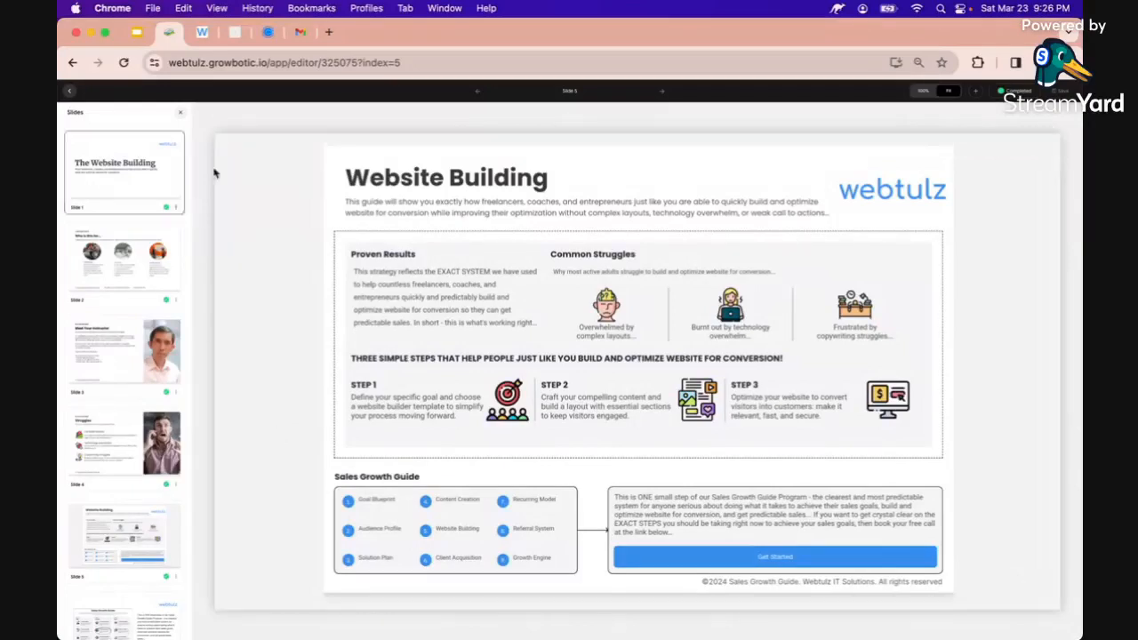
# Scroll through the live Website In Minutes landing page to check it
pyautogui.click(235, 32)
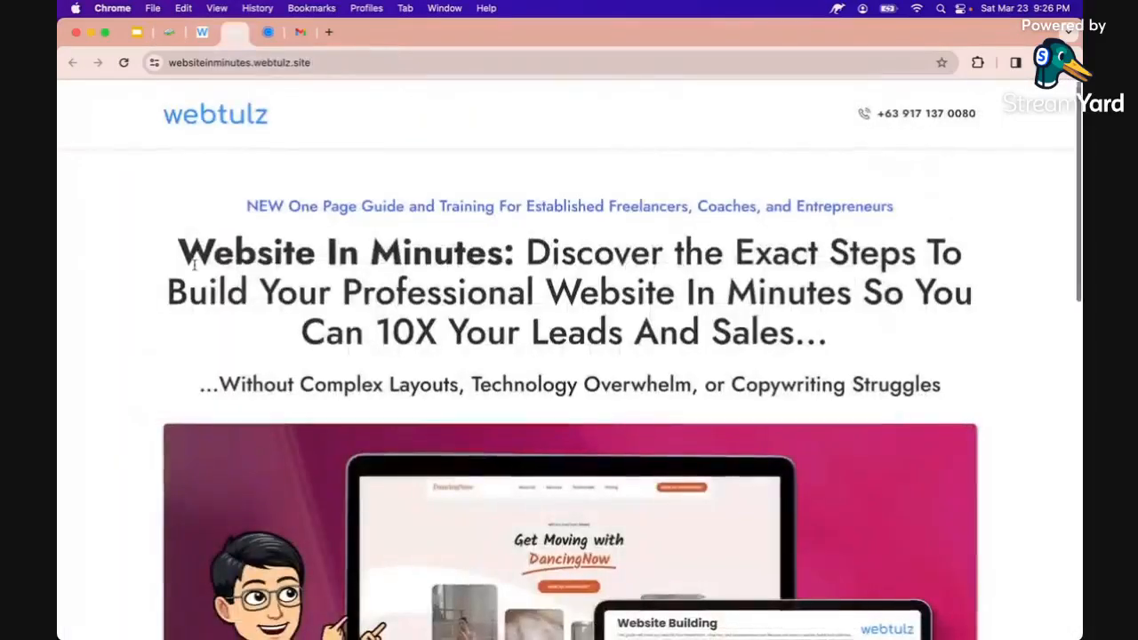
pyautogui.scroll(-1, 193, 263)
pyautogui.scroll(1, 194, 263)
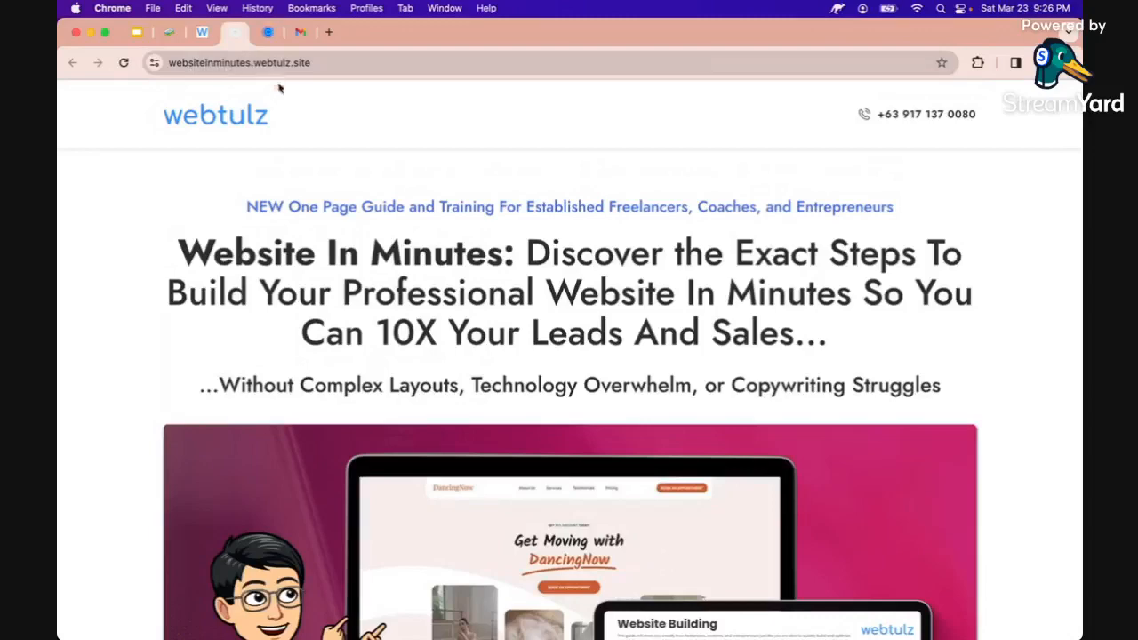
pyautogui.scroll(-10, 265, 242)
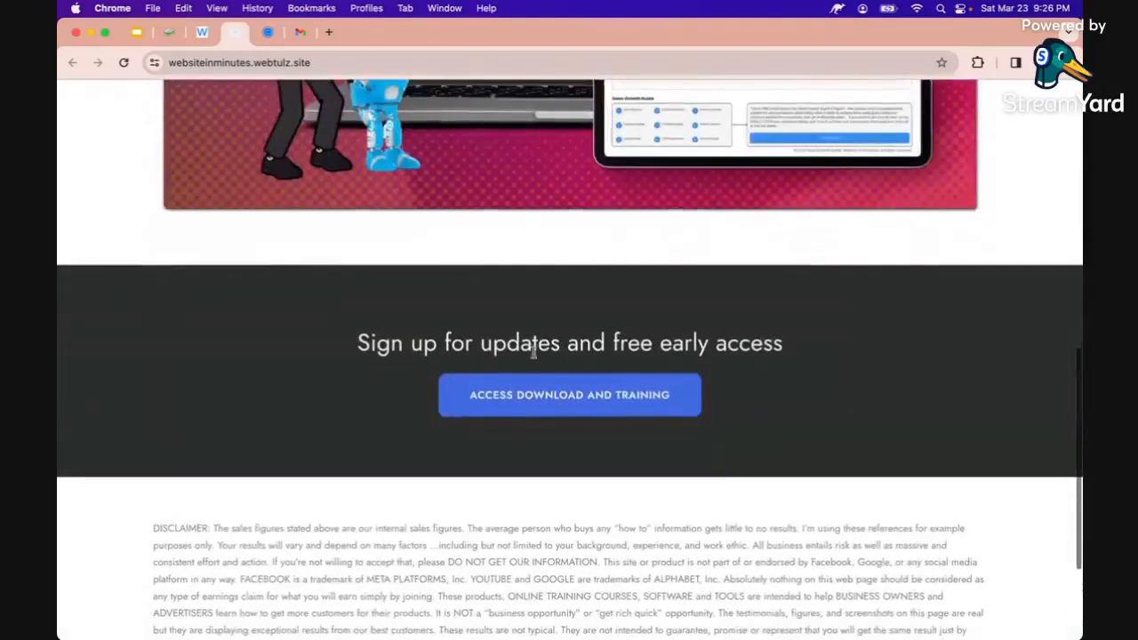
# Try the Access Download and Training sign-up popup, close it, and return to Google Slides
pyautogui.click(549, 407)
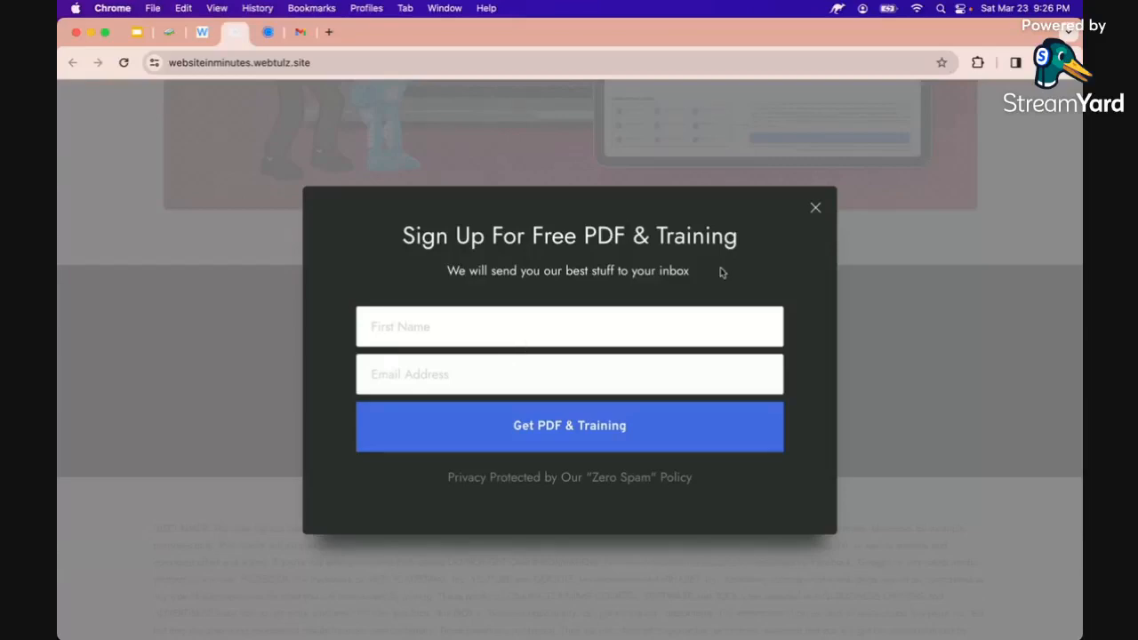
pyautogui.click(815, 209)
pyautogui.scroll(20, 490, 343)
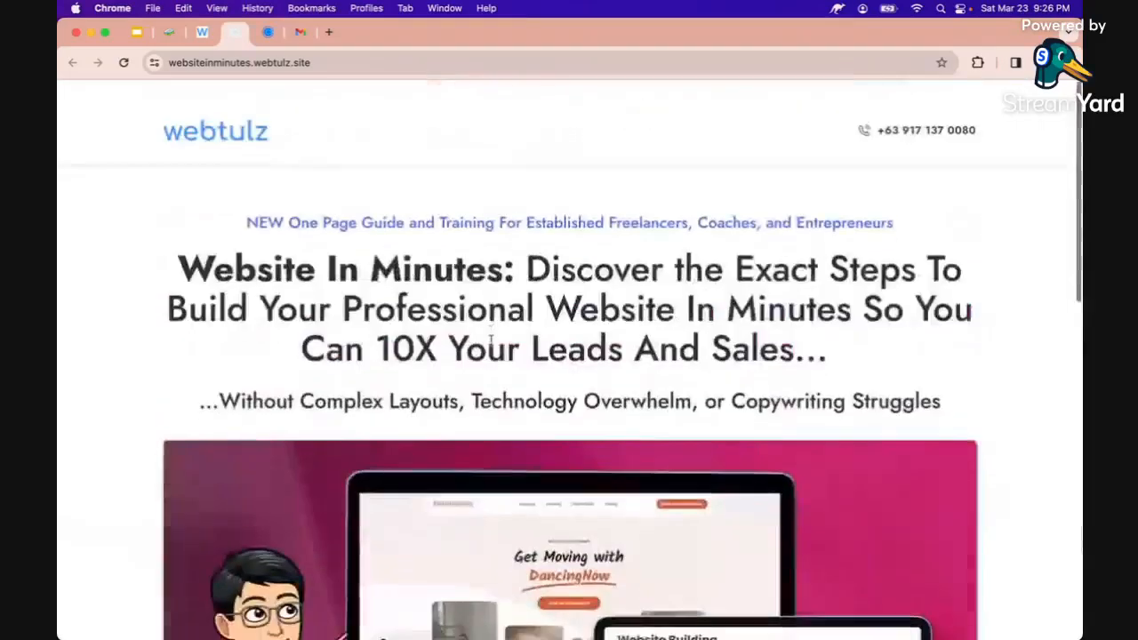
pyautogui.click(138, 33)
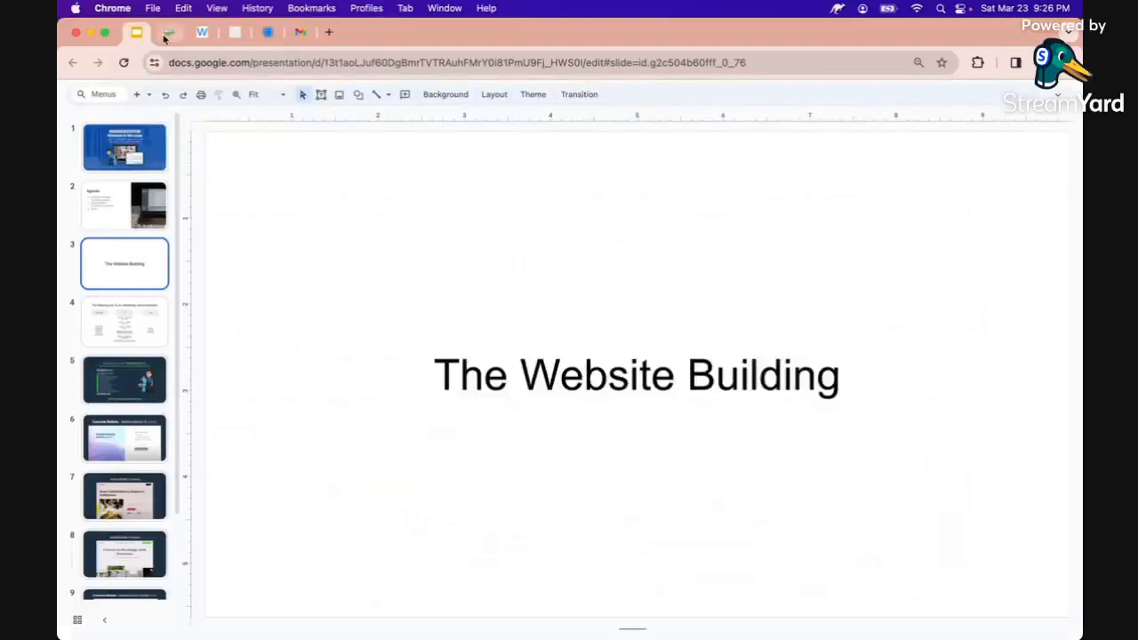
# Go back to the webtulz.growbotic.io editor tab showing the Website Building guide
pyautogui.click(168, 33)
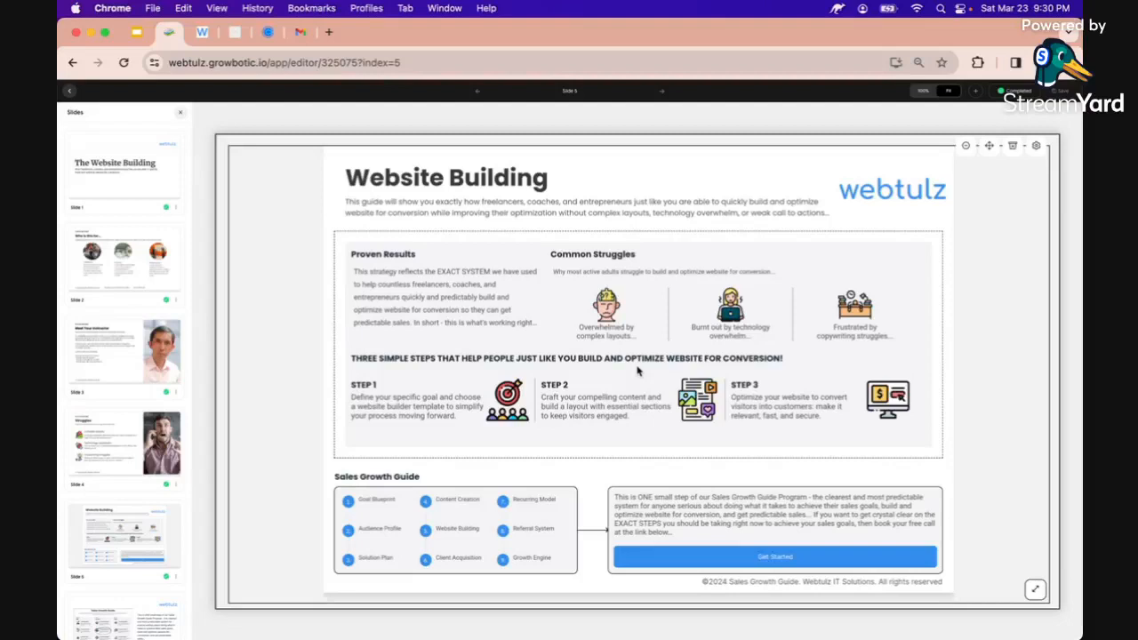
# Switch to the Webtulz dashboard tab listing FH Kitchen, Dream Home Listings and Mugs Republic
pyautogui.click(202, 32)
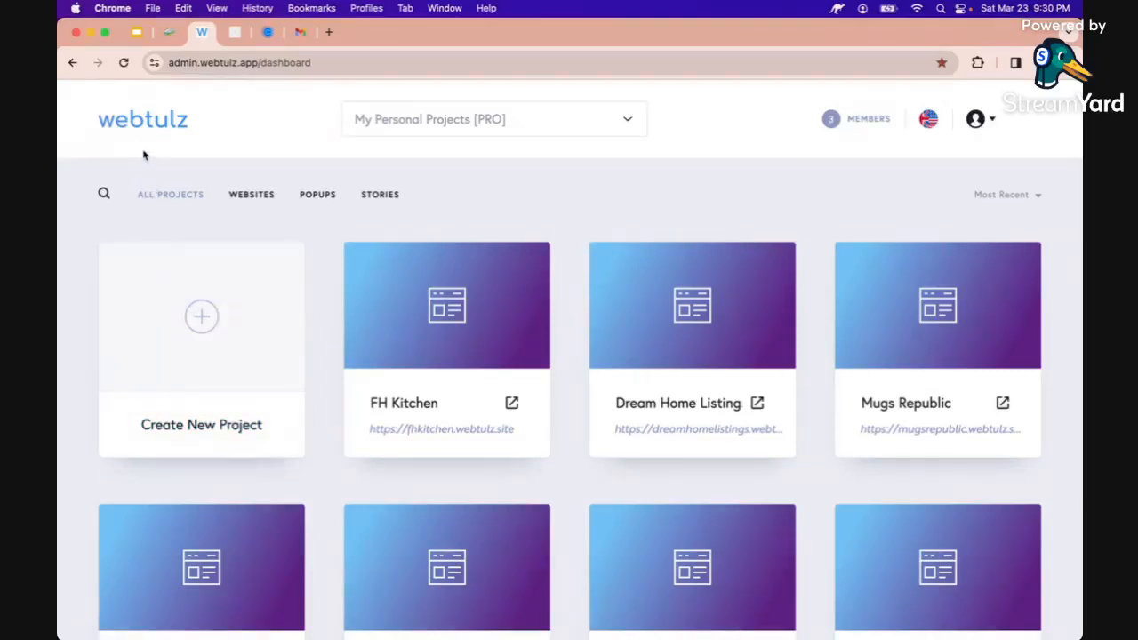
# Keep the My Personal Projects [PRO] workspace and launch Dashboard Overview from the account menu
pyautogui.click(407, 124)
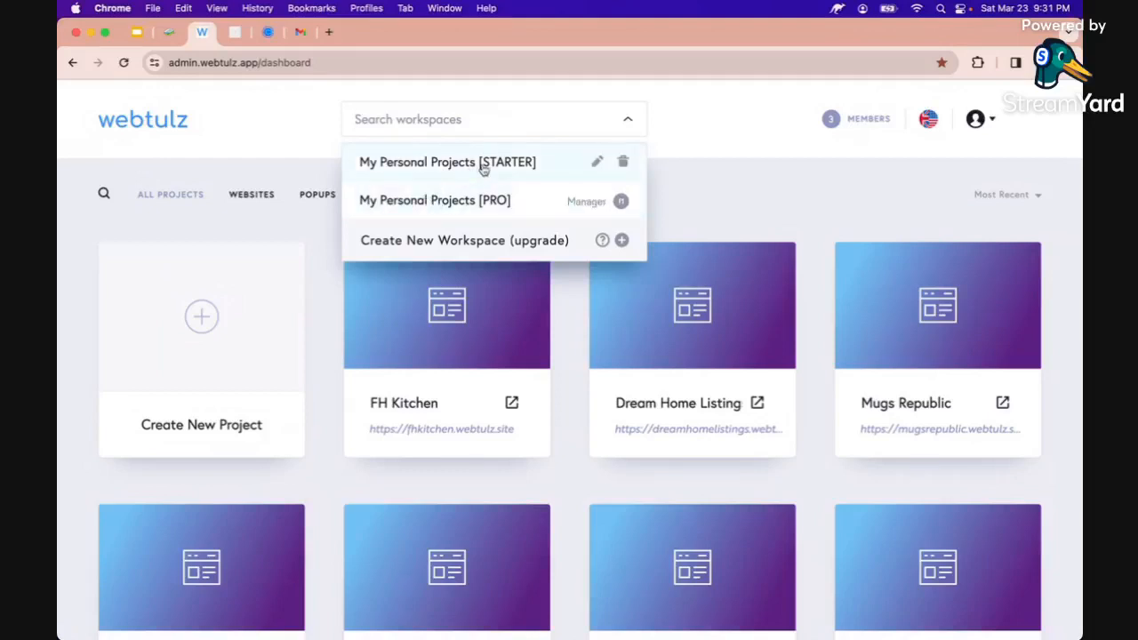
pyautogui.click(455, 204)
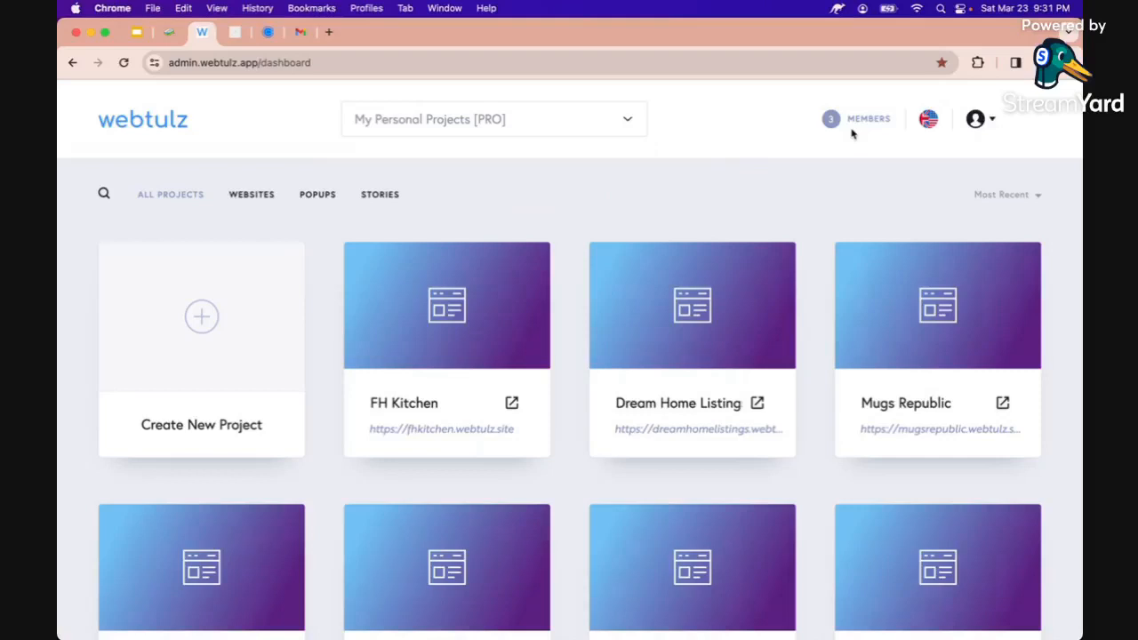
pyautogui.click(976, 119)
pyautogui.click(976, 119)
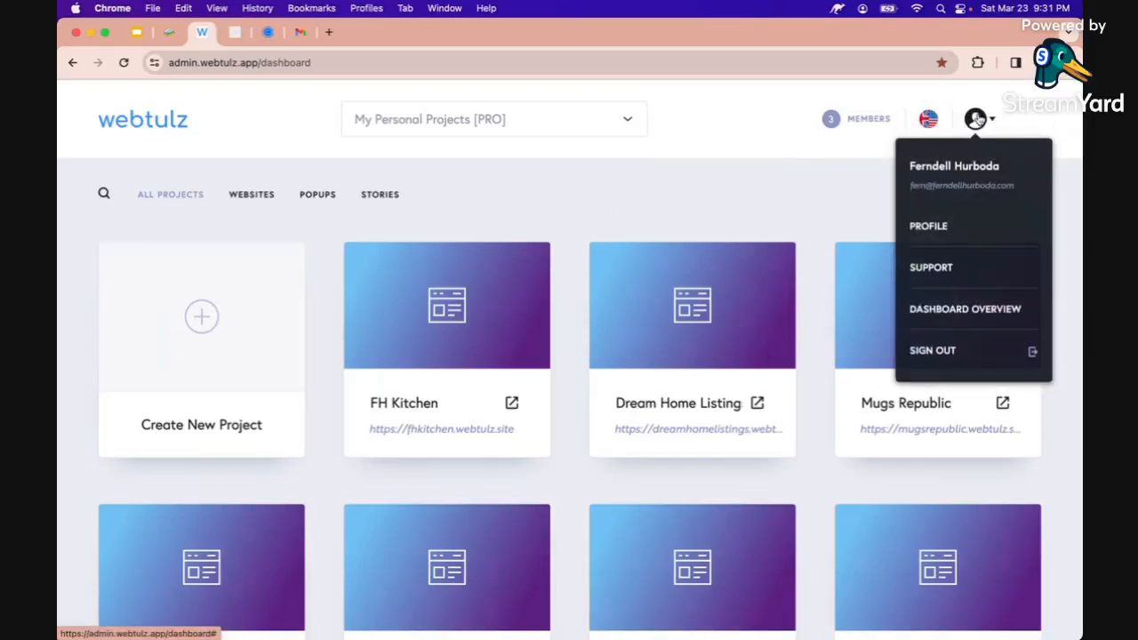
pyautogui.click(958, 307)
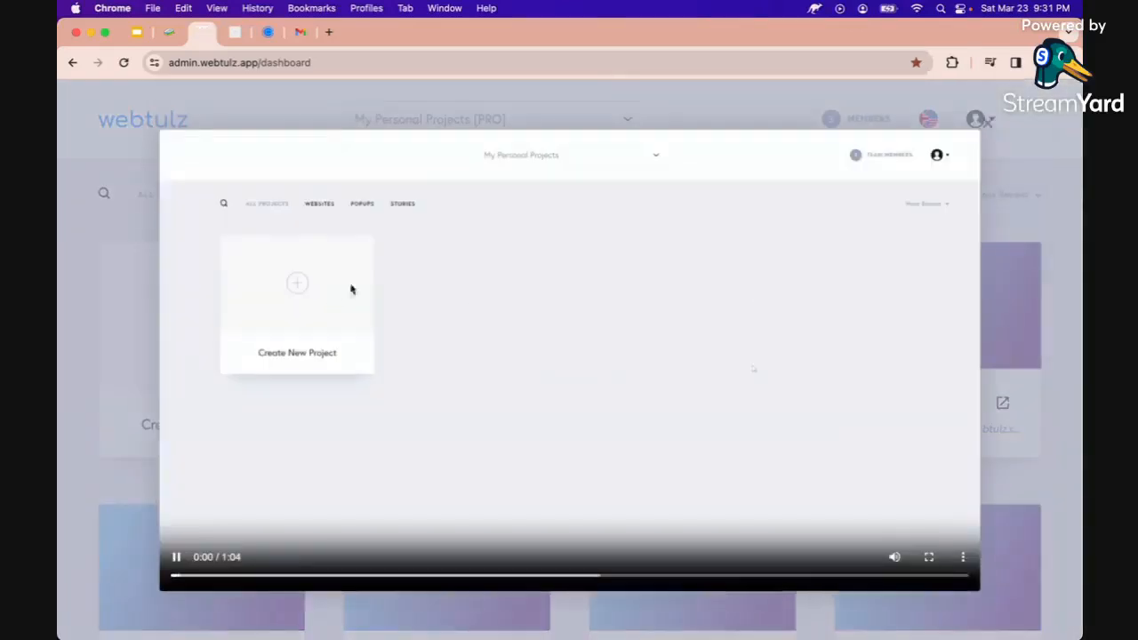
# Pause and close the Dashboard Overview video to return to the projects dashboard
pyautogui.click(753, 368)
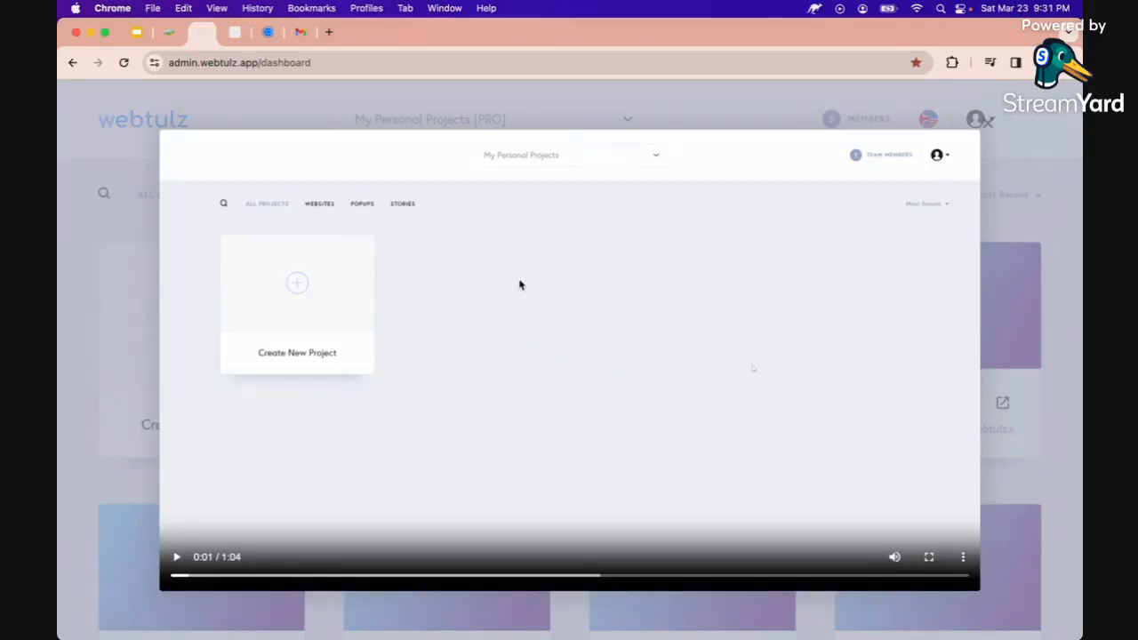
pyautogui.click(1024, 194)
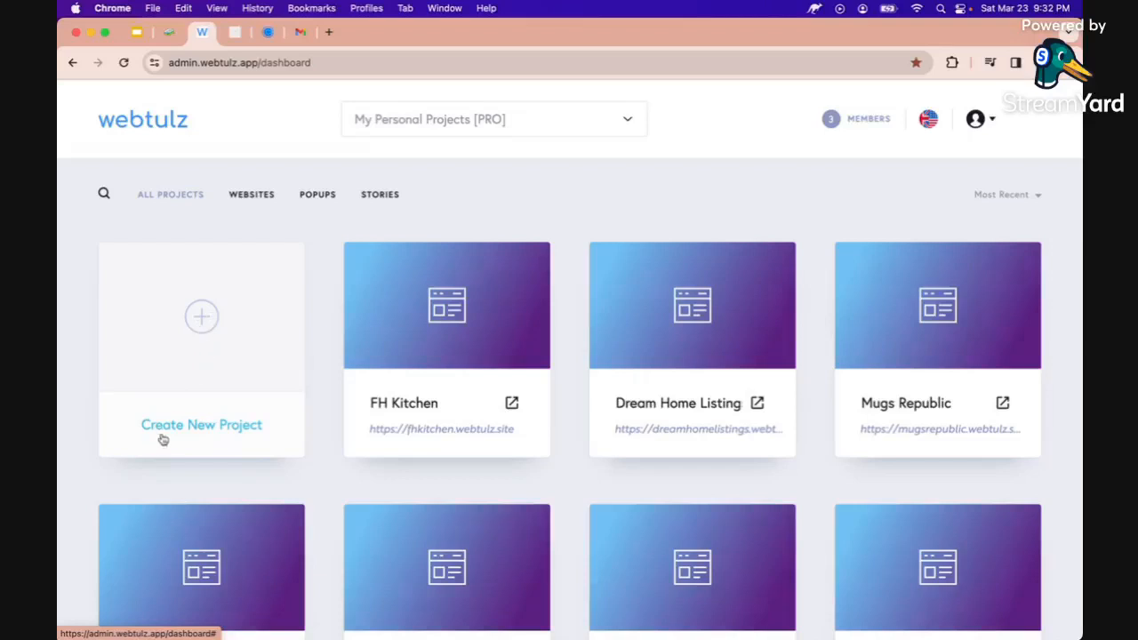
# Create a new Website & Landing Page project from the blank Start from Scratch design
pyautogui.click(204, 320)
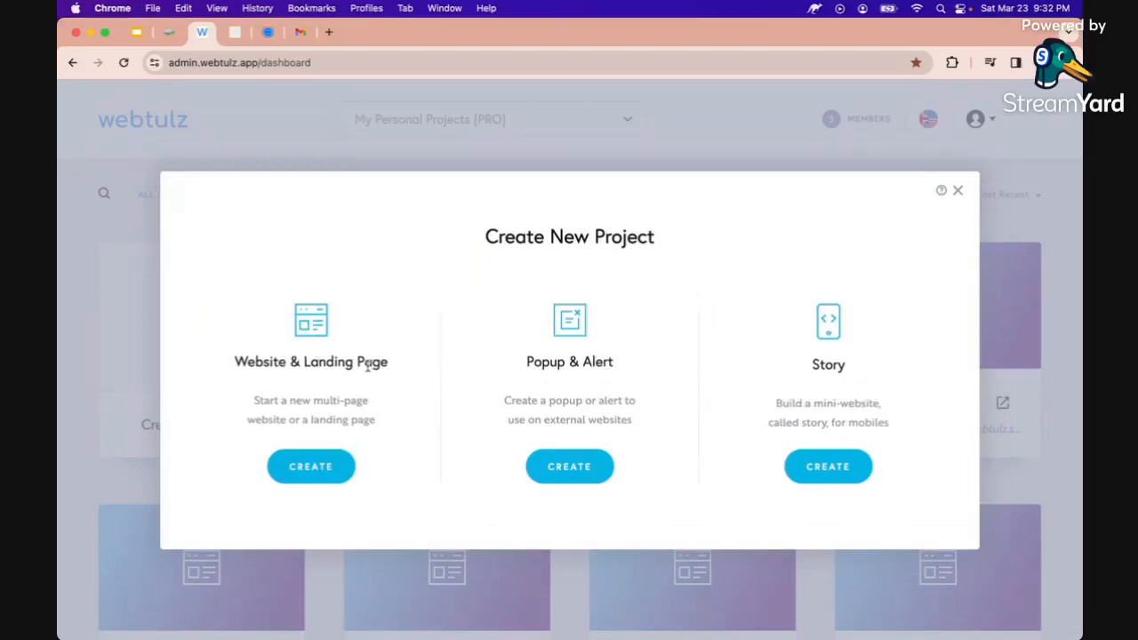
pyautogui.click(310, 469)
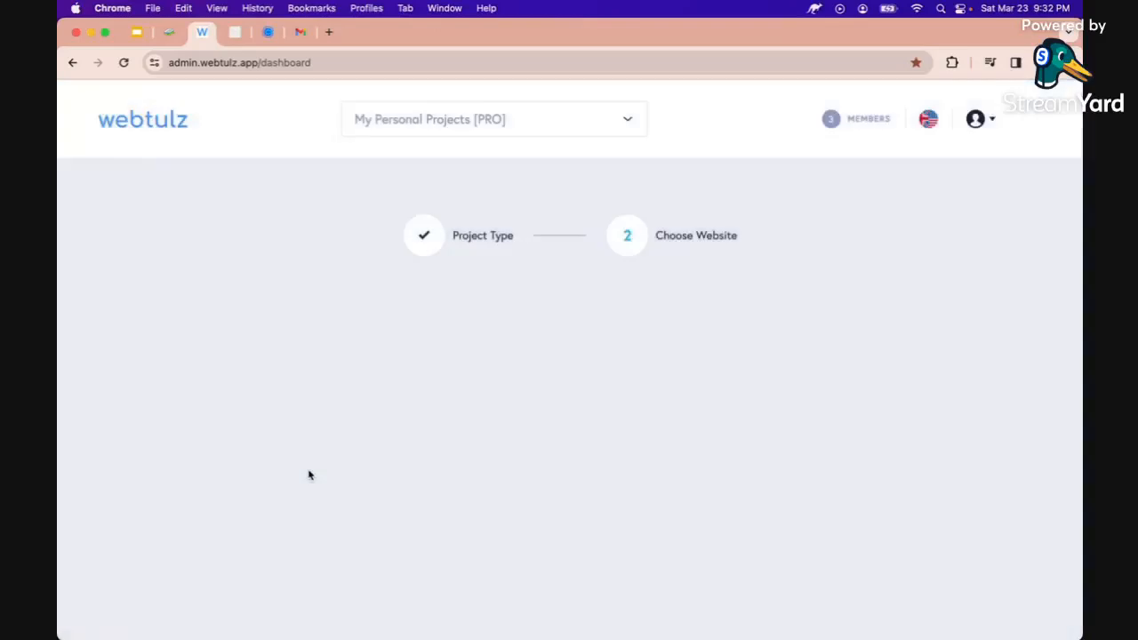
pyautogui.scroll(-5, 368, 481)
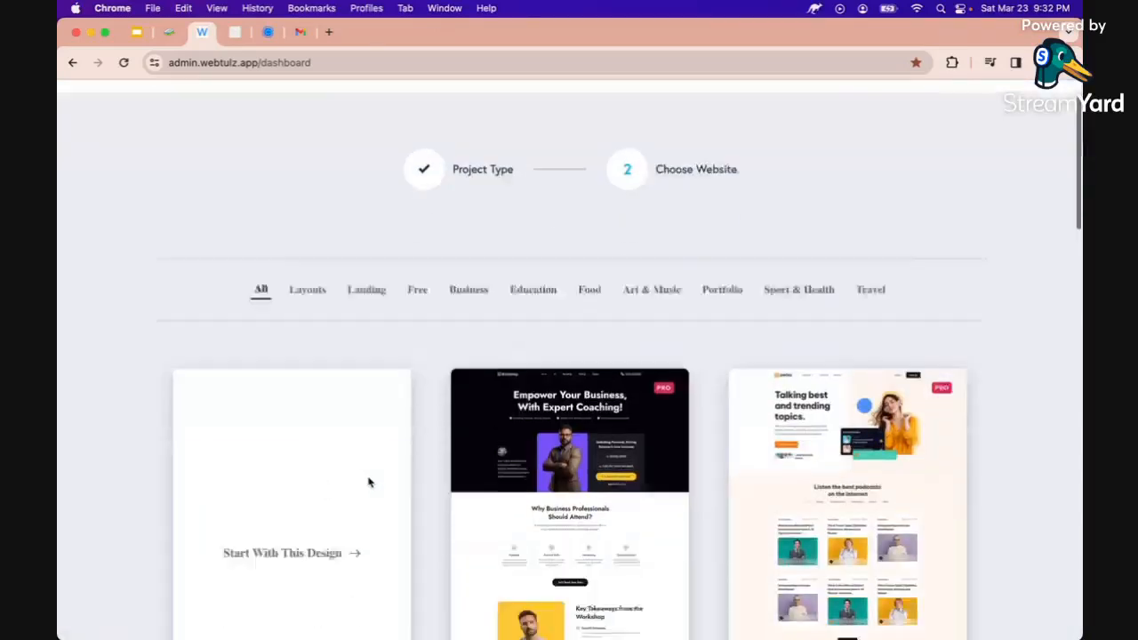
pyautogui.scroll(3, 654, 394)
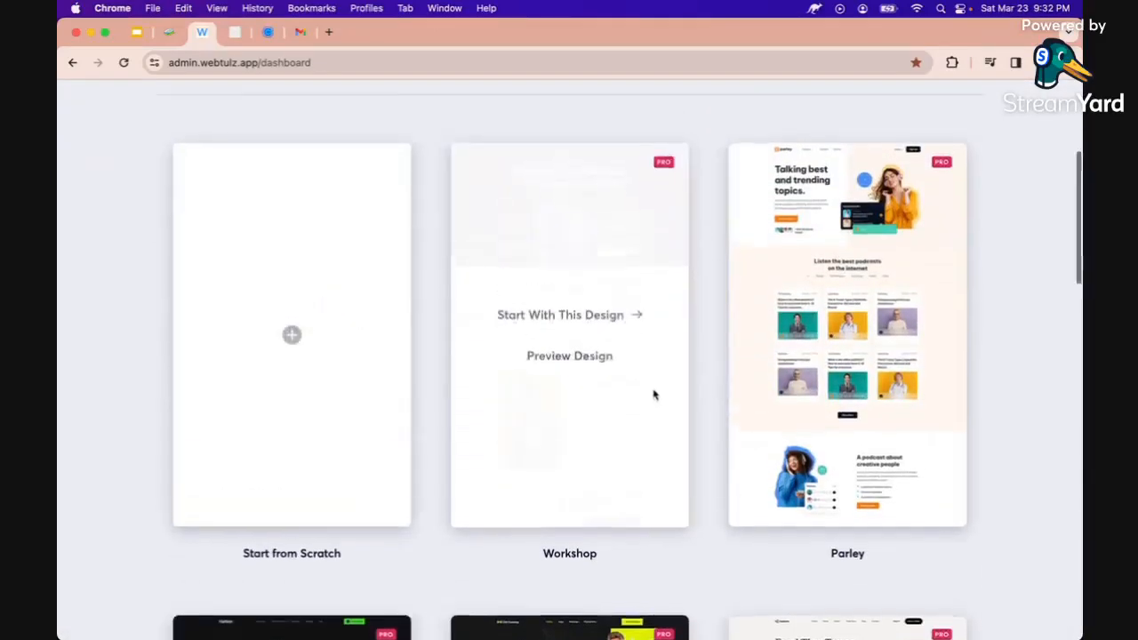
pyautogui.scroll(1, 363, 317)
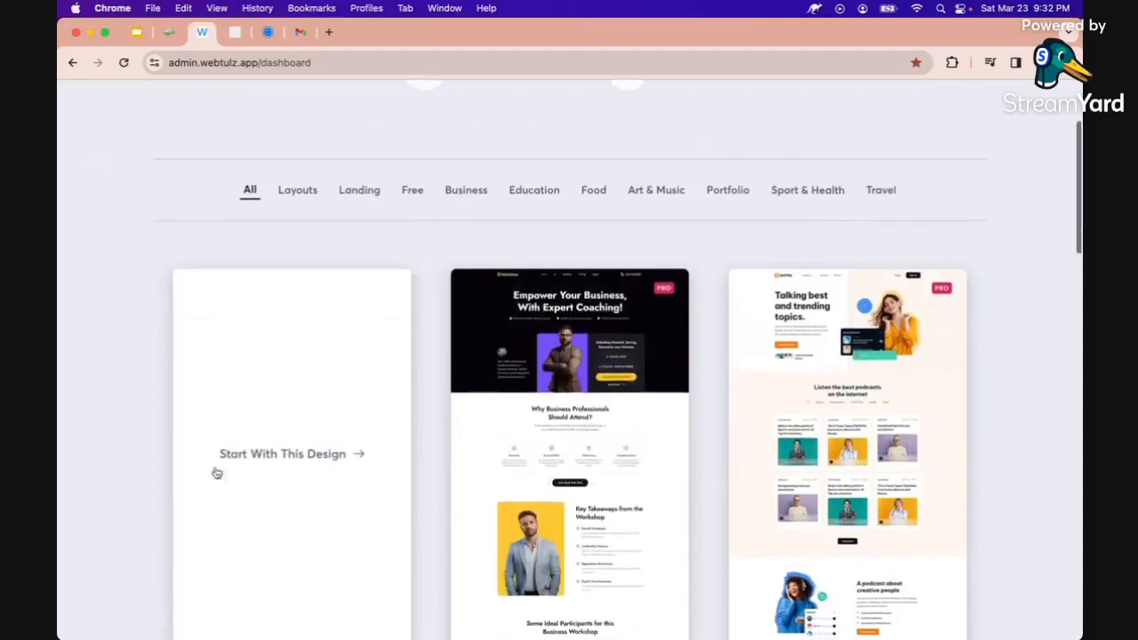
pyautogui.click(260, 455)
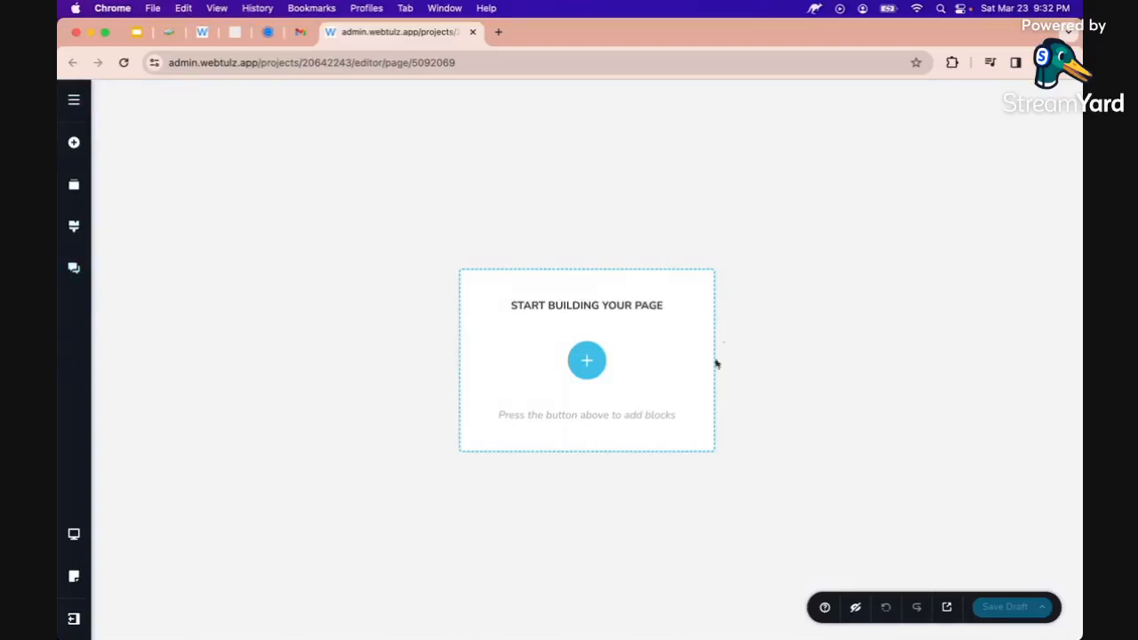
# Open the Blocks library from the 'Start building your page' plus button
pyautogui.click(589, 368)
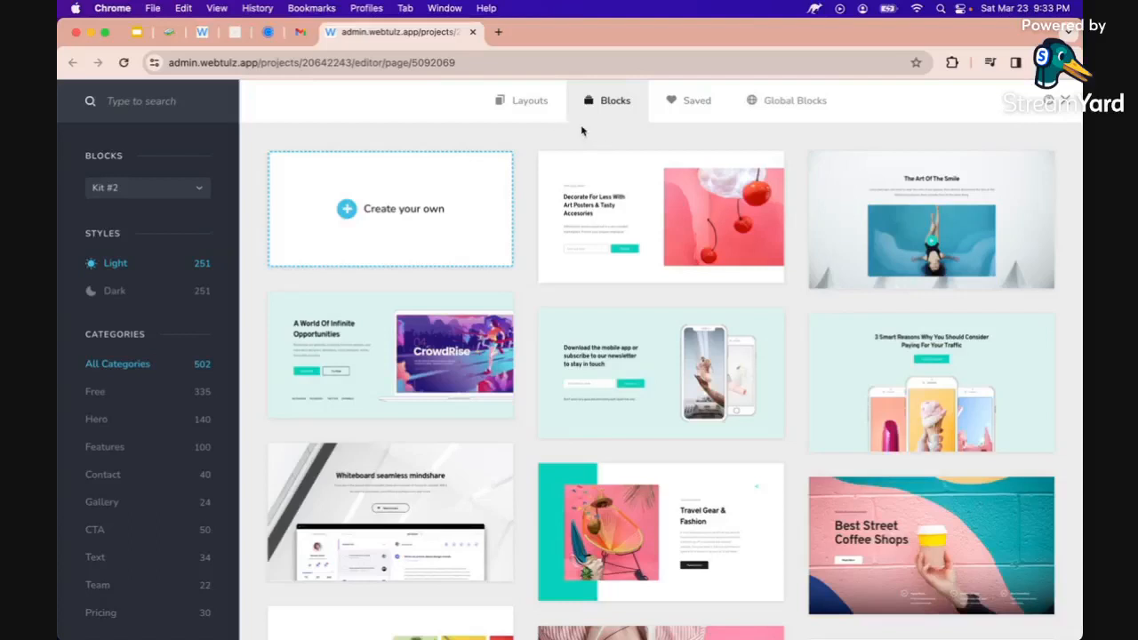
# Show full-page Layouts in the library, filtered to the One Page category
pyautogui.click(521, 103)
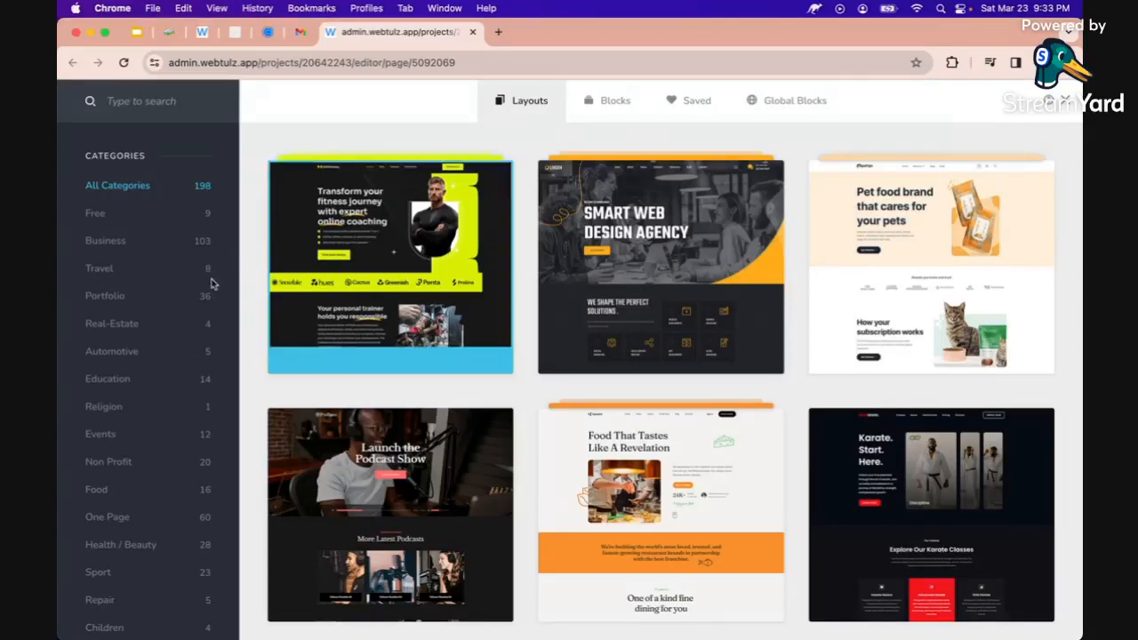
pyautogui.click(109, 517)
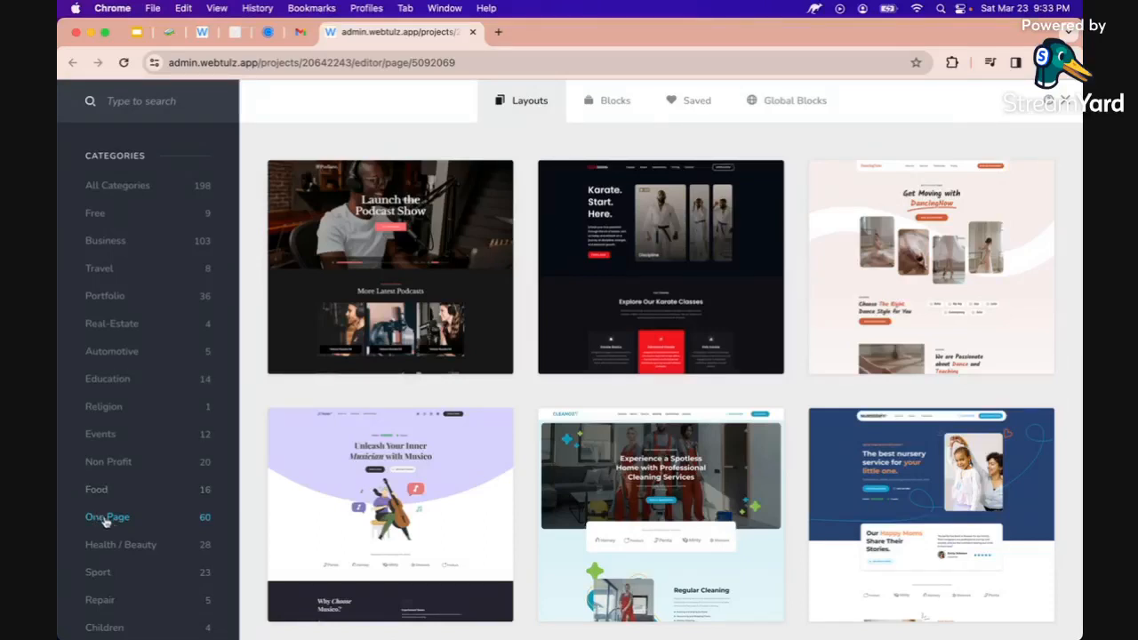
# Scroll the One Page layouts down to the Ekstra startup landing-page card
pyautogui.scroll(-5, 313, 424)
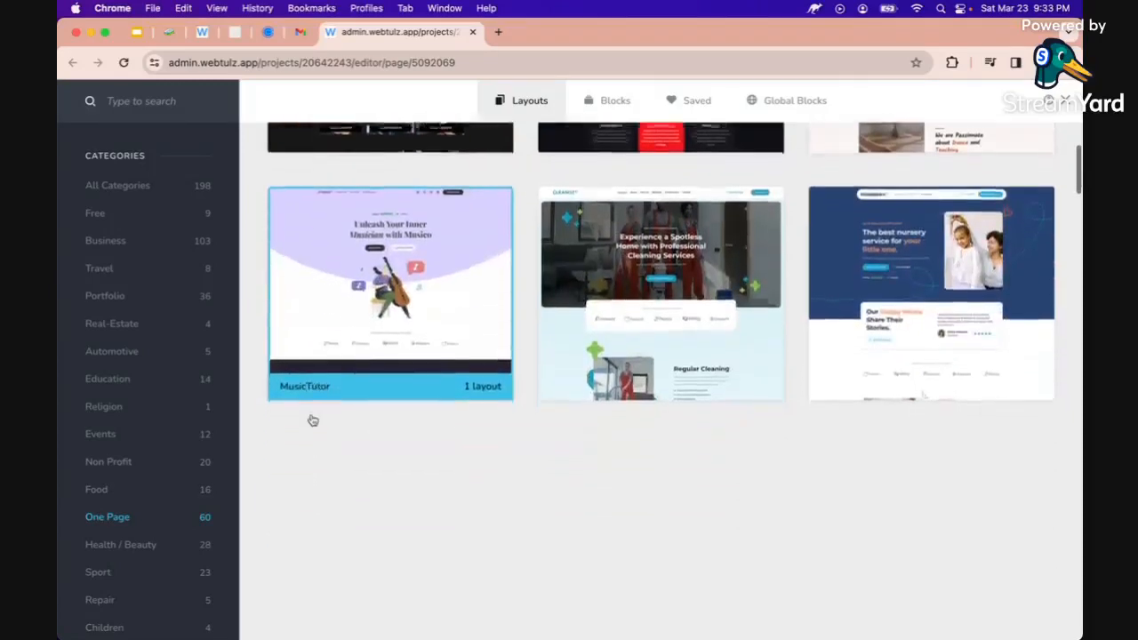
pyautogui.scroll(-5, 313, 423)
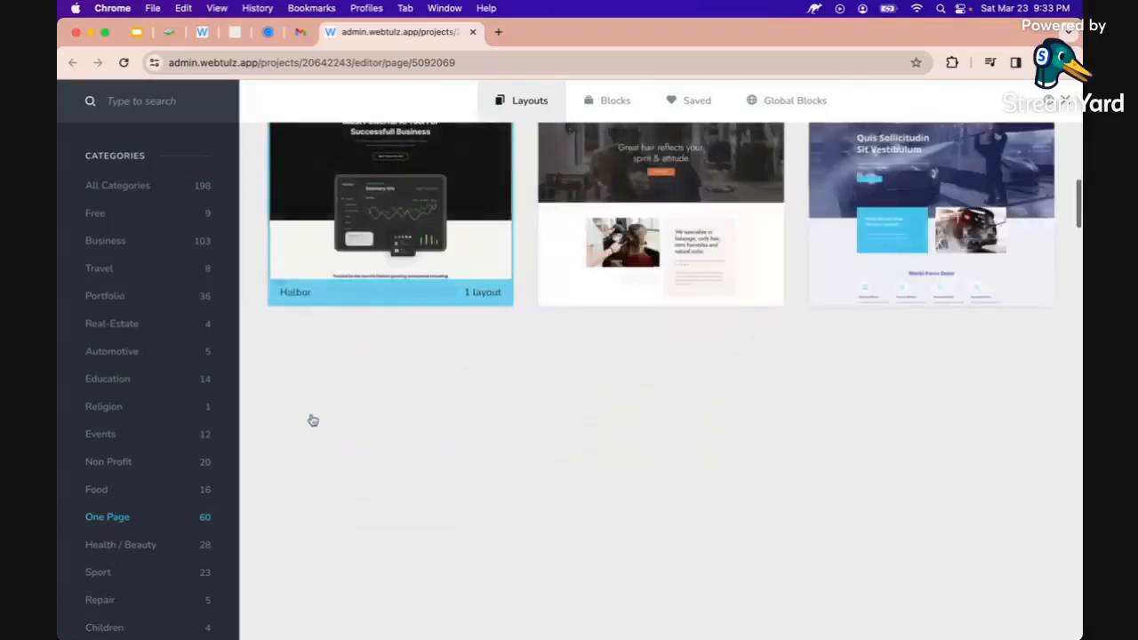
pyautogui.scroll(-5, 313, 423)
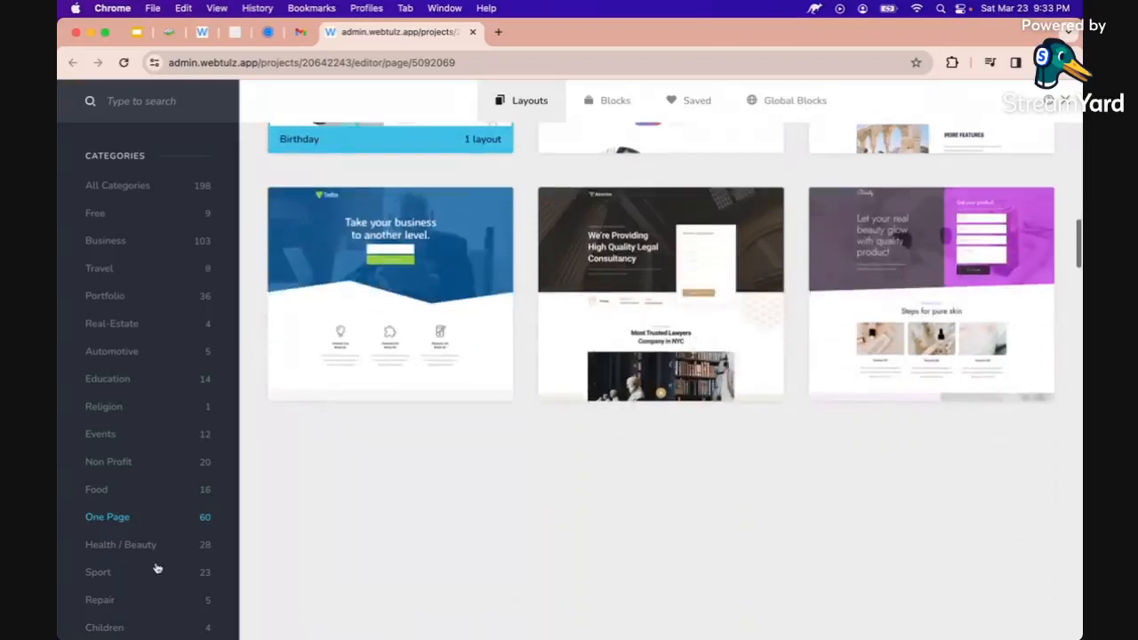
pyautogui.scroll(-8, 288, 521)
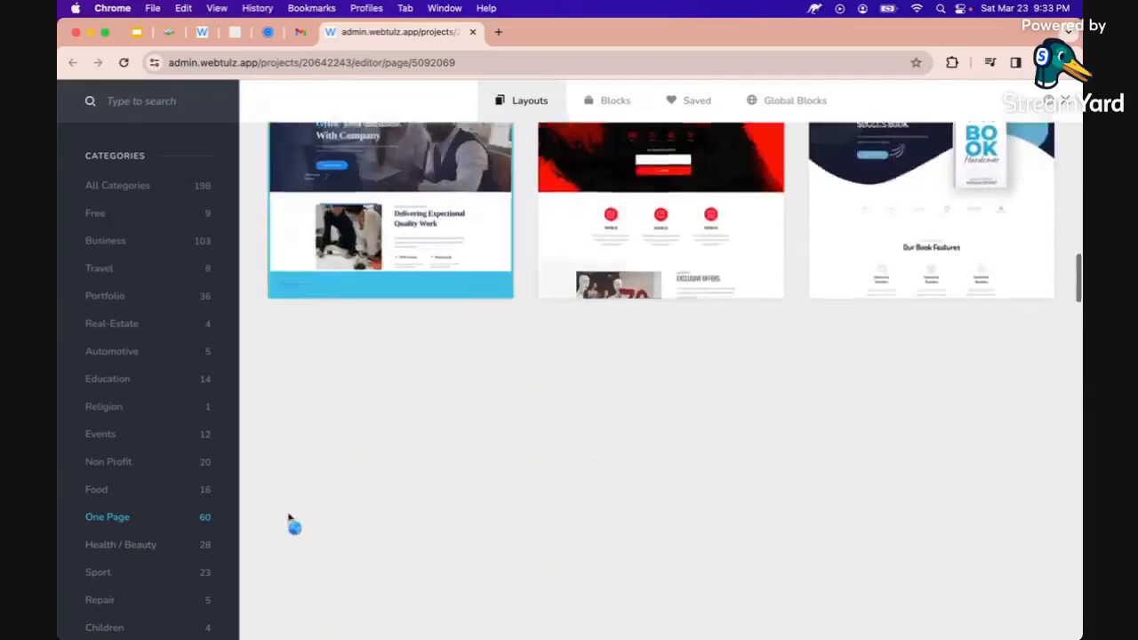
pyautogui.scroll(-5, 288, 521)
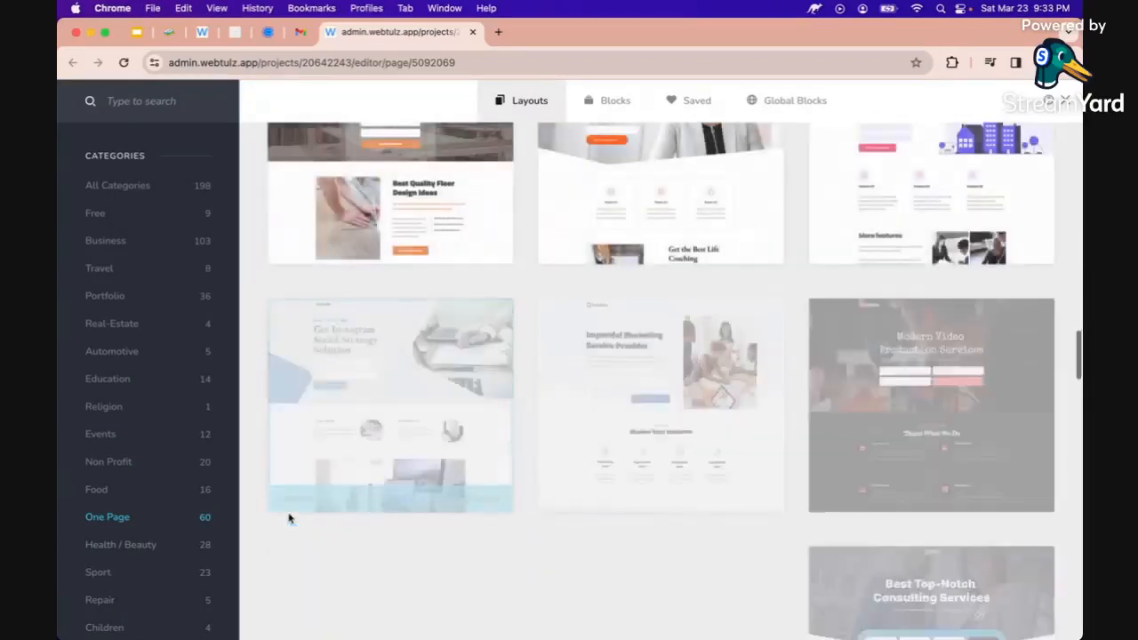
pyautogui.scroll(-7, 288, 519)
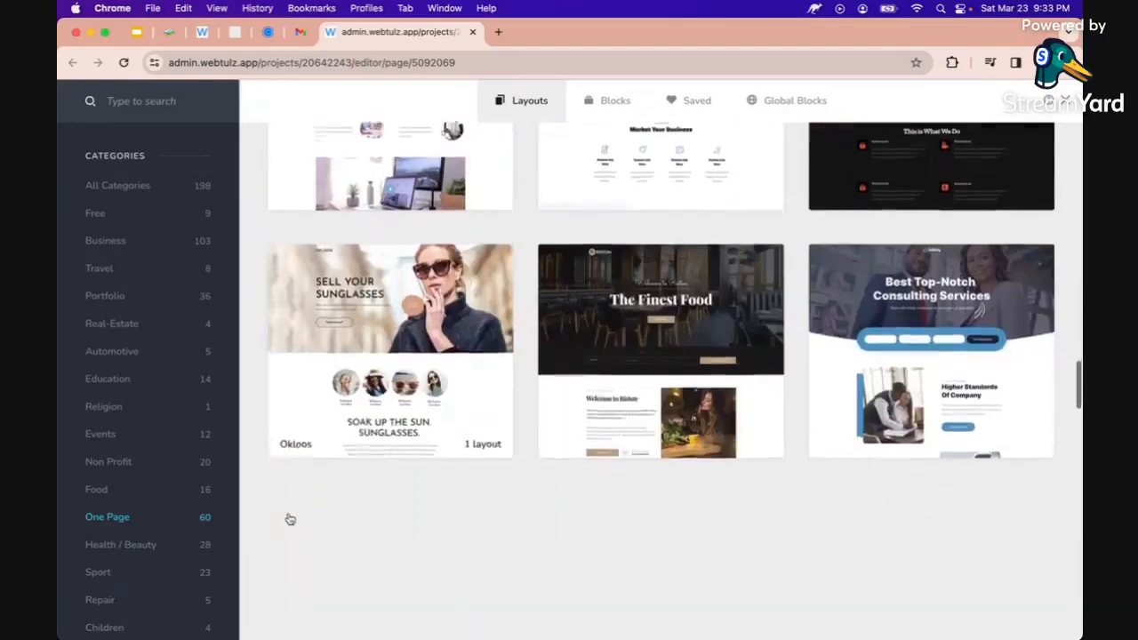
pyautogui.scroll(-6, 289, 520)
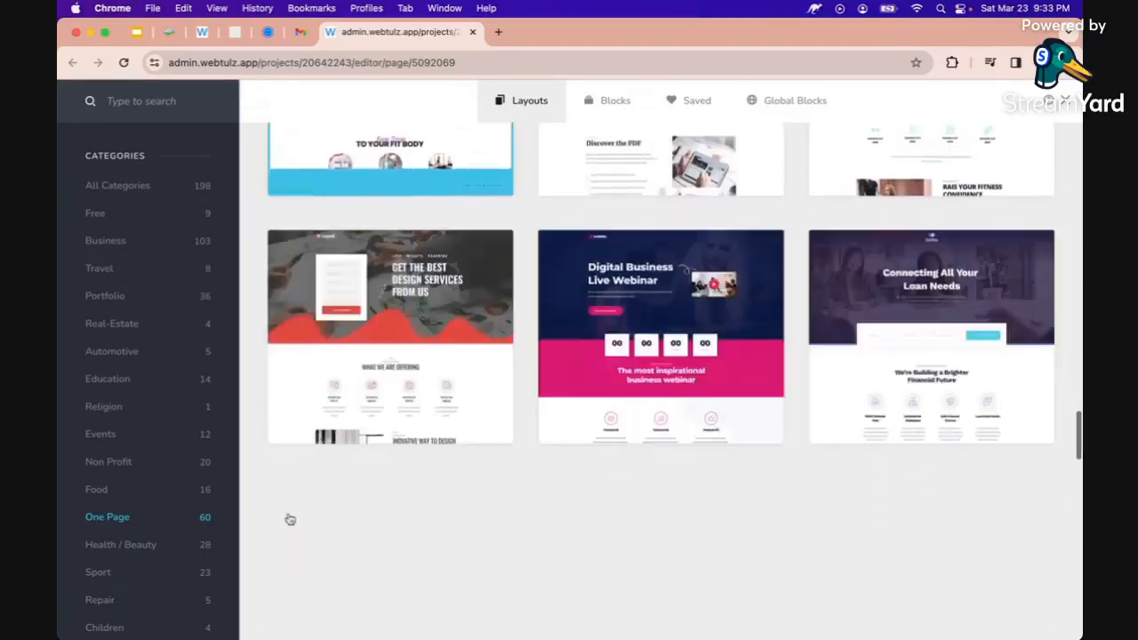
pyautogui.scroll(-8, 288, 519)
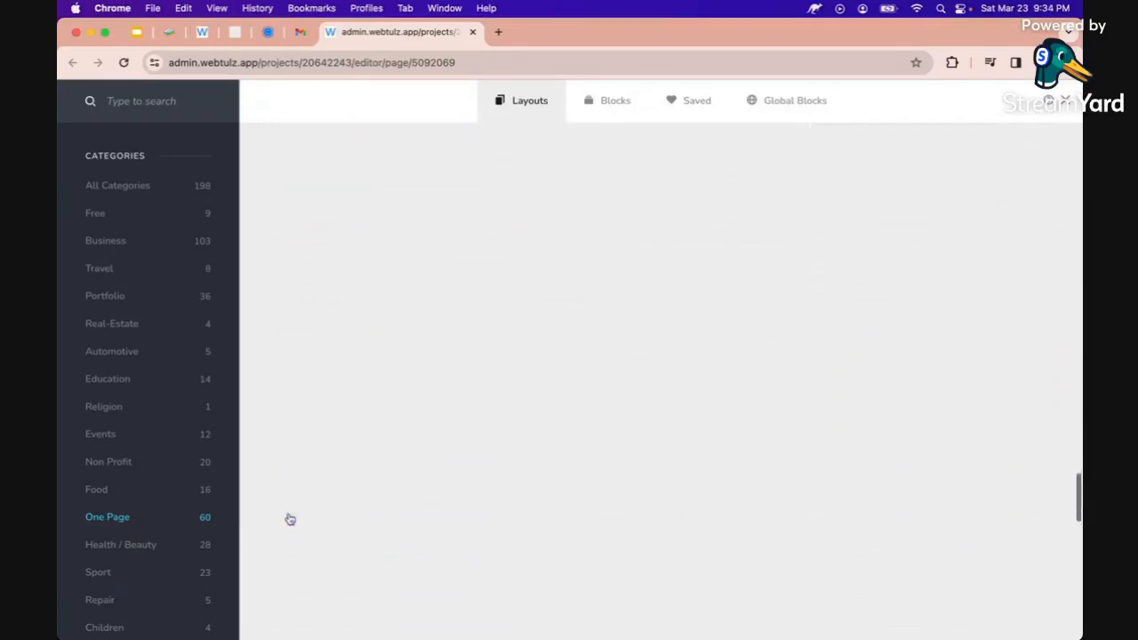
pyautogui.scroll(-8, 289, 519)
pyautogui.scroll(-8, 290, 519)
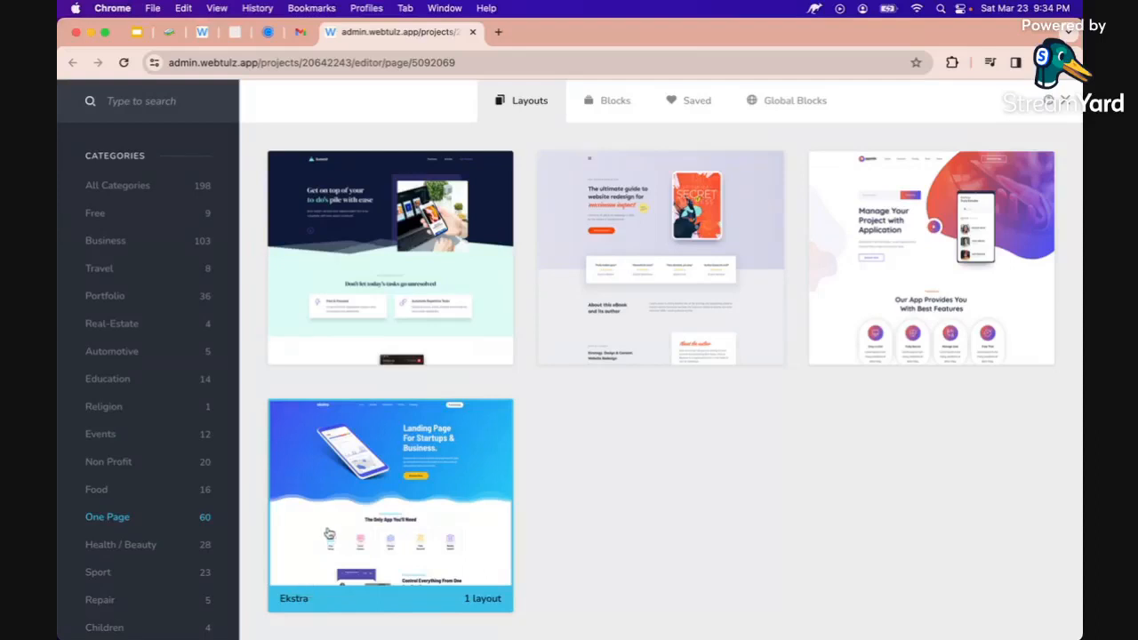
# Preview the Ekstra Homepage layout and switch on Replace global styling
pyautogui.click(419, 470)
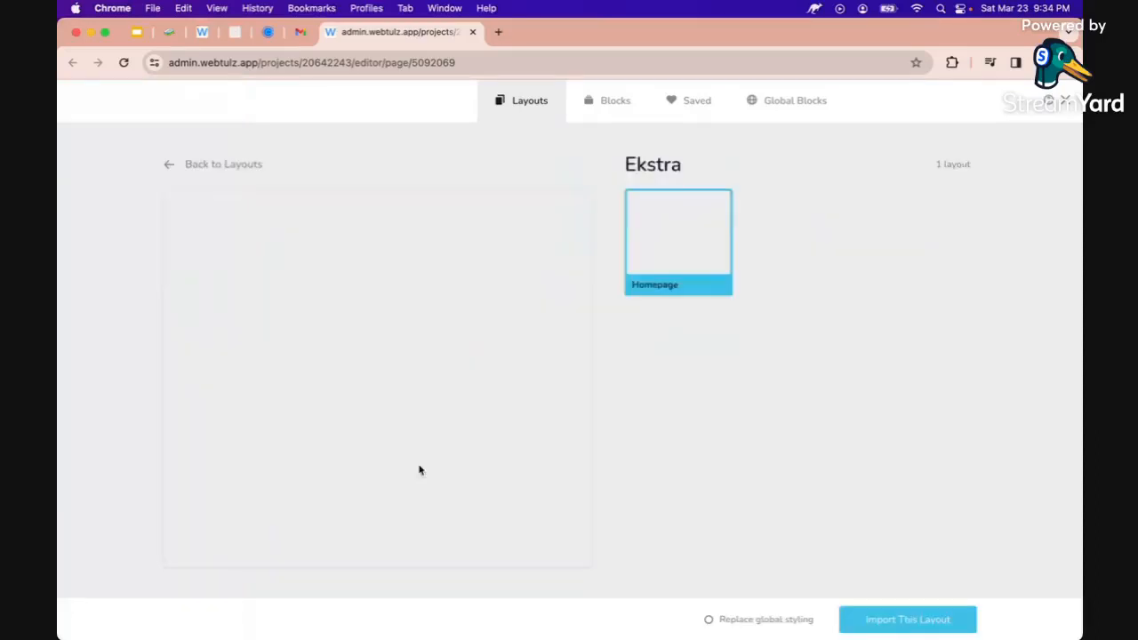
pyautogui.scroll(-6, 518, 382)
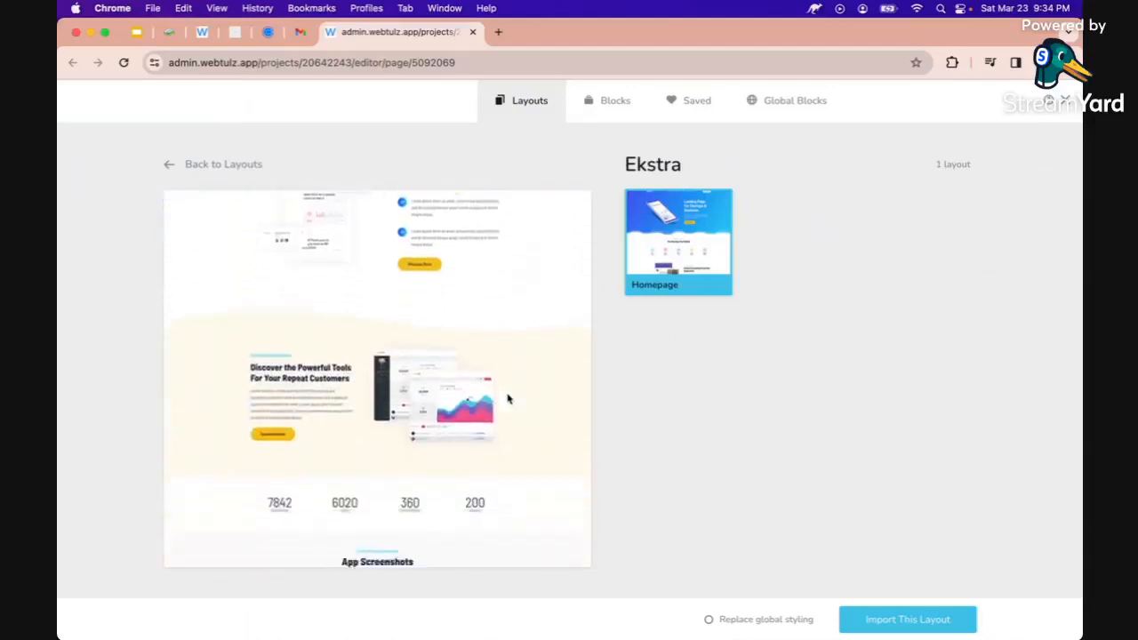
pyautogui.scroll(-10, 508, 399)
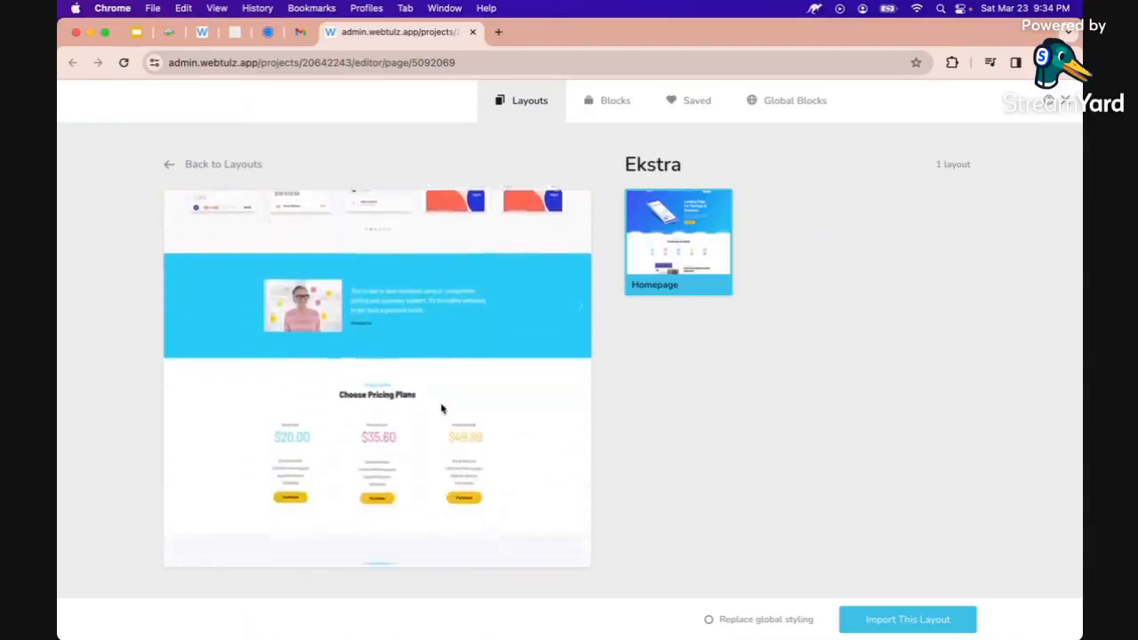
pyautogui.scroll(-10, 441, 408)
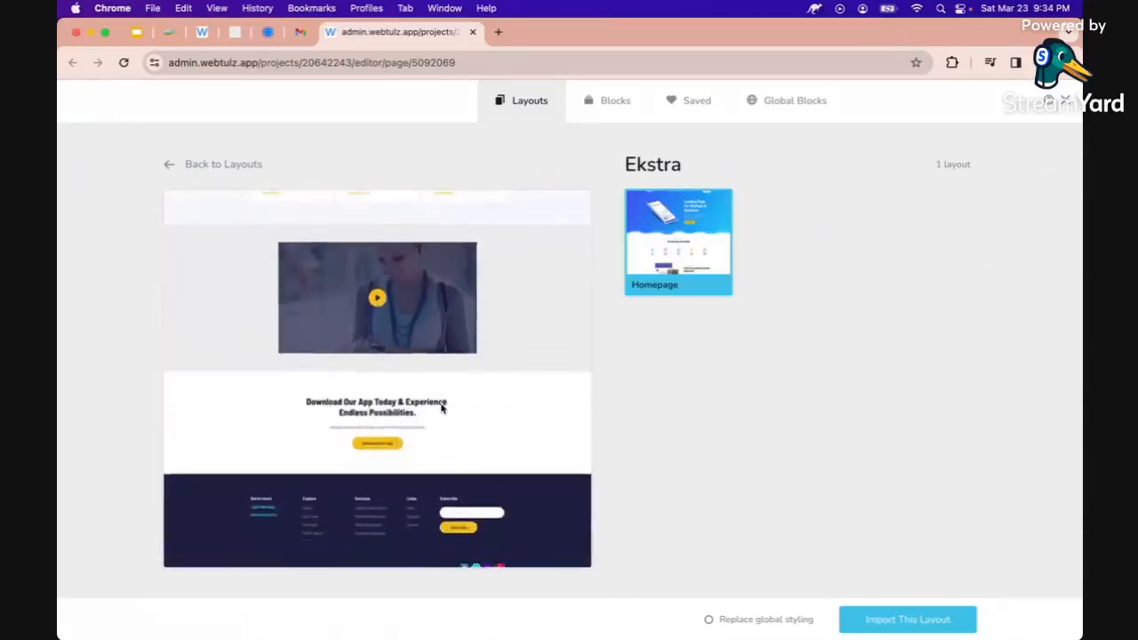
pyautogui.scroll(-2, 441, 408)
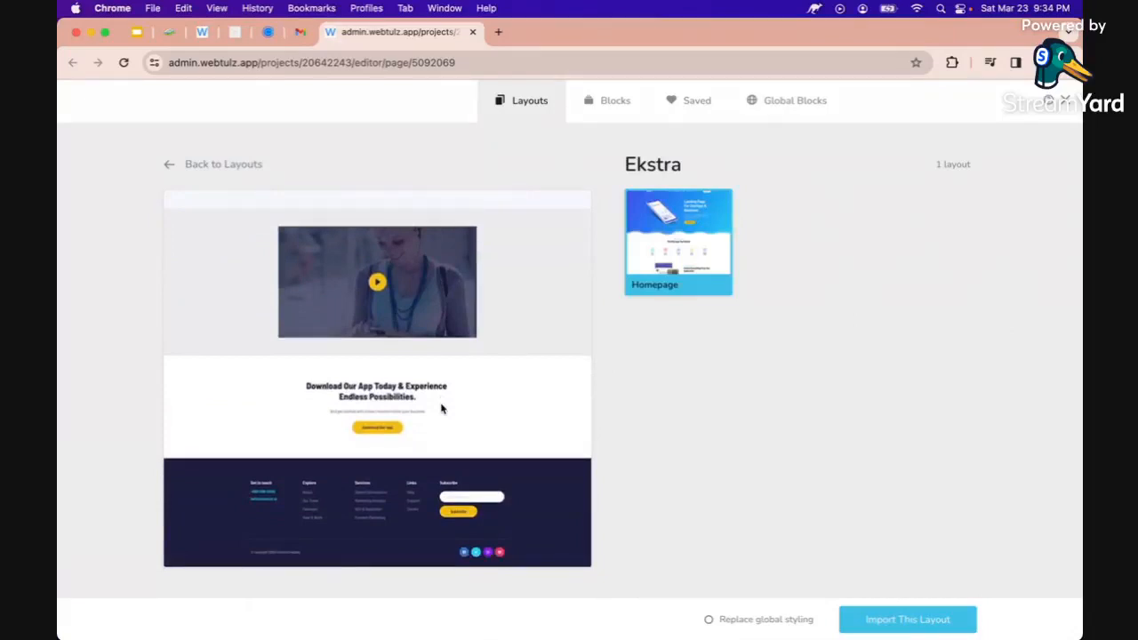
pyautogui.scroll(1, 435, 256)
pyautogui.scroll(-1, 435, 256)
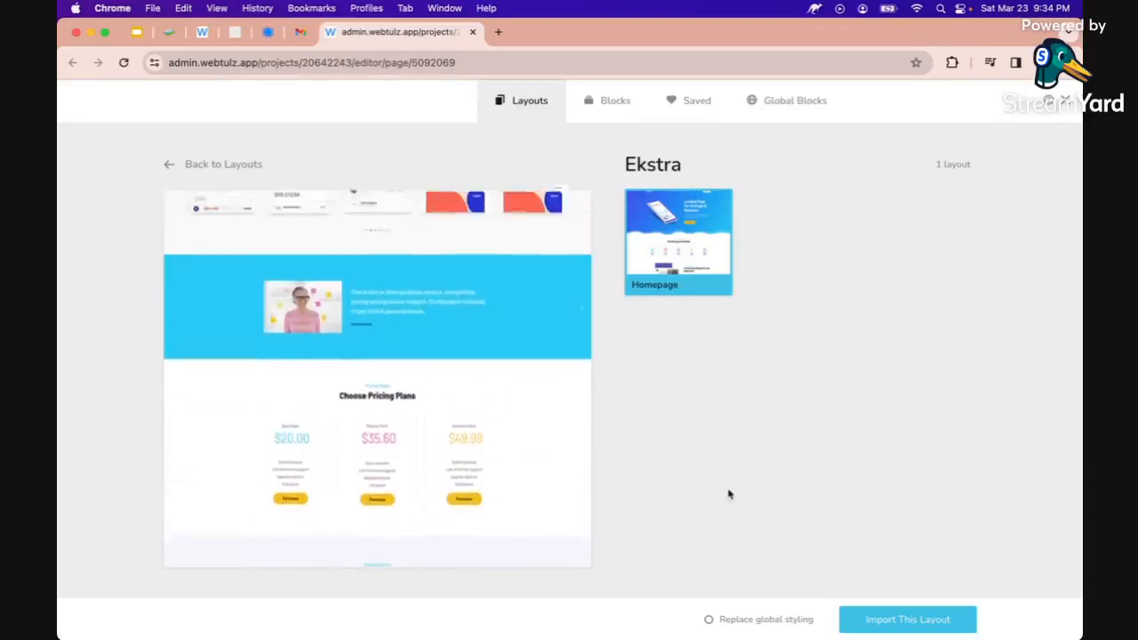
pyautogui.click(713, 620)
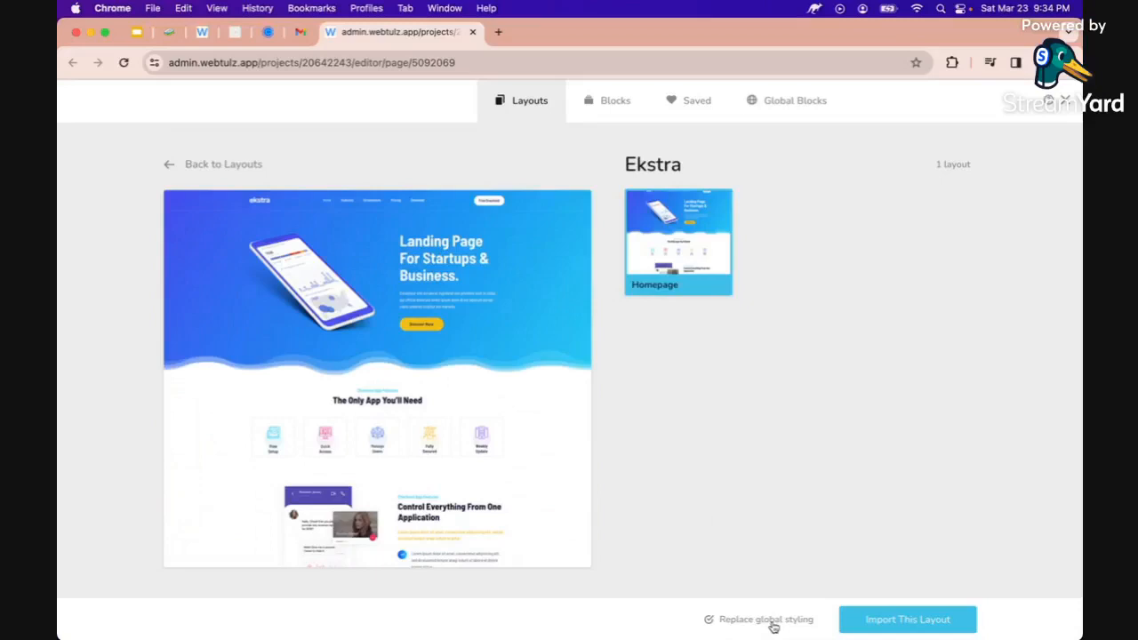
# Import the Ekstra Homepage layout and review the page at 90% browser zoom
pyautogui.click(905, 622)
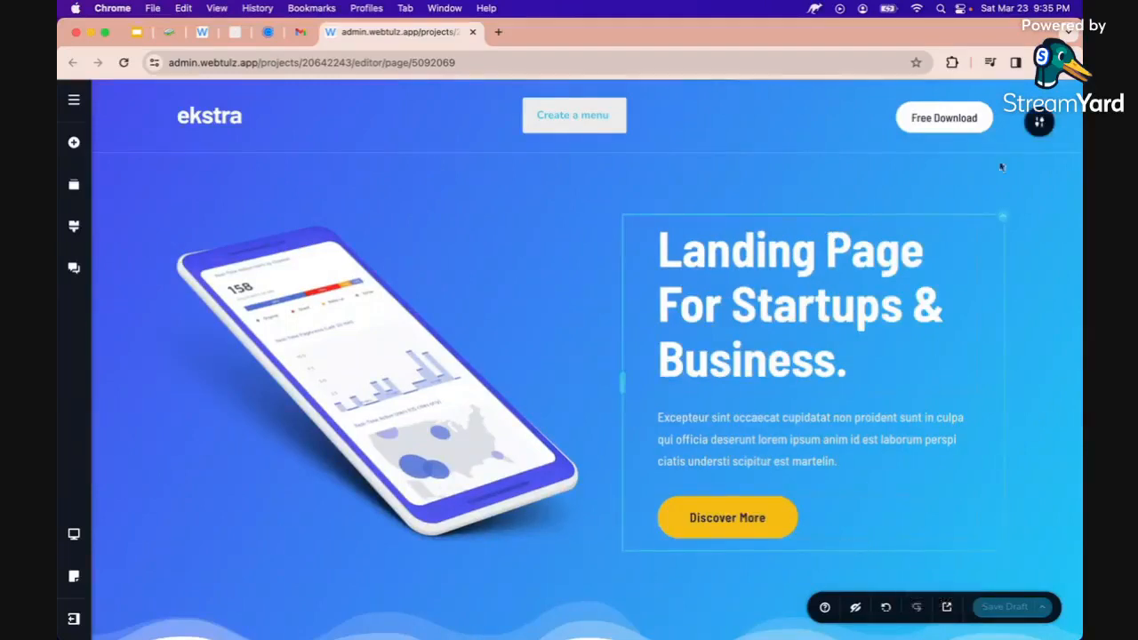
pyautogui.click(1066, 62)
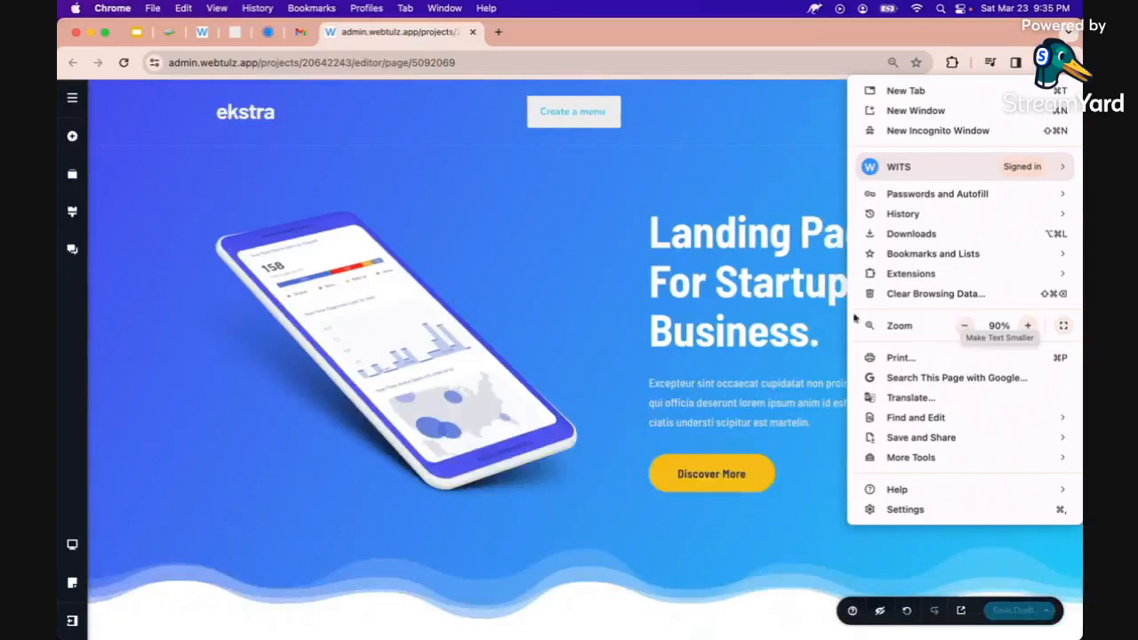
pyautogui.click(807, 329)
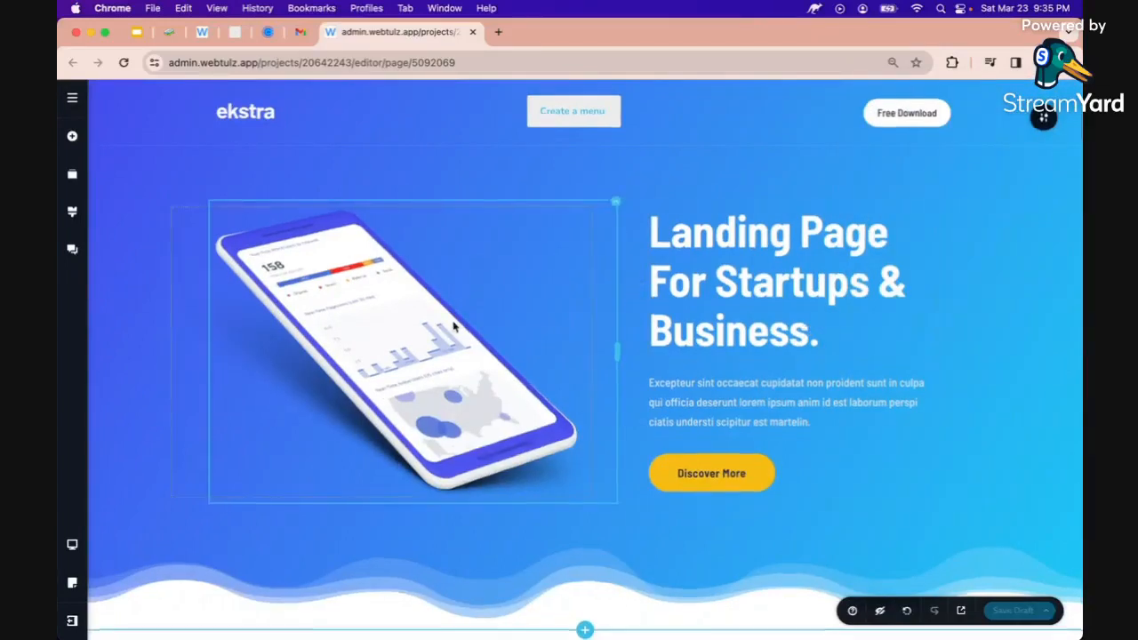
pyautogui.scroll(-10, 453, 327)
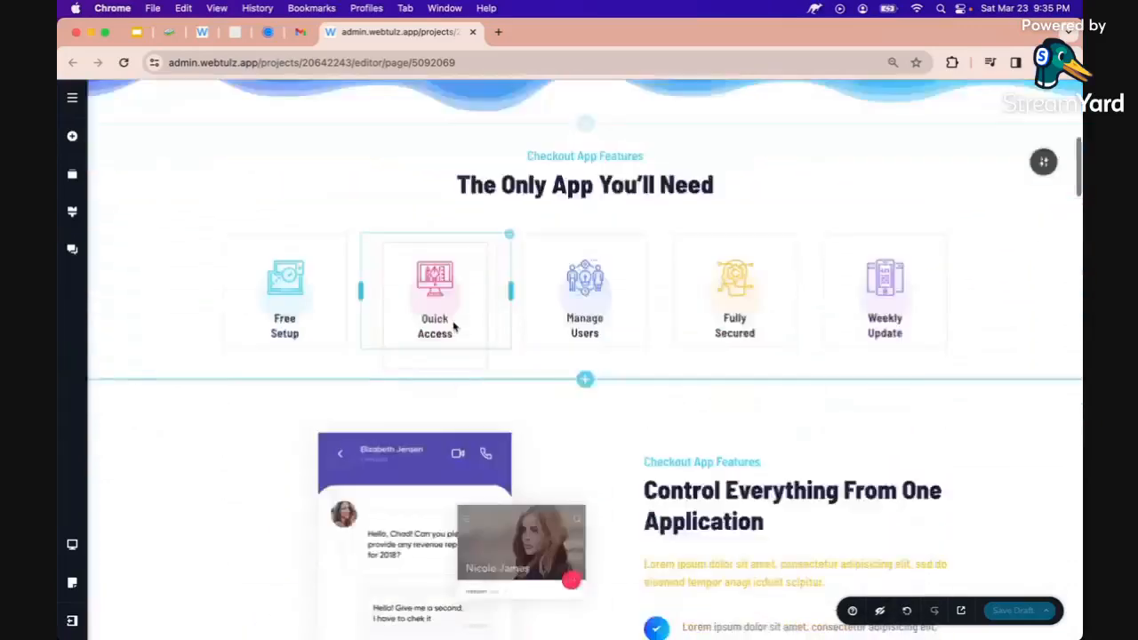
pyautogui.scroll(-7, 453, 327)
pyautogui.scroll(17, 227, 162)
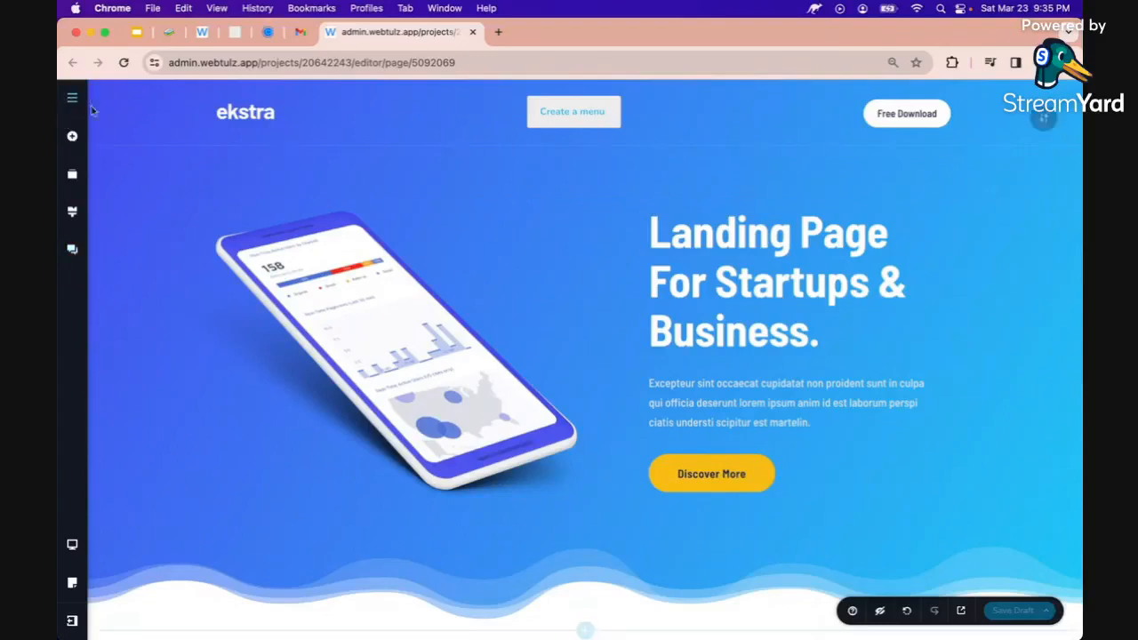
# Drag a Text element from Add Elements into the hero above the 'Landing Page For Startups & Business.' heading
pyautogui.click(73, 139)
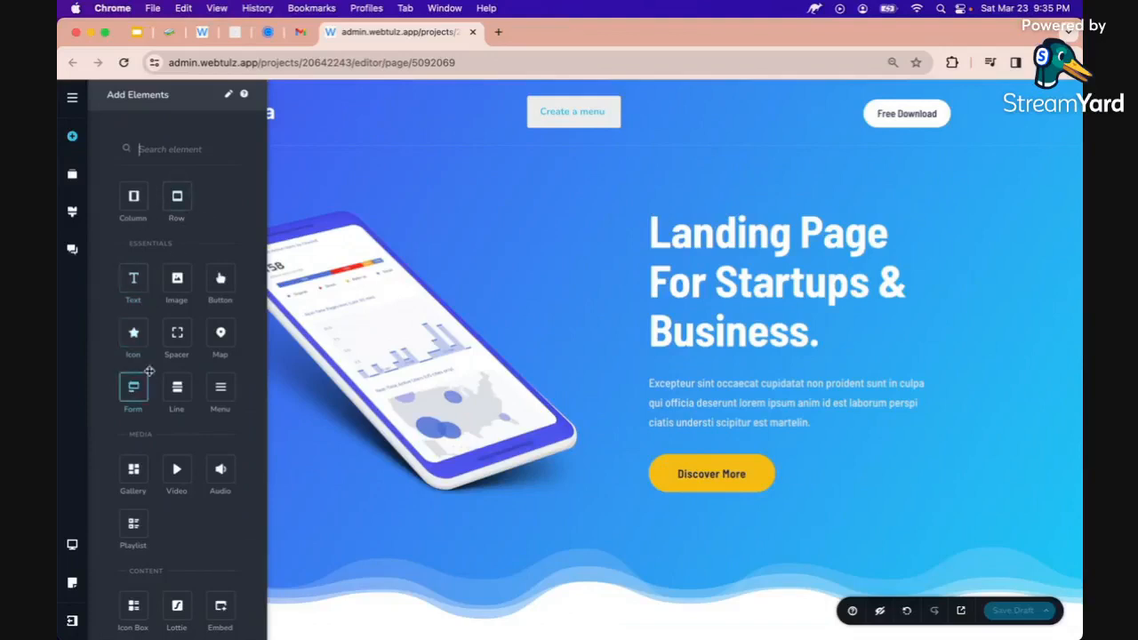
pyautogui.scroll(-15, 149, 372)
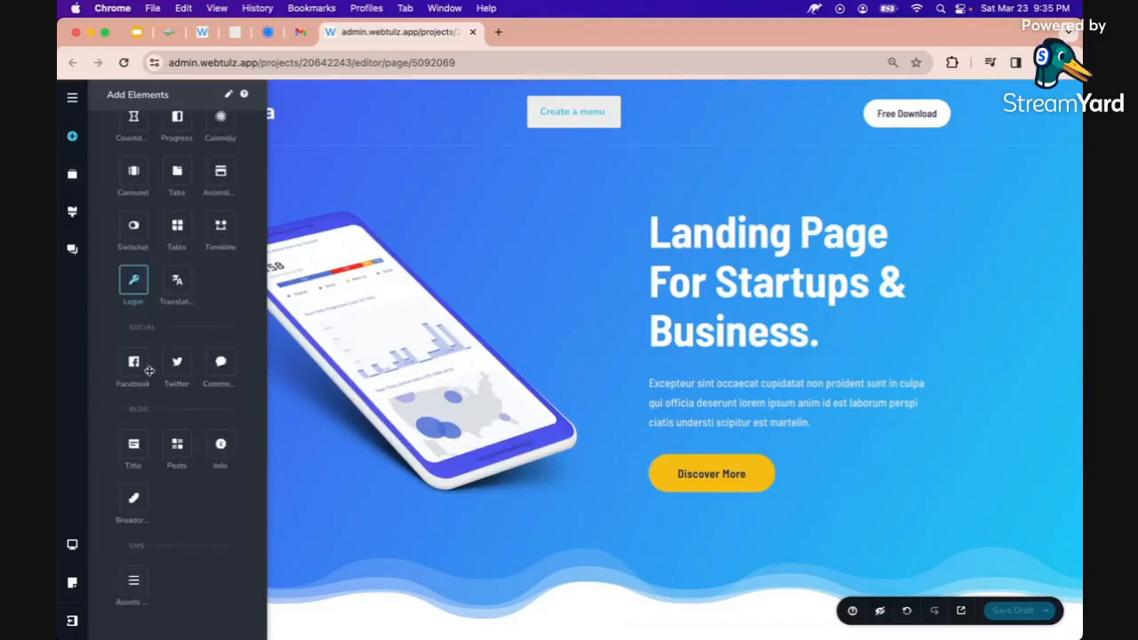
pyautogui.scroll(15, 150, 372)
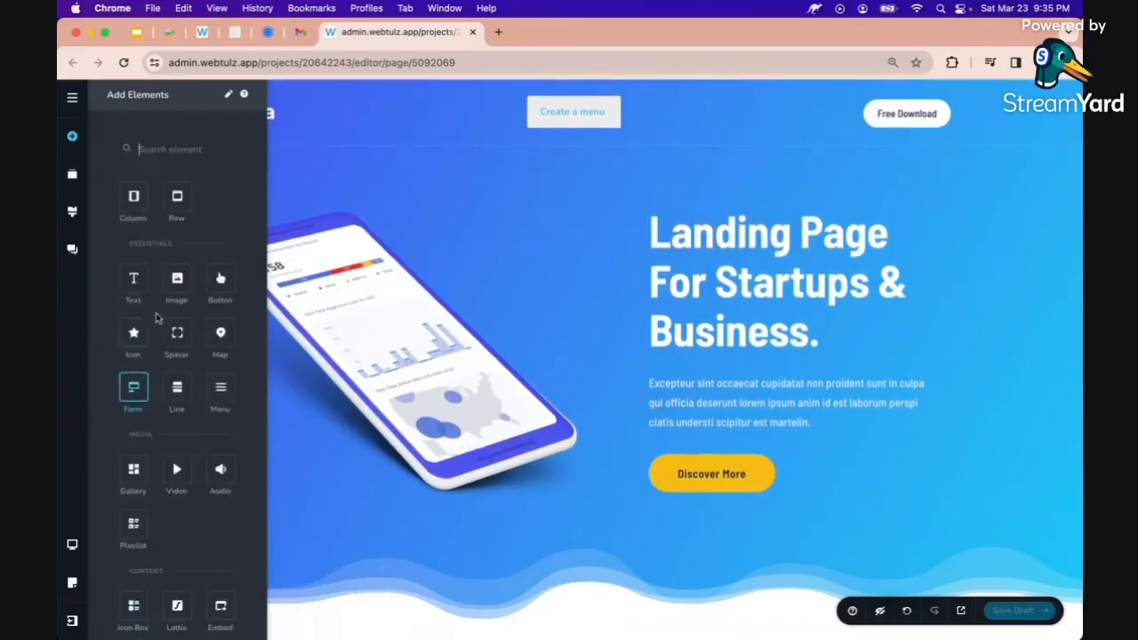
pyautogui.moveTo(151, 277); pyautogui.dragTo(154, 286)
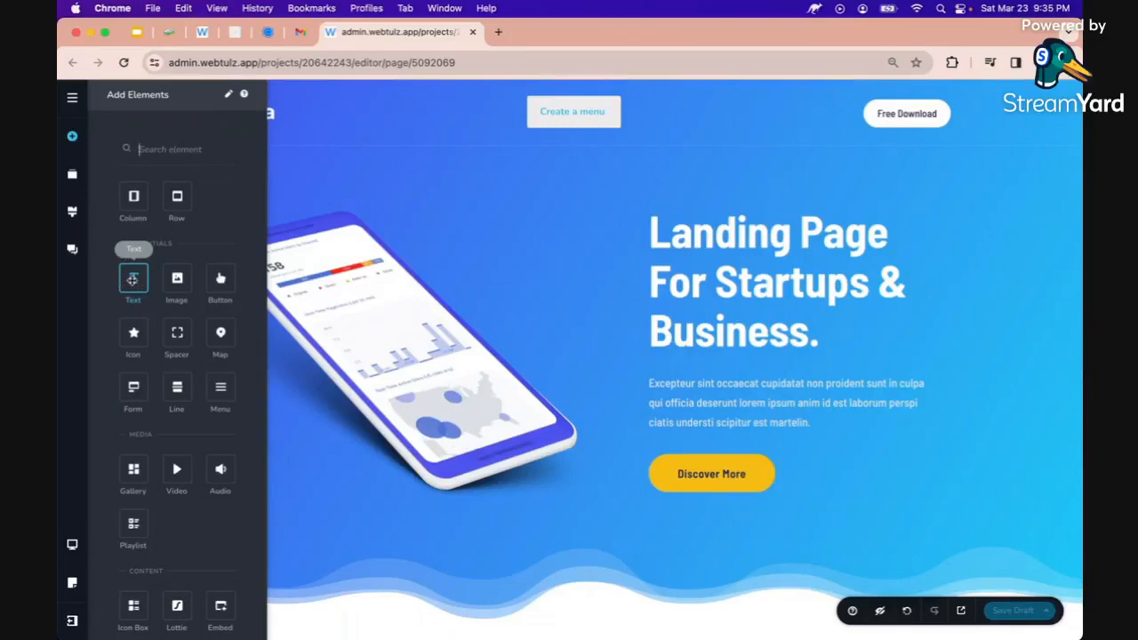
pyautogui.moveTo(133, 279); pyautogui.dragTo(672, 233)
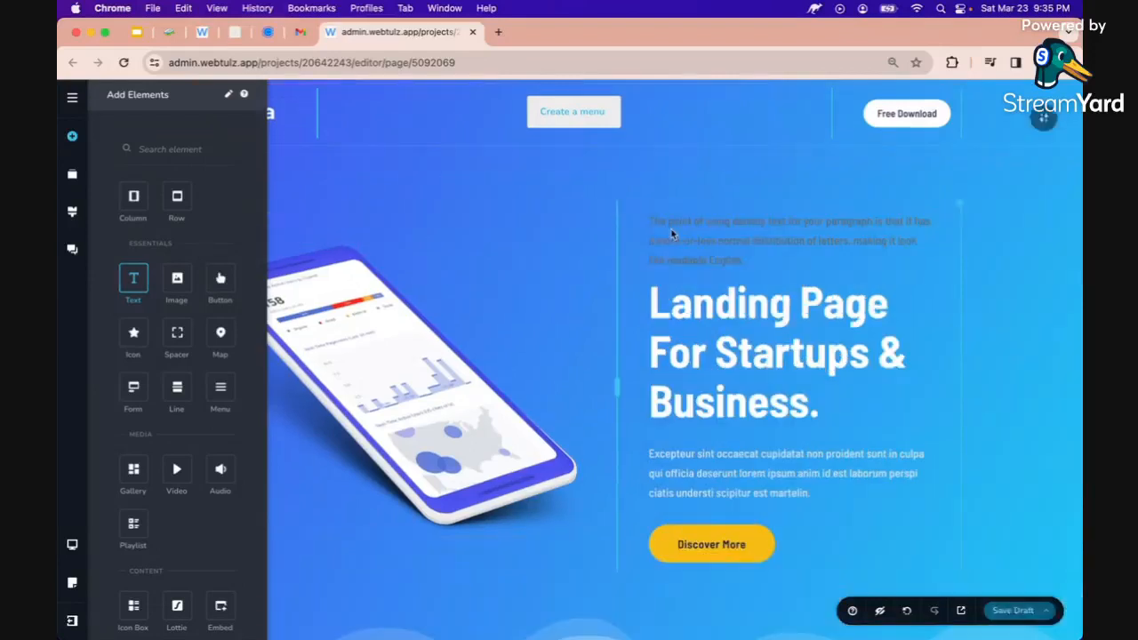
# Replace the new paragraph's placeholder text with 'NL Perfume Collections'
pyautogui.click(675, 238)
pyautogui.press('super+a')
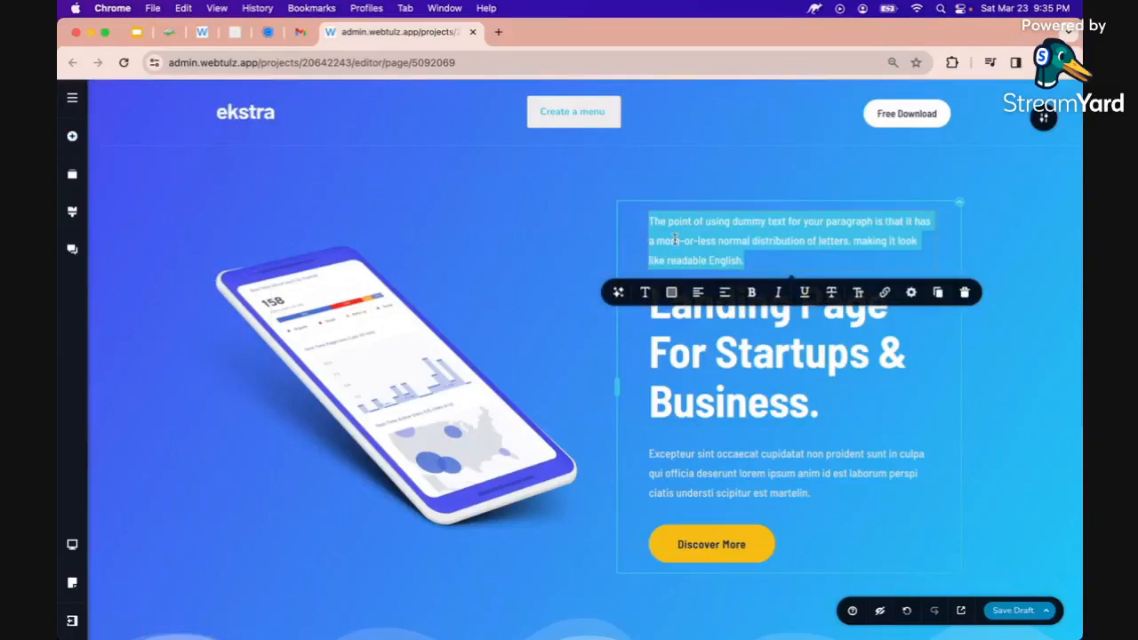
pyautogui.press('BackSpace')
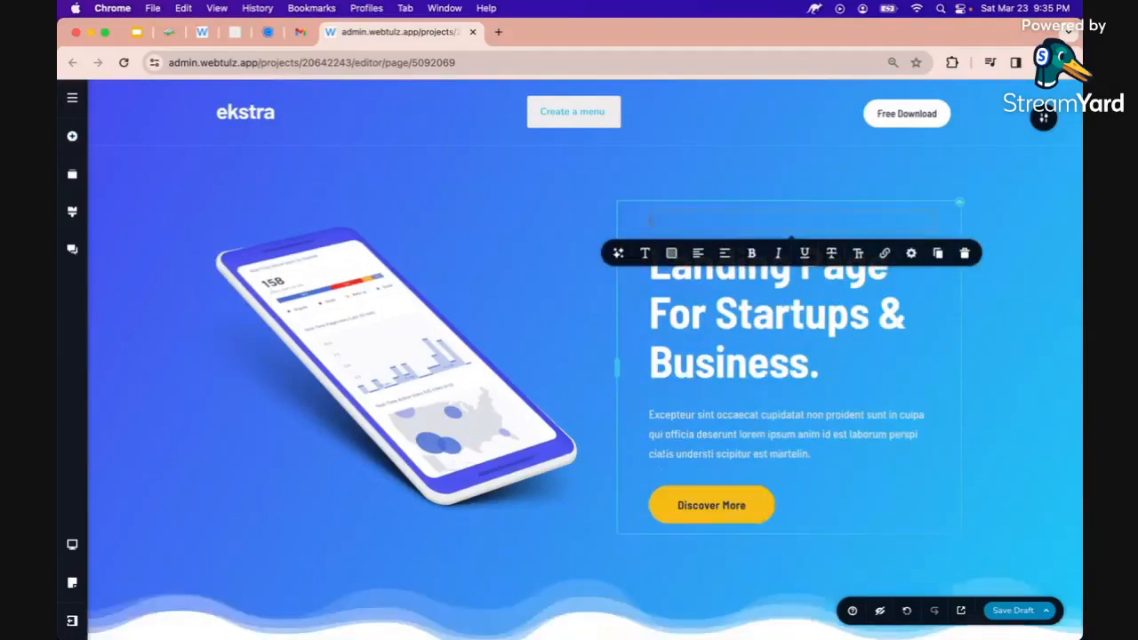
pyautogui.write('NL Perfume Collections')
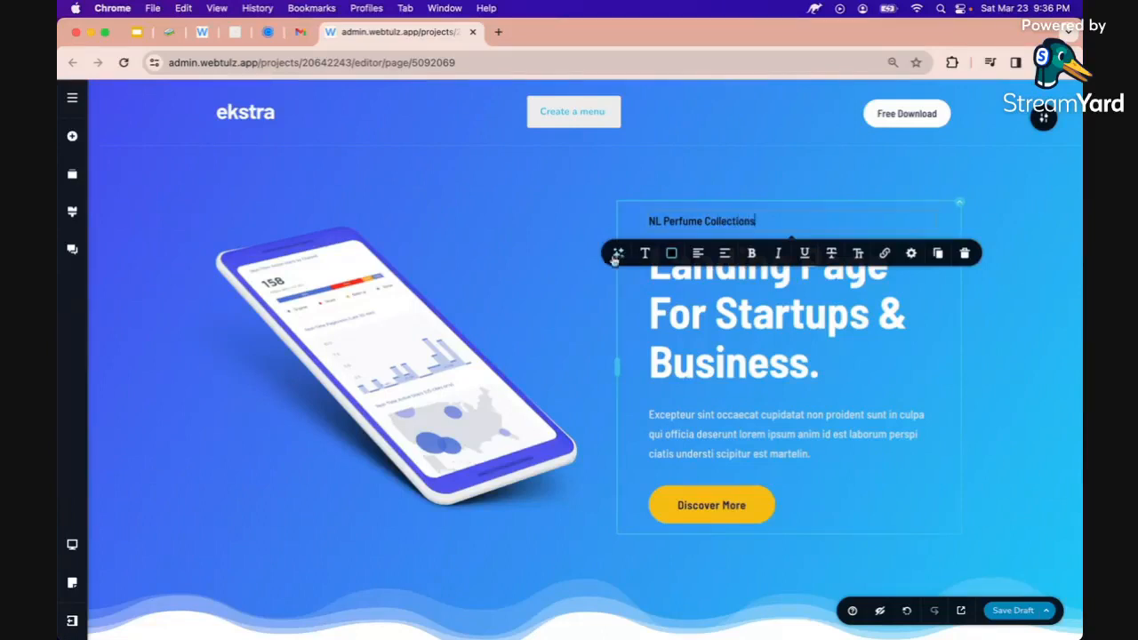
pyautogui.click(671, 254)
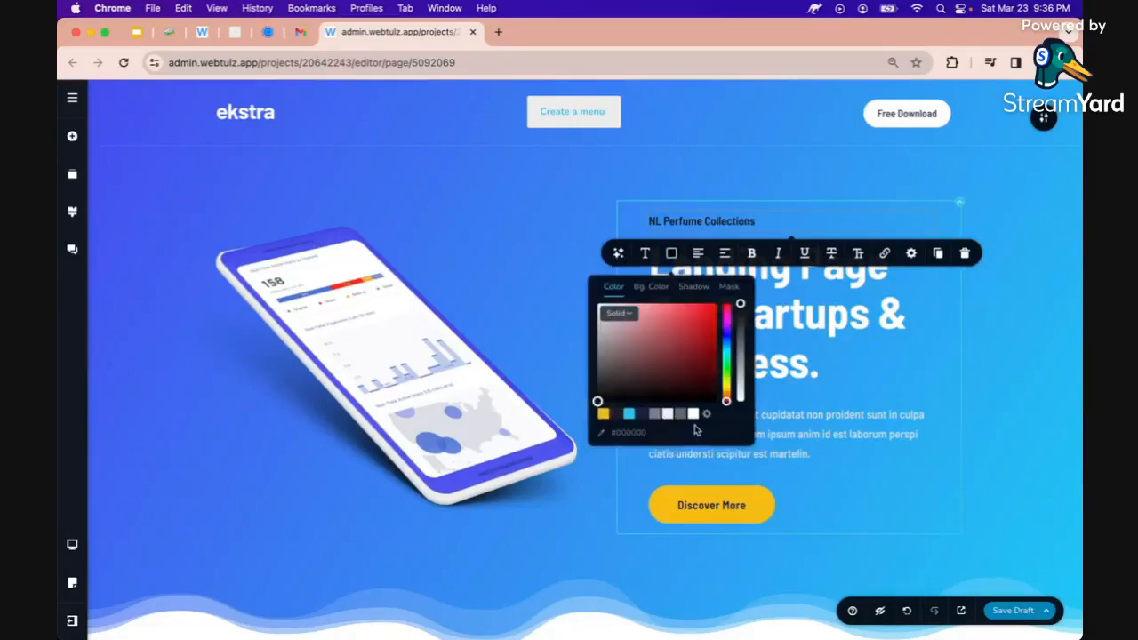
# Colour the NL Perfume Collections text gold and set its font size to 24 px
pyautogui.click(604, 415)
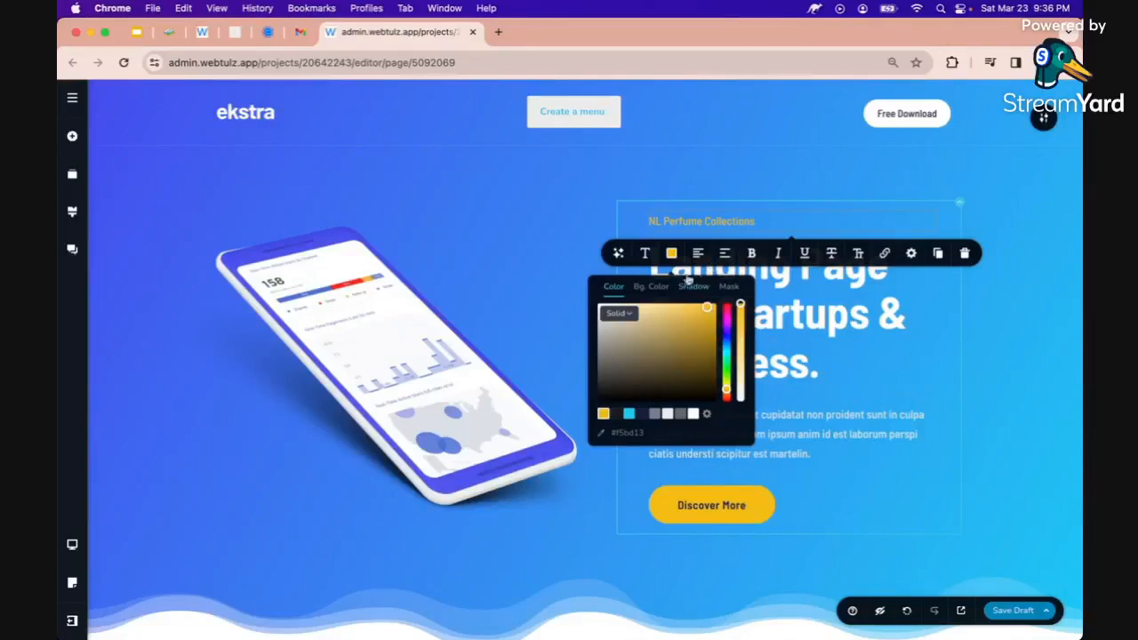
pyautogui.click(645, 254)
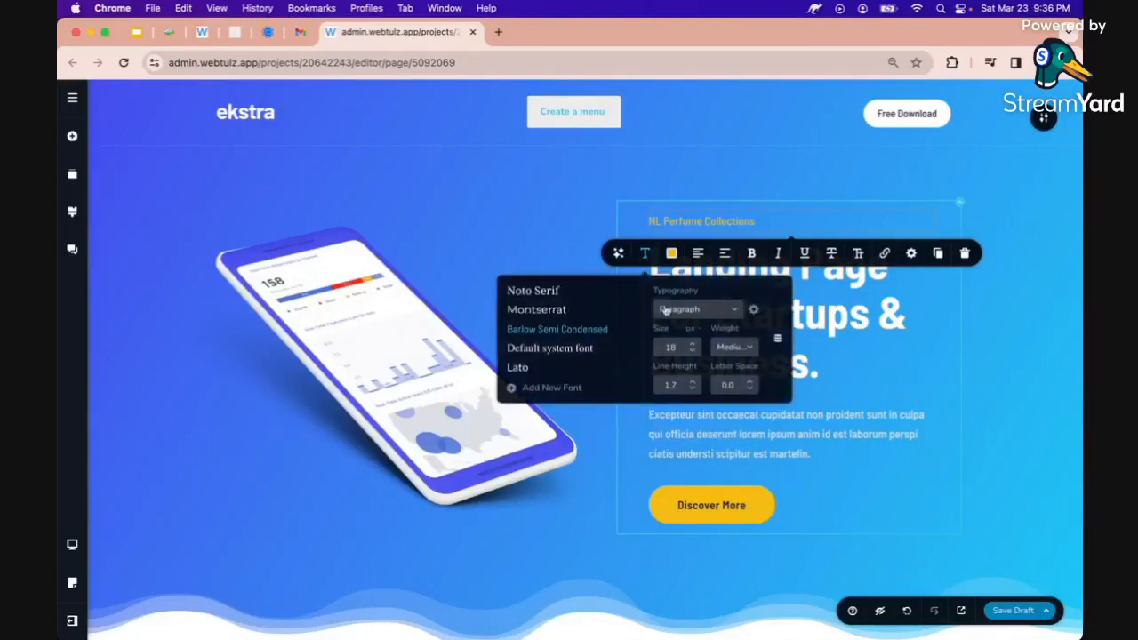
pyautogui.click(692, 344)
pyautogui.click(693, 344)
pyautogui.click(693, 344)
pyautogui.click(693, 344)
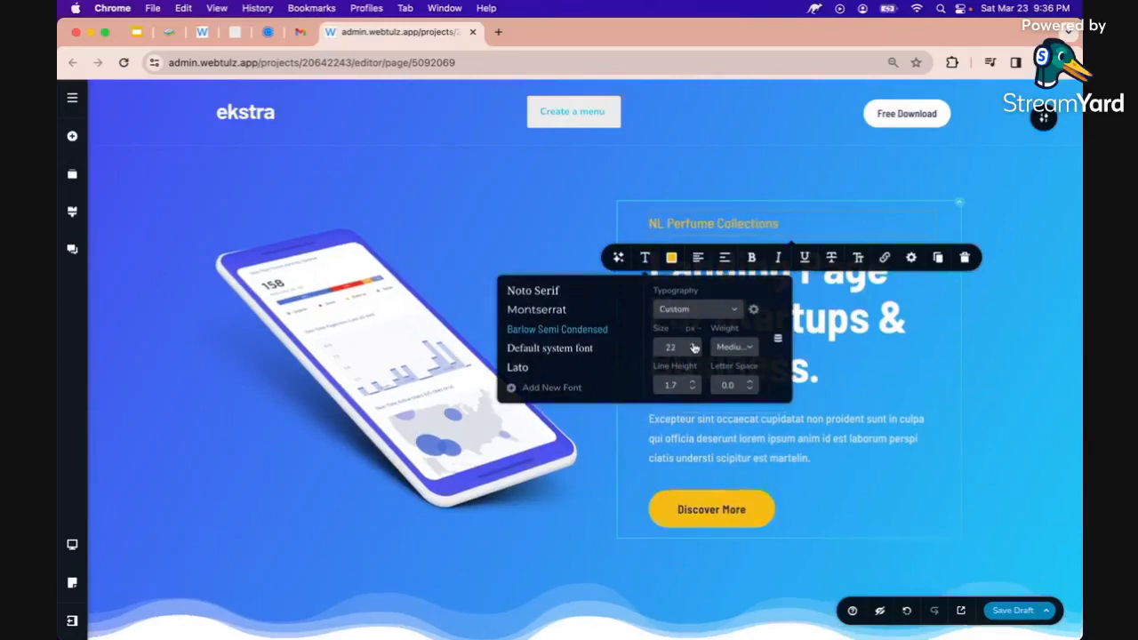
pyautogui.click(693, 345)
pyautogui.doubleClick(671, 346)
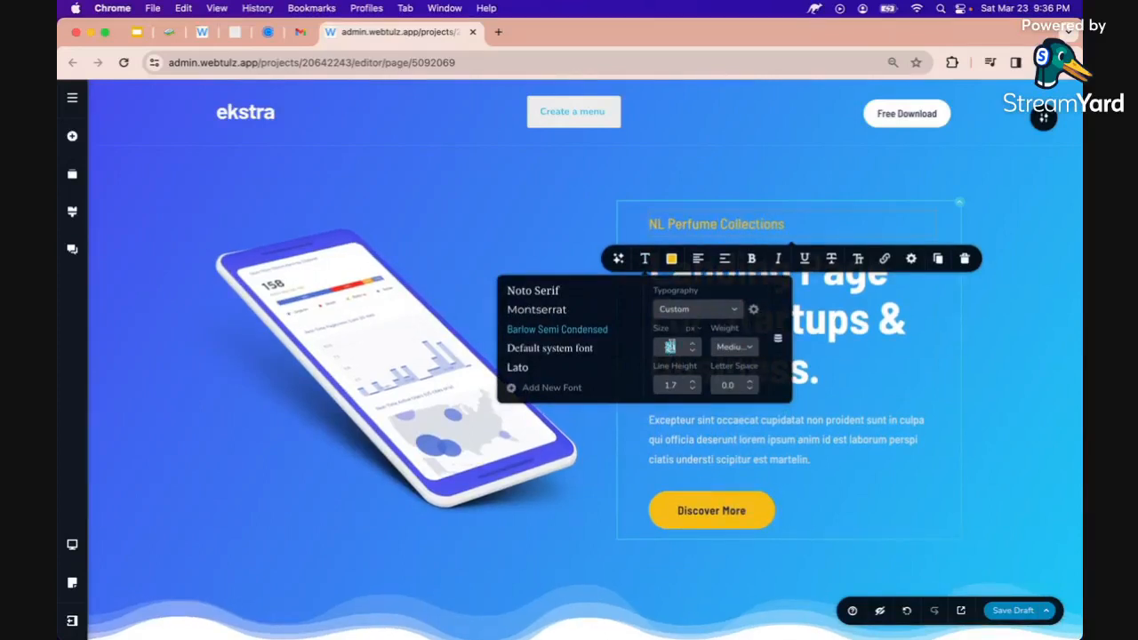
pyautogui.write('24')
pyautogui.press('Tab')
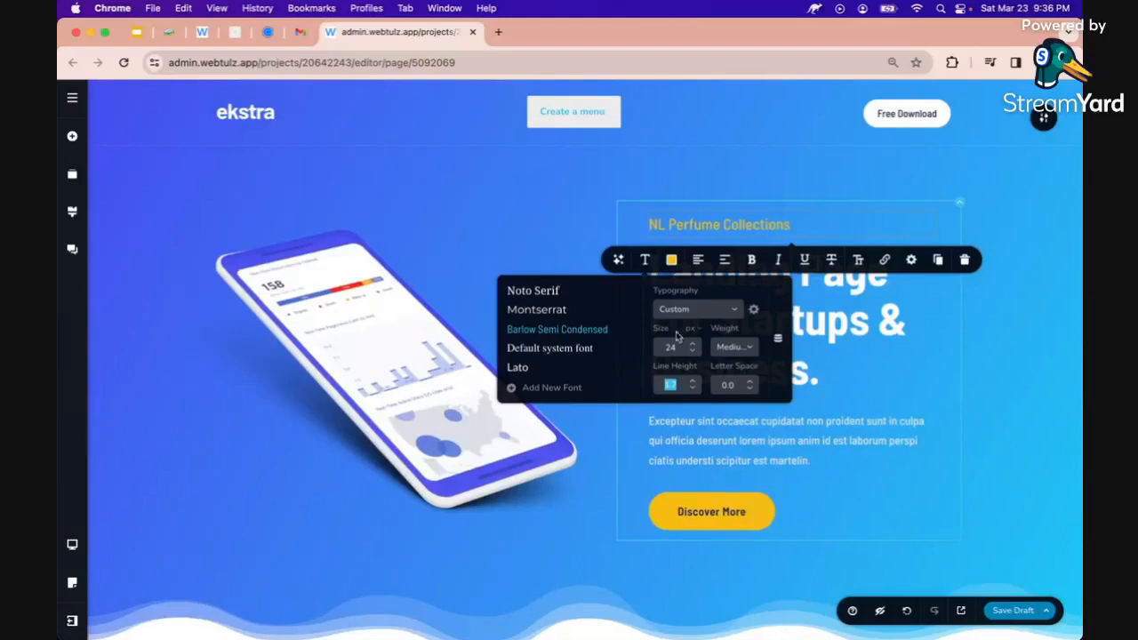
# Set the title's font to Playfair Display and make it bold
pyautogui.click(676, 309)
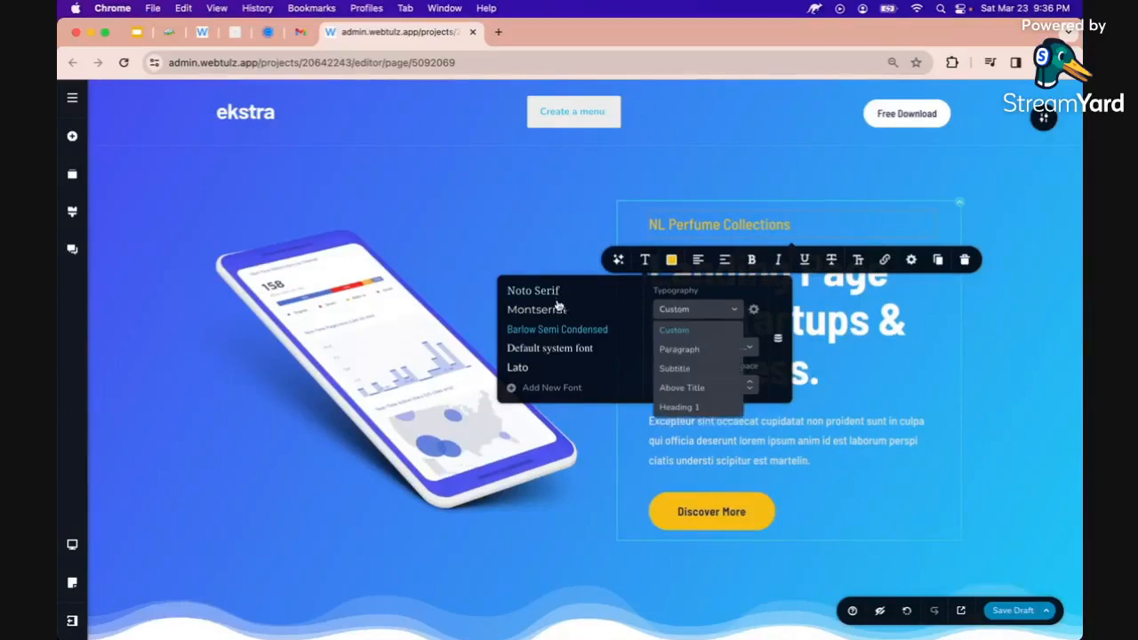
pyautogui.scroll(-5, 558, 341)
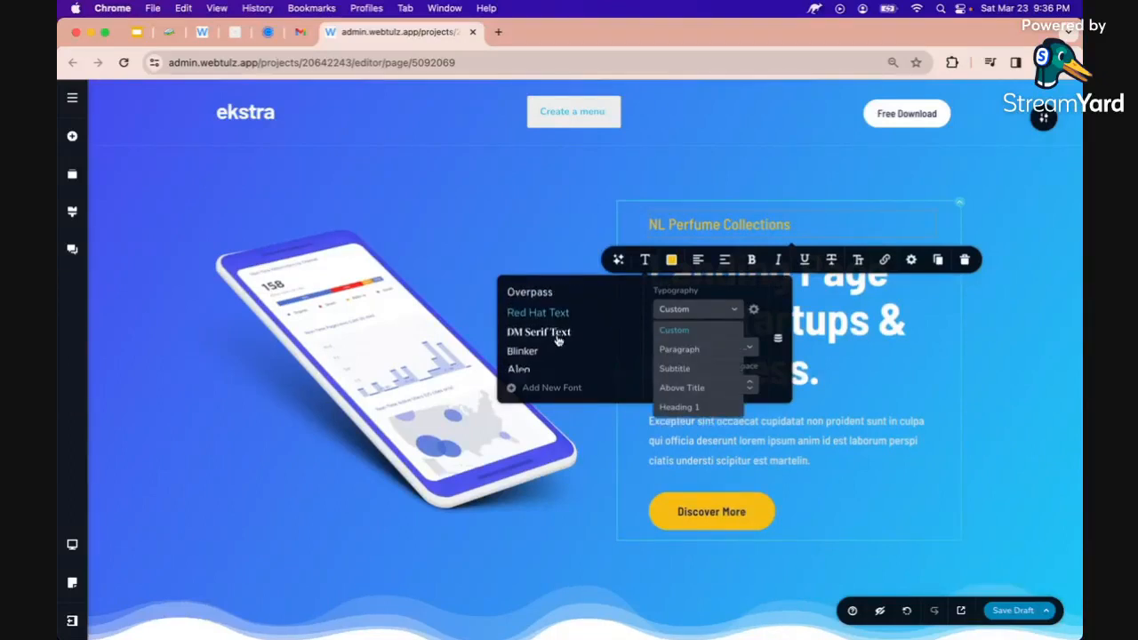
pyautogui.scroll(-5, 559, 340)
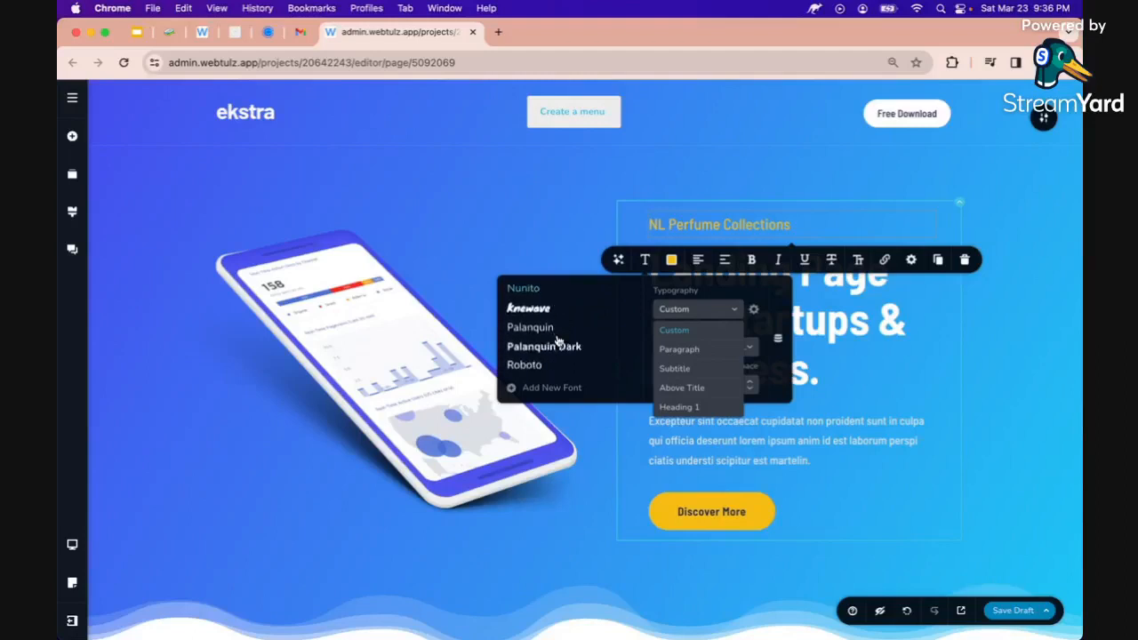
pyautogui.scroll(-5, 559, 341)
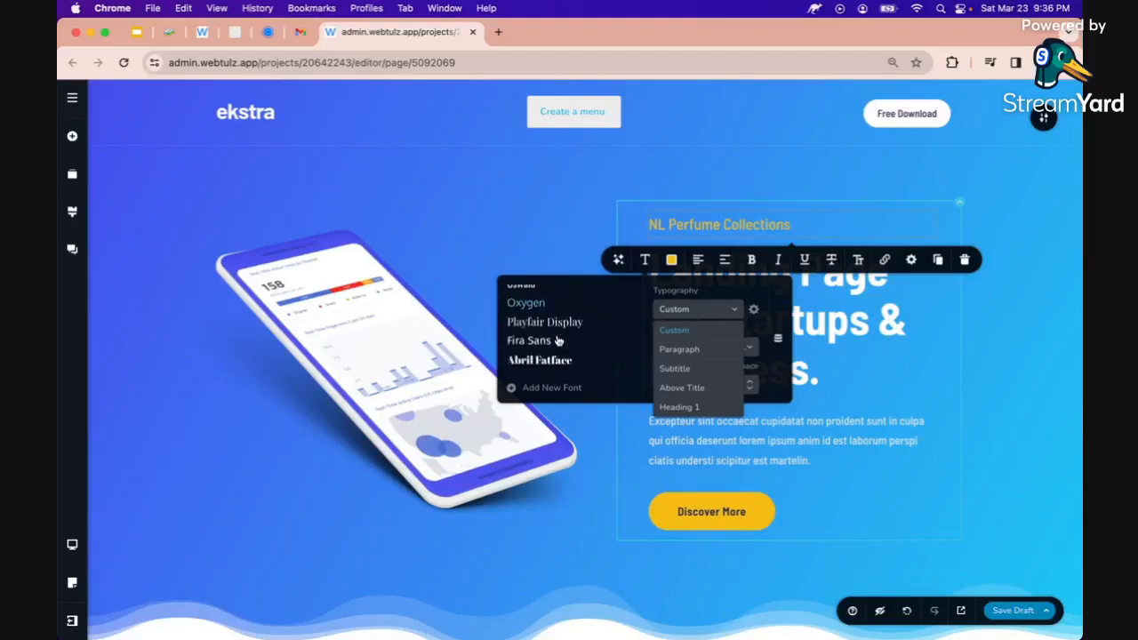
pyautogui.click(546, 329)
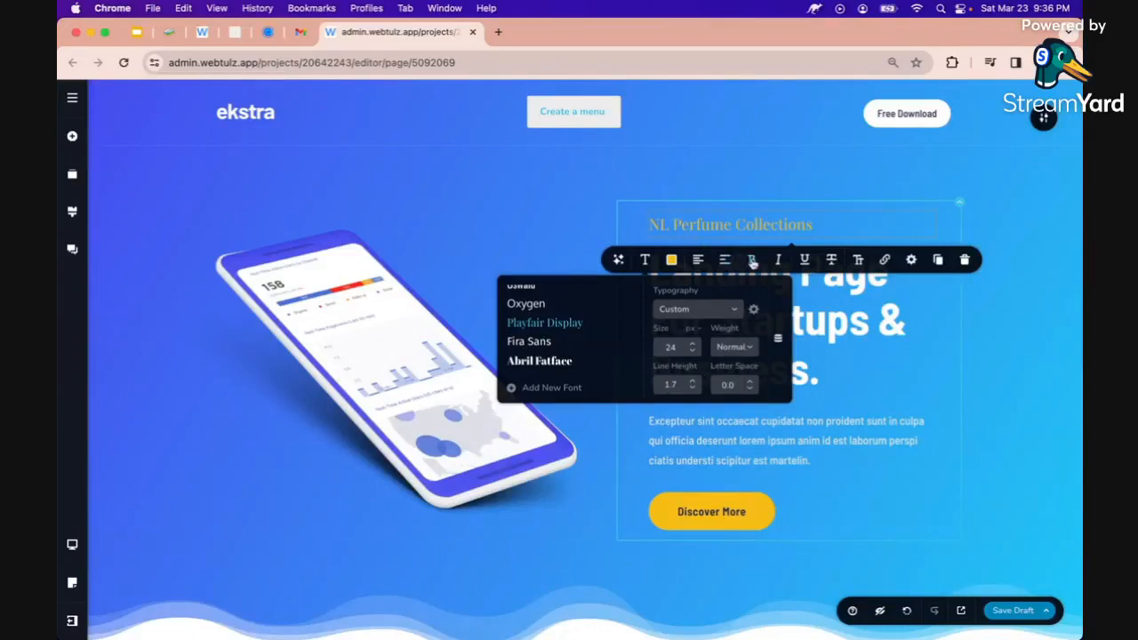
pyautogui.click(752, 260)
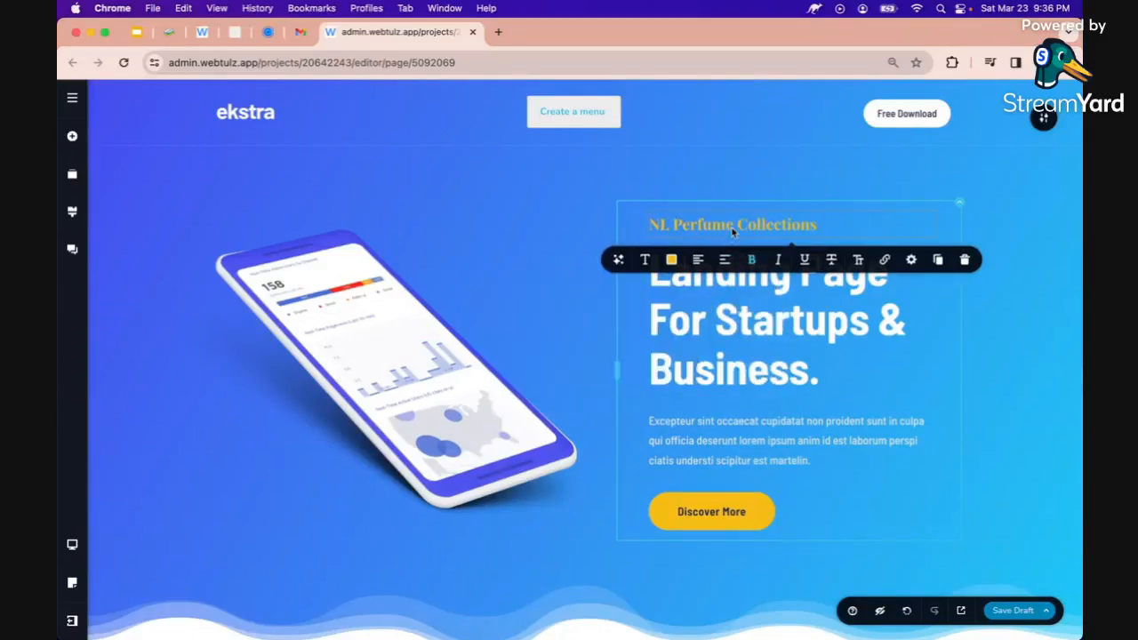
# Move the NL Perfume Collections heading into the header and remove the ekstra logo
pyautogui.moveTo(734, 232); pyautogui.dragTo(265, 132)
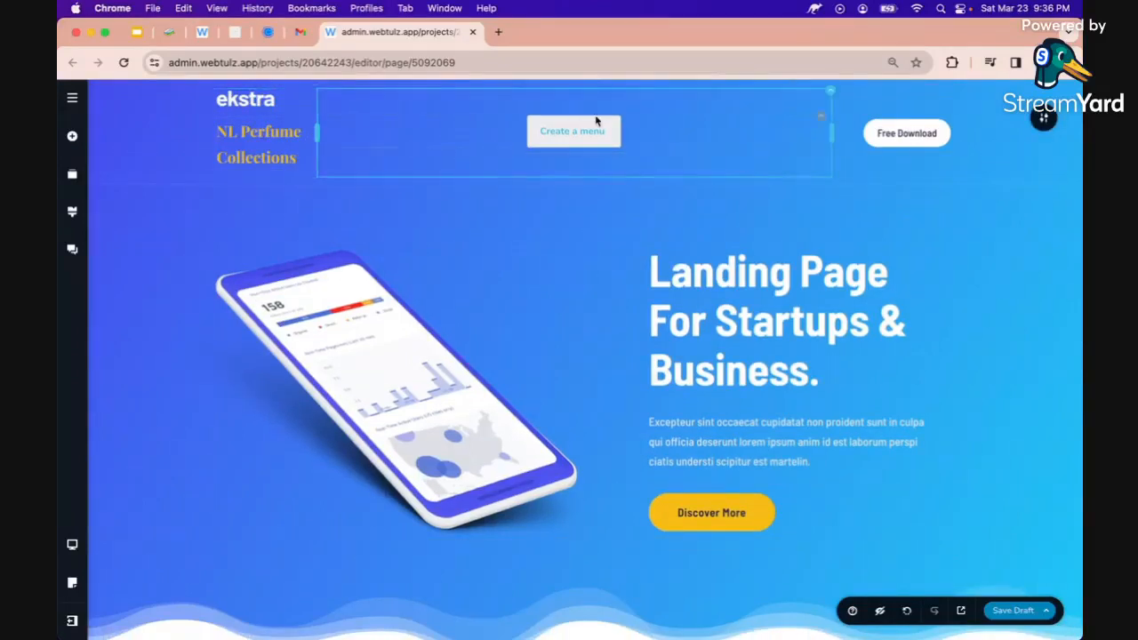
pyautogui.click(250, 112)
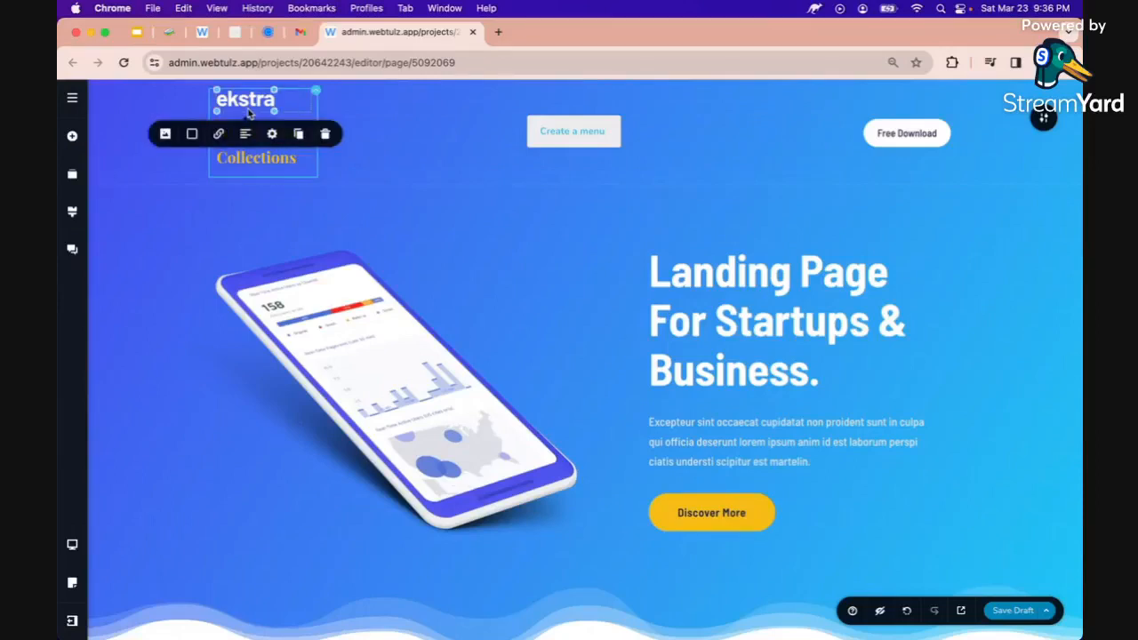
pyautogui.click(164, 134)
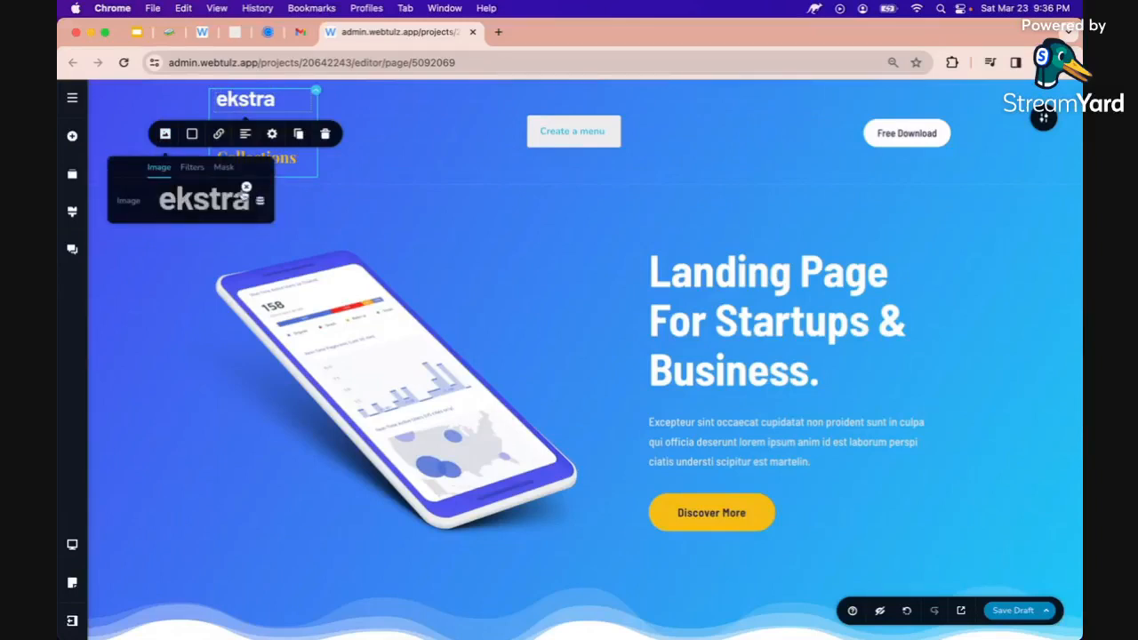
pyautogui.click(246, 187)
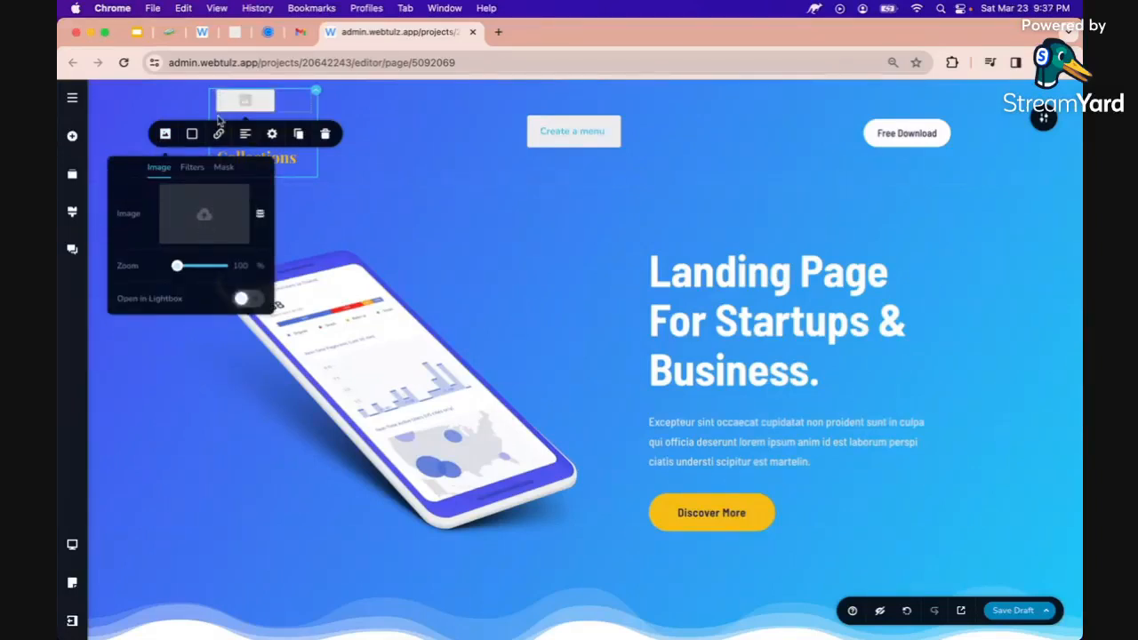
pyautogui.click(326, 134)
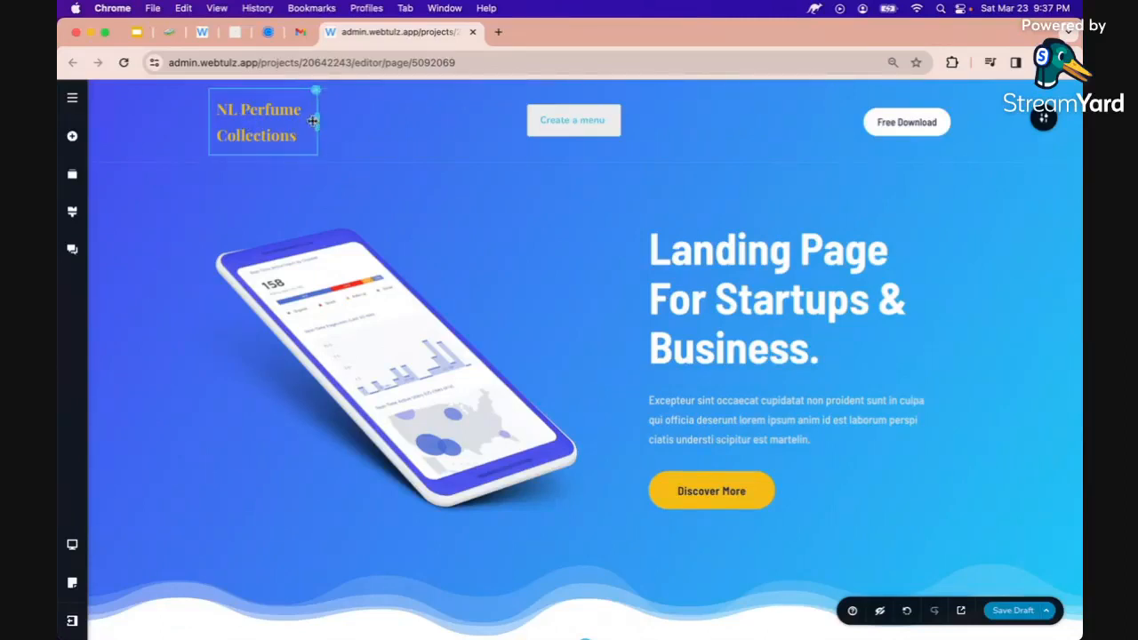
# Widen the header title's text box and delete the Create a menu container
pyautogui.moveTo(313, 121); pyautogui.dragTo(400, 125)
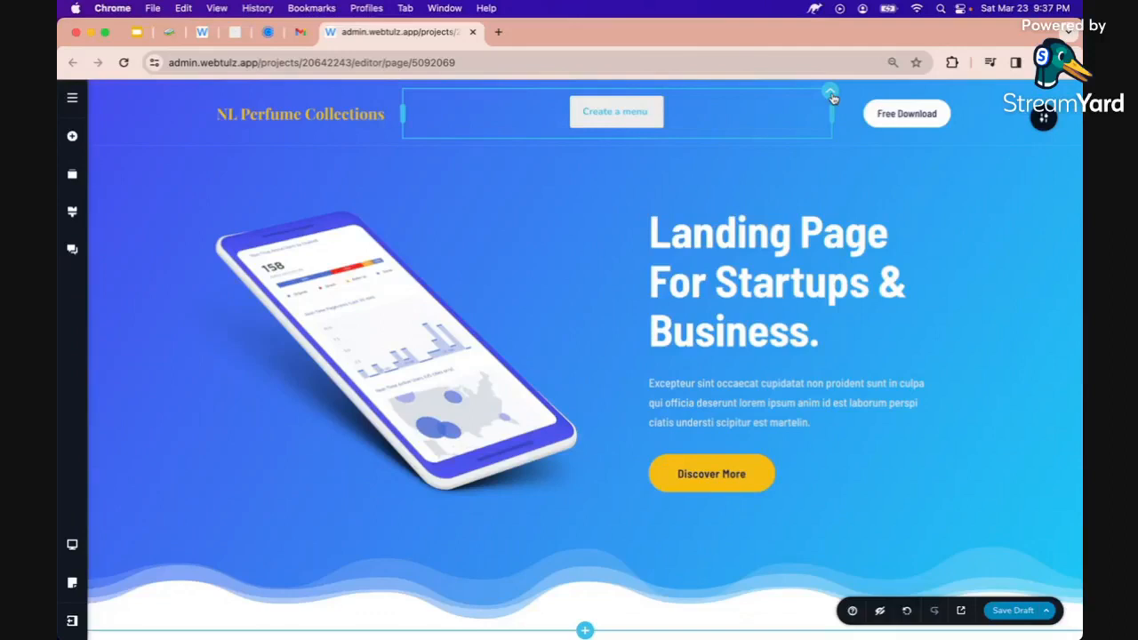
pyautogui.click(832, 98)
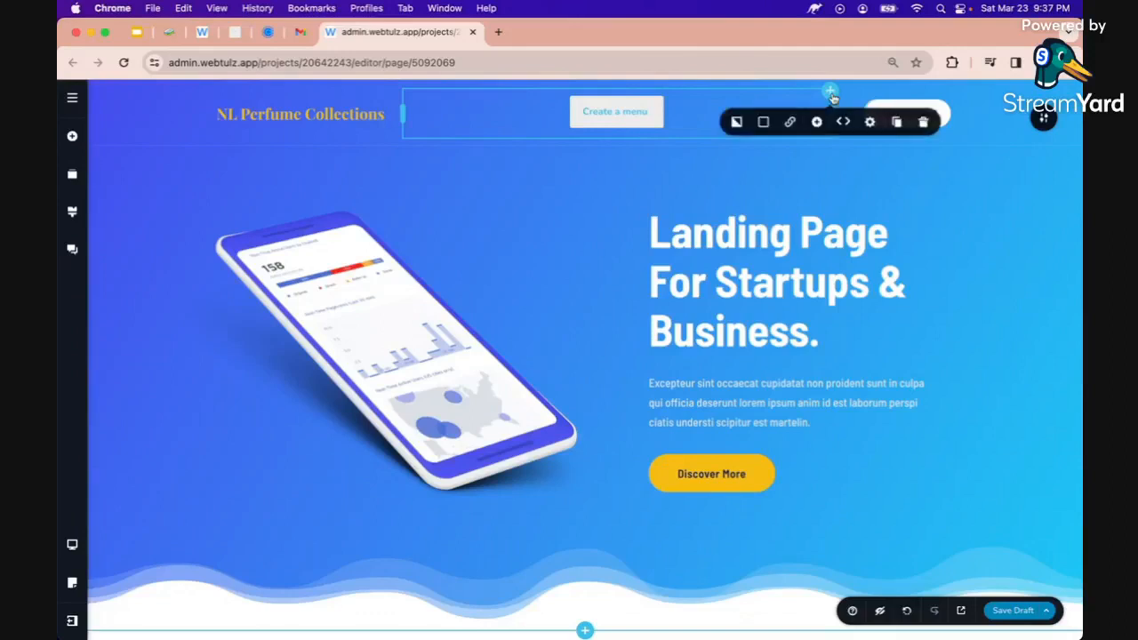
pyautogui.click(924, 123)
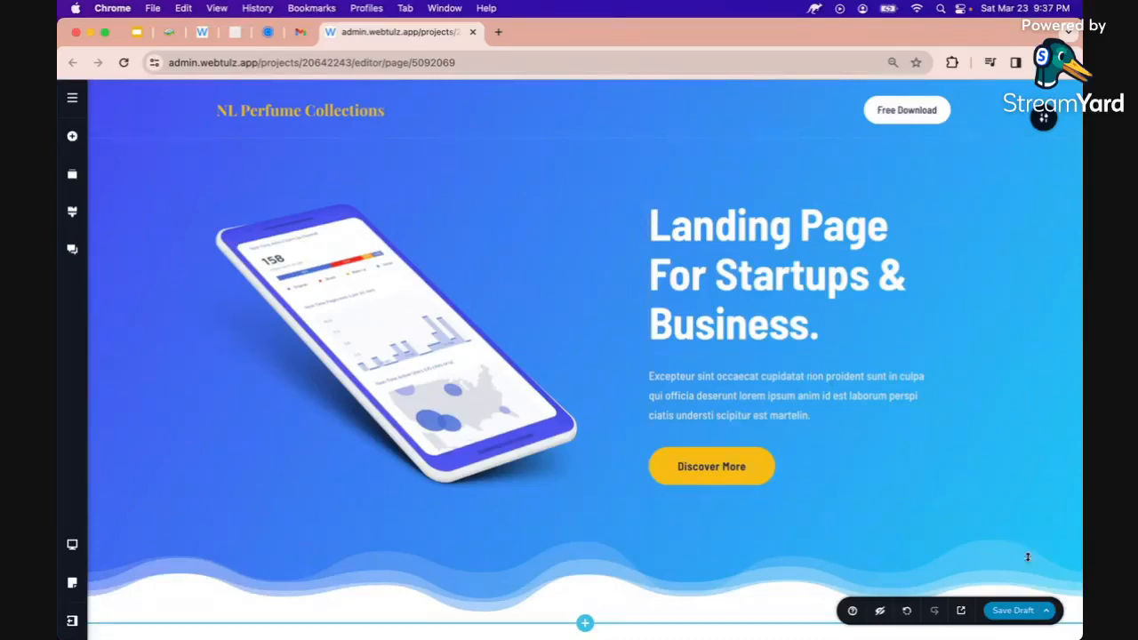
# Publish the perfume landing page from the Save Draft menu
pyautogui.click(1049, 613)
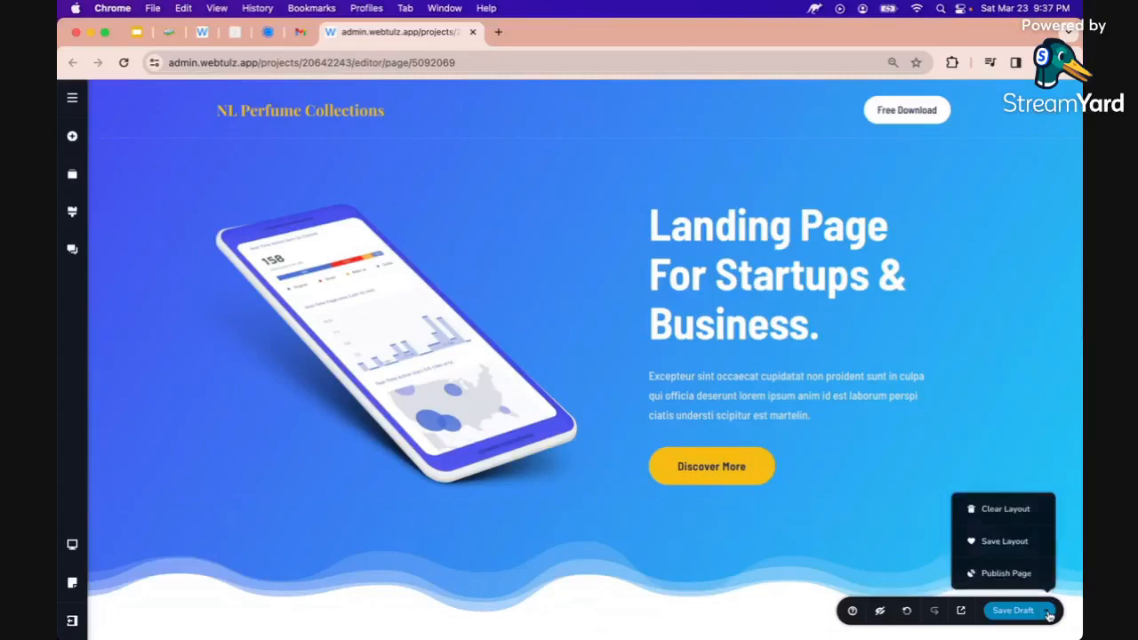
pyautogui.click(1005, 575)
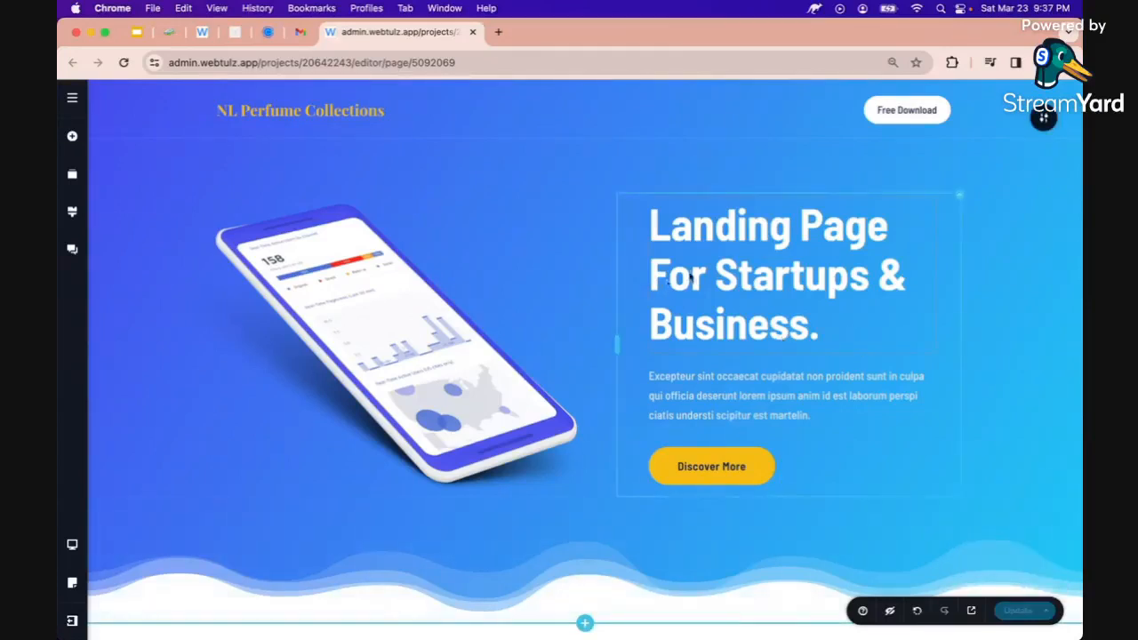
pyautogui.click(655, 233)
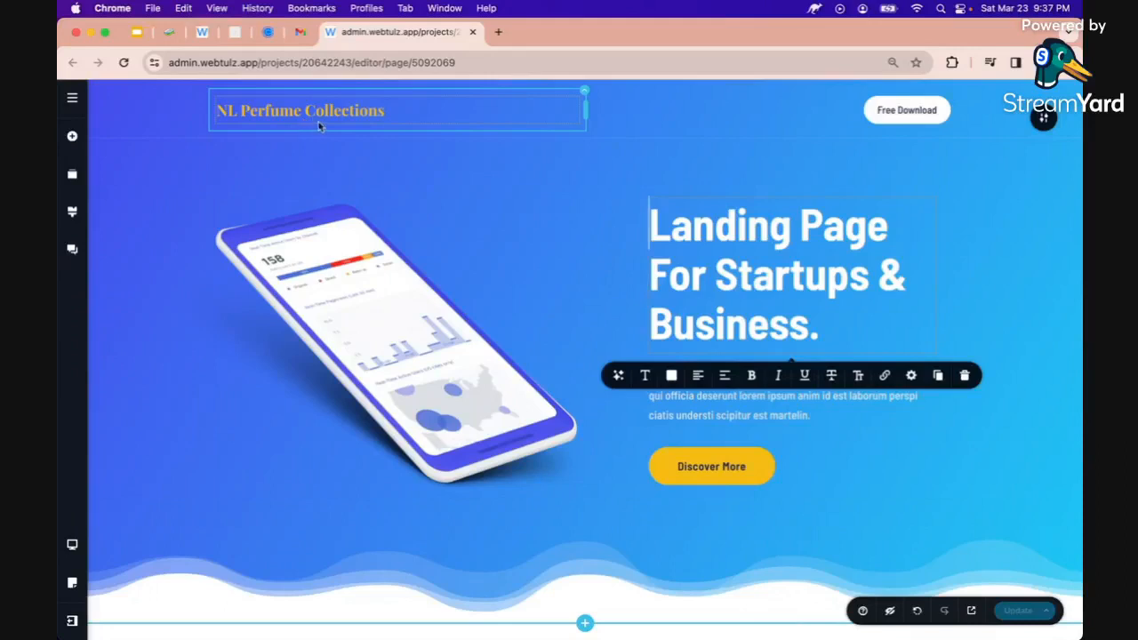
# Have the AI writer rewrite the hero headline from the prompt 'give me a headline for selling perfume products'
pyautogui.click(224, 111)
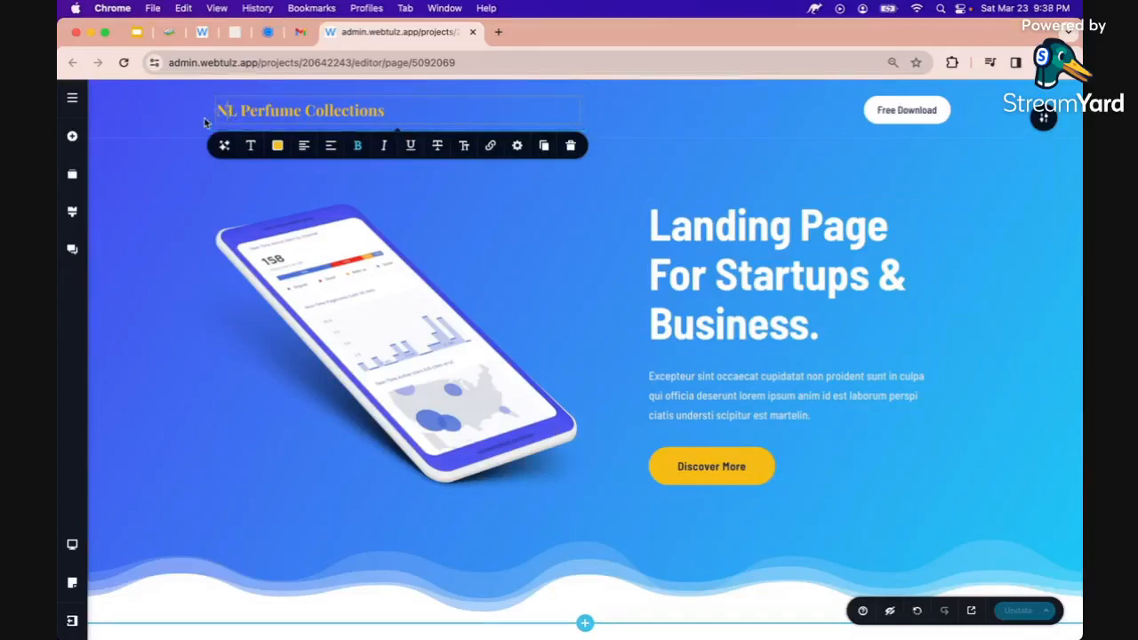
pyautogui.click(205, 121)
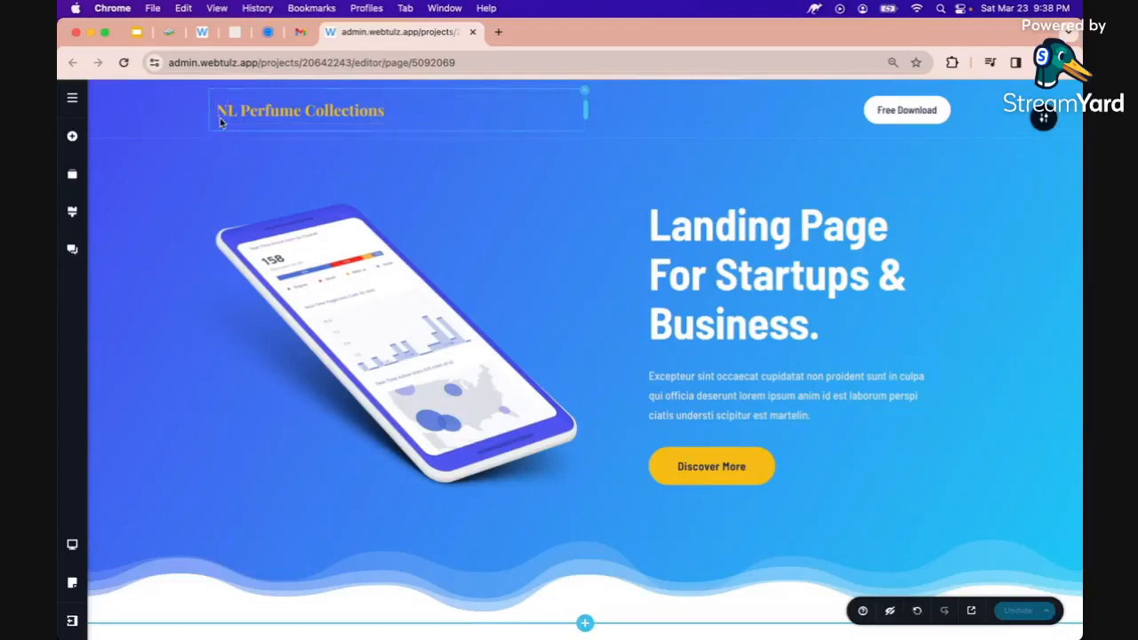
pyautogui.click(698, 235)
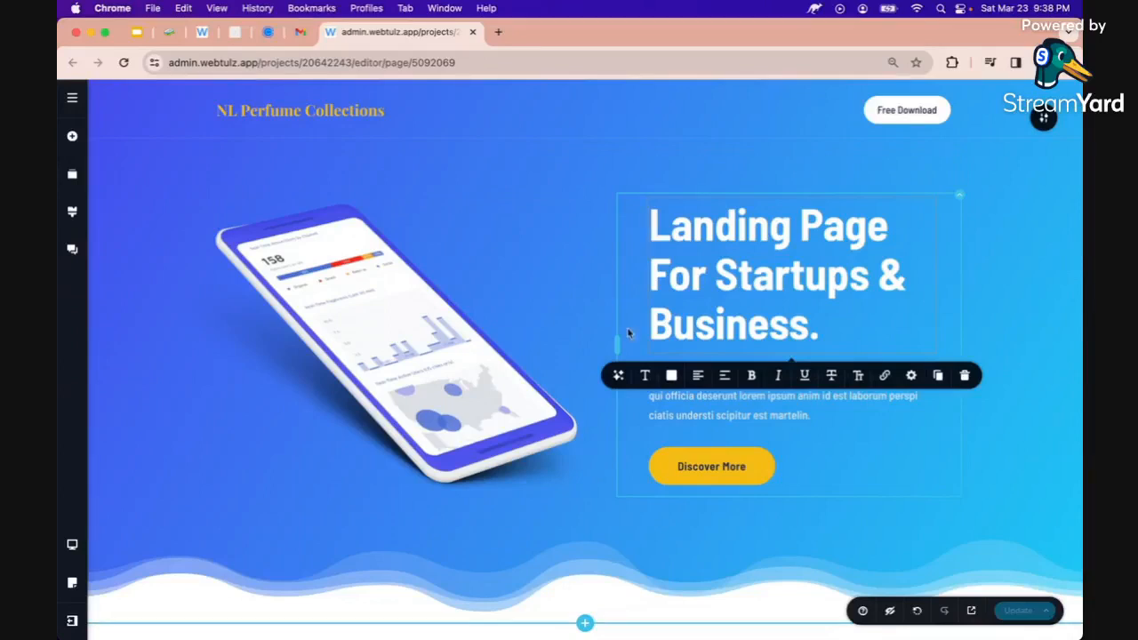
pyautogui.click(617, 377)
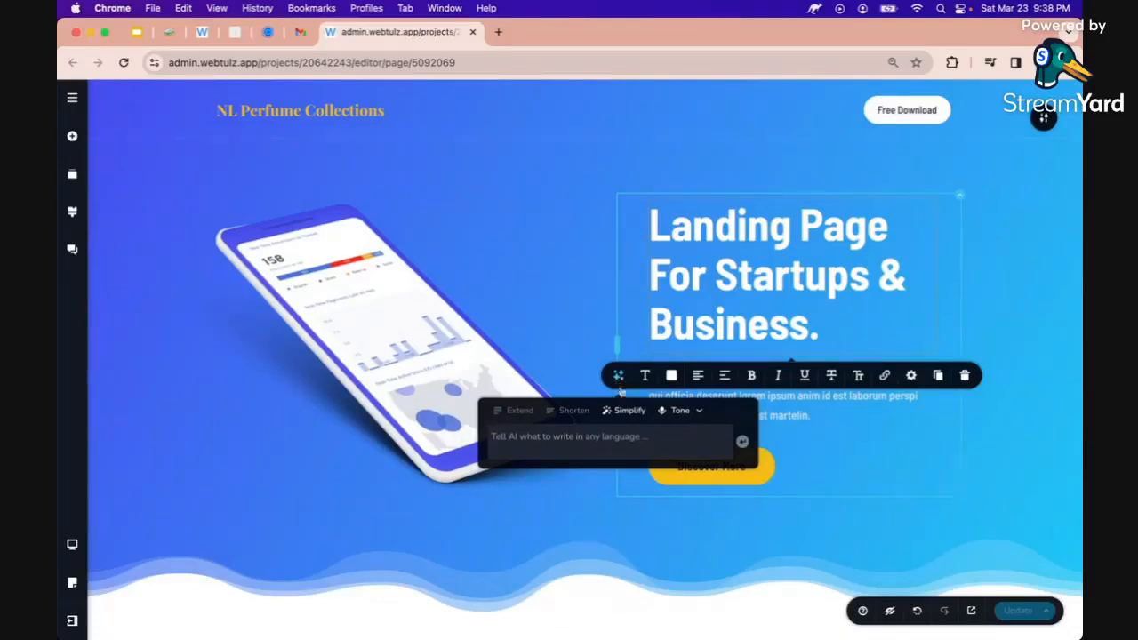
pyautogui.click(555, 438)
pyautogui.write('give me')
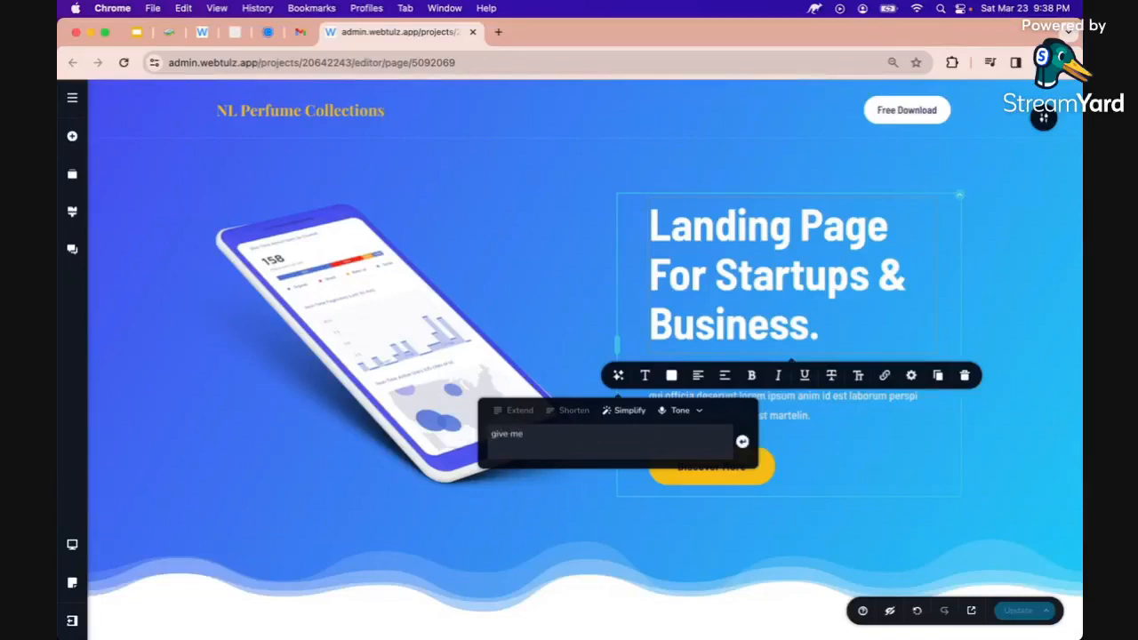
pyautogui.write(' a hea')
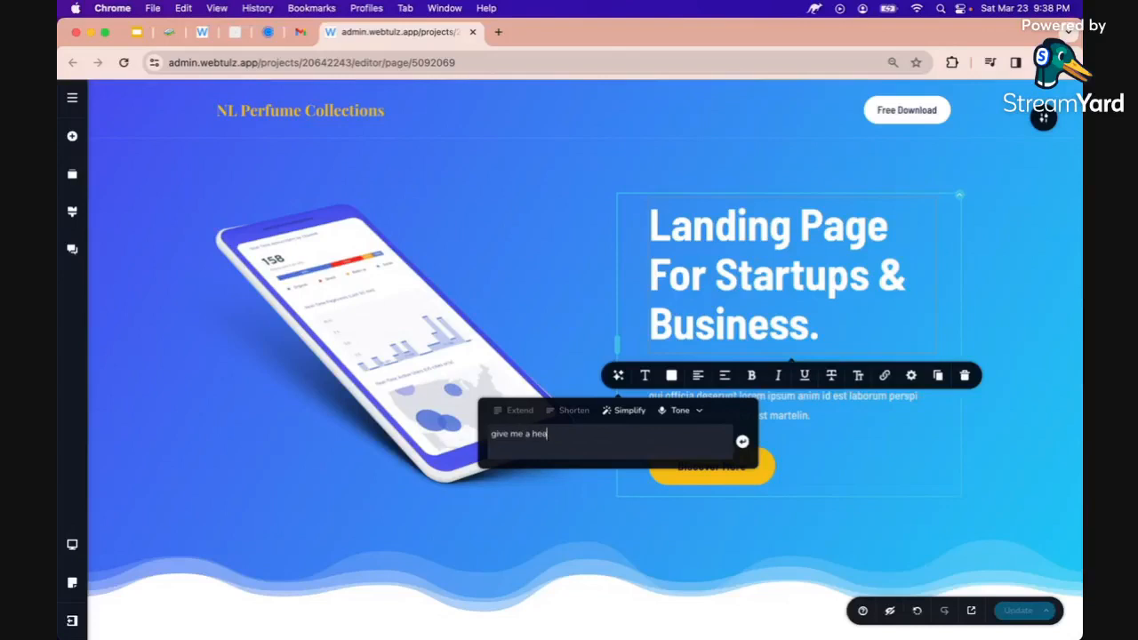
pyautogui.write('dline fo')
pyautogui.write('r selling perfume products')
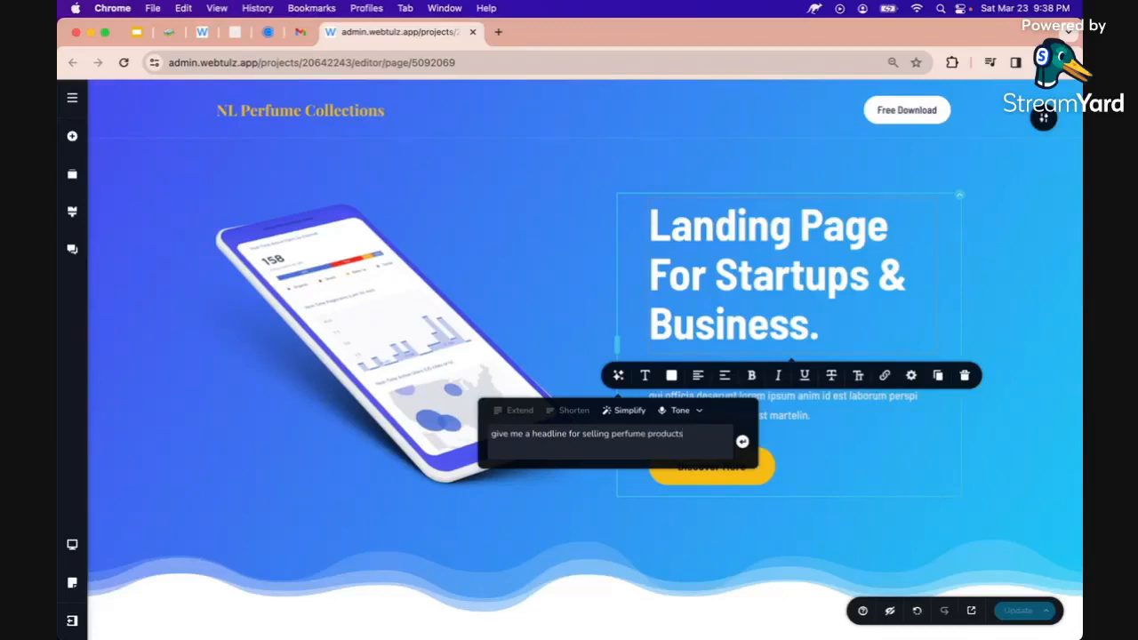
pyautogui.click(743, 443)
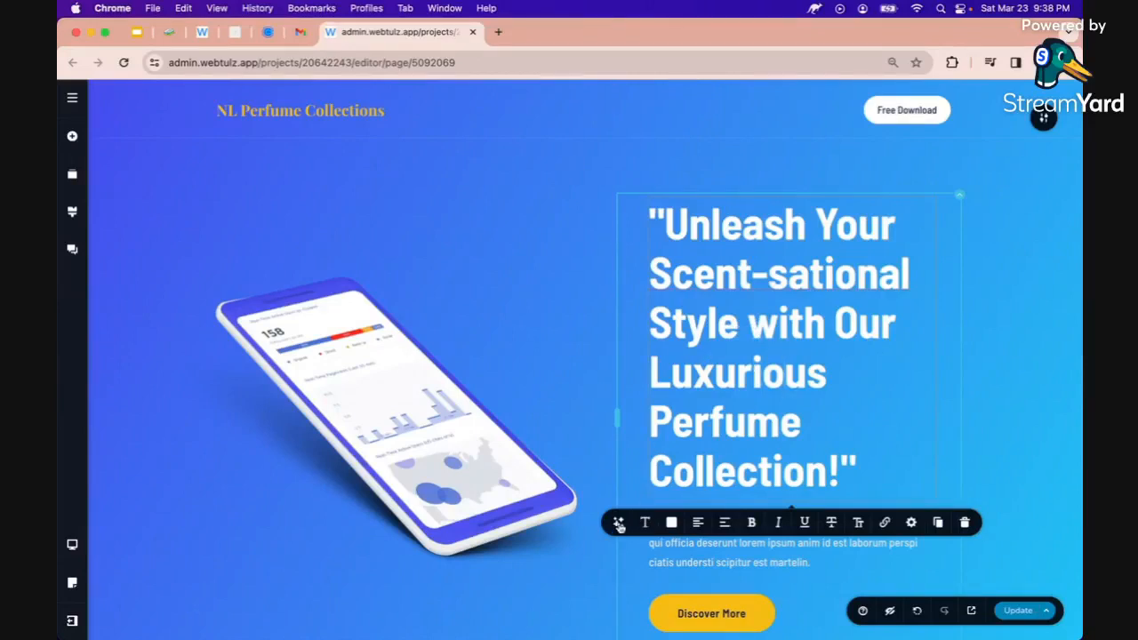
# Regenerate the headline via AI, getting 'Indulge Your Senses with Our Luxurious Perfume Collection'
pyautogui.click(615, 524)
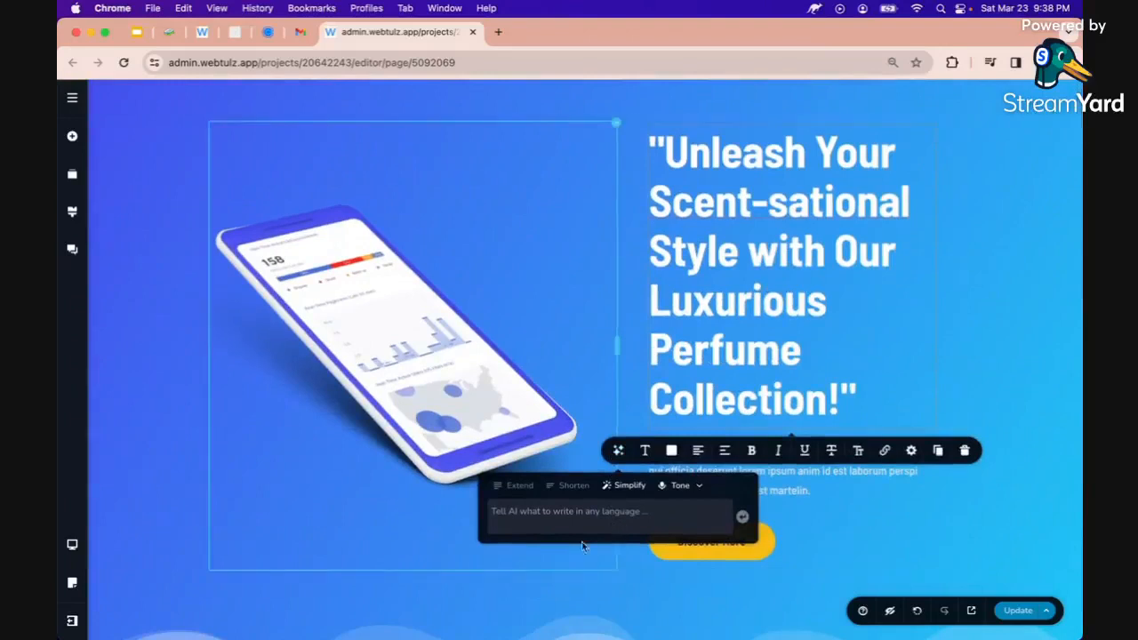
pyautogui.write('give me')
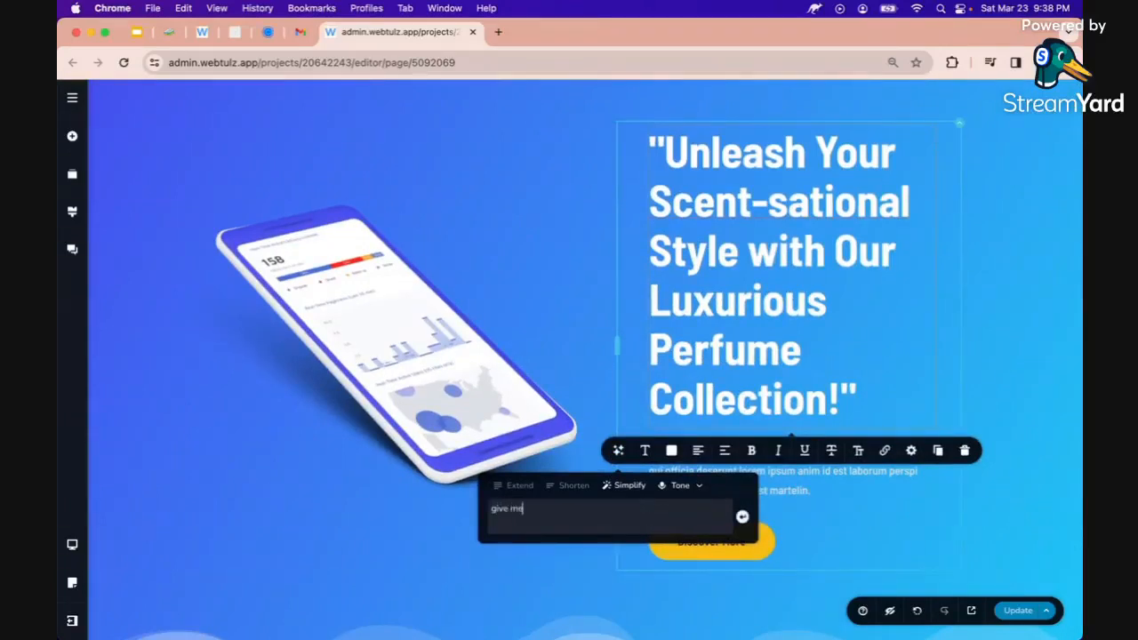
pyautogui.write(' a headline for selling perfume products')
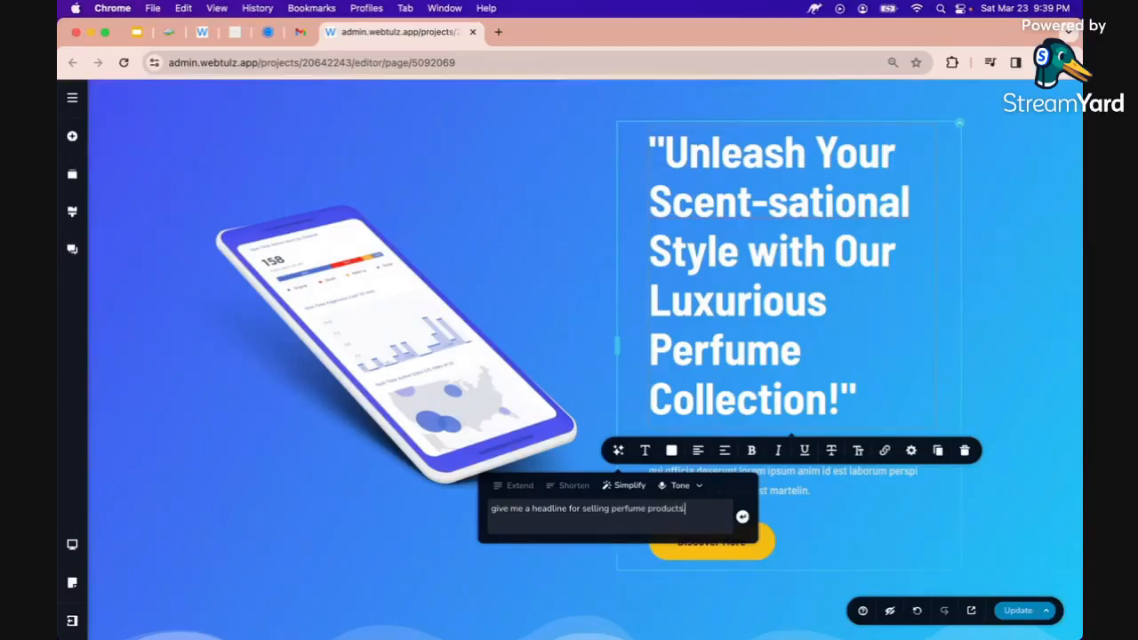
pyautogui.press('Return')
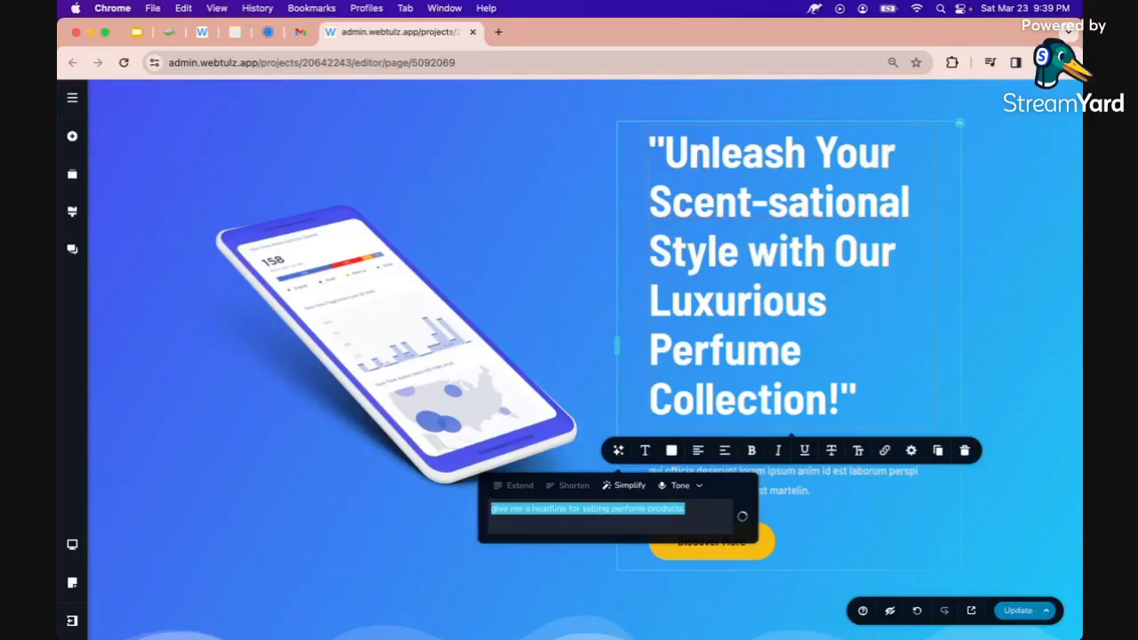
pyautogui.click(695, 268)
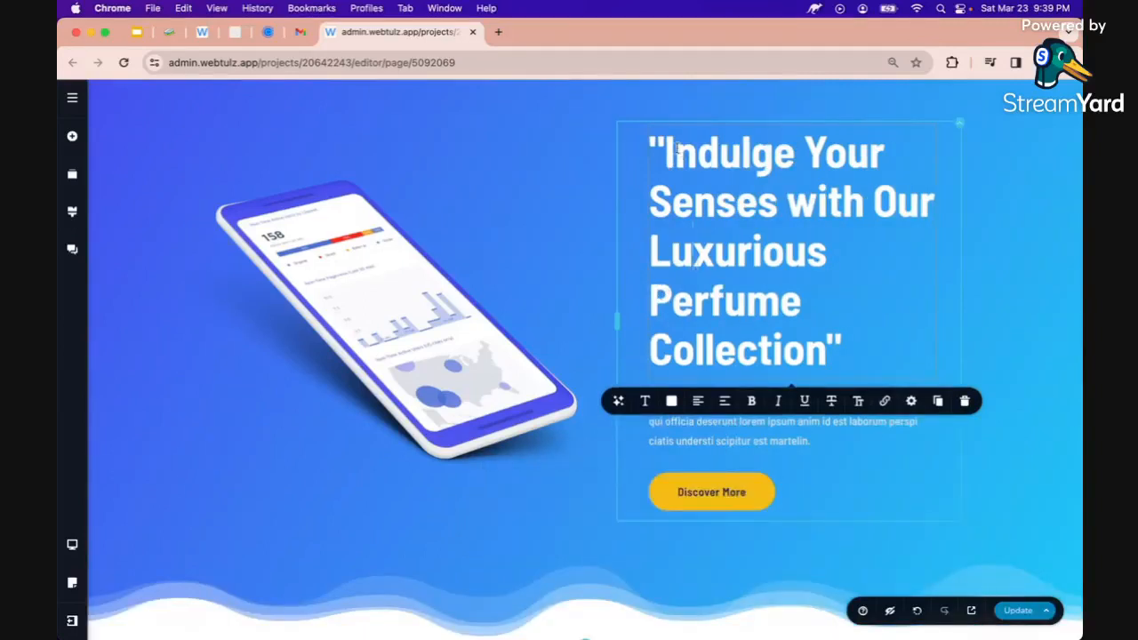
# Delete the opening quote mark and the word 'Luxurious' from the headline
pyautogui.press('BackSpace')
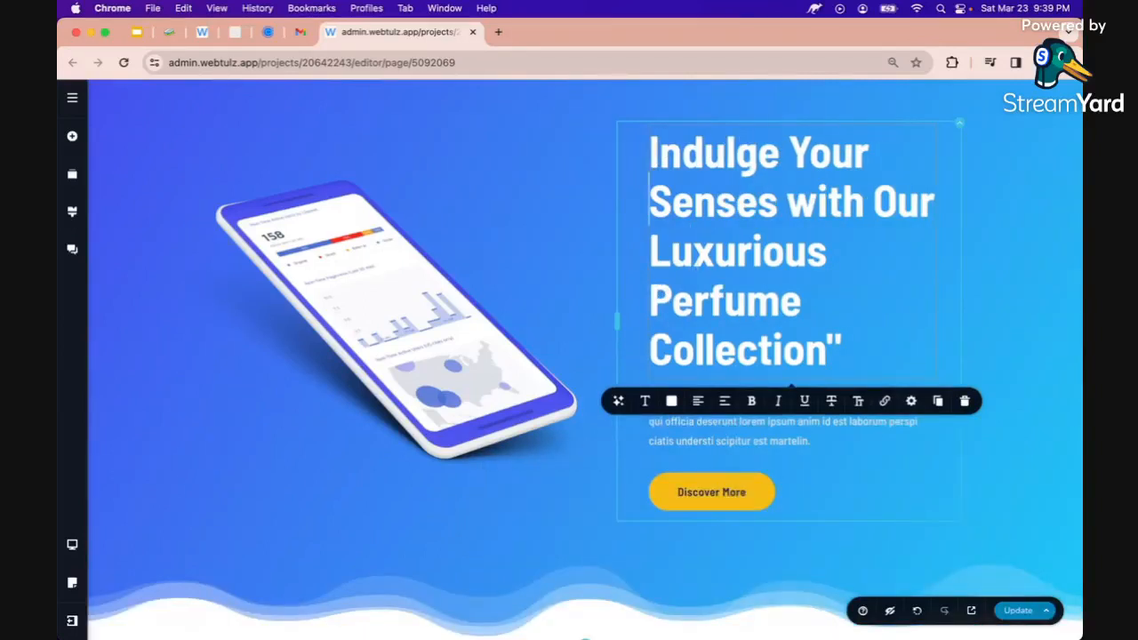
pyautogui.press('Right')
pyautogui.press('Down')
pyautogui.press('Left')
pyautogui.press('Left')
pyautogui.press('Left')
pyautogui.hotkey('shift', 'Down')
pyautogui.hotkey('shift', 'Down')
pyautogui.hotkey('shift', 'Down')
pyautogui.hotkey('shift', 'Up')
pyautogui.hotkey('shift', 'Up')
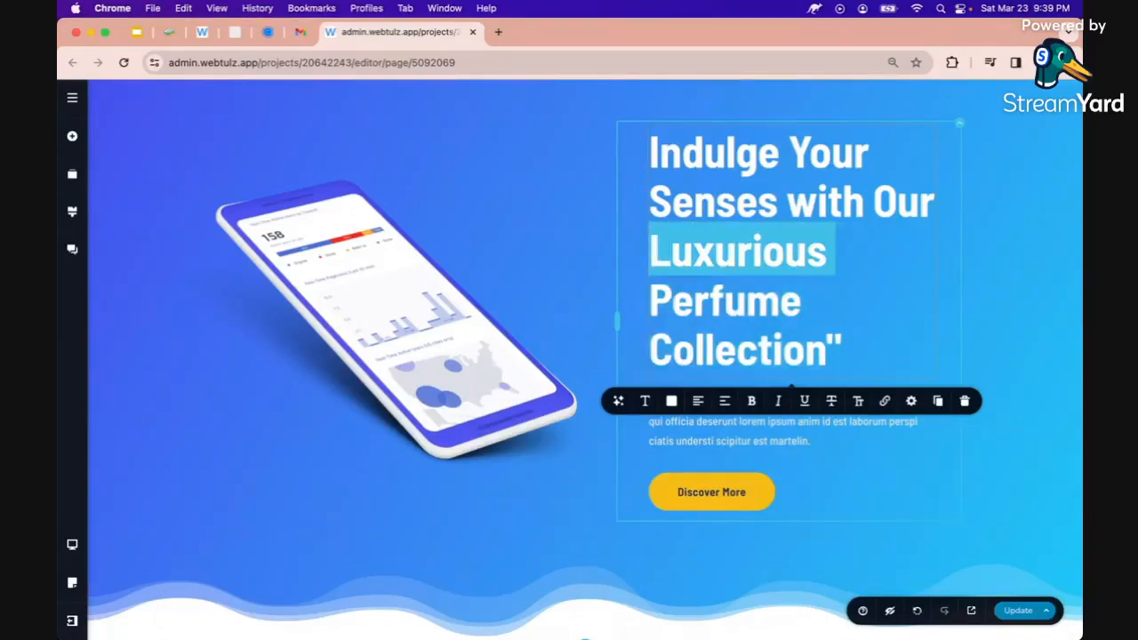
pyautogui.press('BackSpace')
pyautogui.press('BackSpace')
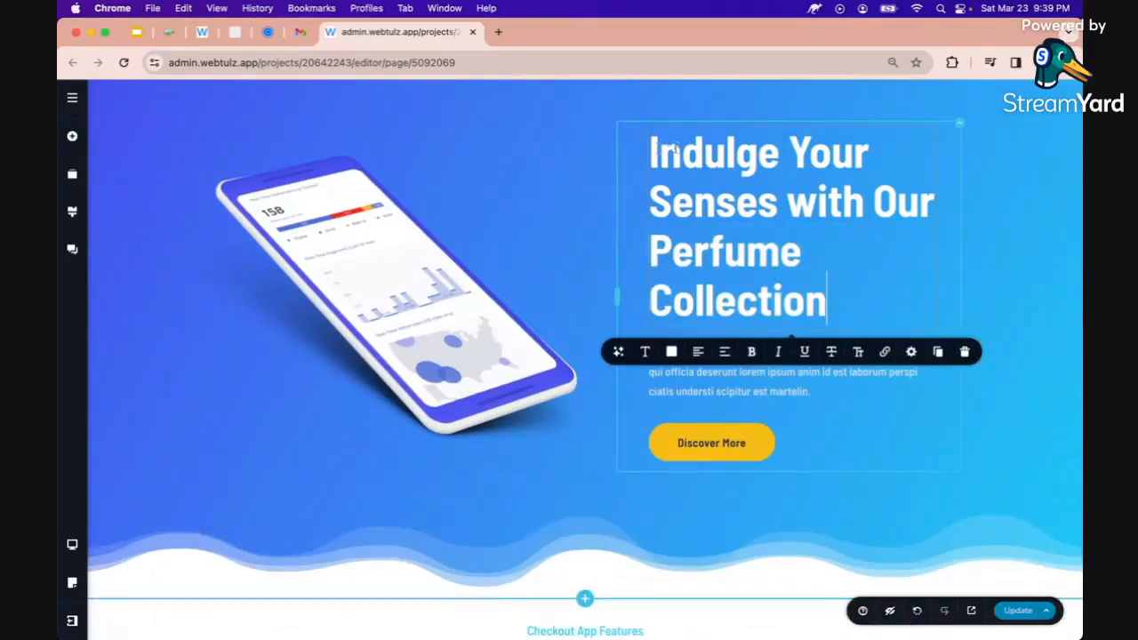
# Generate the hero paragraph with the AI prompt 'give me a sub headline for selling perfume product'
pyautogui.click(608, 230)
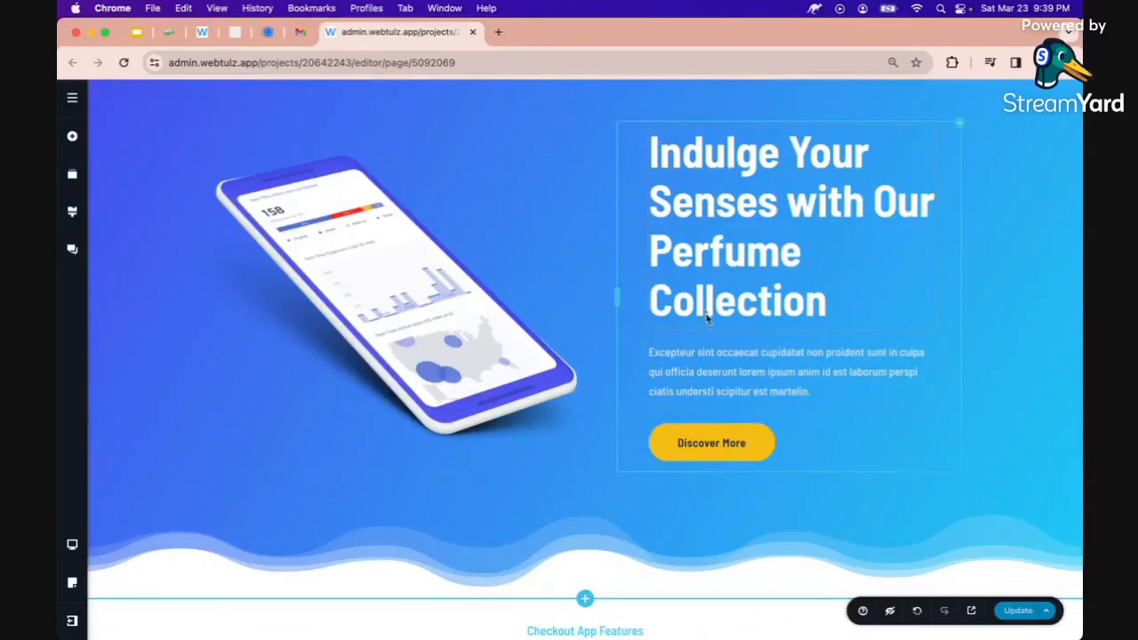
pyautogui.click(713, 364)
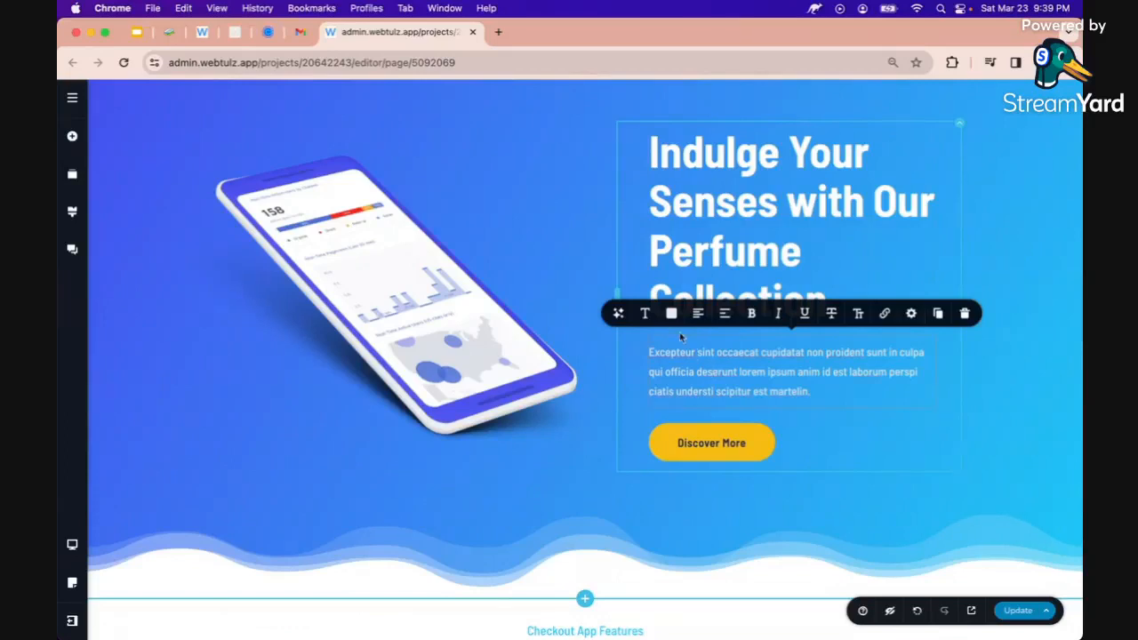
pyautogui.click(620, 315)
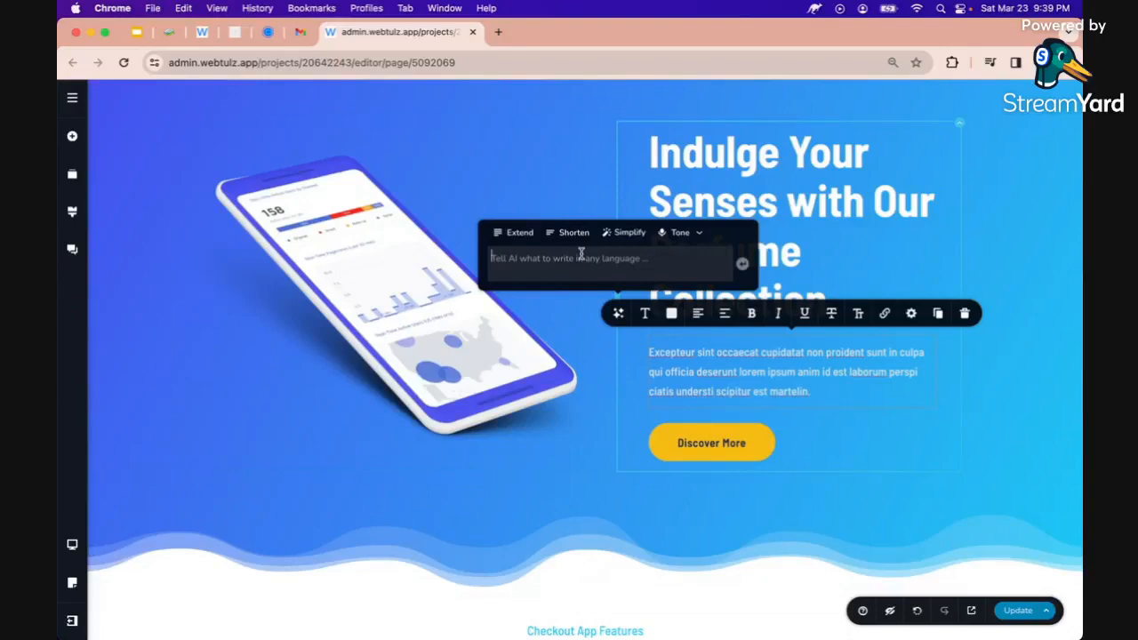
pyautogui.write('give me a headline for selling perfume products.')
pyautogui.doubleClick(549, 255)
pyautogui.click(530, 255)
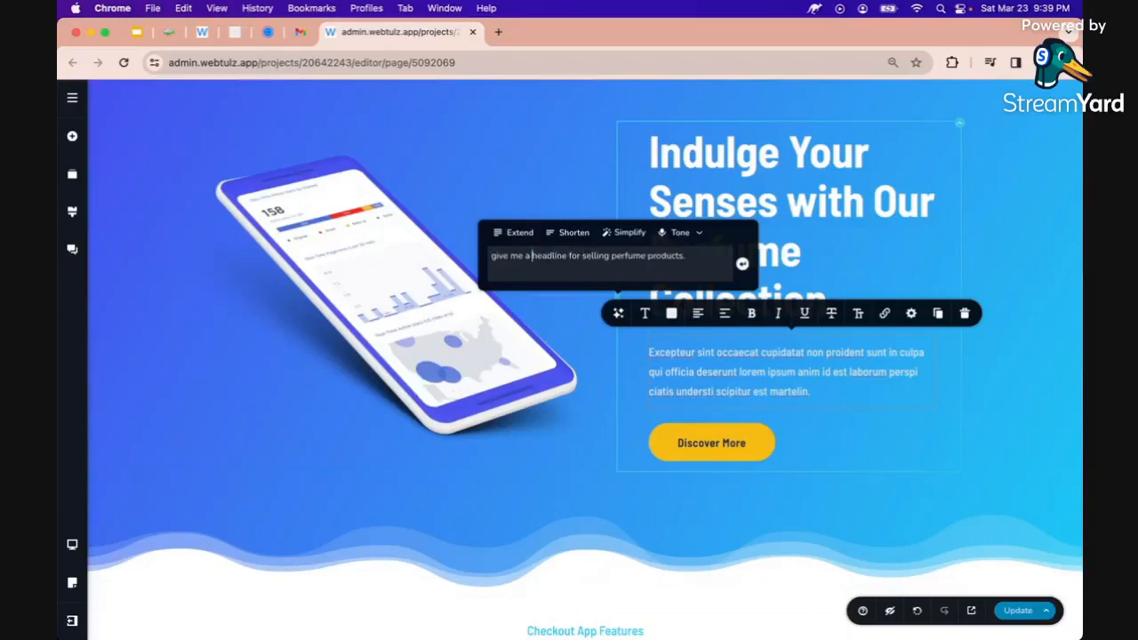
pyautogui.write('sub')
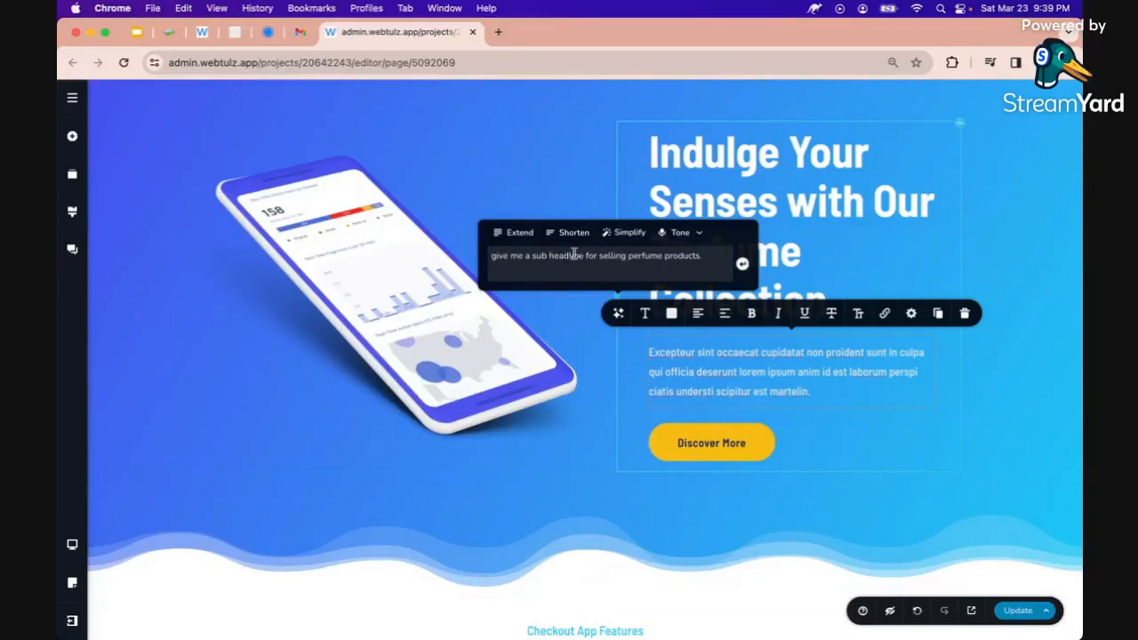
pyautogui.click(716, 259)
pyautogui.press('Return')
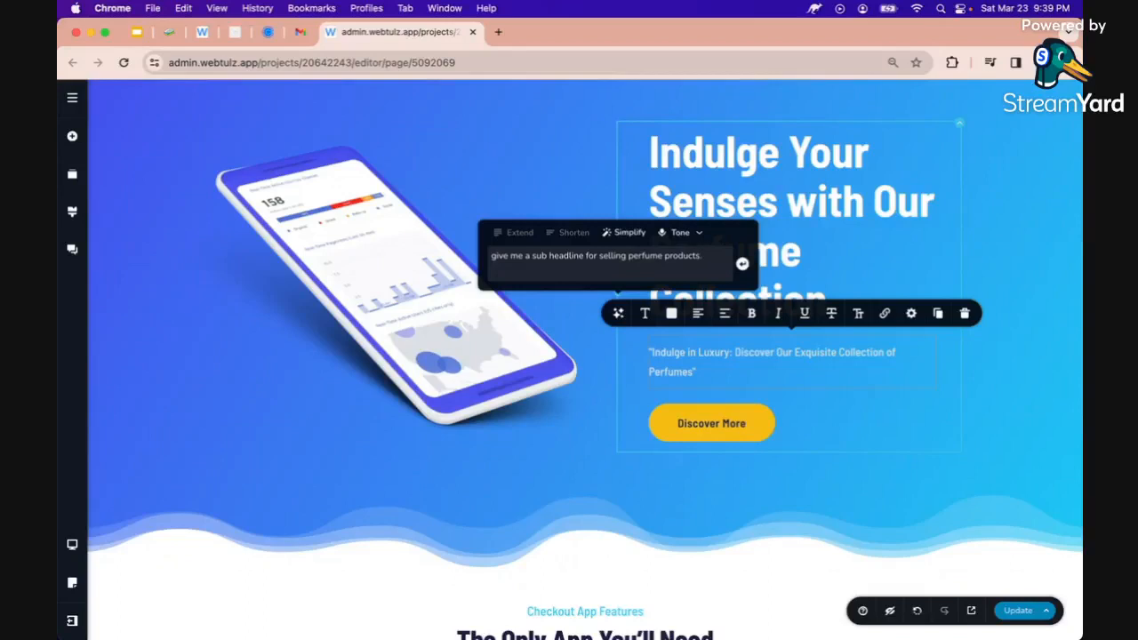
# Delete the 'Indulge in Luxury:' prefix, leaving 'Discover Our Exquisite Collection of Perfumes'
pyautogui.click(729, 354)
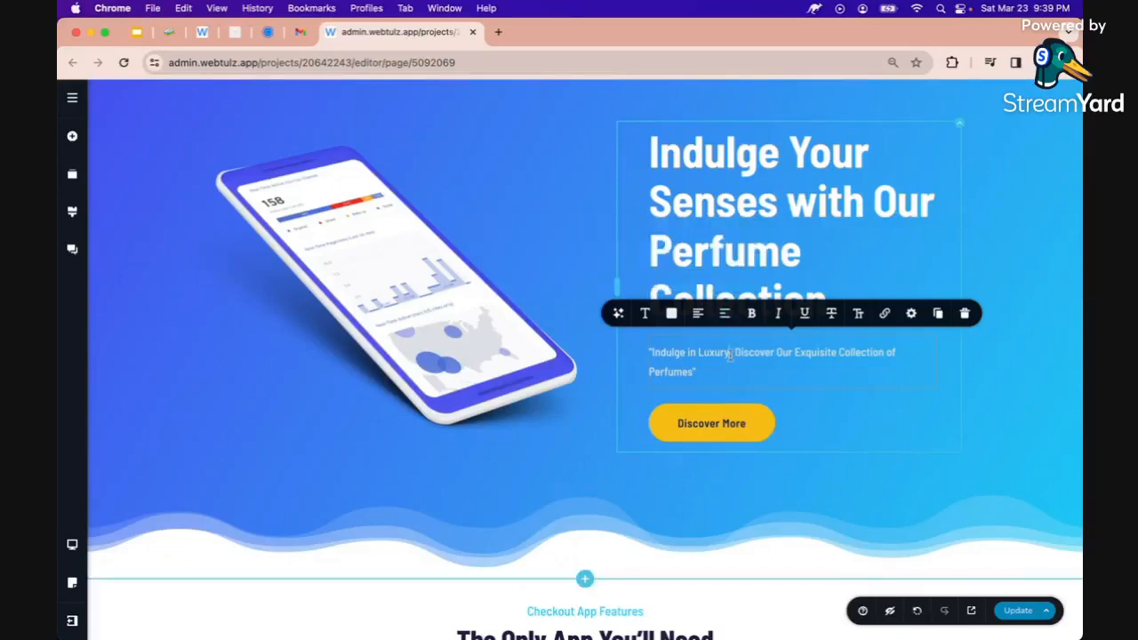
pyautogui.moveTo(731, 352); pyautogui.dragTo(649, 353)
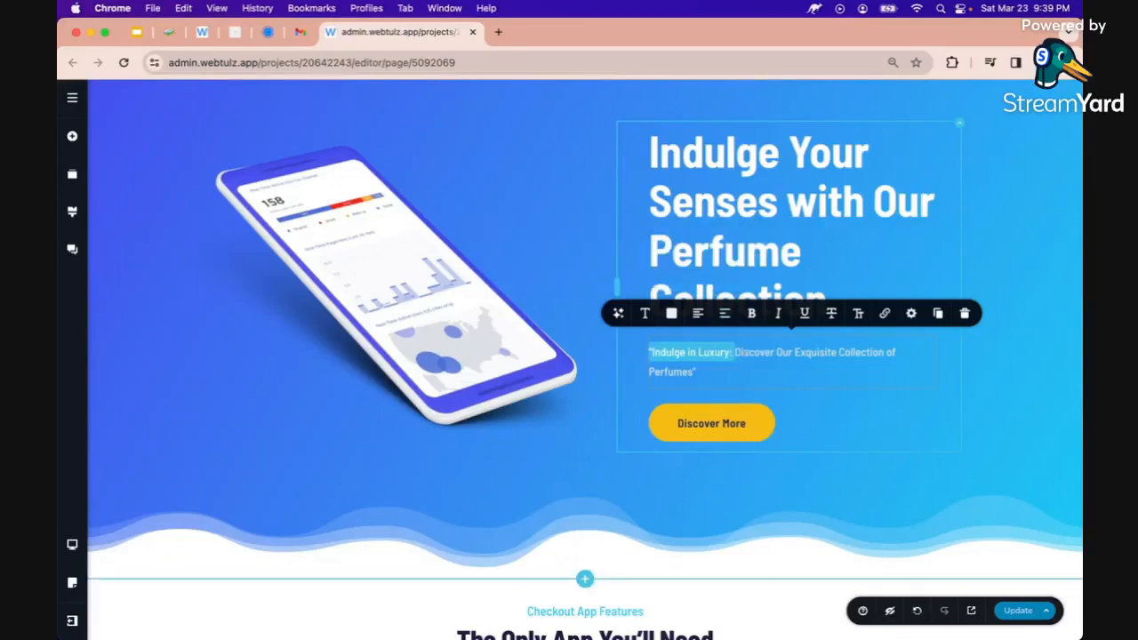
pyautogui.press('BackSpace')
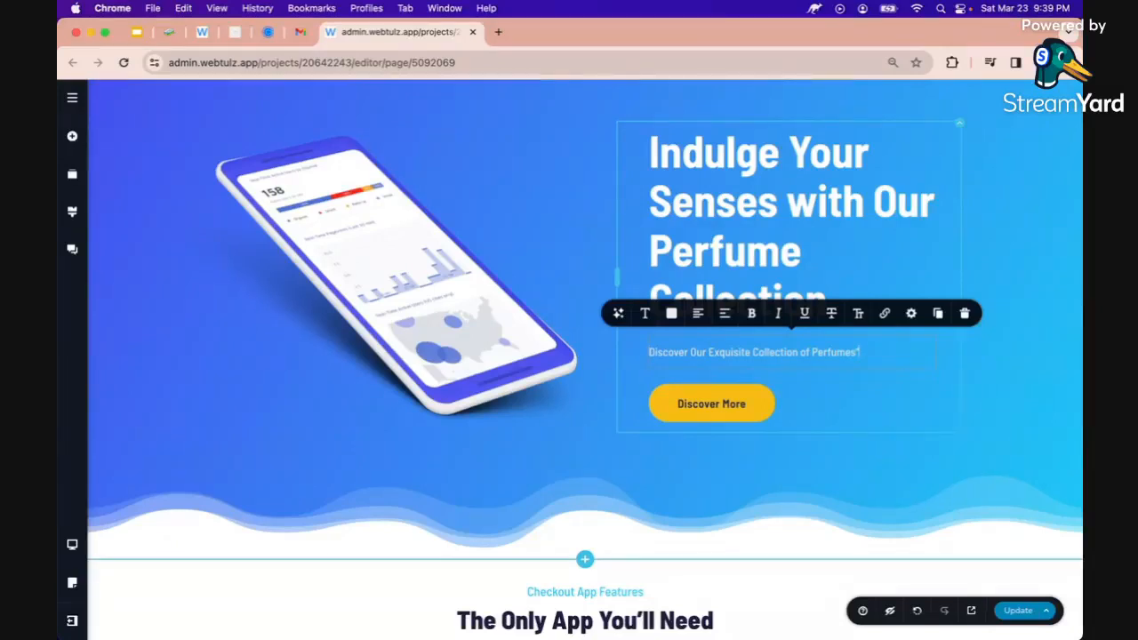
pyautogui.click(831, 414)
pyautogui.scroll(2, 838, 418)
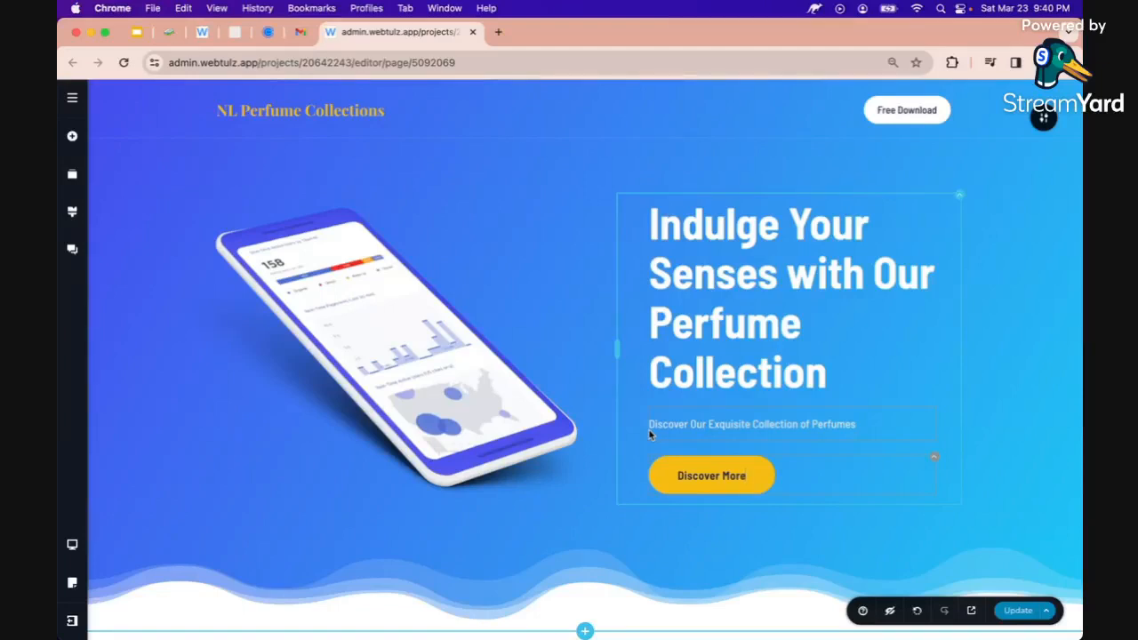
# Relabel the hero Discover More button 'Chat With Us'
pyautogui.doubleClick(711, 476)
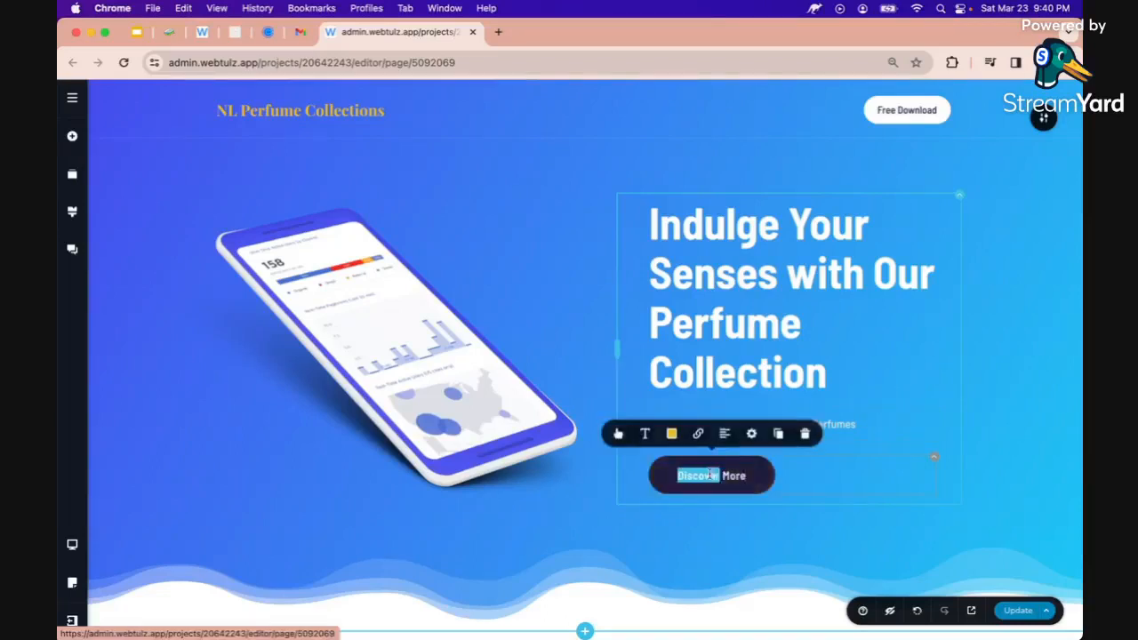
pyautogui.click(711, 475)
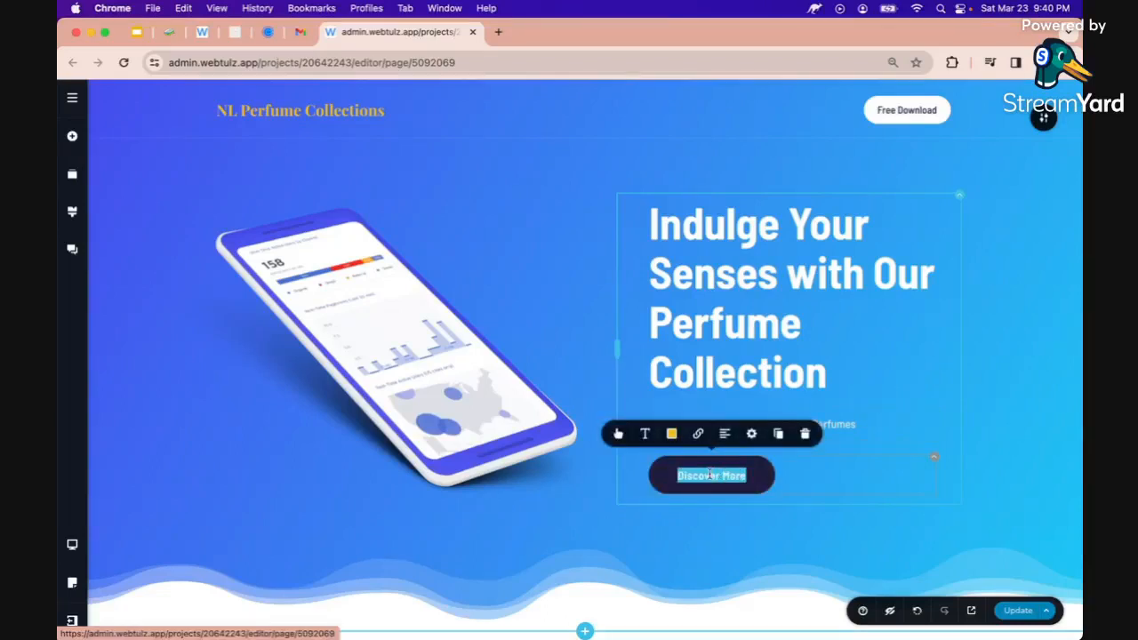
pyautogui.write('CH')
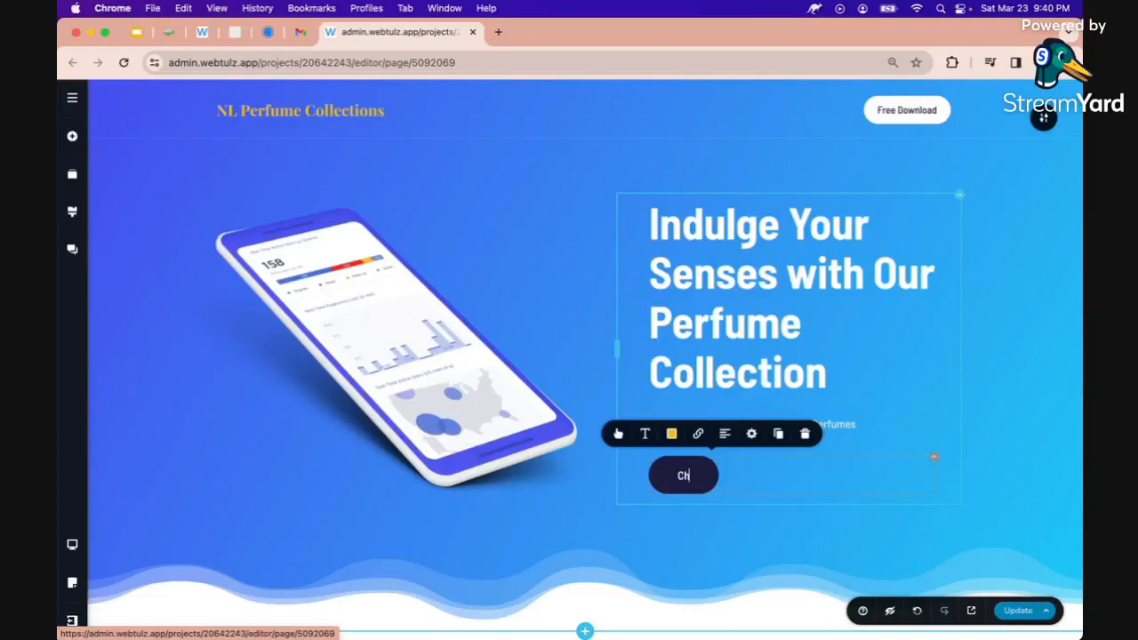
pyautogui.write('at in')
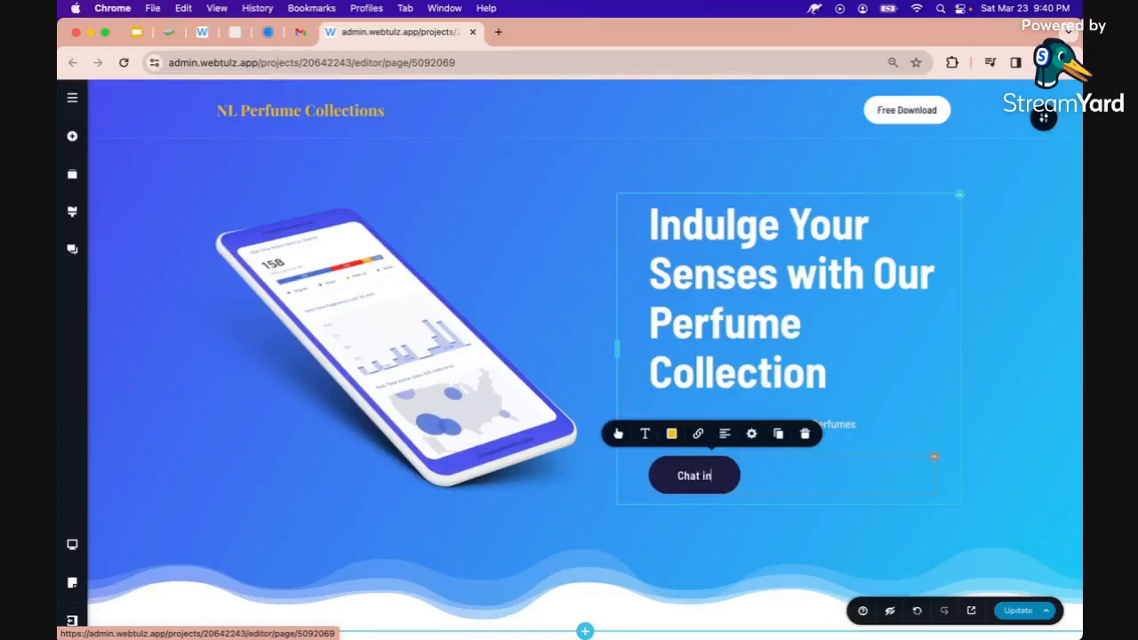
pyautogui.write(' Messenger')
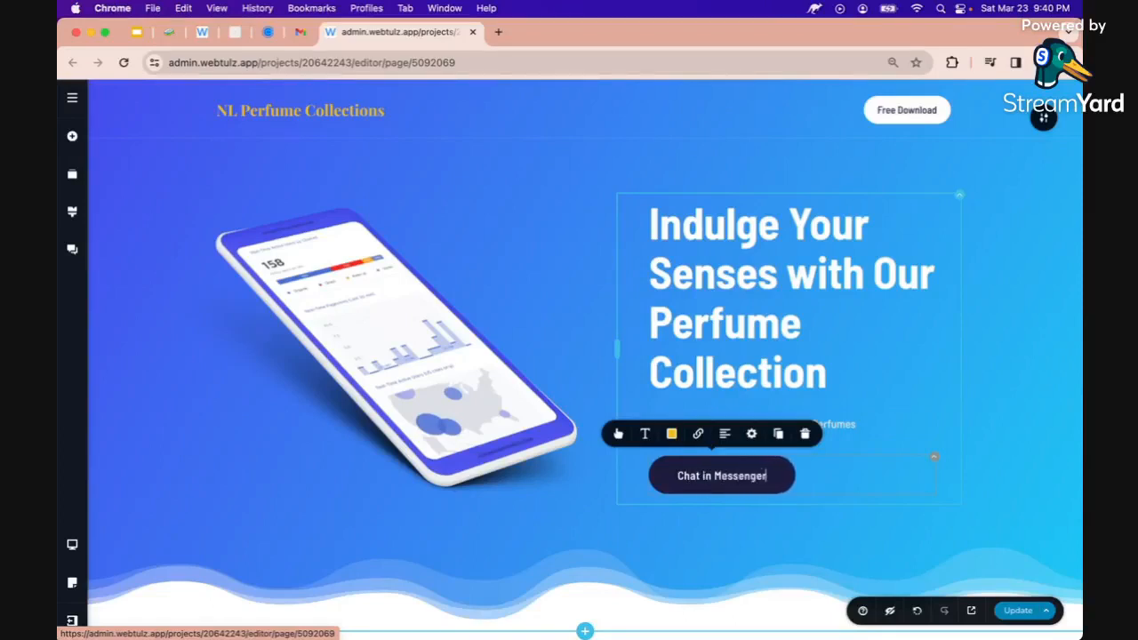
pyautogui.doubleClick(707, 475)
pyautogui.moveTo(707, 476); pyautogui.dragTo(766, 475)
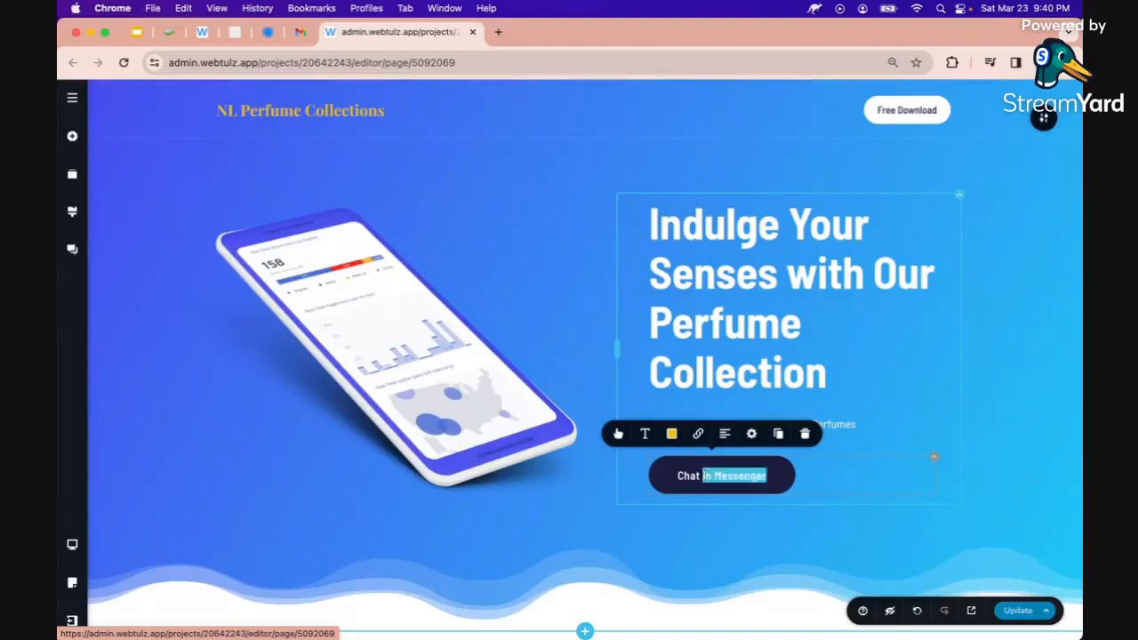
pyautogui.write('With Us')
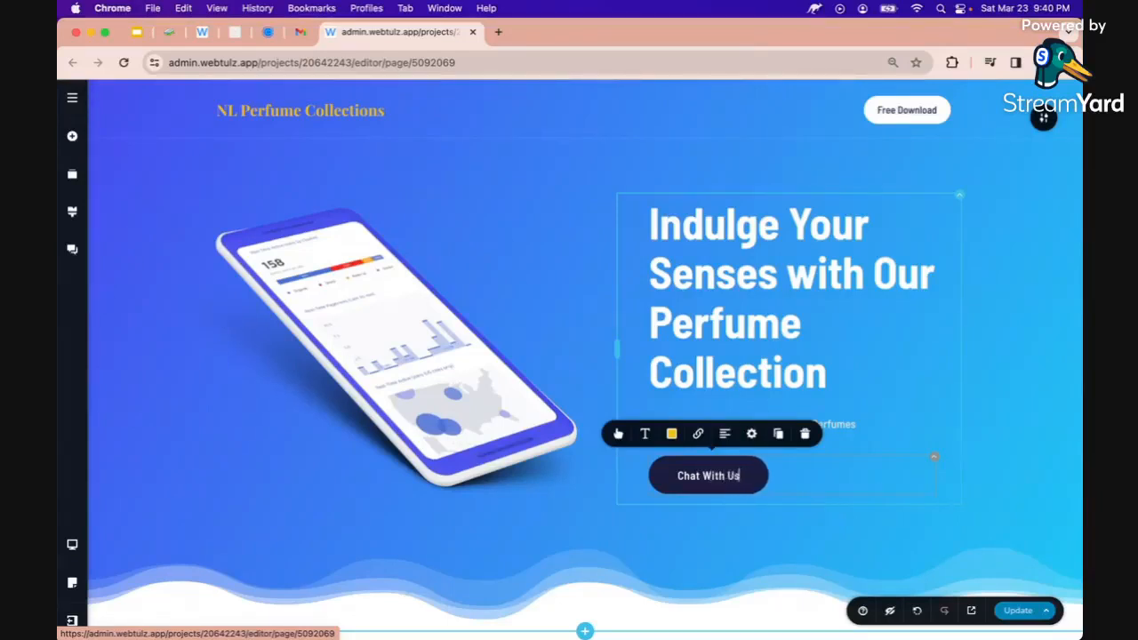
pyautogui.press('super+a')
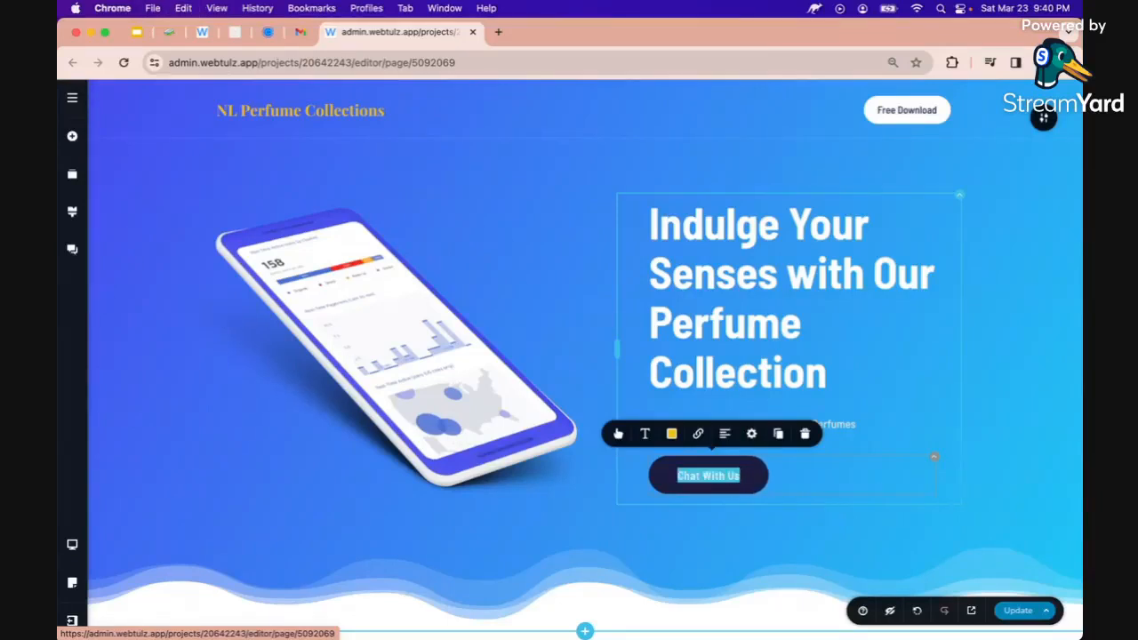
# Relabel the header Free Download button 'Chat With Us'
pyautogui.click(898, 111)
pyautogui.press('super+a')
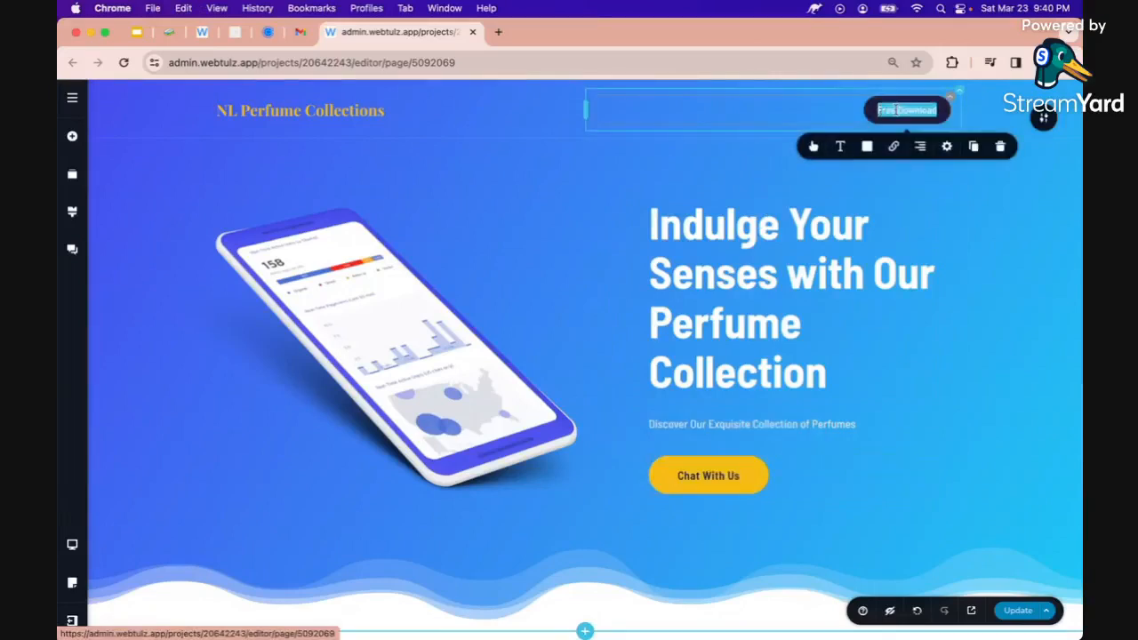
pyautogui.write('Chat With U')
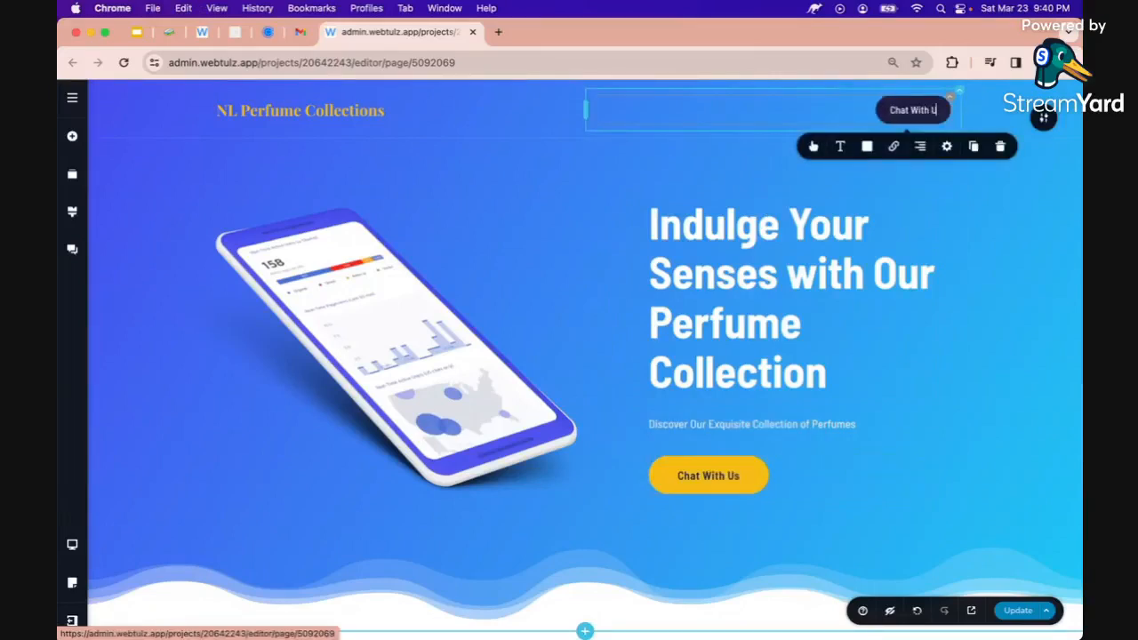
pyautogui.write('s')
pyautogui.click(1008, 301)
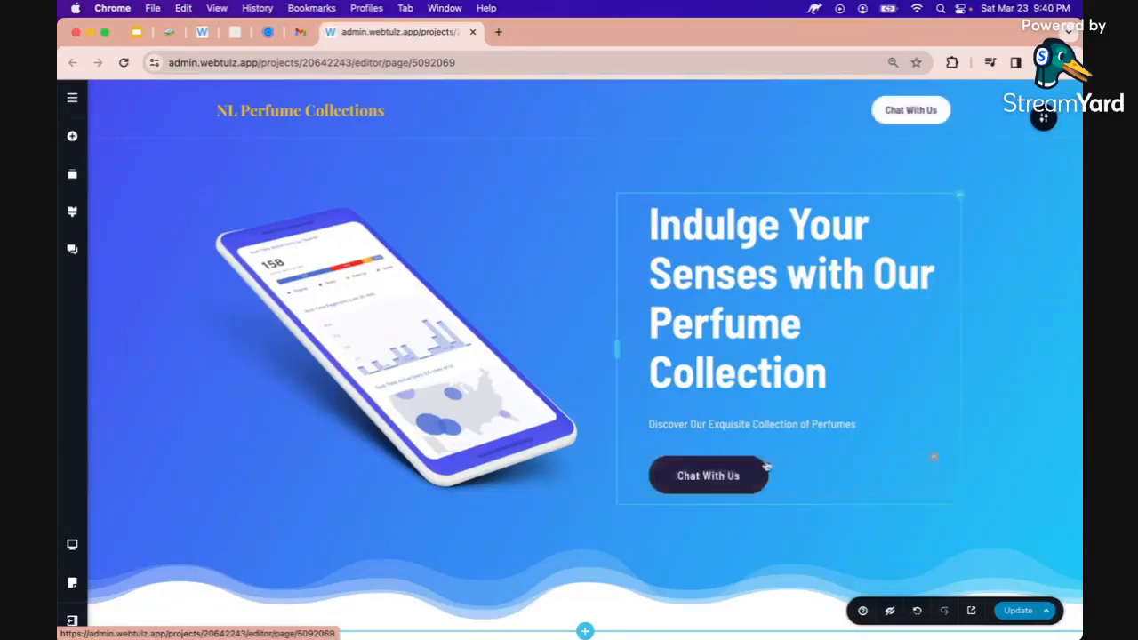
# Set the hero section's background image to the perfume product photo from the perfume folder
pyautogui.scroll(-3, 805, 302)
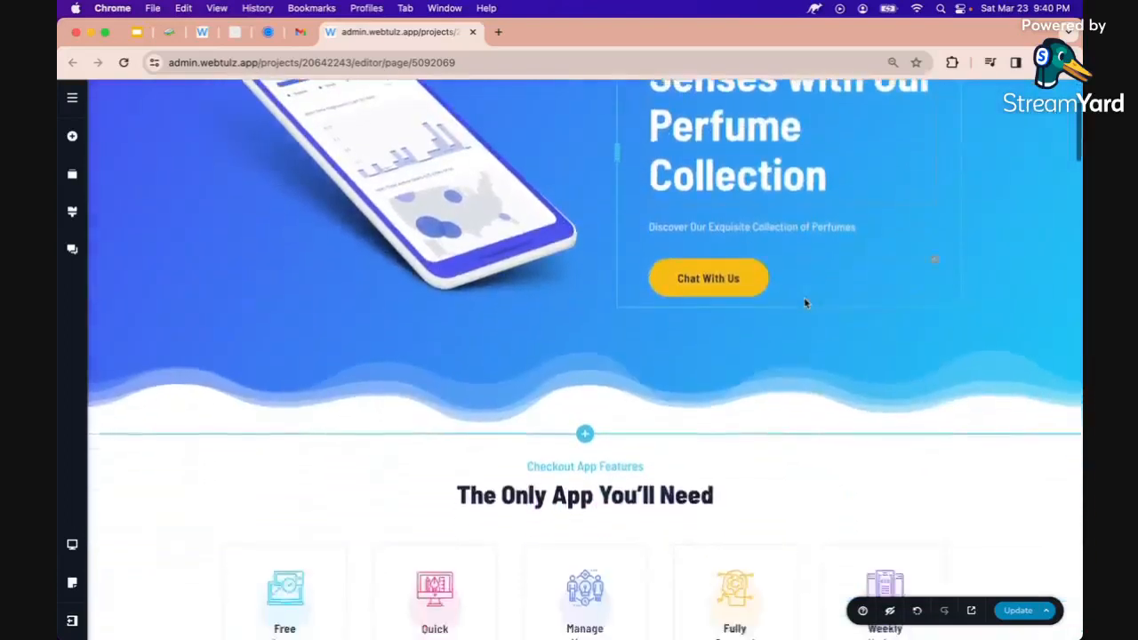
pyautogui.scroll(3, 804, 302)
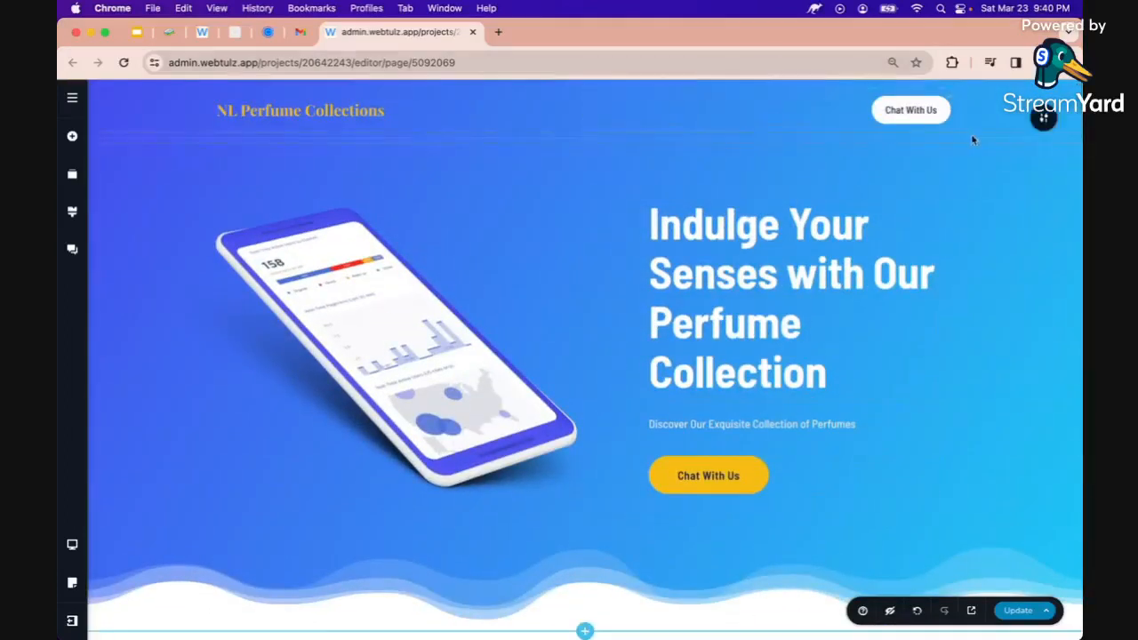
pyautogui.click(1044, 121)
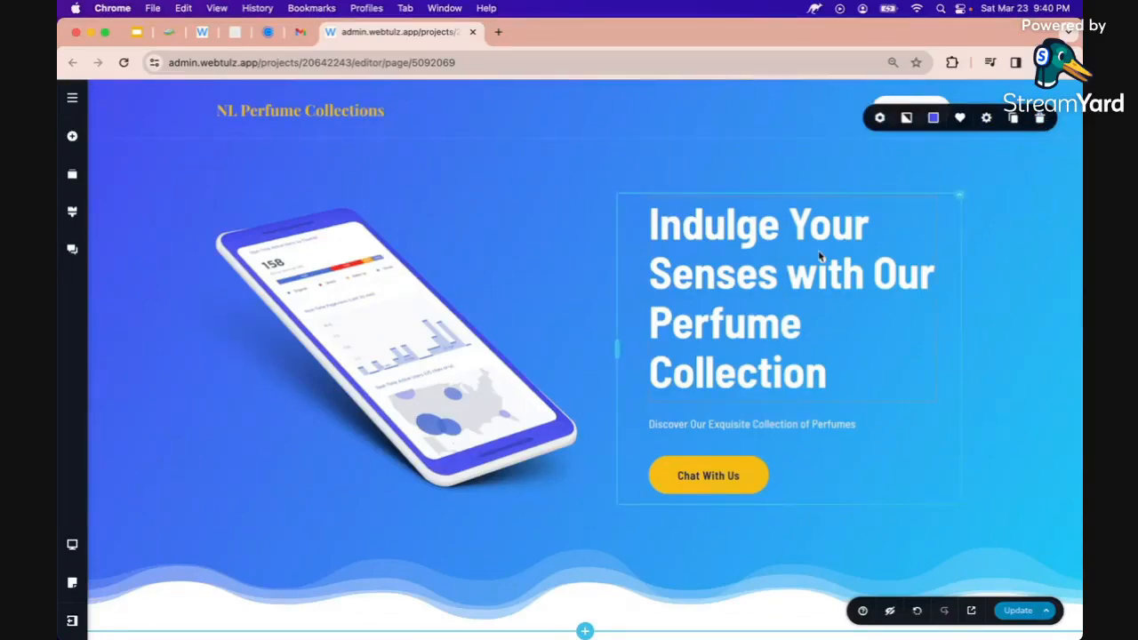
pyautogui.click(907, 119)
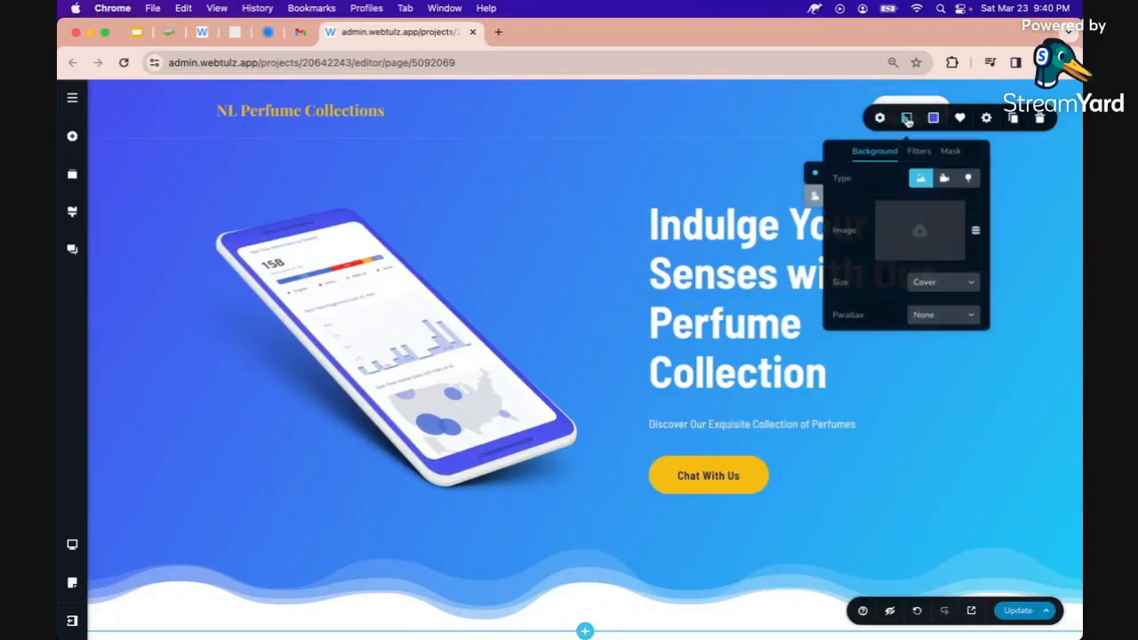
pyautogui.click(920, 239)
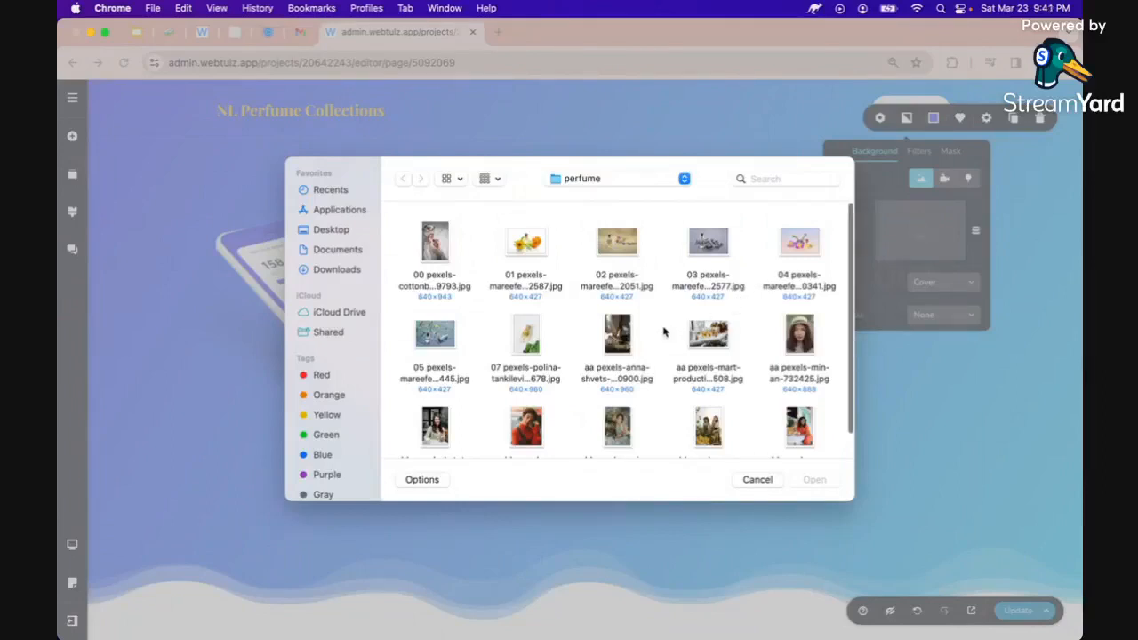
pyautogui.click(709, 344)
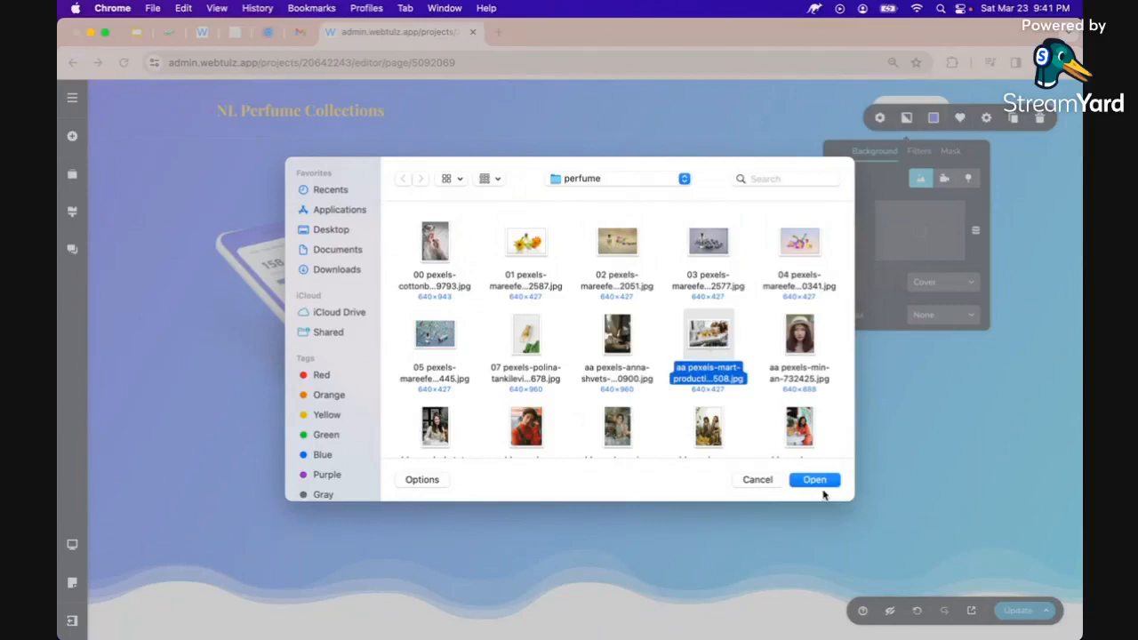
pyautogui.click(818, 480)
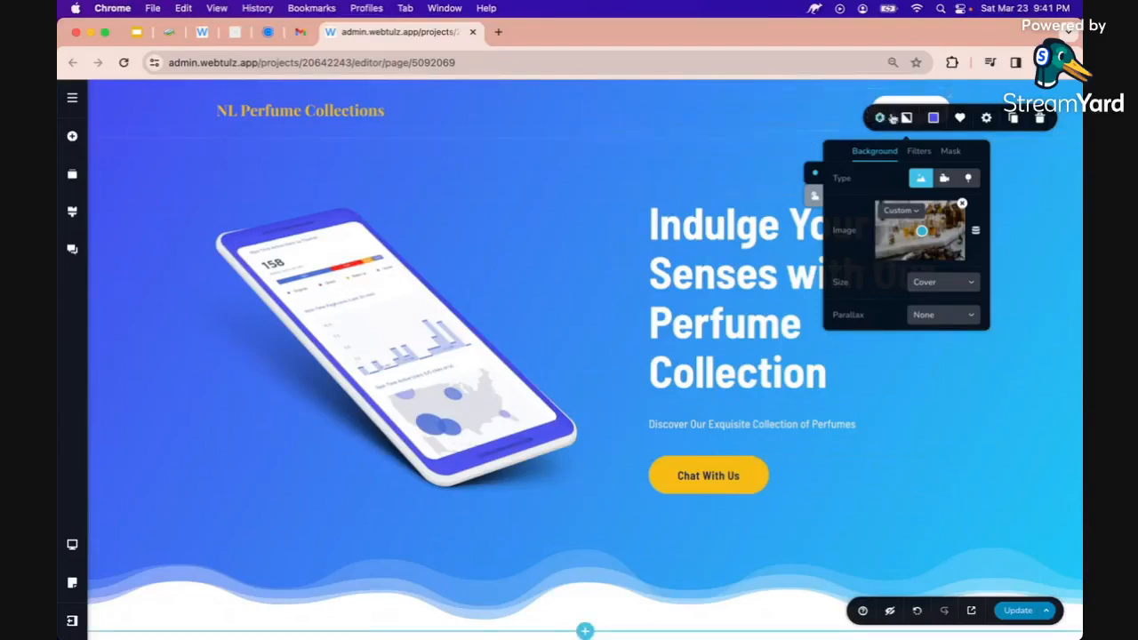
# Make the hero overlay translucent, lowering the right gradient stop's opacity to 70%
pyautogui.click(933, 117)
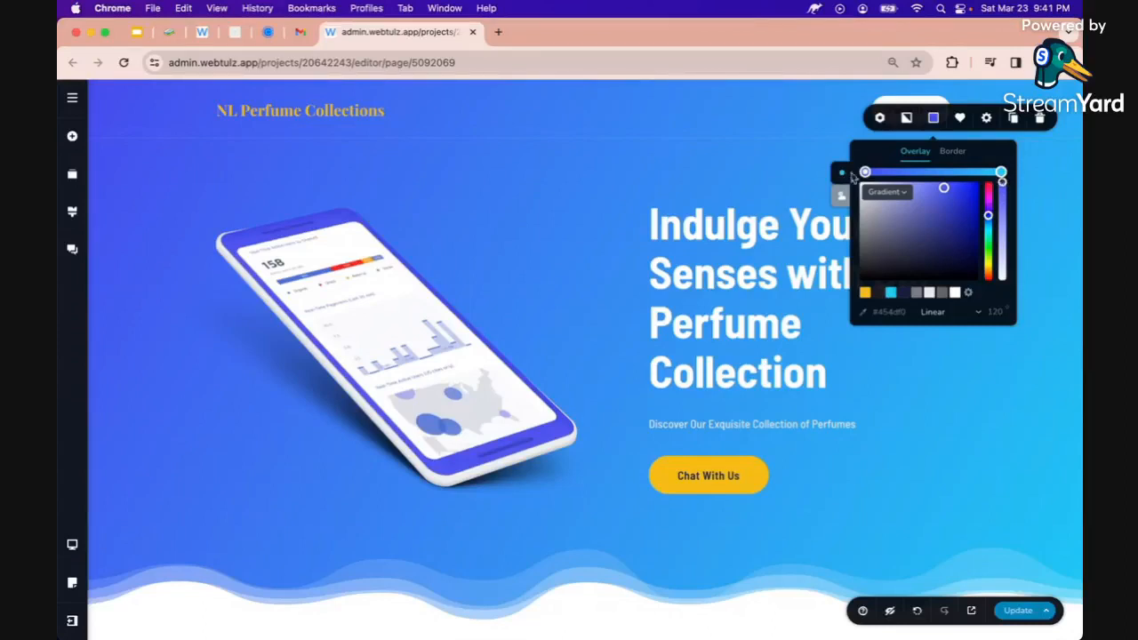
pyautogui.moveTo(1002, 181); pyautogui.dragTo(1002, 203)
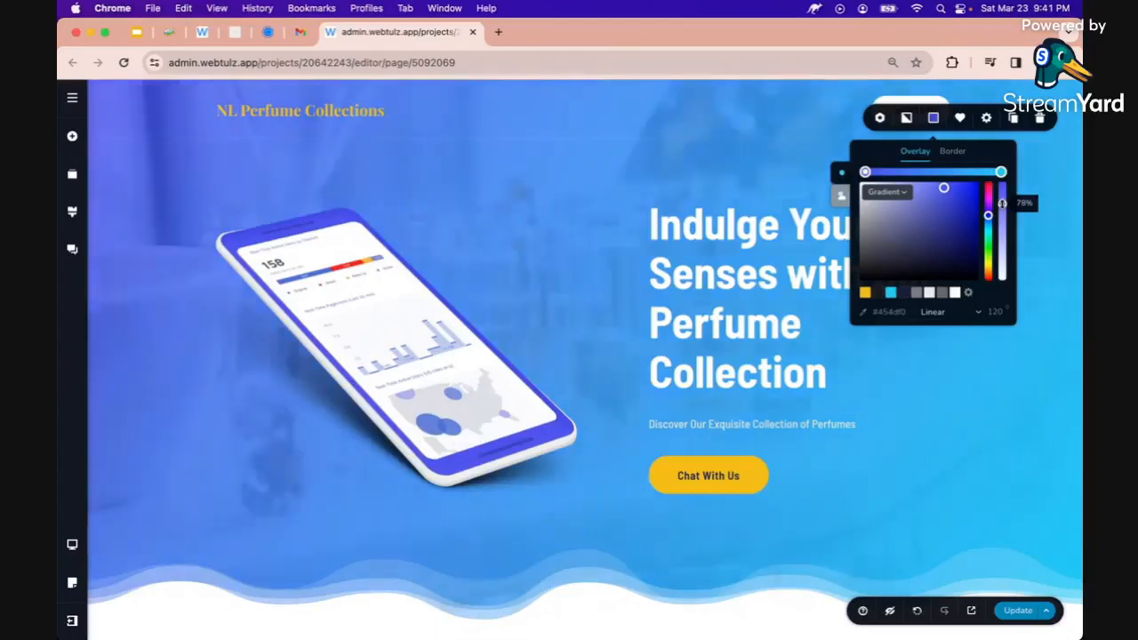
pyautogui.click(1001, 174)
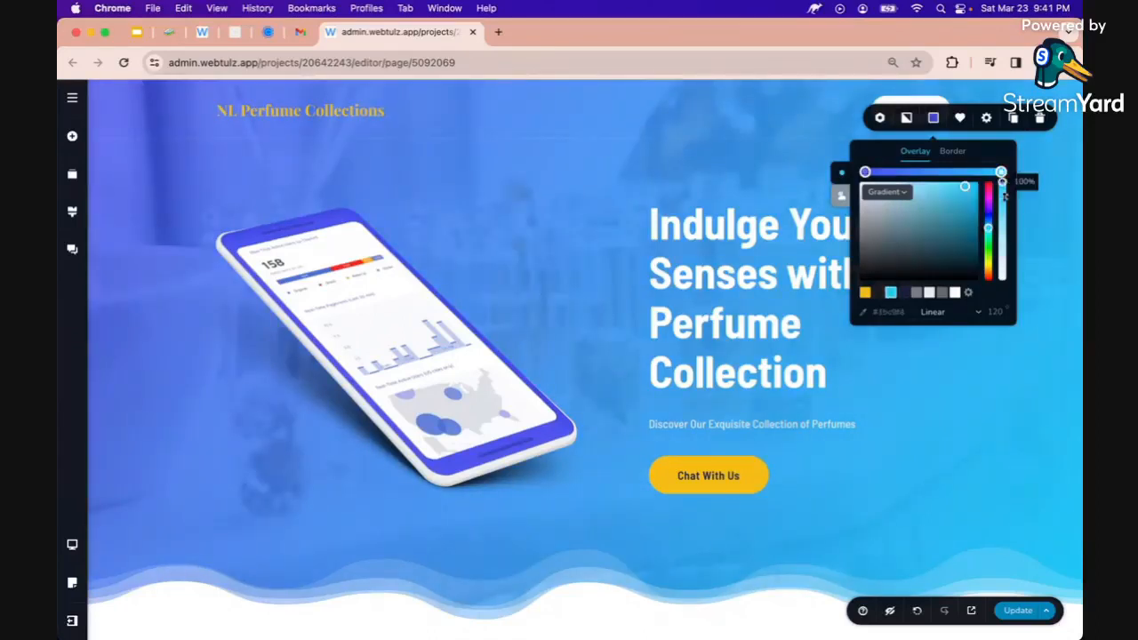
pyautogui.moveTo(1002, 181); pyautogui.dragTo(1002, 211)
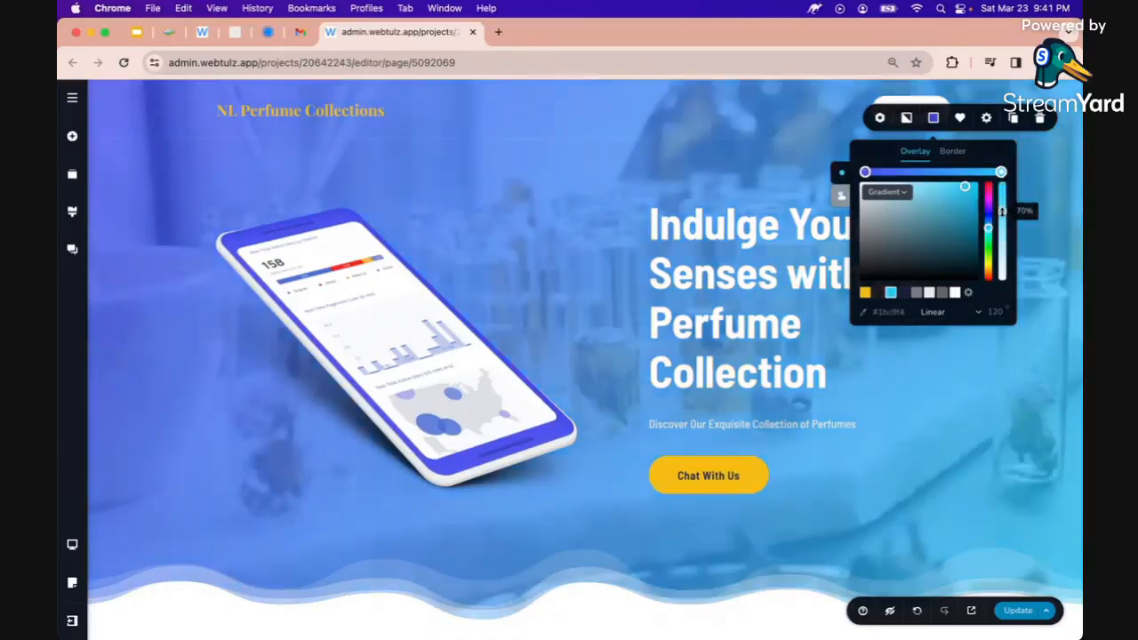
# Set the gradient stops to #1C1C1C and #FFFFFF, change the angle, and strengthen the white
pyautogui.click(865, 173)
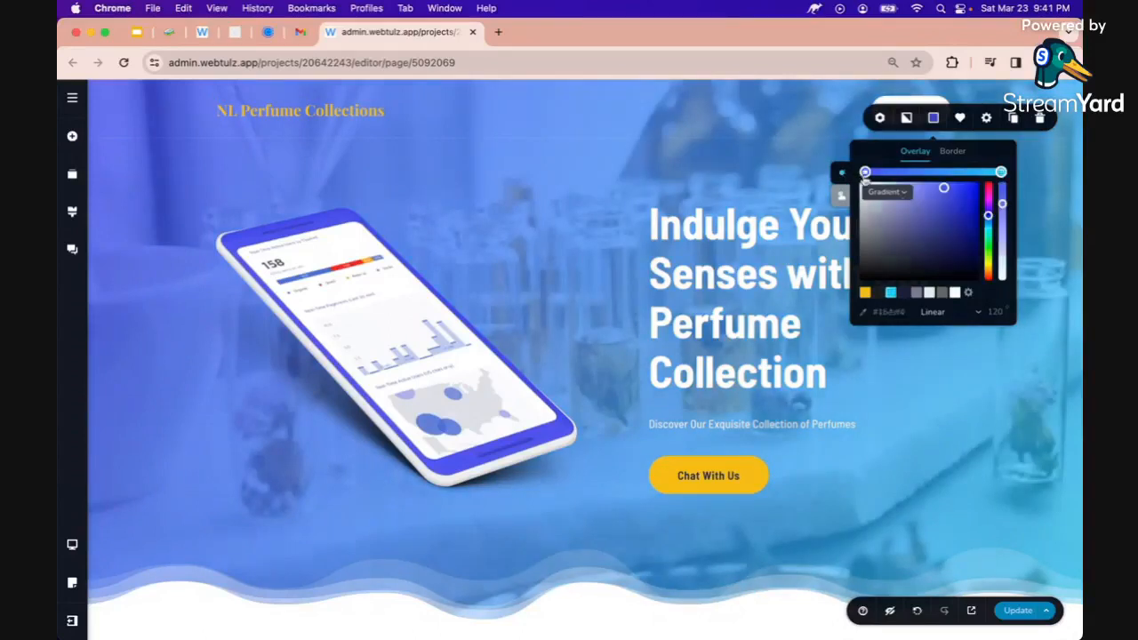
pyautogui.click(878, 293)
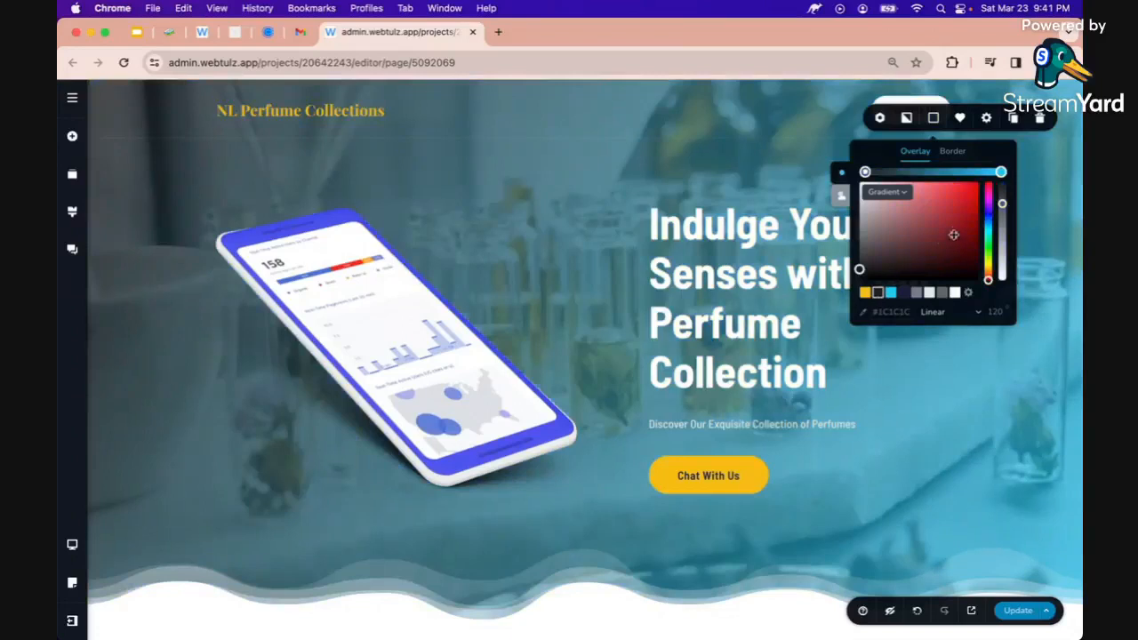
pyautogui.click(955, 294)
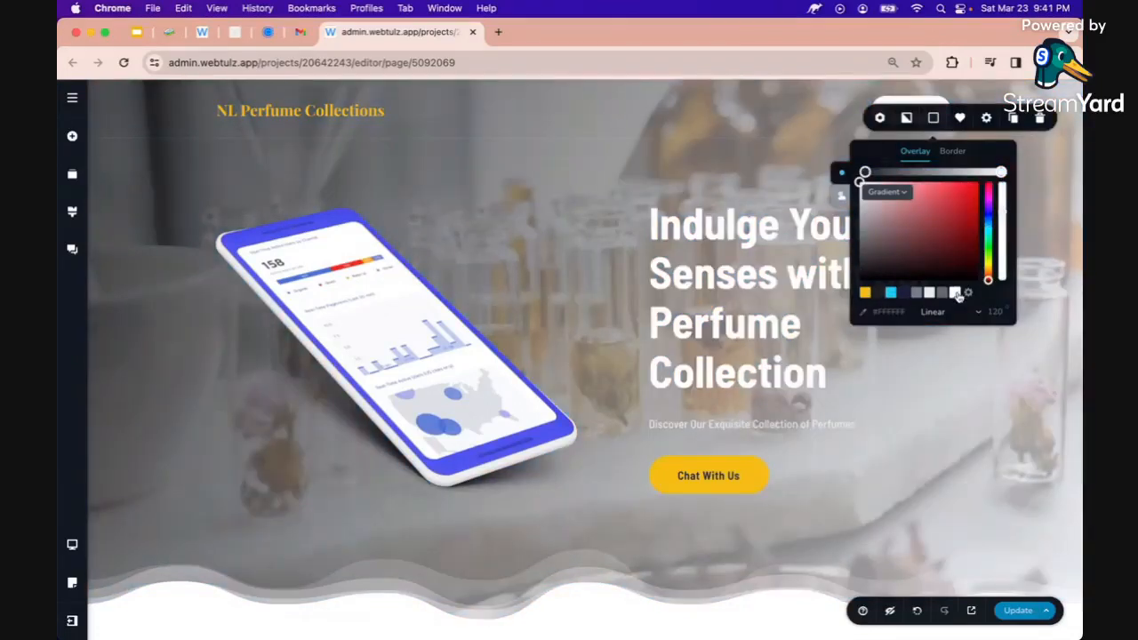
pyautogui.doubleClick(994, 308)
pyautogui.write('360')
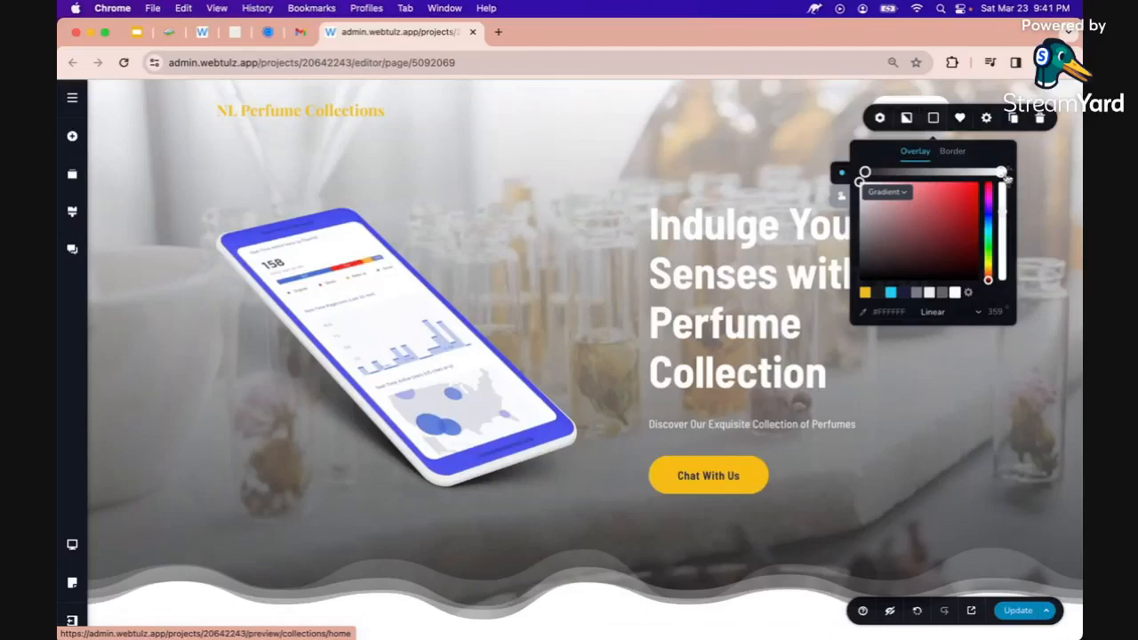
pyautogui.moveTo(1005, 174)
pyautogui.mouseDown()
pyautogui.moveTo(898, 170)
pyautogui.moveTo(1002, 172)
pyautogui.mouseUp()
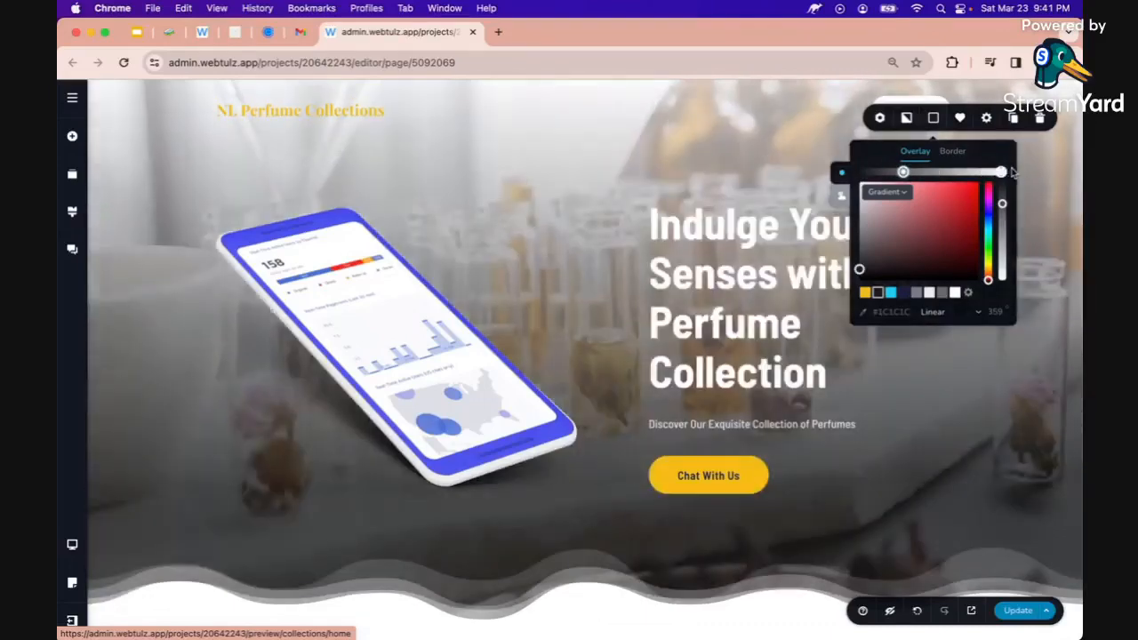
pyautogui.click(842, 176)
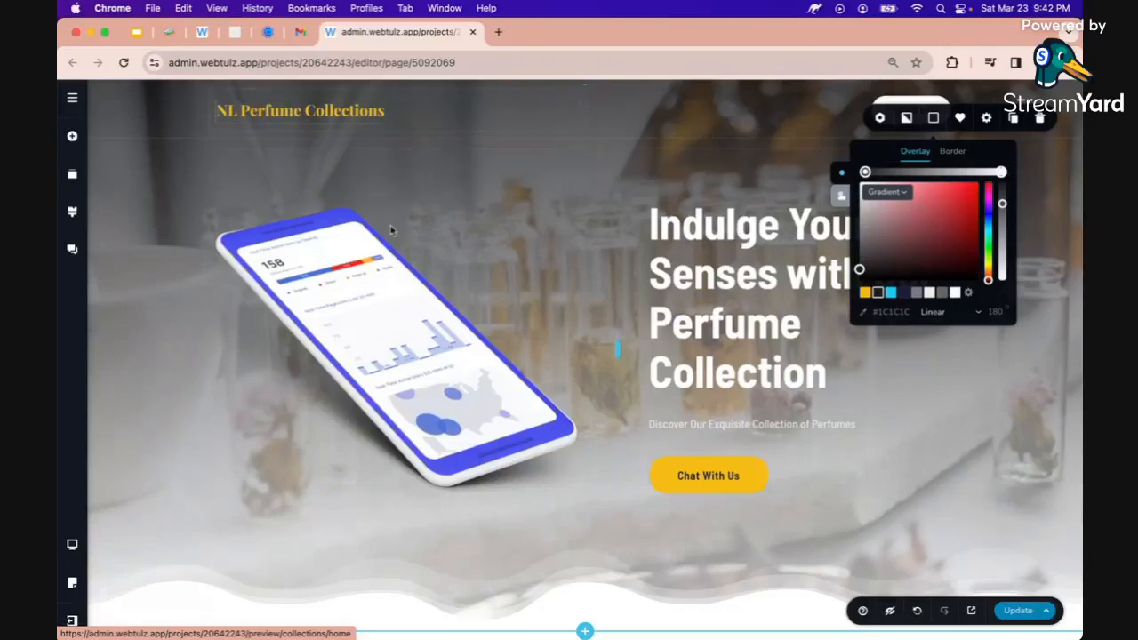
pyautogui.click(694, 370)
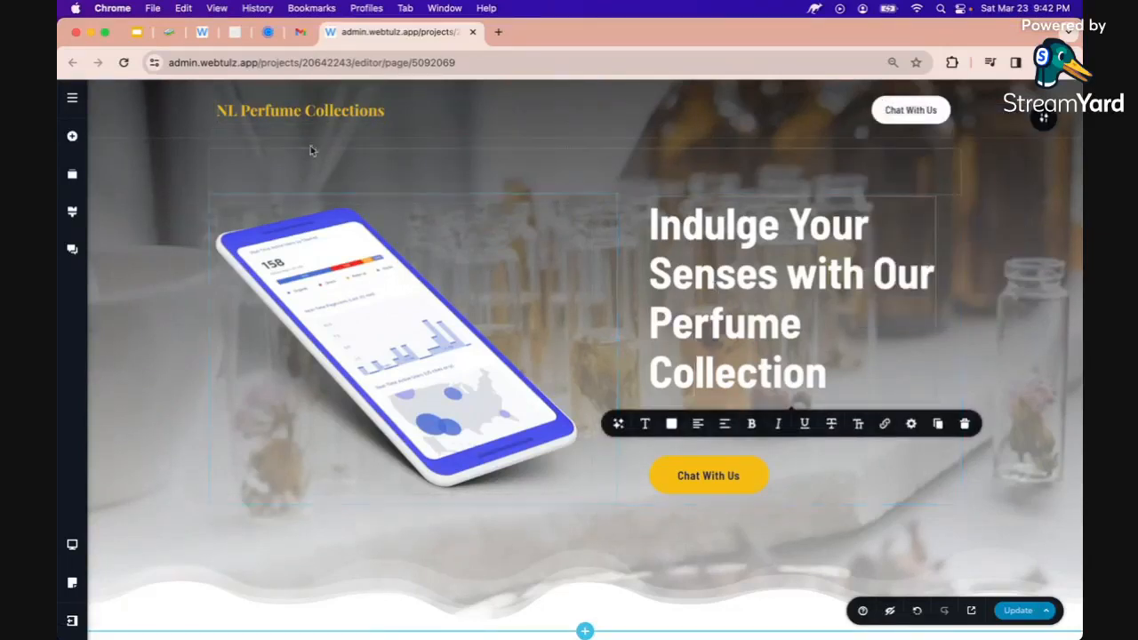
# Replace the hero's phone mockup with the first perfume photo, showing hands holding a bottle
pyautogui.click(323, 261)
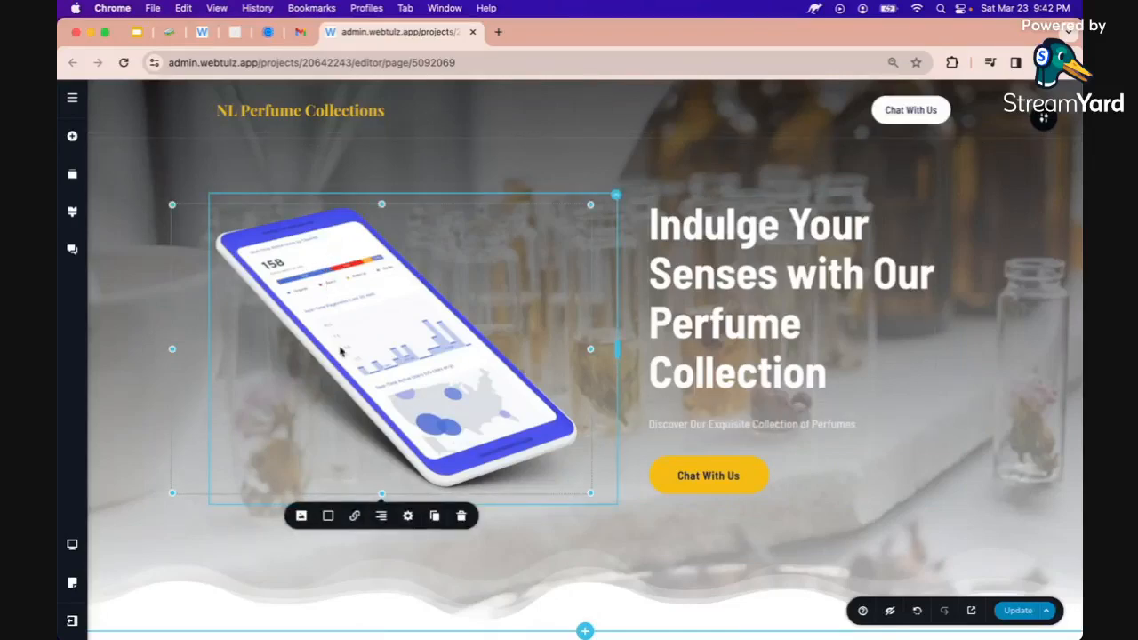
pyautogui.click(301, 516)
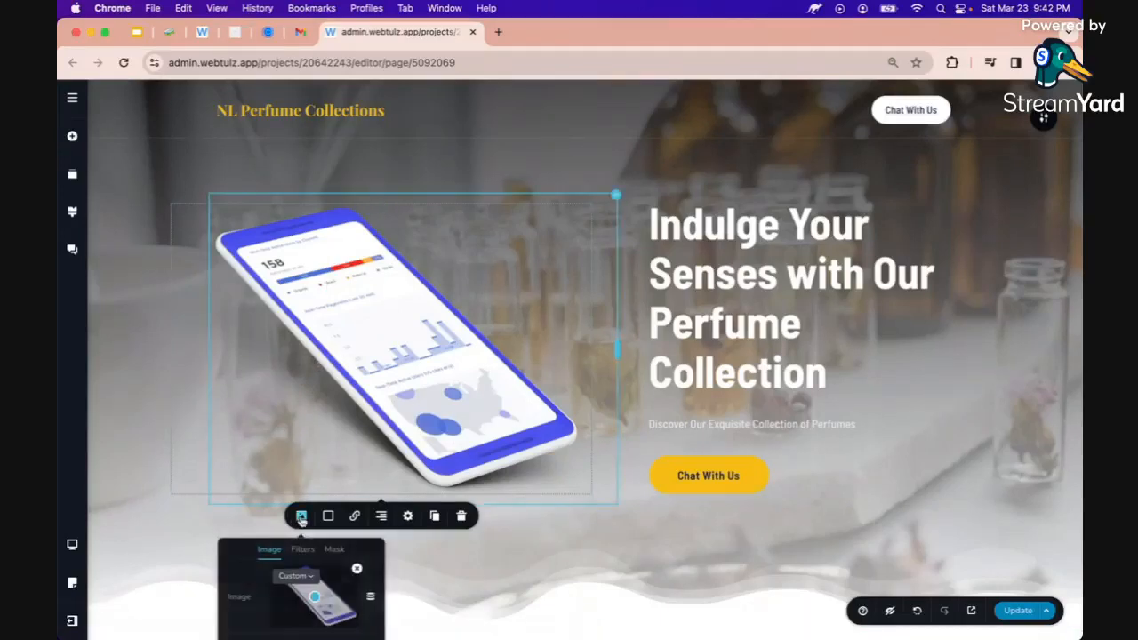
pyautogui.scroll(-2, 300, 541)
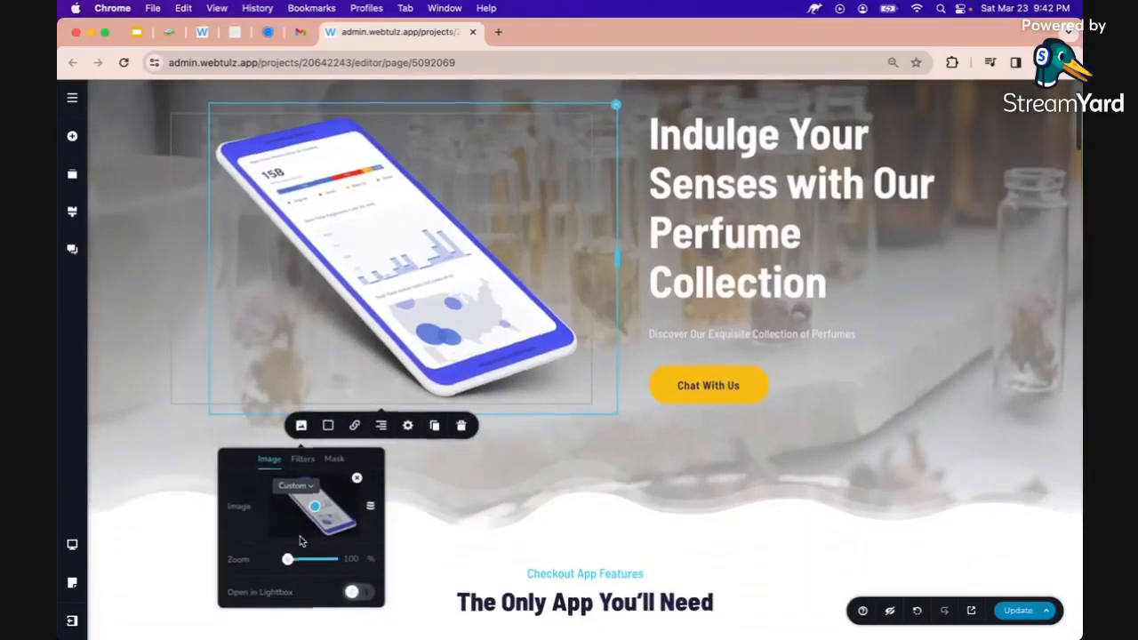
pyautogui.click(357, 480)
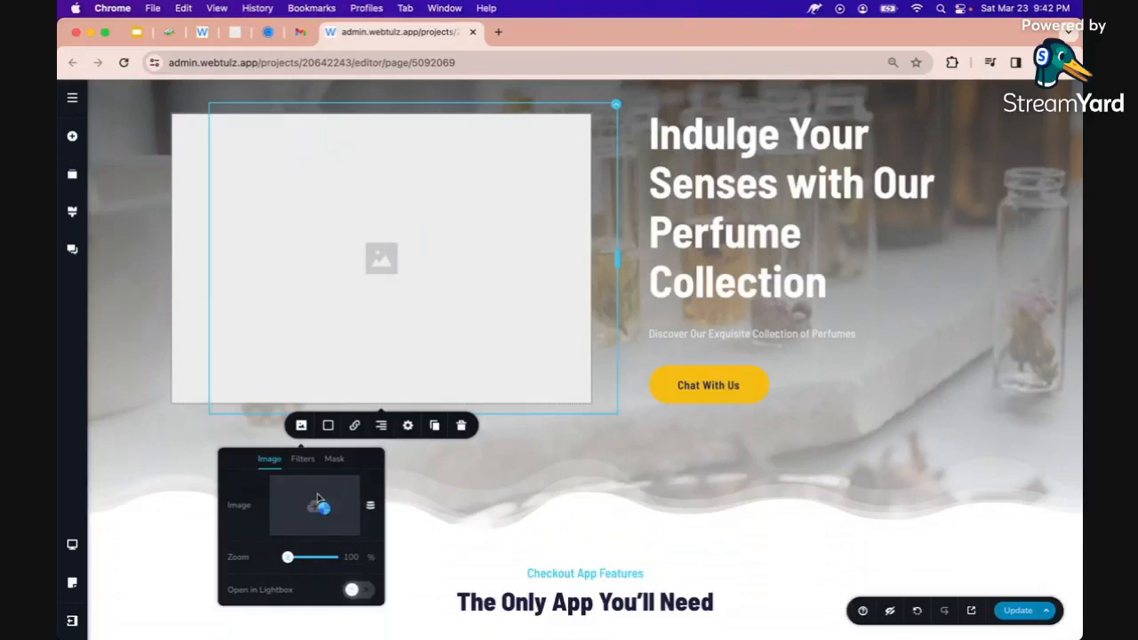
pyautogui.click(319, 502)
pyautogui.scroll(-1, 537, 304)
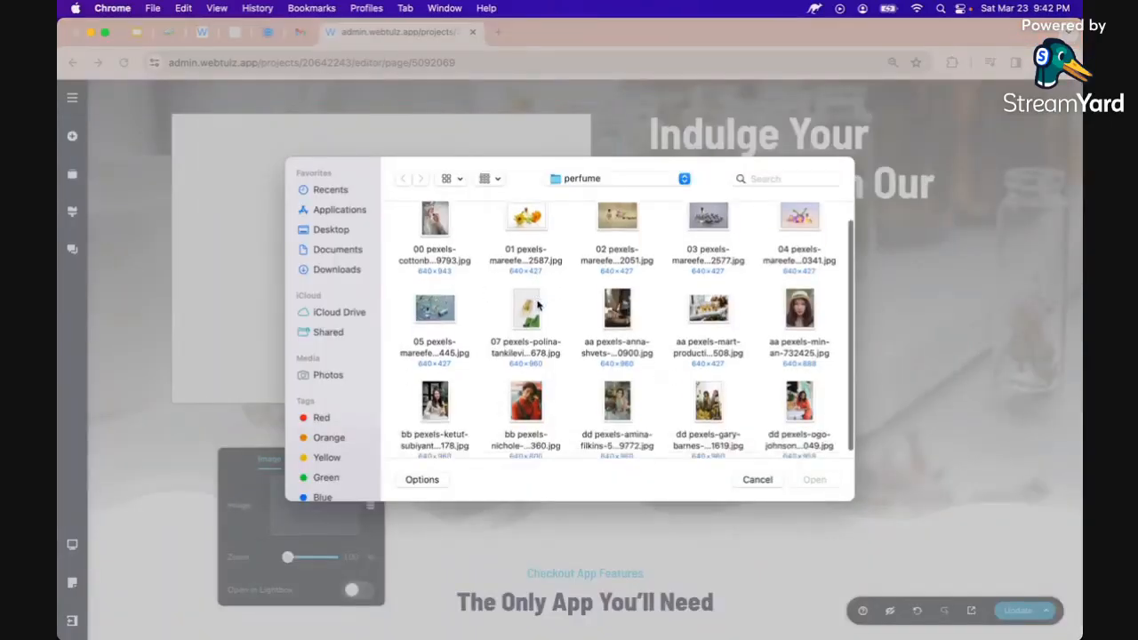
pyautogui.scroll(1, 537, 305)
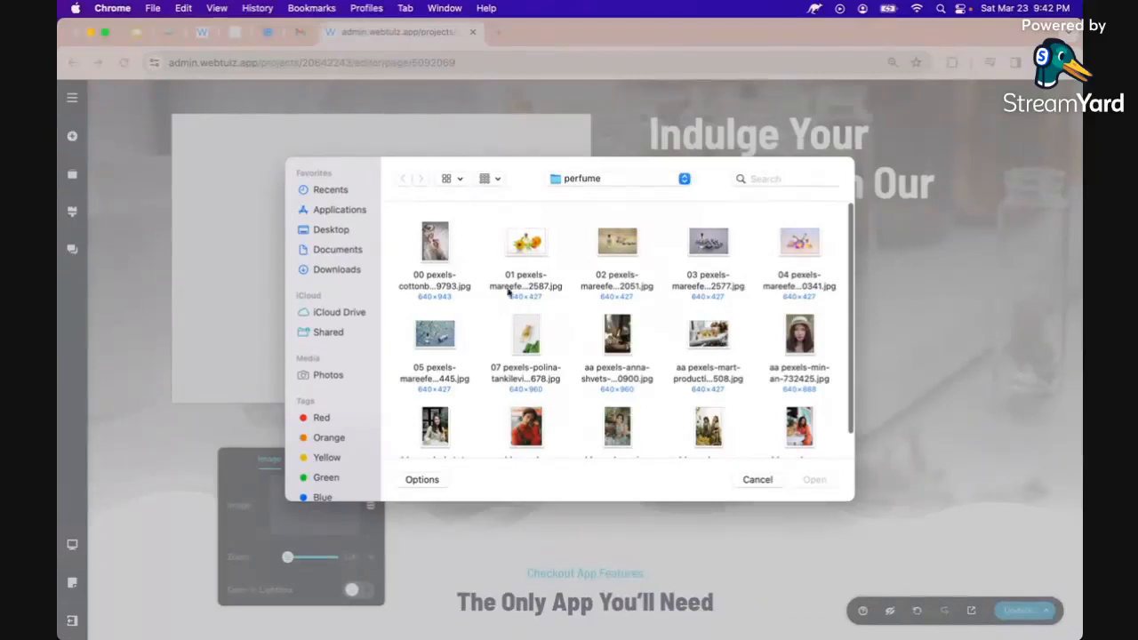
pyautogui.doubleClick(435, 255)
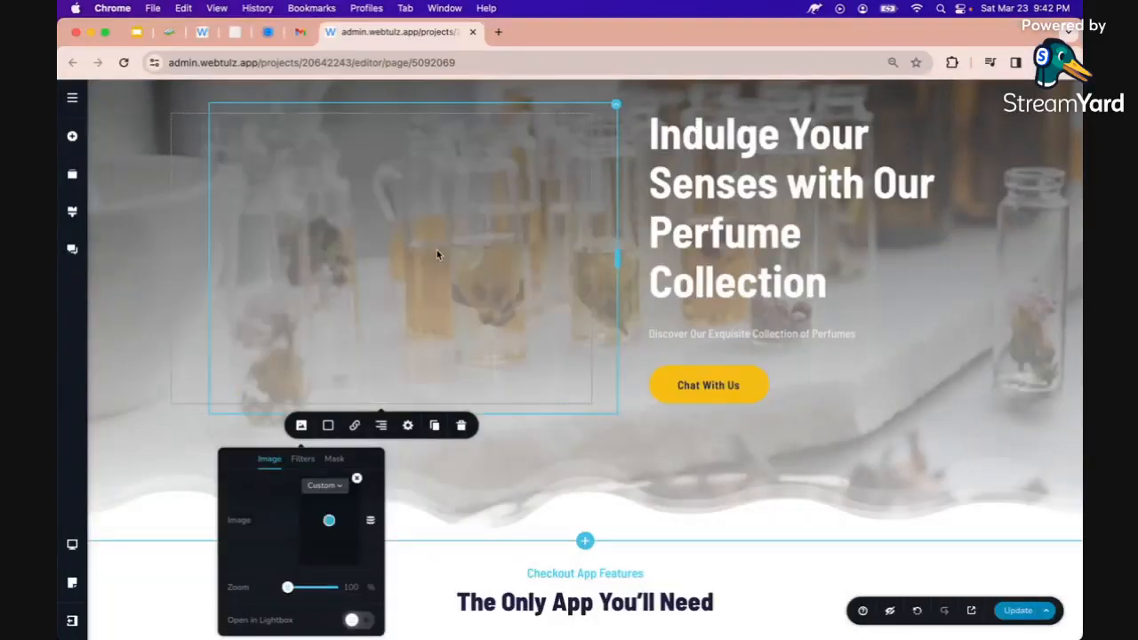
pyautogui.scroll(2, 436, 255)
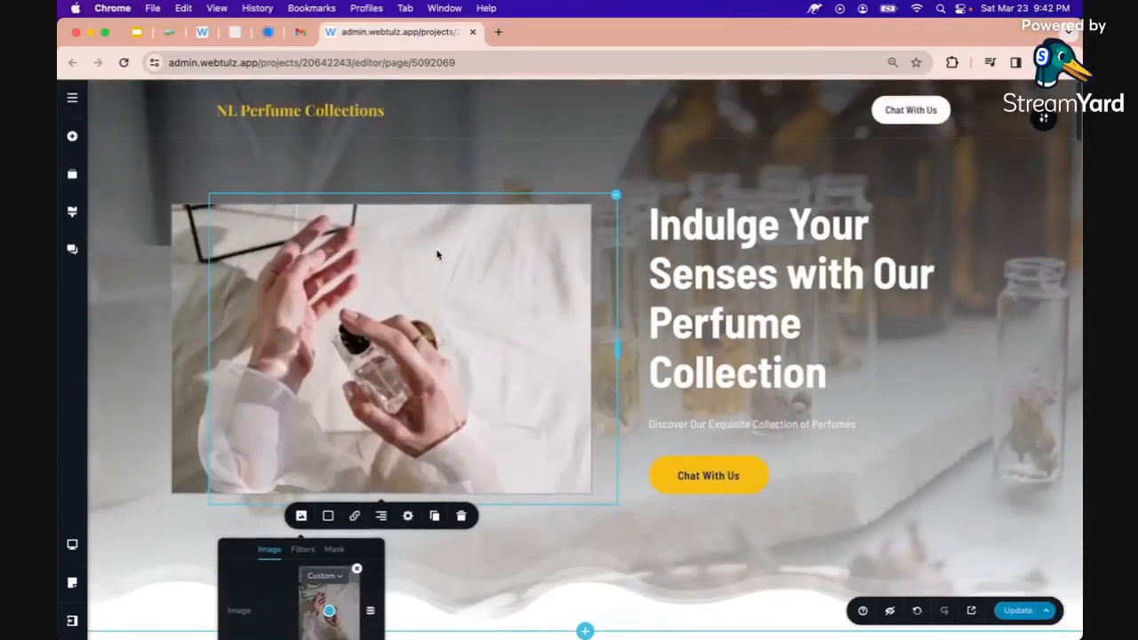
pyautogui.scroll(-3, 433, 308)
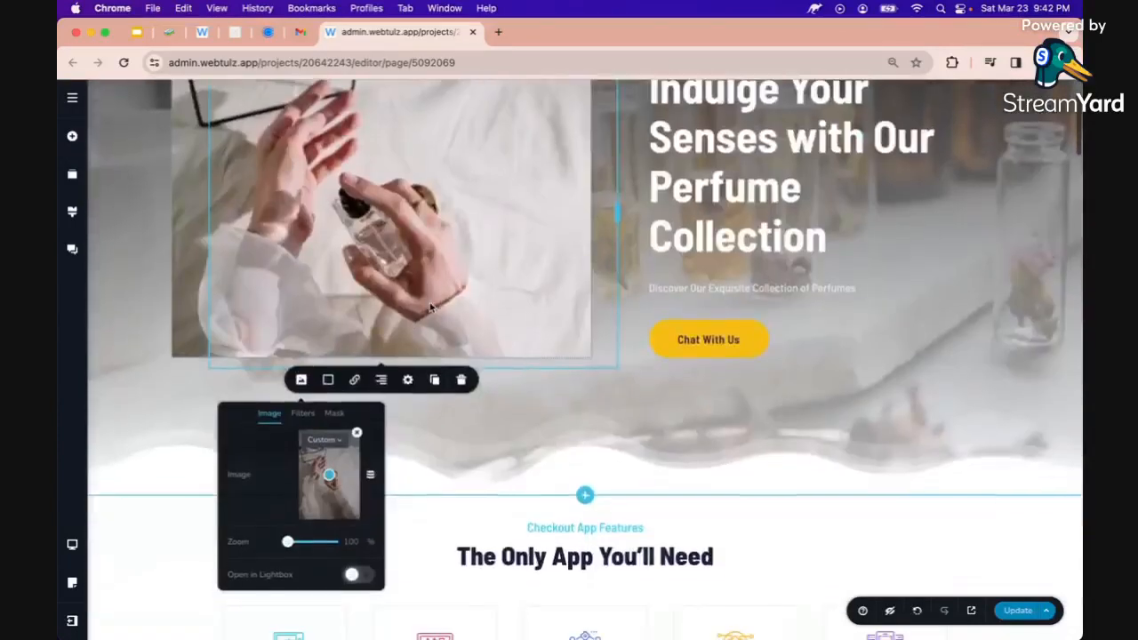
# Give the new hero photo an Outset shadow in its border settings
pyautogui.click(328, 380)
pyautogui.click(363, 414)
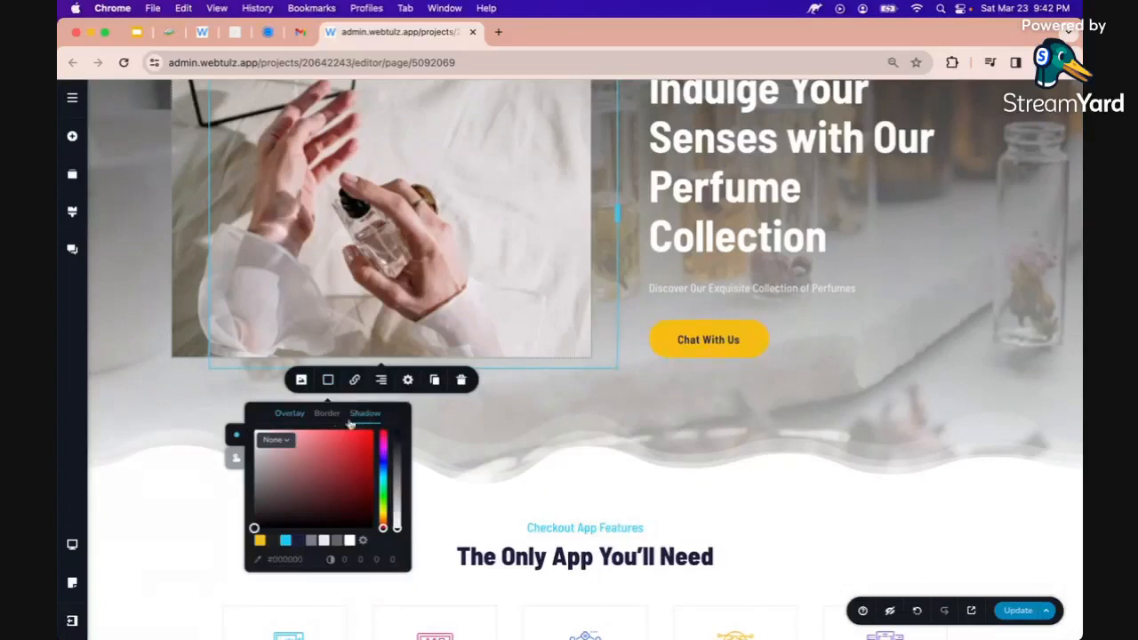
pyautogui.click(276, 440)
pyautogui.click(273, 488)
pyautogui.click(165, 337)
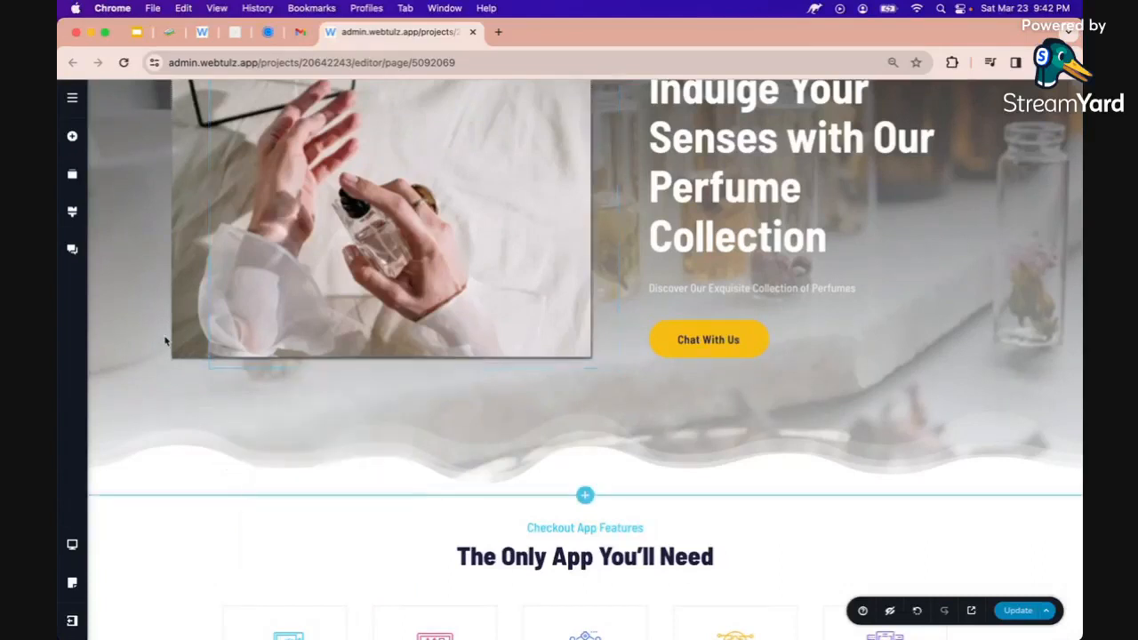
pyautogui.scroll(3, 163, 338)
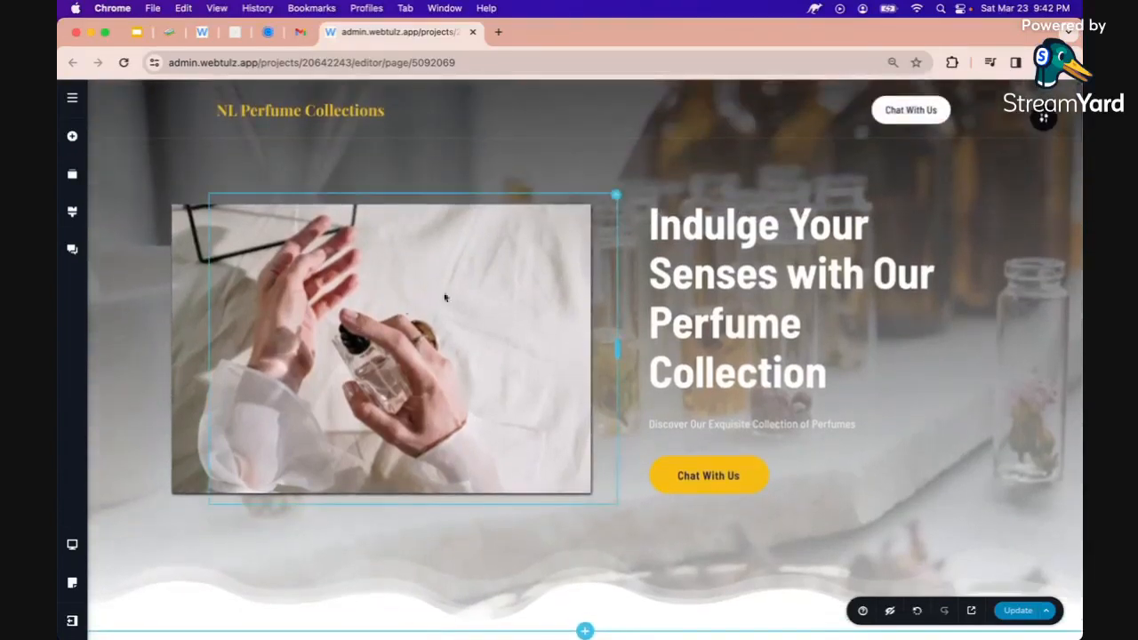
# Save the hero edits with Update and select the 'The Only App You'll Need' heading
pyautogui.click(1010, 611)
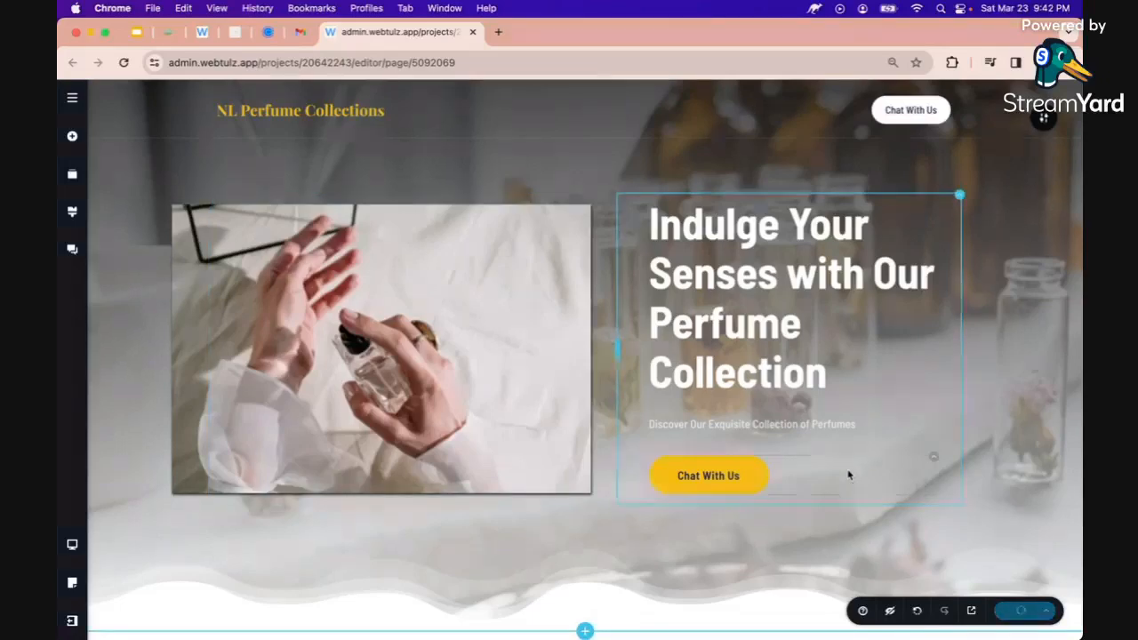
pyautogui.scroll(-10, 848, 476)
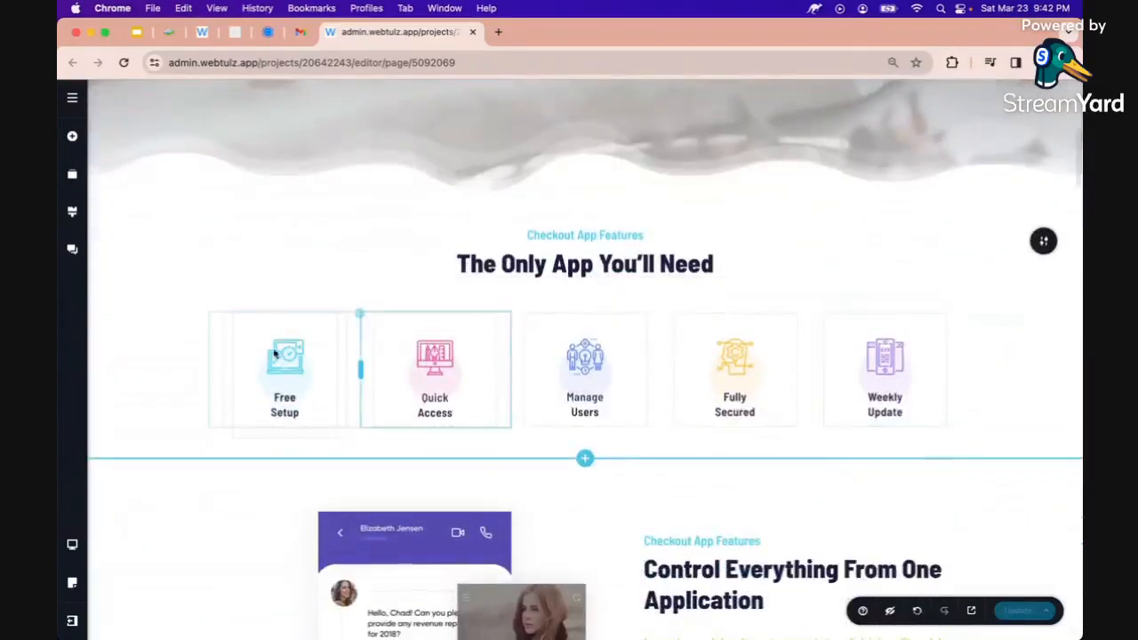
pyautogui.click(292, 363)
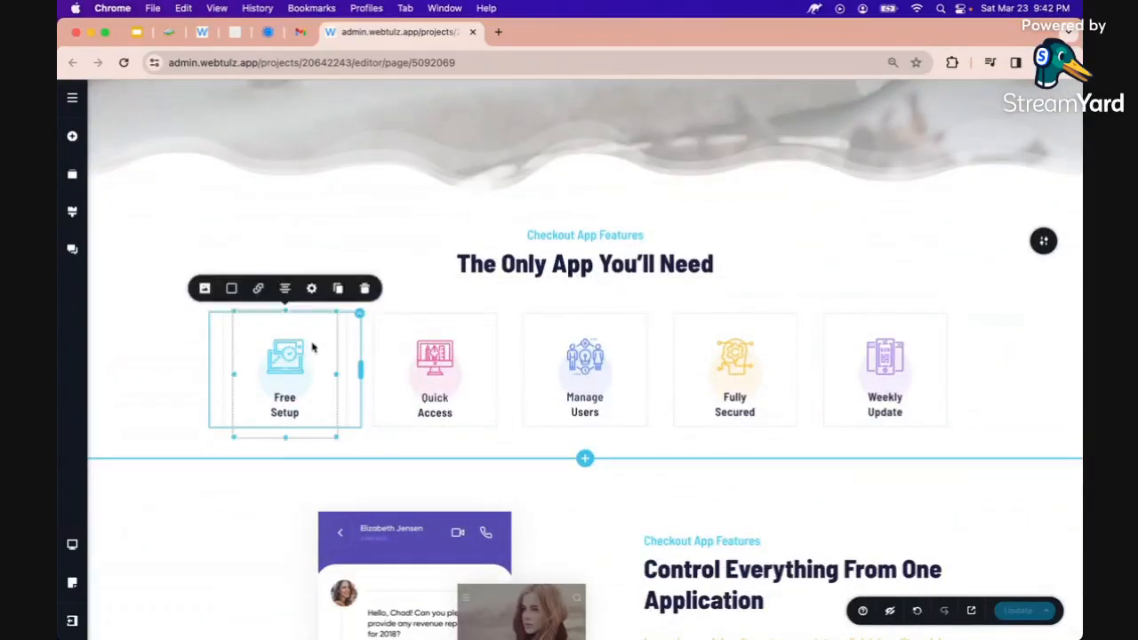
pyautogui.click(559, 249)
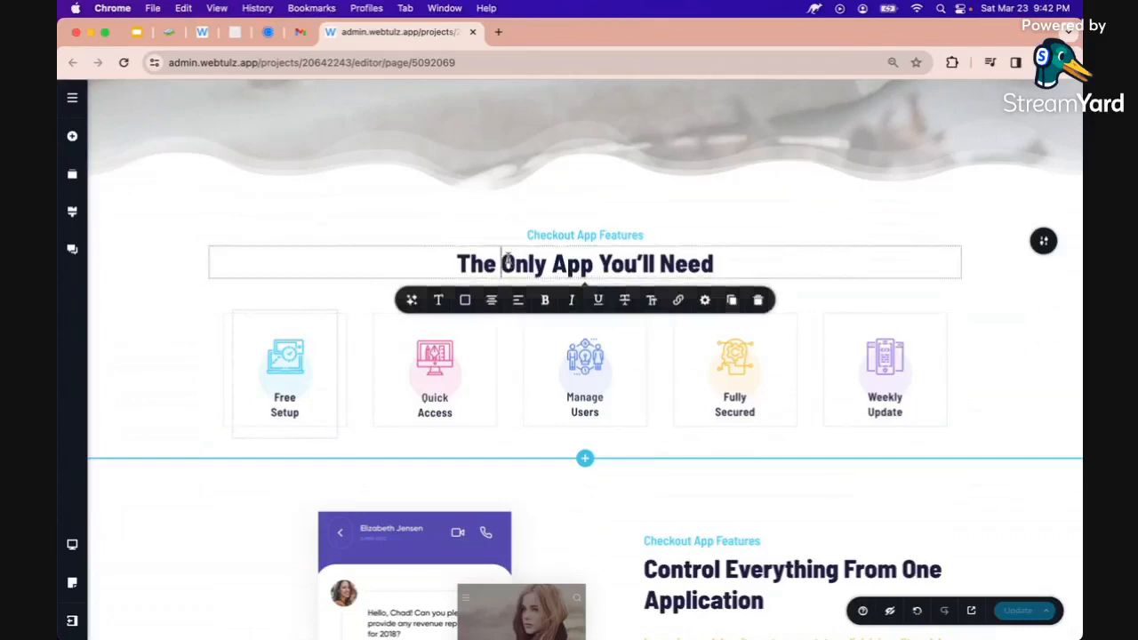
# Rewrite the features heading with the AI prompt 'give me a title for selling perfumes'
pyautogui.tripleClick(554, 259)
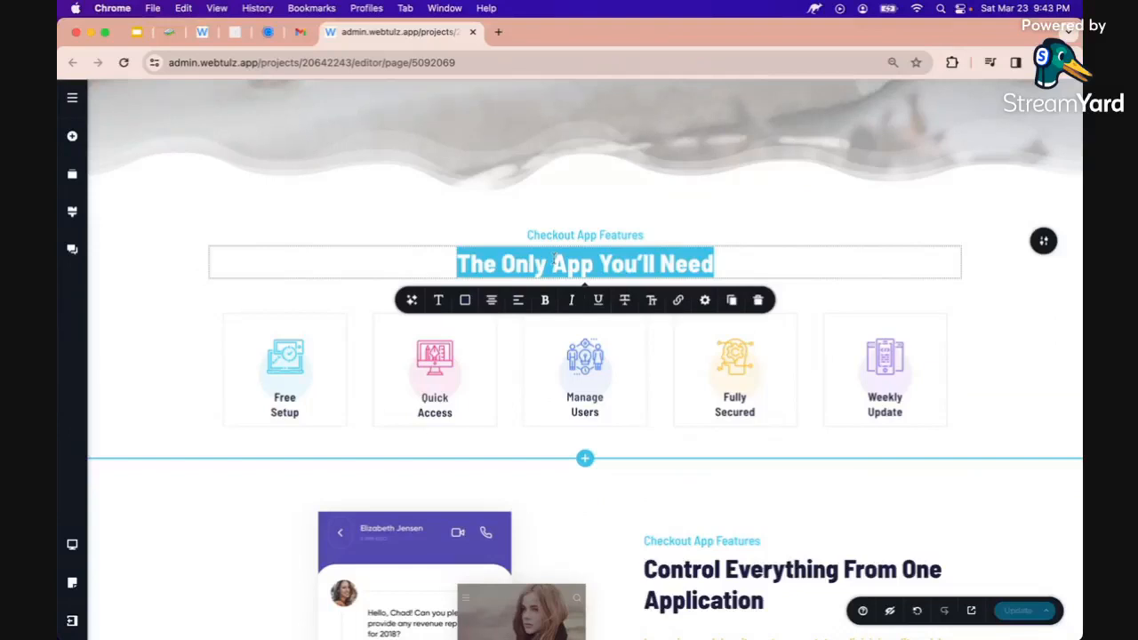
pyautogui.click(412, 301)
pyautogui.write('give me a')
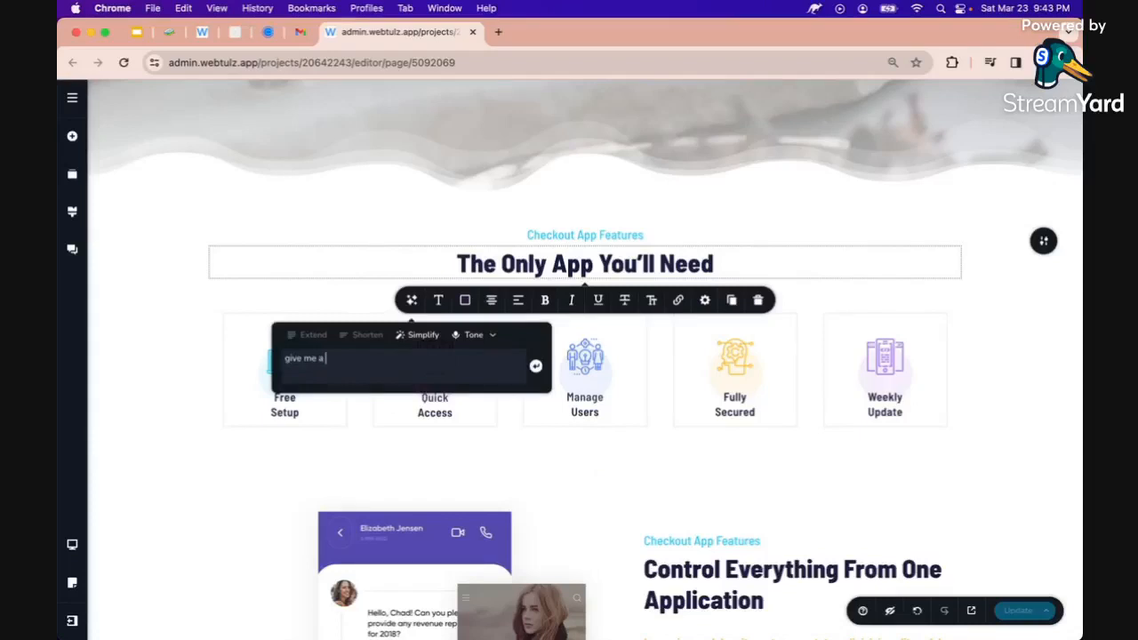
pyautogui.write(' title for selling perfumes')
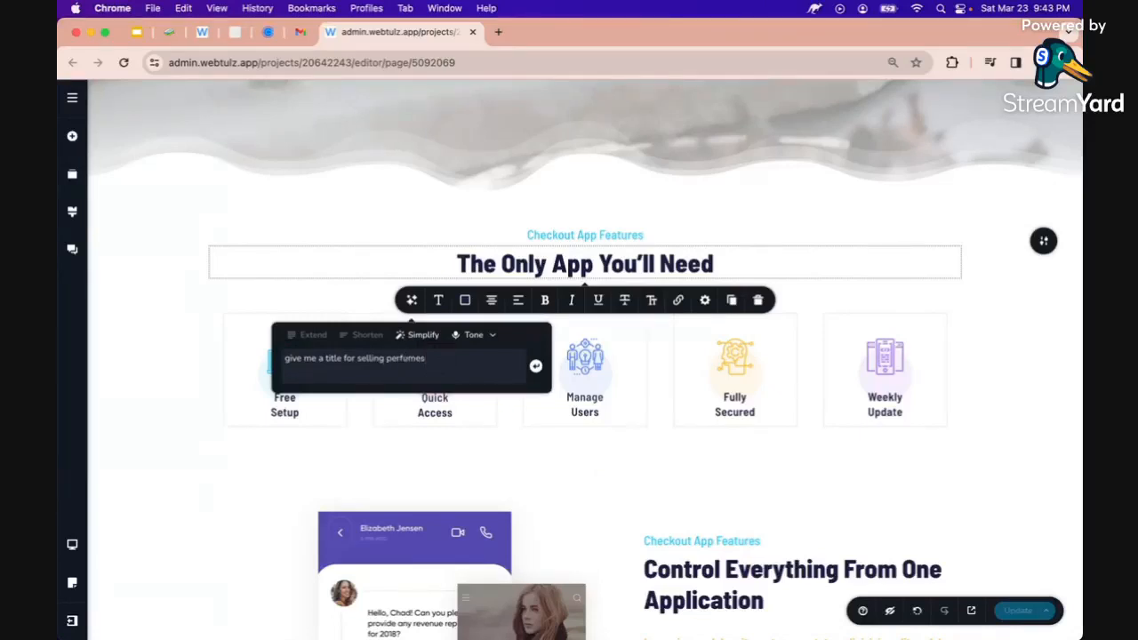
pyautogui.press('Return')
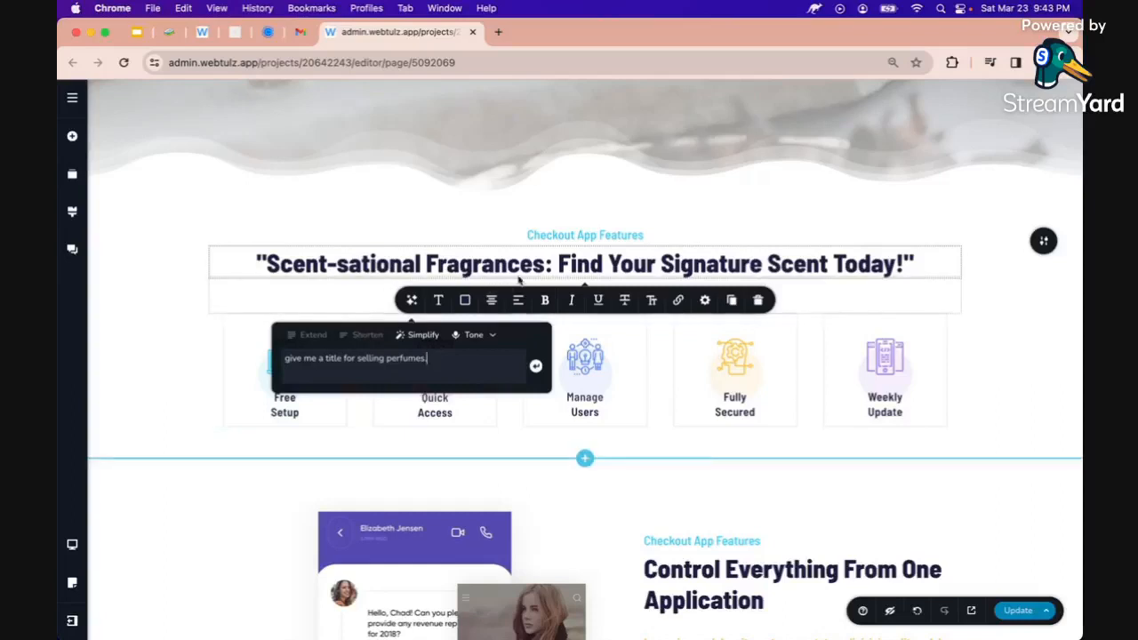
pyautogui.click(570, 262)
# Trim the heading to 'Find Your Signature Scent Today!' by removing the prefix and quotes
pyautogui.hotkey('shift', 'Home')
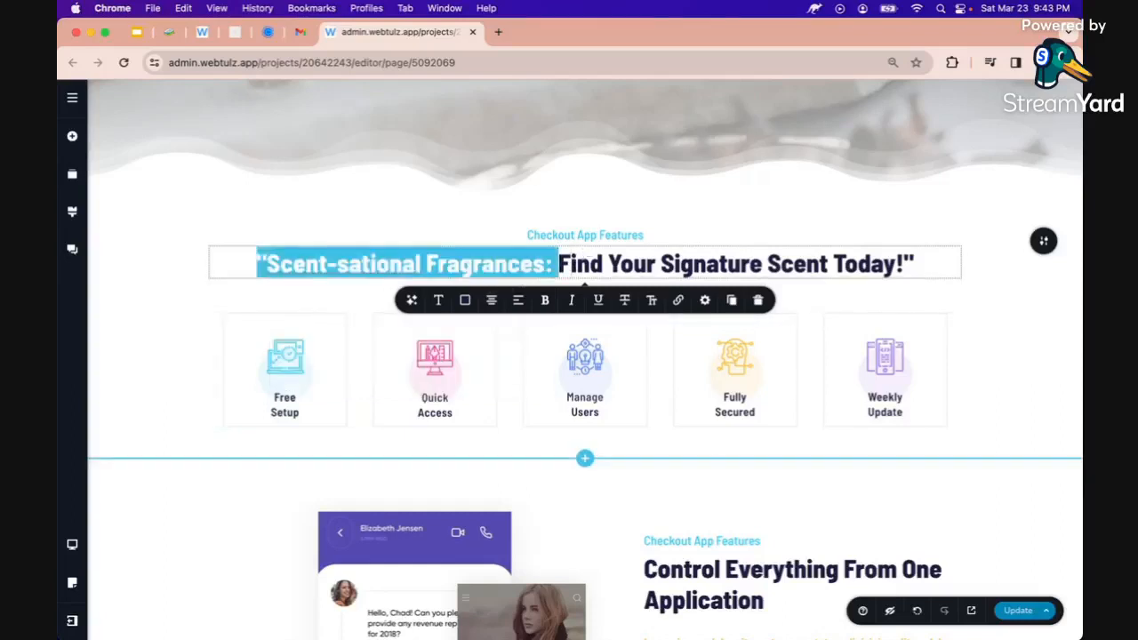
pyautogui.press('BackSpace')
pyautogui.press('End')
pyautogui.press('BackSpace')
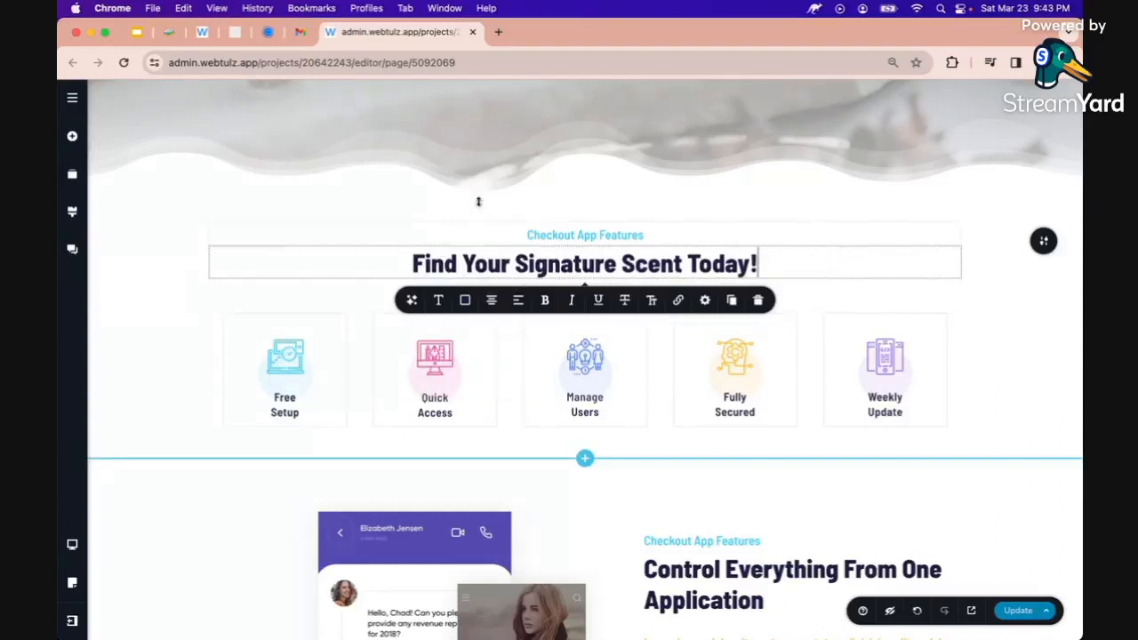
# Change the 'Checkout App Features' subheading to 'NL Perfume Collection'
pyautogui.doubleClick(548, 236)
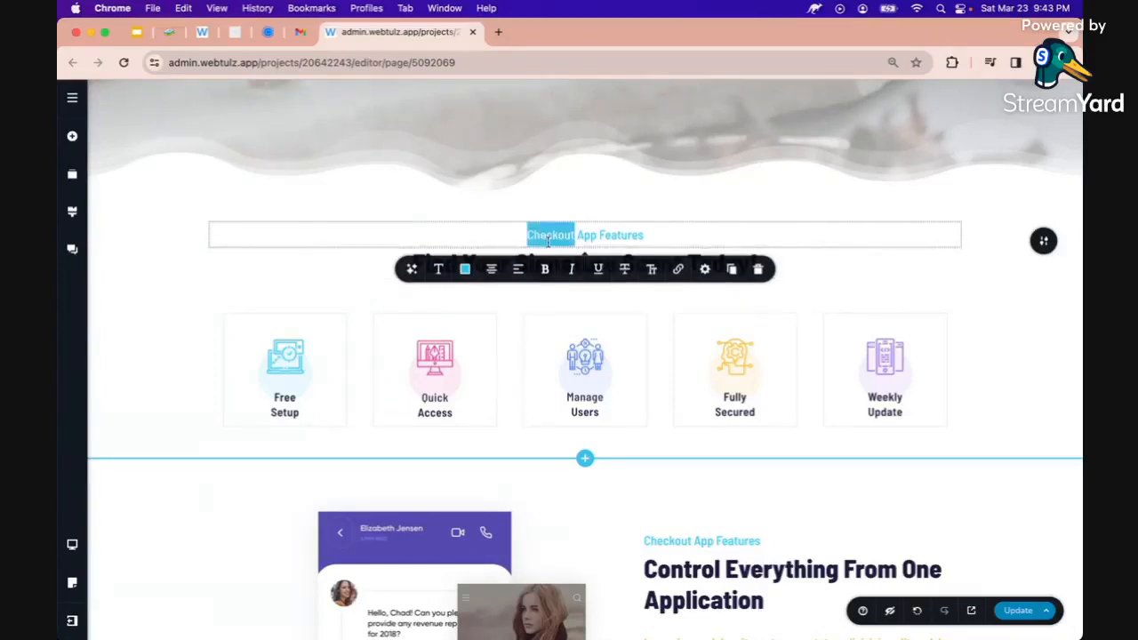
pyautogui.tripleClick(559, 236)
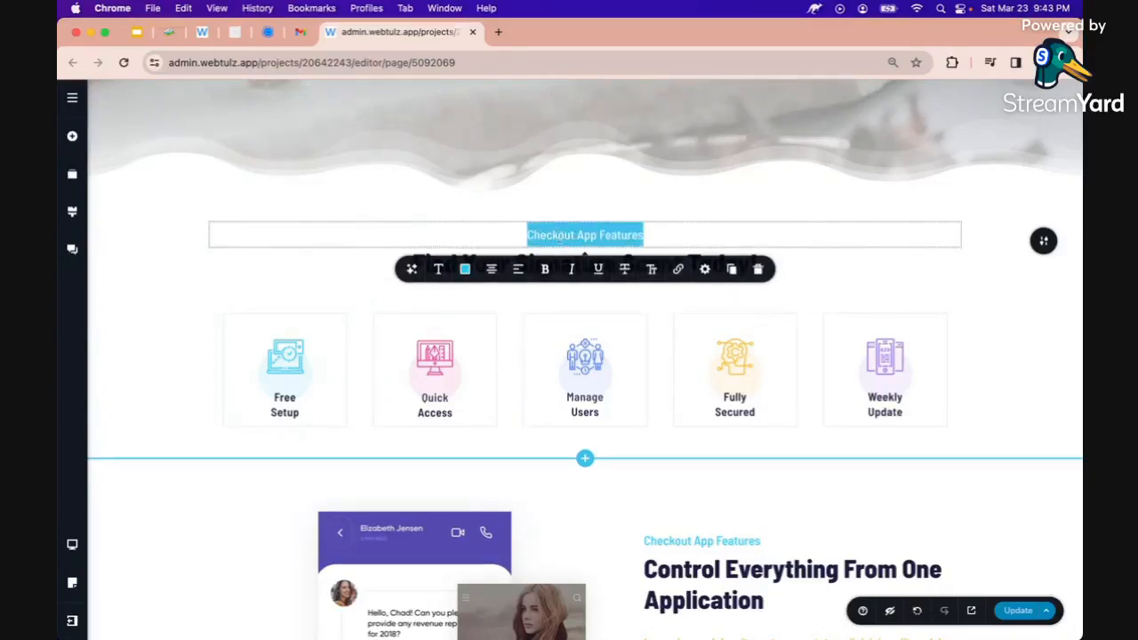
pyautogui.press('BackSpace')
pyautogui.write('NL')
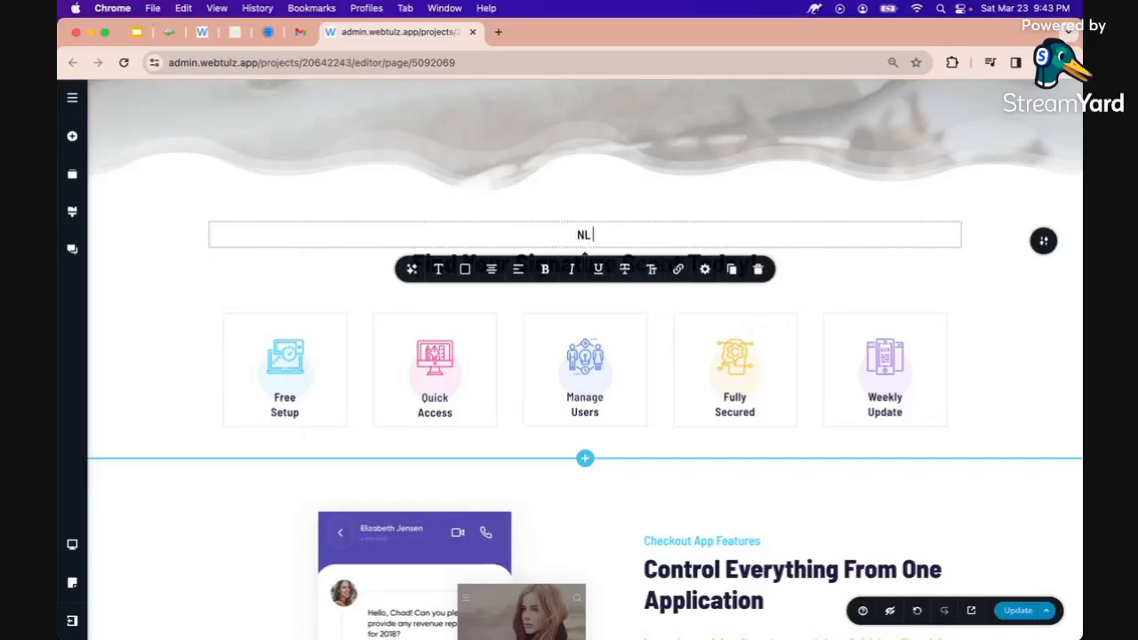
pyautogui.write(' Perfume Collection')
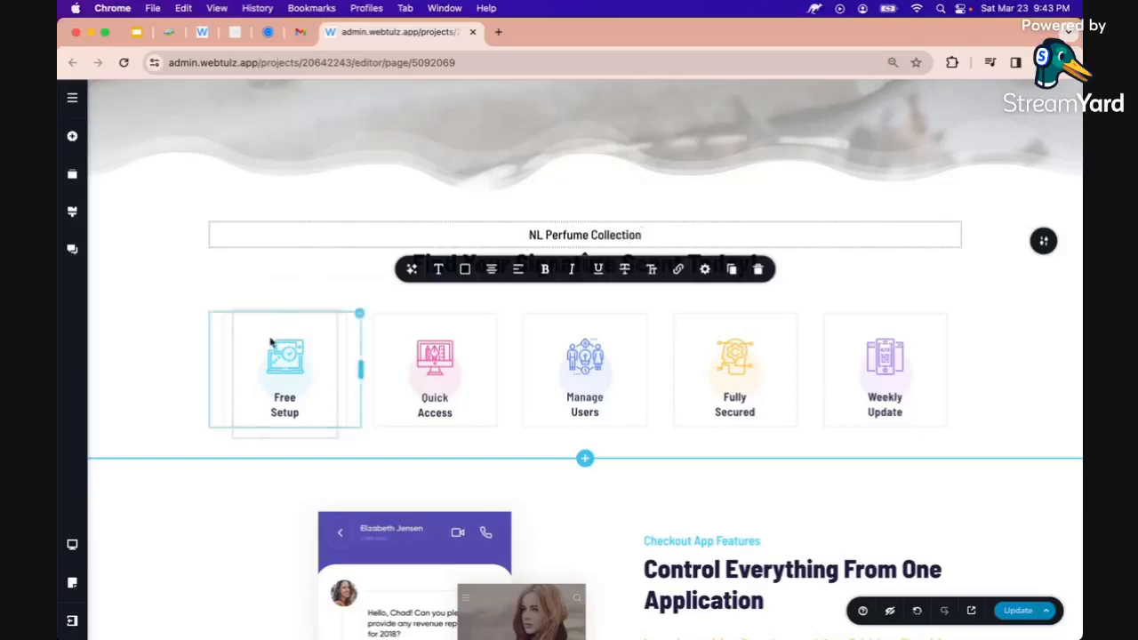
pyautogui.click(275, 351)
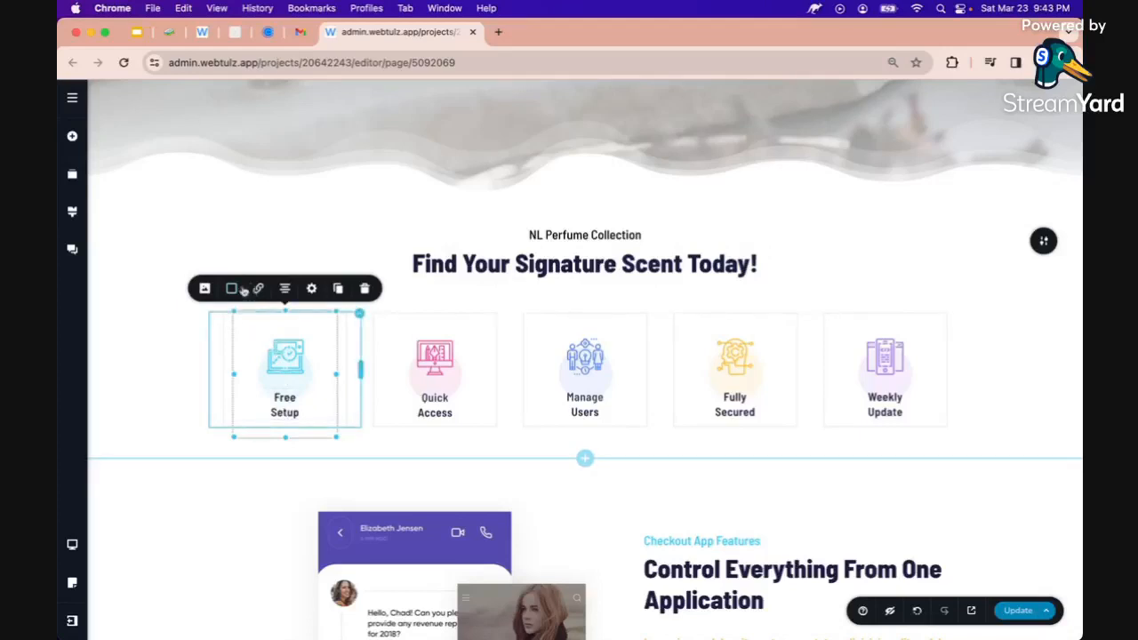
# Delete the Free Setup image and its label from the first feature column
pyautogui.click(363, 289)
pyautogui.click(288, 349)
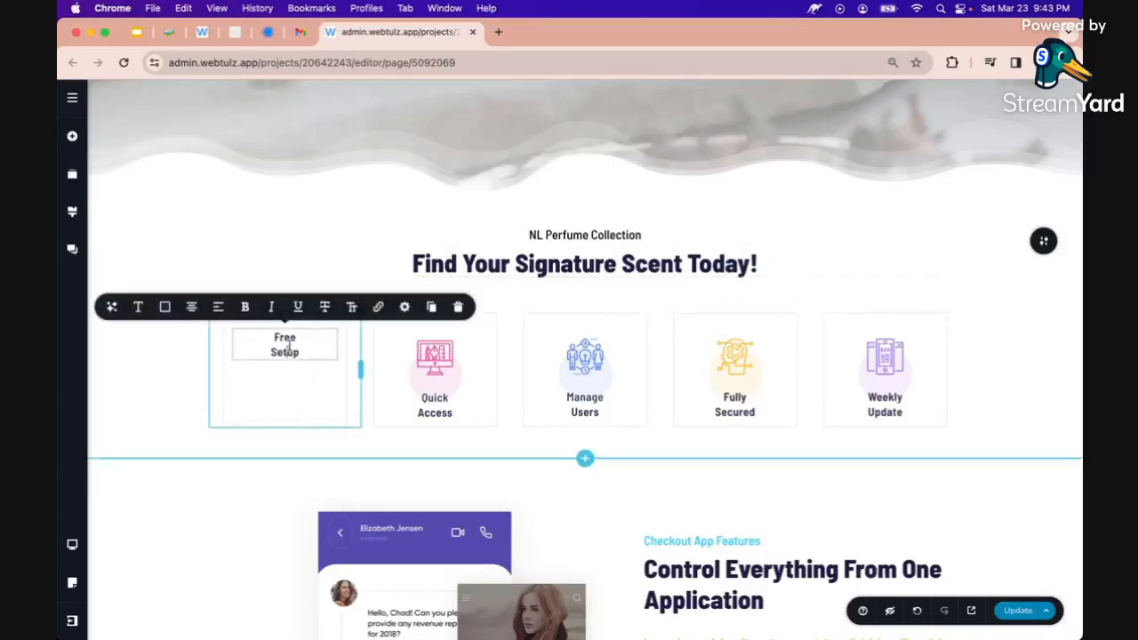
pyautogui.click(456, 307)
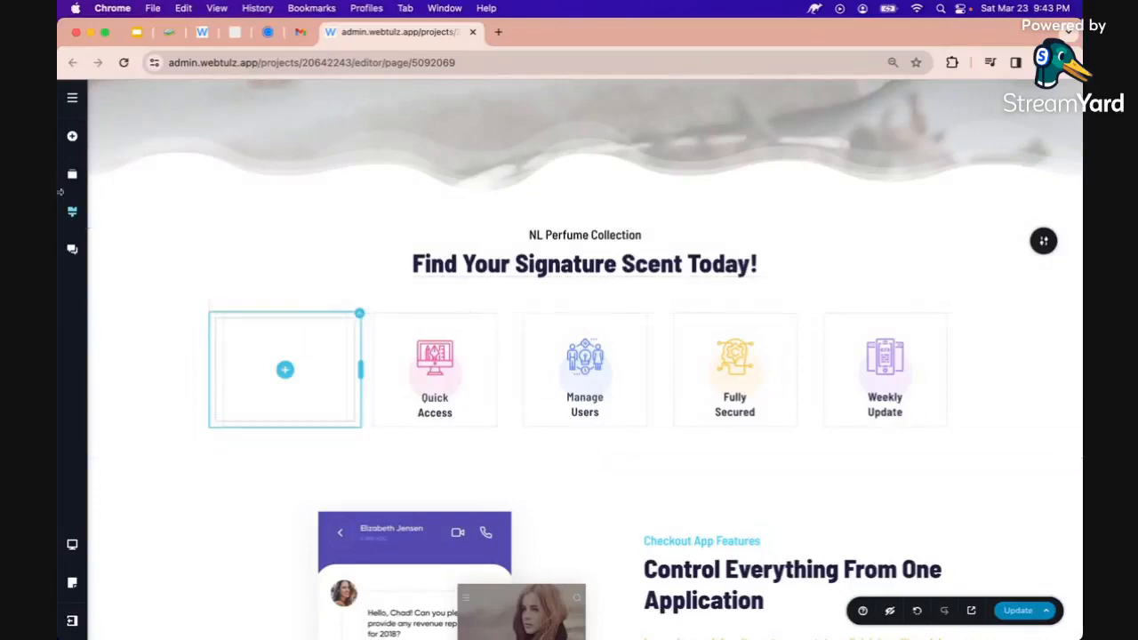
# Add a star icon and a placeholder paragraph to the first column, paragraph beneath the icon
pyautogui.click(72, 135)
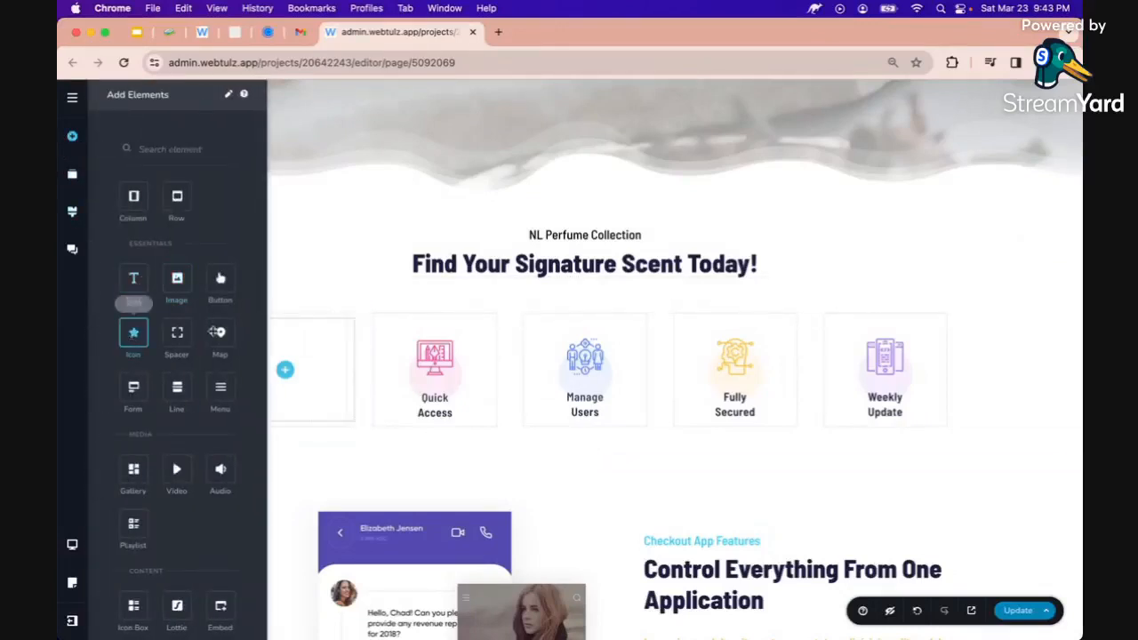
pyautogui.moveTo(133, 332)
pyautogui.mouseDown()
pyautogui.moveTo(275, 341)
pyautogui.moveTo(284, 366)
pyautogui.mouseUp()
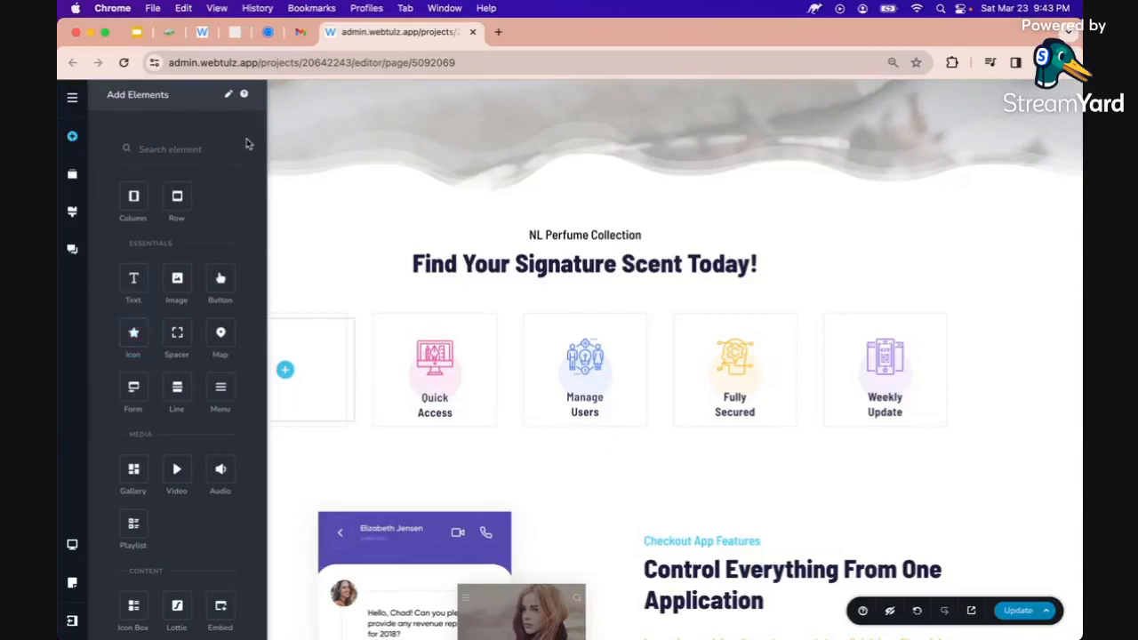
pyautogui.moveTo(133, 336); pyautogui.dragTo(286, 377)
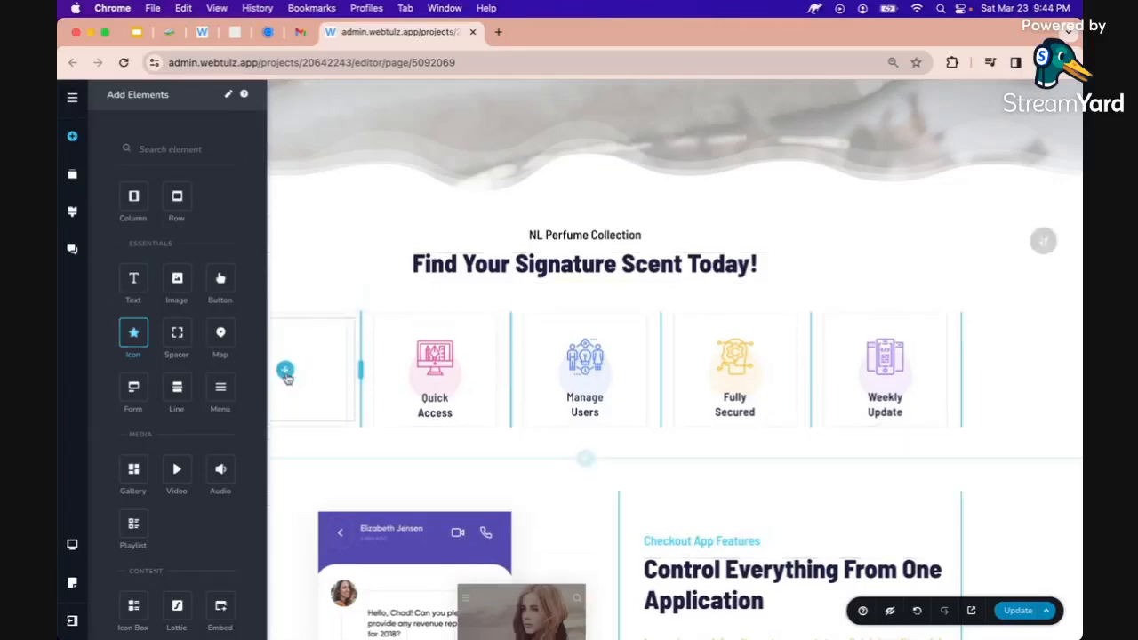
pyautogui.moveTo(135, 282); pyautogui.dragTo(401, 322)
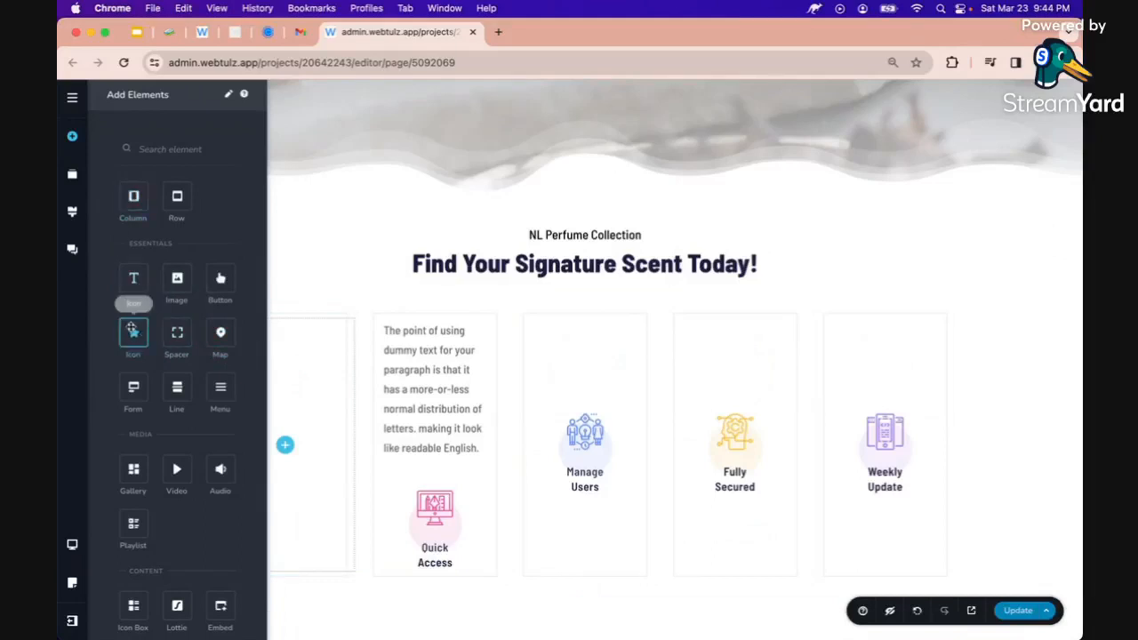
pyautogui.rightClick(132, 329)
pyautogui.click(134, 330)
pyautogui.moveTo(134, 332); pyautogui.dragTo(287, 421)
pyautogui.click(425, 338)
pyautogui.click(406, 394)
pyautogui.moveTo(406, 394); pyautogui.dragTo(272, 478)
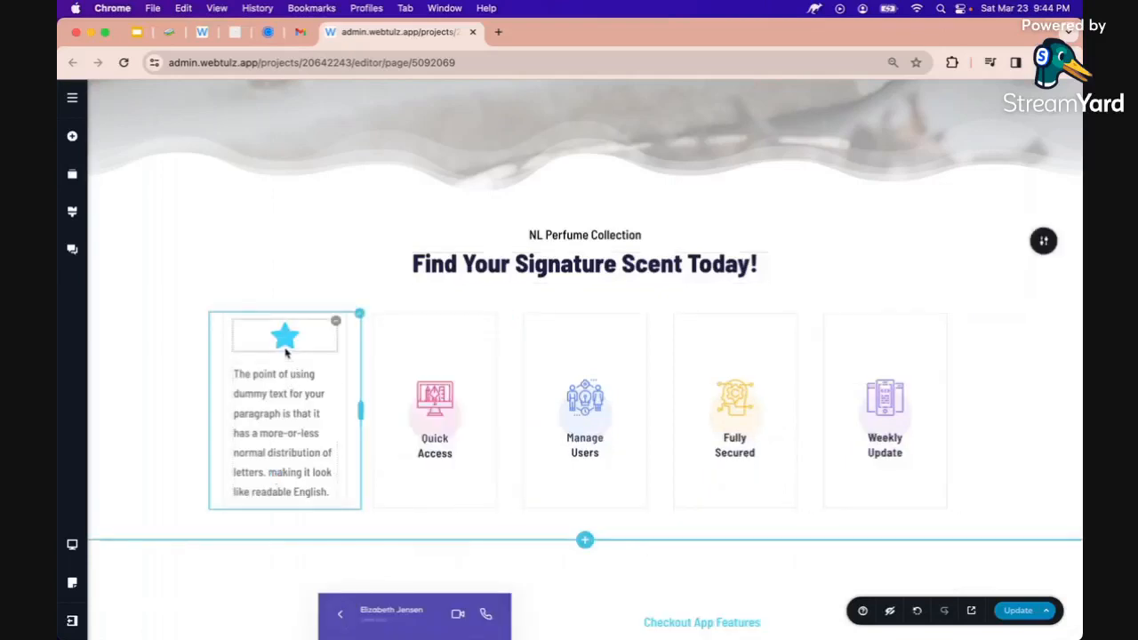
# Swap the star icon for the perfume bottle glyph found by searching 'perf'
pyautogui.click(286, 352)
pyautogui.click(205, 298)
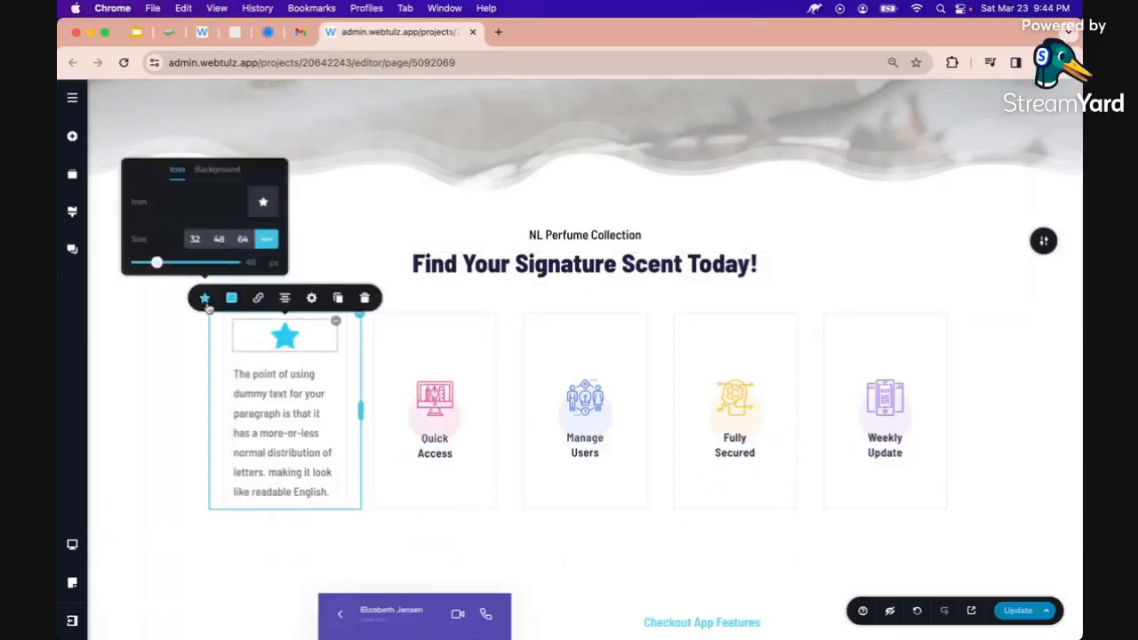
pyautogui.click(263, 204)
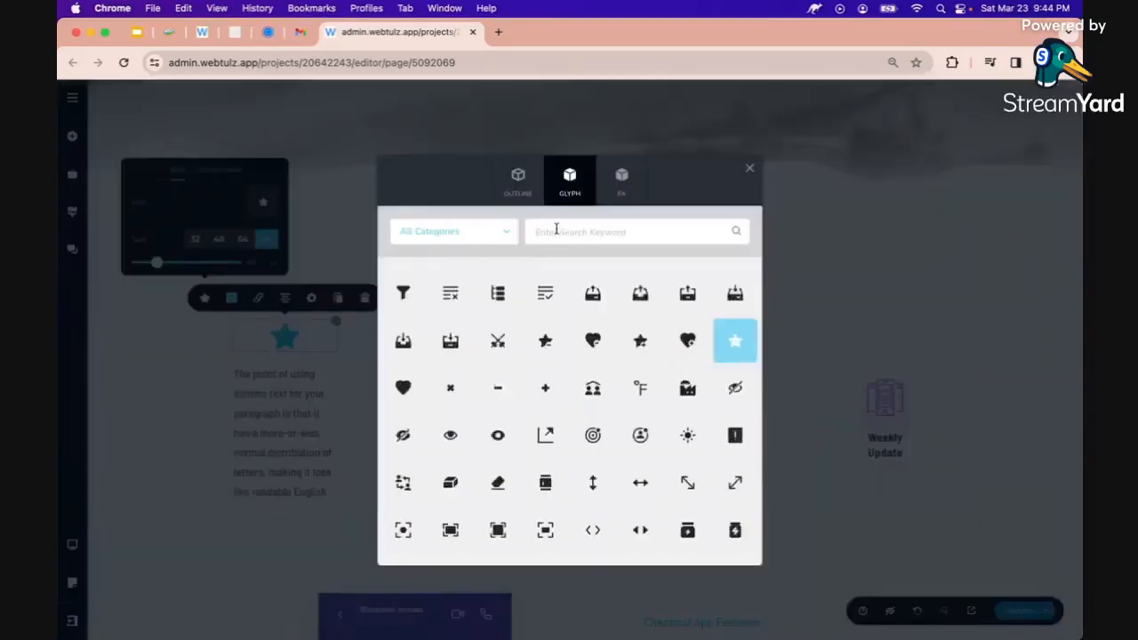
pyautogui.click(556, 229)
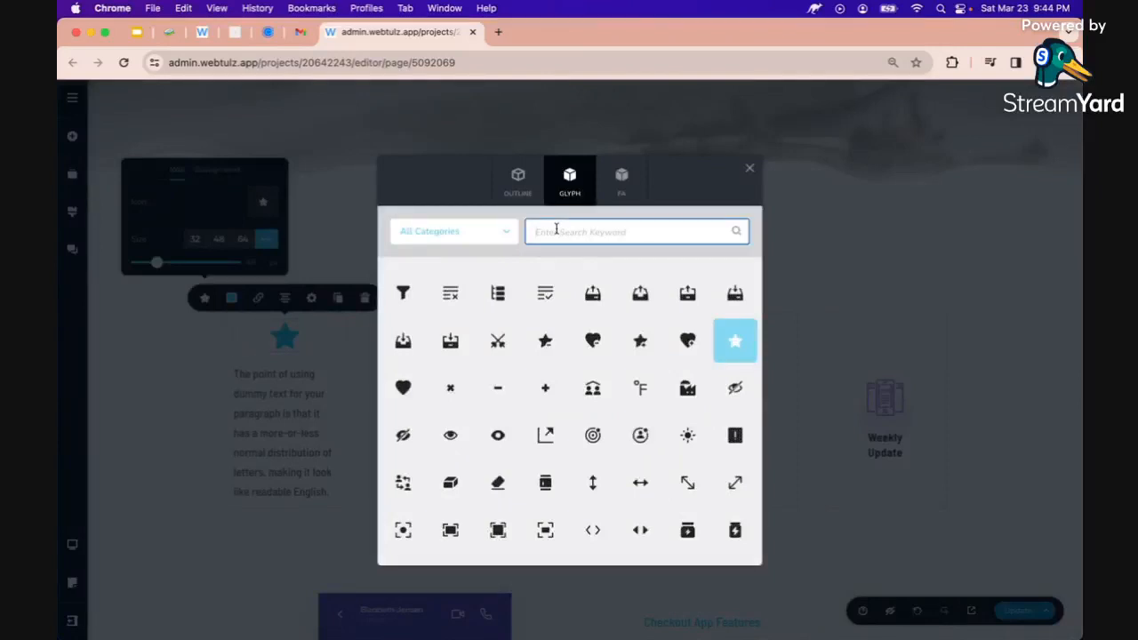
pyautogui.write('pets')
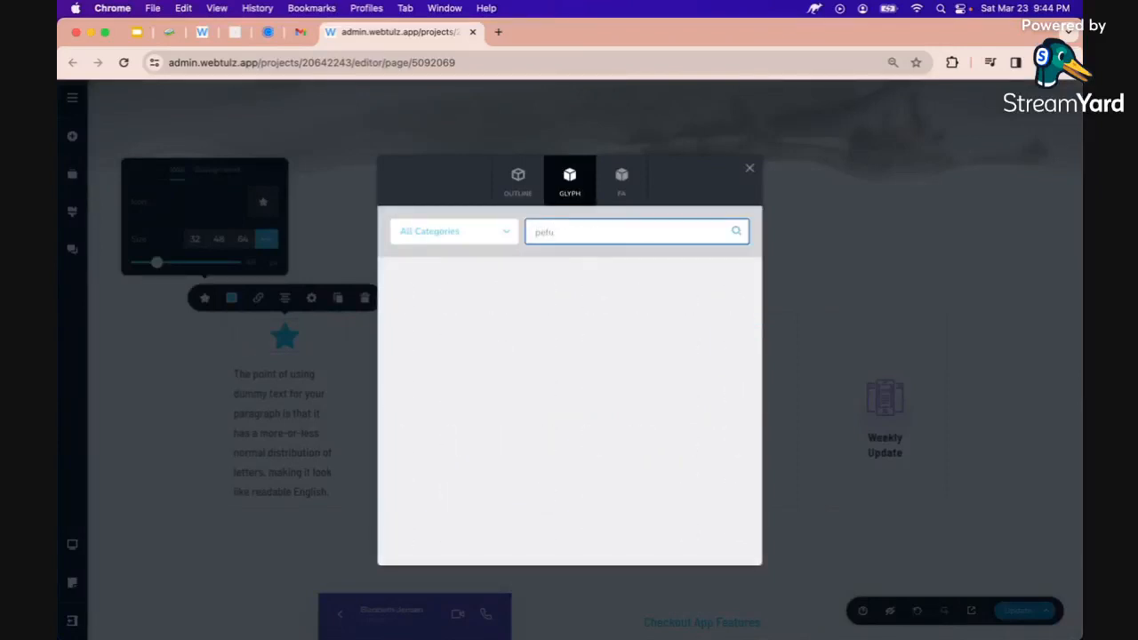
pyautogui.press('BackSpace')
pyautogui.press('BackSpace')
pyautogui.write('rf')
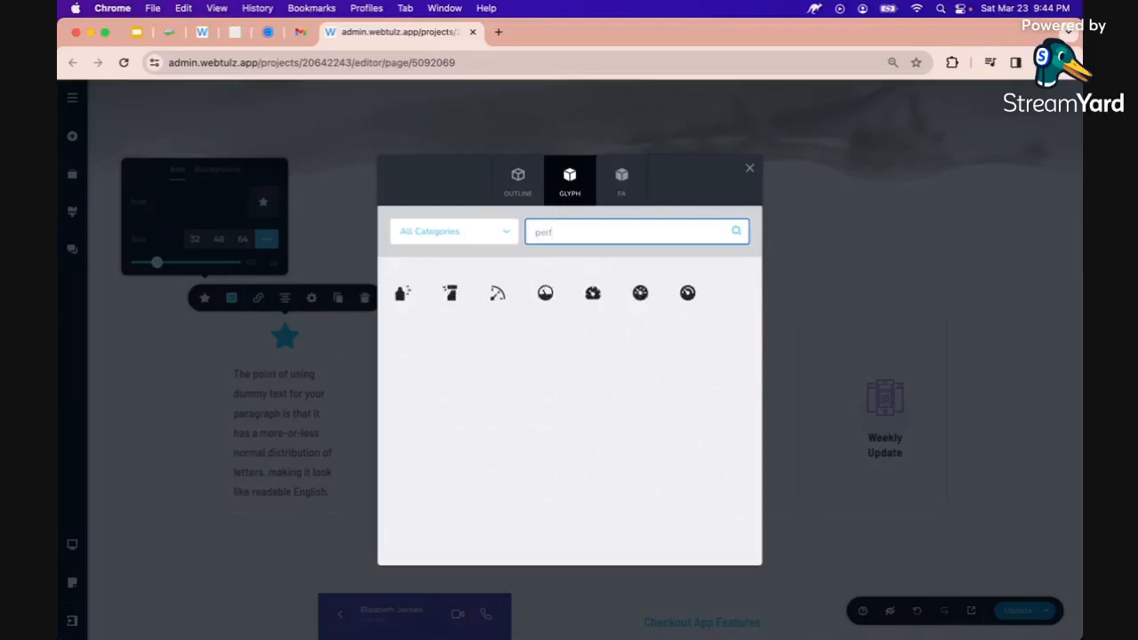
pyautogui.click(402, 292)
# Select the first column's placeholder paragraph for AI rewriting
pyautogui.click(290, 391)
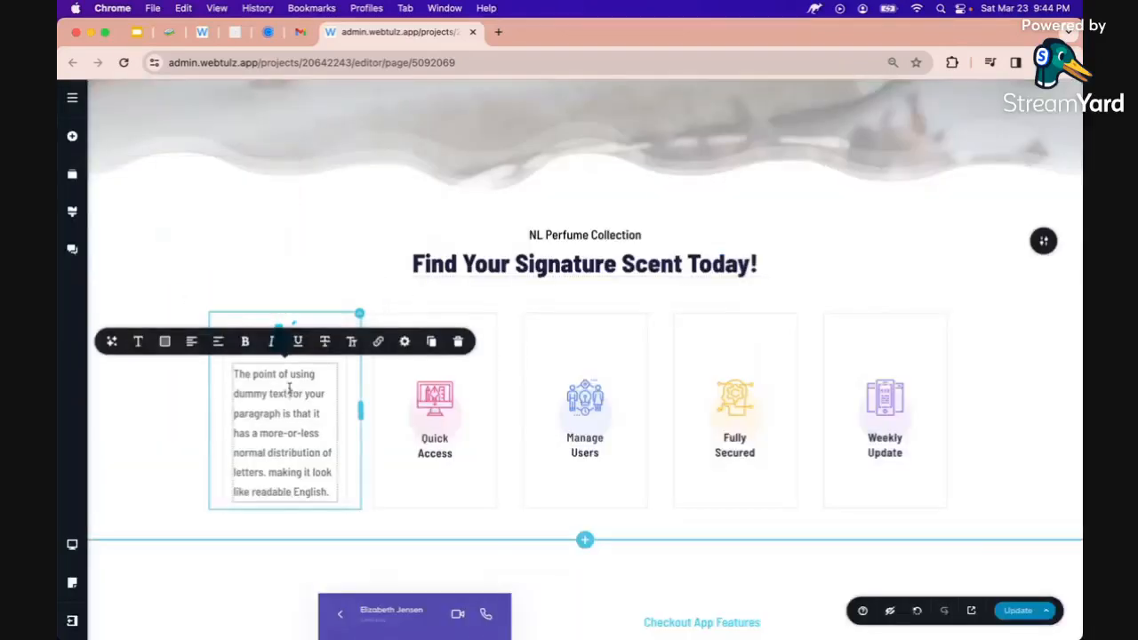
pyautogui.click(224, 396)
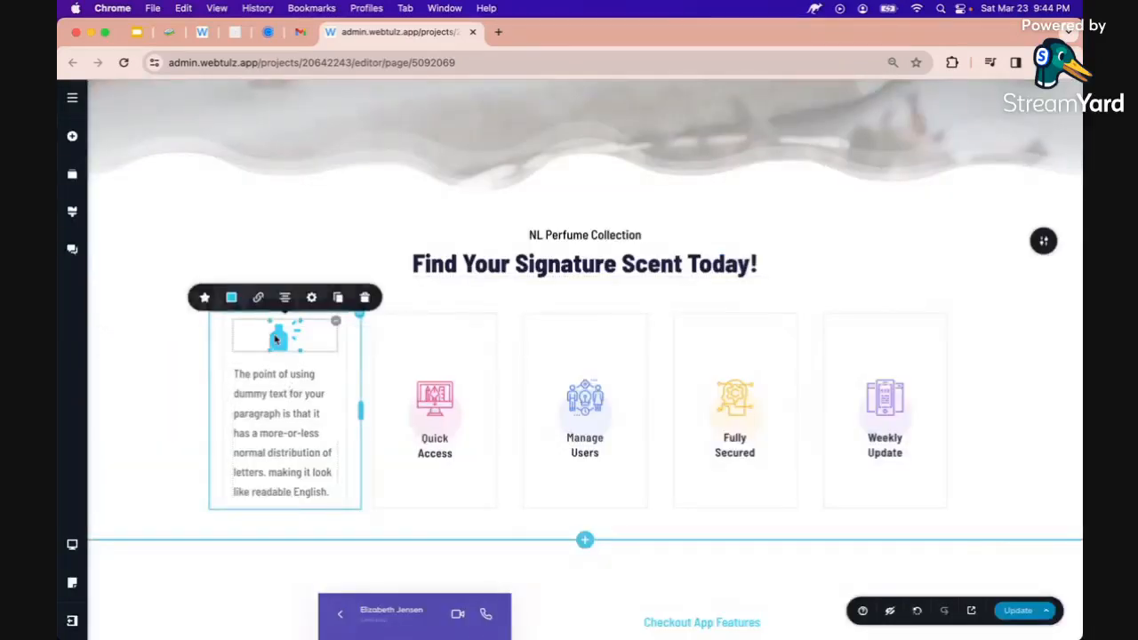
pyautogui.click(265, 394)
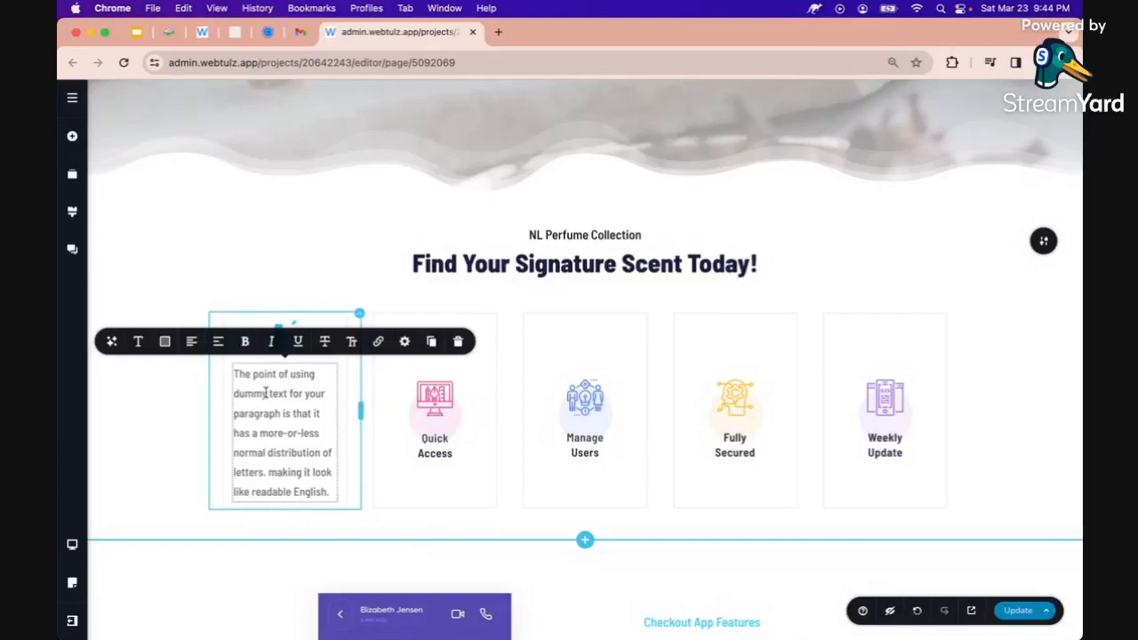
pyautogui.click(111, 341)
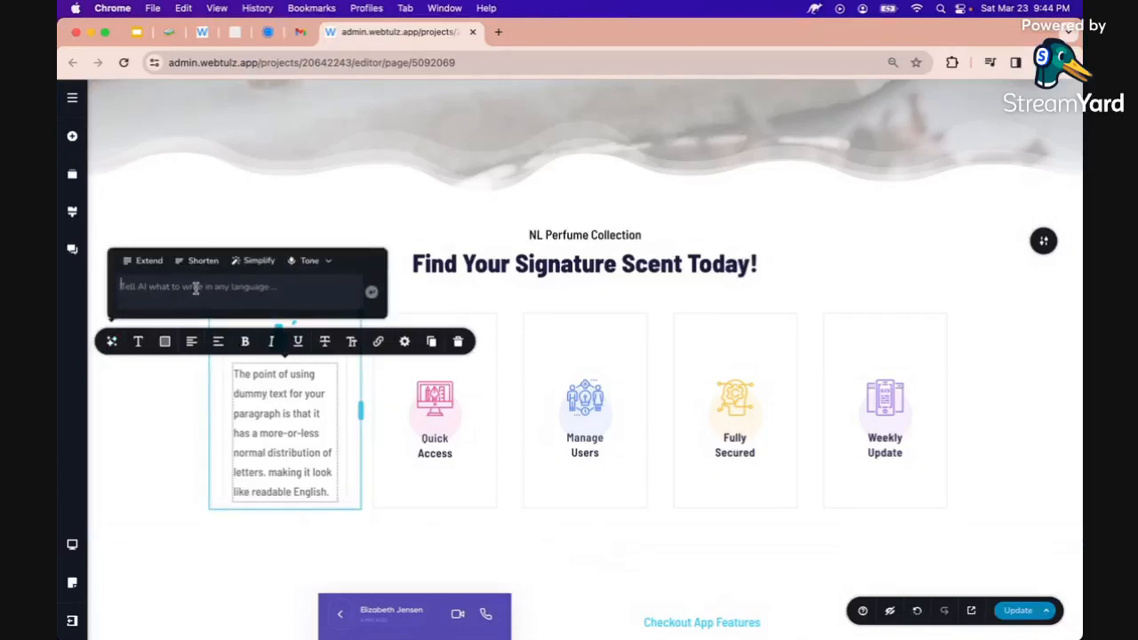
# Fill the paragraph with an AI list from the prompt 'Top 5 reasons why: NL Perfume Collections.'
pyautogui.write('top')
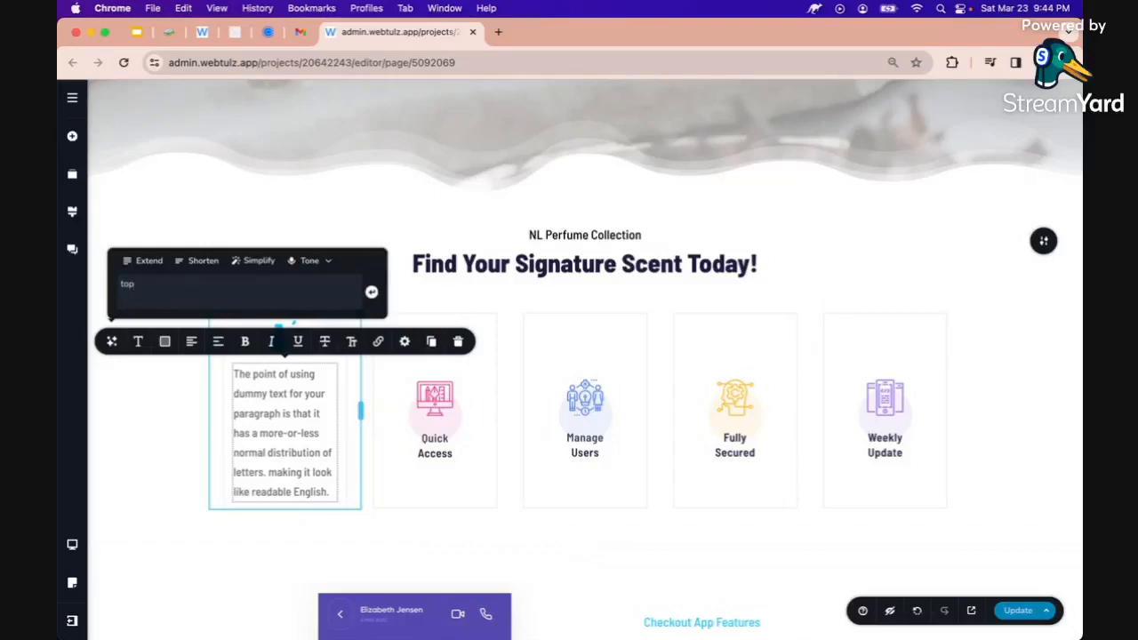
pyautogui.click(263, 414)
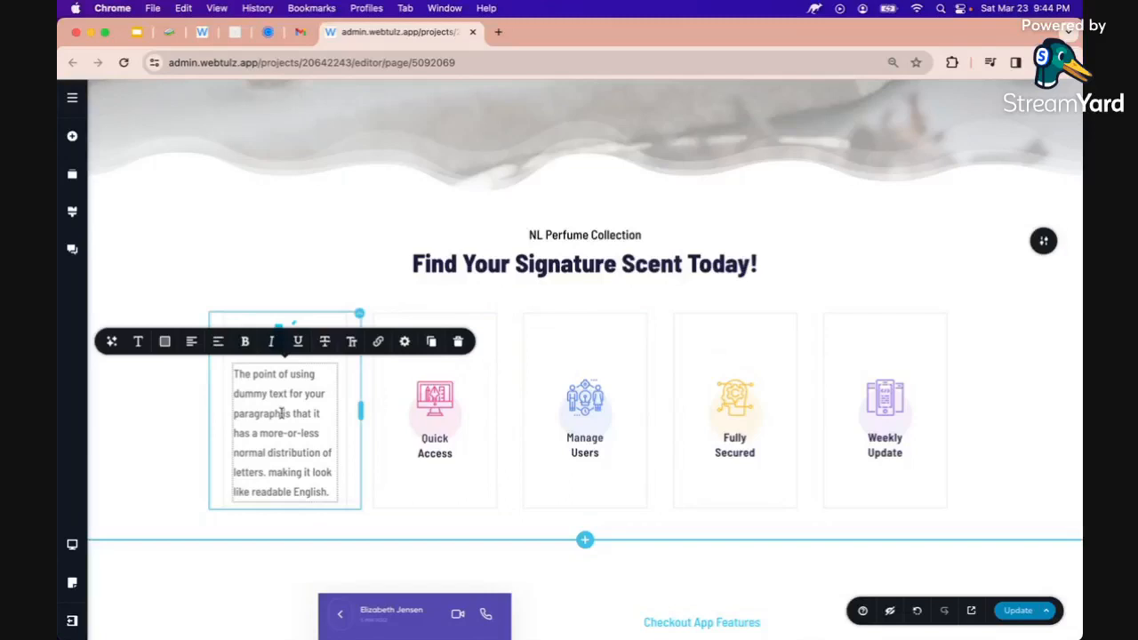
pyautogui.click(113, 342)
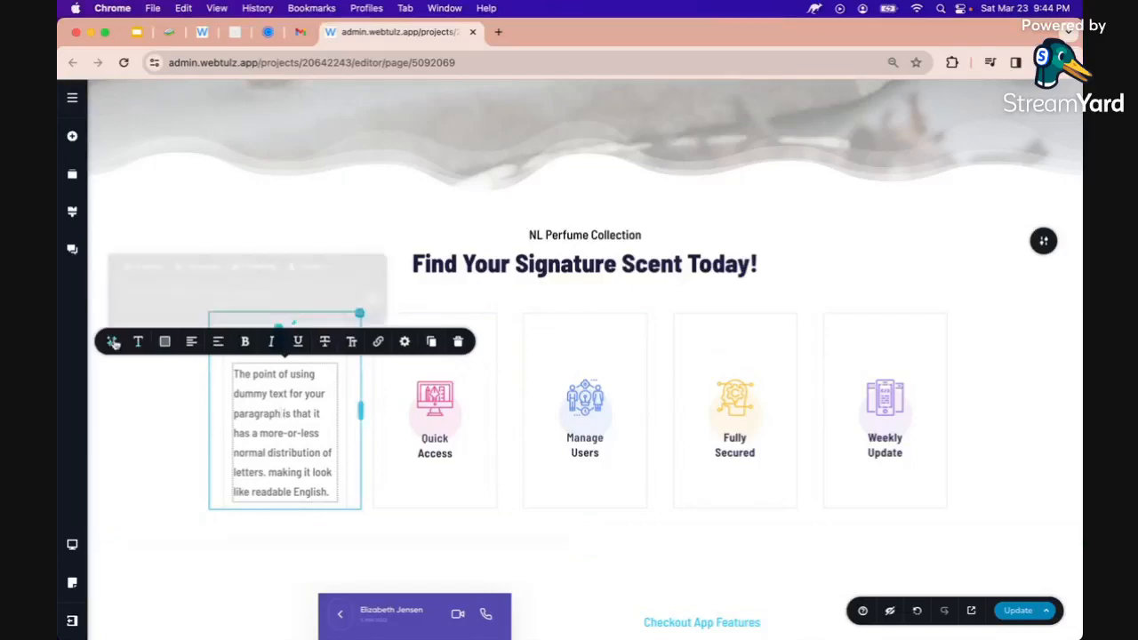
pyautogui.write('top')
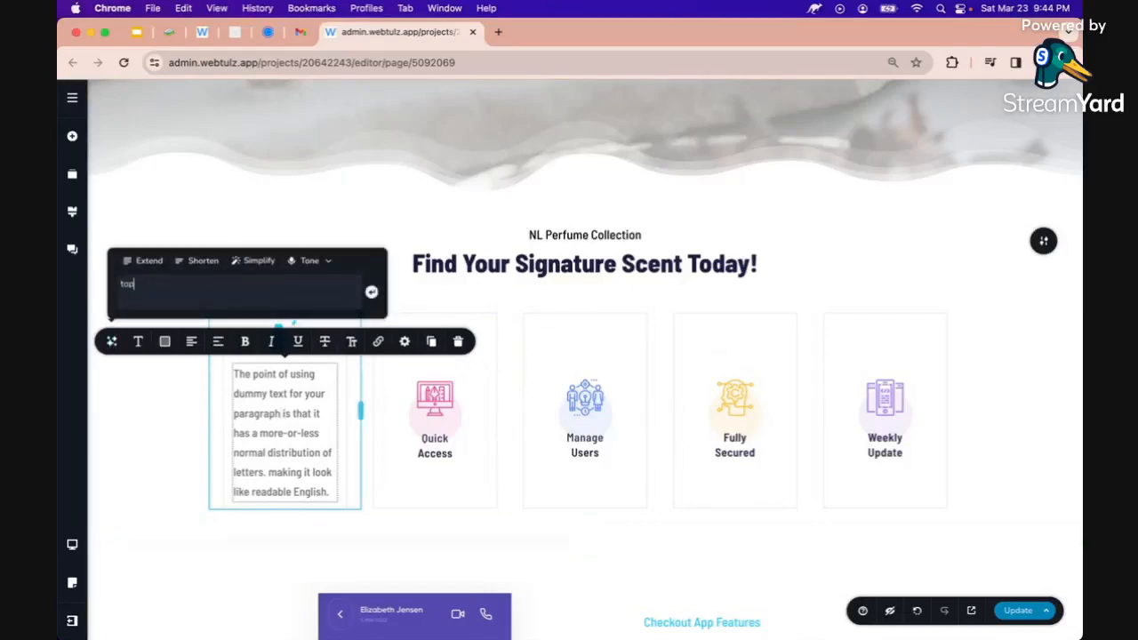
pyautogui.write(' 5 reasons why: NL Perfume')
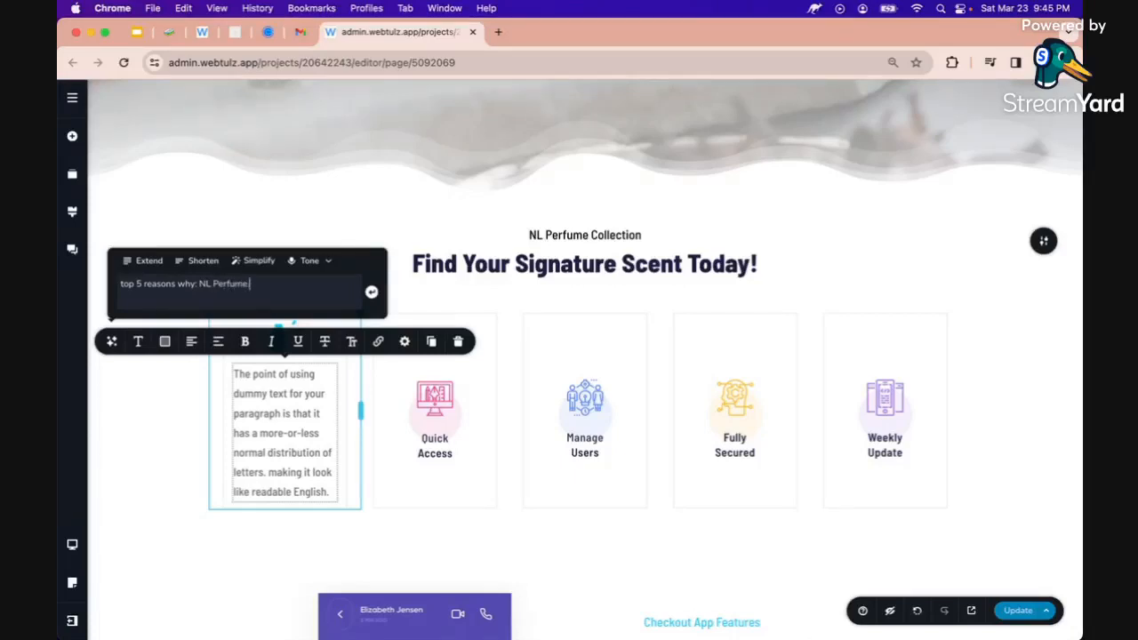
pyautogui.write('ollections')
pyautogui.press('super+a')
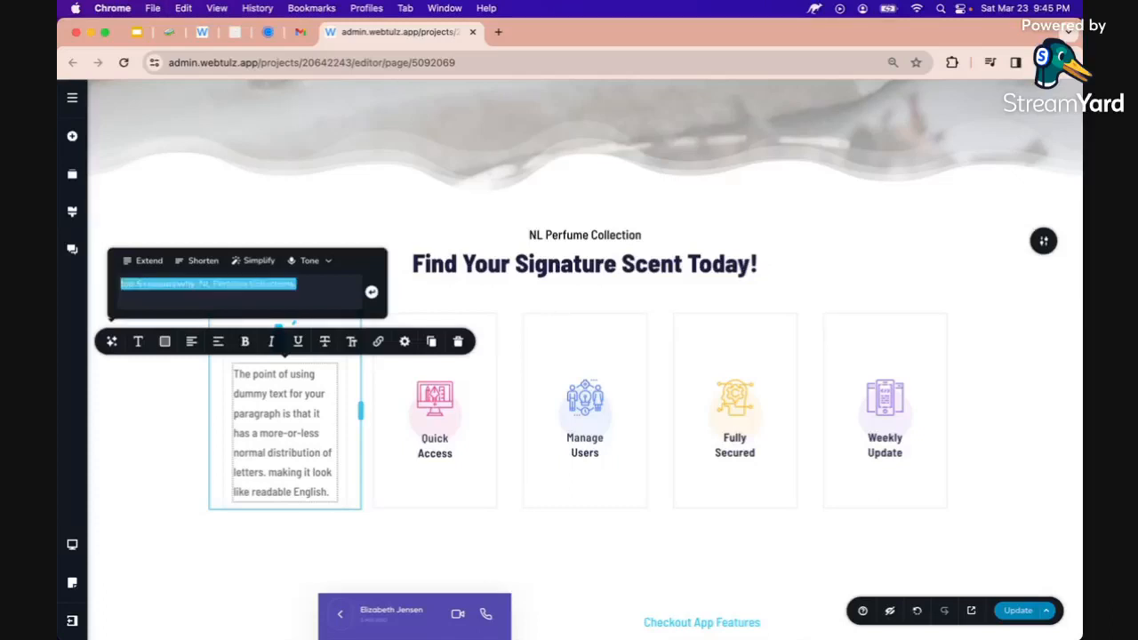
pyautogui.press('Return')
pyautogui.press('super+c')
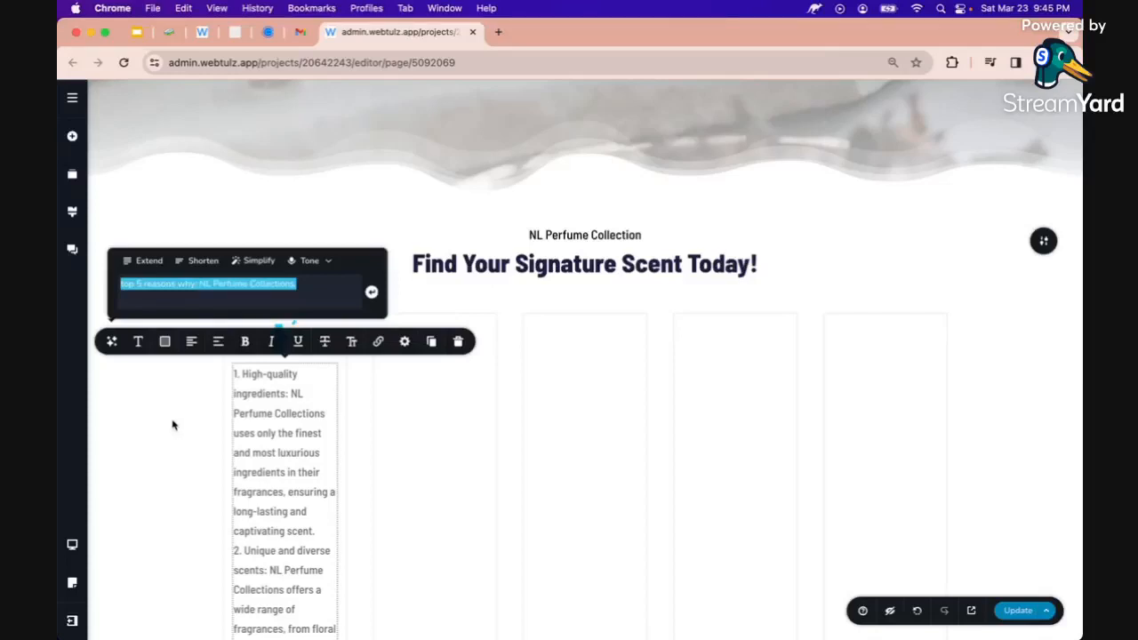
pyautogui.scroll(-5, 183, 424)
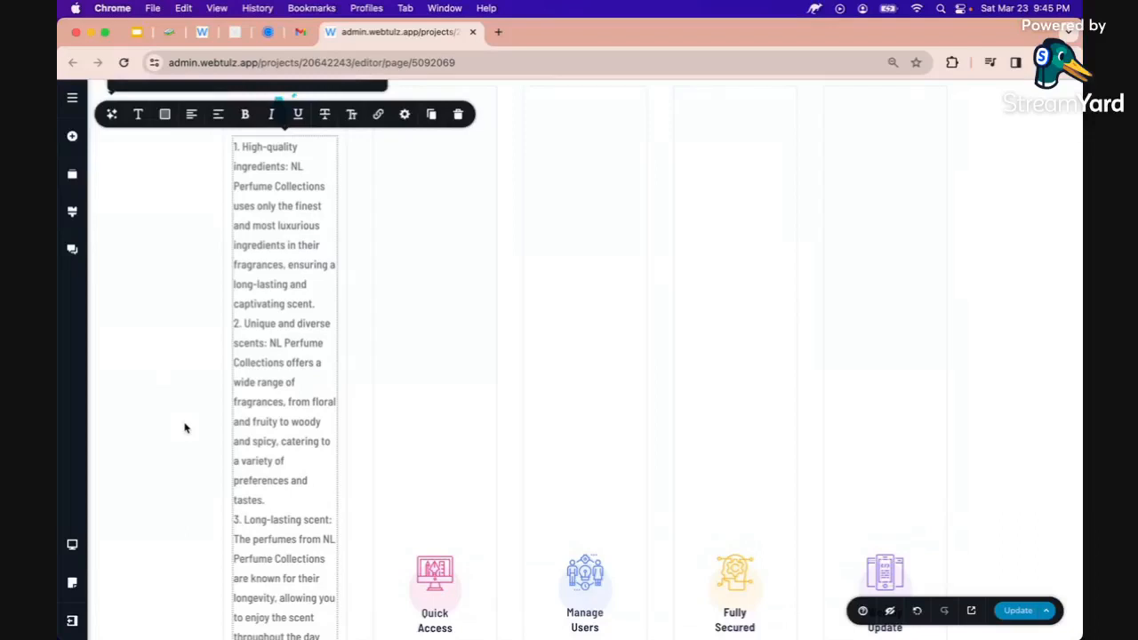
pyautogui.scroll(2, 292, 316)
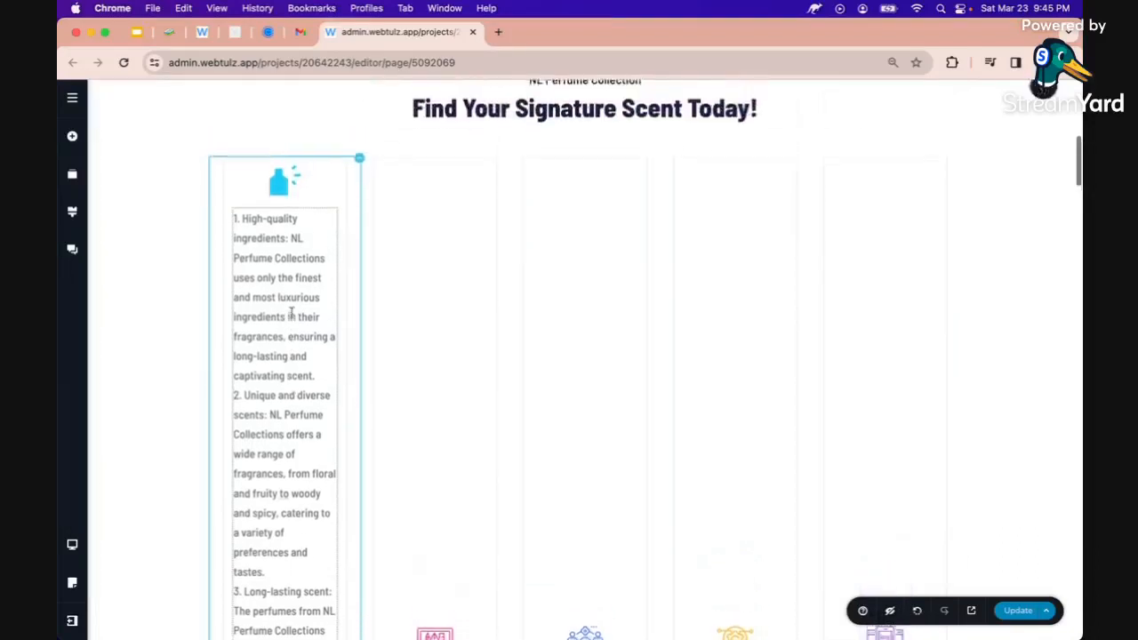
# Delete the empty, Manage Users and Fully Secured columns with the toolbar trash icon
pyautogui.click(358, 169)
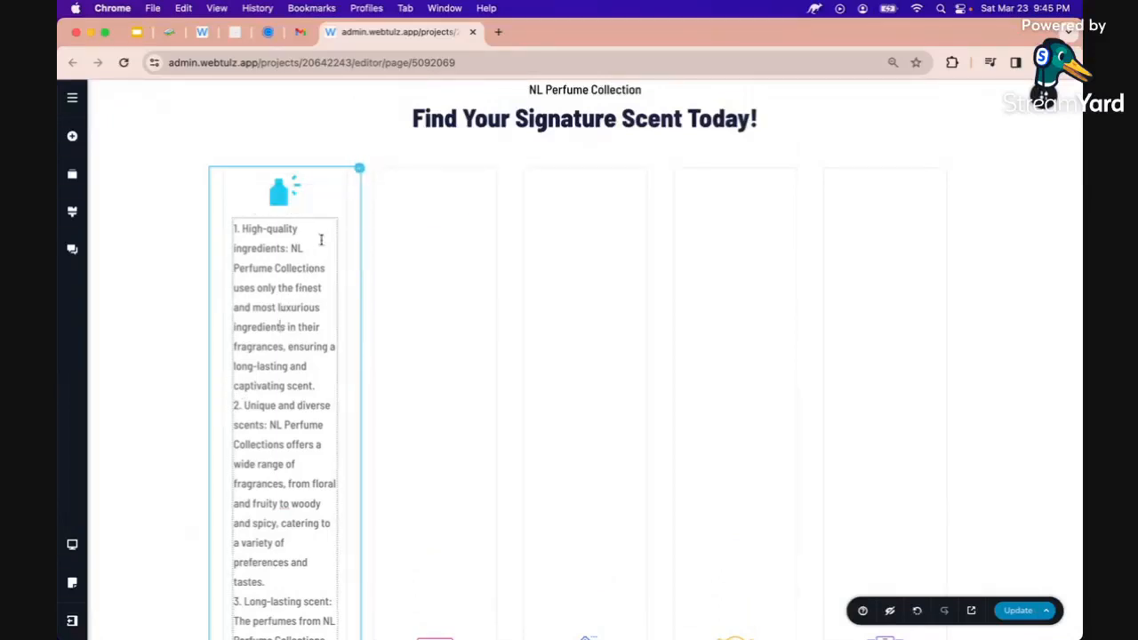
pyautogui.click(478, 329)
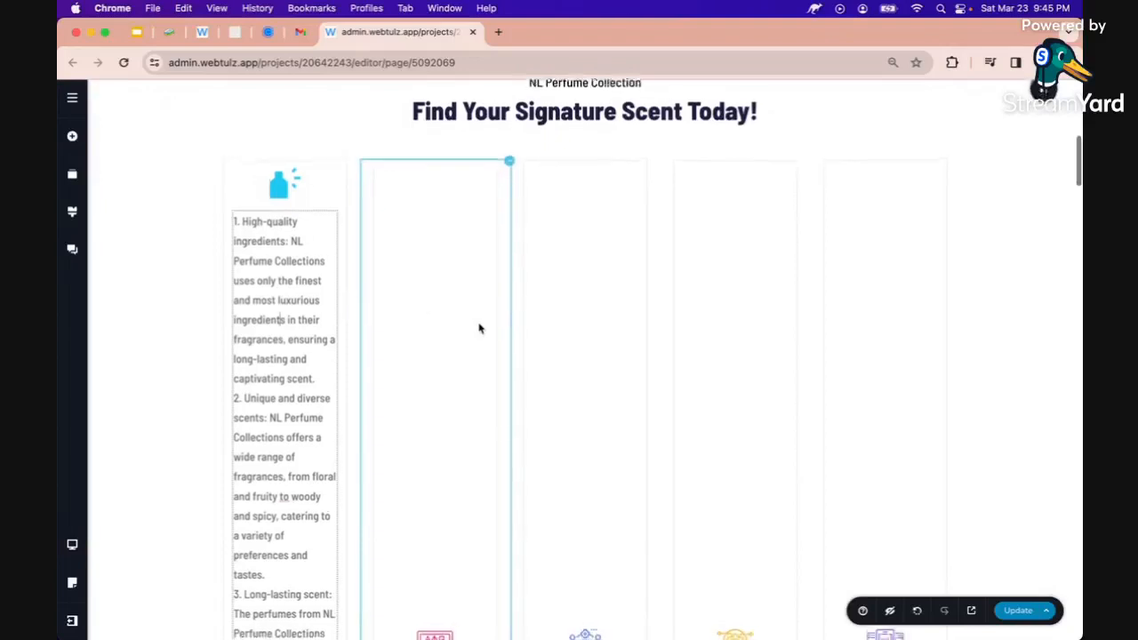
pyautogui.moveTo(507, 162)
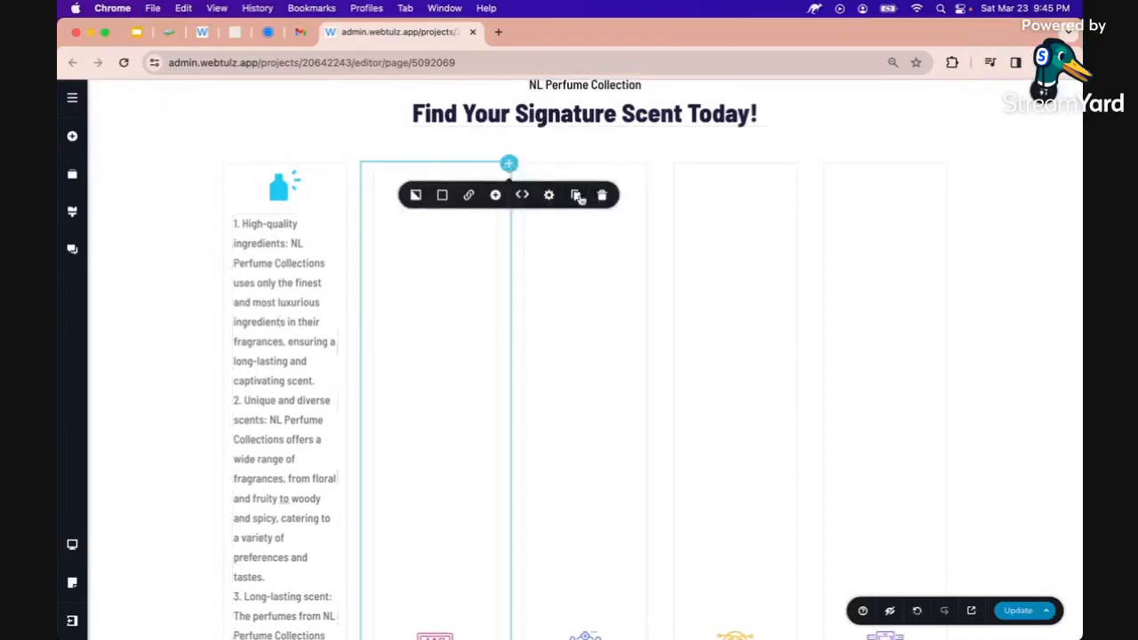
pyautogui.click(603, 195)
pyautogui.moveTo(583, 166)
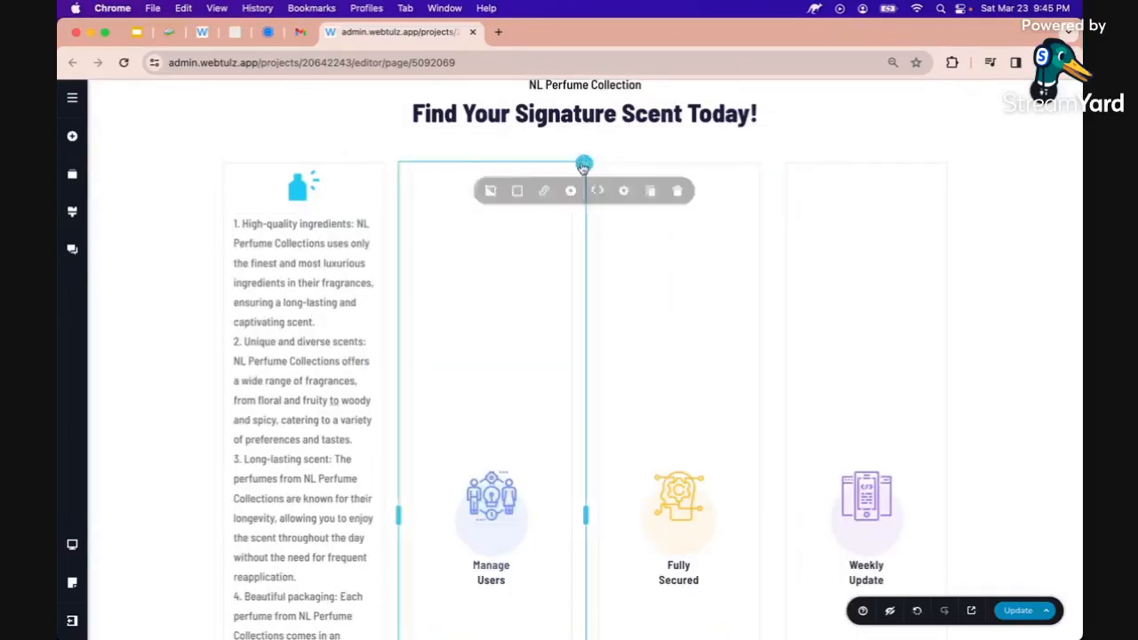
pyautogui.click(678, 191)
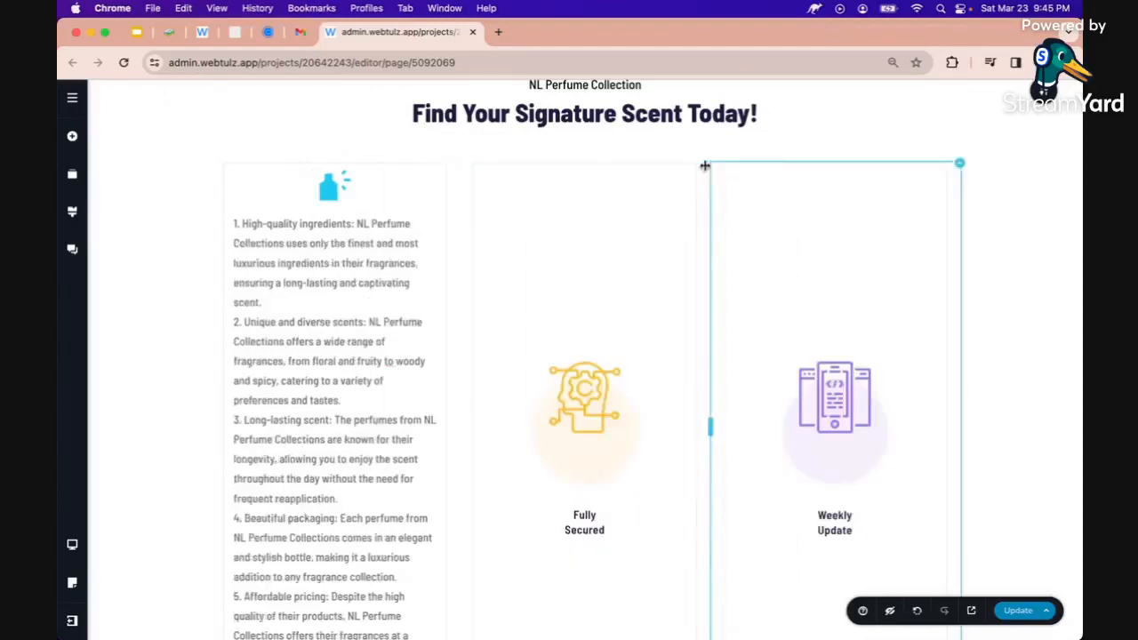
pyautogui.moveTo(709, 164)
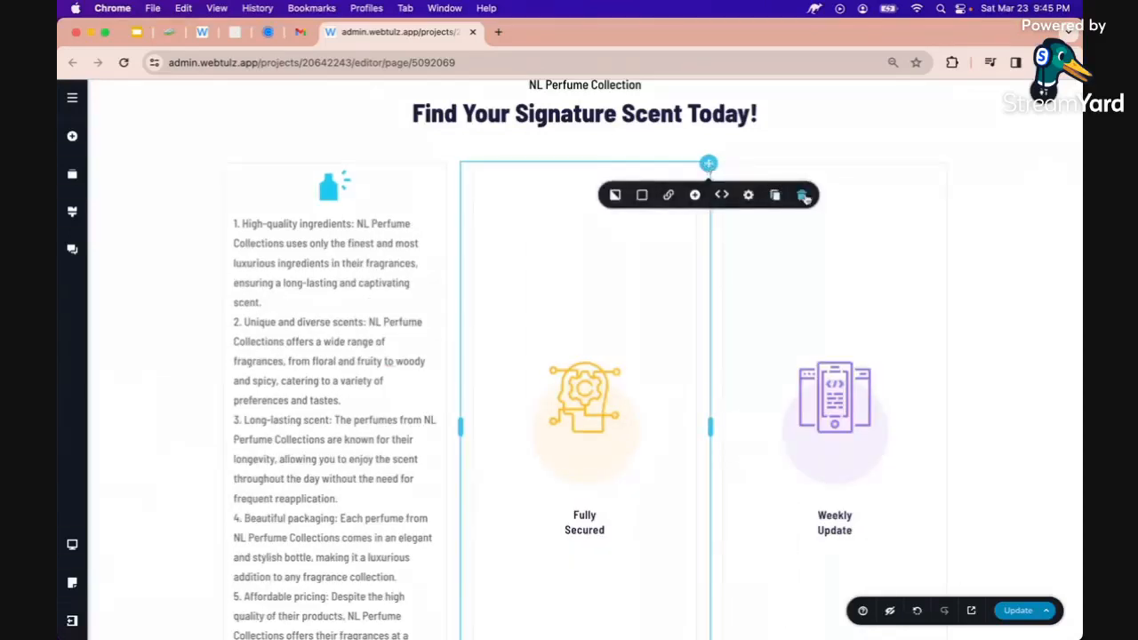
pyautogui.click(803, 195)
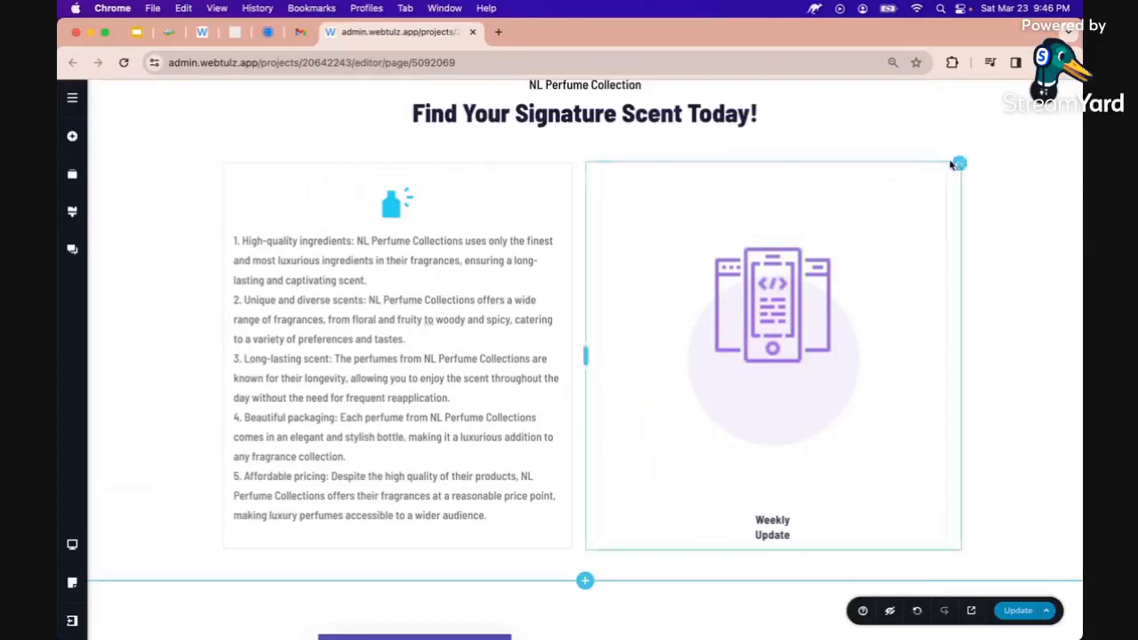
# Delete the Weekly Update column and duplicate the reasons text column
pyautogui.moveTo(957, 163)
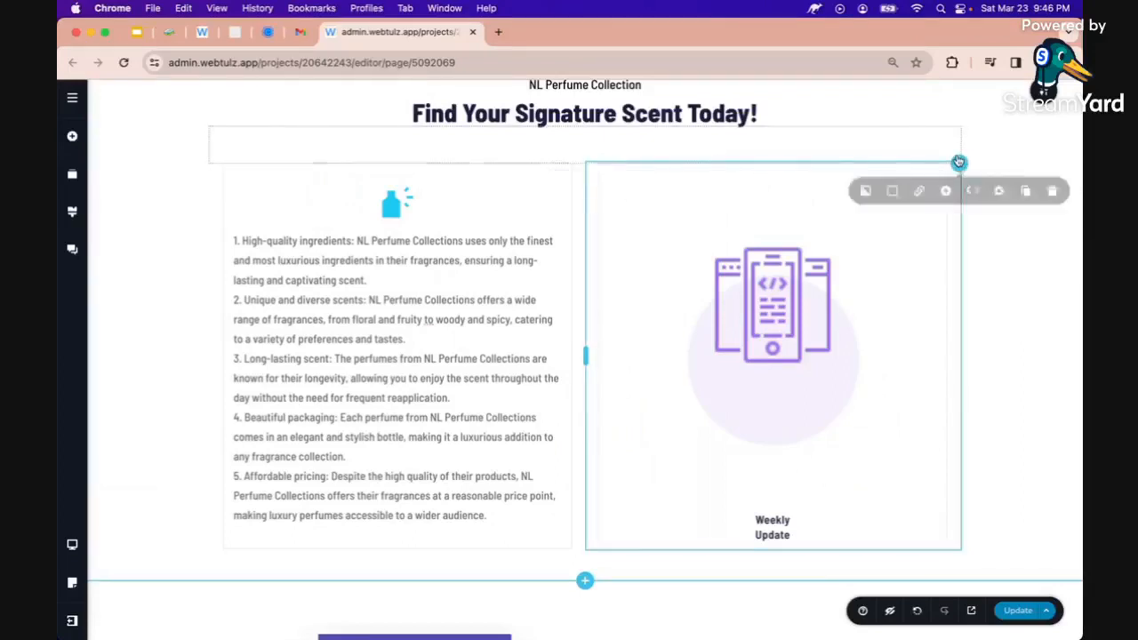
pyautogui.click(1051, 196)
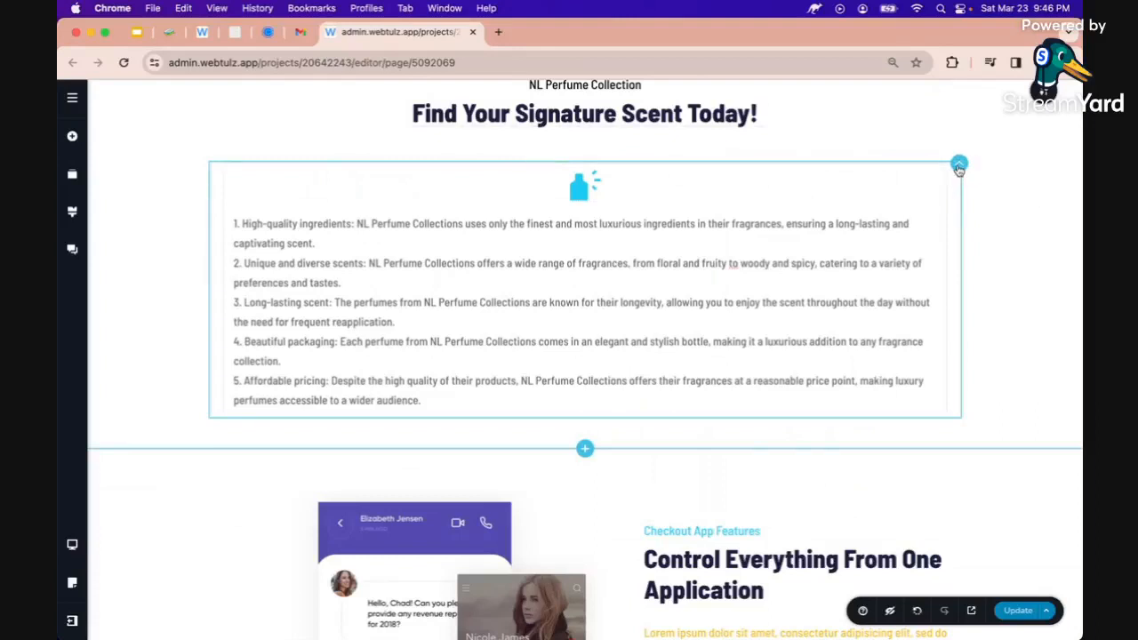
pyautogui.click(1022, 193)
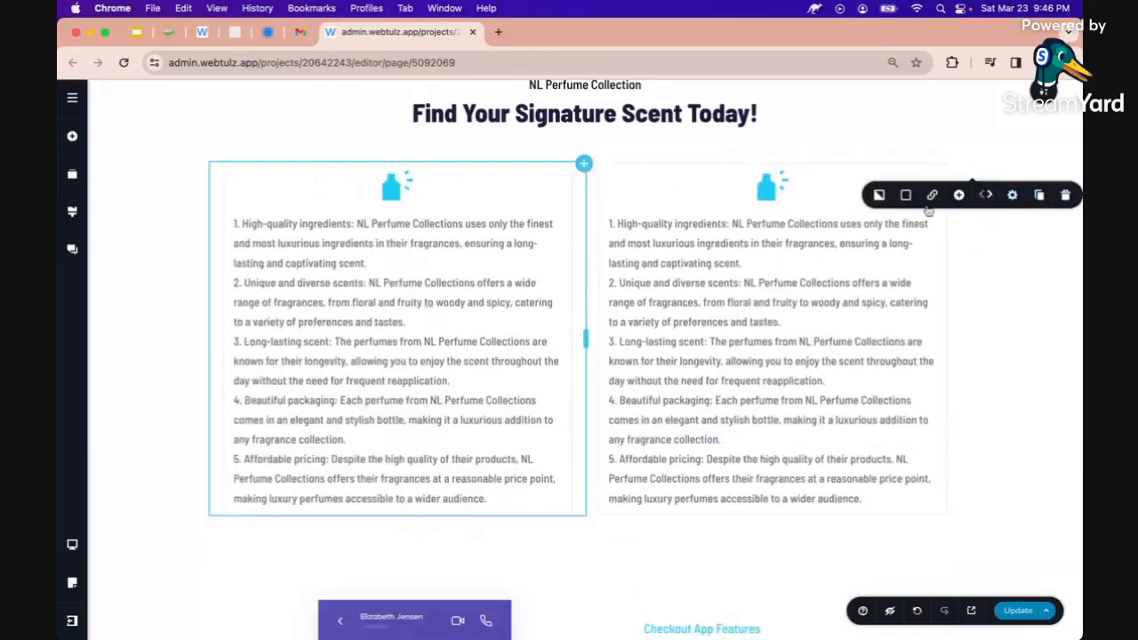
# Remove reason 1 from the copied column so it starts at 'Unique and diverse scents'
pyautogui.doubleClick(688, 283)
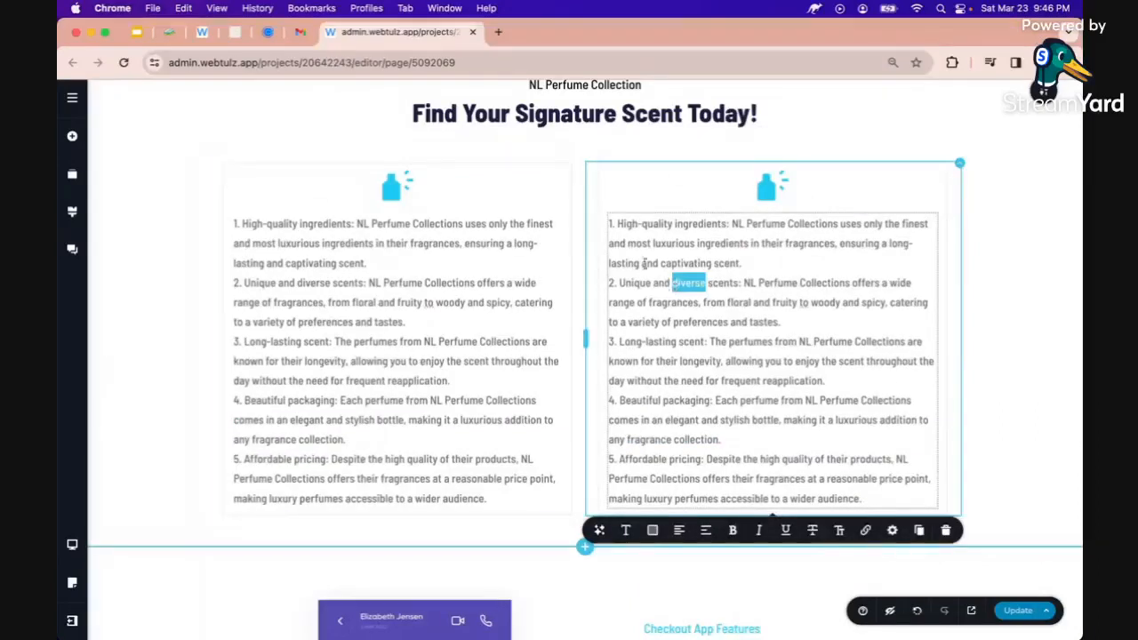
pyautogui.click(614, 223)
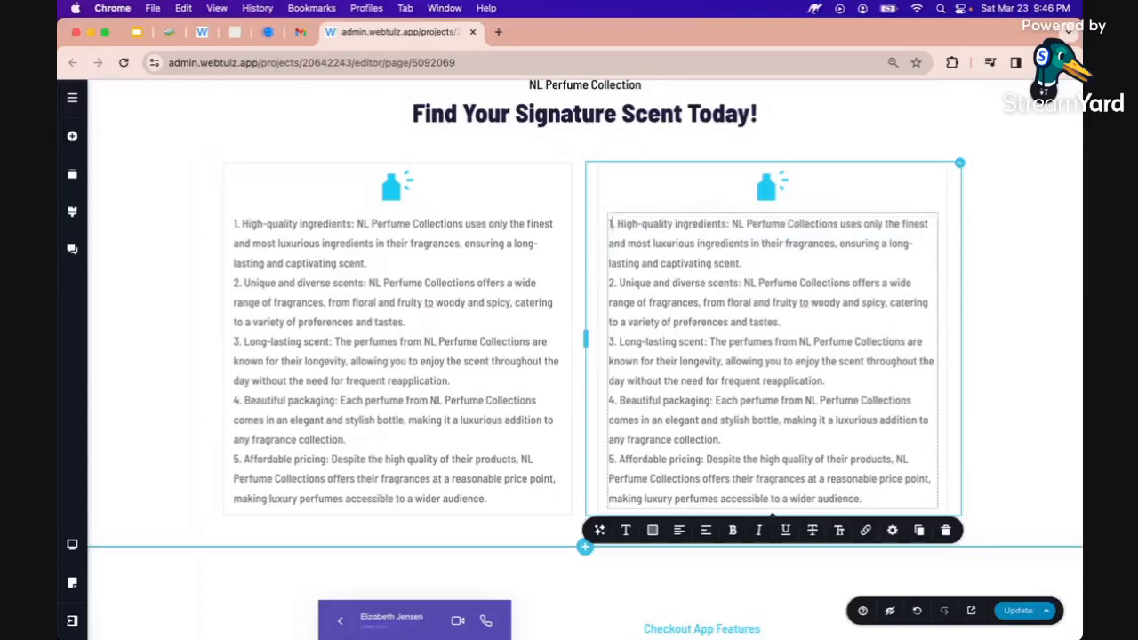
pyautogui.moveTo(609, 223); pyautogui.dragTo(744, 263)
pyautogui.press('BackSpace')
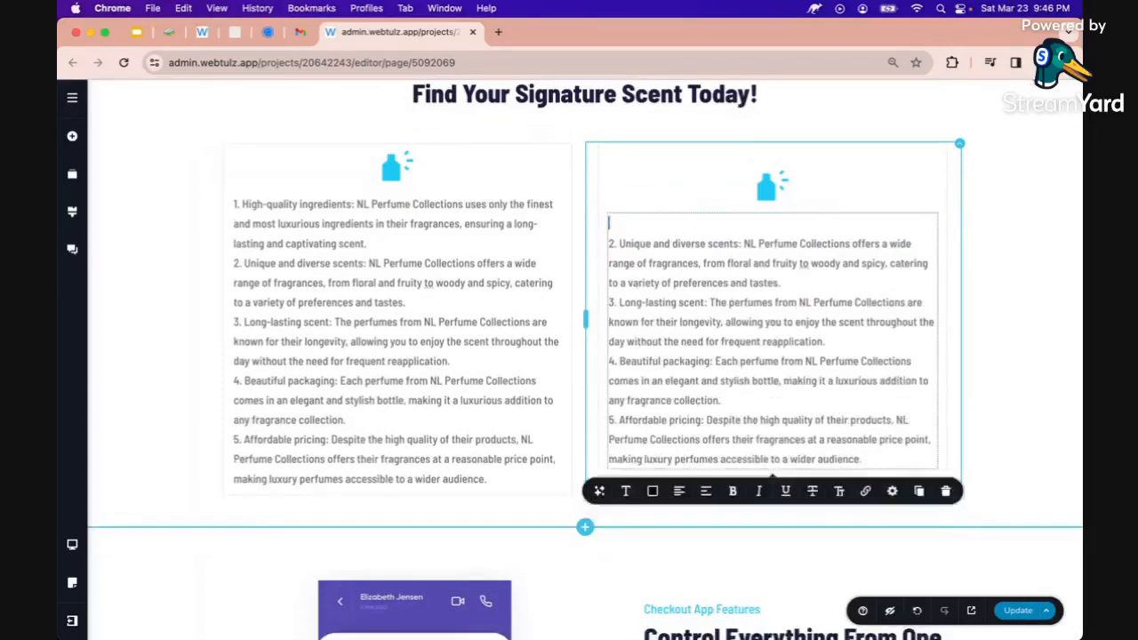
pyautogui.scroll(-1, 432, 228)
pyautogui.click(419, 233)
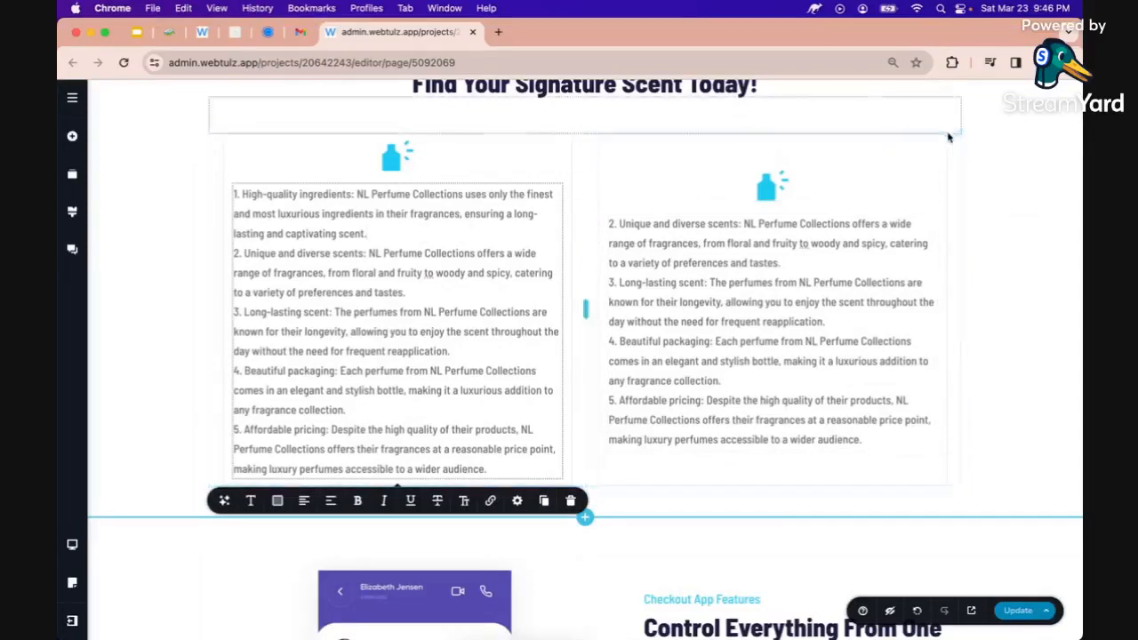
pyautogui.click(959, 141)
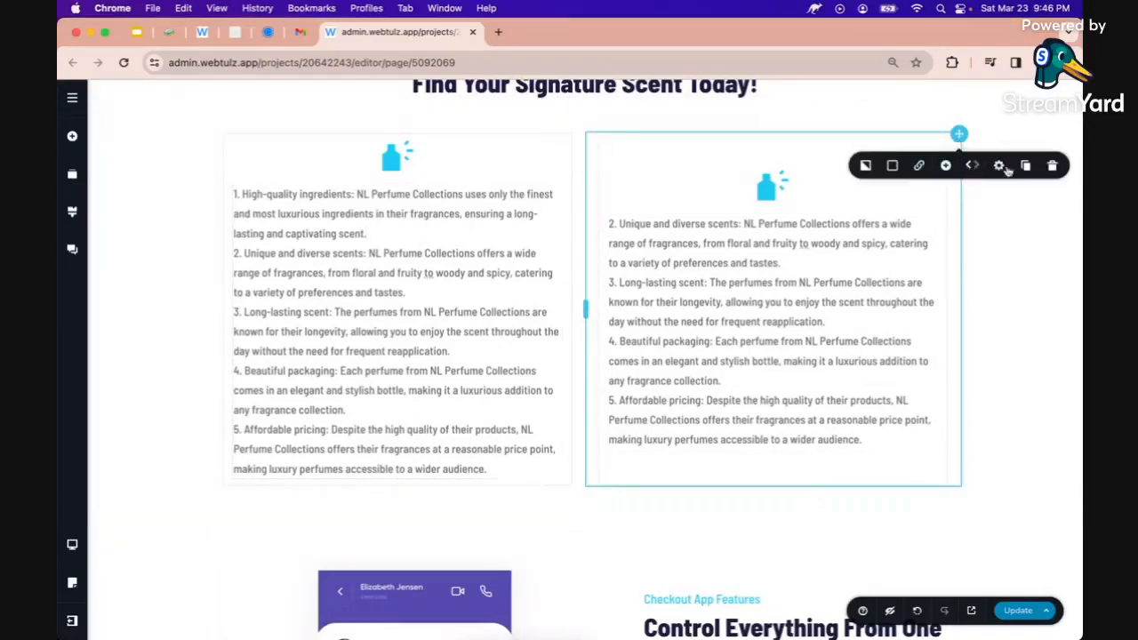
# Duplicate the right column into a third one and delete reasons 3 to 5 from it
pyautogui.click(1026, 166)
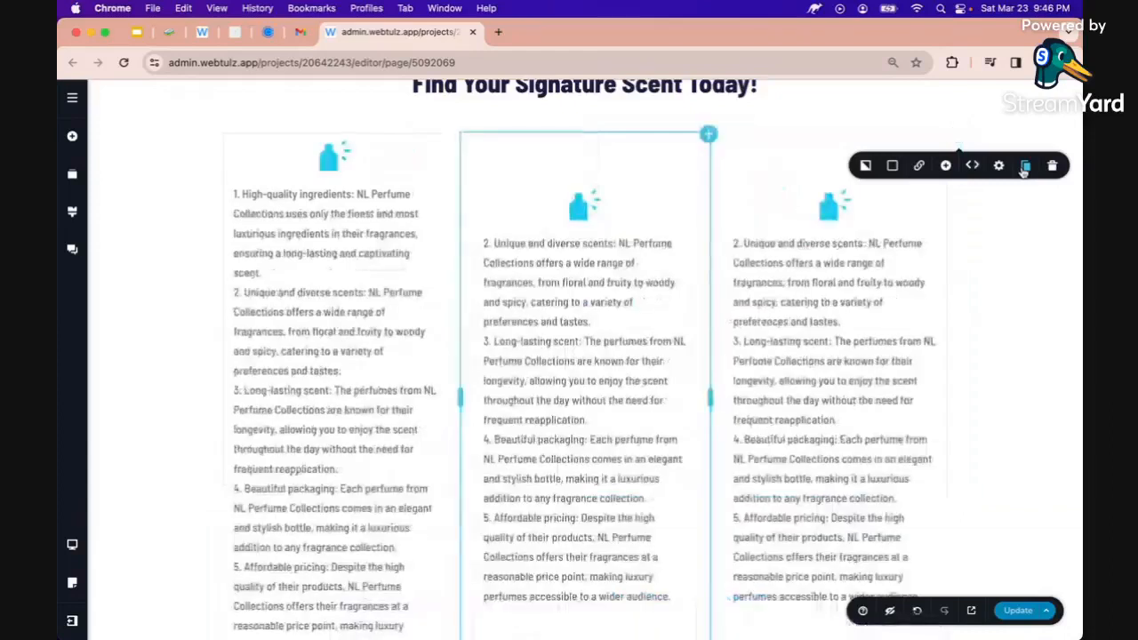
pyautogui.click(752, 336)
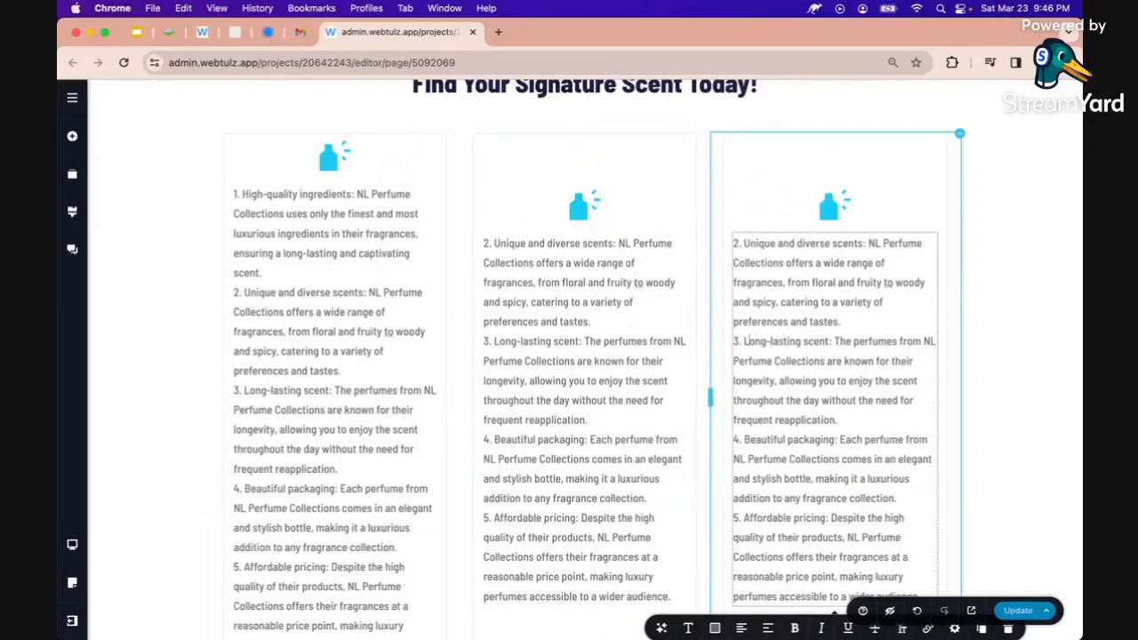
pyautogui.scroll(-2, 790, 382)
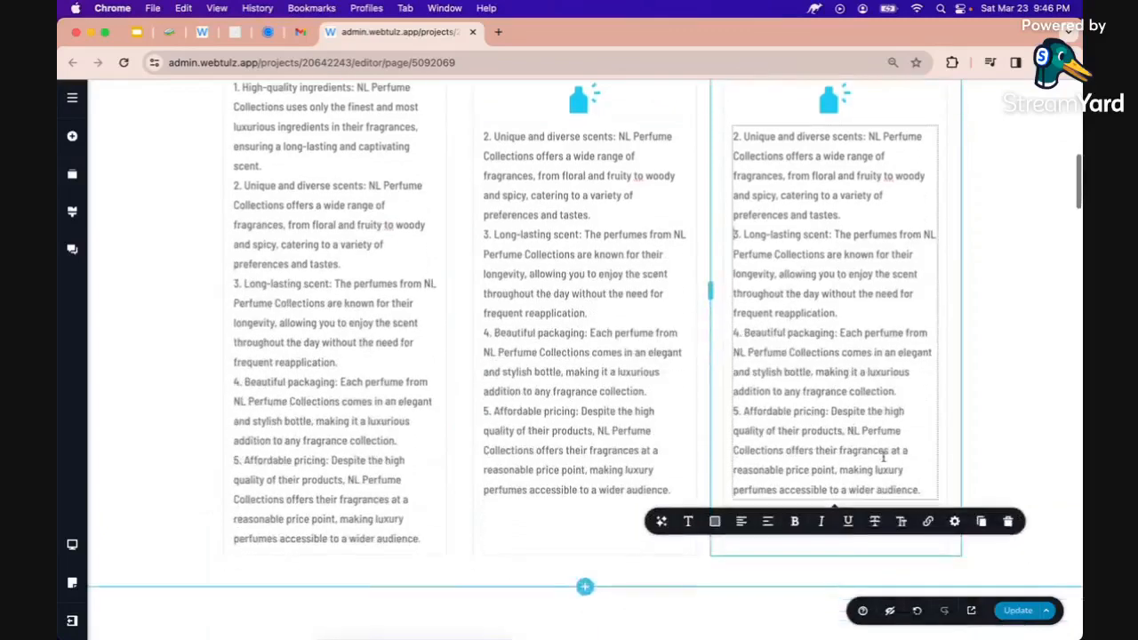
pyautogui.keyDown('shift'); pyautogui.click(923, 491); pyautogui.keyUp('shift')
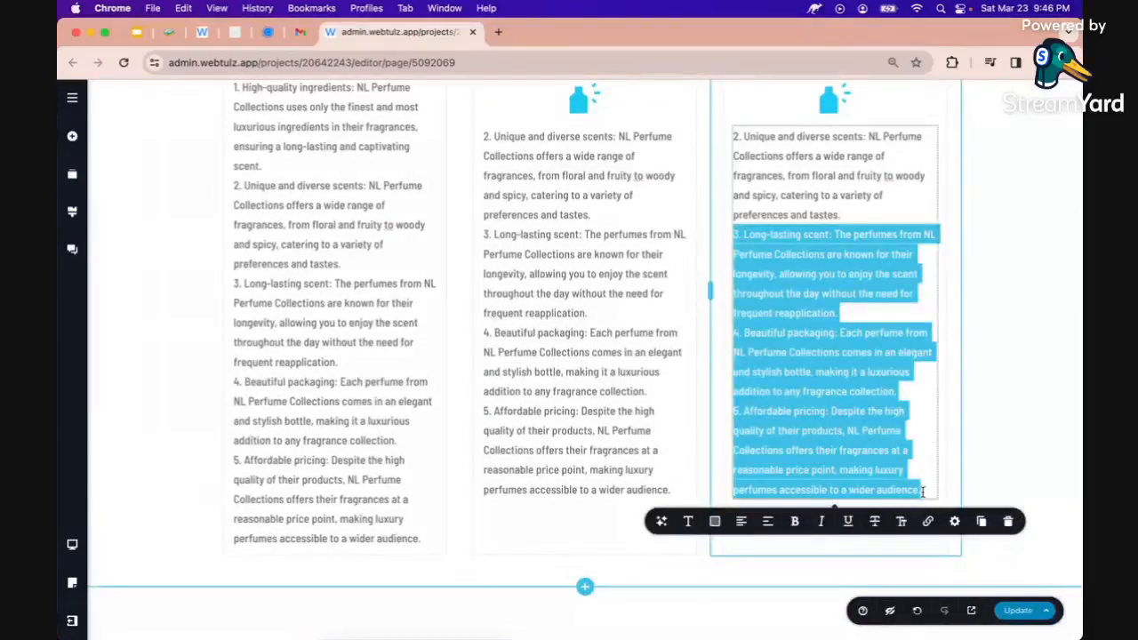
pyautogui.press('BackSpace')
pyautogui.scroll(-3, 923, 490)
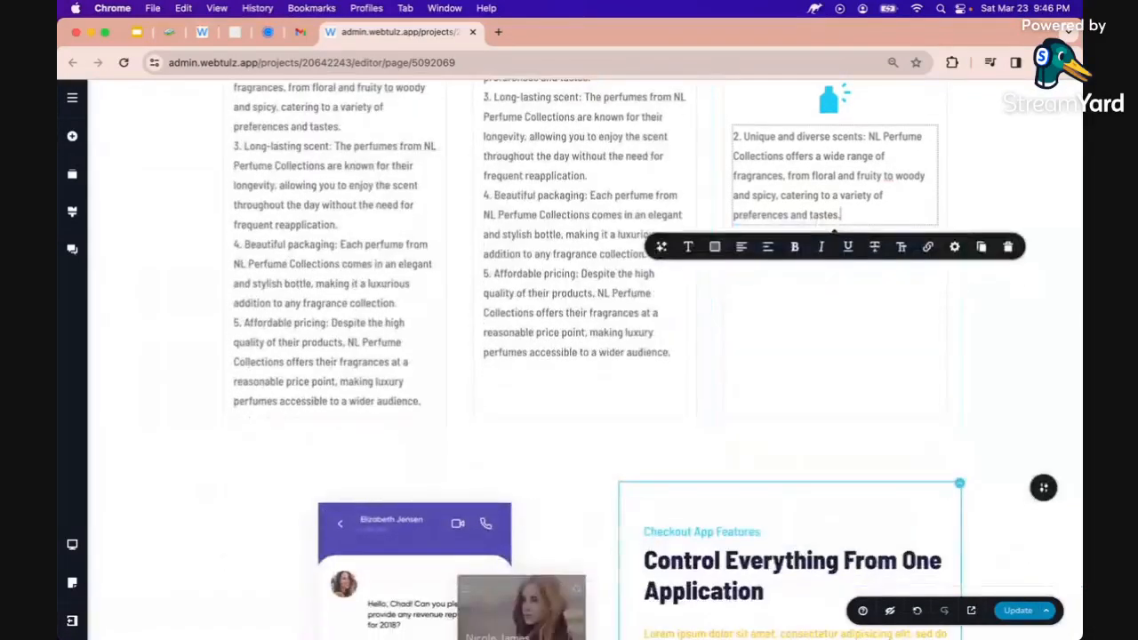
pyautogui.scroll(5, 843, 466)
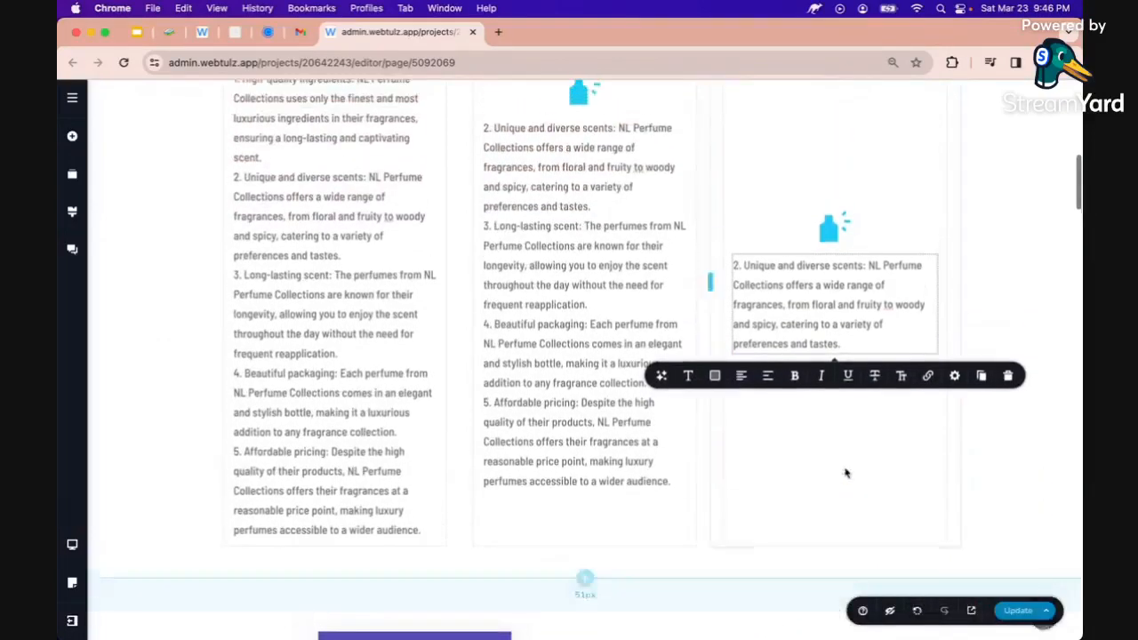
# Delete reasons 2, 4 and 5 from the middle column, leaving only 'Long-lasting scent'
pyautogui.click(604, 246)
pyautogui.tripleClick(567, 242)
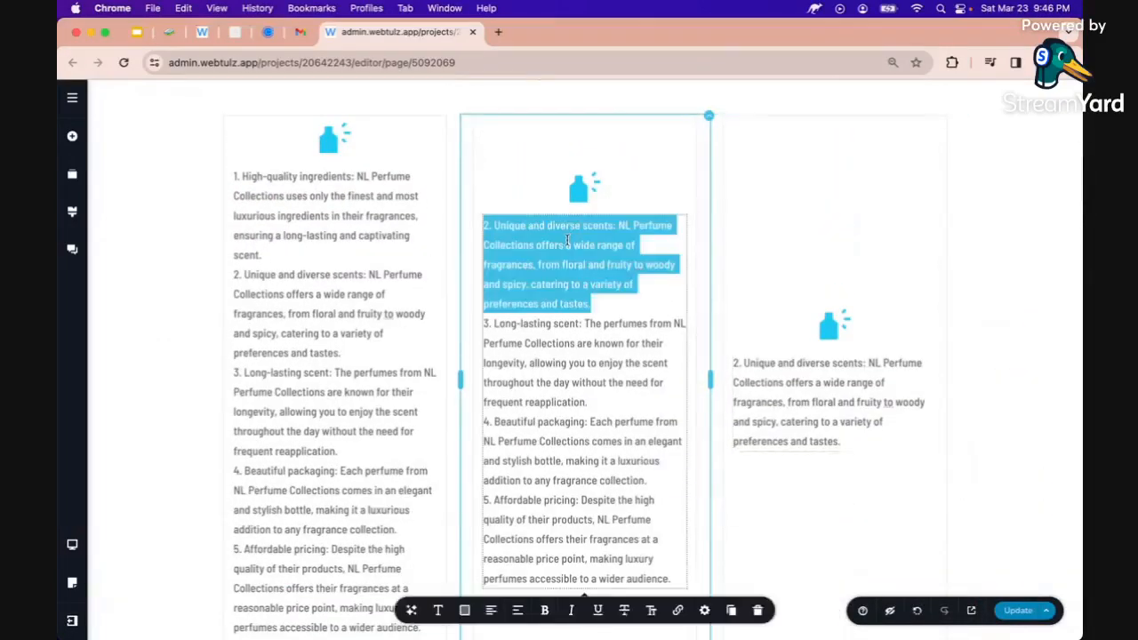
pyautogui.press('BackSpace')
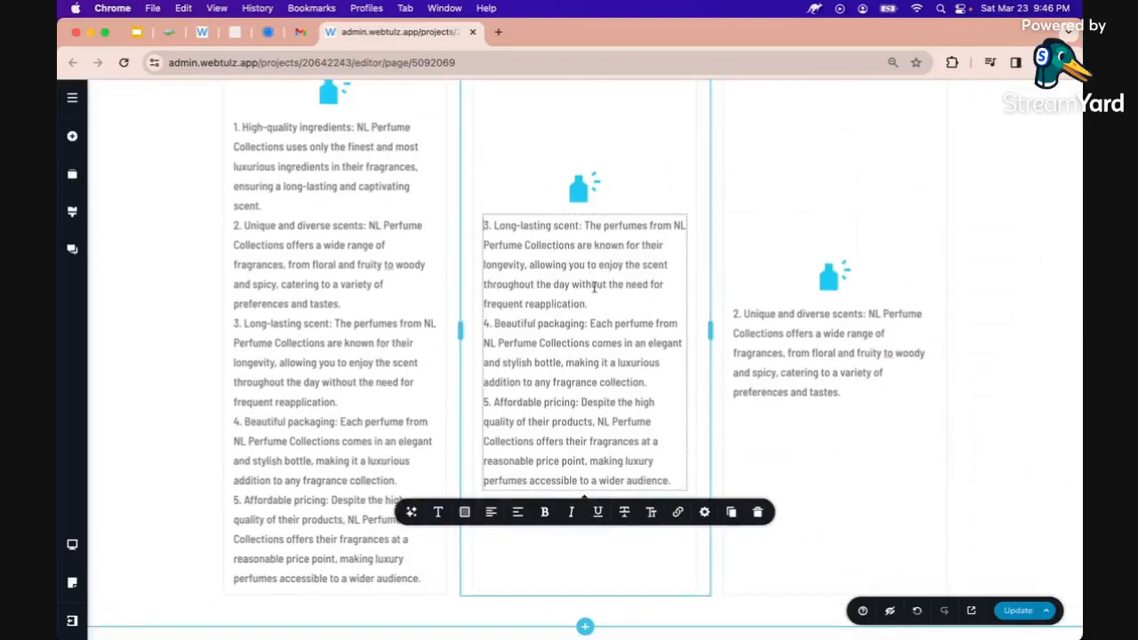
pyautogui.scroll(1, 593, 287)
pyautogui.moveTo(595, 348); pyautogui.dragTo(671, 525)
pyautogui.press('BackSpace')
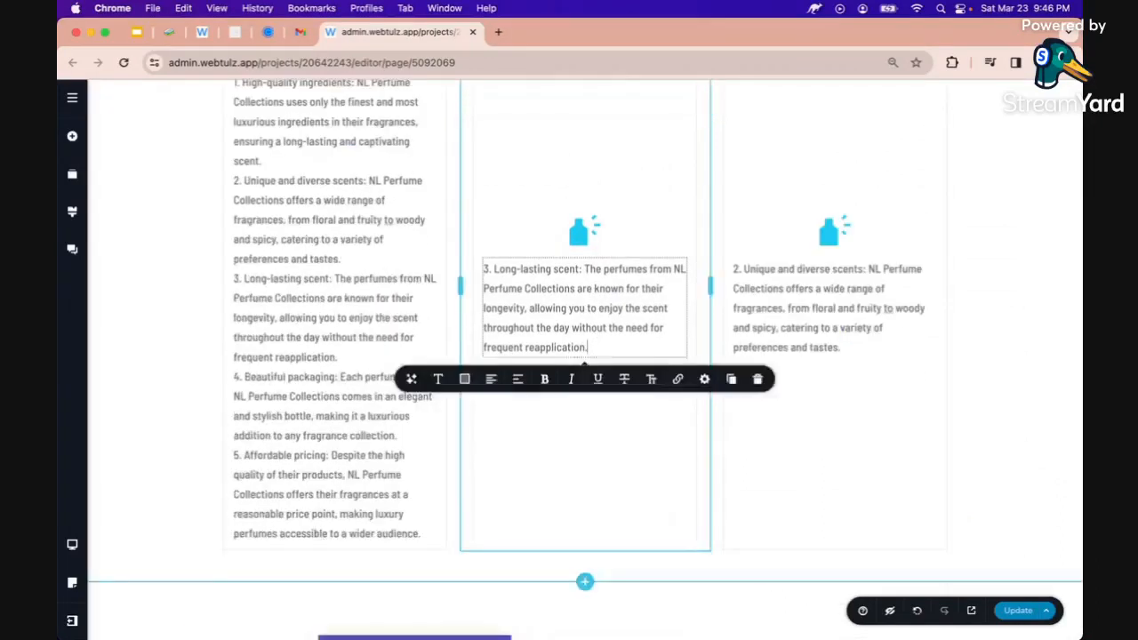
pyautogui.scroll(3, 584, 386)
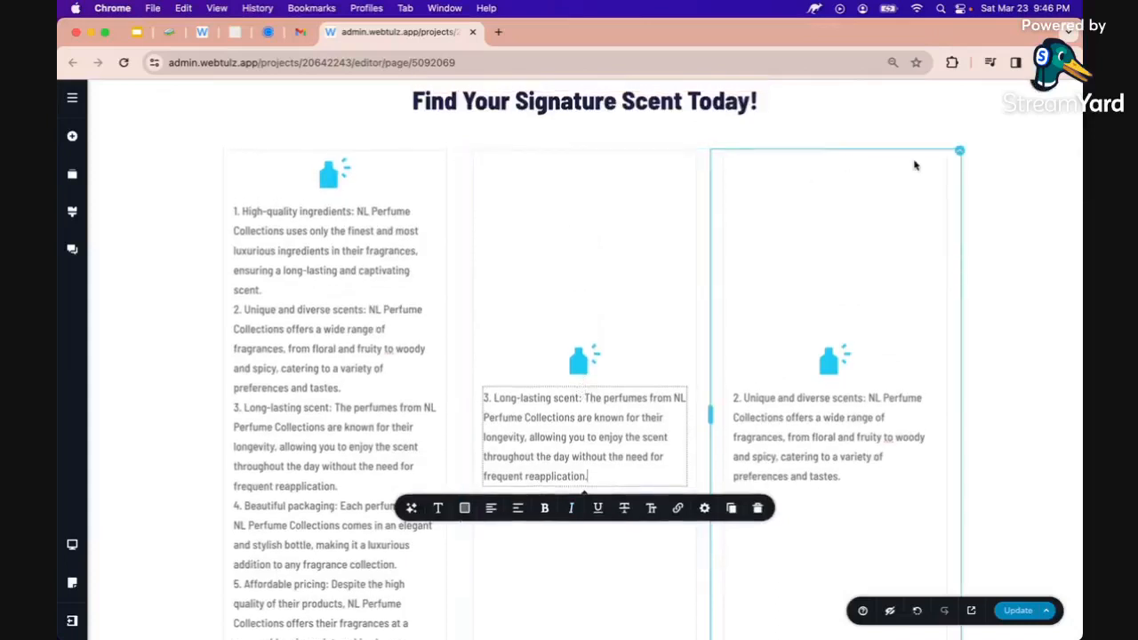
pyautogui.click(958, 153)
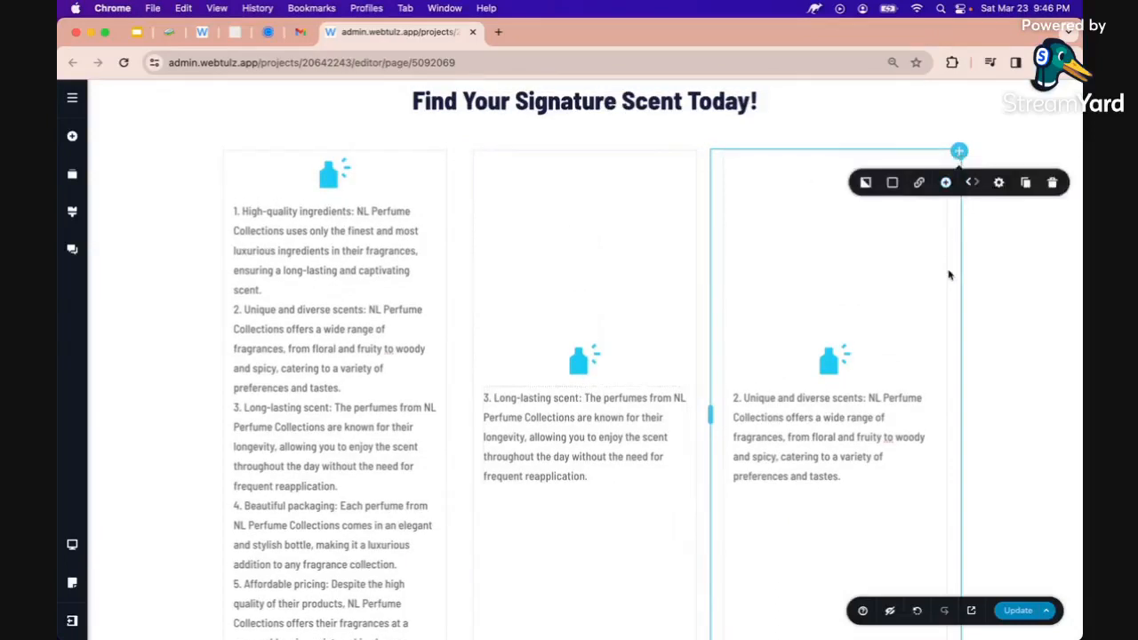
# Swap the third column with the middle one and duplicate it into a fourth column
pyautogui.click(970, 184)
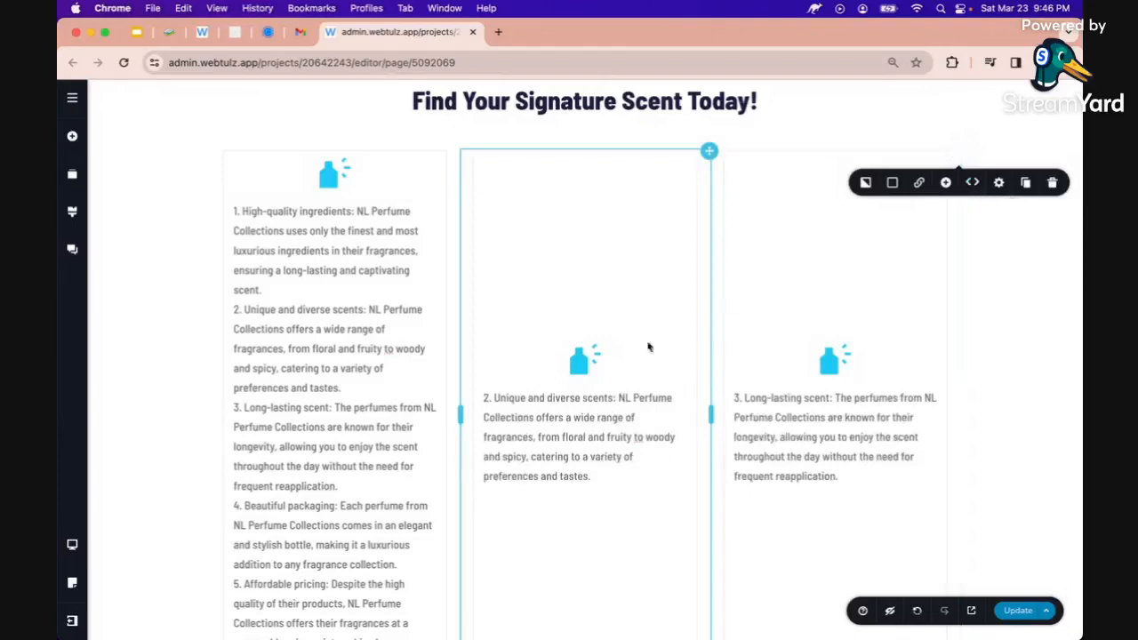
pyautogui.scroll(1, 427, 313)
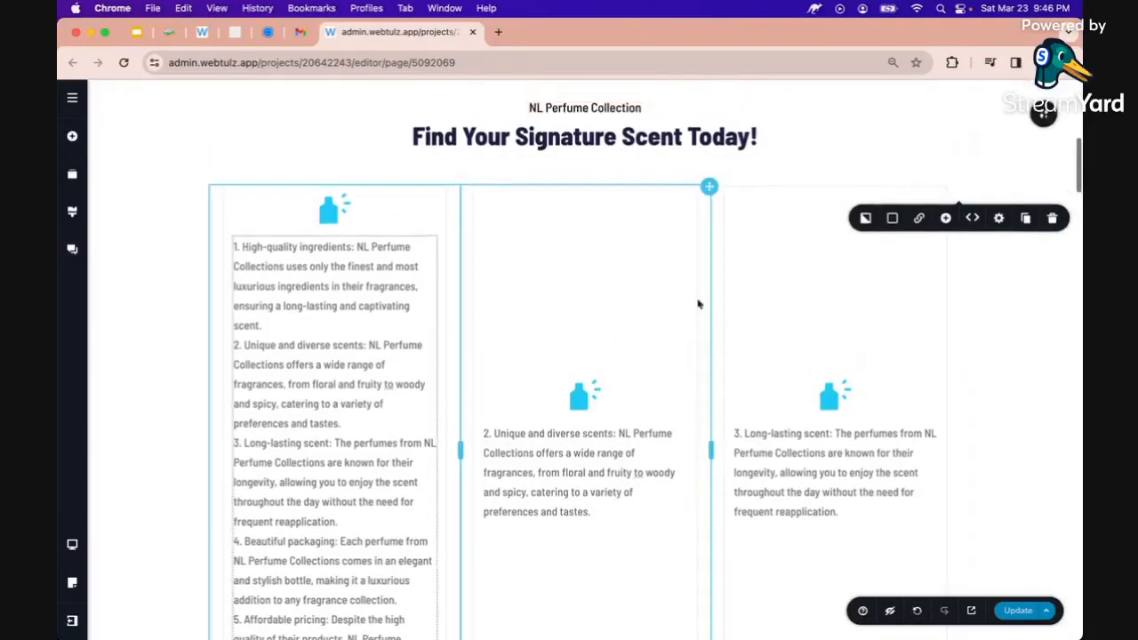
pyautogui.click(918, 215)
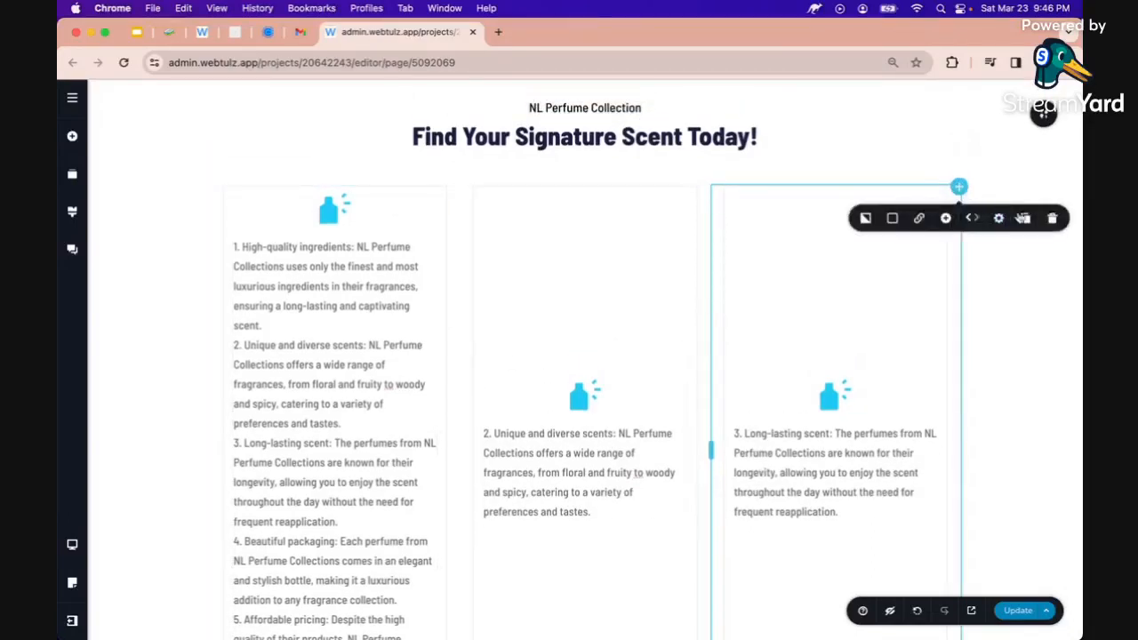
pyautogui.click(1026, 219)
pyautogui.scroll(-2, 798, 343)
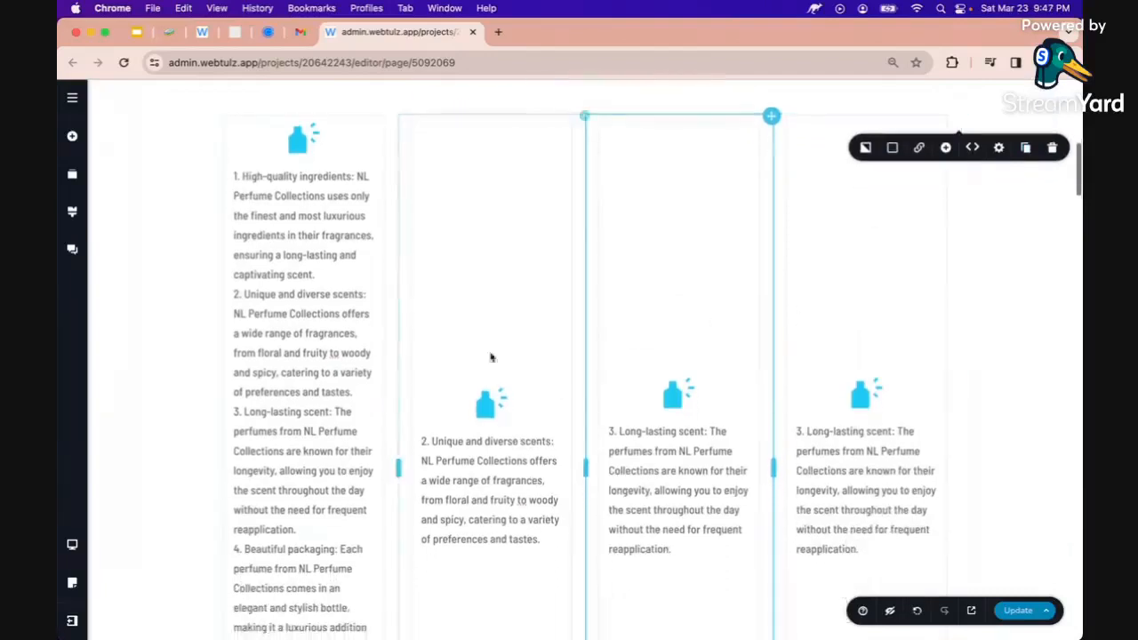
pyautogui.click(260, 398)
# Replace the fourth column's text with the '4. Beautiful packaging' reason from column one
pyautogui.scroll(-2, 259, 396)
pyautogui.scroll(-3, 249, 293)
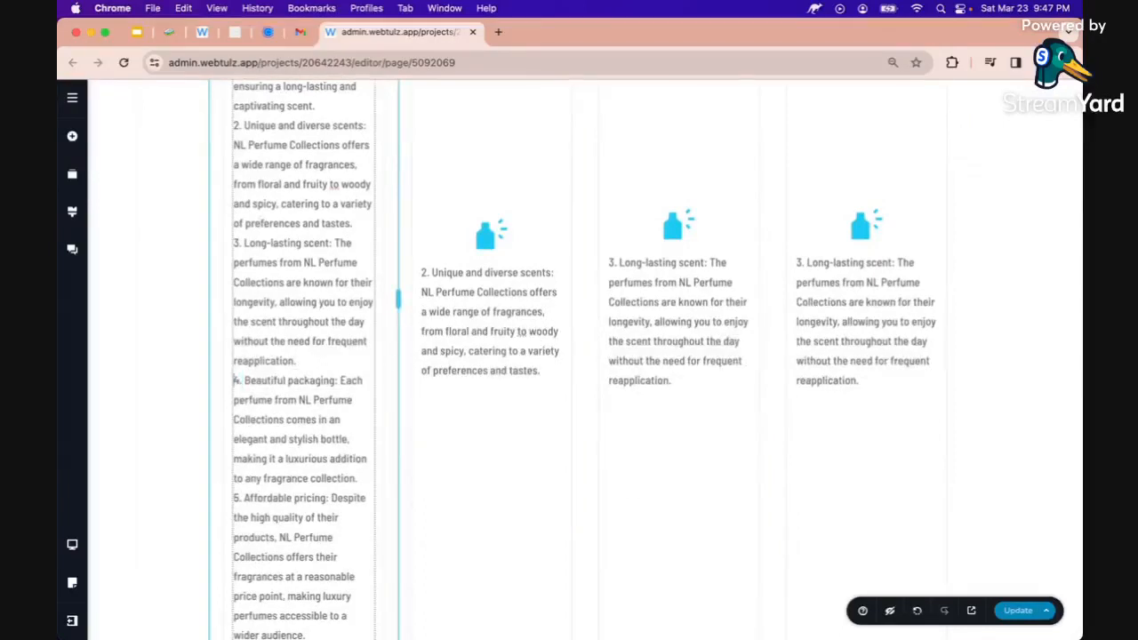
pyautogui.moveTo(237, 380); pyautogui.dragTo(357, 479)
pyautogui.hotkey('ctrl', 'c')
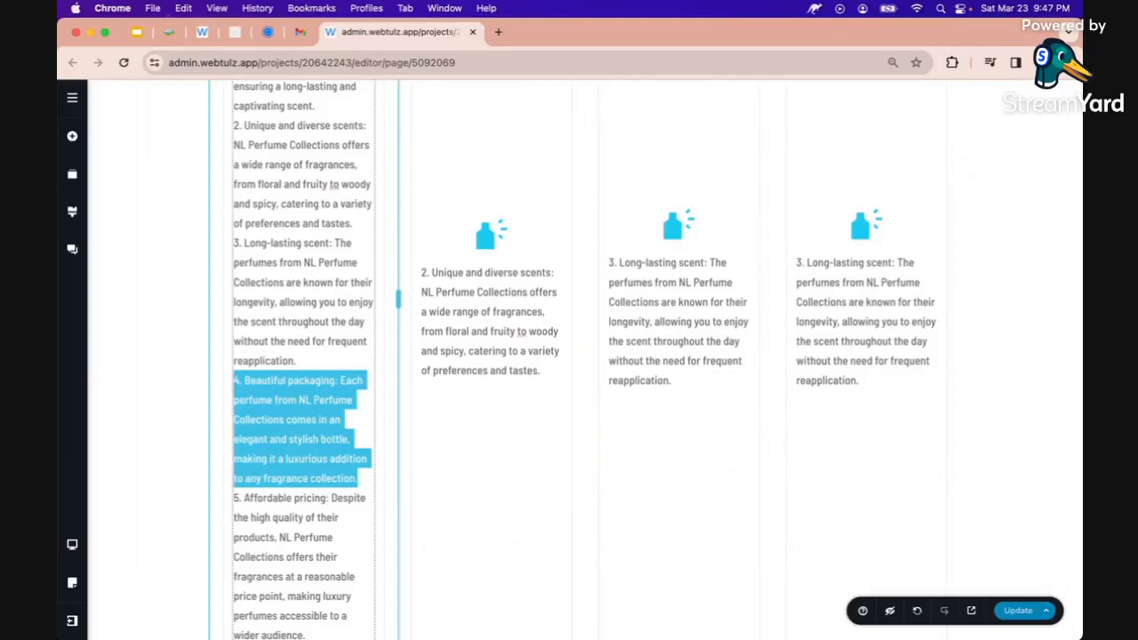
pyautogui.tripleClick(809, 315)
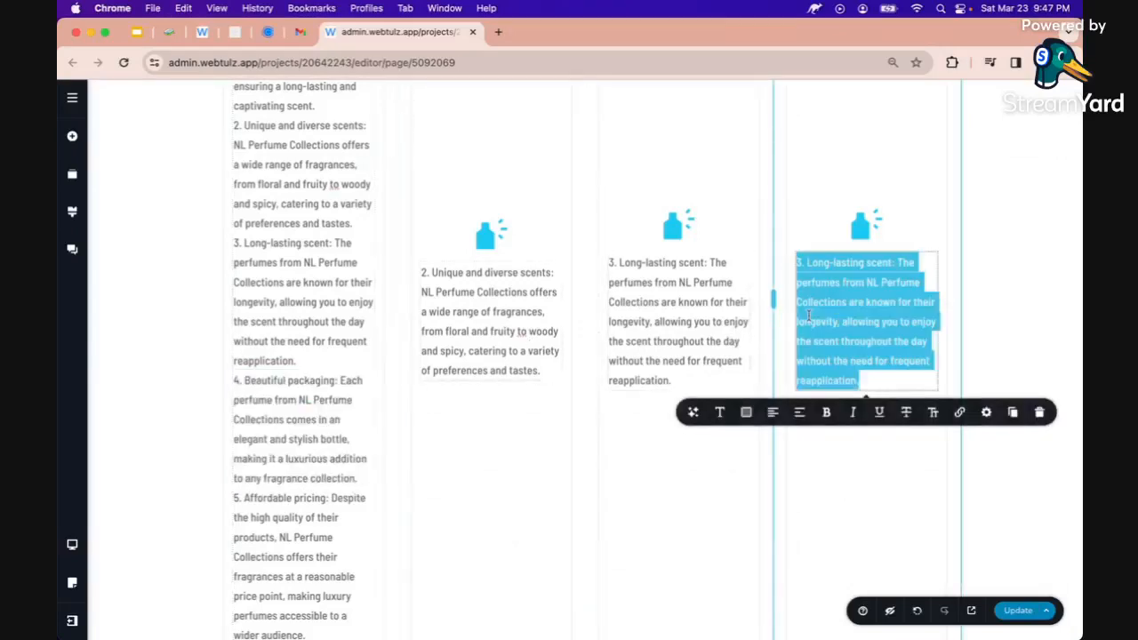
pyautogui.hotkey('ctrl', 'v')
pyautogui.scroll(-1, 809, 315)
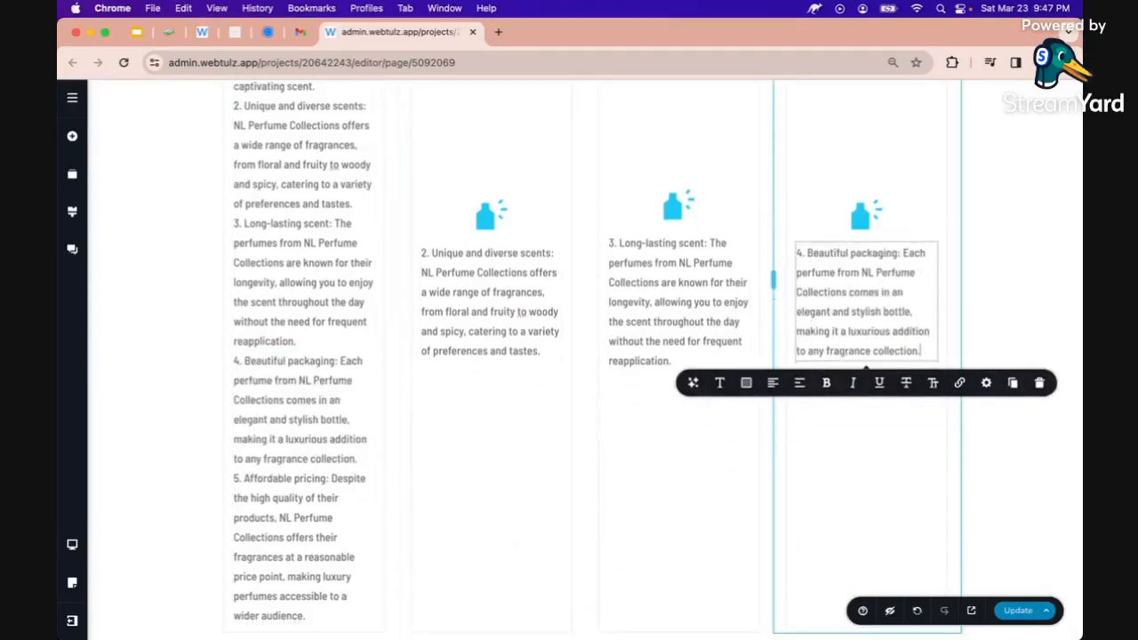
pyautogui.scroll(6, 807, 338)
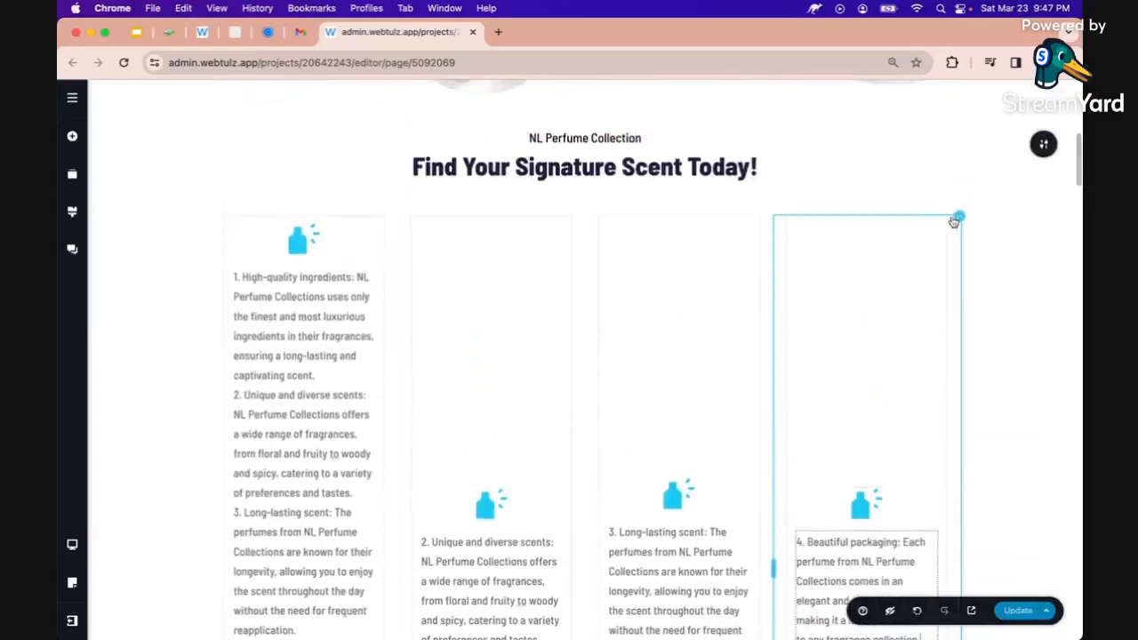
# Duplicate the fourth column and fill the fifth with the '5. Affordable pricing' reason
pyautogui.click(954, 221)
pyautogui.click(1026, 251)
pyautogui.scroll(-3, 873, 330)
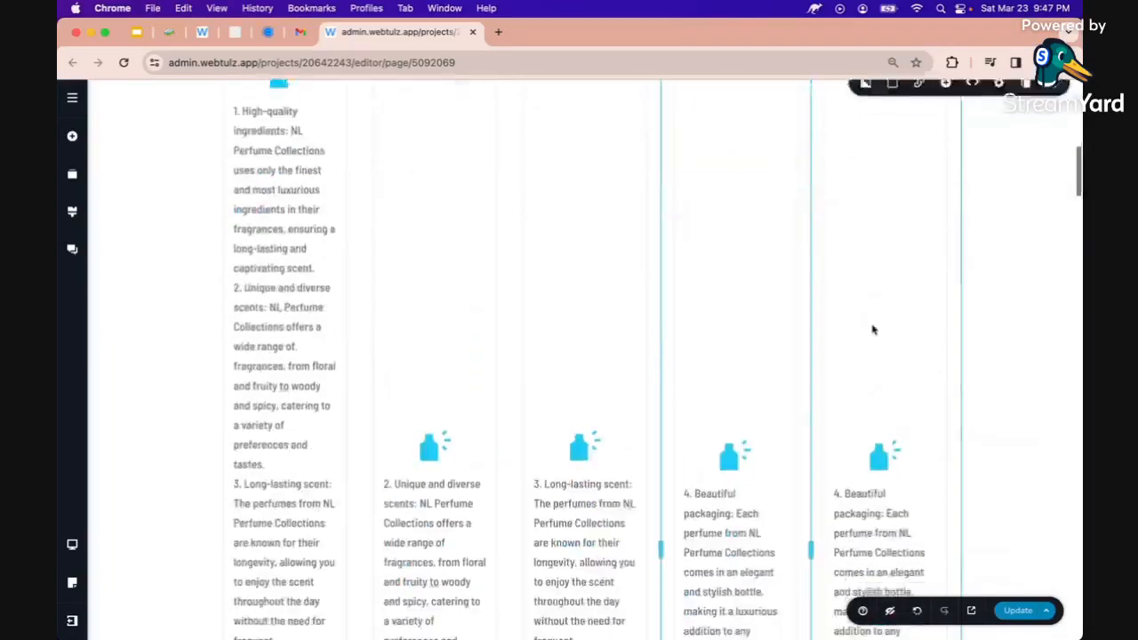
pyautogui.scroll(-3, 872, 330)
pyautogui.scroll(-3, 332, 465)
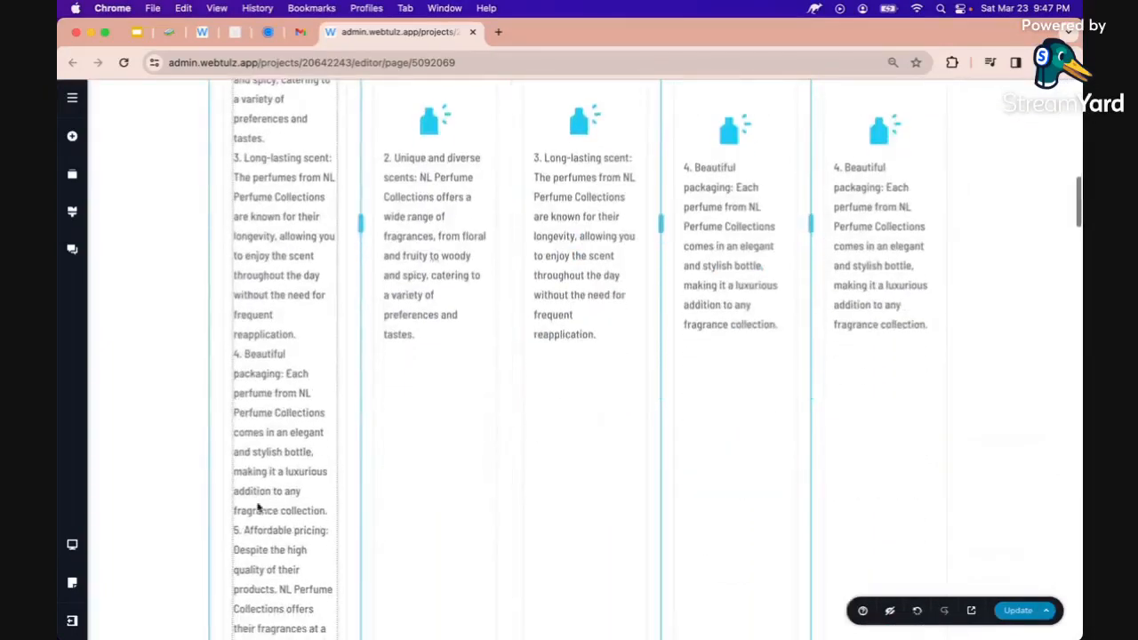
pyautogui.tripleClick(248, 532)
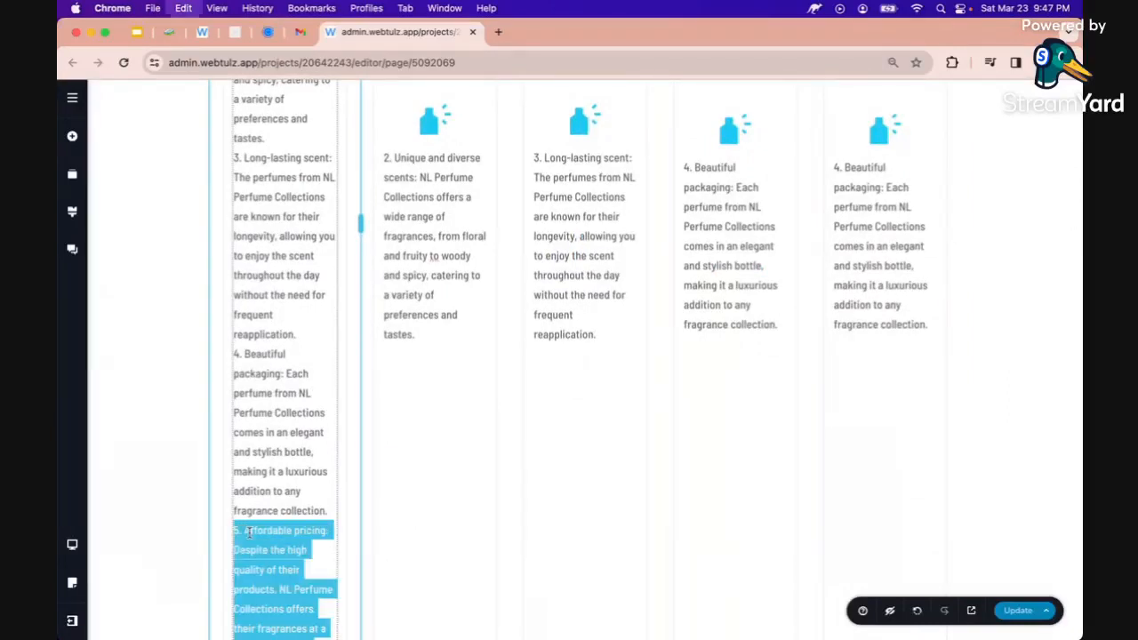
pyautogui.tripleClick(854, 276)
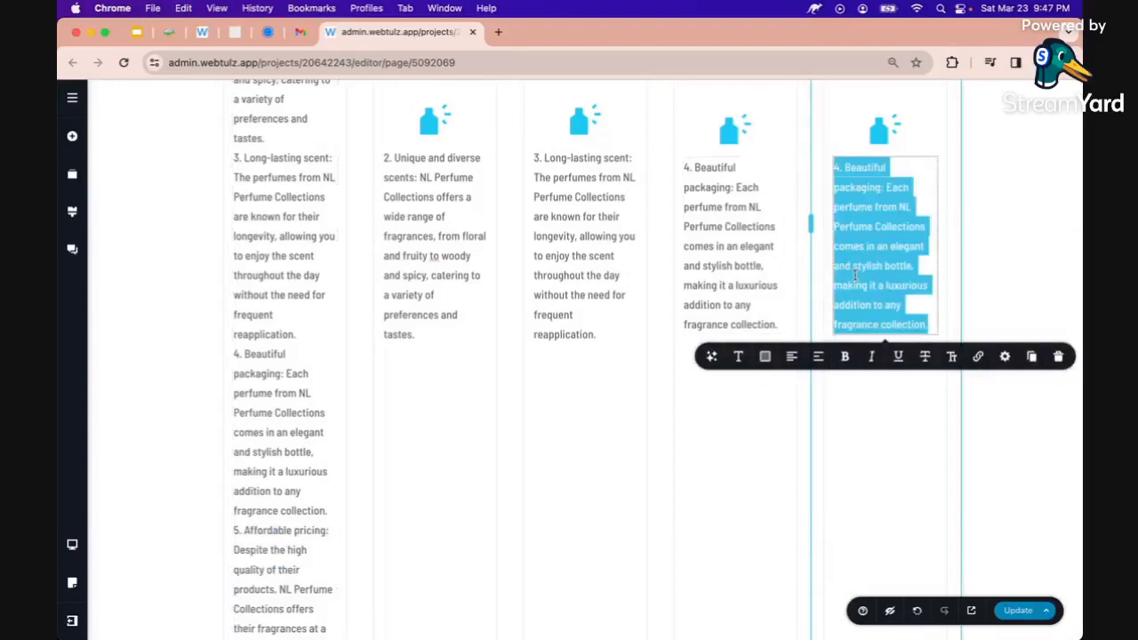
pyautogui.write('5. Affordable pricing: Despite the high quality of their products, NL Perfume Collections offers their fragrances at a reasonable price point, making luxury perfumes accessible to a wider audience.')
pyautogui.scroll(5, 782, 316)
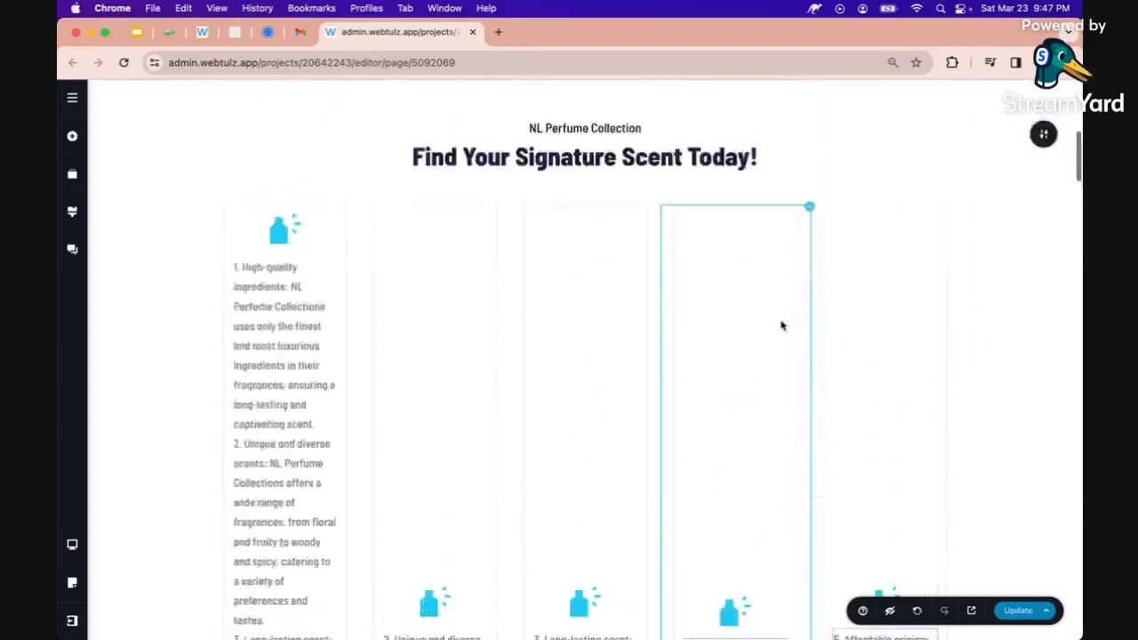
pyautogui.scroll(2, 783, 325)
pyautogui.scroll(-5, 571, 251)
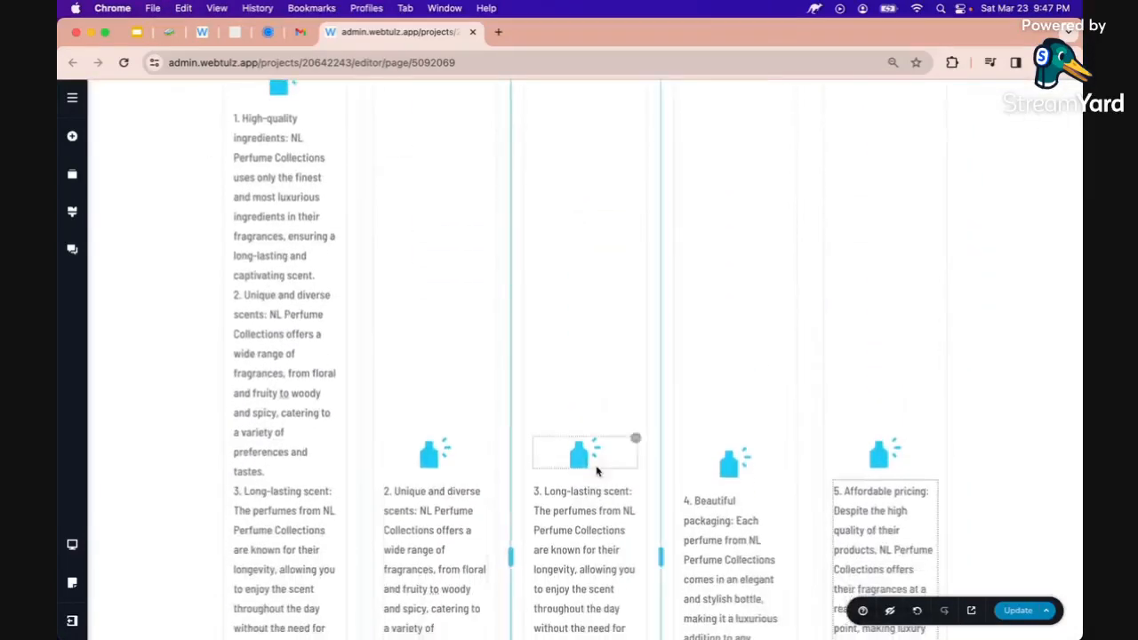
# Delete reasons 2 to 5 from column one, keeping only High-quality ingredients
pyautogui.click(294, 325)
pyautogui.doubleClick(256, 330)
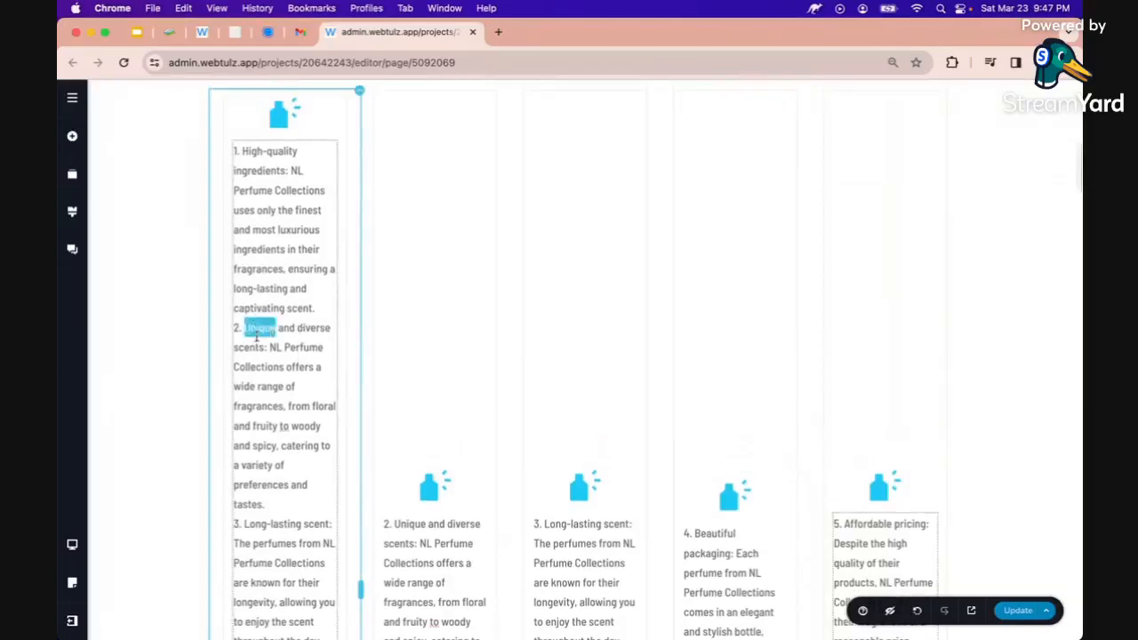
pyautogui.tripleClick(256, 331)
pyautogui.scroll(-10, 256, 335)
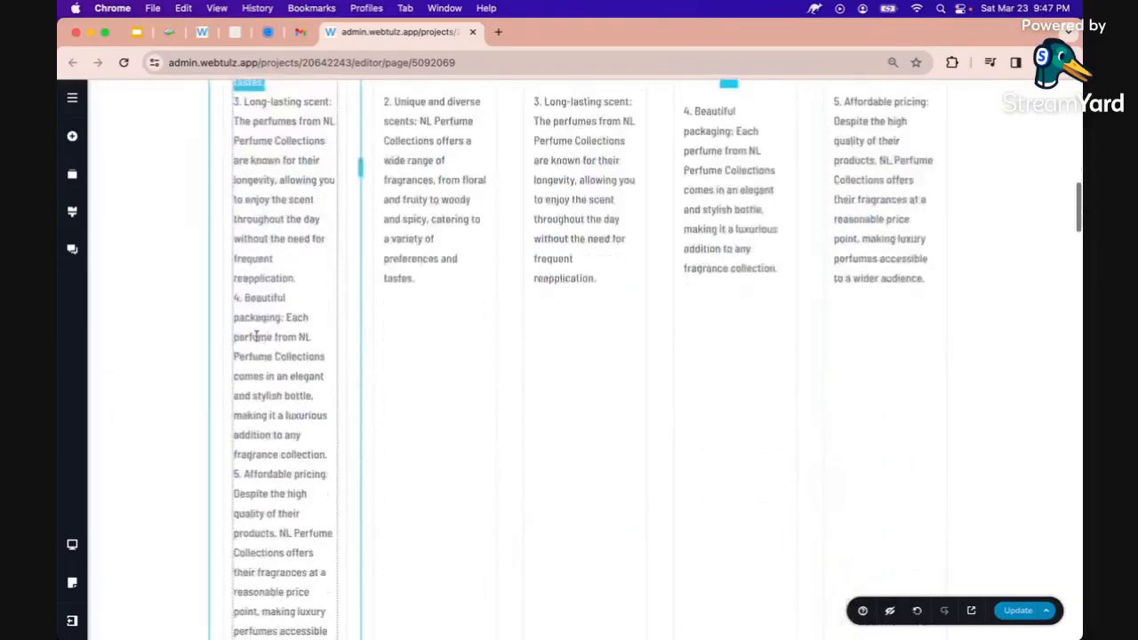
pyautogui.keyDown('shift'); pyautogui.click(328, 496); pyautogui.keyUp('shift')
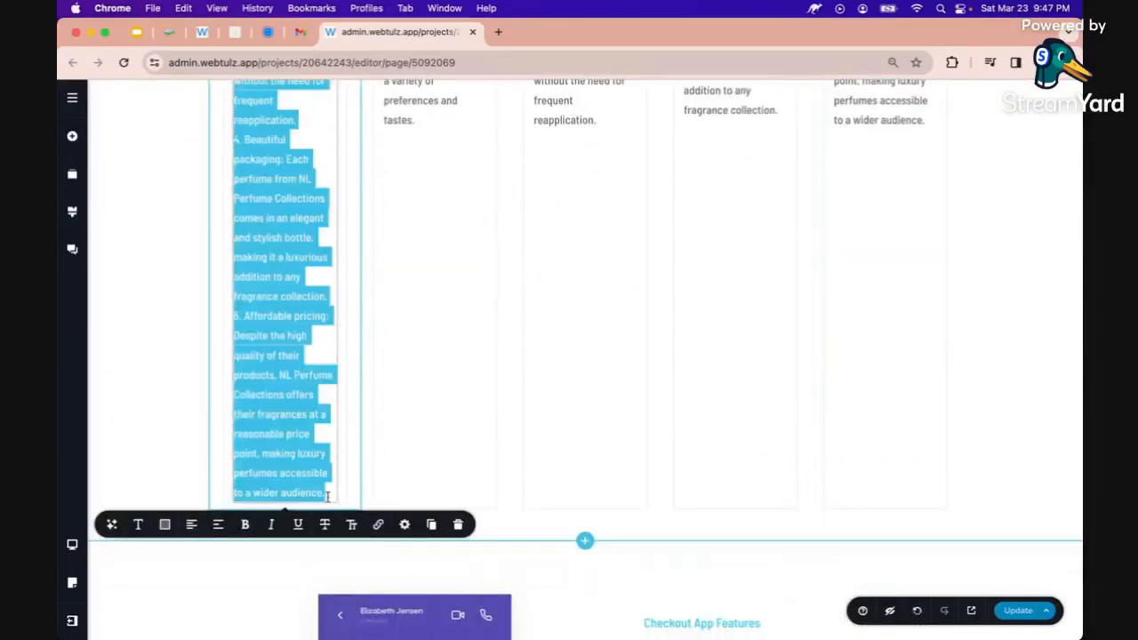
pyautogui.press('BackSpace')
pyautogui.scroll(10, 320, 490)
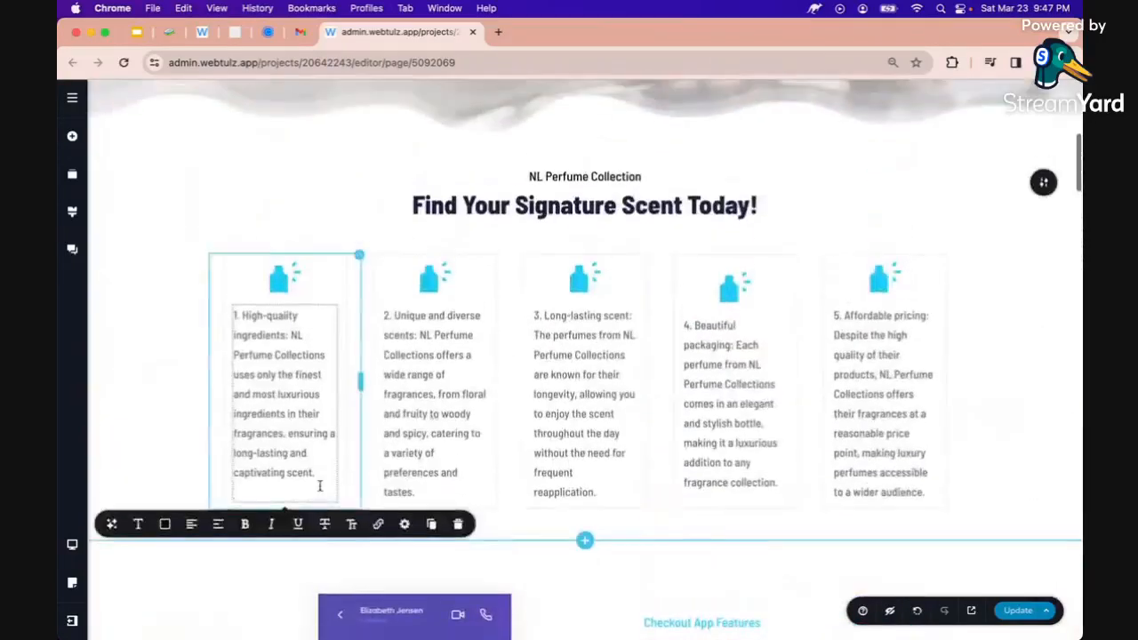
# Align the first reason column's content to the top
pyautogui.click(162, 405)
pyautogui.scroll(1, 163, 405)
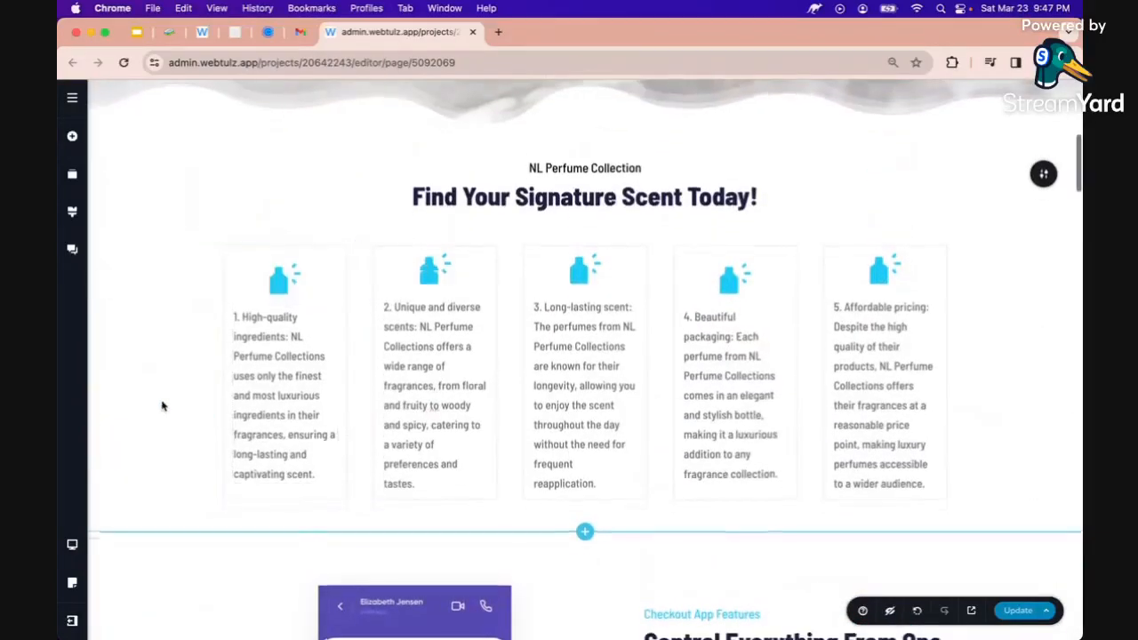
pyautogui.click(274, 365)
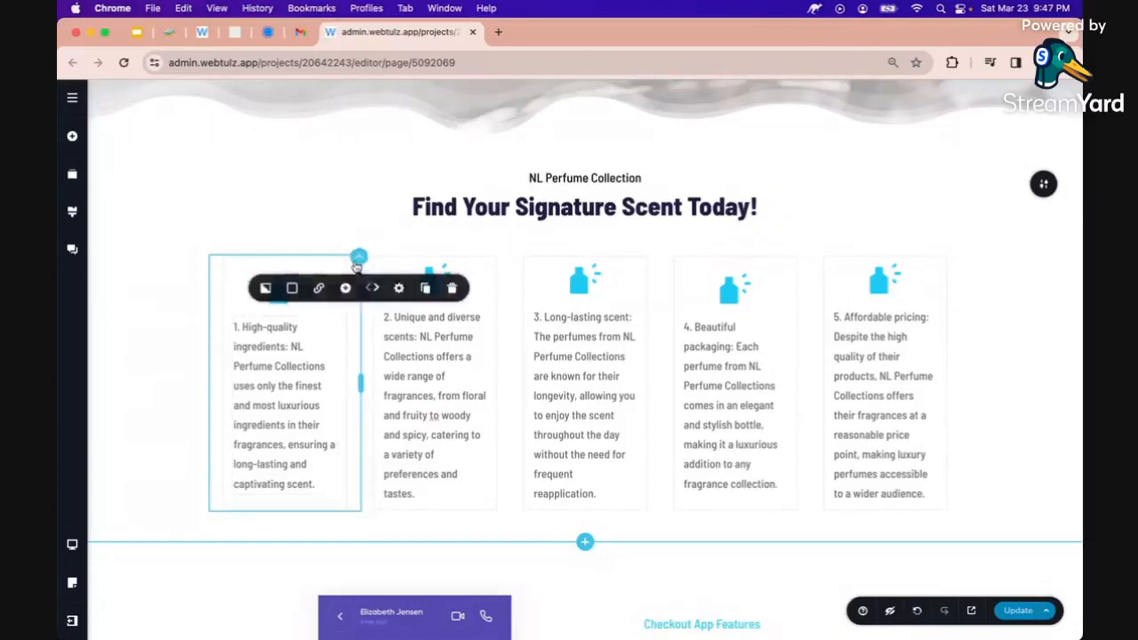
pyautogui.click(358, 259)
pyautogui.click(398, 288)
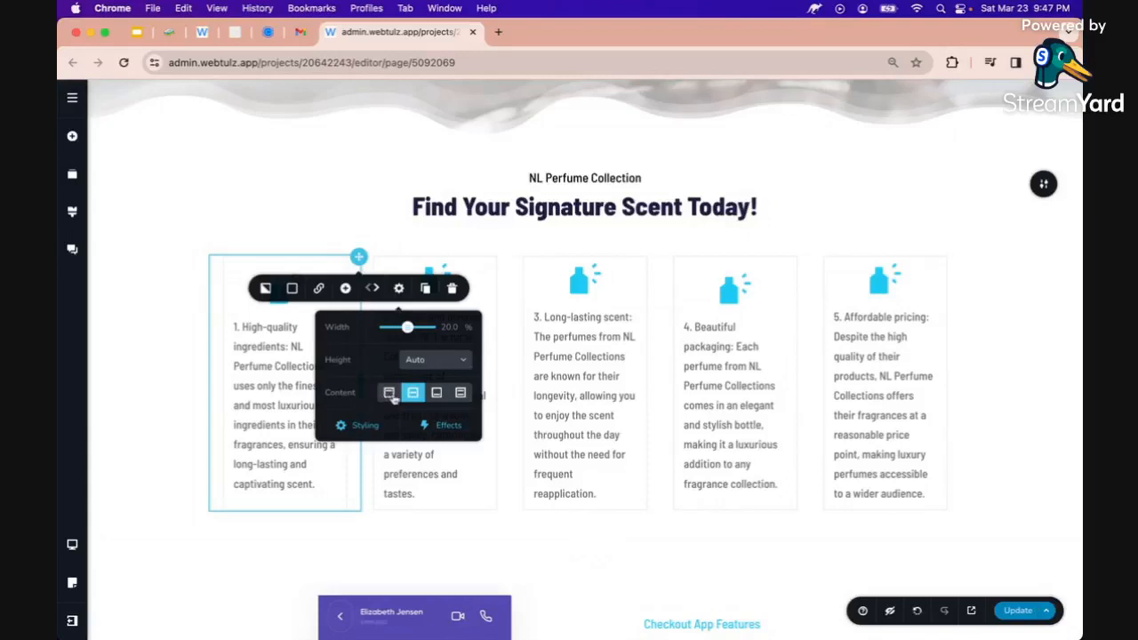
pyautogui.click(389, 392)
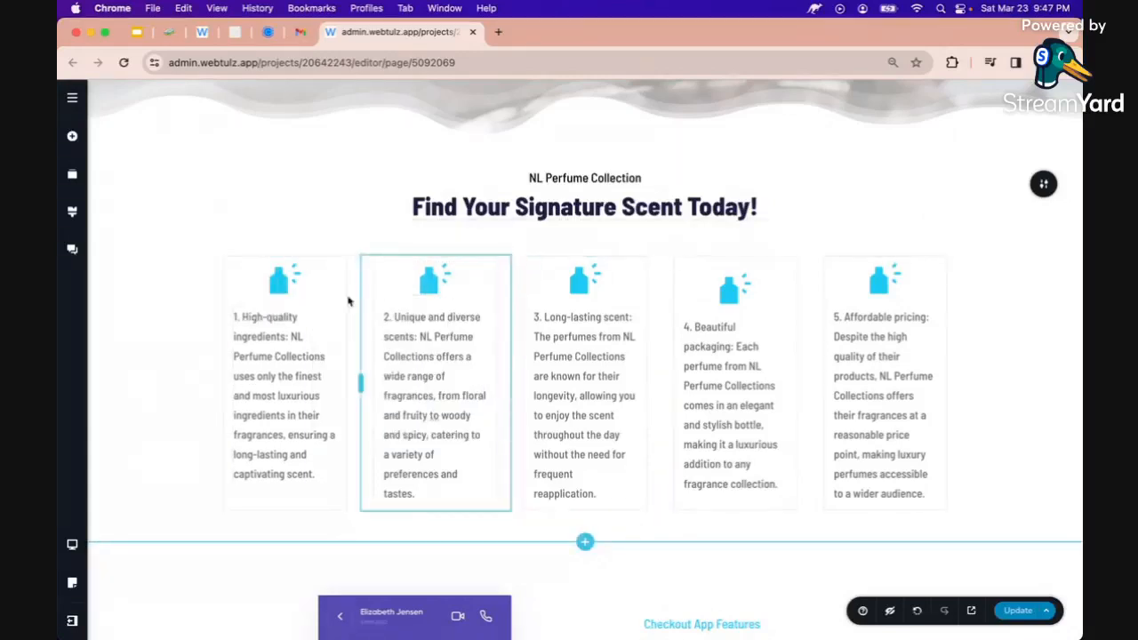
# Copy the first column's styles onto the second column, then select columns three to five in turn
pyautogui.click(357, 257)
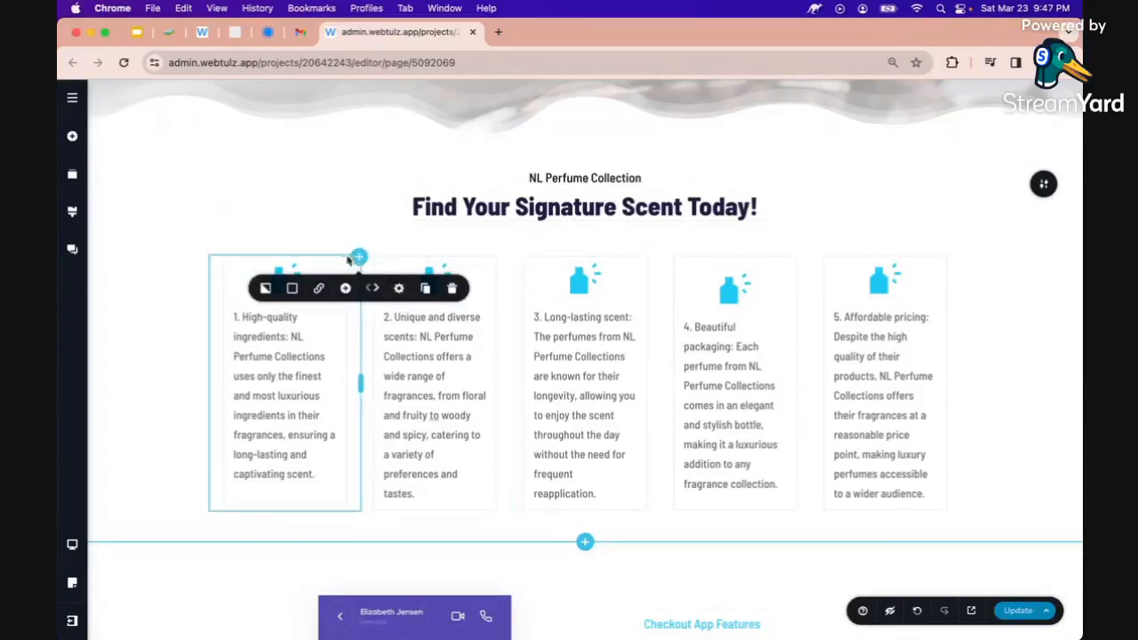
pyautogui.click(162, 305)
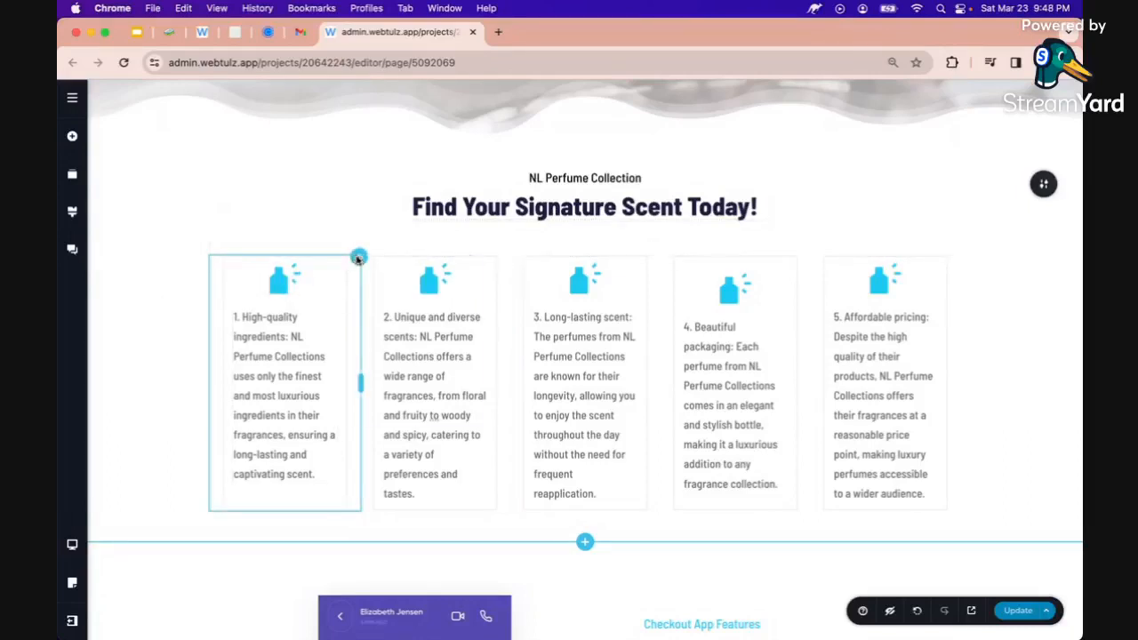
pyautogui.rightClick(359, 259)
pyautogui.click(377, 320)
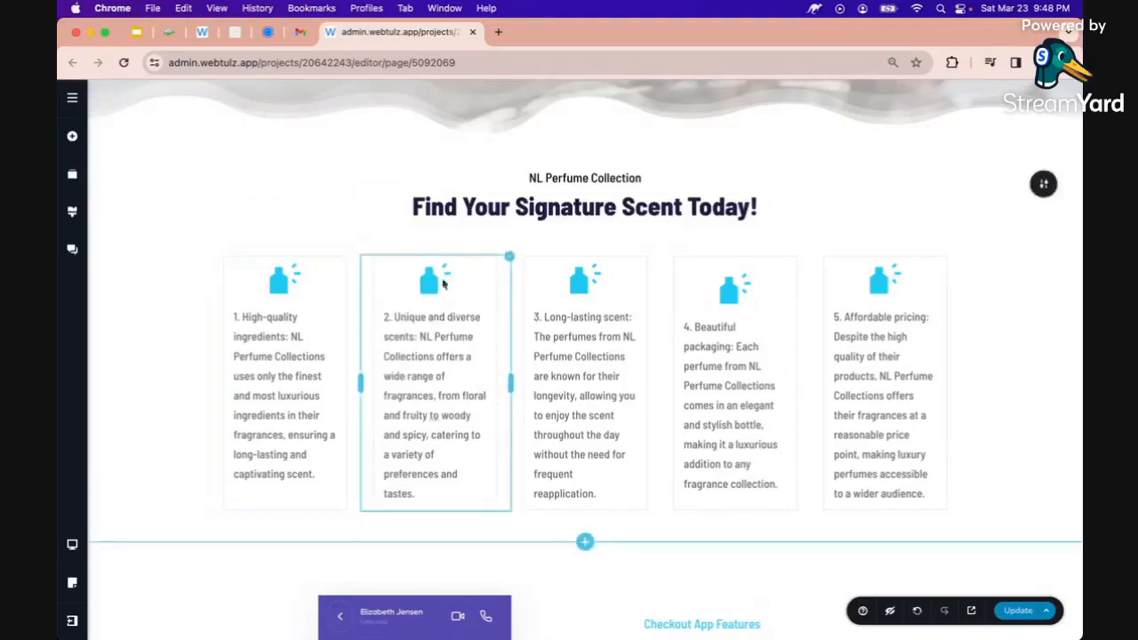
pyautogui.click(509, 257)
pyautogui.rightClick(509, 257)
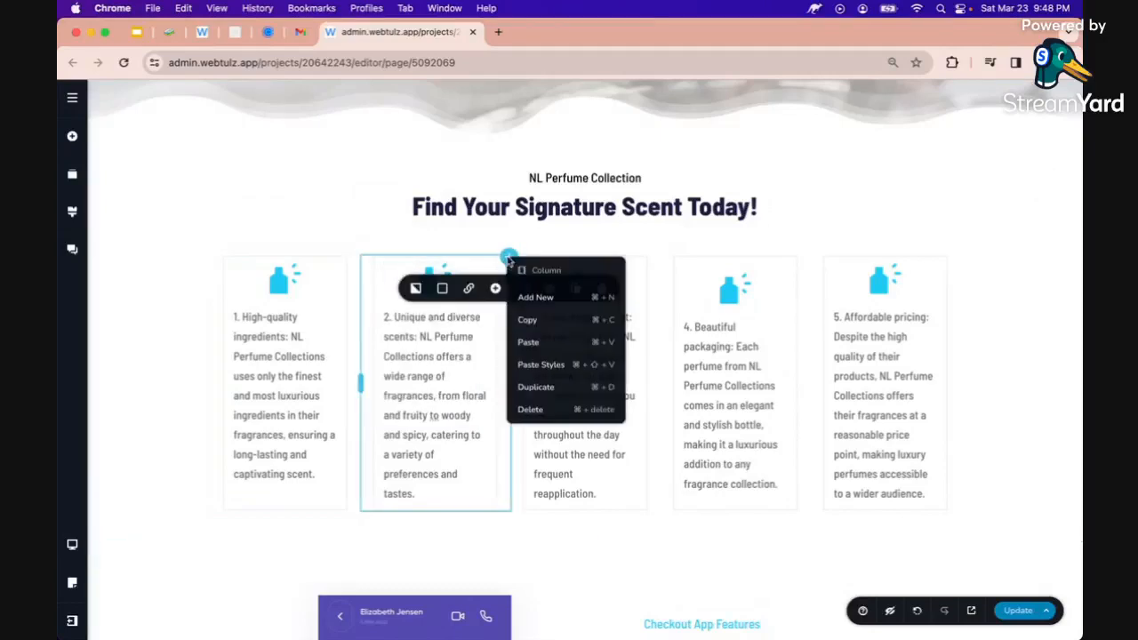
pyautogui.click(540, 365)
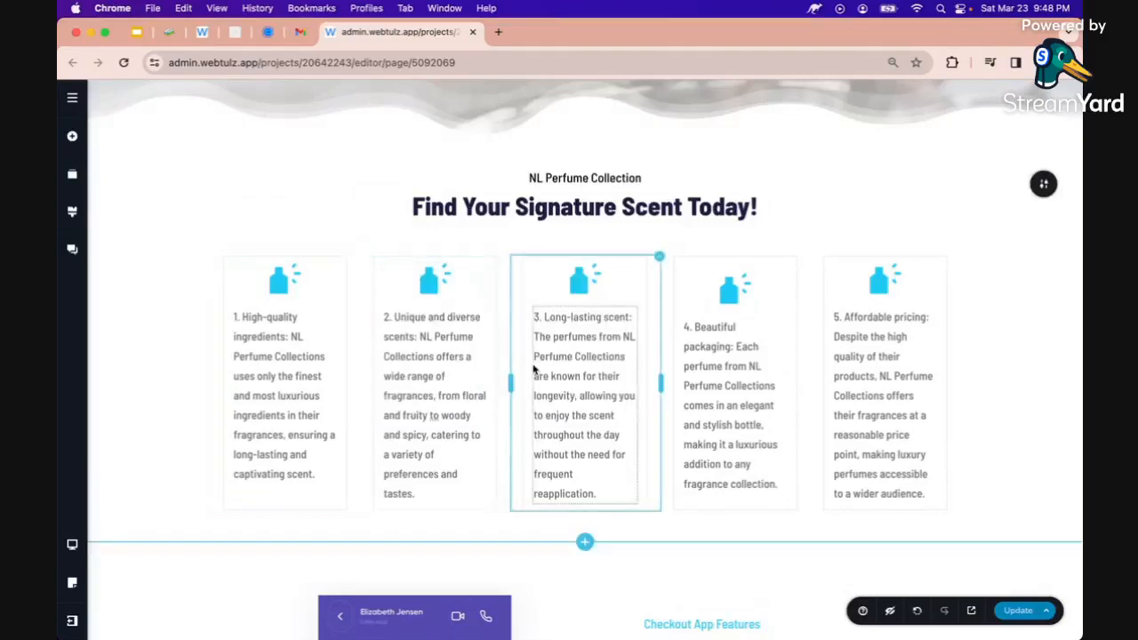
pyautogui.click(660, 257)
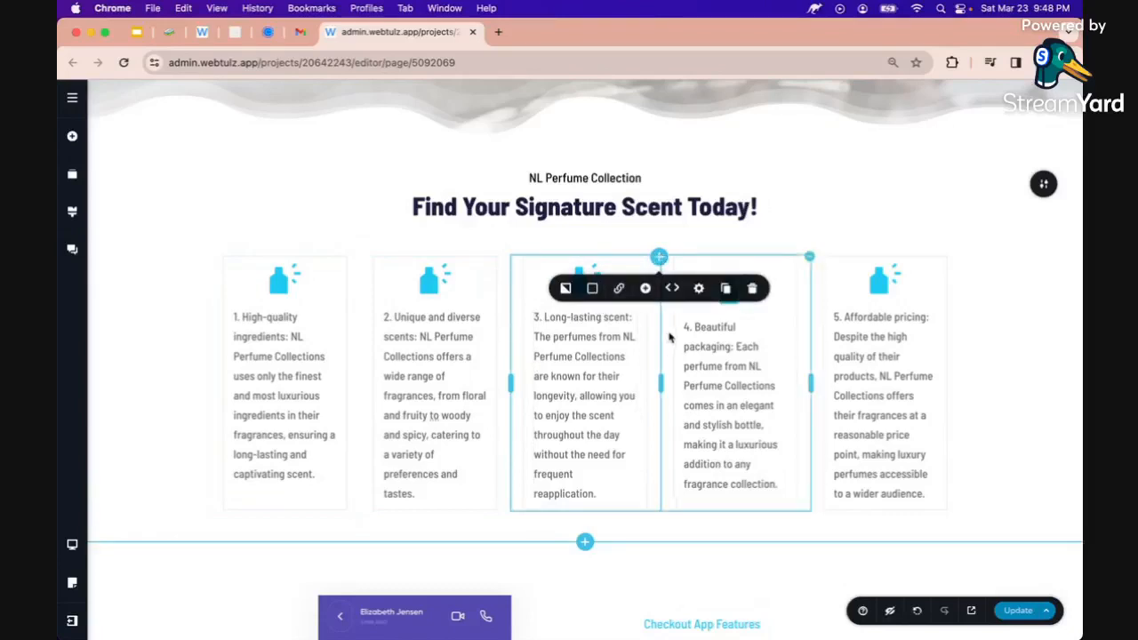
pyautogui.click(809, 258)
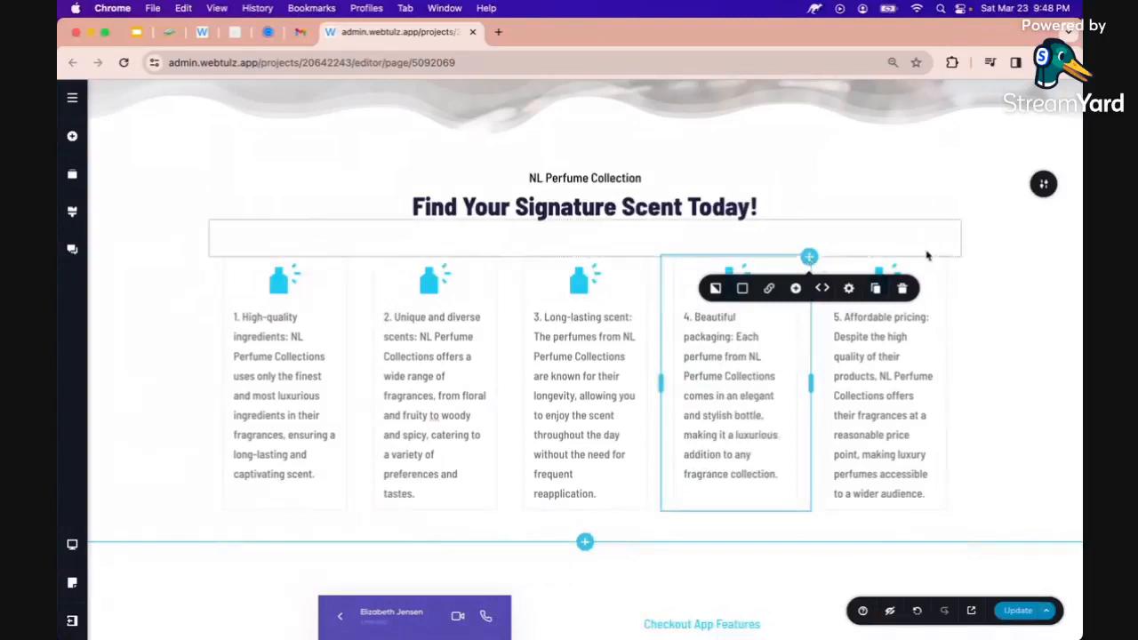
pyautogui.click(958, 258)
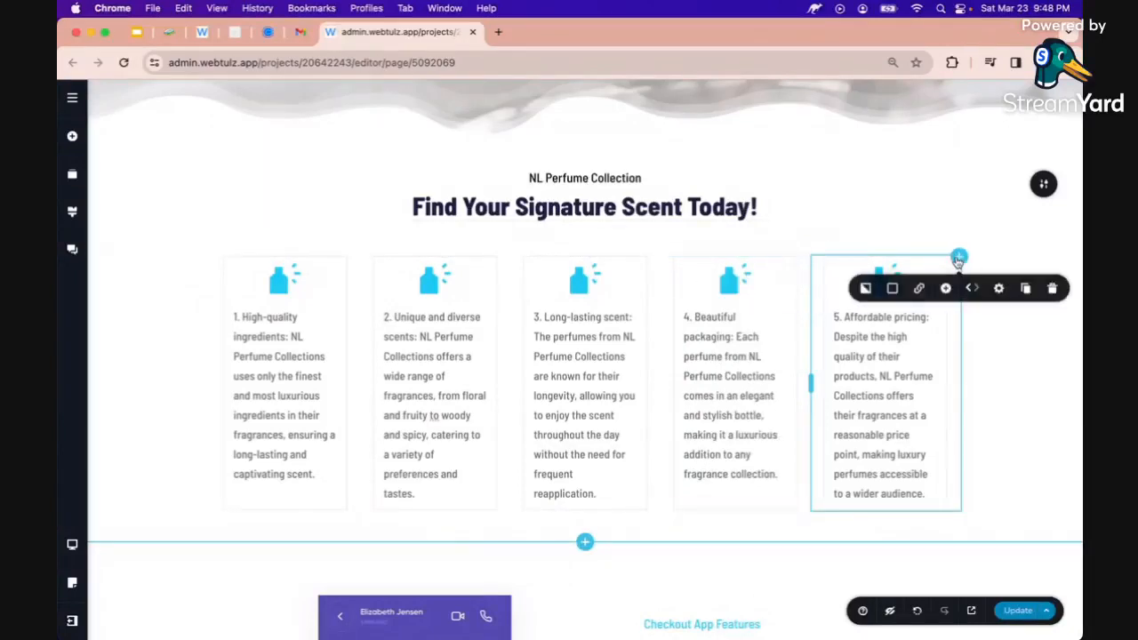
# Rejoin the first column's text so no line break follows 'ingredients:'
pyautogui.click(293, 349)
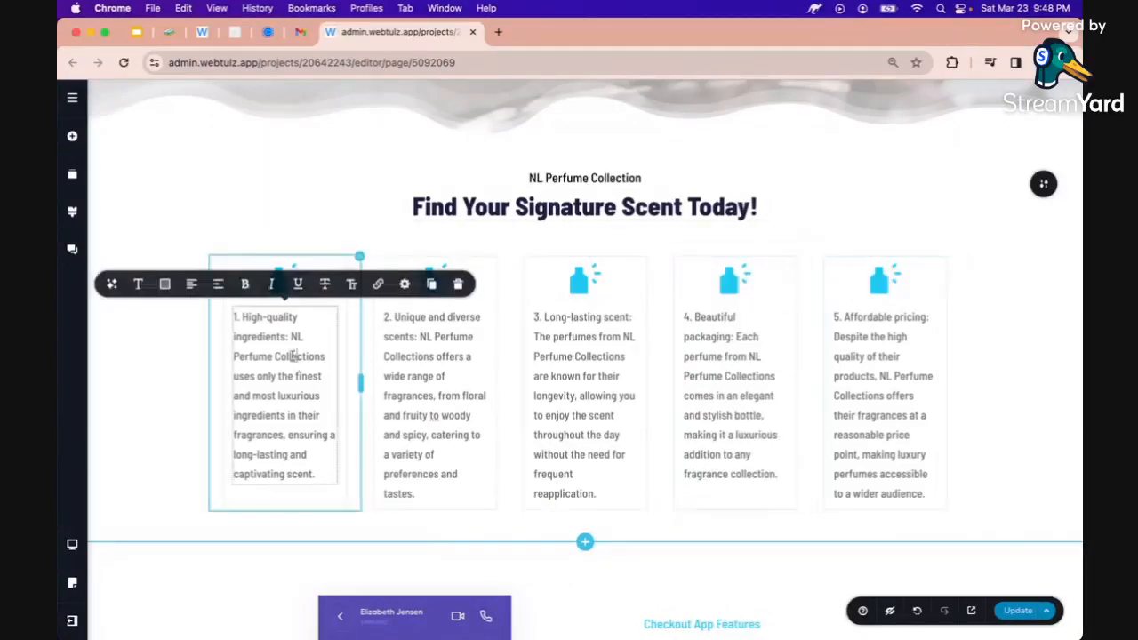
pyautogui.press('Return')
pyautogui.press('Return')
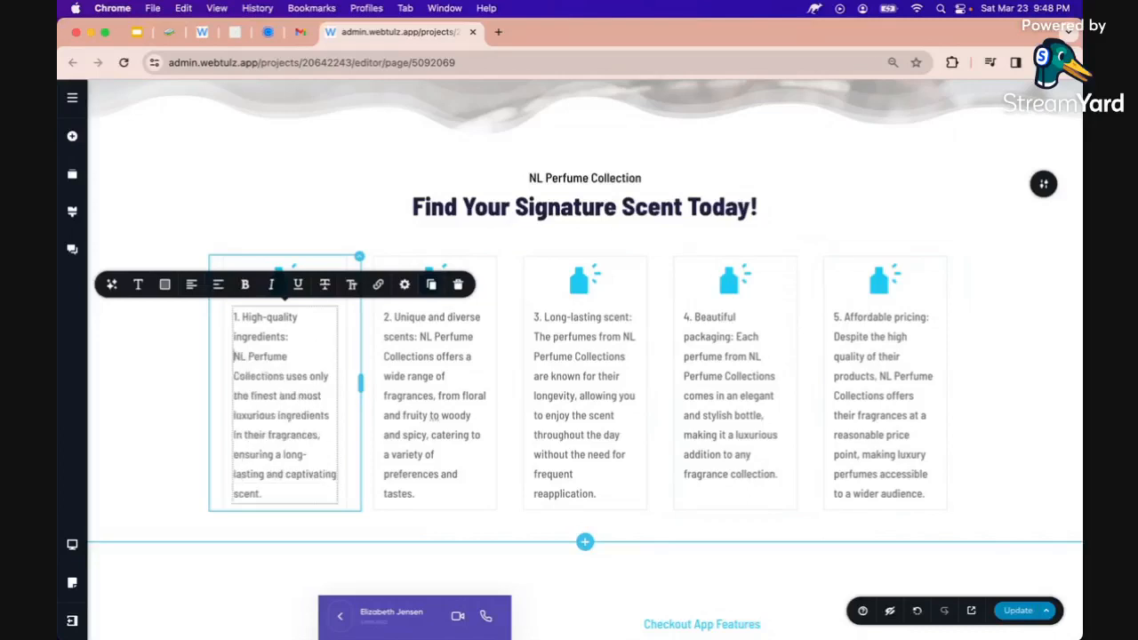
pyautogui.press('BackSpace')
pyautogui.press('BackSpace')
pyautogui.click(116, 420)
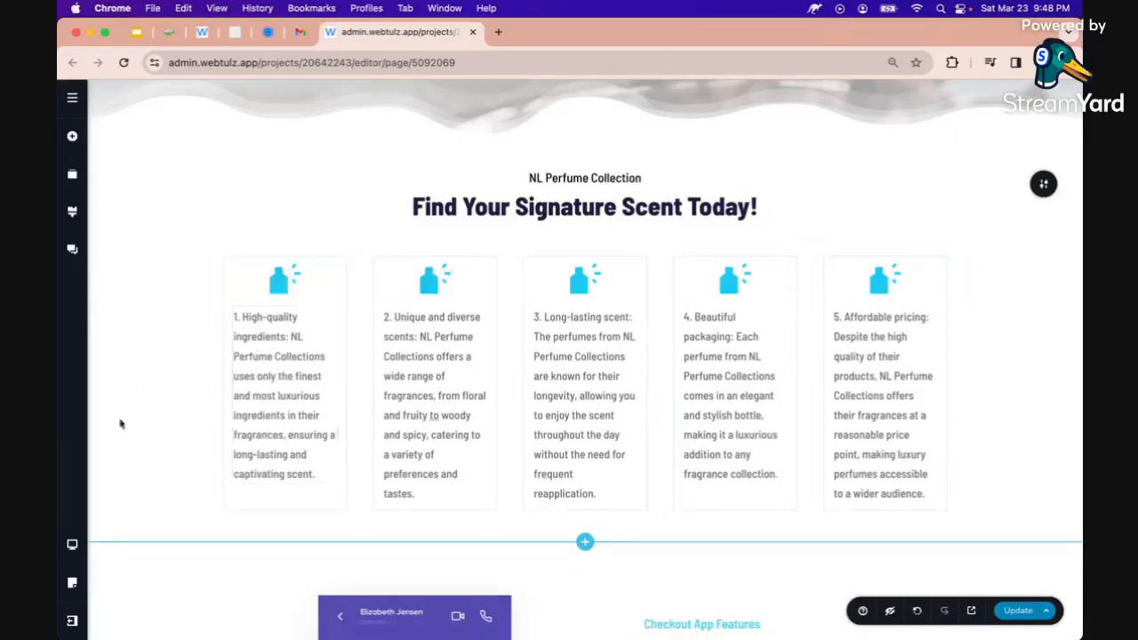
# Remove the phone mockup image beside 'Control Everything From One Application'
pyautogui.scroll(2, 162, 420)
pyautogui.scroll(1, 163, 420)
pyautogui.scroll(-5, 163, 418)
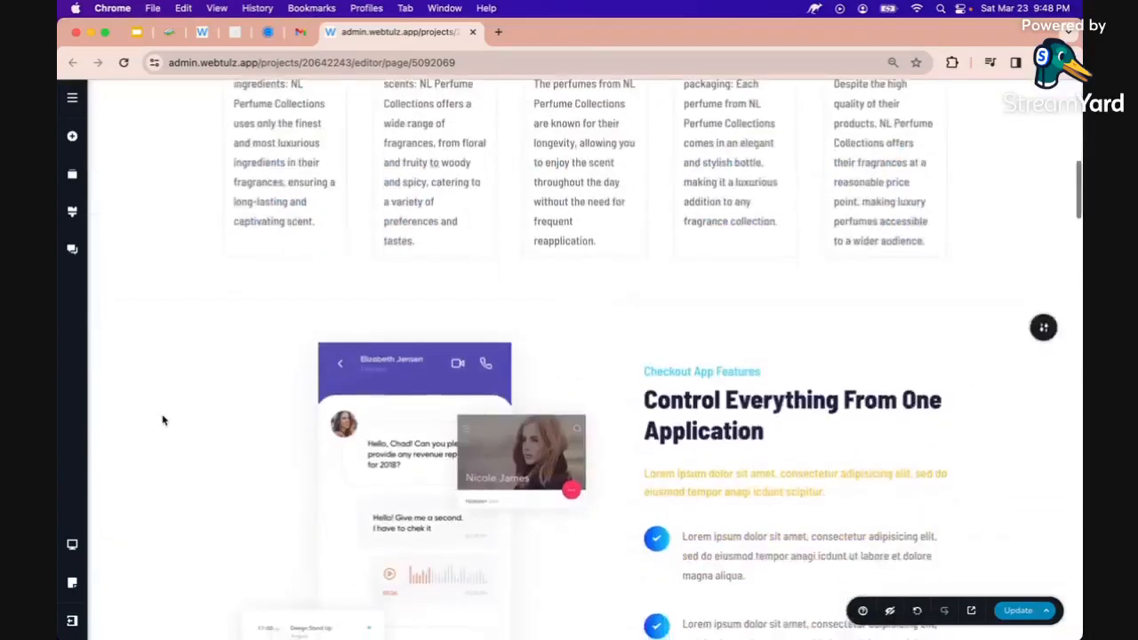
pyautogui.scroll(-5, 164, 418)
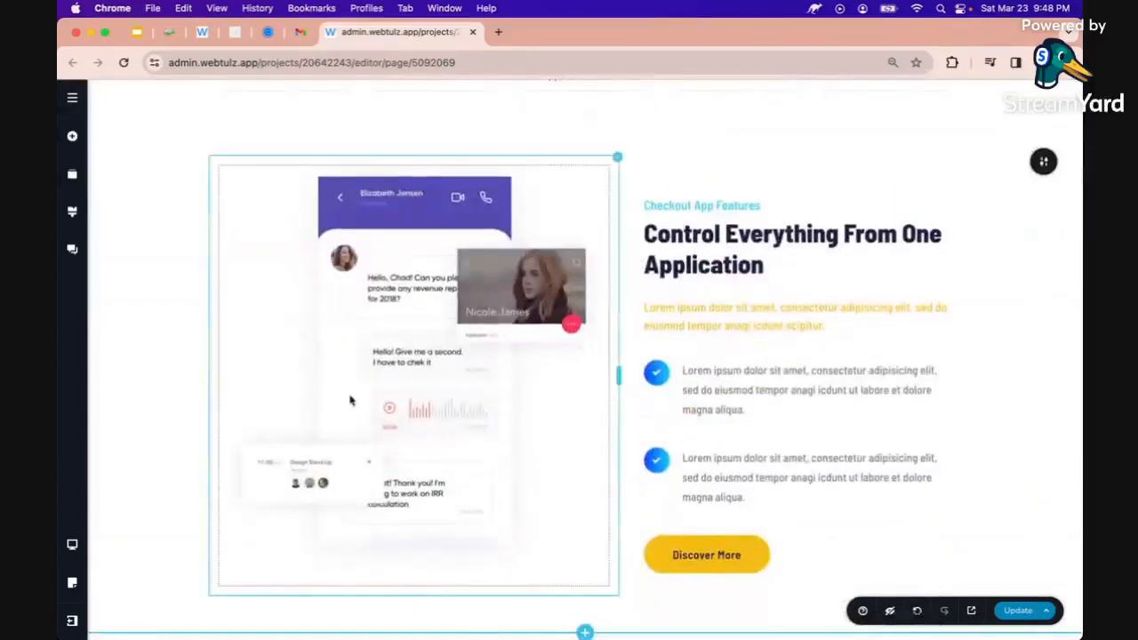
pyautogui.scroll(-3, 350, 400)
pyautogui.scroll(-1, 350, 400)
pyautogui.scroll(4, 350, 400)
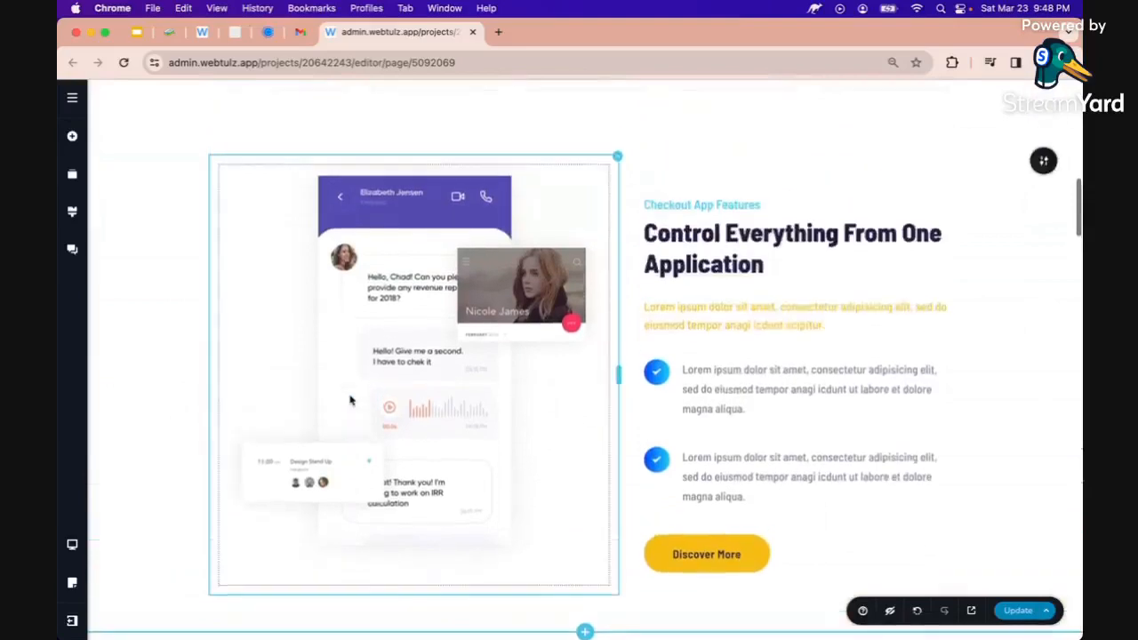
pyautogui.scroll(-6, 350, 400)
pyautogui.scroll(-10, 350, 400)
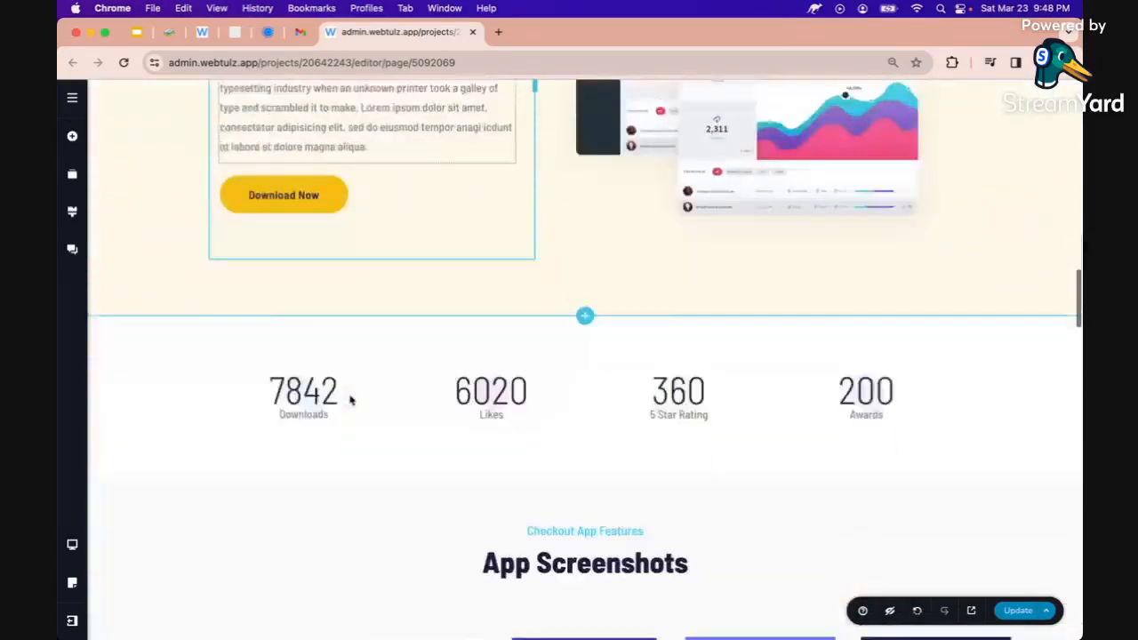
pyautogui.scroll(14, 350, 396)
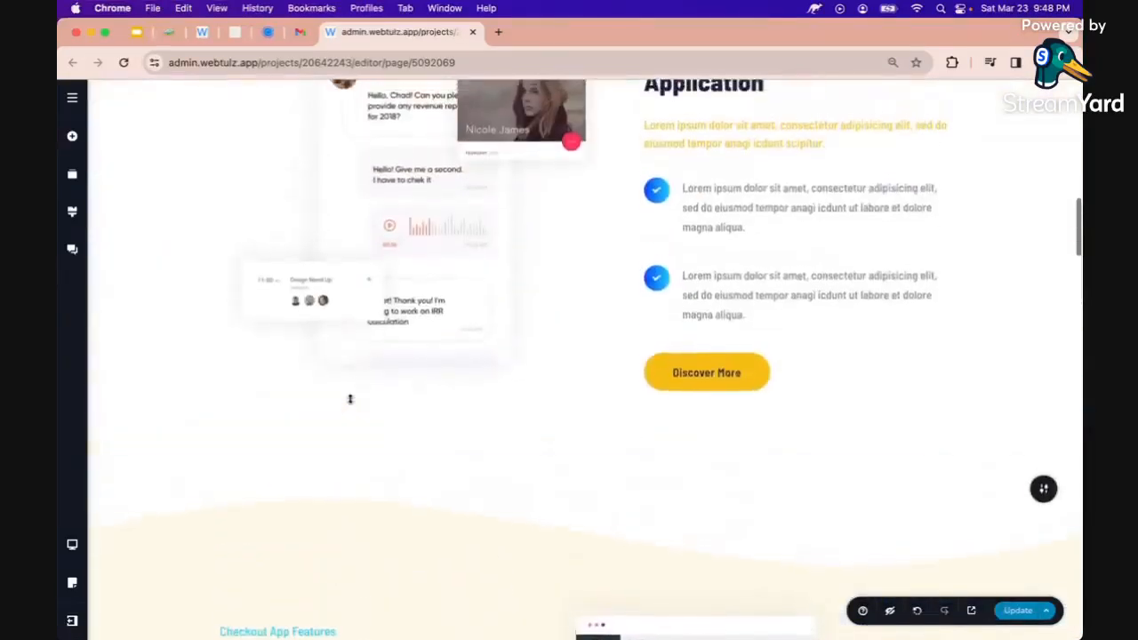
pyautogui.scroll(3, 350, 402)
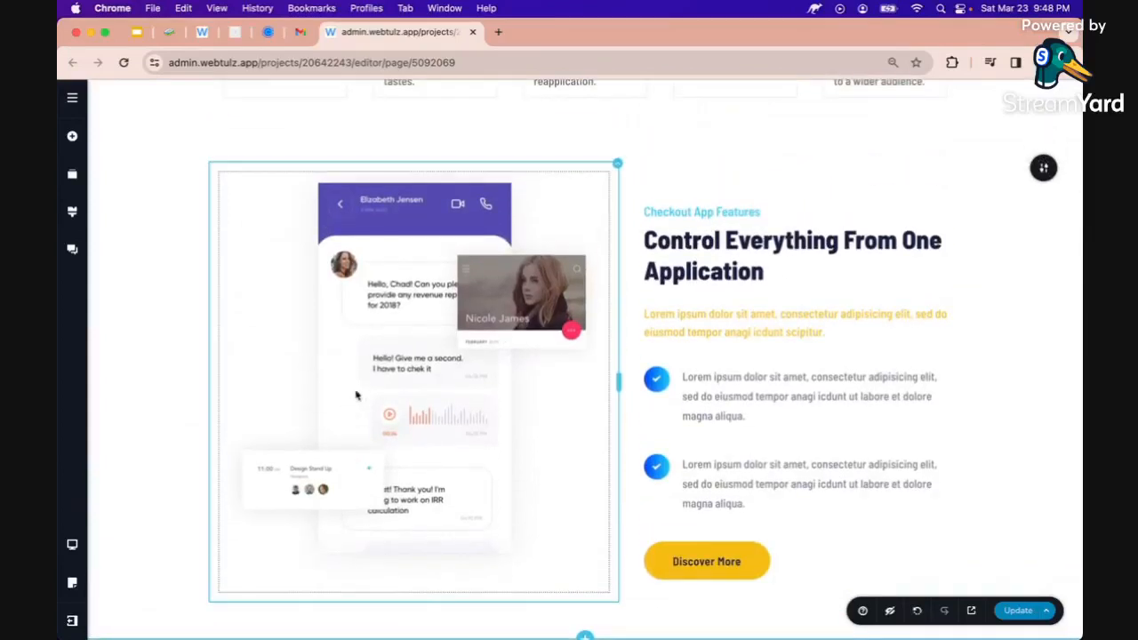
pyautogui.click(405, 297)
pyautogui.scroll(-3, 405, 297)
pyautogui.click(333, 508)
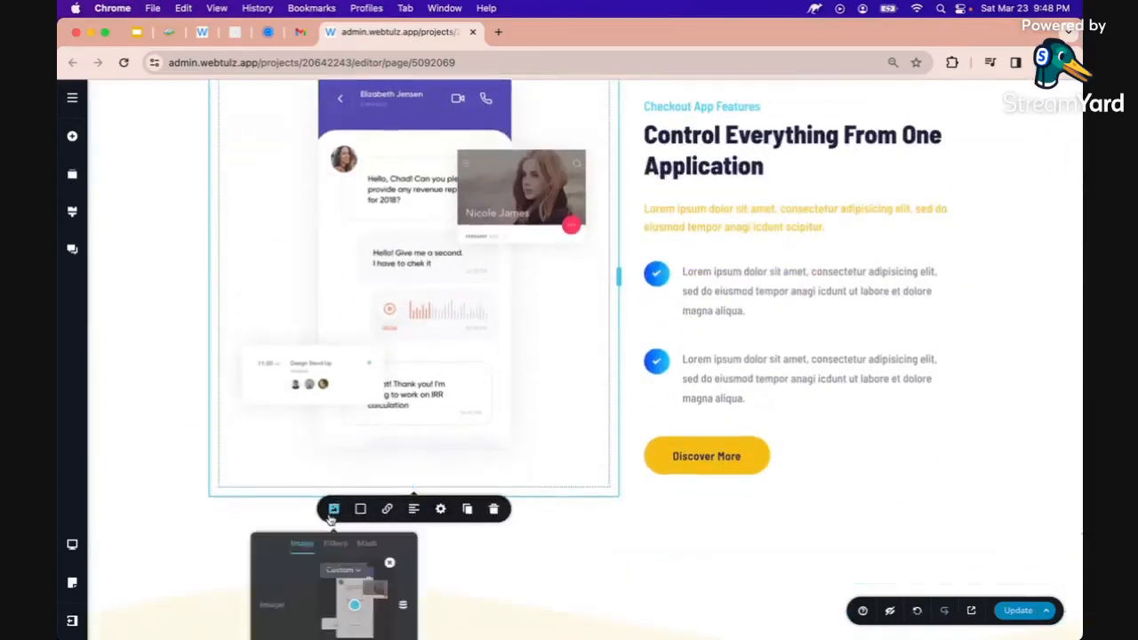
pyautogui.scroll(-3, 345, 505)
pyautogui.click(390, 435)
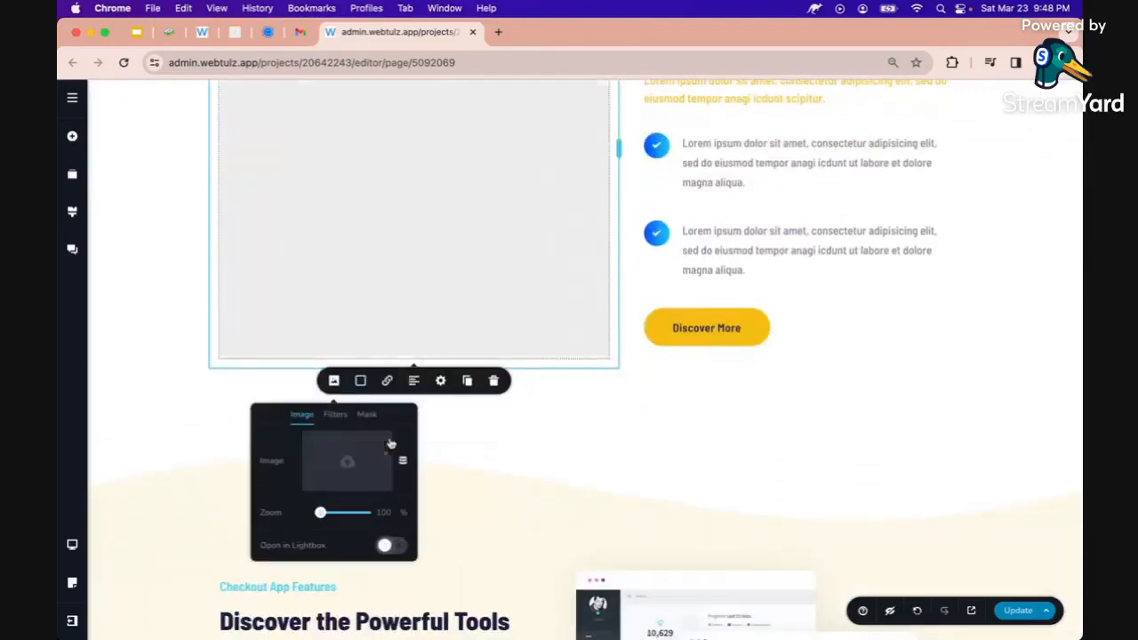
# Upload the pexels perfume-making photo from the perfume folder in its place
pyautogui.click(349, 460)
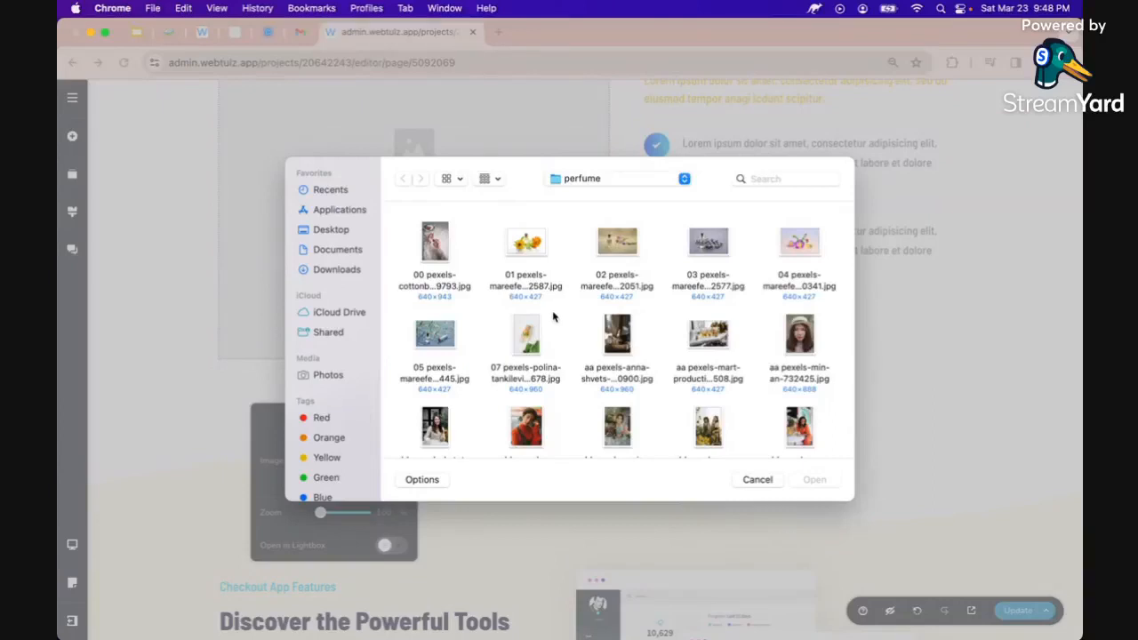
pyautogui.click(617, 336)
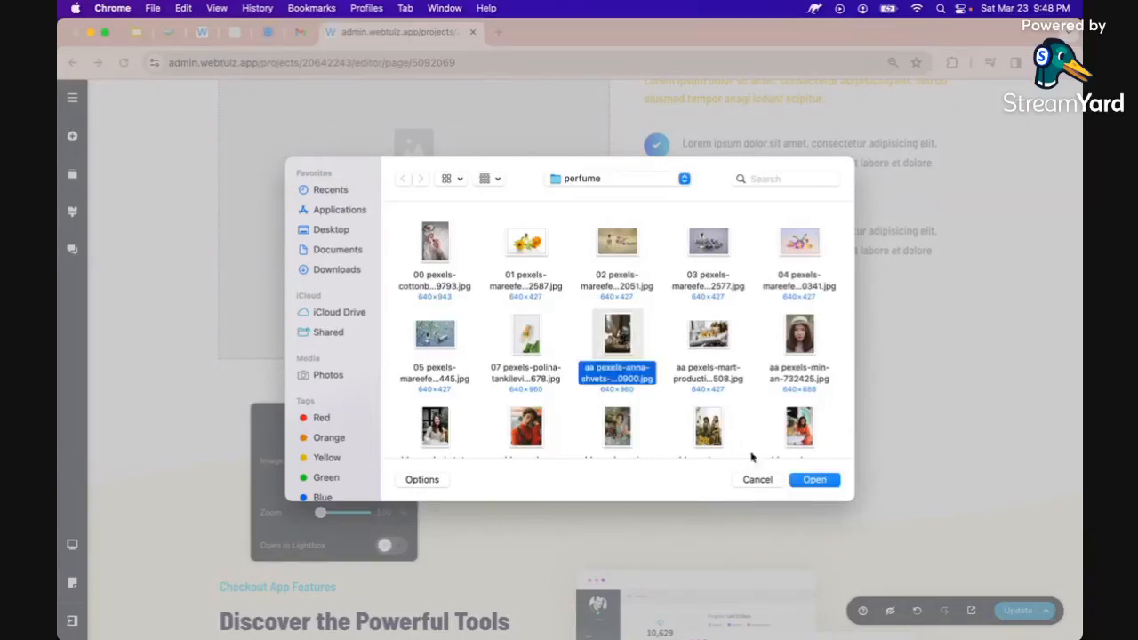
pyautogui.click(809, 481)
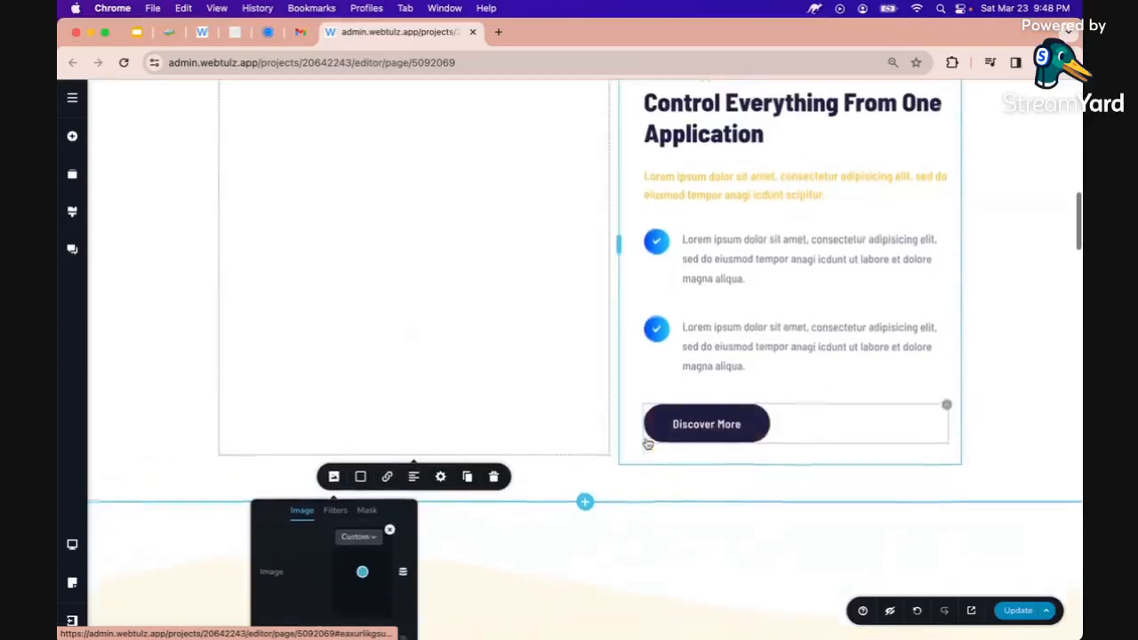
# Retitle the section heading to 'Perfume Business Package'
pyautogui.scroll(-1, 647, 443)
pyautogui.scroll(3, 647, 443)
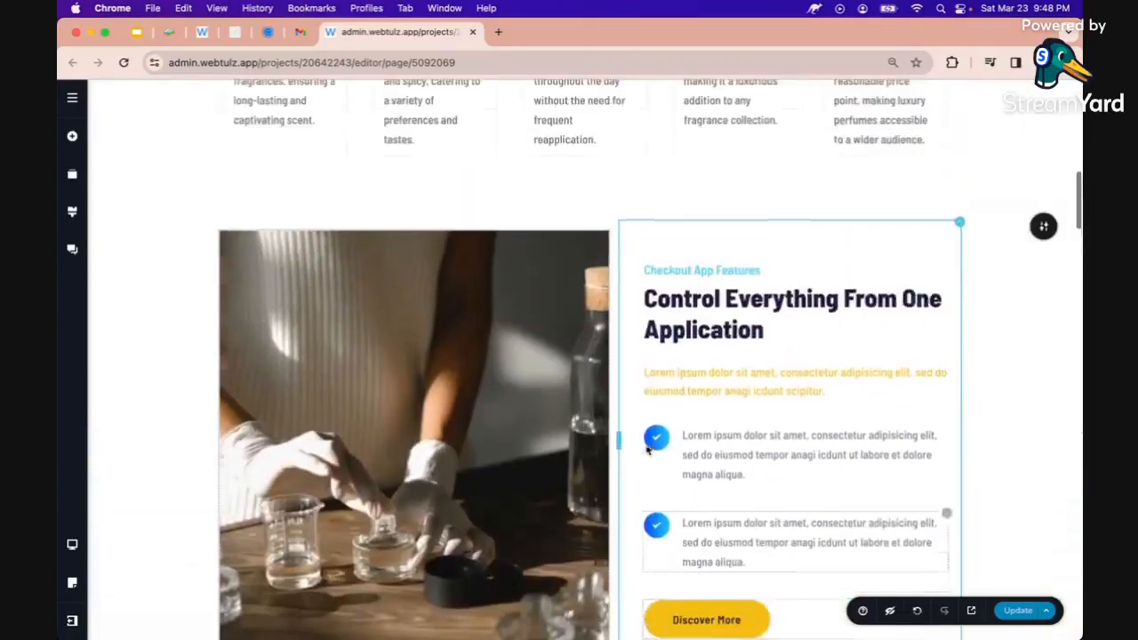
pyautogui.tripleClick(702, 342)
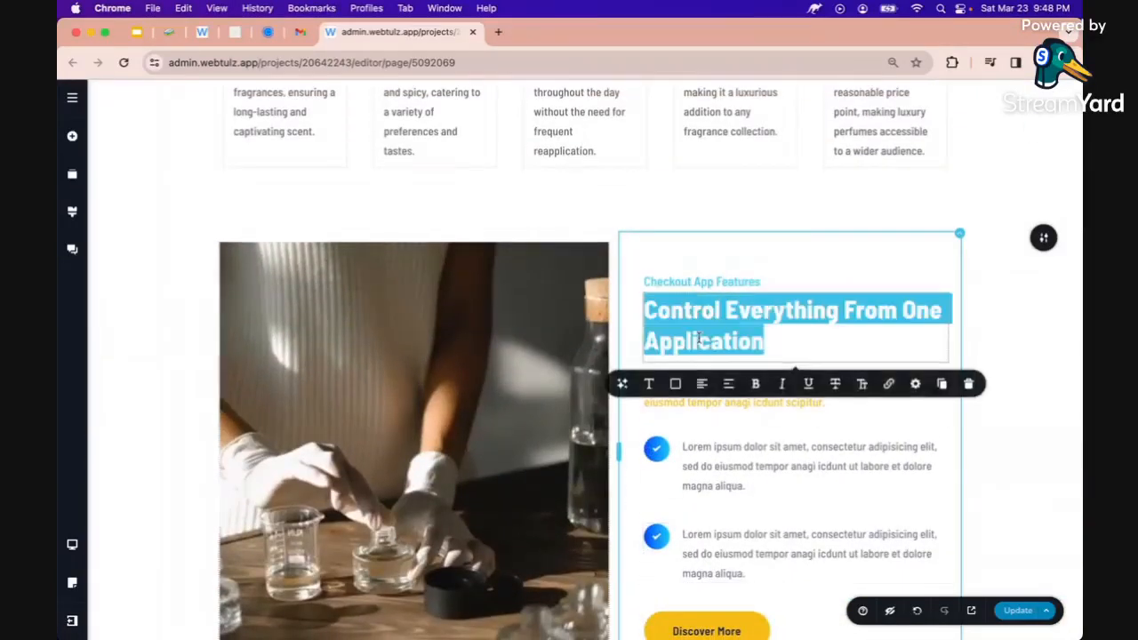
pyautogui.write('Perfume')
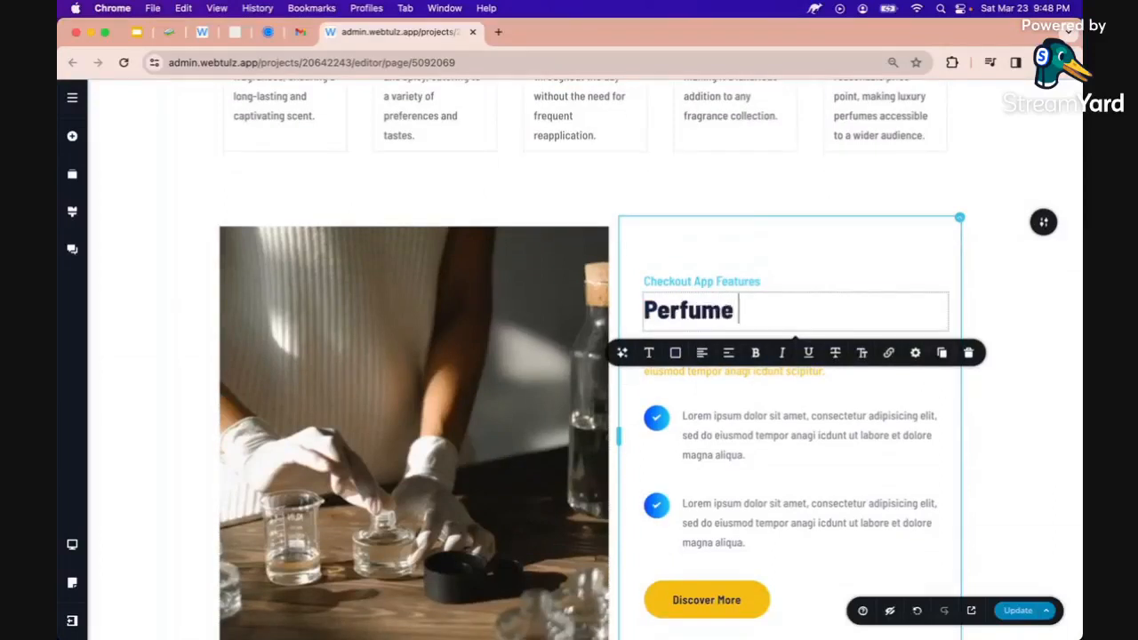
pyautogui.write(' Business Pac')
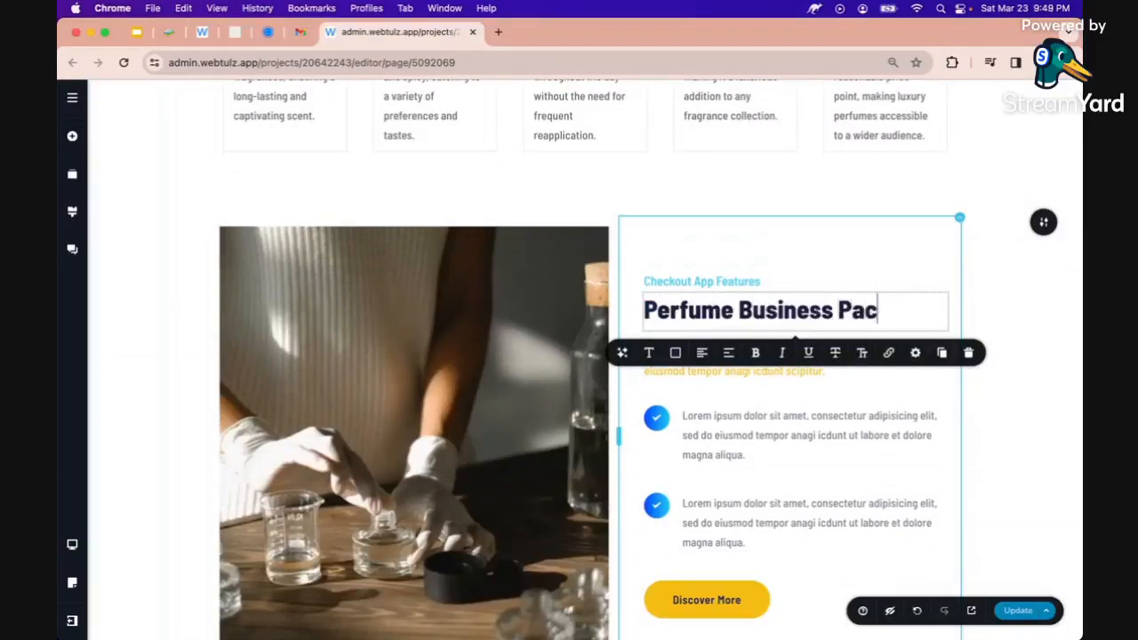
pyautogui.write('kage')
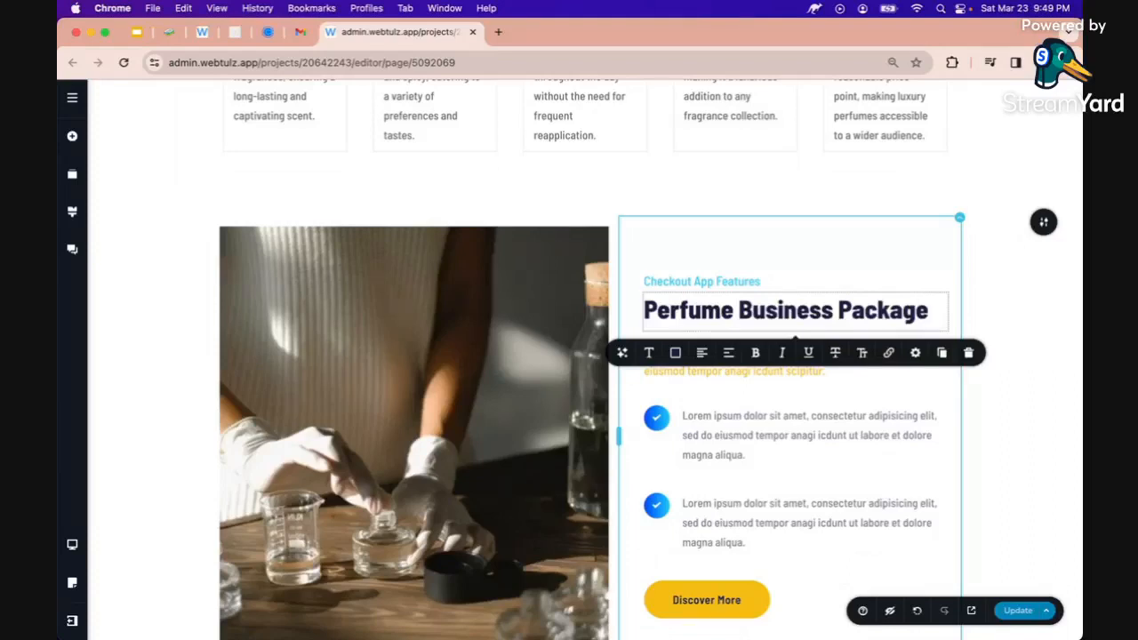
# Change the kicker label to 'Featured Package' and begin an AI prompt for the paragraph
pyautogui.tripleClick(691, 283)
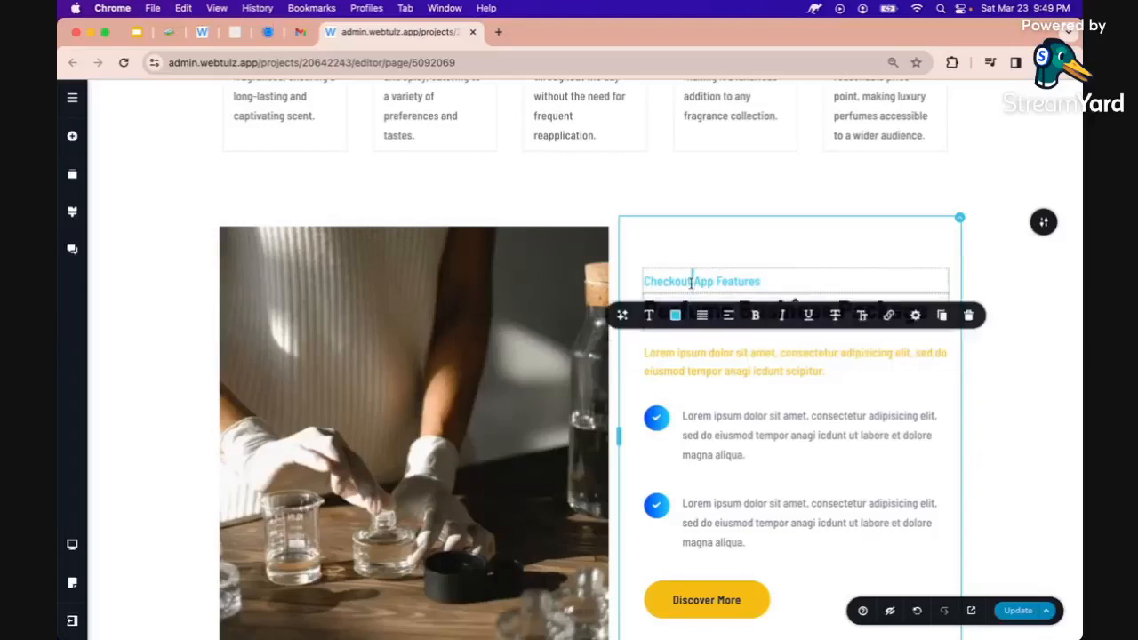
pyautogui.write('Featured Package')
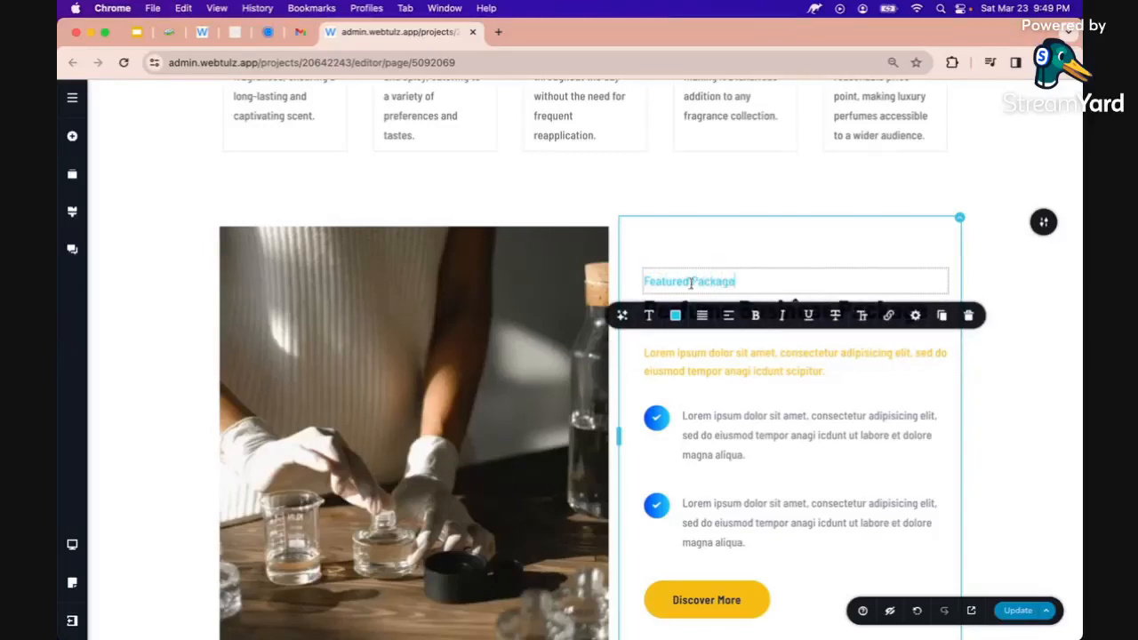
pyautogui.click(703, 368)
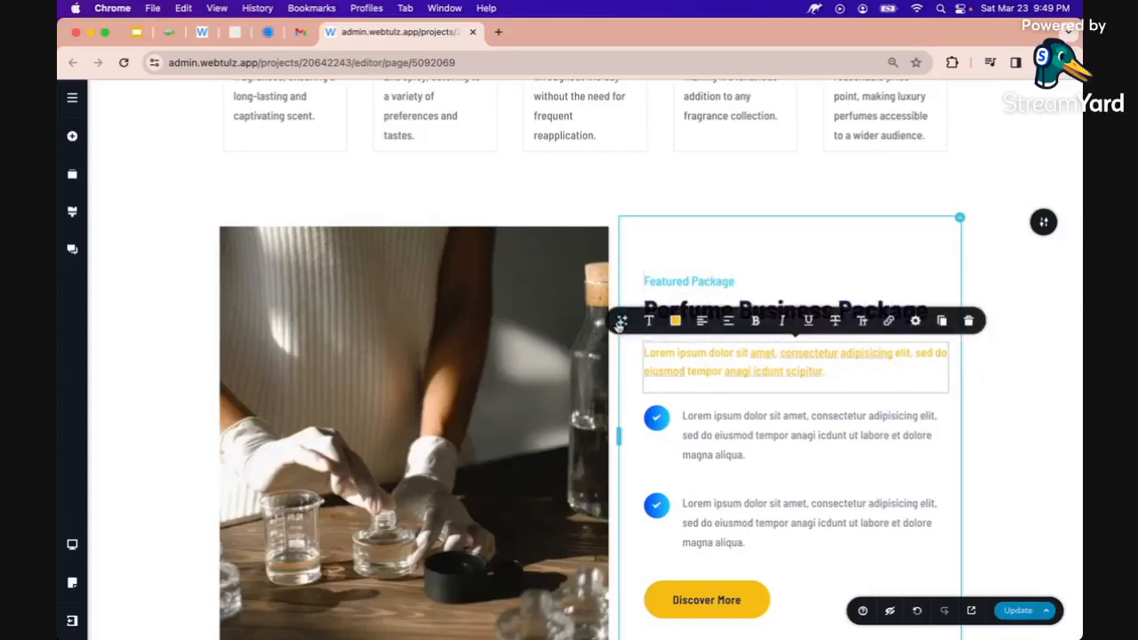
pyautogui.click(620, 322)
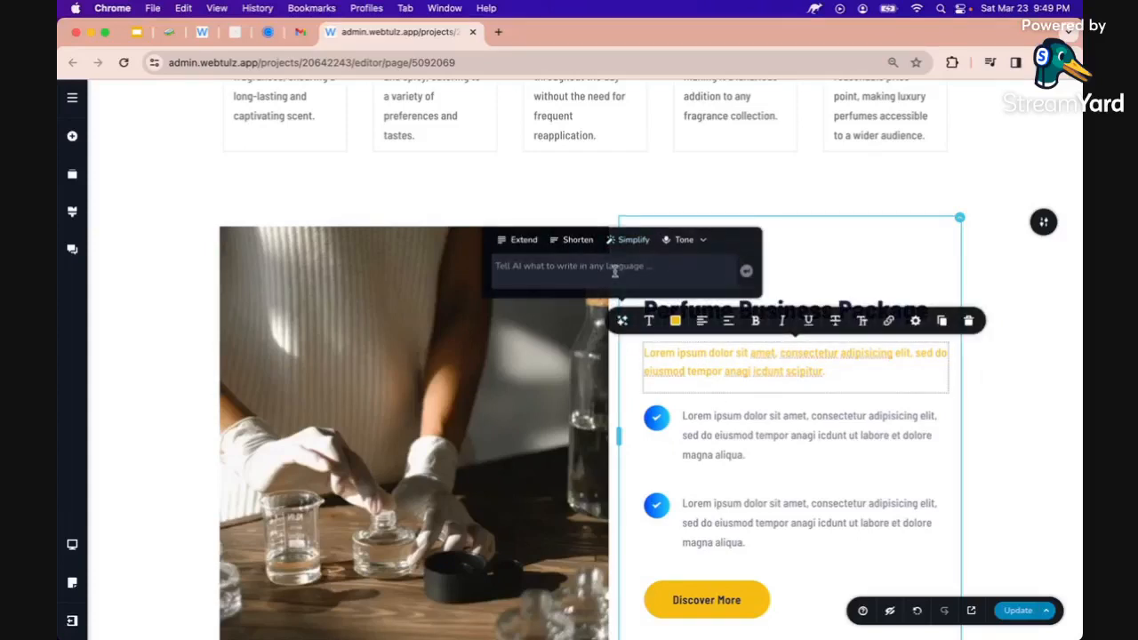
pyautogui.write('caption')
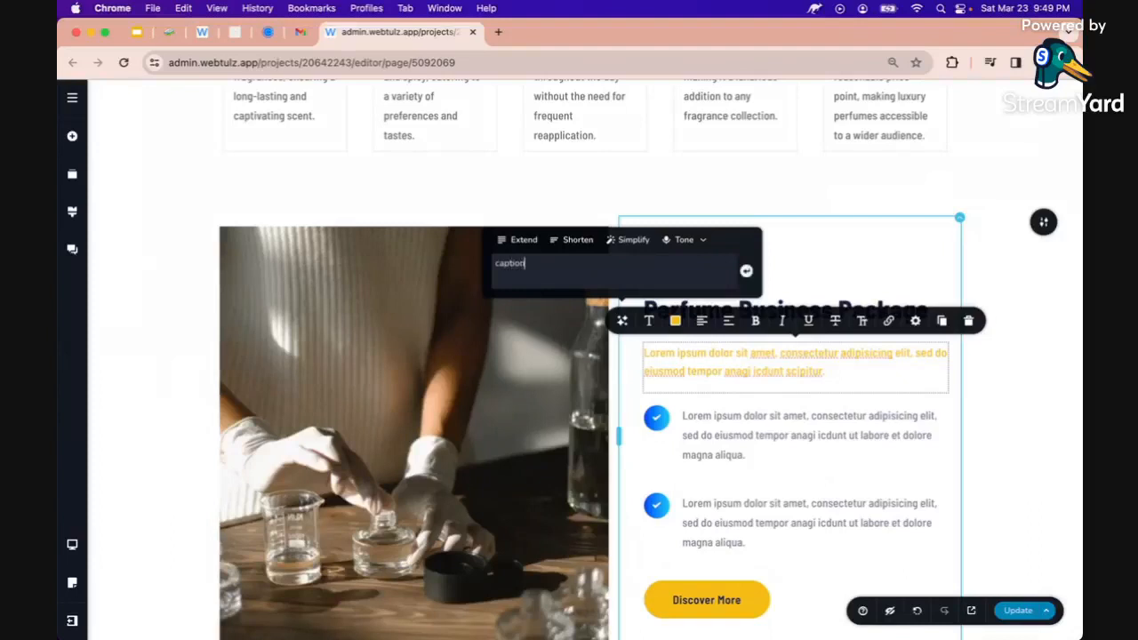
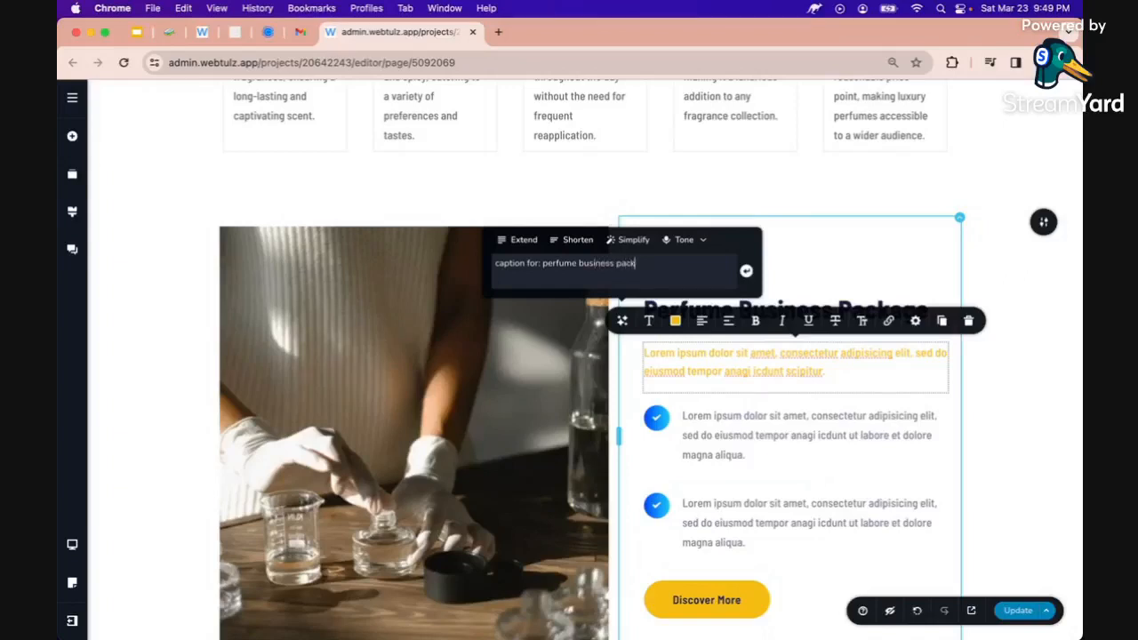
# Generate the paragraph from the AI prompt 'caption for: perfume business package' and remove its opening quotation mark
pyautogui.doubleClick(510, 263)
pyautogui.write('c')
pyautogui.press('BackSpace')
pyautogui.write('caption')
pyautogui.click(681, 367)
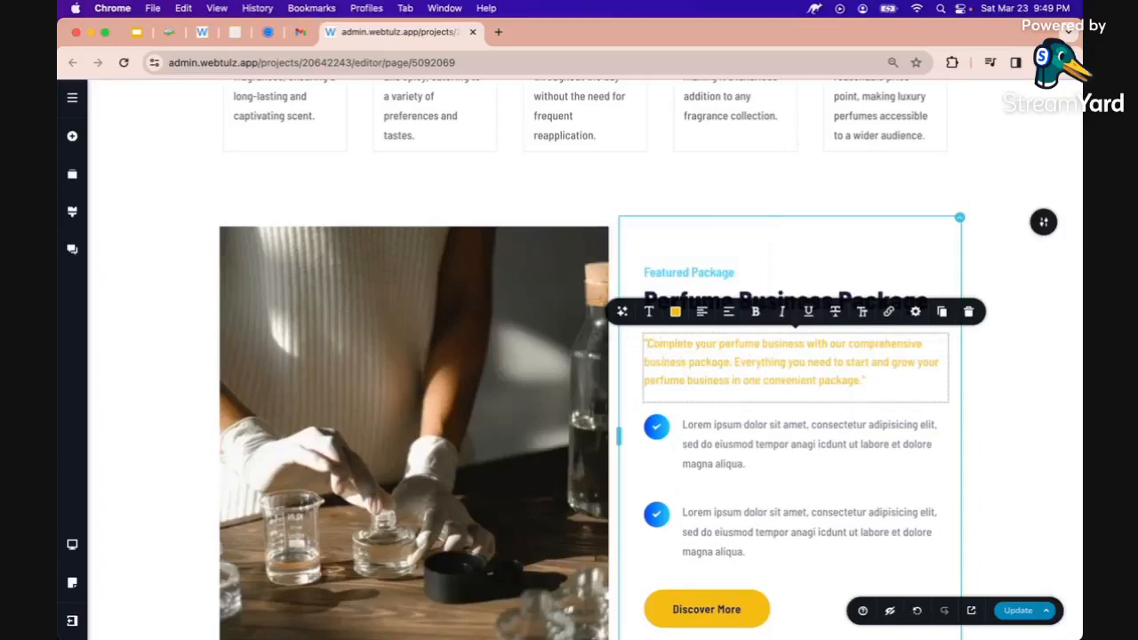
pyautogui.press('BackSpace')
# Fill the first checklist item with AI benefits Cost savings and Convenience using '2 benefits for: perfume business package.'
pyautogui.click(789, 449)
pyautogui.scroll(-3, 792, 452)
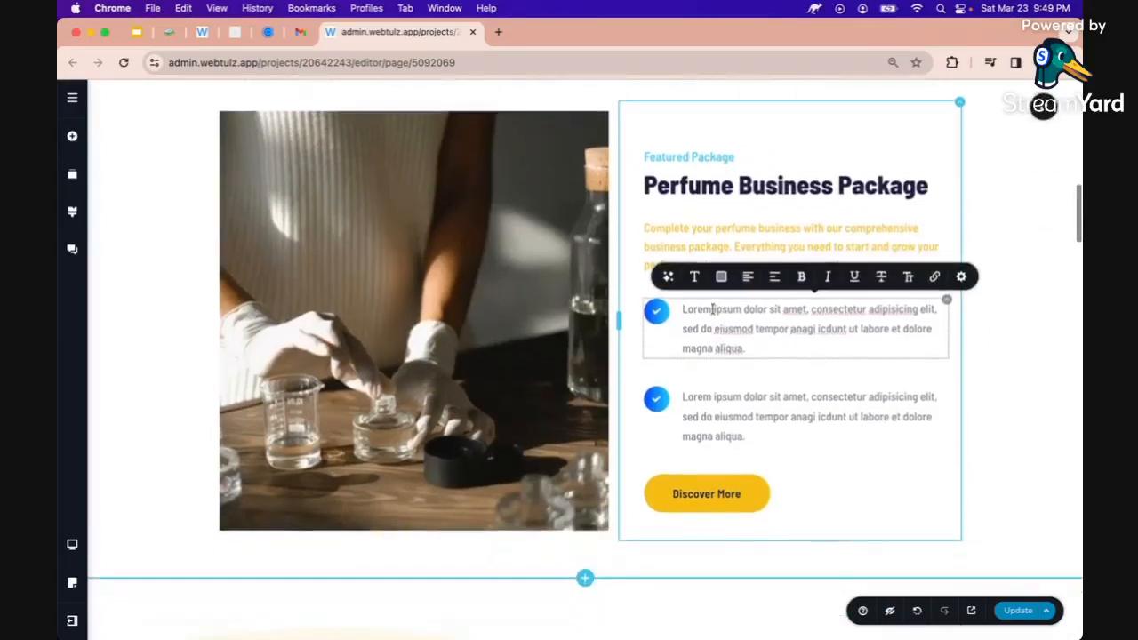
pyautogui.doubleClick(690, 329)
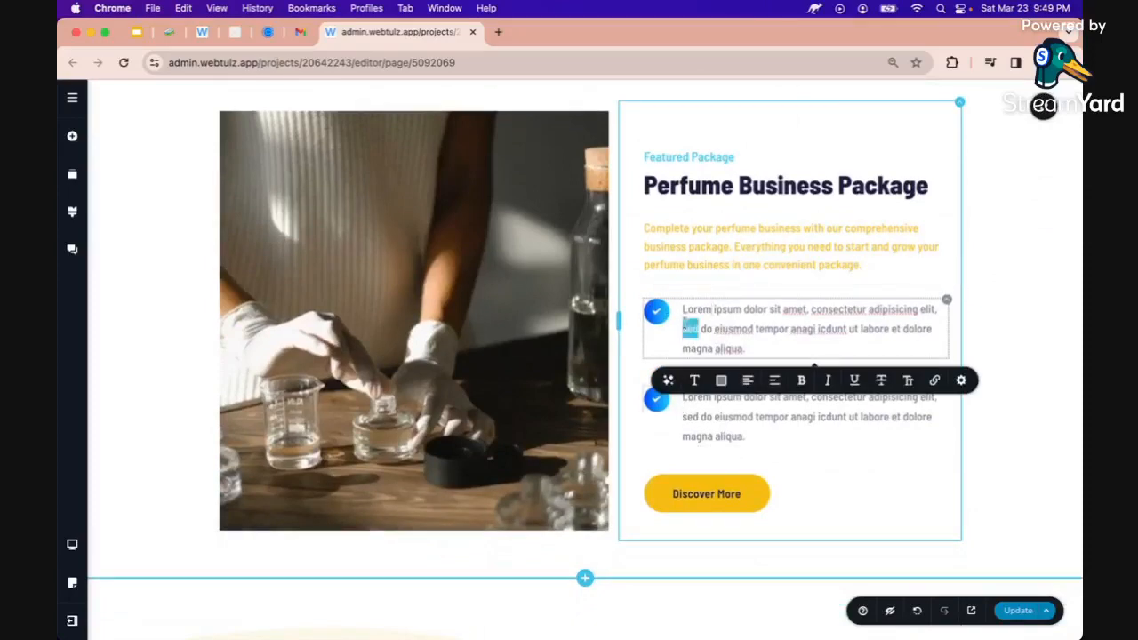
pyautogui.click(668, 381)
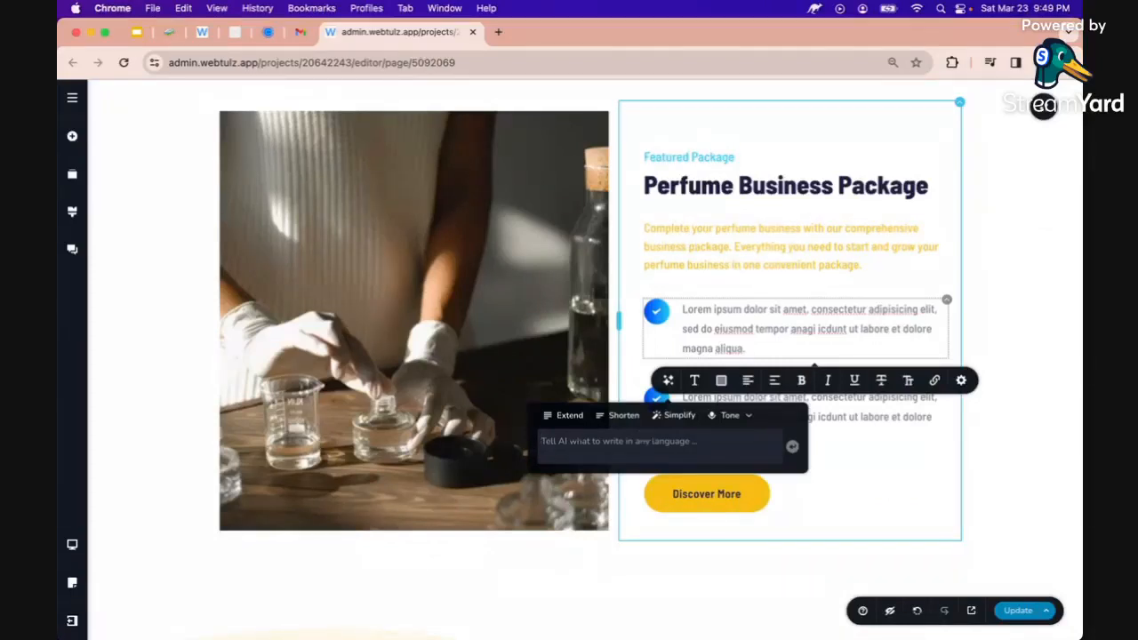
pyautogui.write('2 enefit')
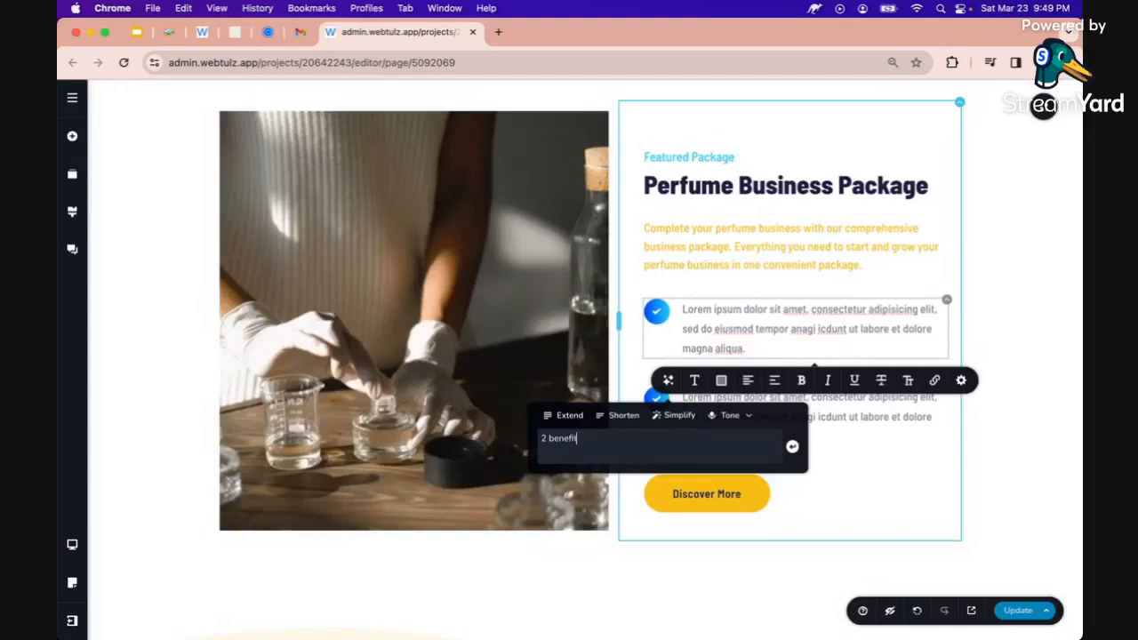
pyautogui.write('s for: berfume business package')
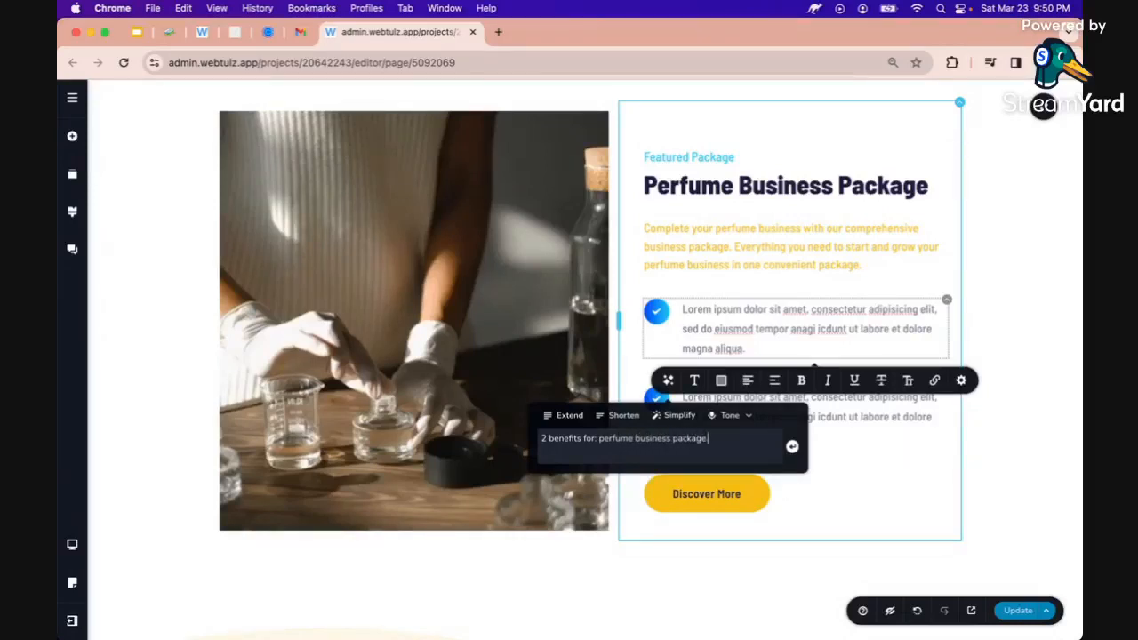
pyautogui.write('.')
pyautogui.press('Return')
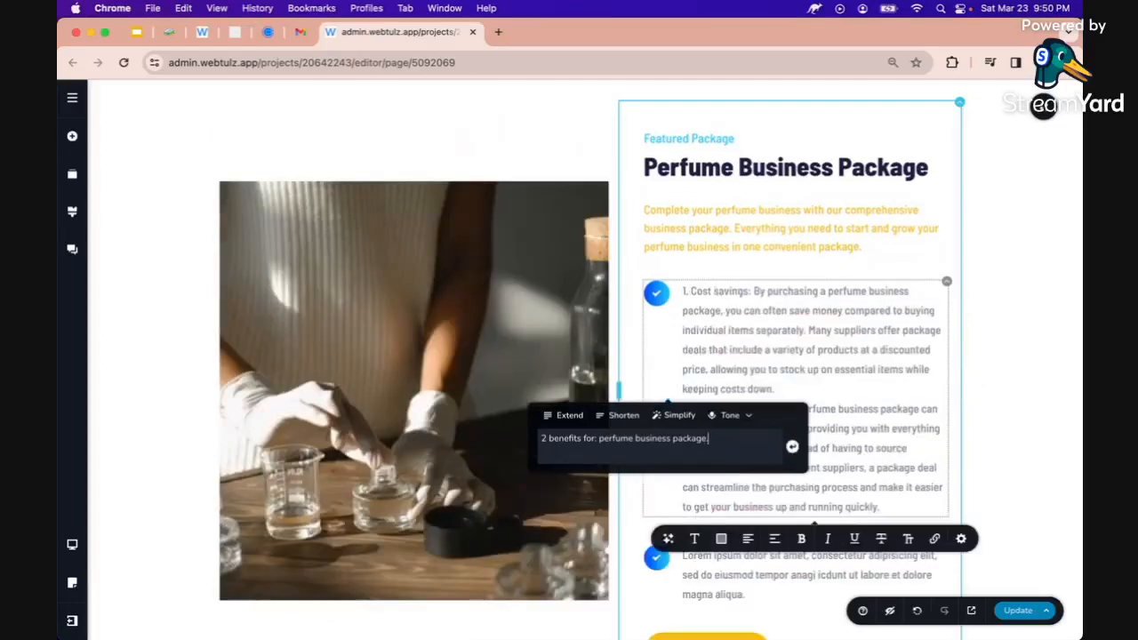
pyautogui.click(743, 369)
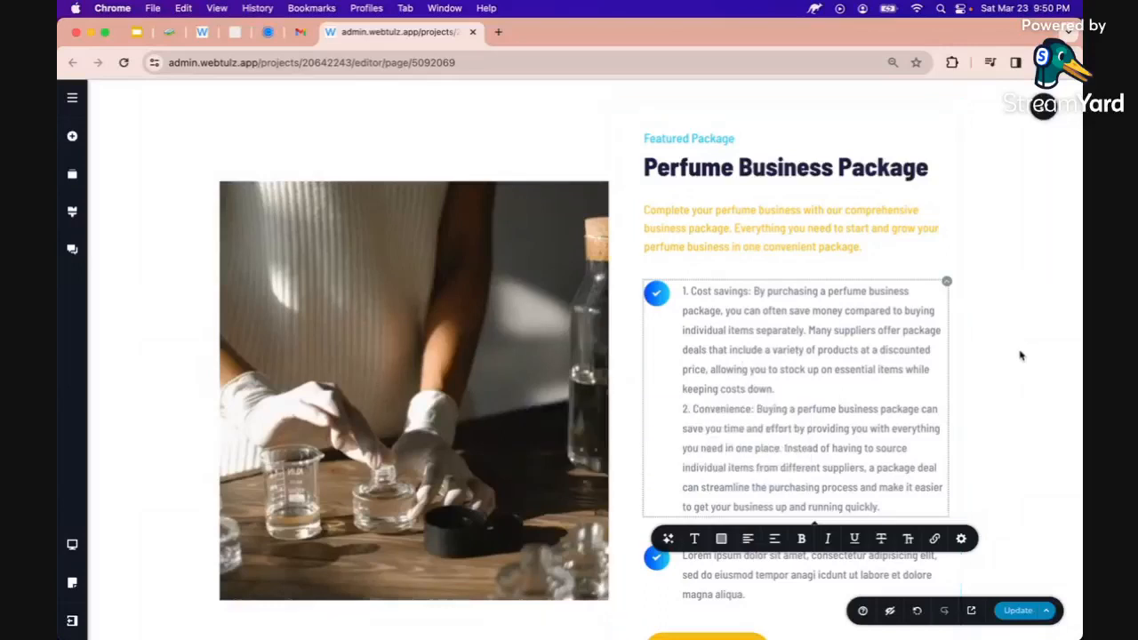
pyautogui.scroll(-1, 893, 355)
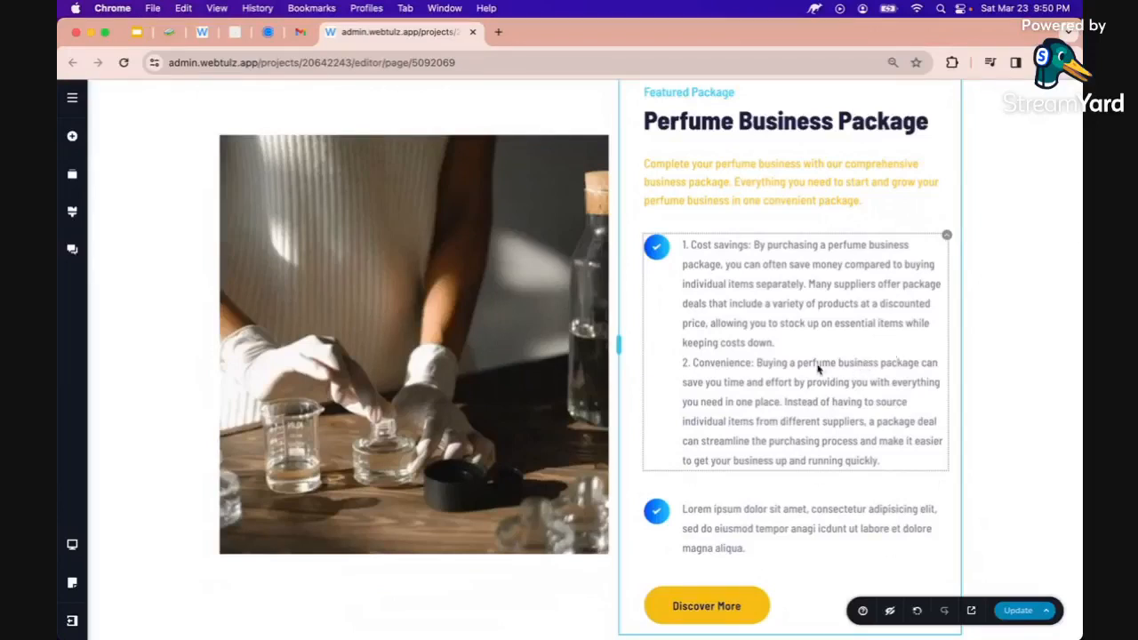
pyautogui.scroll(-1, 818, 368)
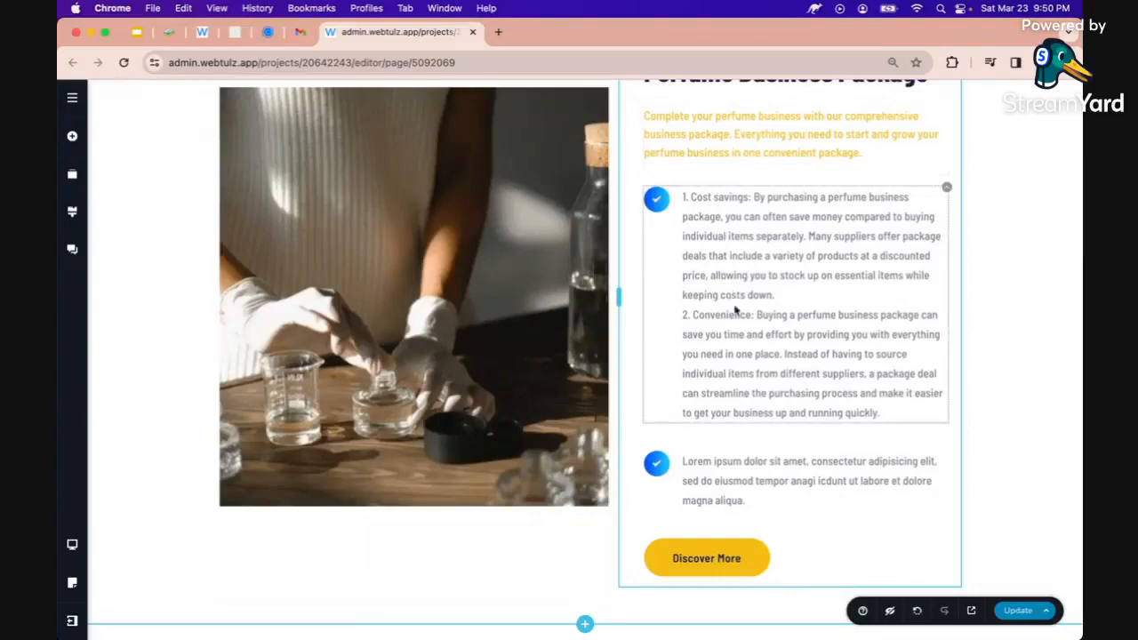
# Move the Convenience paragraph out of the first item into the second checklist item
pyautogui.tripleClick(741, 317)
pyautogui.press('cmd+c')
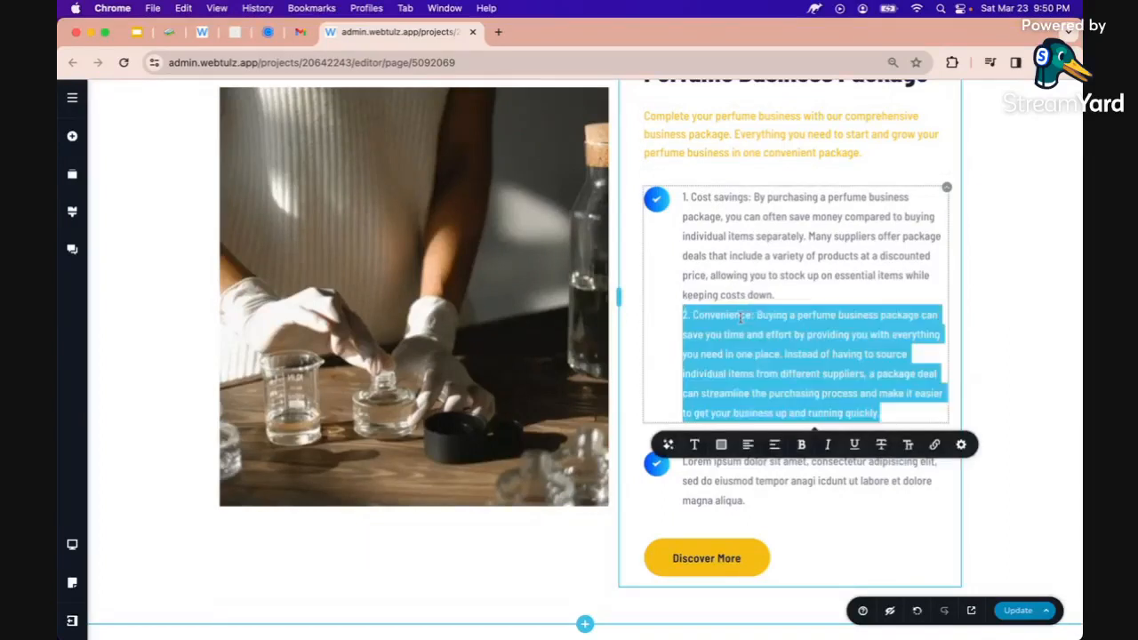
pyautogui.press('BackSpace')
pyautogui.press('BackSpace')
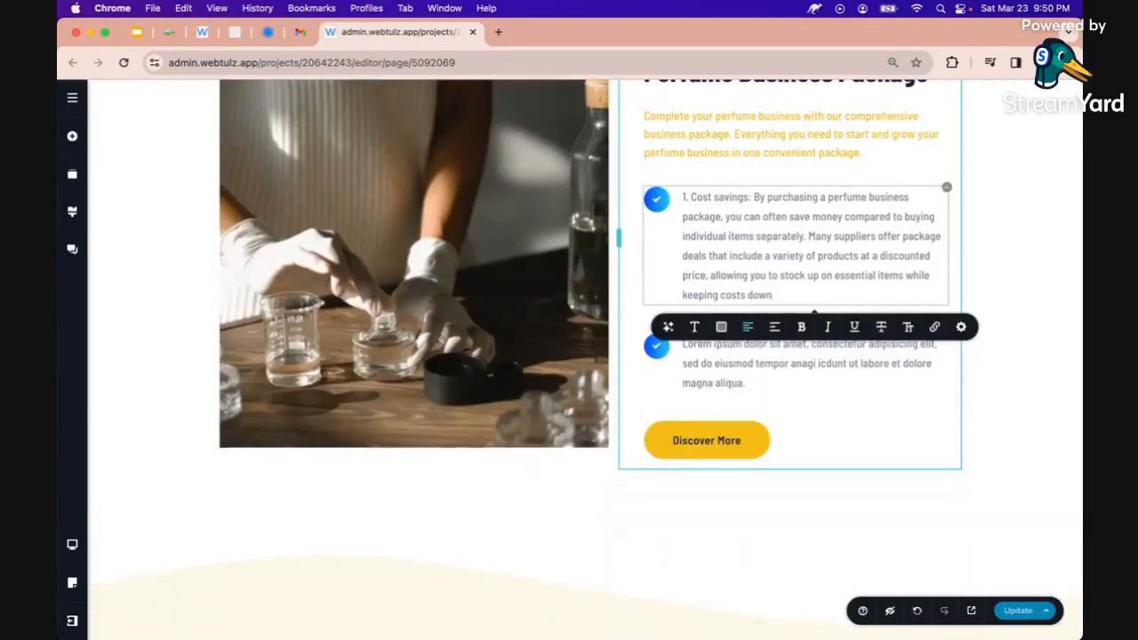
pyautogui.tripleClick(729, 351)
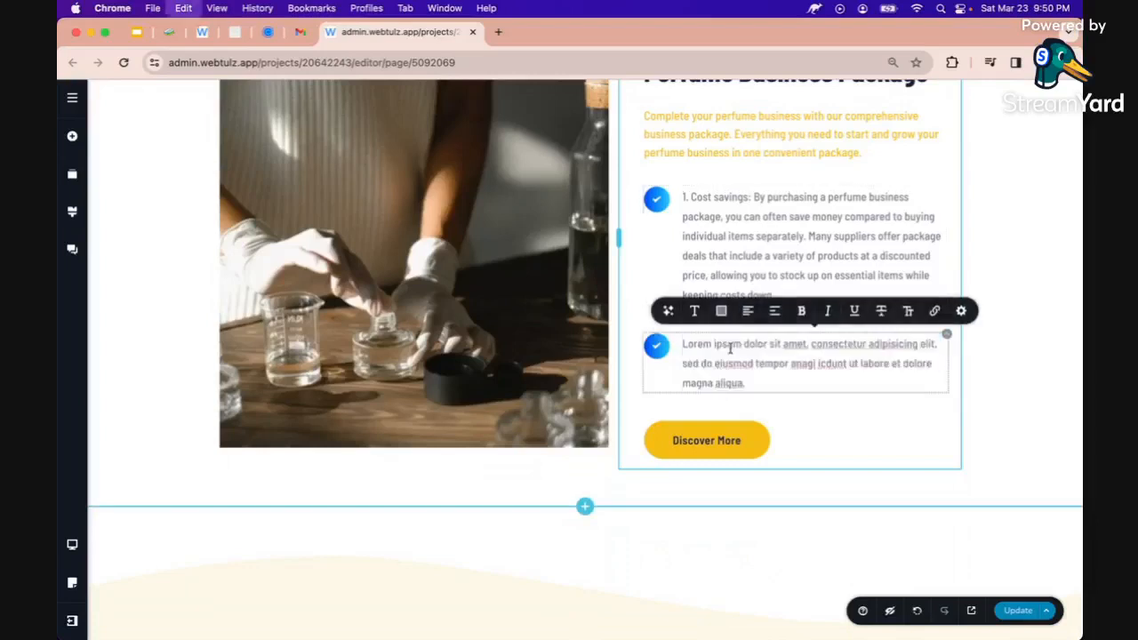
pyautogui.press('cmd+v')
# Remove the 1. and 2. numbering and bold the Cost savings and Convenience labels
pyautogui.click(693, 204)
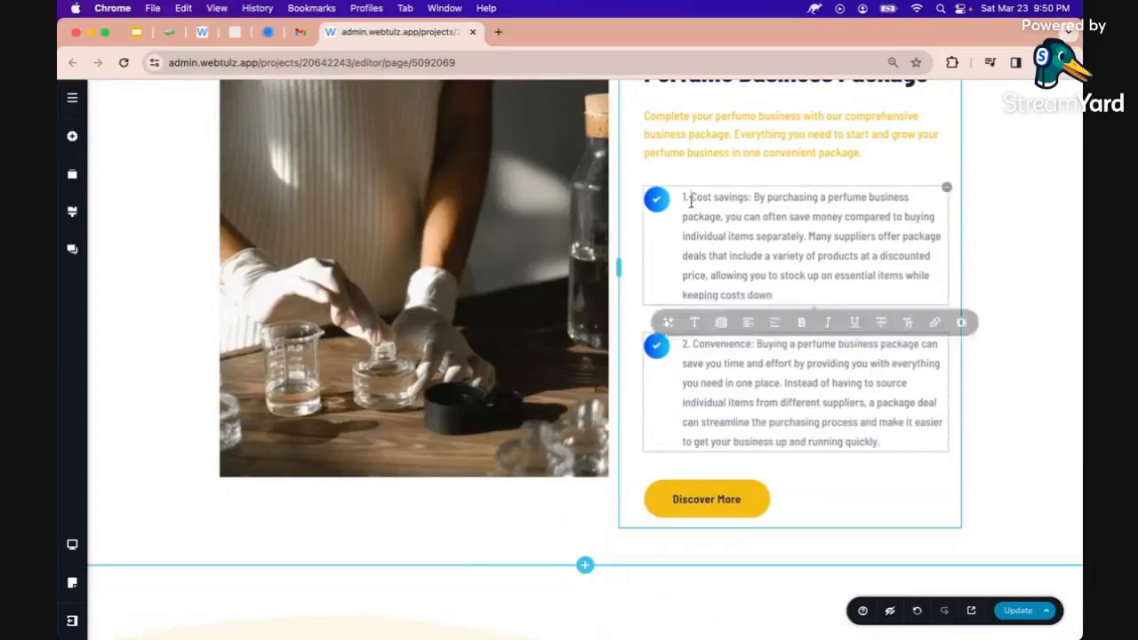
pyautogui.press('Delete')
pyautogui.press('Delete')
pyautogui.press('Delete')
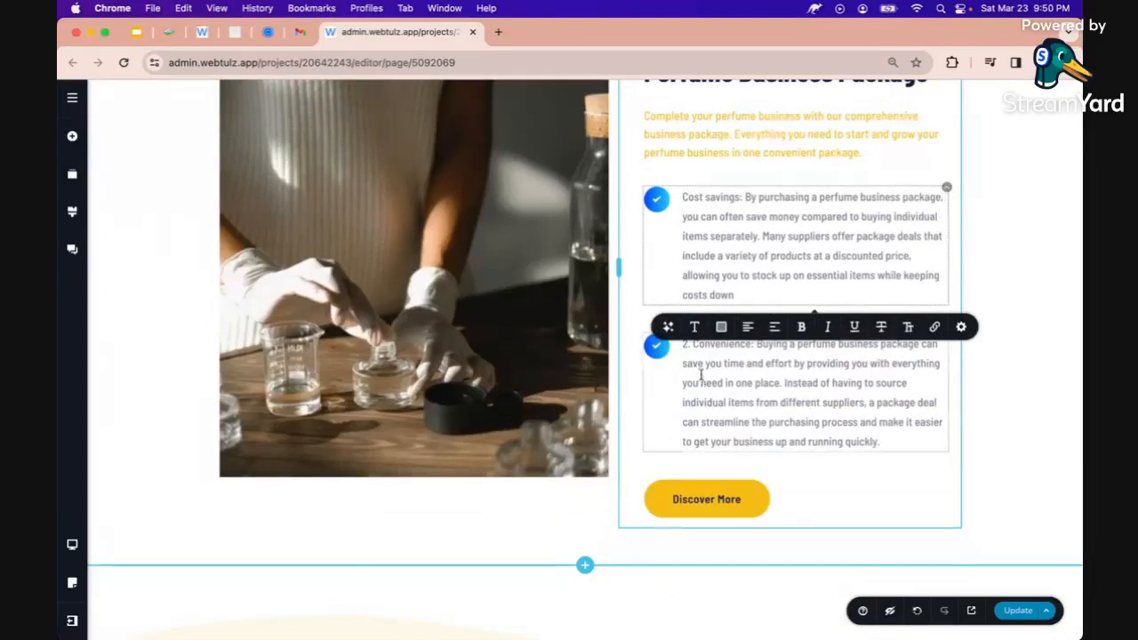
pyautogui.click(690, 345)
pyautogui.press('Delete')
pyautogui.press('Delete')
pyautogui.press('Delete')
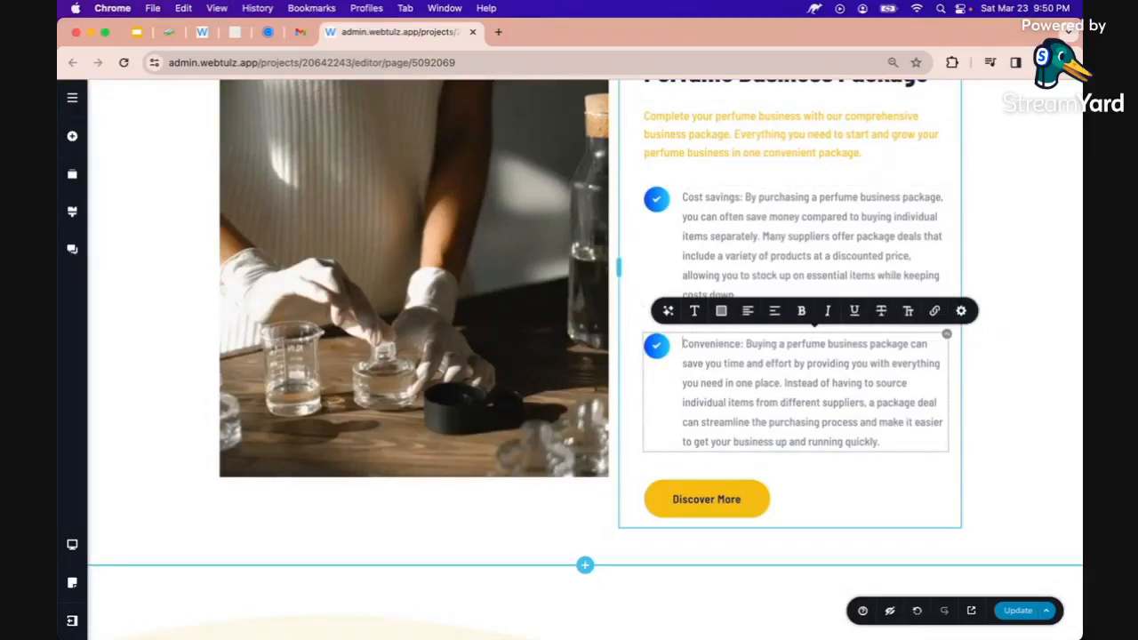
pyautogui.moveTo(681, 197); pyautogui.dragTo(731, 198)
pyautogui.press('super+b')
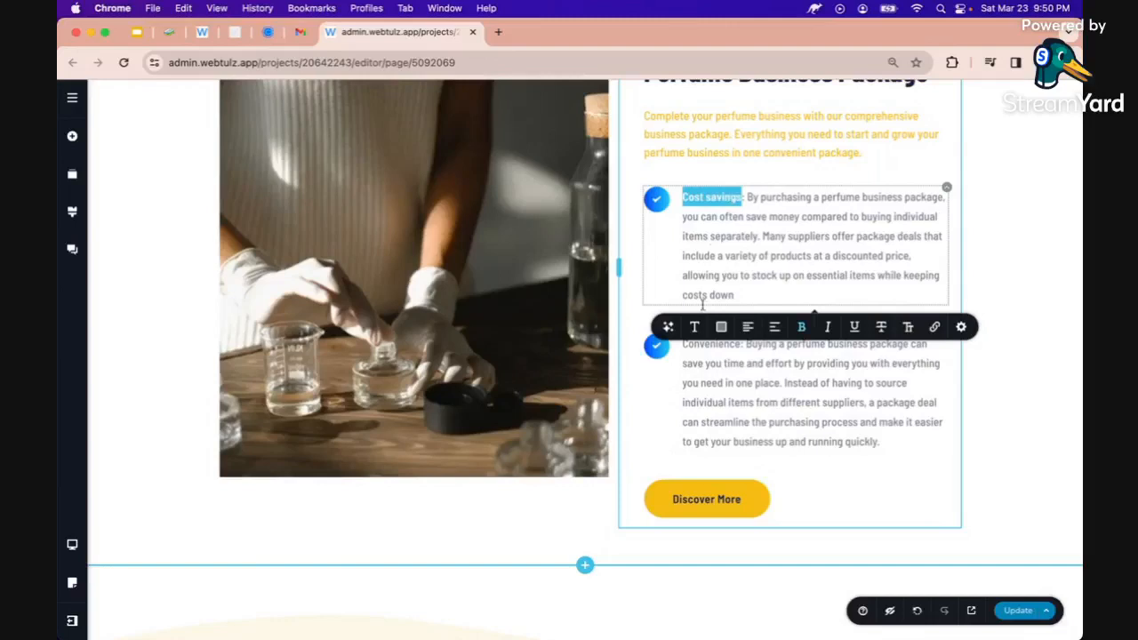
pyautogui.click(686, 351)
pyautogui.doubleClick(685, 343)
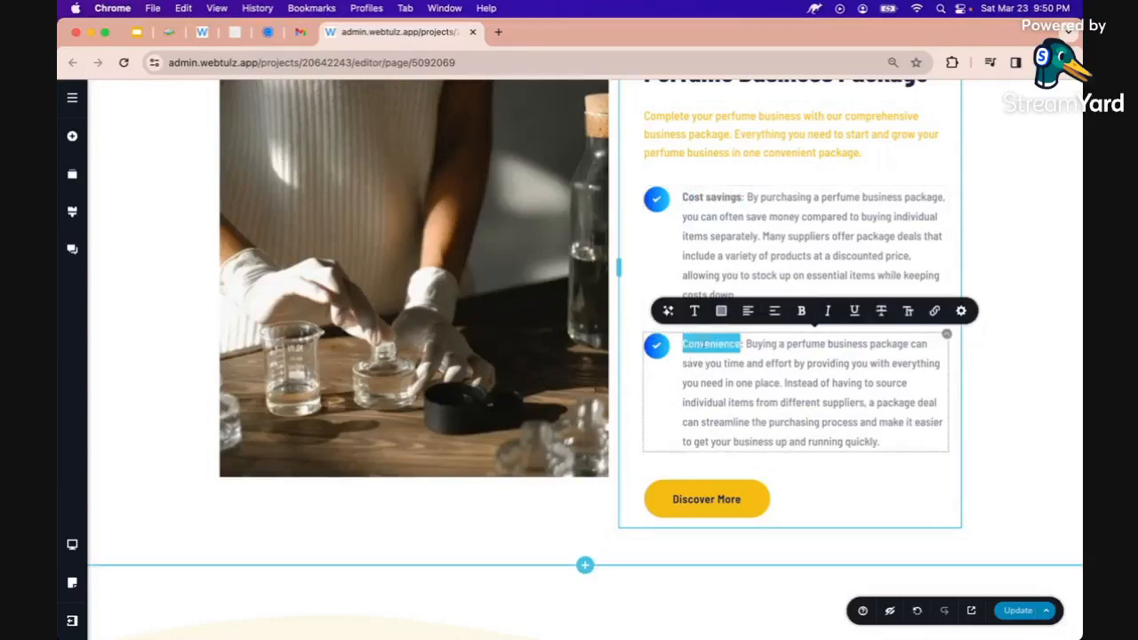
pyautogui.click(802, 312)
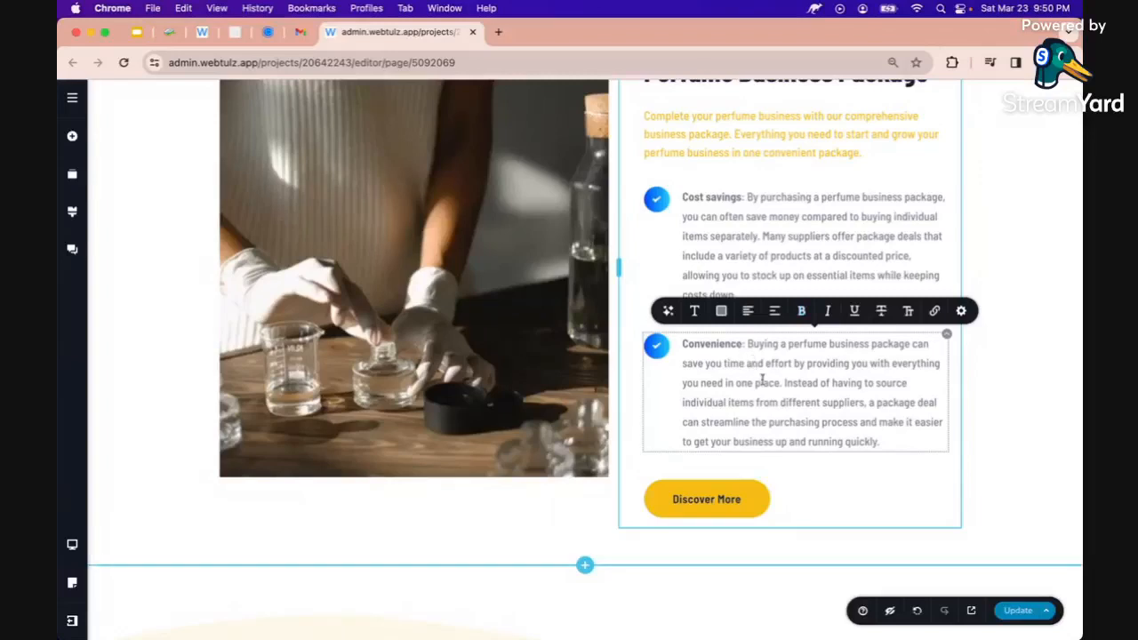
# Change the Discover More button text to 'Chat With Us'
pyautogui.click(695, 496)
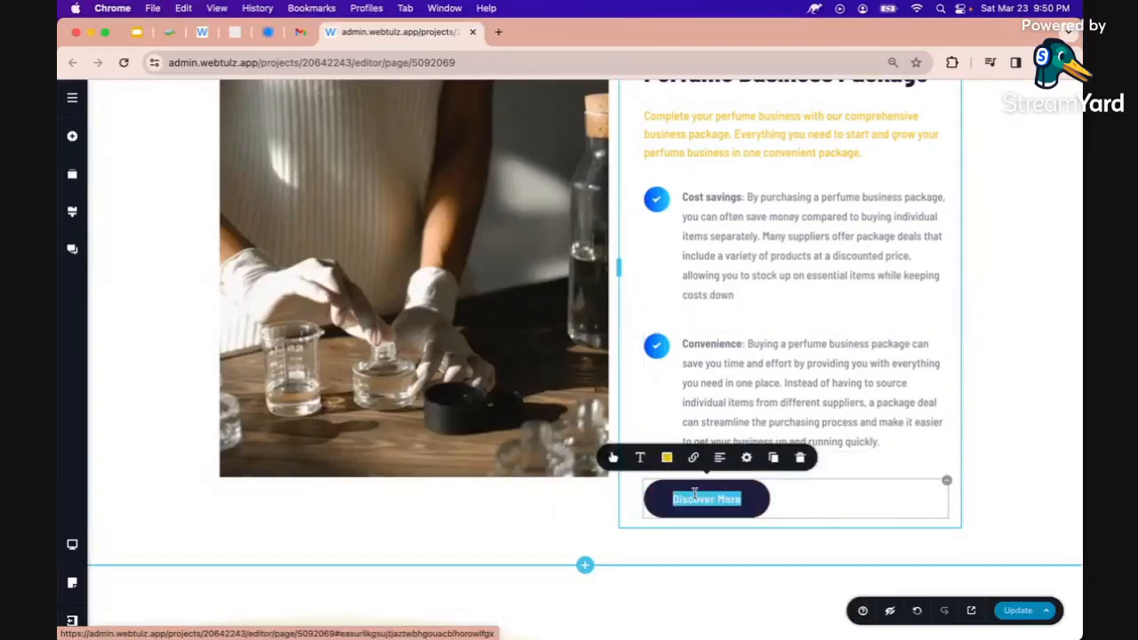
pyautogui.write('Chat ')
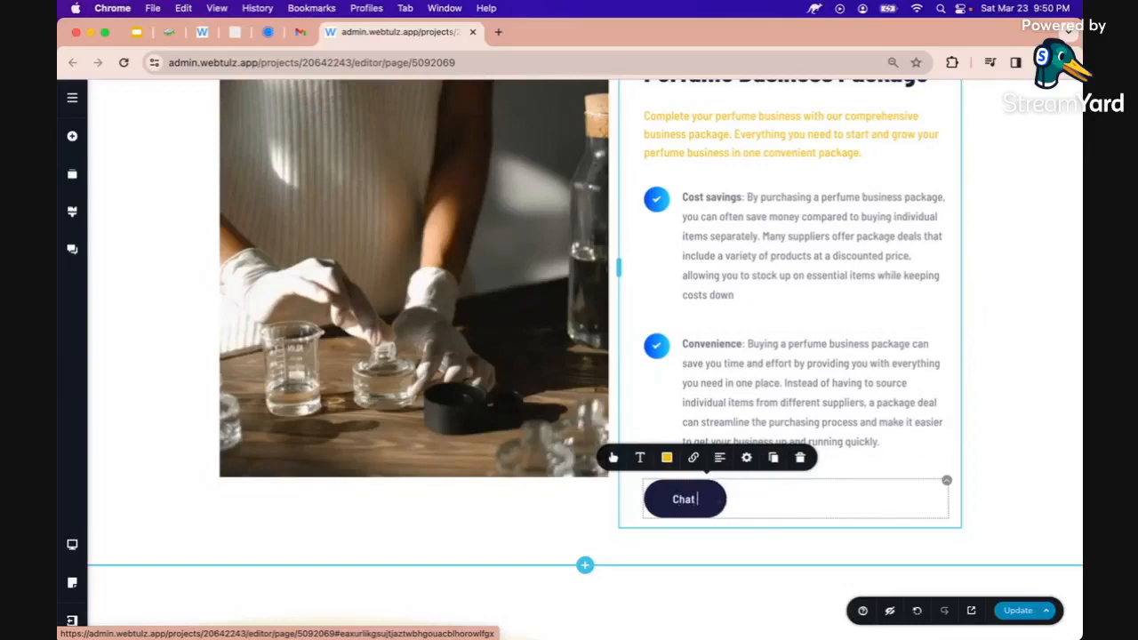
pyautogui.write('With u')
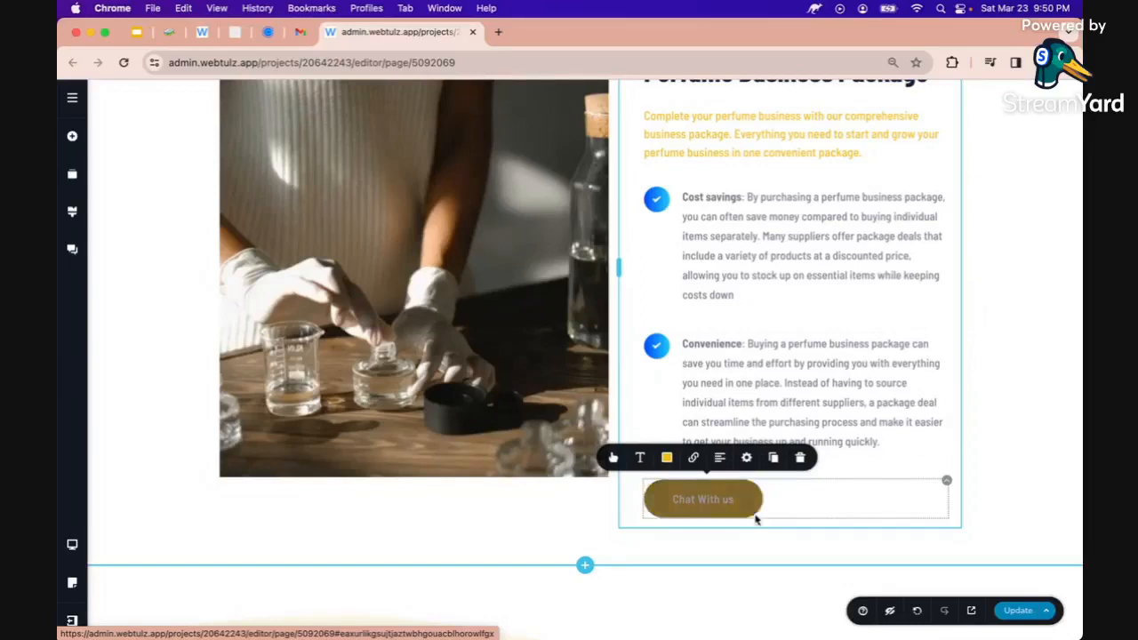
pyautogui.press('BackSpace')
pyautogui.write('Us')
pyautogui.click(990, 452)
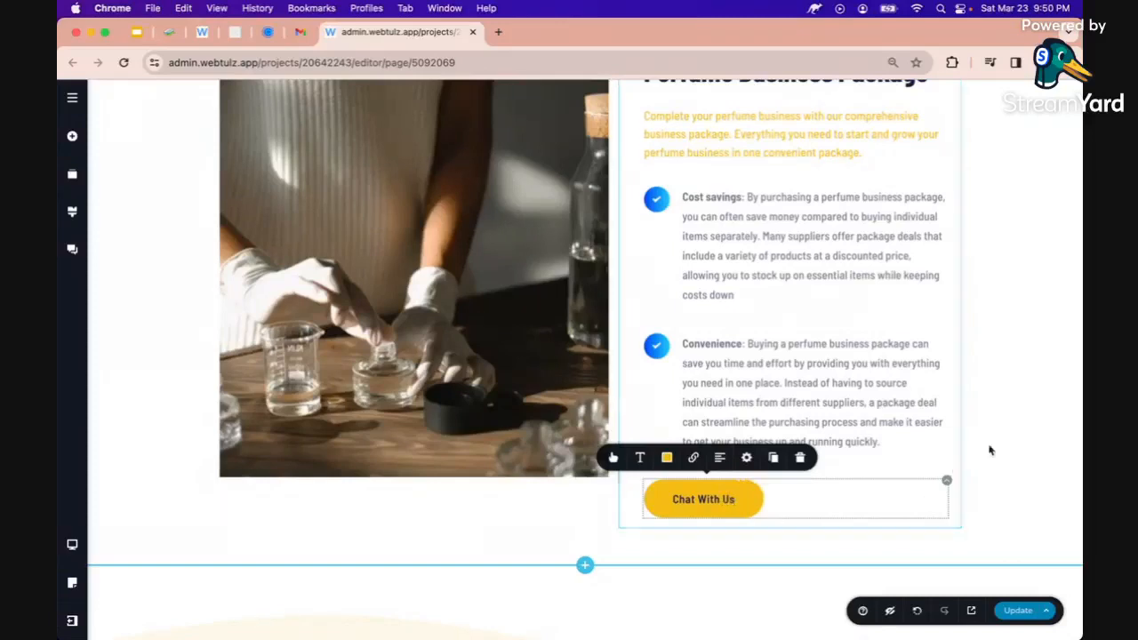
# Save the page changes made so far
pyautogui.scroll(-2, 1010, 454)
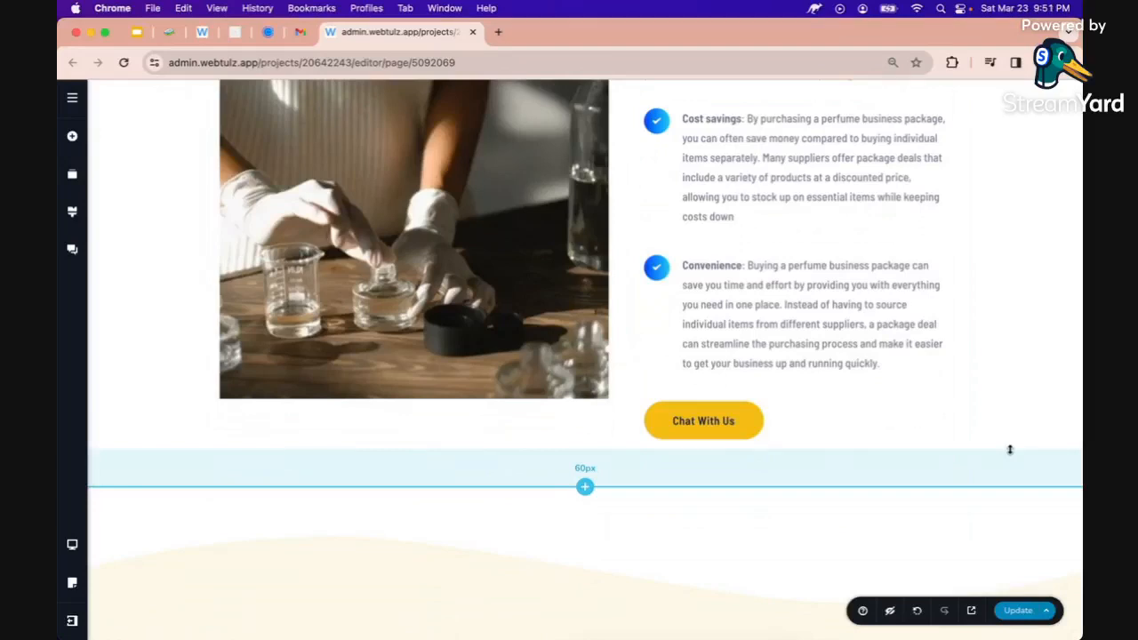
pyautogui.click(1018, 610)
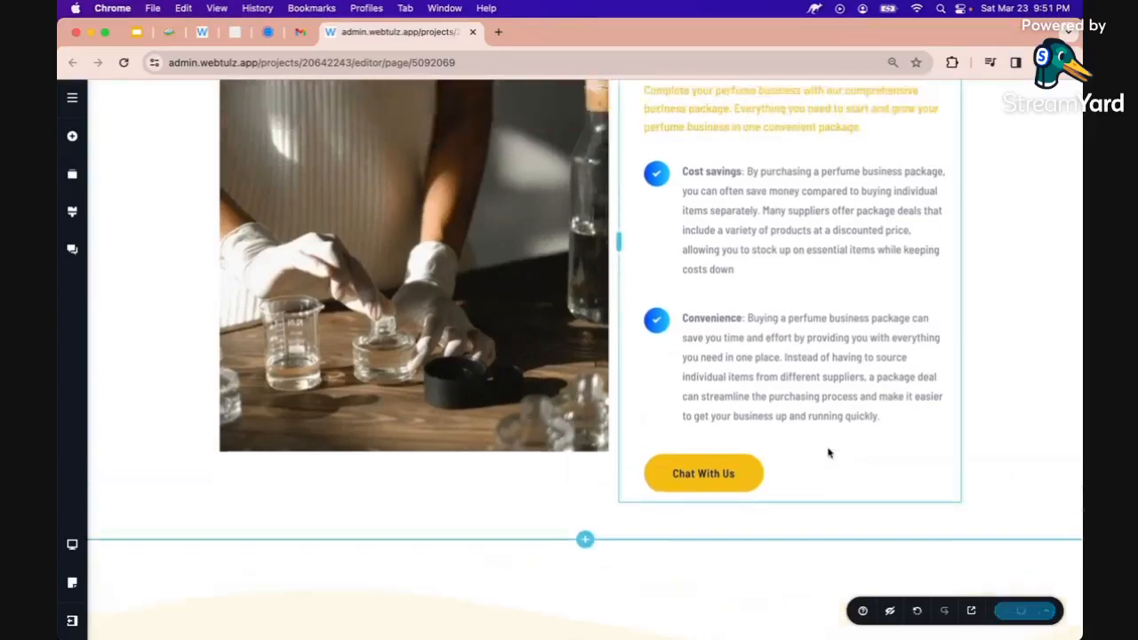
pyautogui.scroll(-10, 828, 451)
pyautogui.scroll(3, 827, 449)
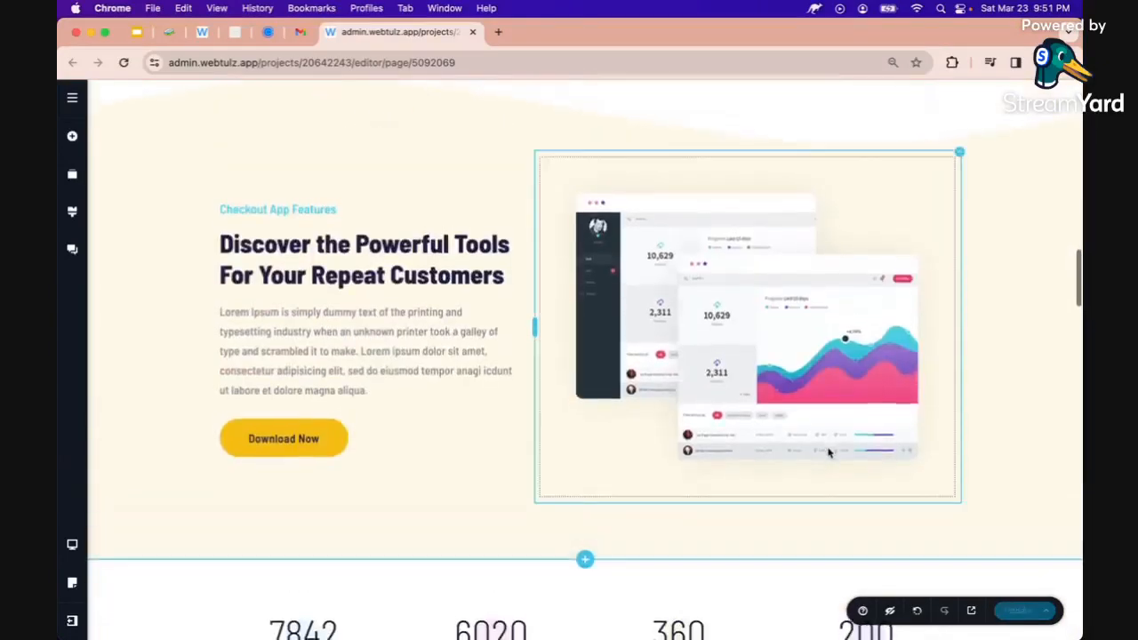
pyautogui.scroll(-1, 760, 354)
# Replace the app screenshot with the straw-hat portrait aa pexels-min-an-732425.jpg
pyautogui.click(761, 354)
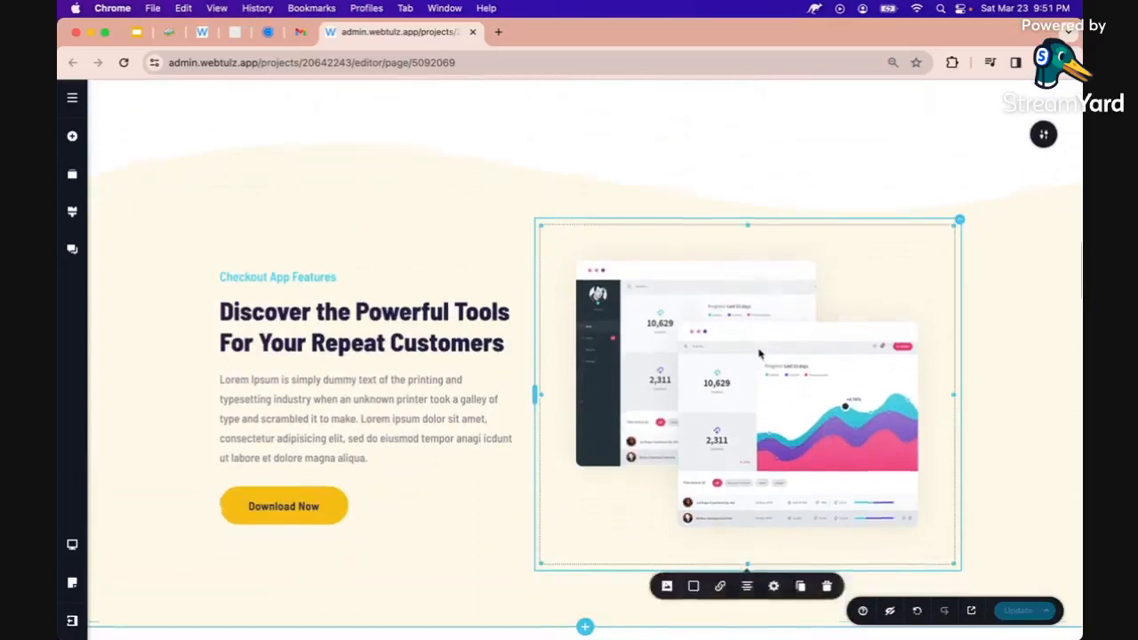
pyautogui.scroll(-2, 759, 355)
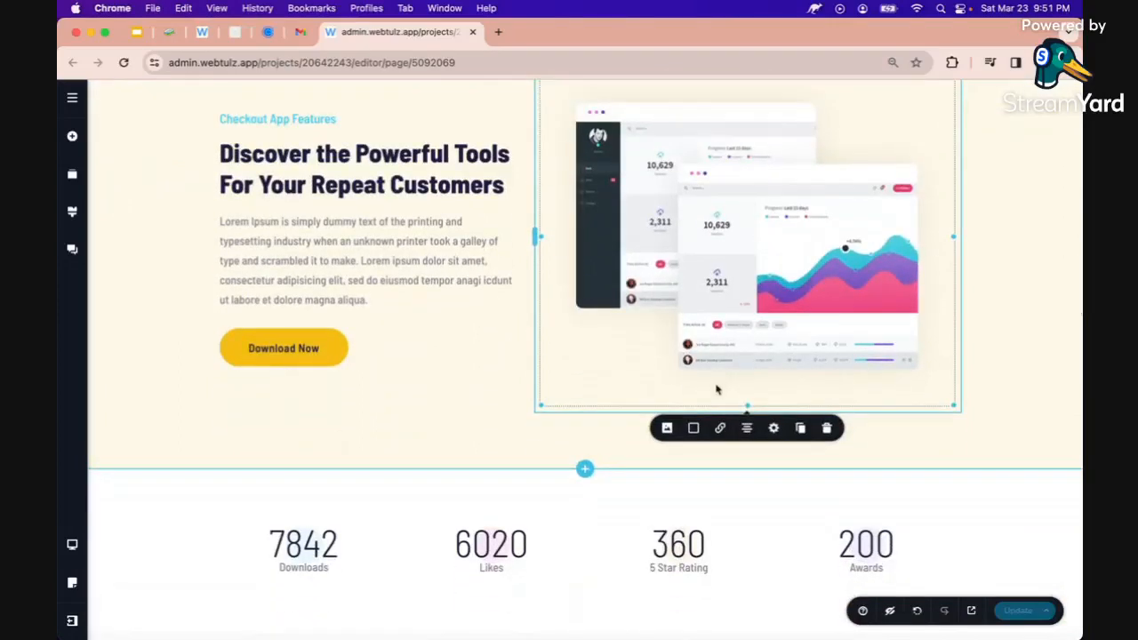
pyautogui.click(666, 427)
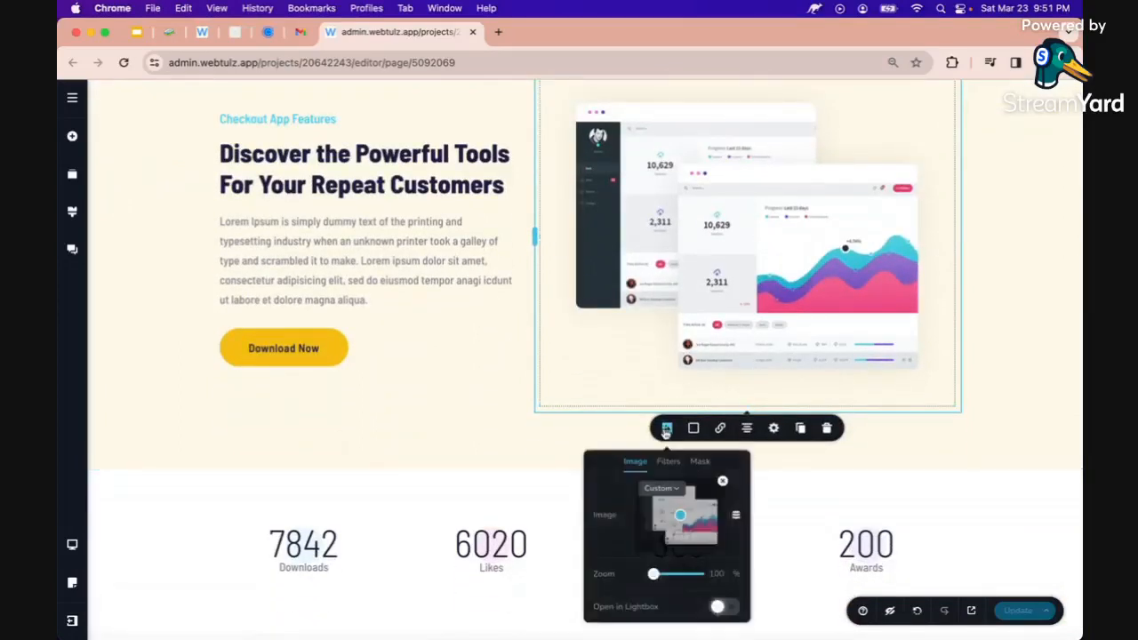
pyautogui.click(722, 481)
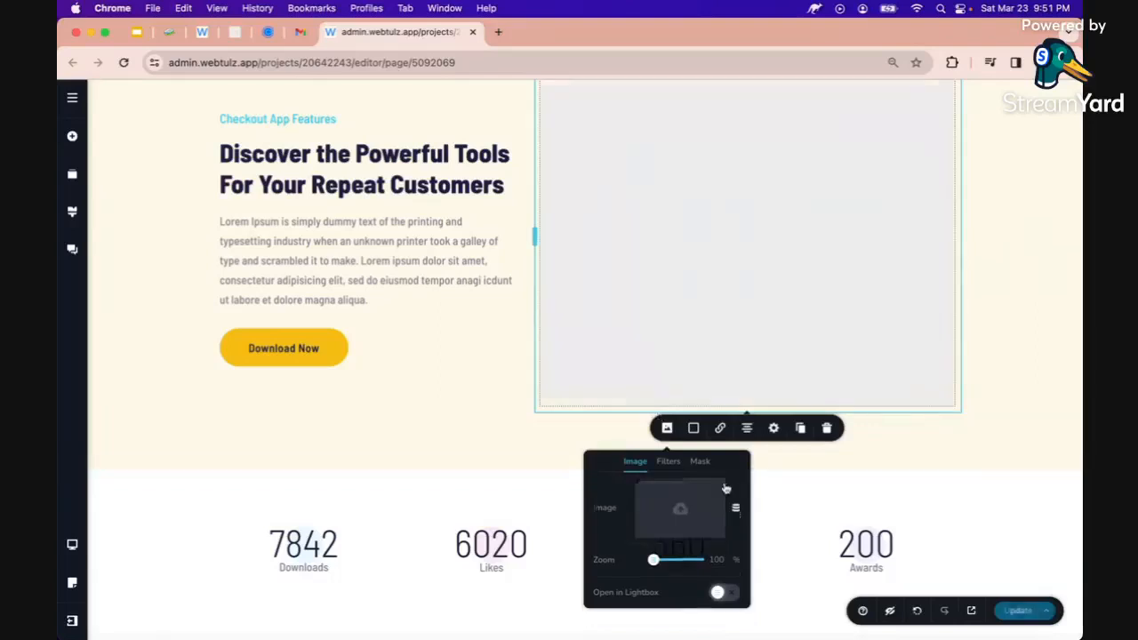
pyautogui.click(683, 511)
pyautogui.scroll(-2, 617, 305)
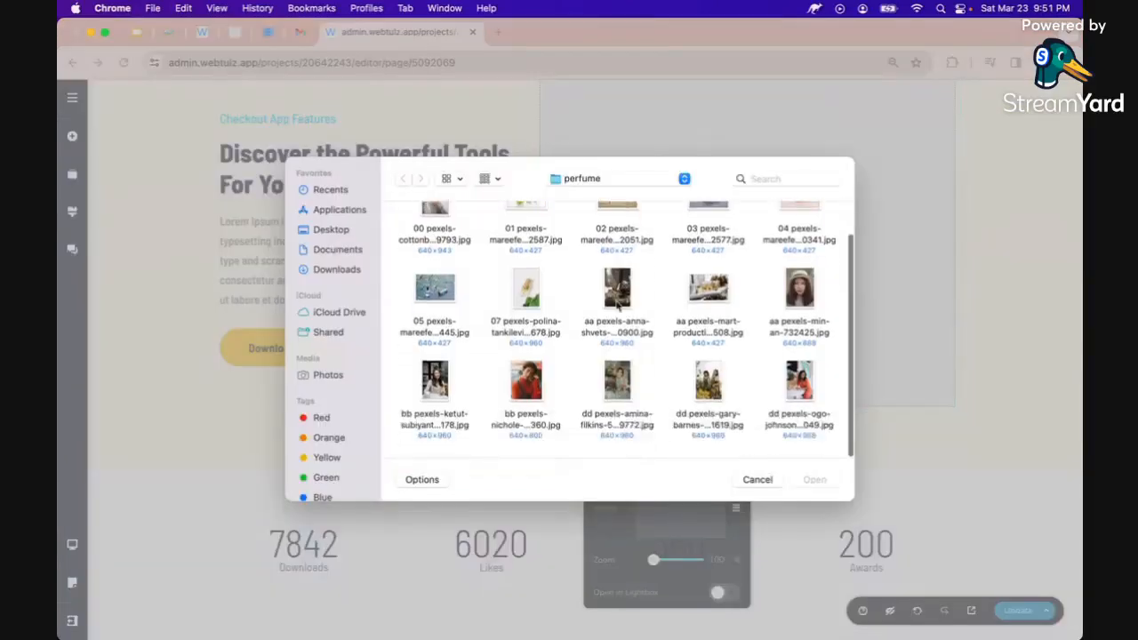
pyautogui.click(800, 302)
pyautogui.click(814, 479)
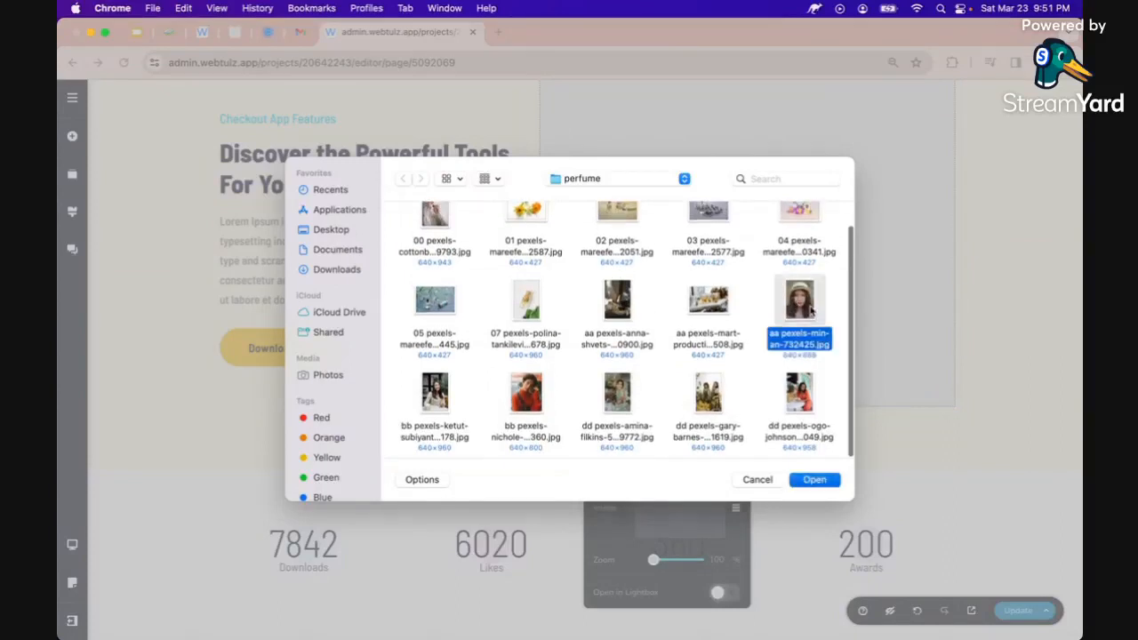
# Review the new portrait and select the text column beside it
pyautogui.scroll(1, 731, 355)
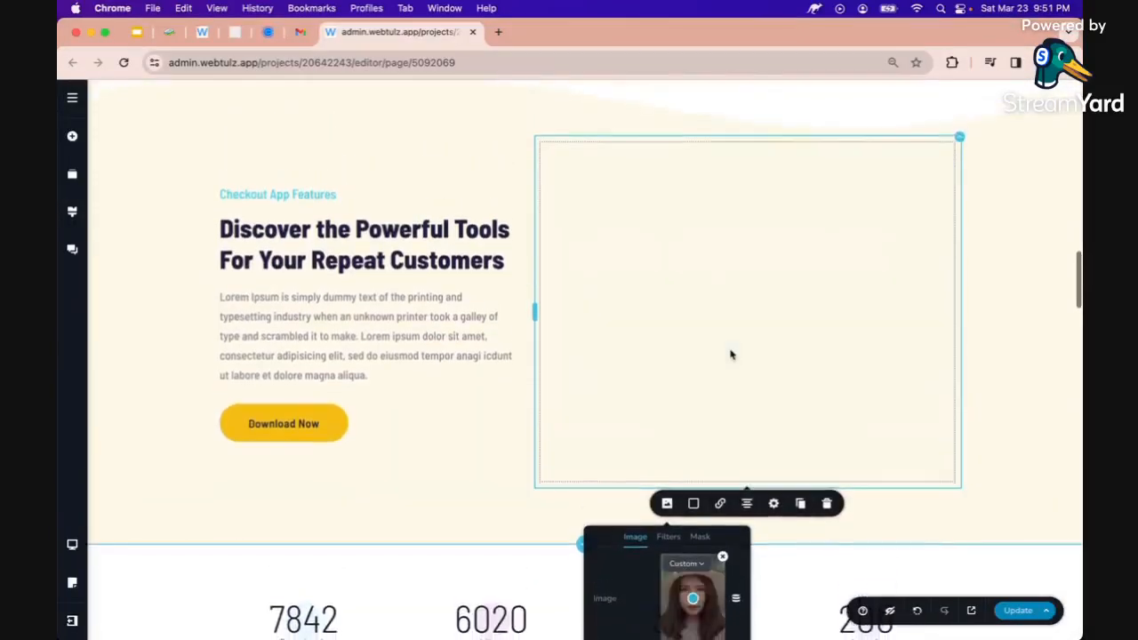
pyautogui.scroll(-1, 730, 353)
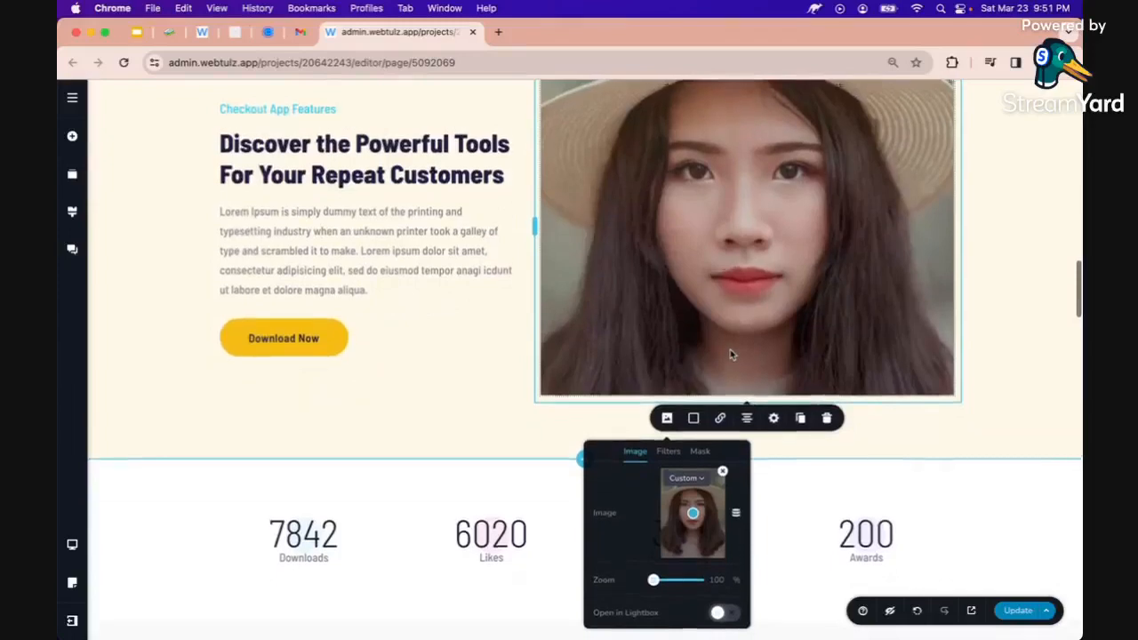
pyautogui.scroll(1, 730, 353)
pyautogui.scroll(-1, 730, 353)
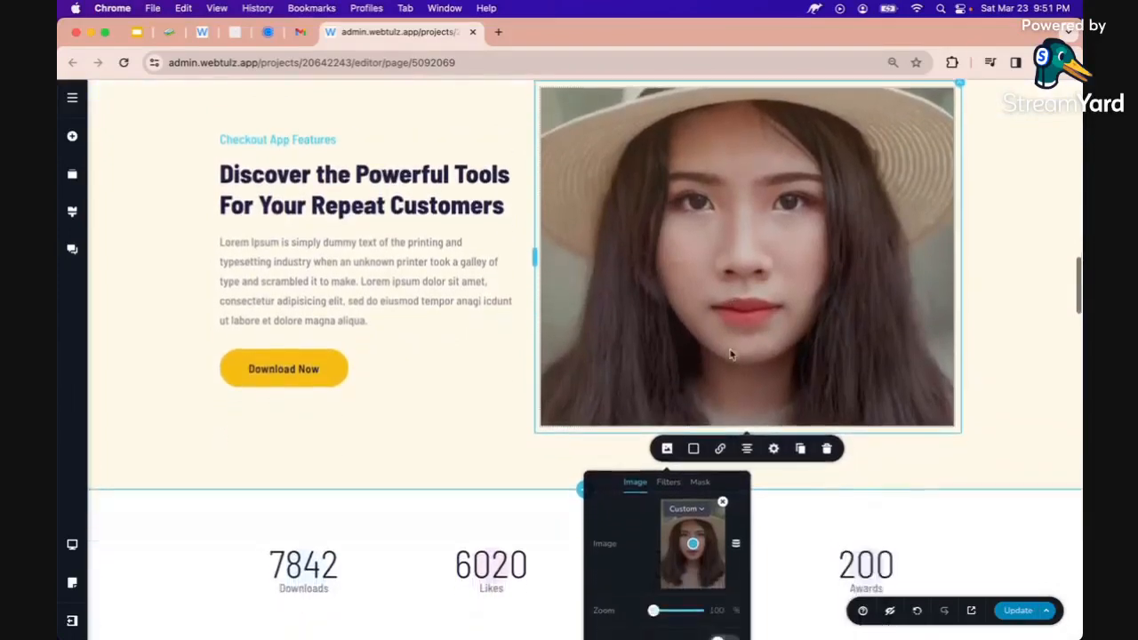
pyautogui.scroll(1, 730, 354)
pyautogui.click(447, 198)
# Change the Checkout App Features subheading to 'About'
pyautogui.doubleClick(385, 233)
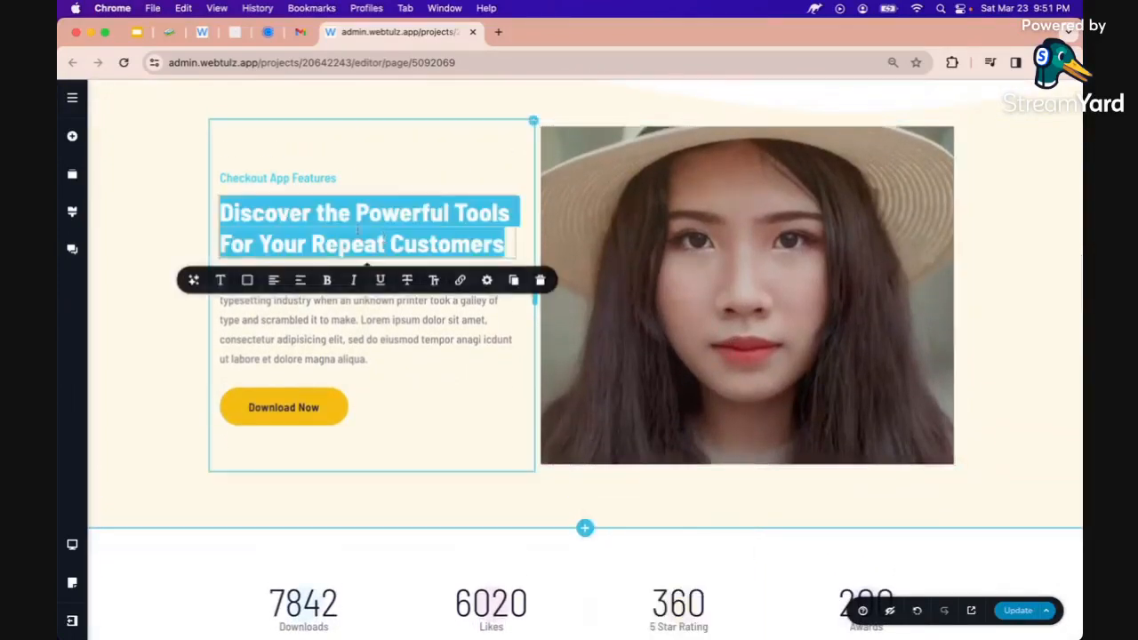
pyautogui.doubleClick(278, 179)
pyautogui.write('About')
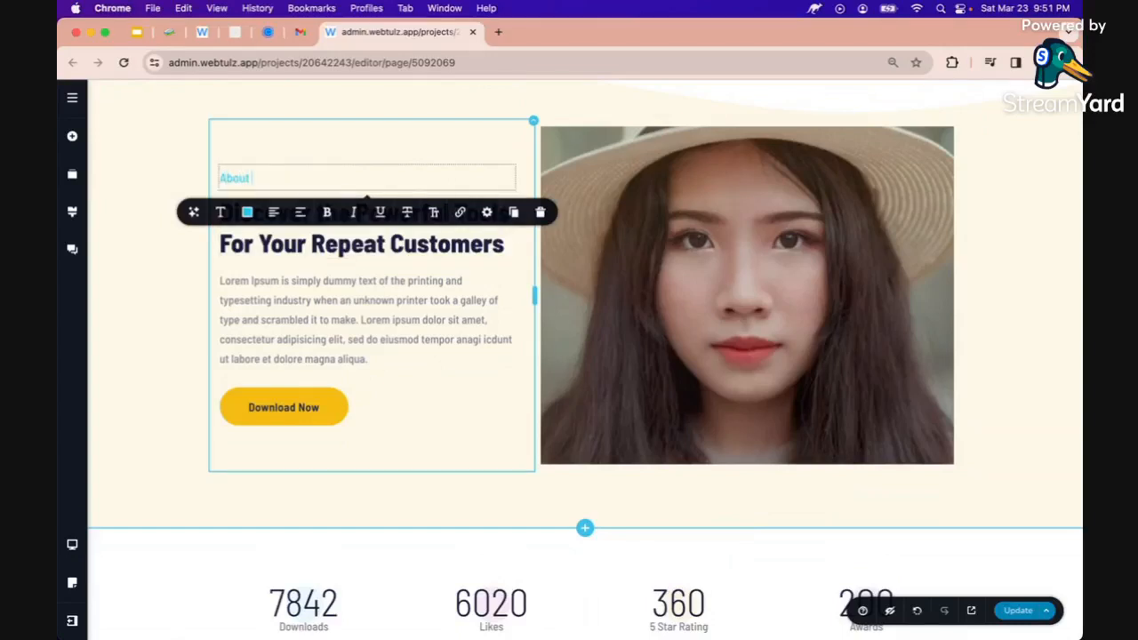
pyautogui.click(166, 255)
# Retitle the main heading to 'NL Perfume Collection'
pyautogui.click(254, 239)
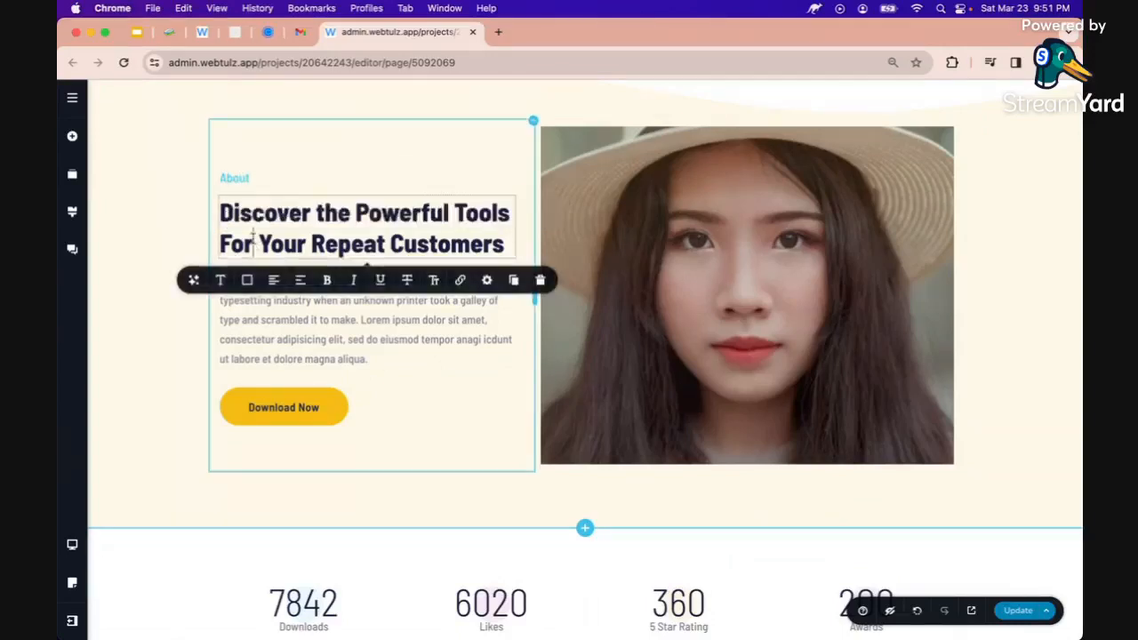
pyautogui.hotkey('ctrl', 'a')
pyautogui.write('NL')
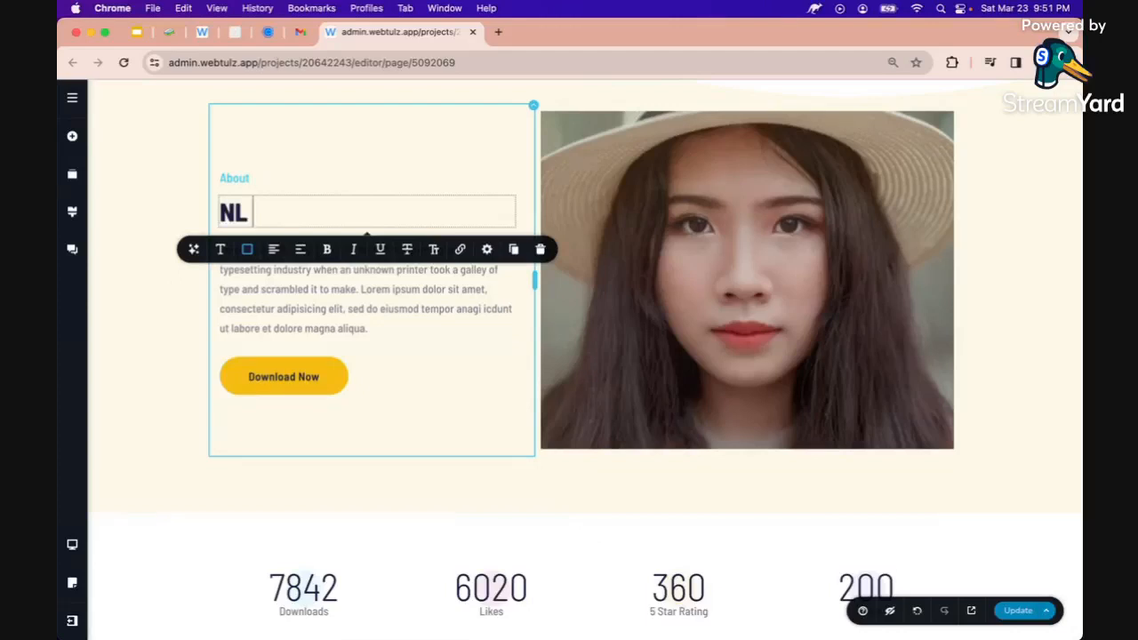
pyautogui.write('PE')
pyautogui.press('BackSpace')
pyautogui.write('erfume ')
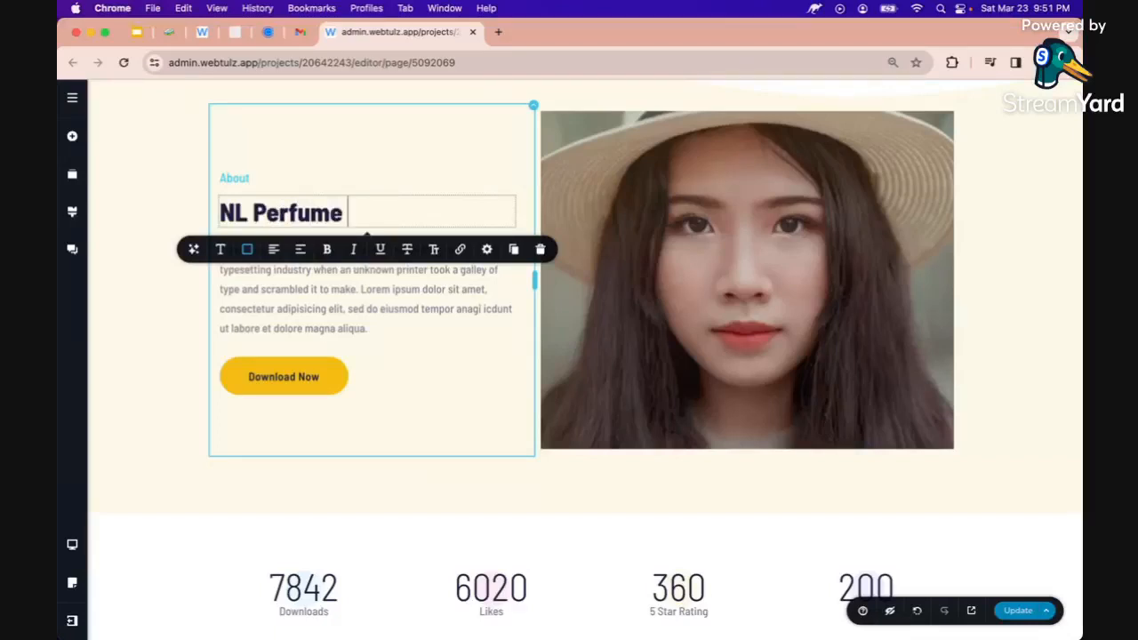
pyautogui.write('Collection')
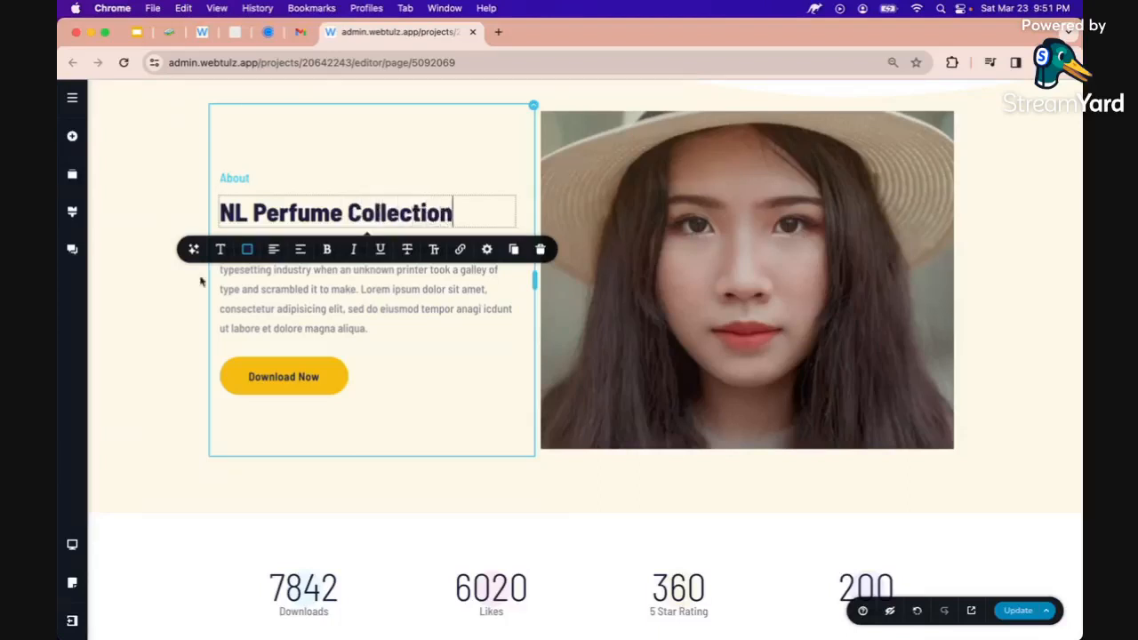
pyautogui.press('super+a')
pyautogui.press('super+c')
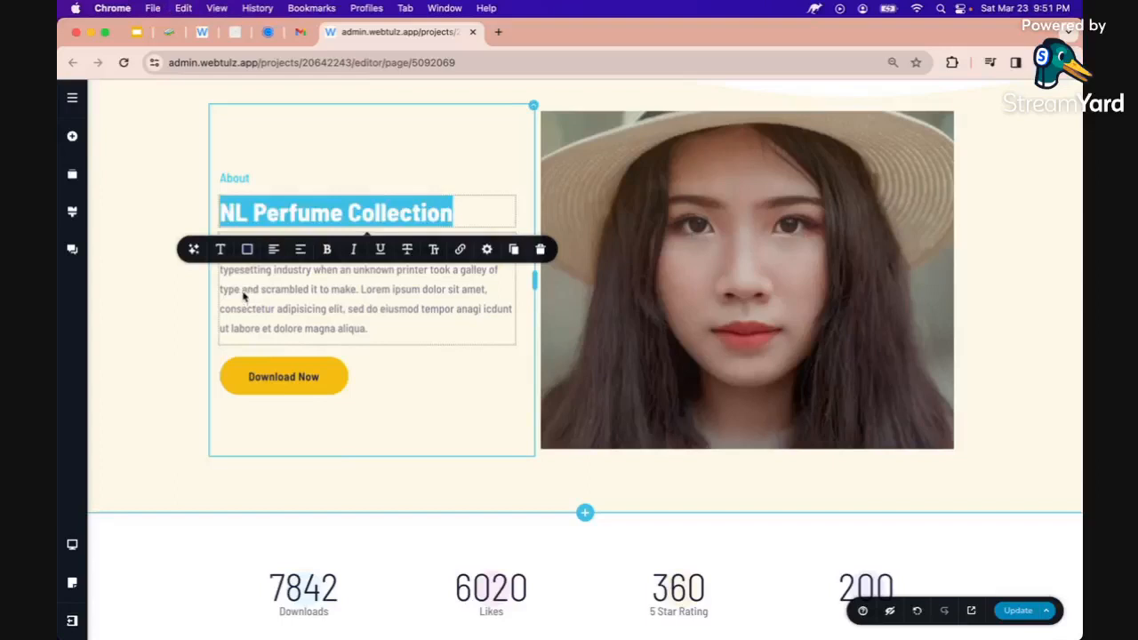
# Replace the placeholder paragraph with an AI description of NL Perfume Collection that includes the owner's name
pyautogui.click(243, 295)
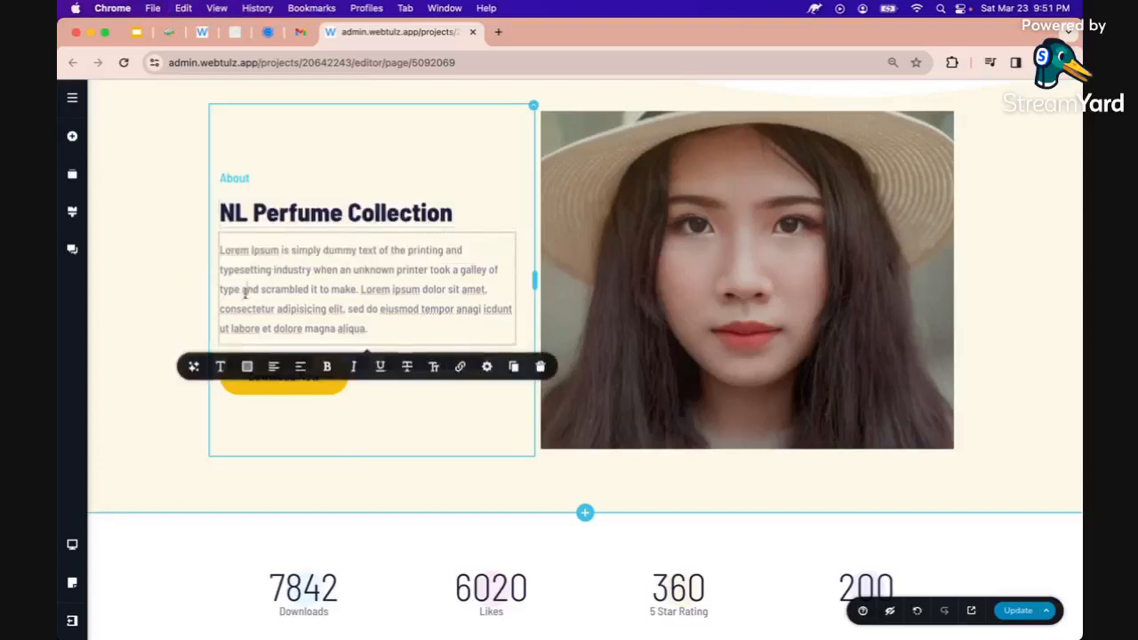
pyautogui.click(193, 368)
pyautogui.write('giv')
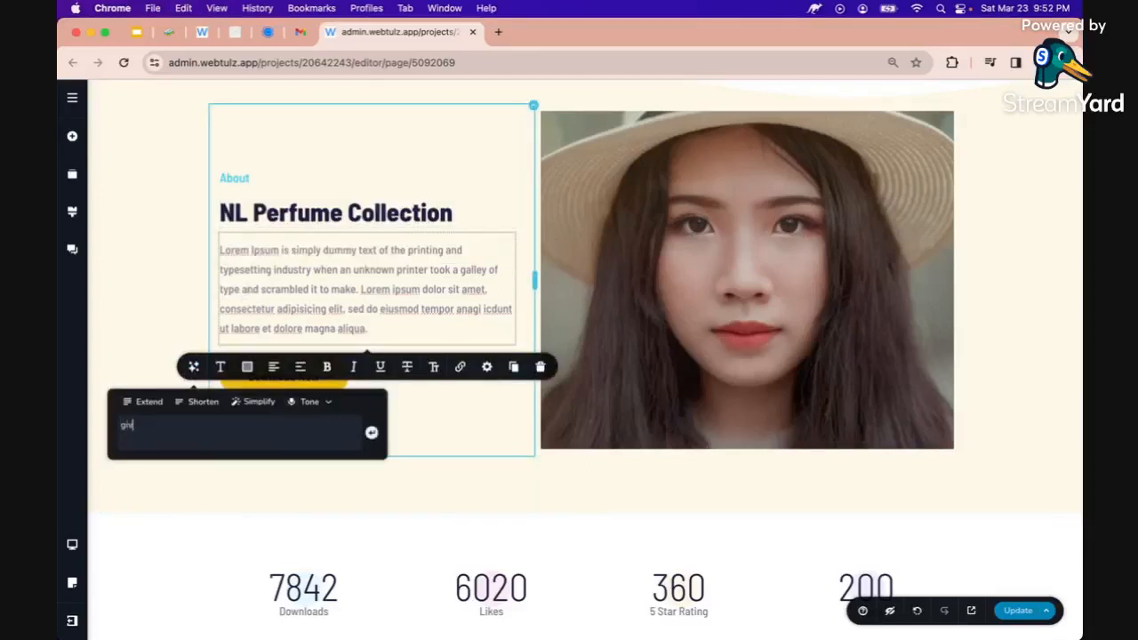
pyautogui.write('e me a paragraph about:')
pyautogui.press('super+v')
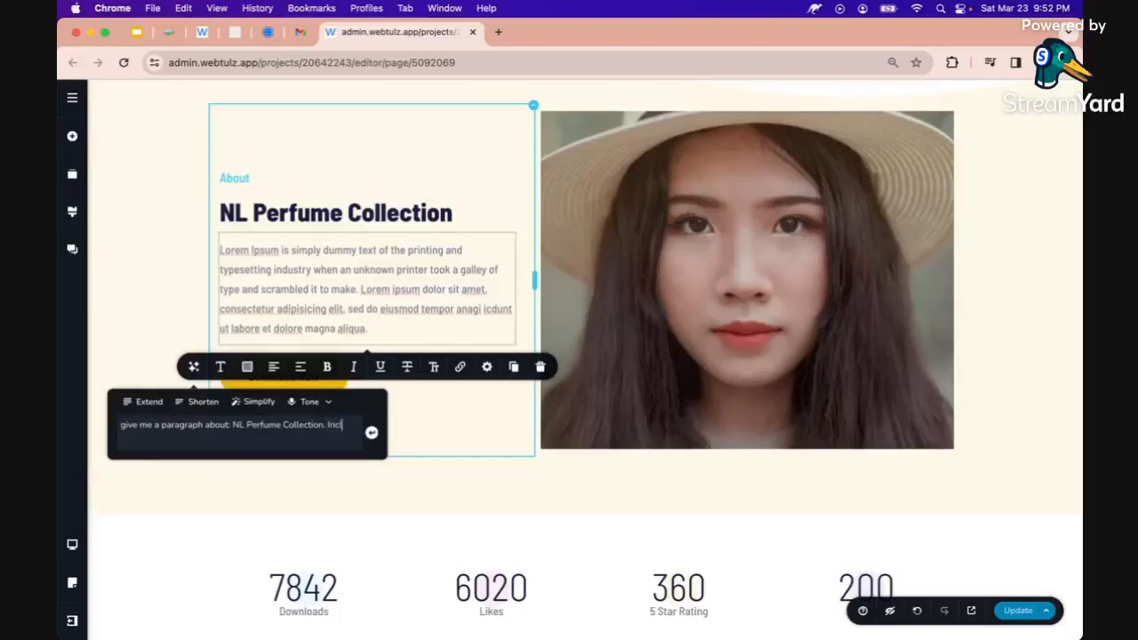
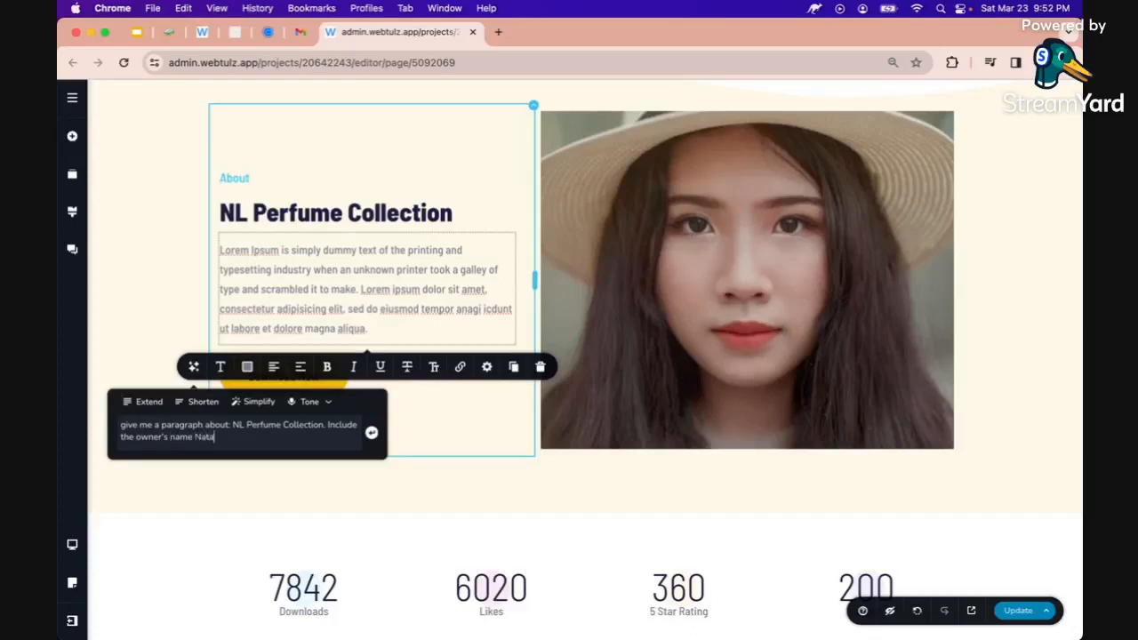
pyautogui.press('Return')
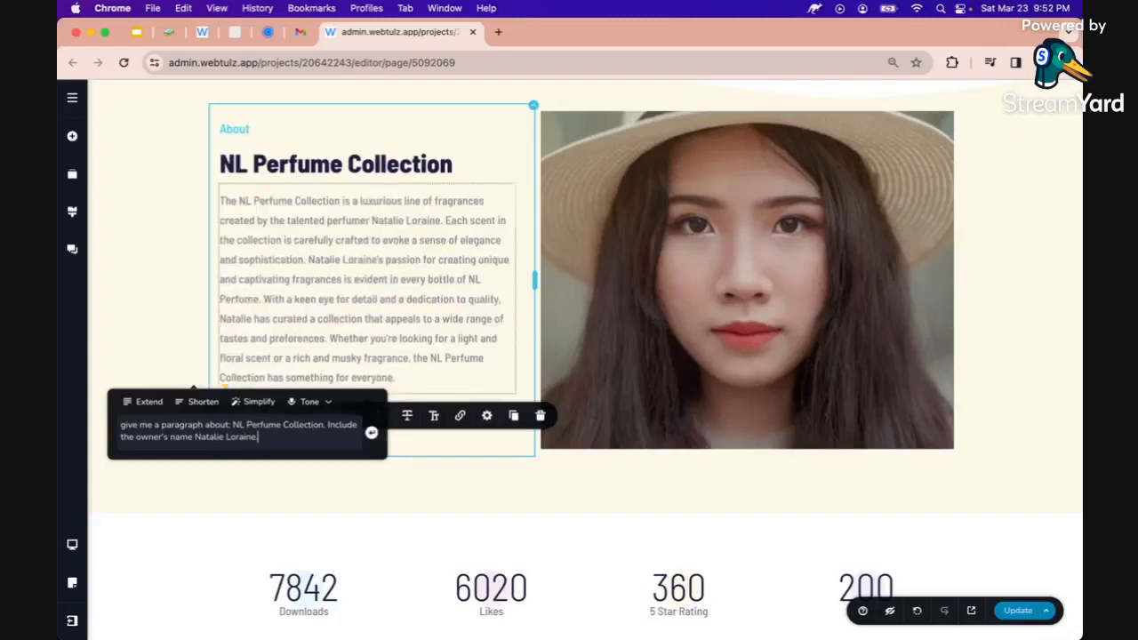
pyautogui.click(275, 279)
pyautogui.click(190, 288)
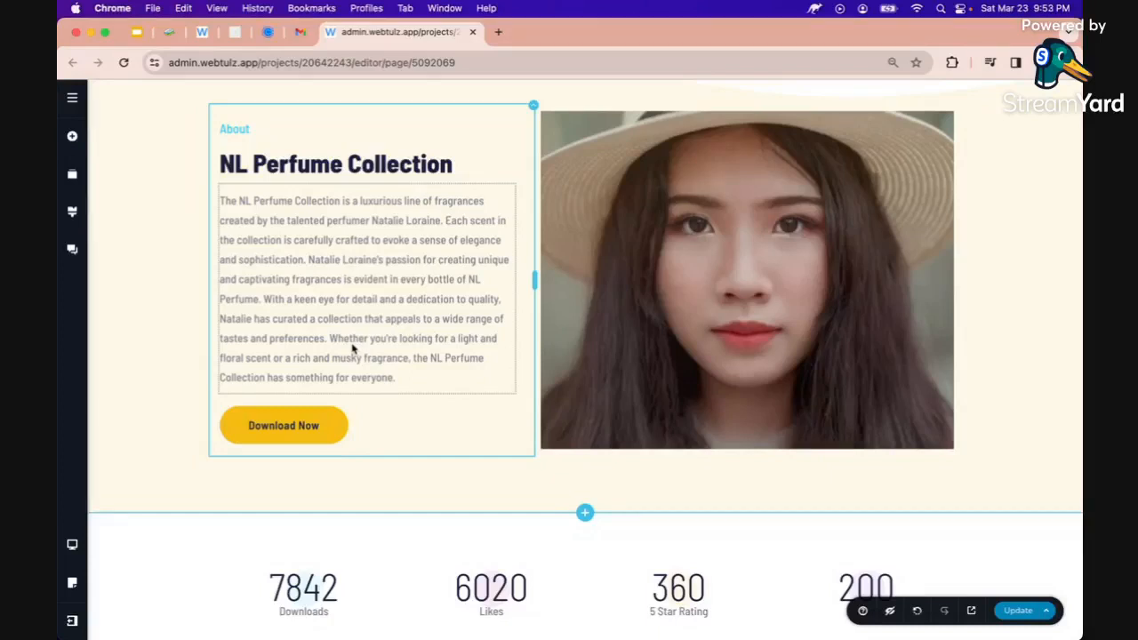
# Change the Download Now button to 'Chat With Us' and submit the page update
pyautogui.tripleClick(287, 424)
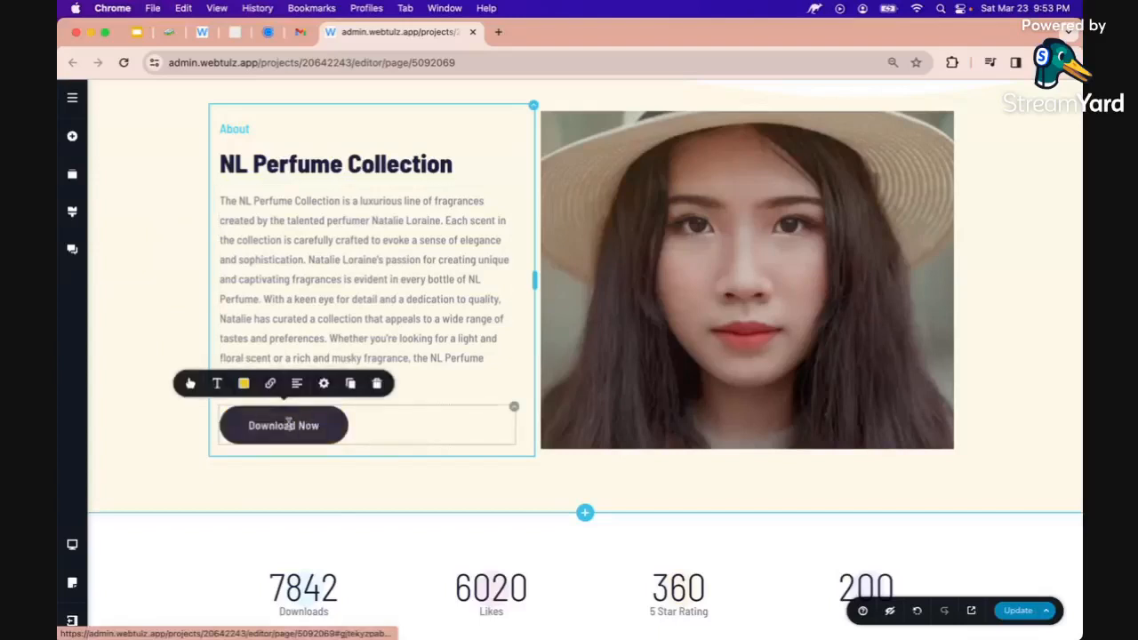
pyautogui.write('Chat With Us')
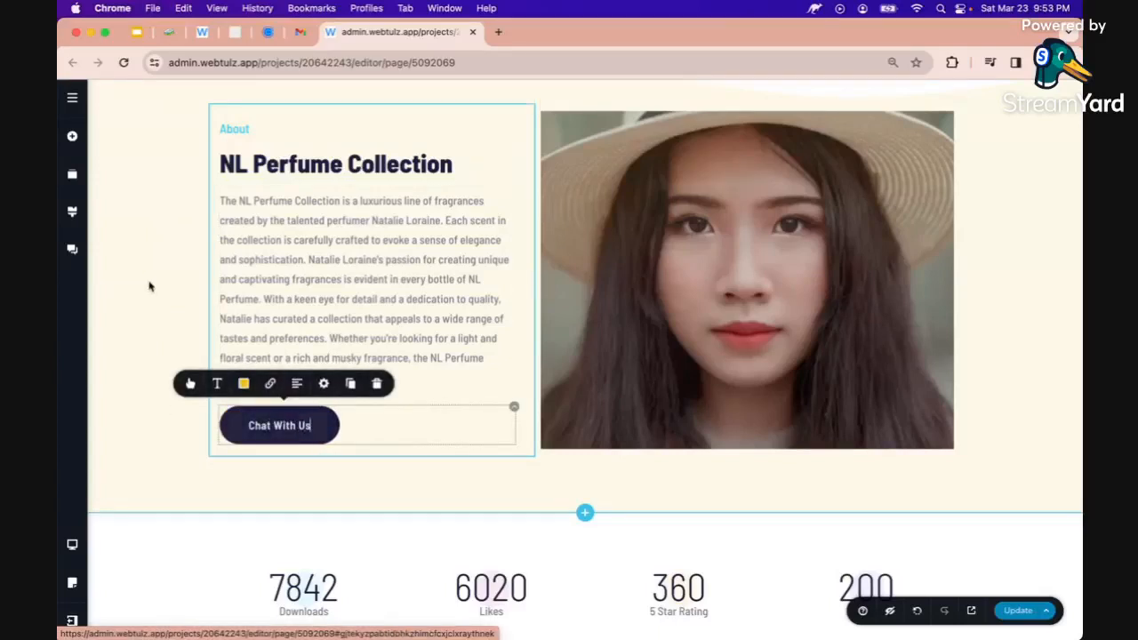
pyautogui.click(149, 285)
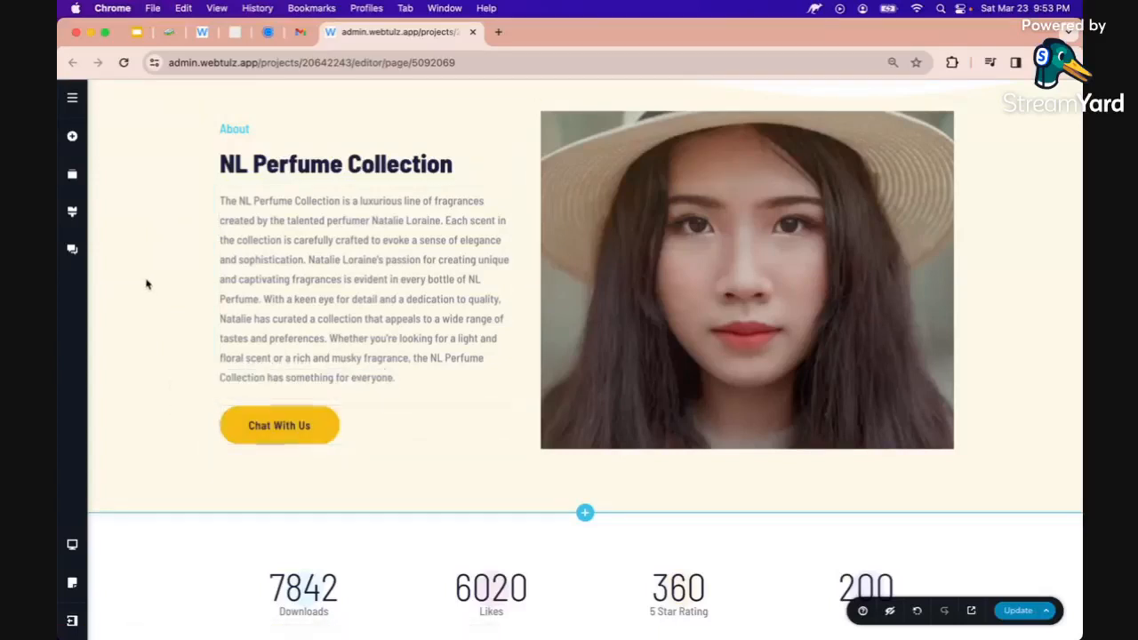
pyautogui.click(1014, 611)
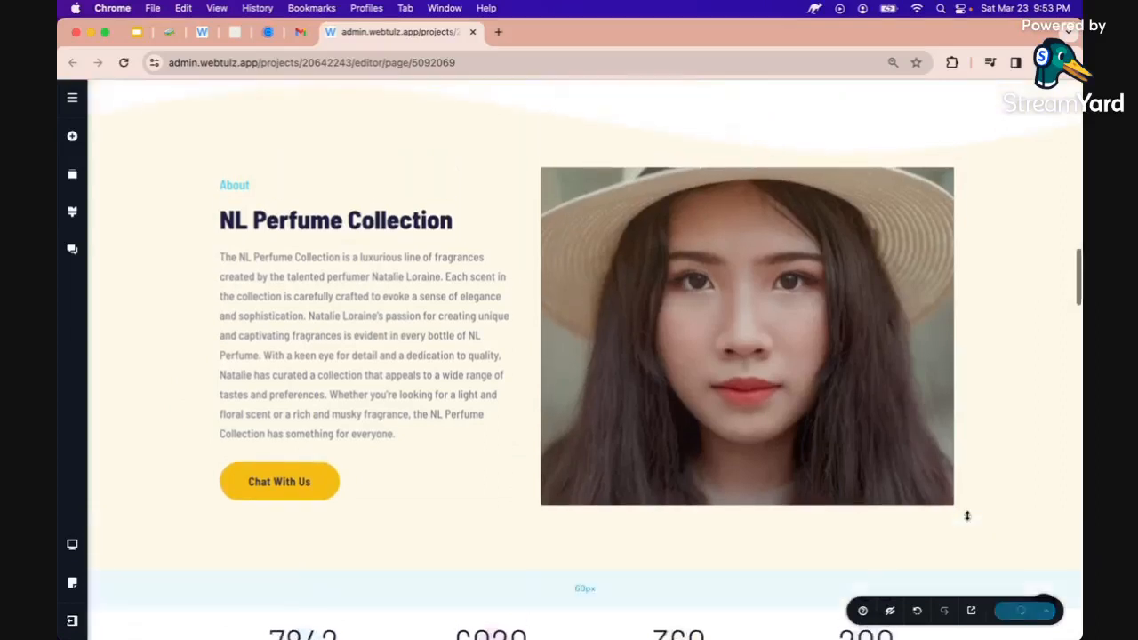
# Relabel the stats Downloads, Likes and 5 Star Rating as Customers, Branches and Retailers
pyautogui.scroll(-5, 966, 516)
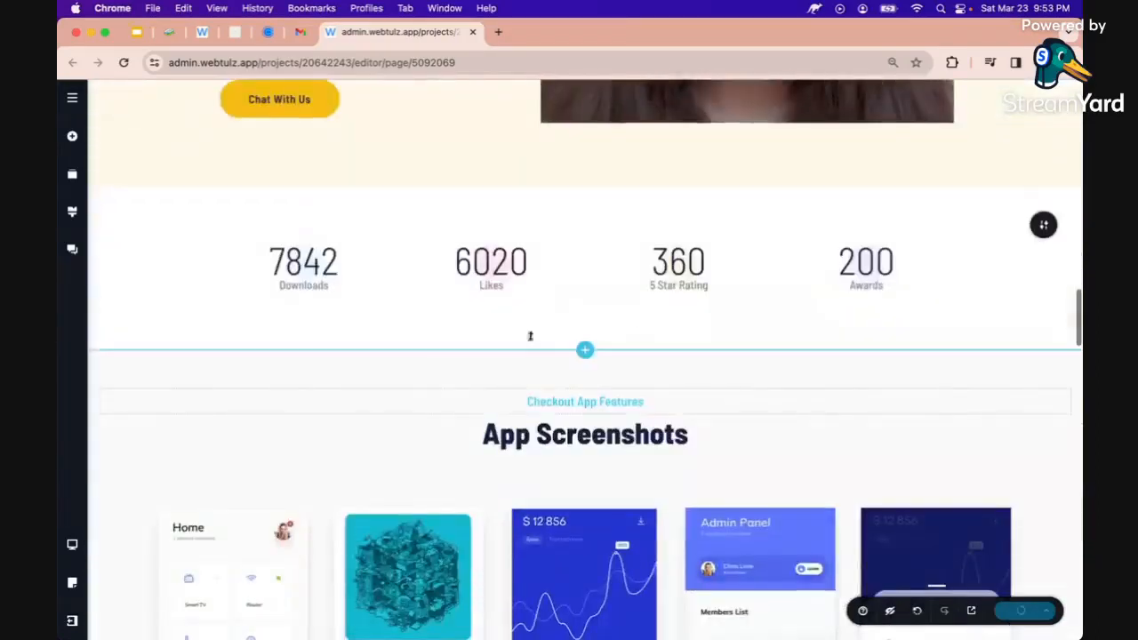
pyautogui.click(304, 285)
pyautogui.doubleClick(304, 285)
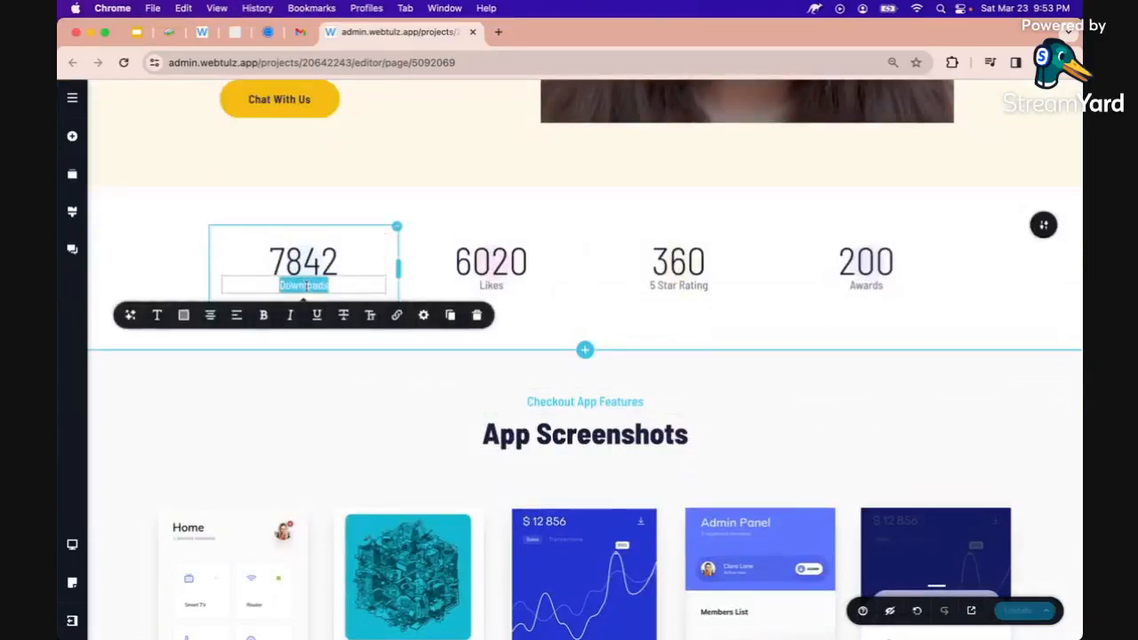
pyautogui.write('Customers')
pyautogui.click(480, 283)
pyautogui.doubleClick(491, 285)
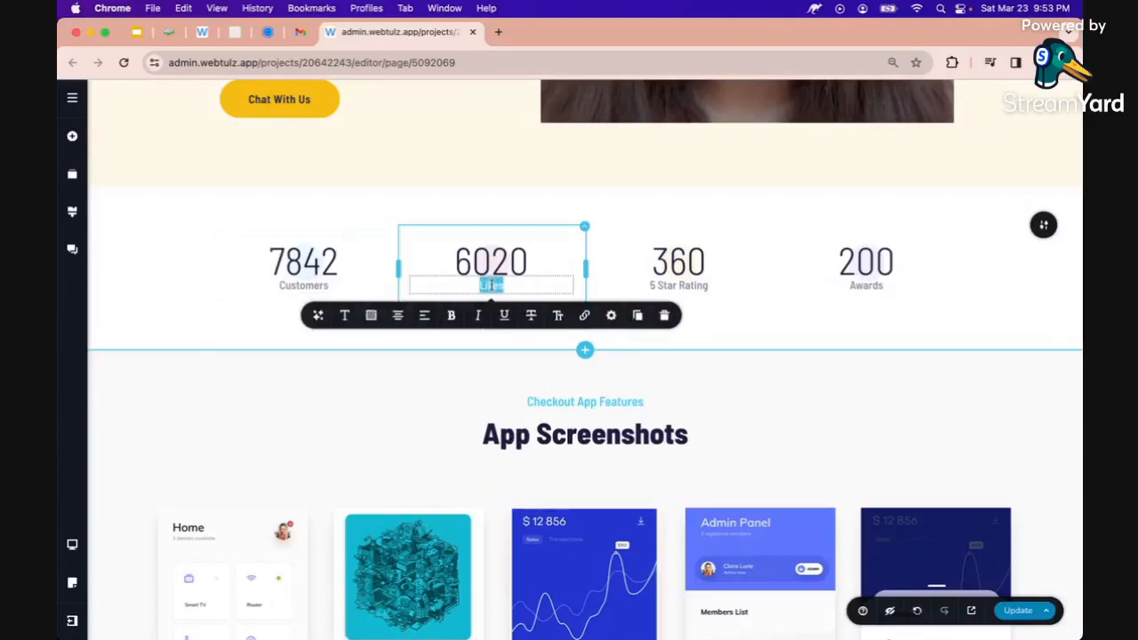
pyautogui.write('Branches')
pyautogui.click(642, 281)
pyautogui.doubleClick(673, 285)
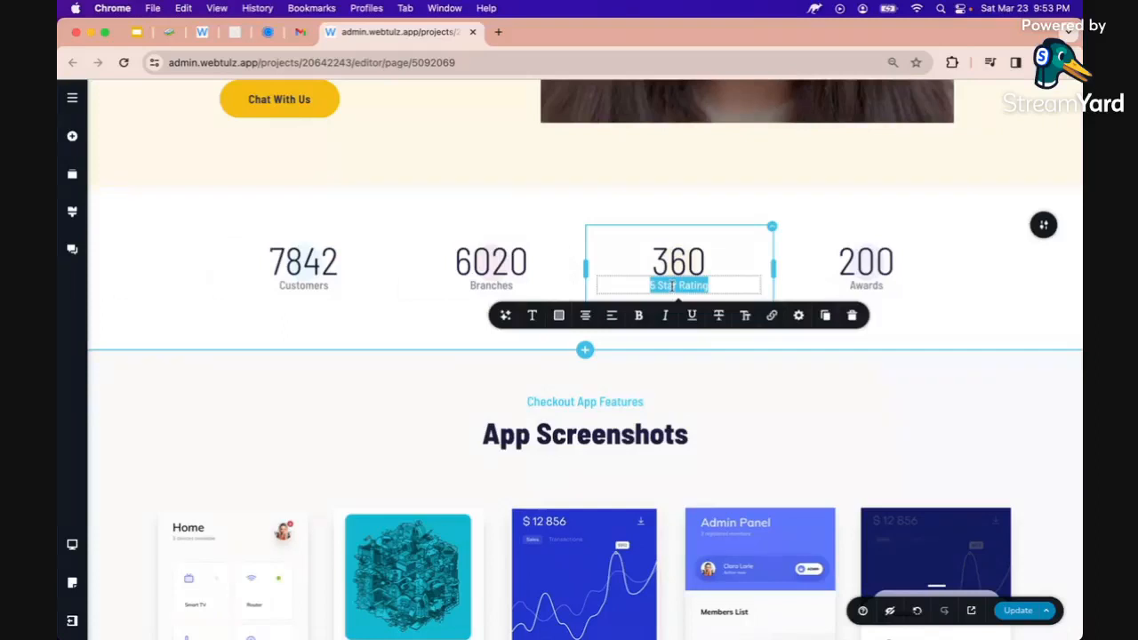
pyautogui.write('Retailers')
pyautogui.click(869, 285)
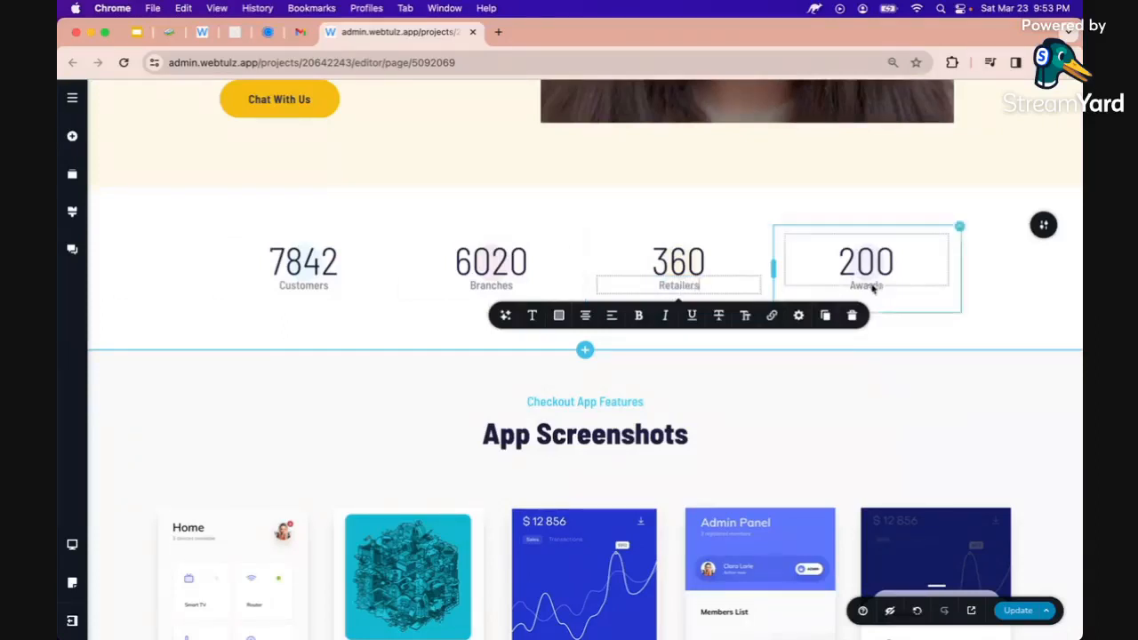
pyautogui.doubleClick(869, 283)
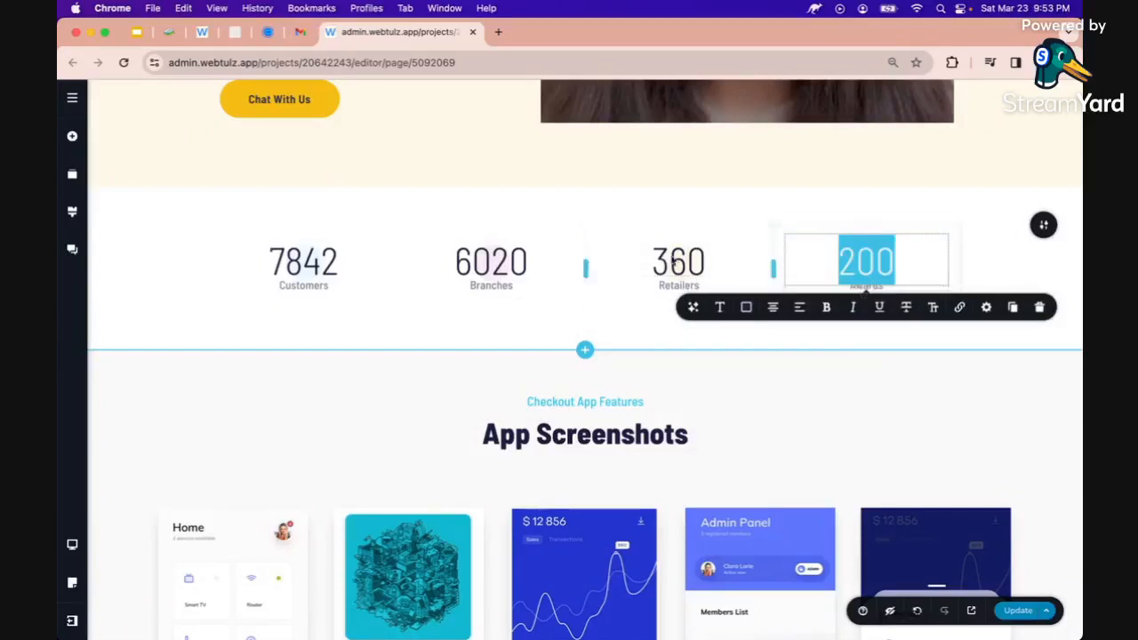
pyautogui.click(381, 360)
# Scroll through the page to review the updated sections
pyautogui.scroll(-3, 382, 370)
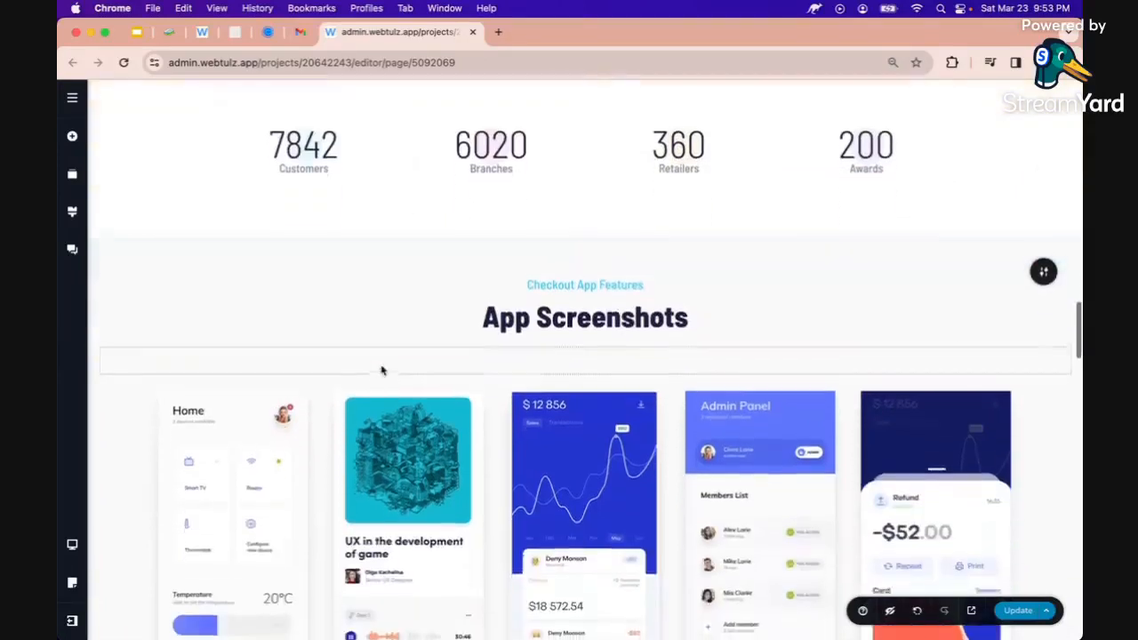
pyautogui.scroll(1, 382, 370)
pyautogui.scroll(3, 381, 370)
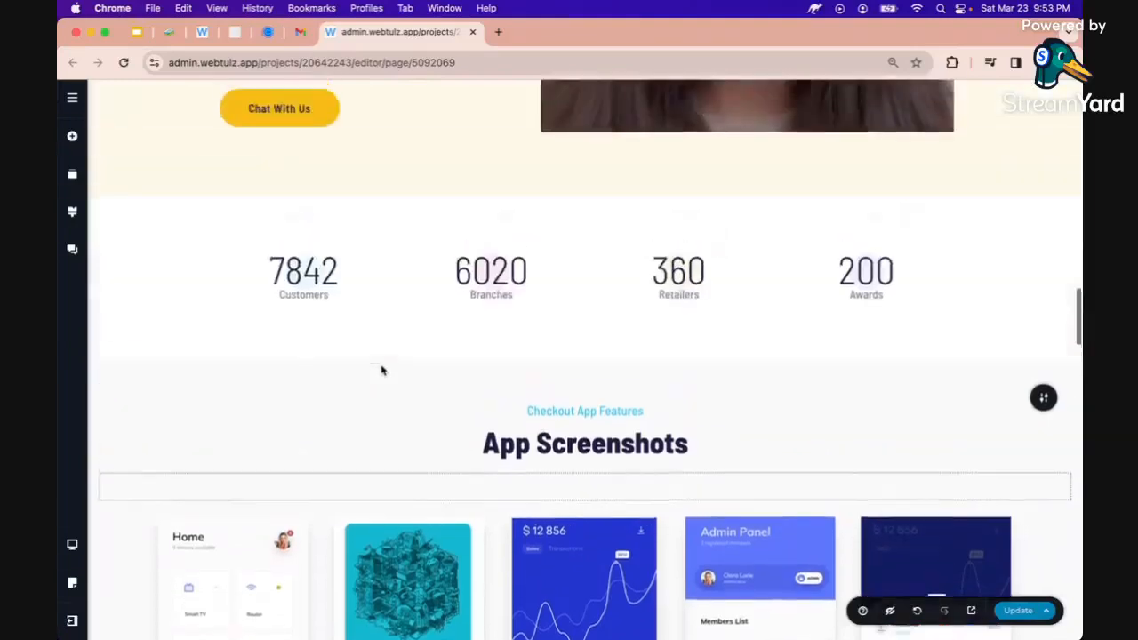
pyautogui.scroll(3, 382, 370)
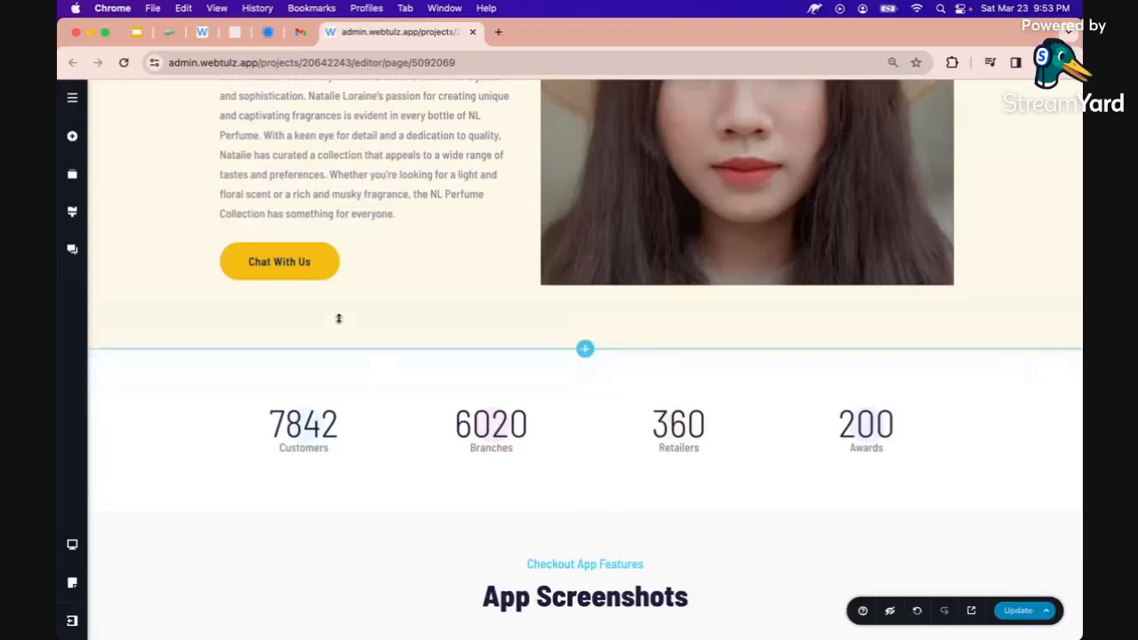
pyautogui.scroll(-5, 338, 320)
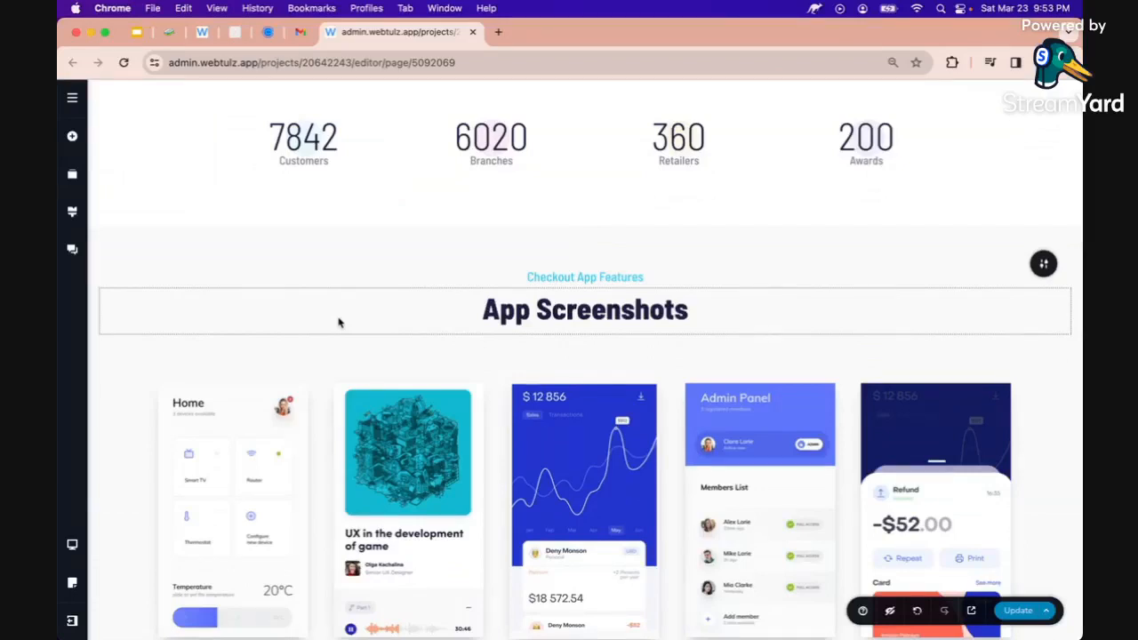
pyautogui.scroll(-1, 332, 315)
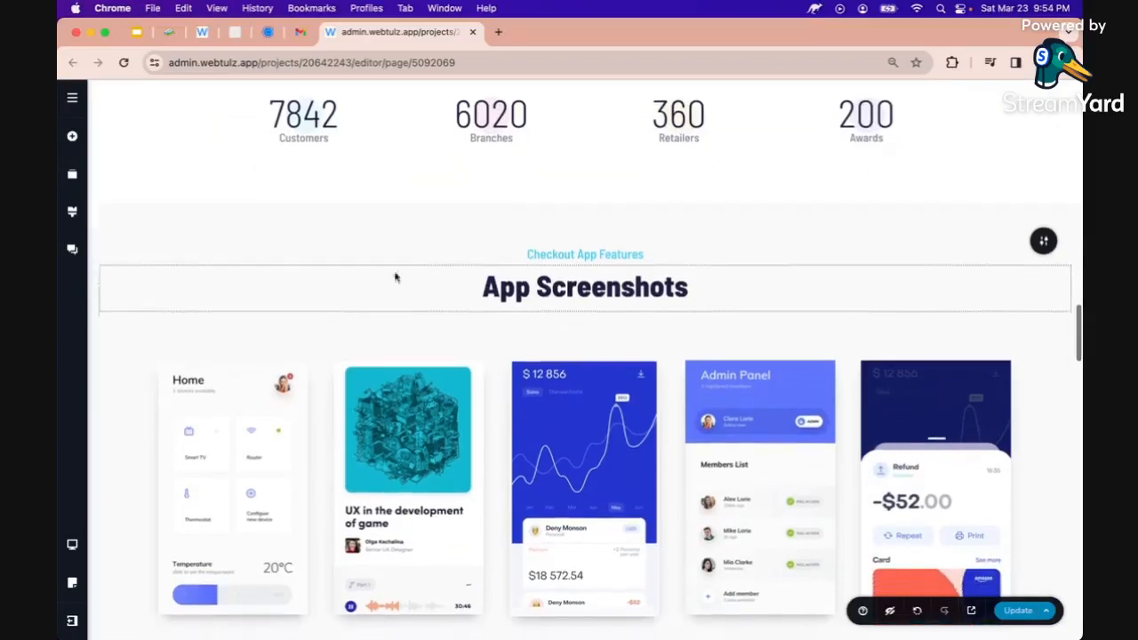
pyautogui.scroll(-2, 471, 271)
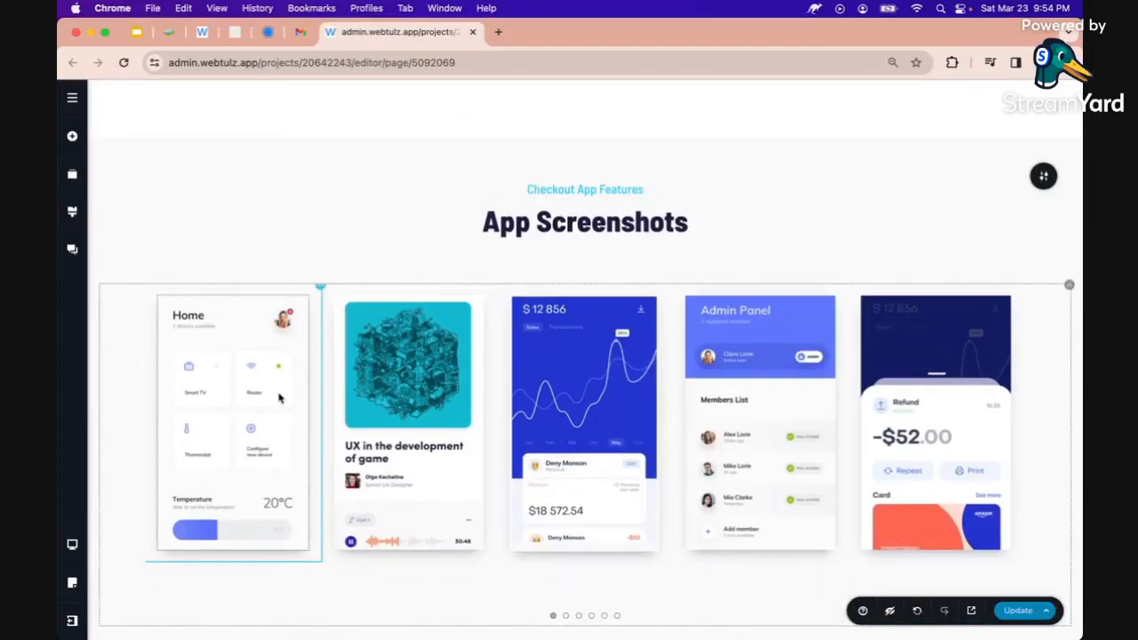
# Set the section heading to 'Perfume Products' and its subheading to 'NL Perfume Collections'
pyautogui.doubleClick(534, 222)
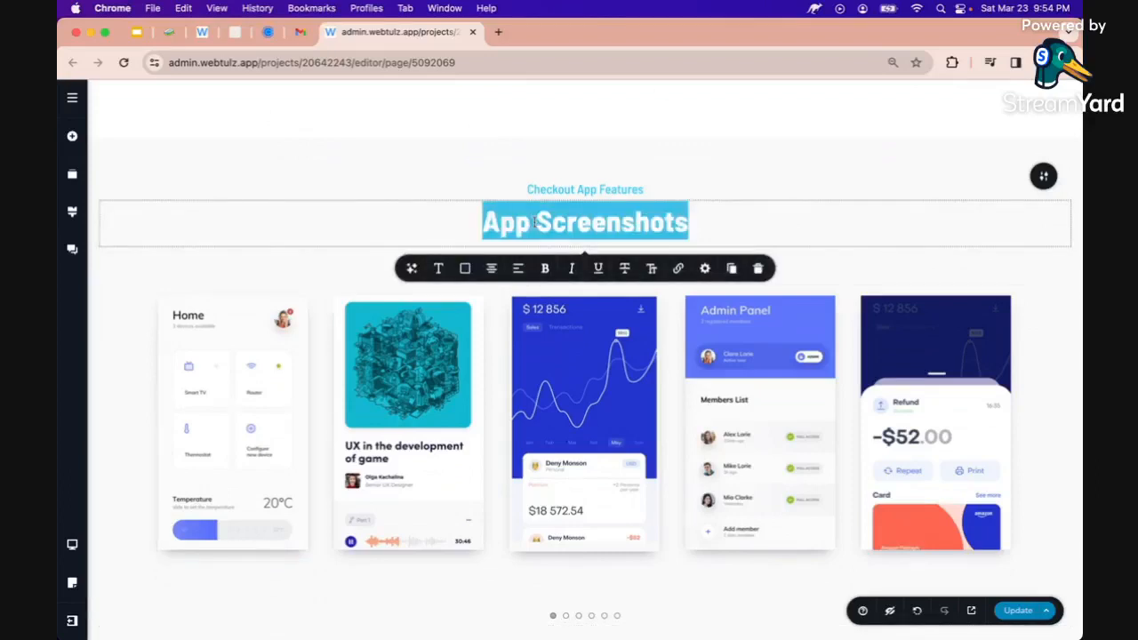
pyautogui.write('Perfume Pro')
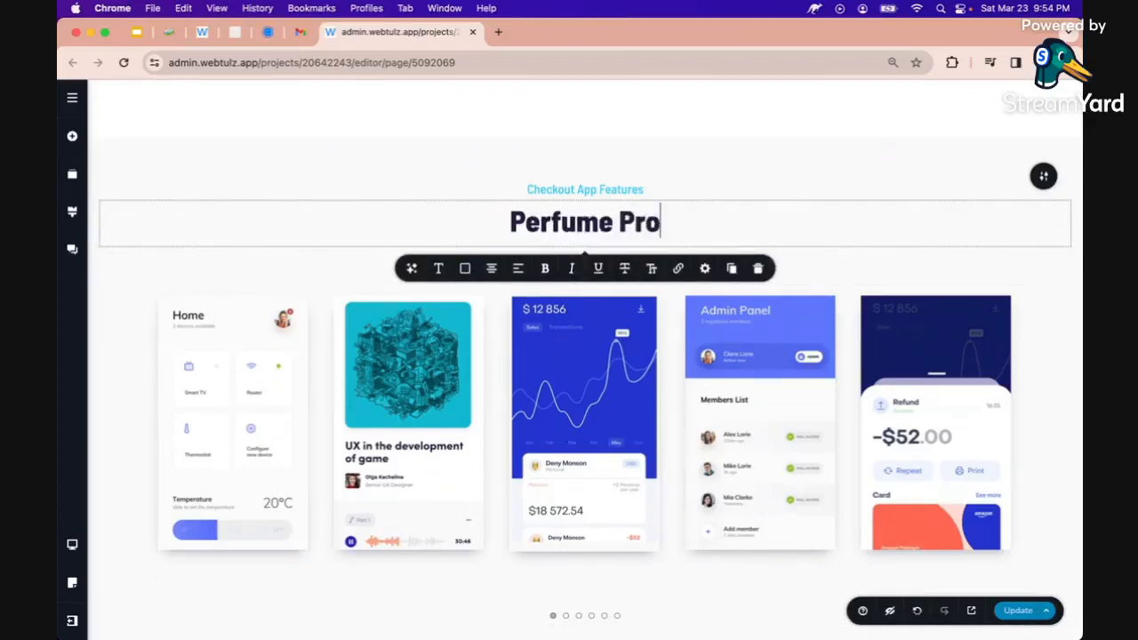
pyautogui.write('ducts')
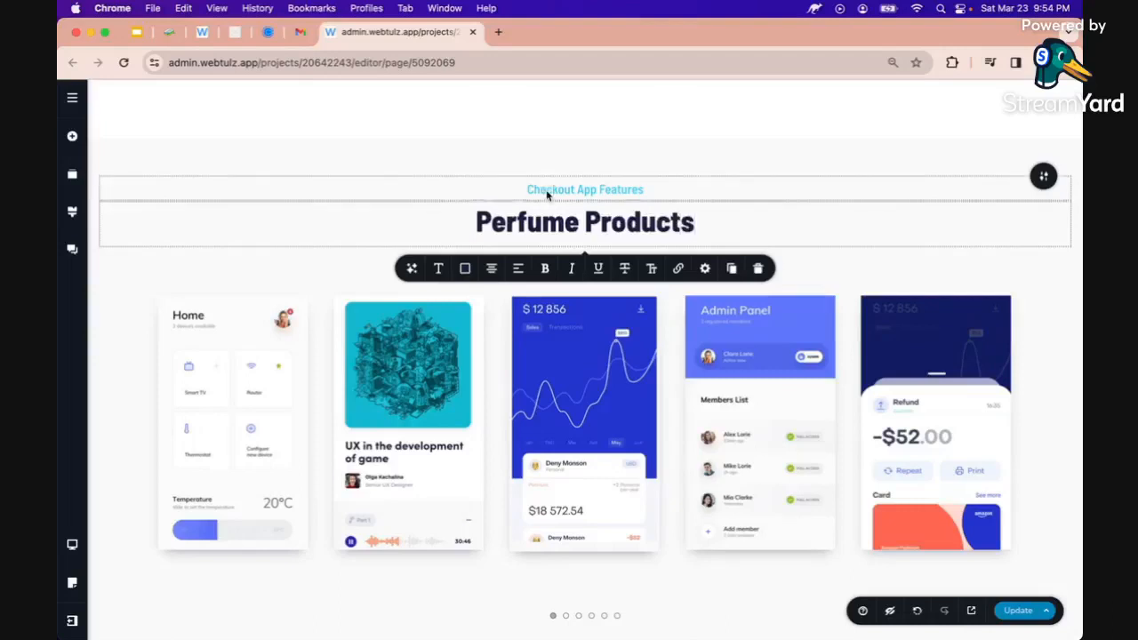
pyautogui.doubleClick(547, 194)
pyautogui.write('NL')
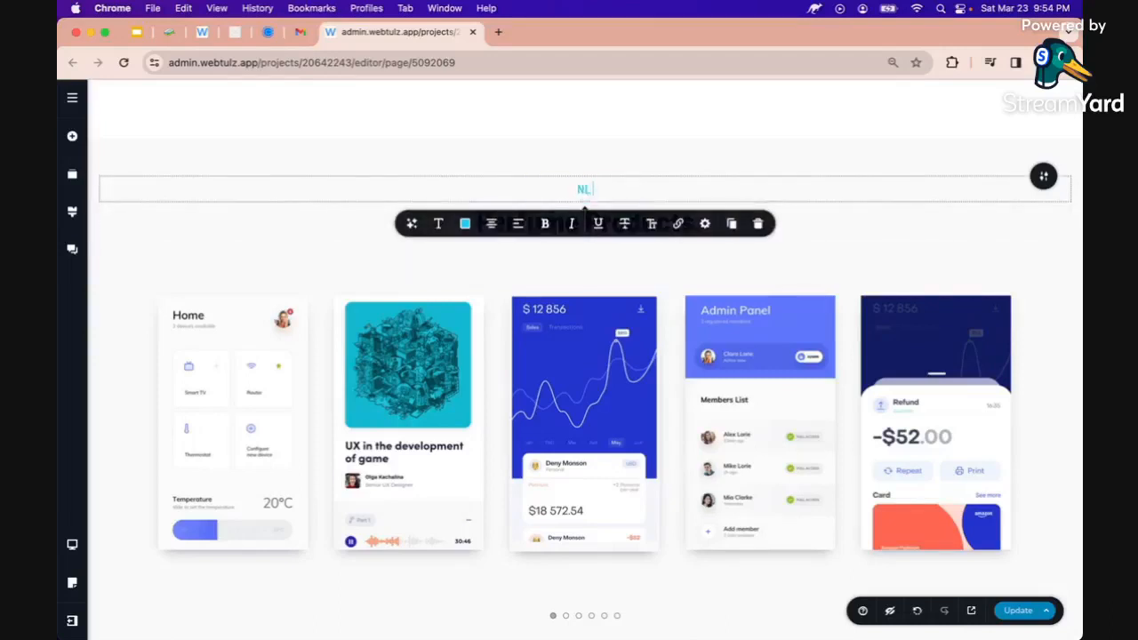
pyautogui.write(' Perfume Collections')
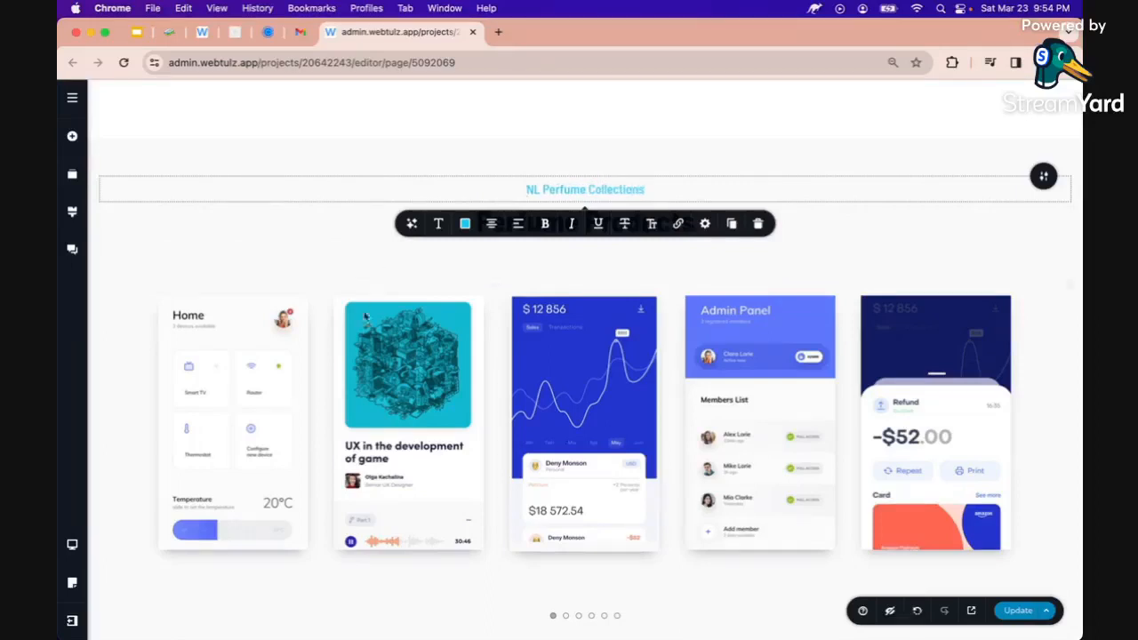
pyautogui.click(272, 363)
pyautogui.scroll(-2, 267, 363)
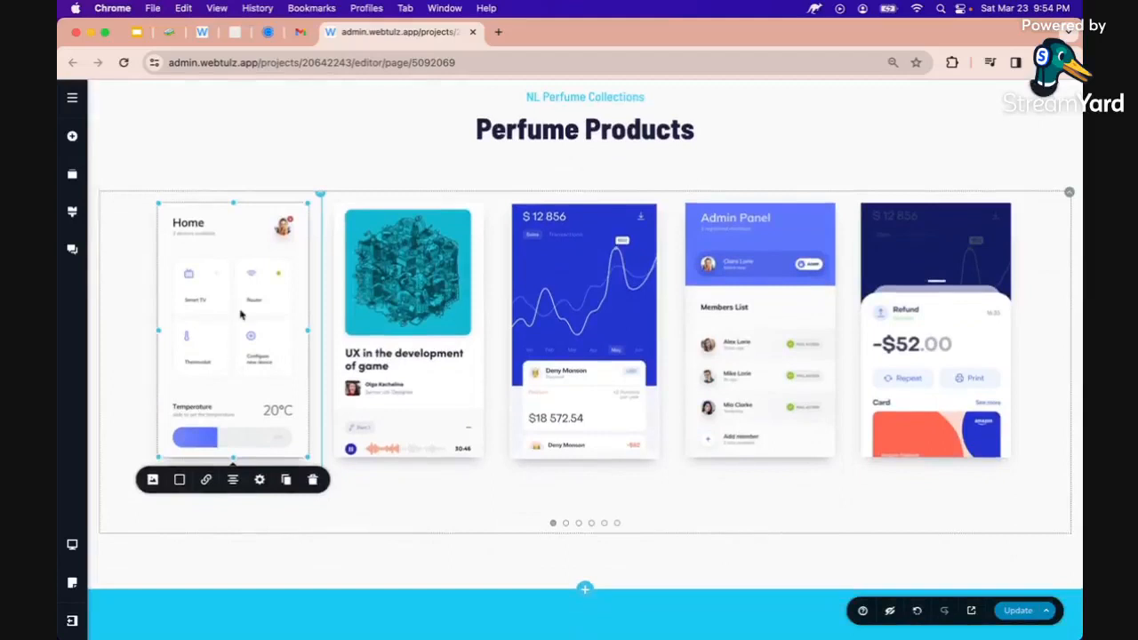
# Replace the first carousel card's screenshot with the bottle-with-yellow-flowers photo
pyautogui.click(152, 480)
pyautogui.scroll(-1, 152, 479)
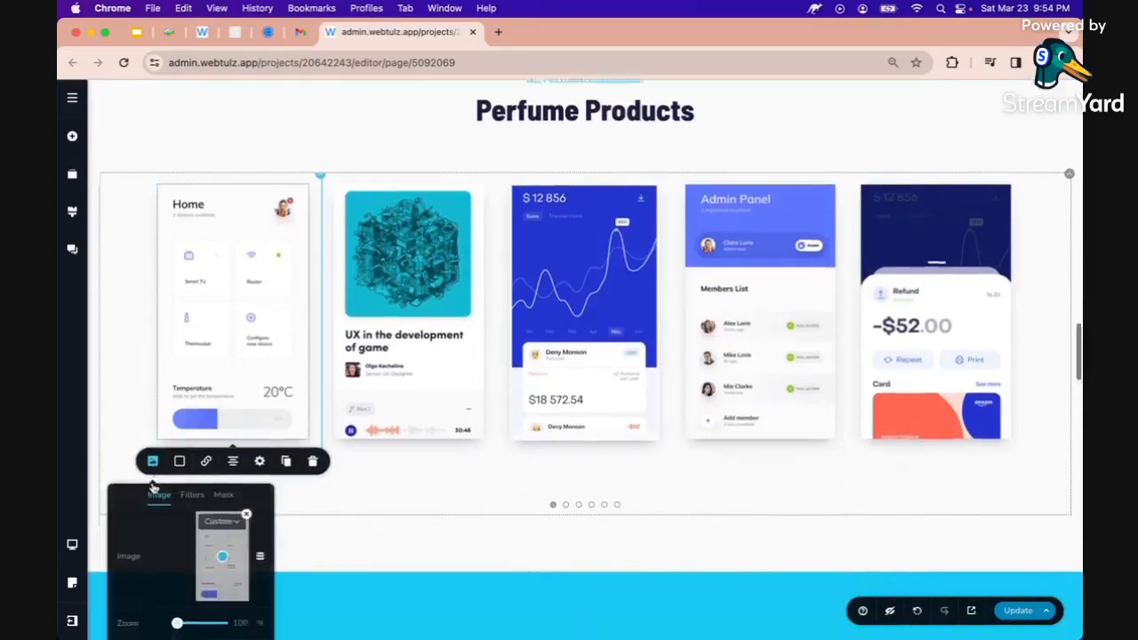
pyautogui.click(246, 466)
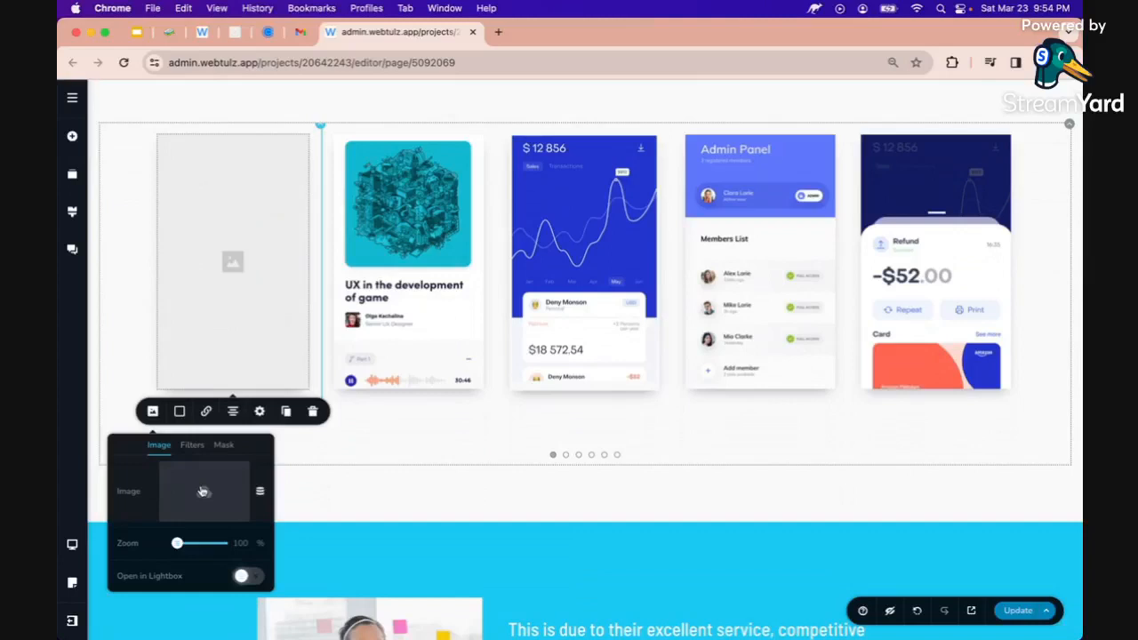
pyautogui.click(203, 491)
pyautogui.scroll(-1, 452, 305)
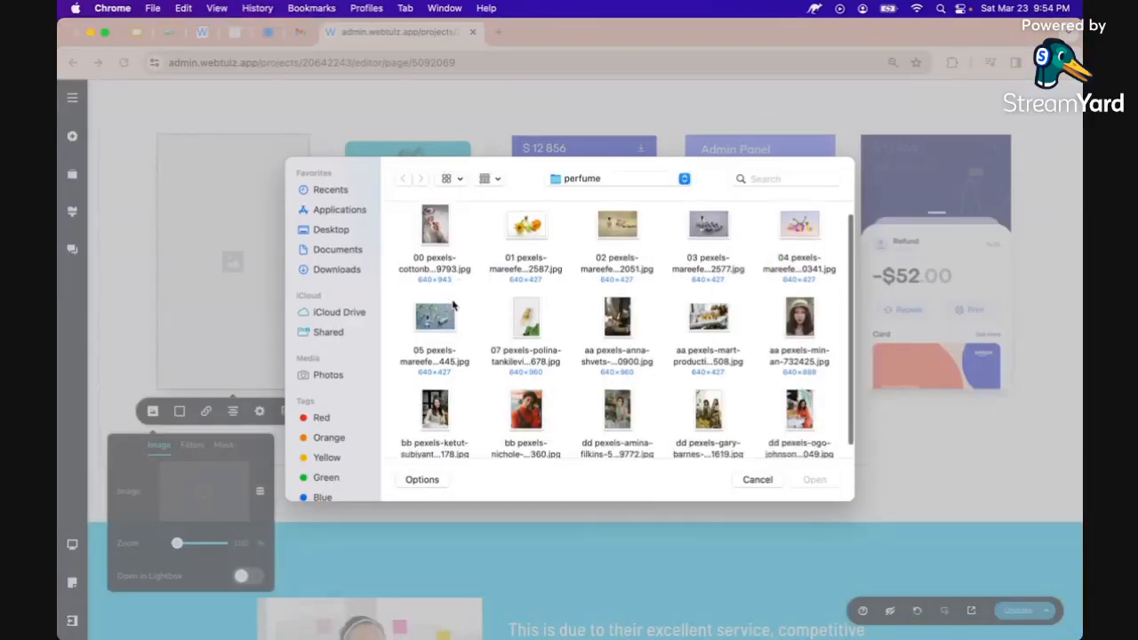
pyautogui.scroll(1, 452, 305)
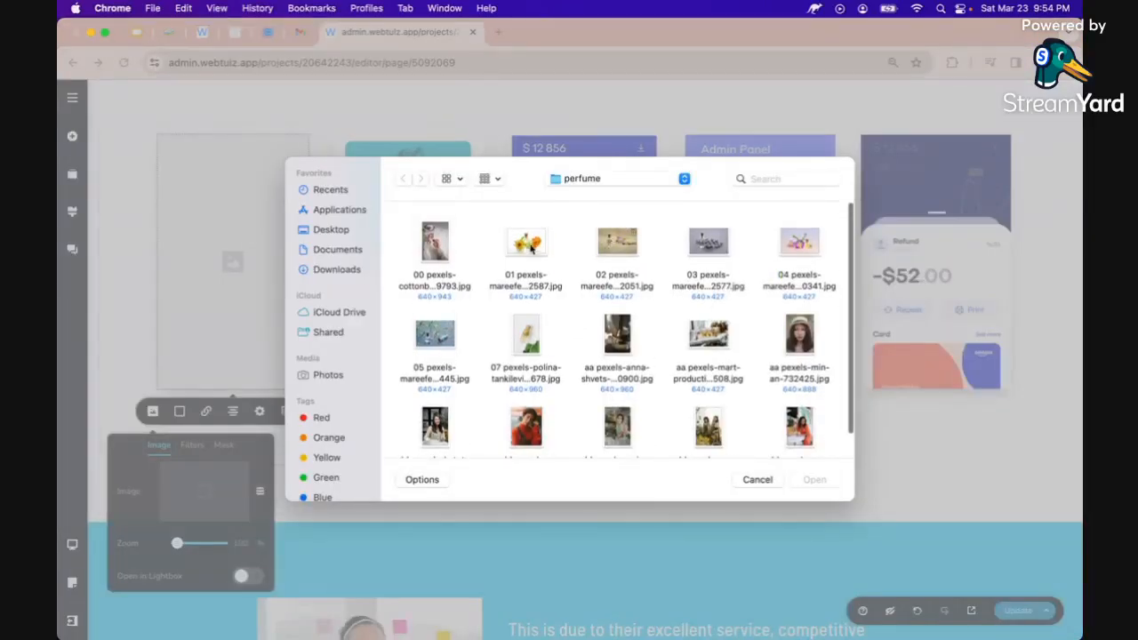
pyautogui.doubleClick(530, 247)
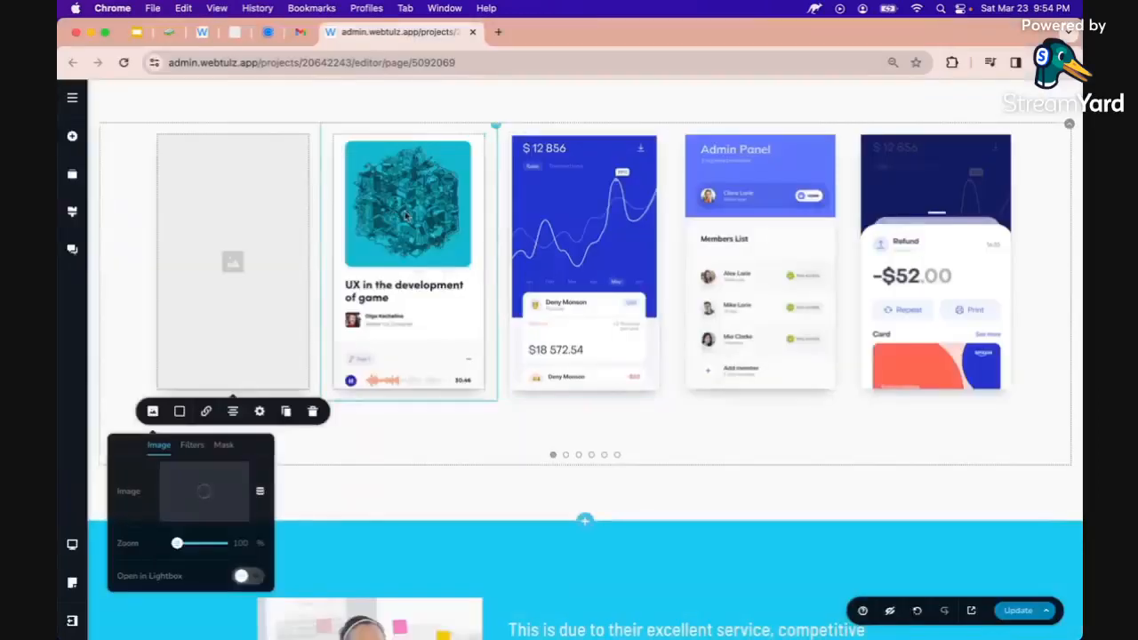
# Replace the second card's screenshot with the bottle-on-burlap photo
pyautogui.click(406, 216)
pyautogui.click(328, 412)
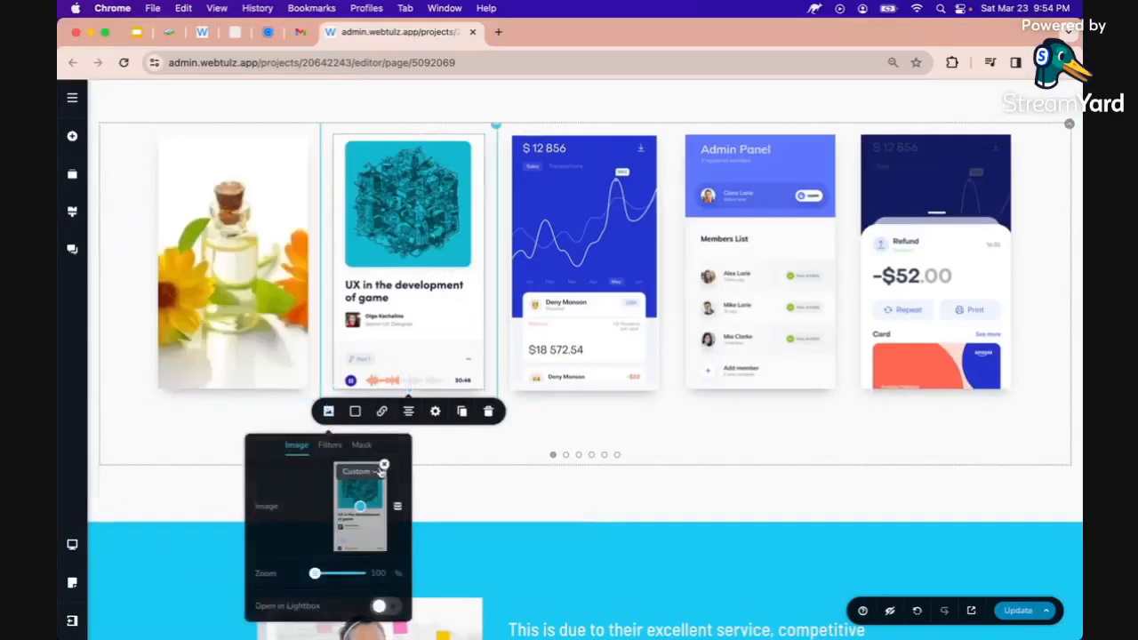
pyautogui.click(383, 465)
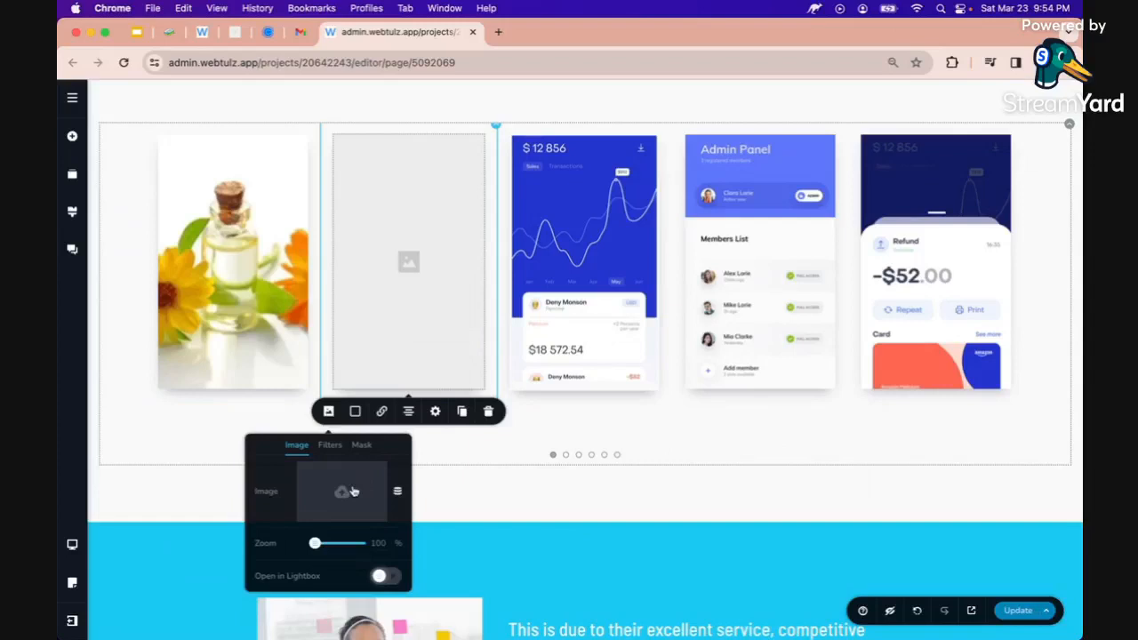
pyautogui.click(353, 492)
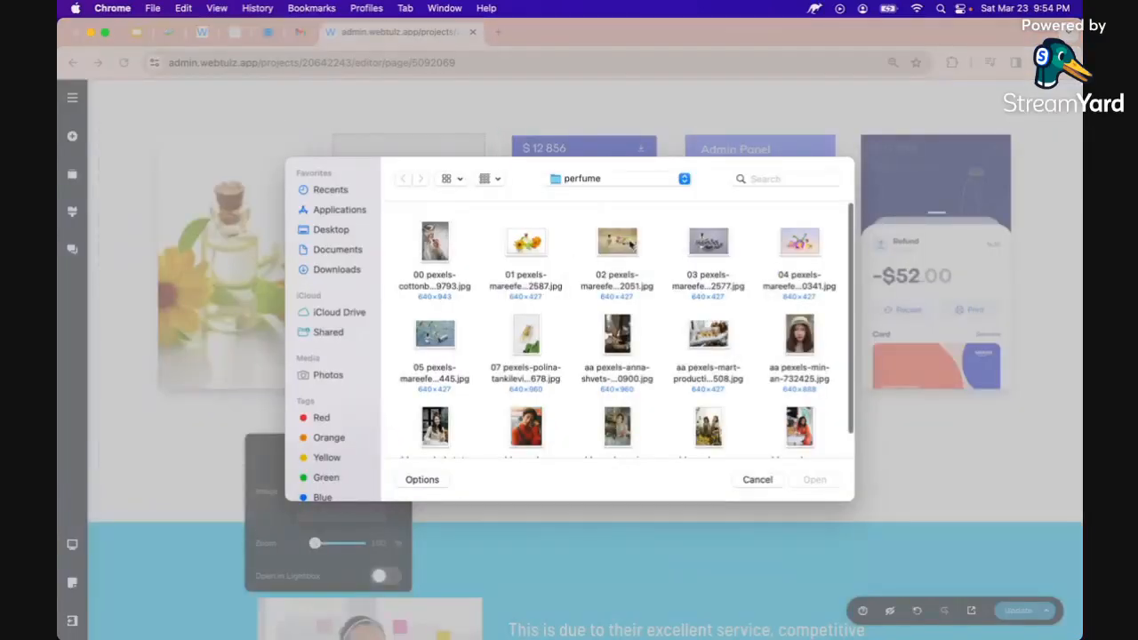
pyautogui.doubleClick(616, 245)
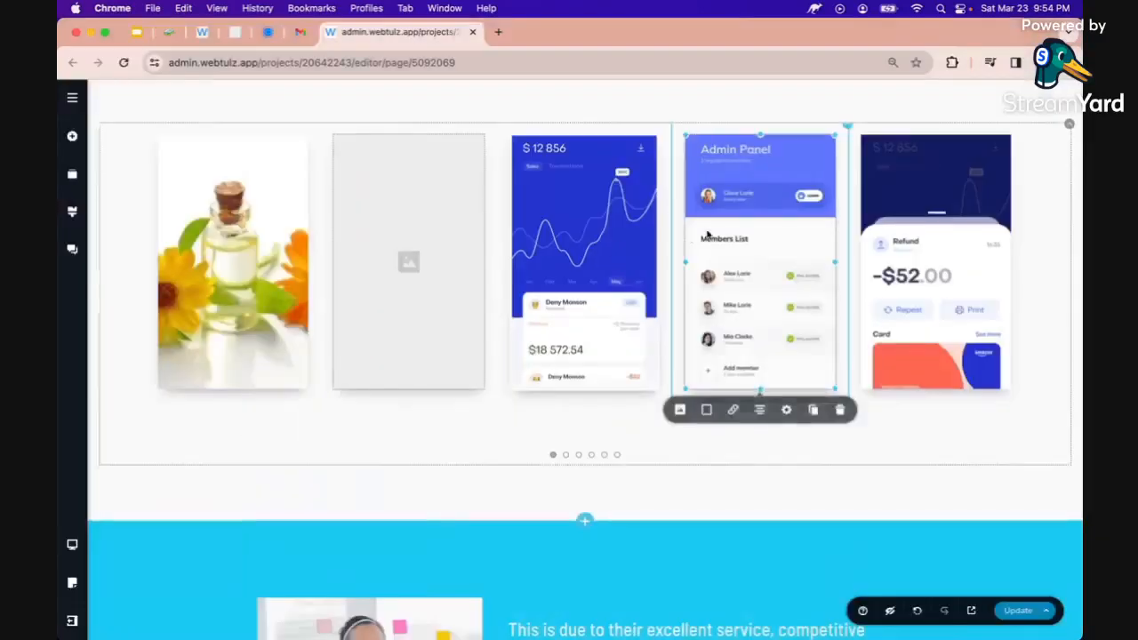
# Replace the third card's chart screenshot with the lavender photo
pyautogui.click(504, 411)
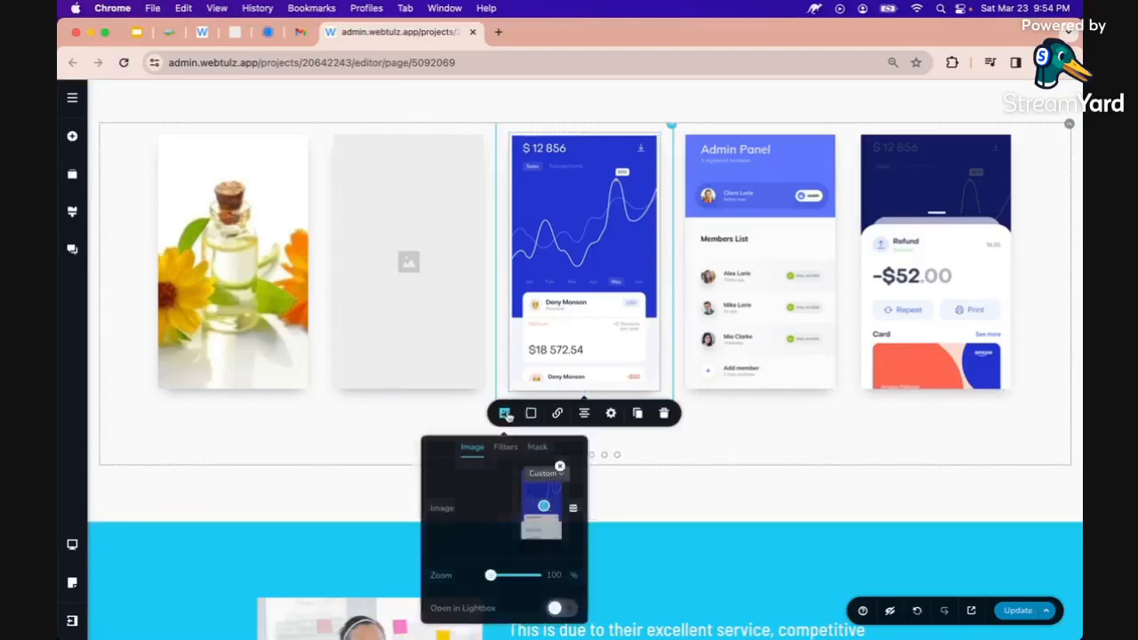
pyautogui.click(559, 466)
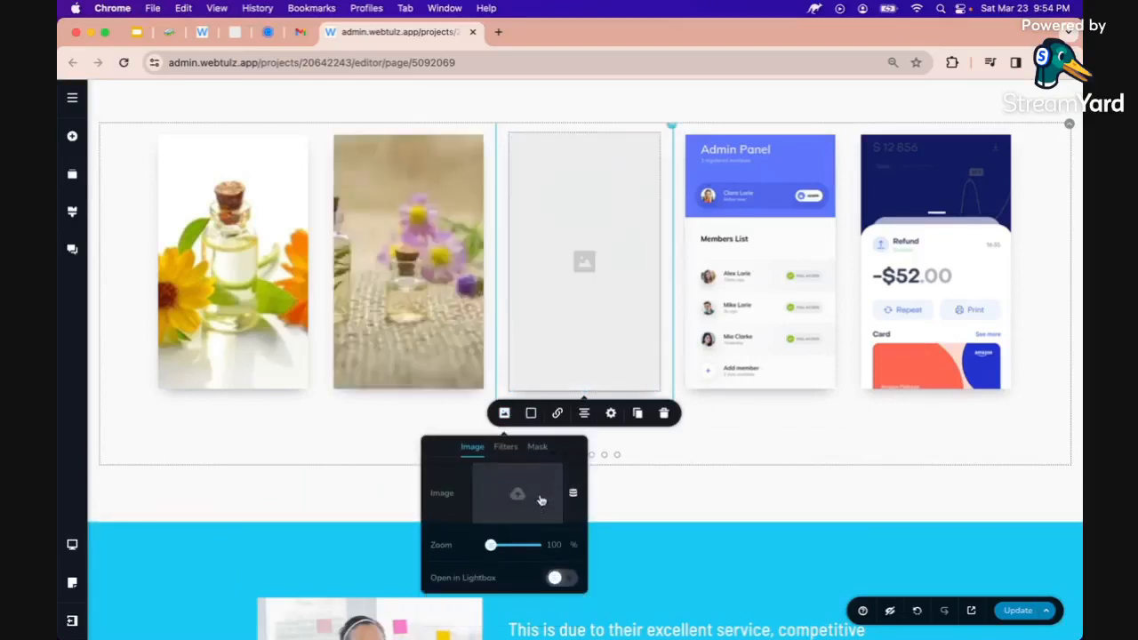
pyautogui.click(540, 506)
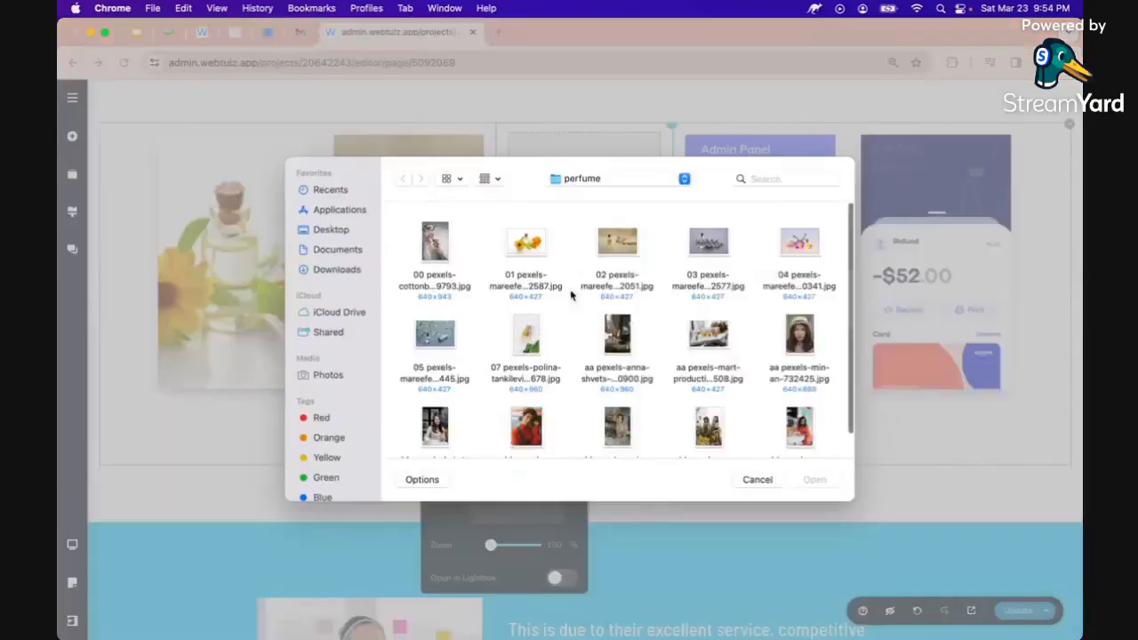
pyautogui.click(711, 246)
pyautogui.doubleClick(711, 246)
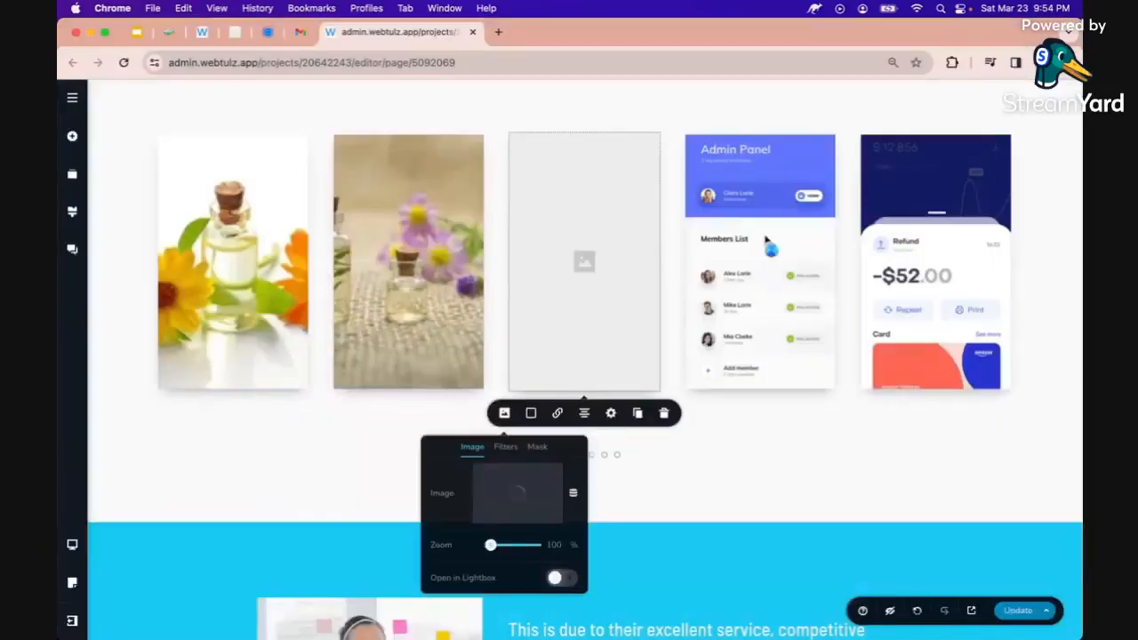
# Replace the Admin Panel card's screenshot with the pink-flower photo
pyautogui.click(765, 241)
pyautogui.click(681, 410)
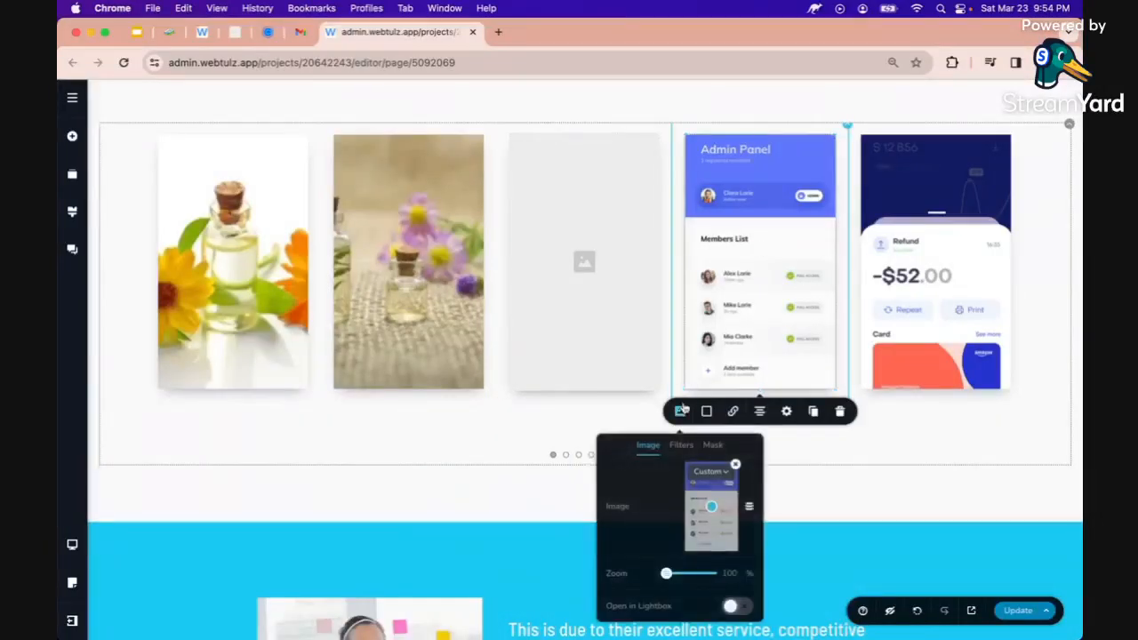
pyautogui.click(737, 466)
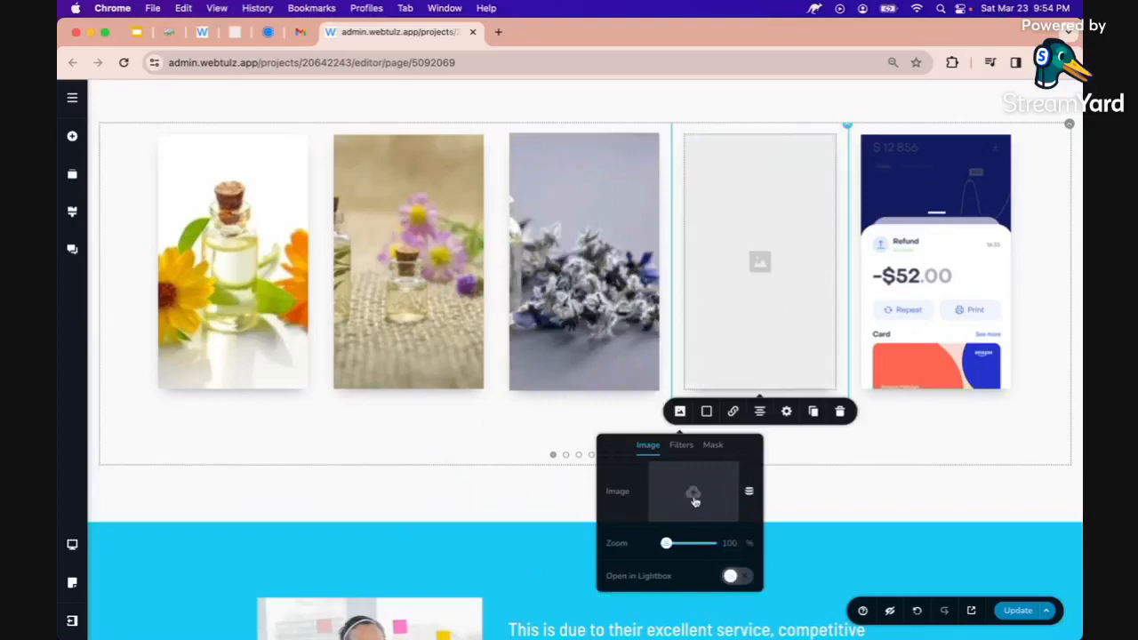
pyautogui.click(695, 496)
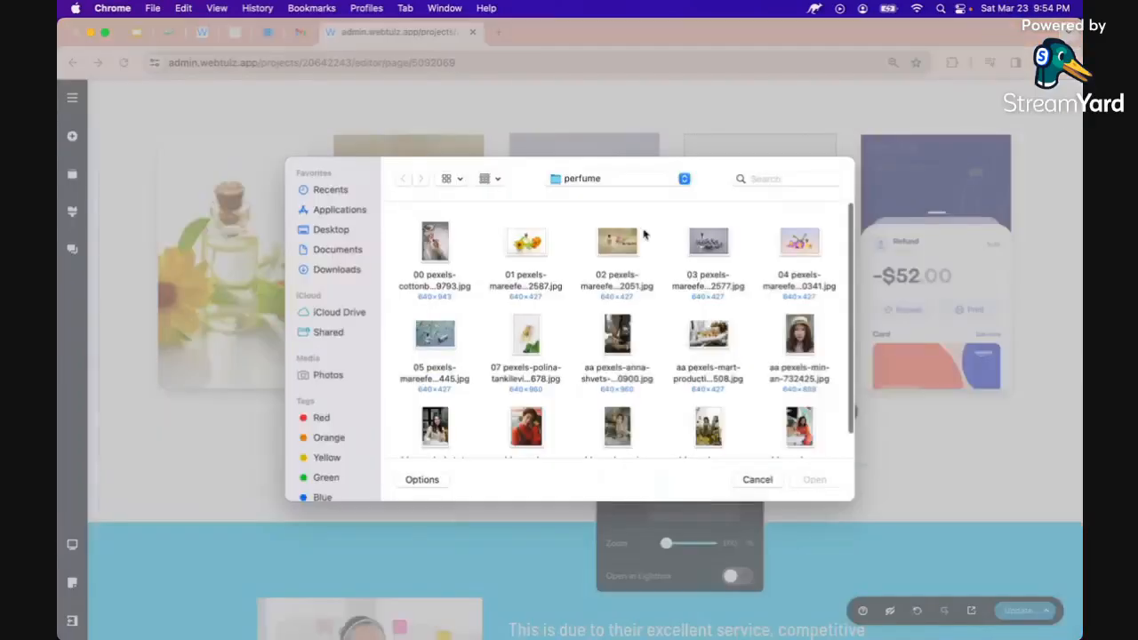
pyautogui.doubleClick(799, 245)
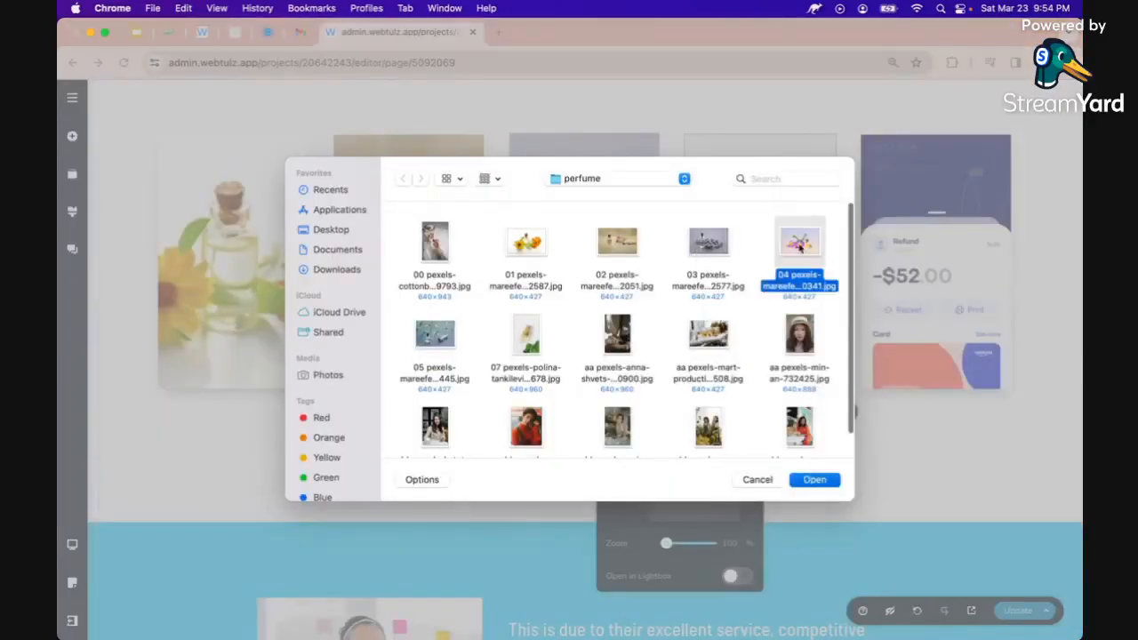
# Replace the Refund card's screenshot with the white-flowers photo
pyautogui.click(877, 245)
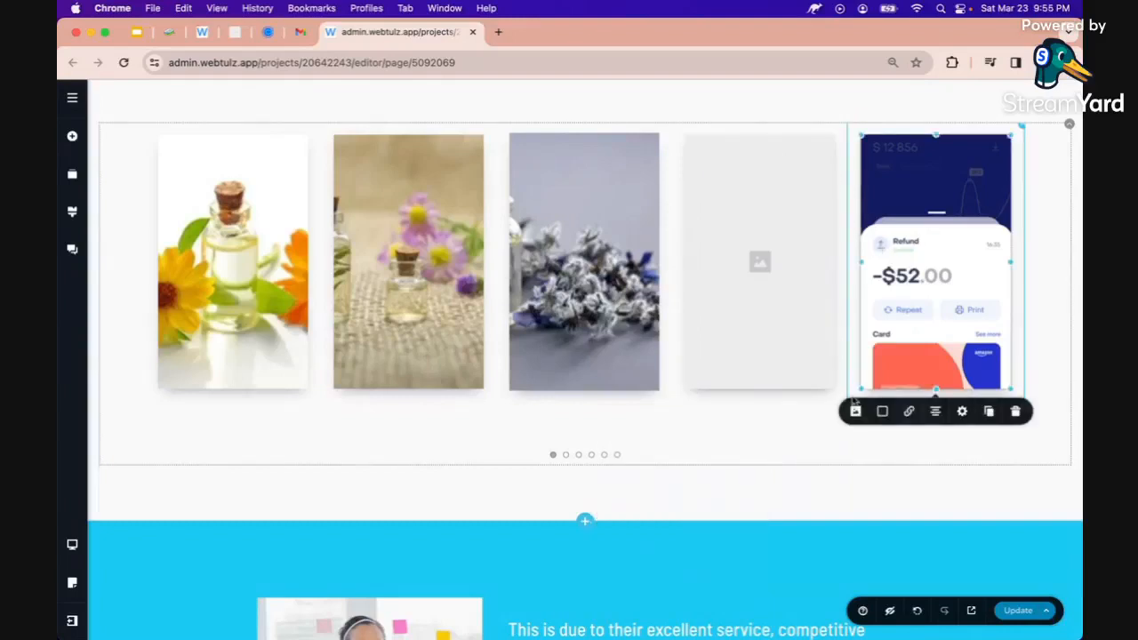
pyautogui.click(855, 411)
pyautogui.click(910, 472)
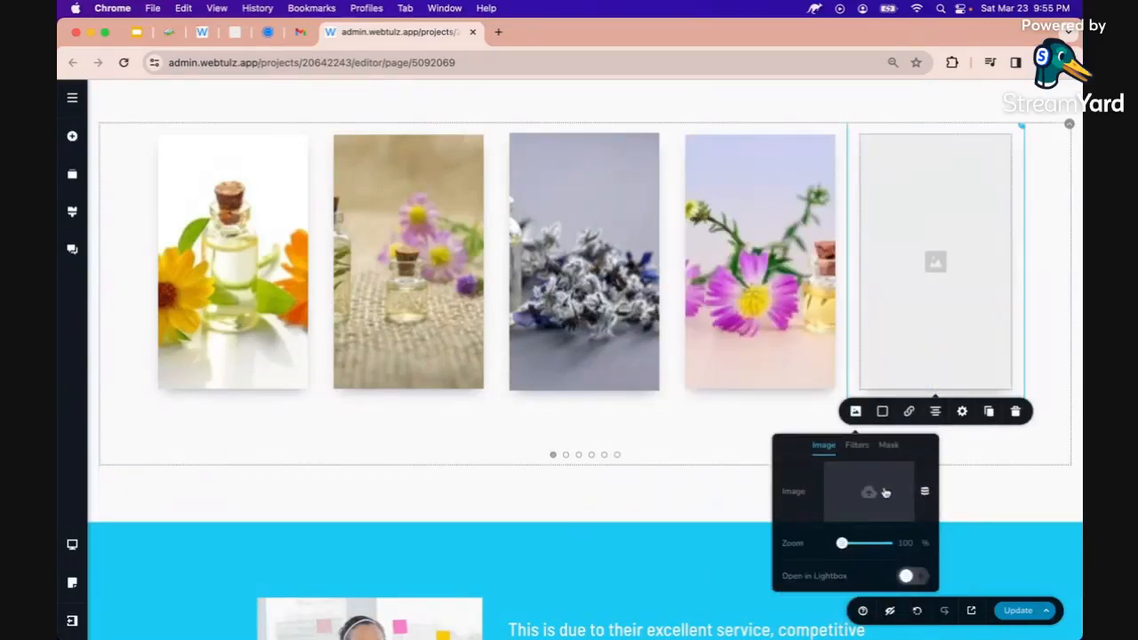
pyautogui.click(880, 492)
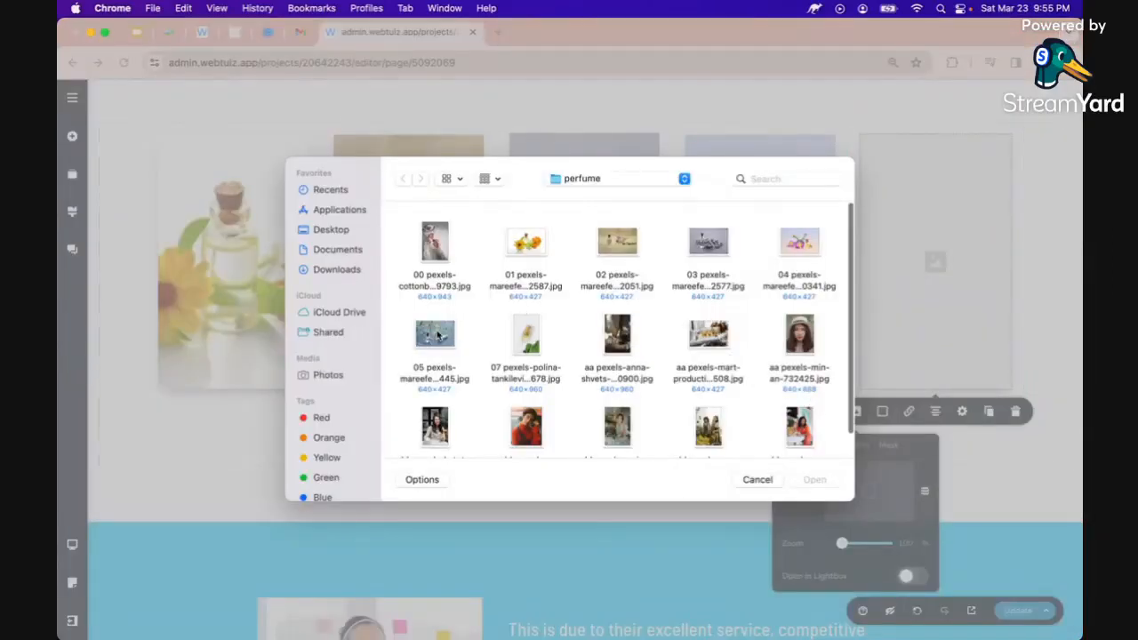
pyautogui.doubleClick(436, 335)
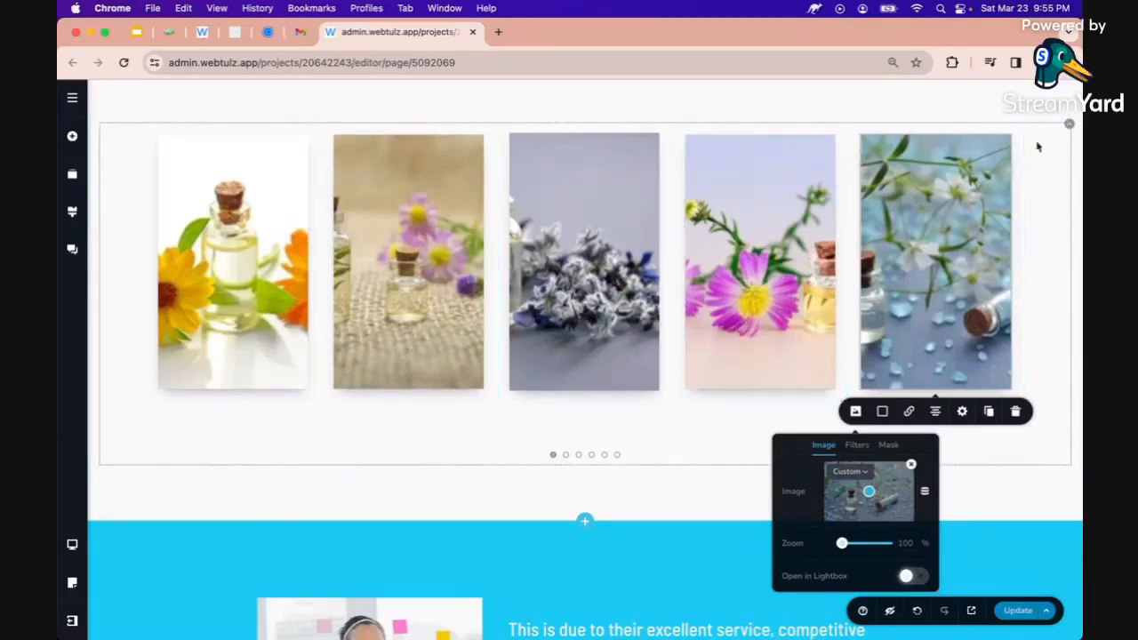
pyautogui.click(1067, 130)
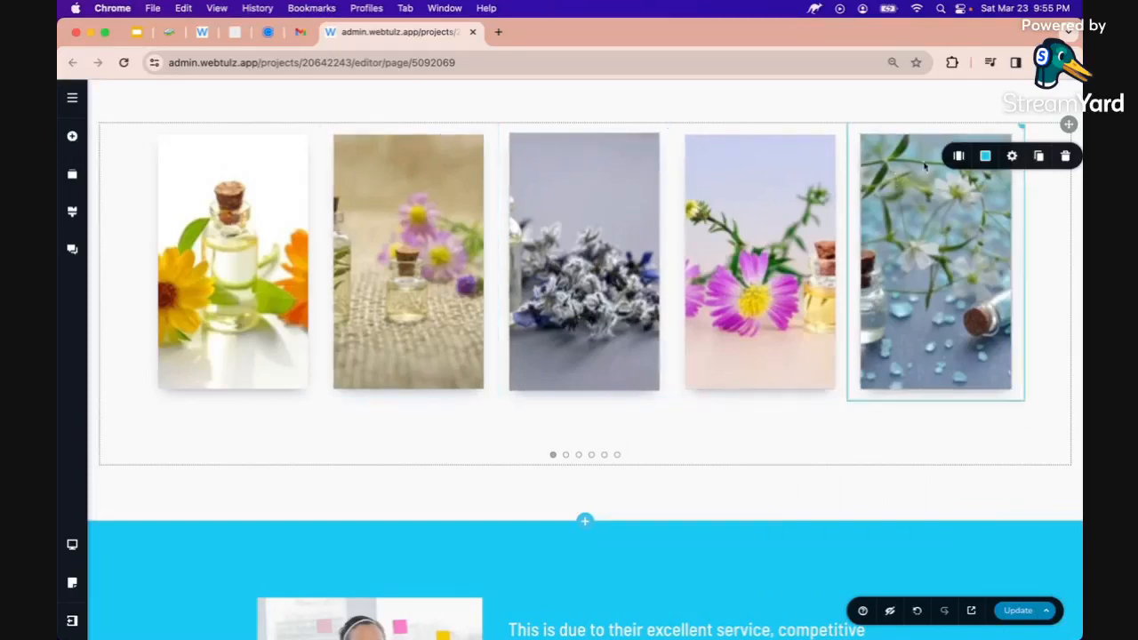
# Give the carousel Heavy navigation arrows and advance it one slide
pyautogui.click(959, 158)
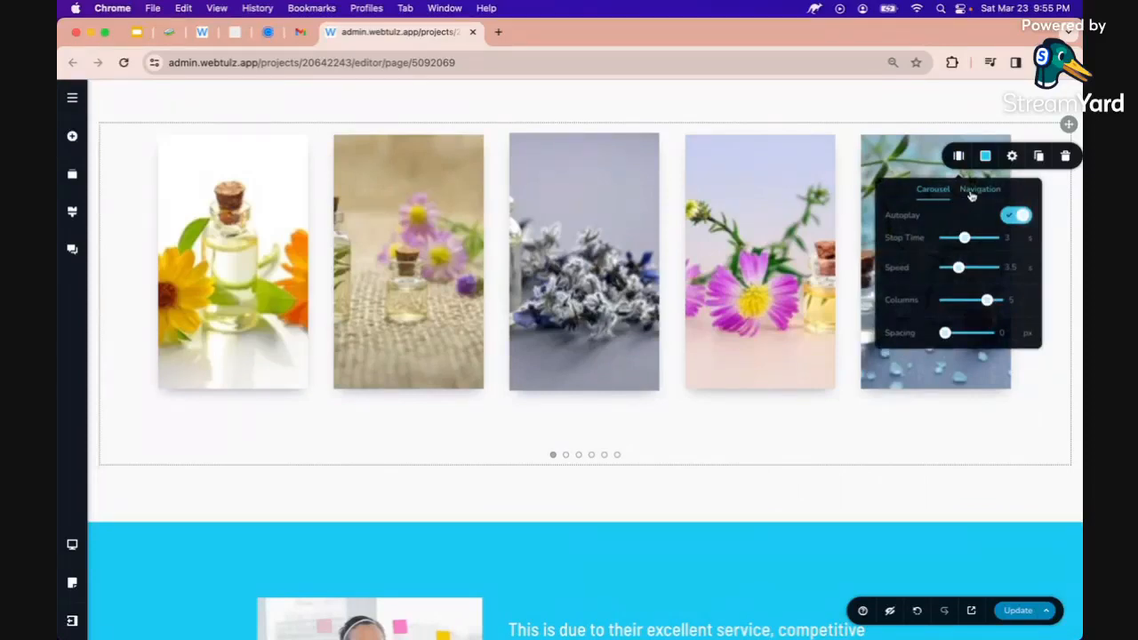
pyautogui.click(972, 193)
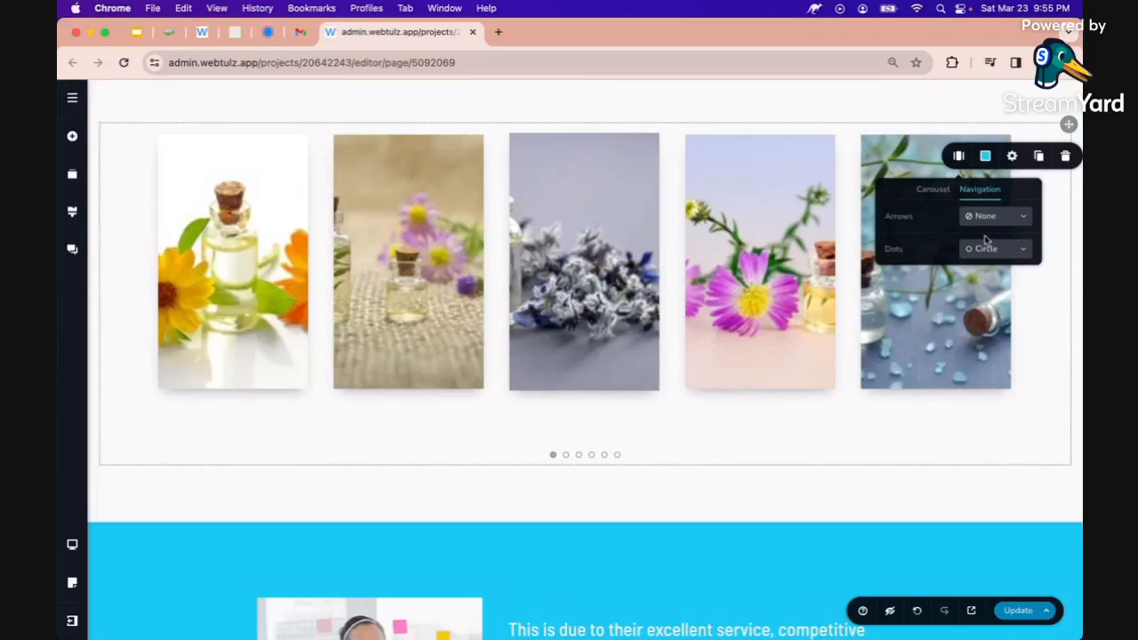
pyautogui.click(997, 218)
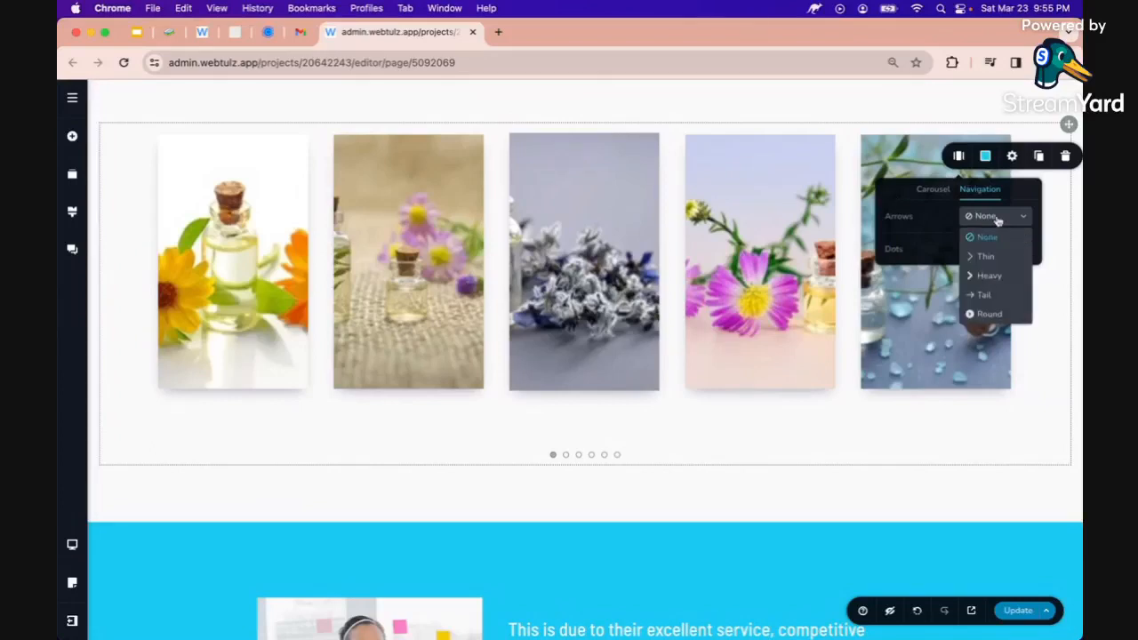
pyautogui.click(985, 276)
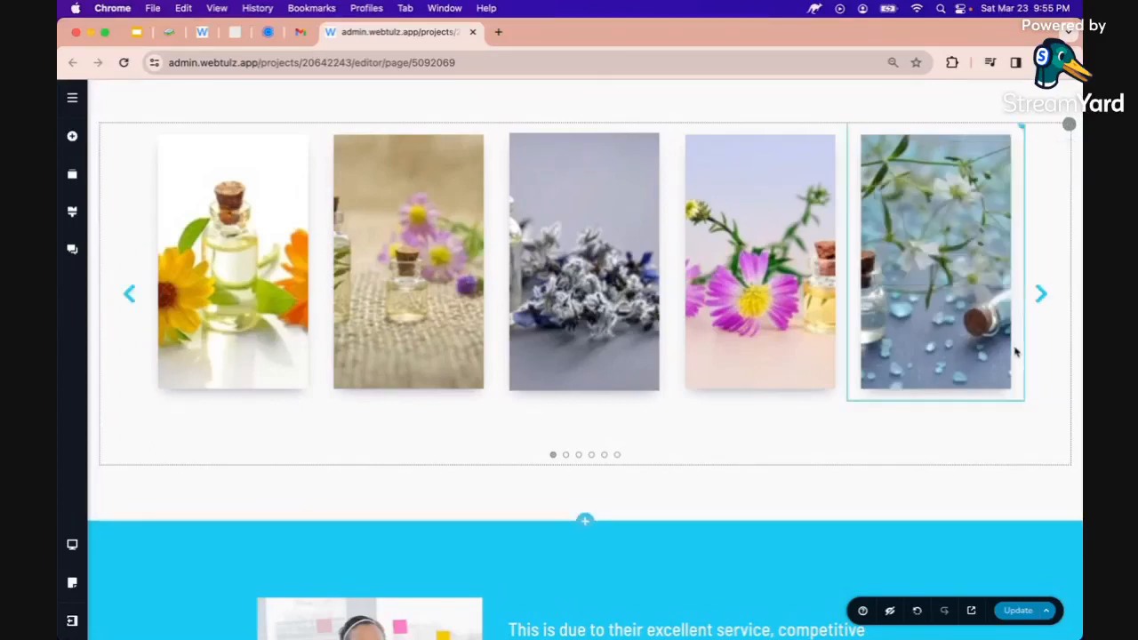
pyautogui.click(1041, 298)
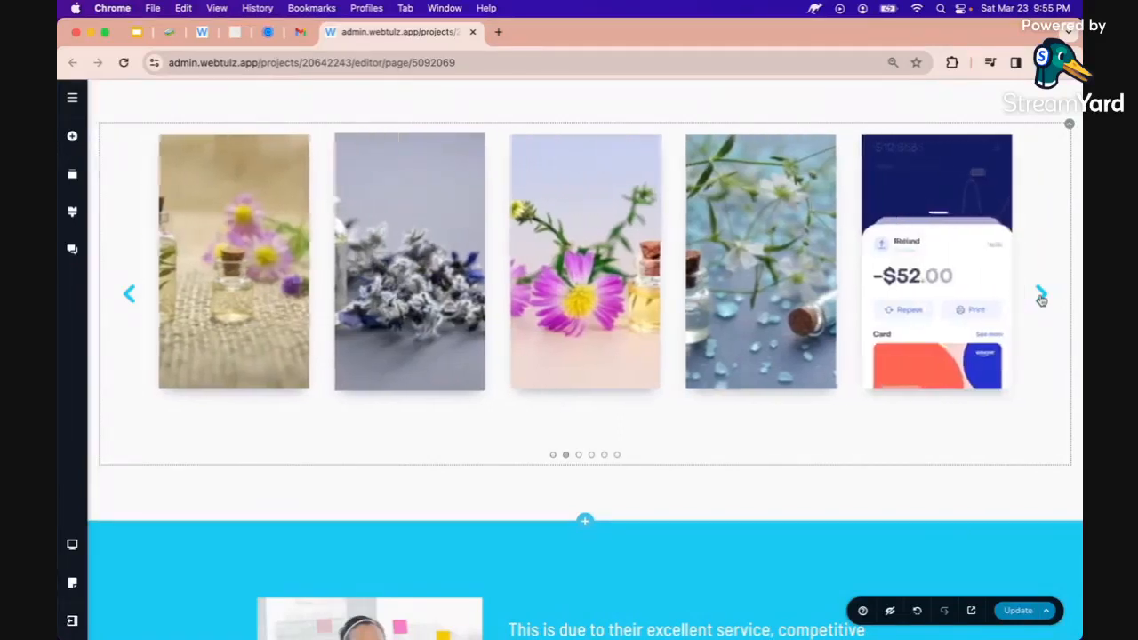
# Replace the phone-app slide's image with the tall photo from the perfume folder, then advance the carousel
pyautogui.click(946, 290)
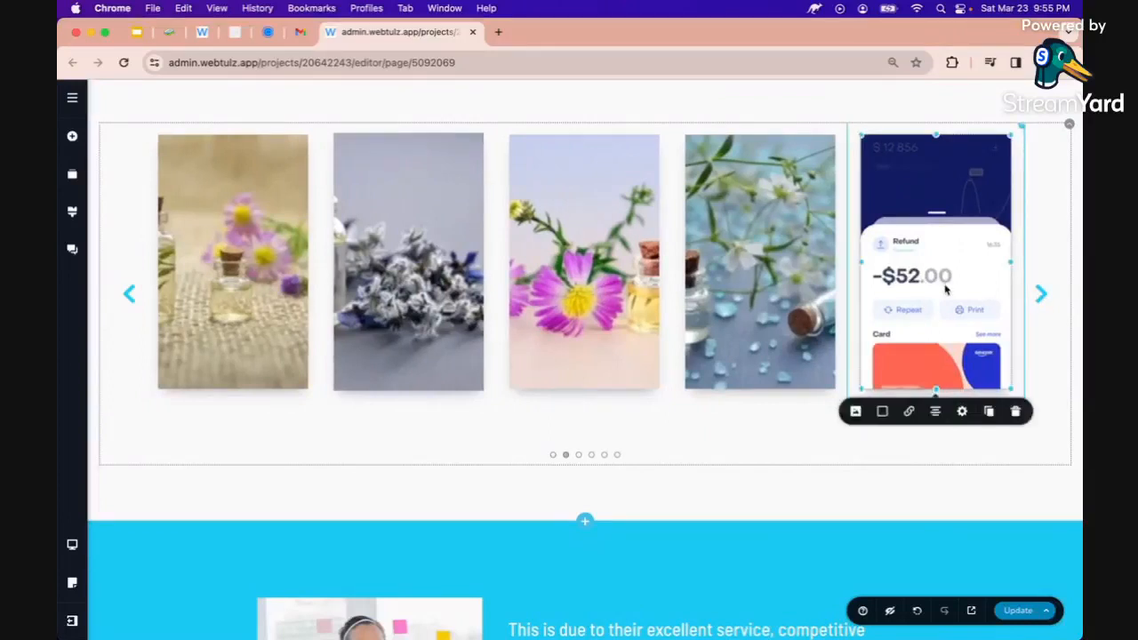
pyautogui.click(855, 411)
pyautogui.click(910, 465)
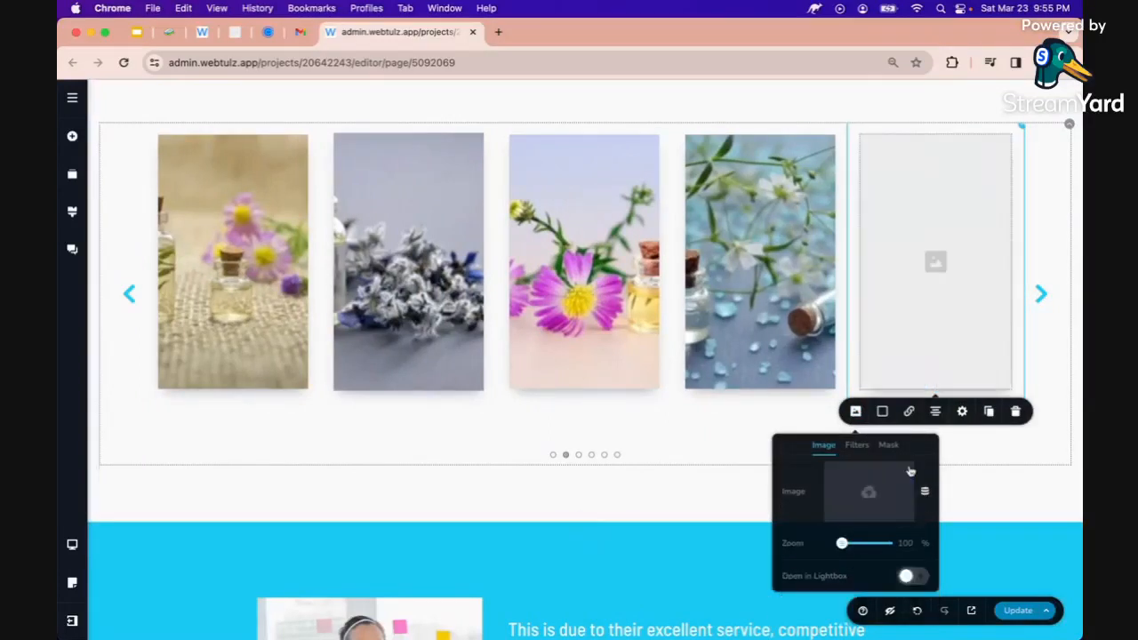
pyautogui.click(863, 494)
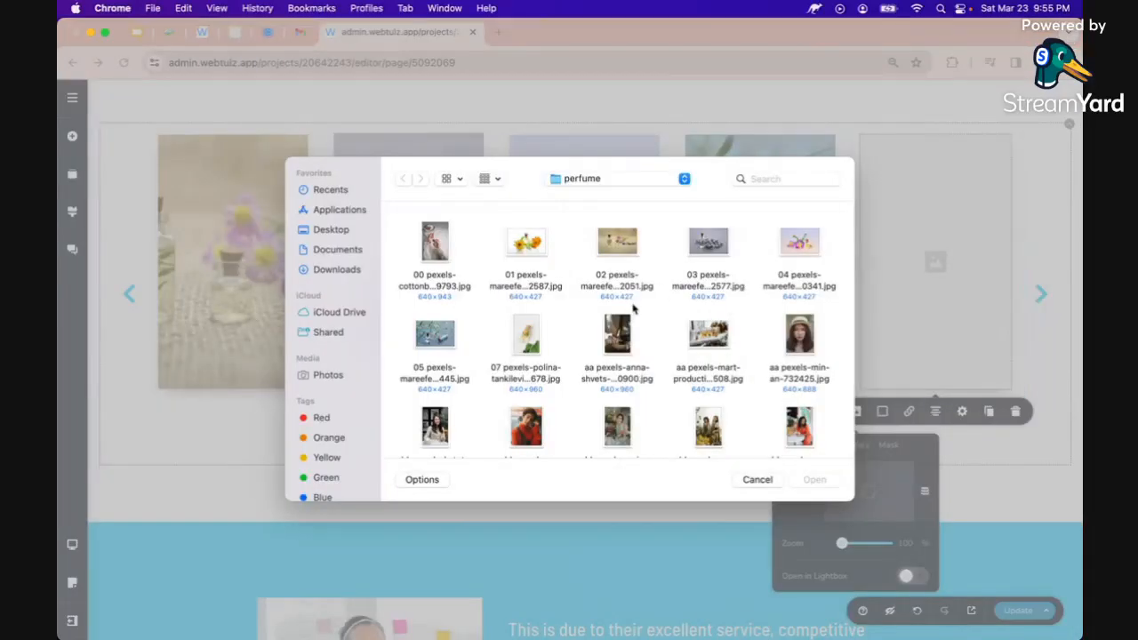
pyautogui.click(515, 335)
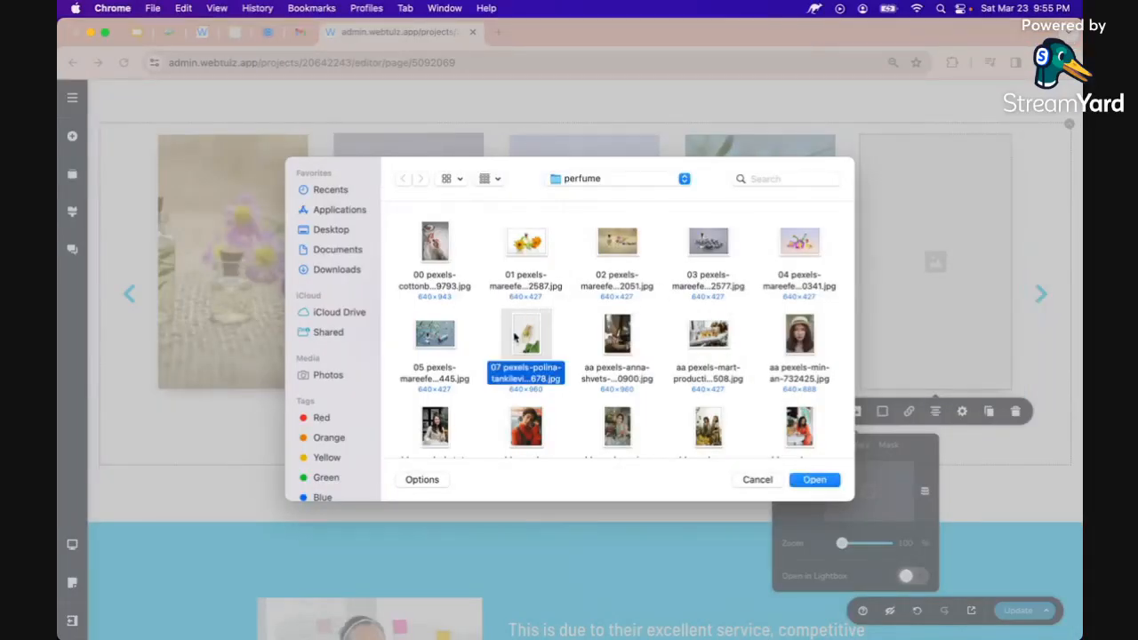
pyautogui.press('Return')
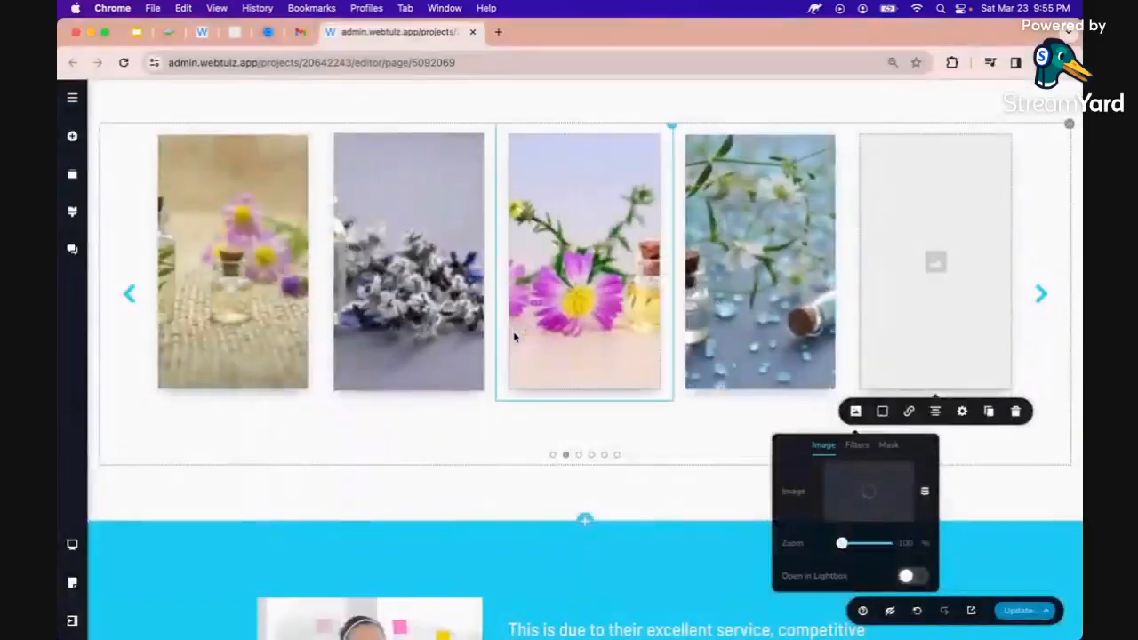
pyautogui.click(1041, 294)
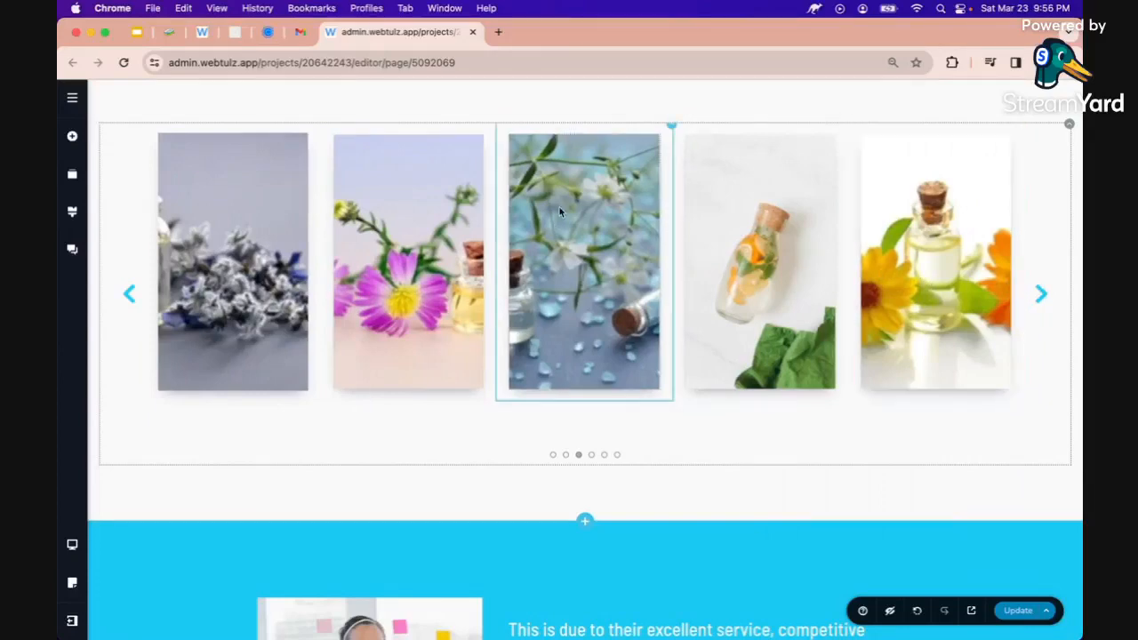
# Search Help for 'car', watch the Carousel tutorial video, then select the search text
pyautogui.click(862, 613)
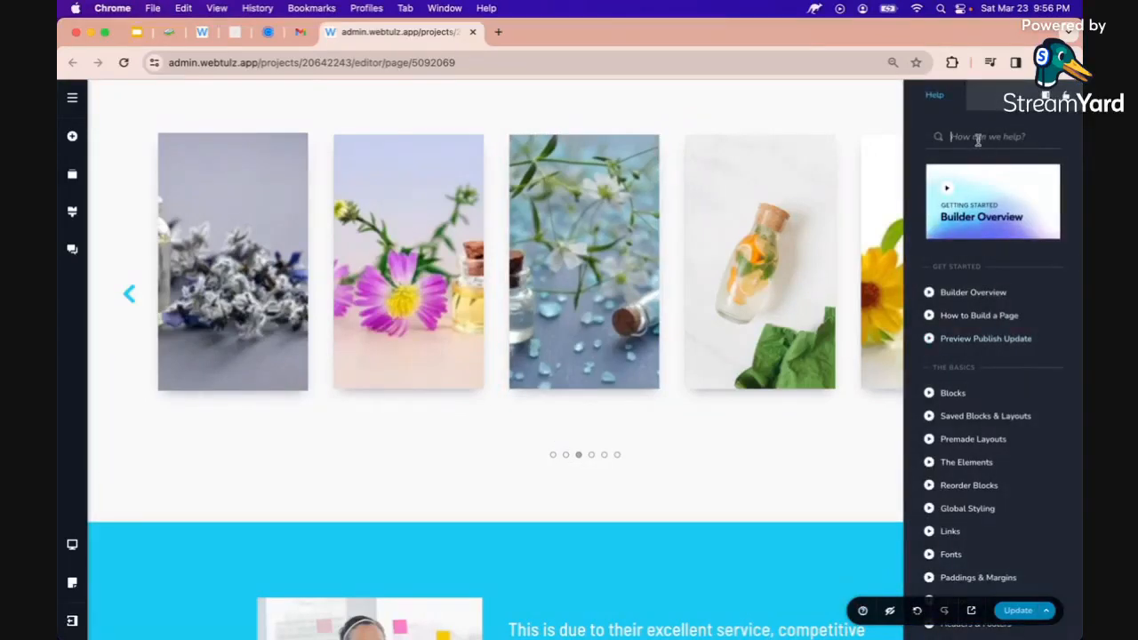
pyautogui.write('caro')
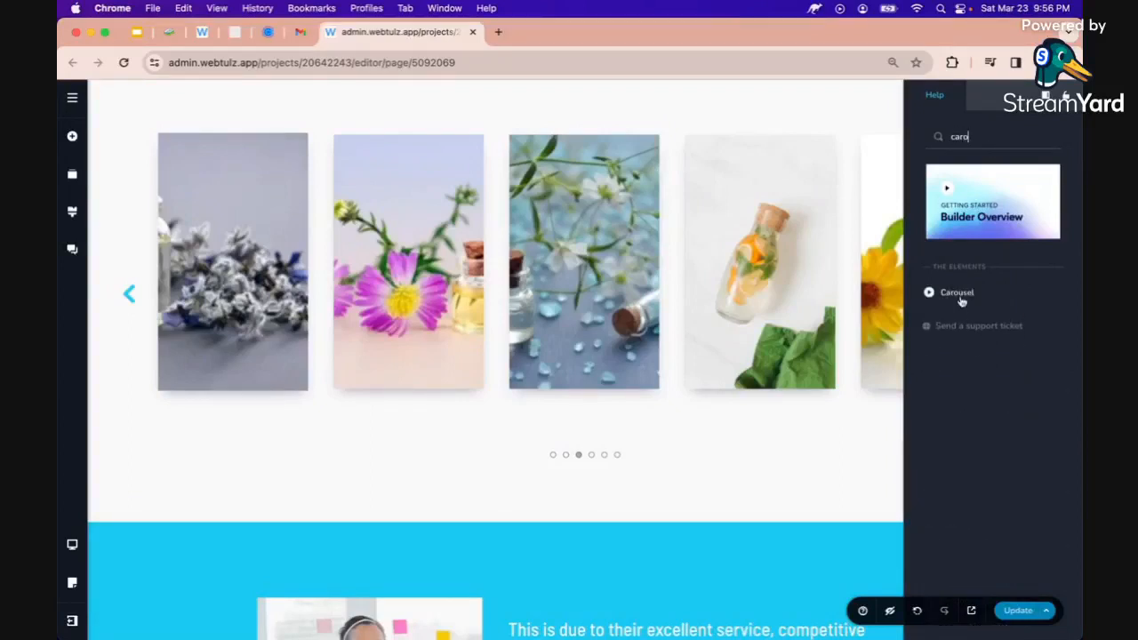
pyautogui.click(957, 294)
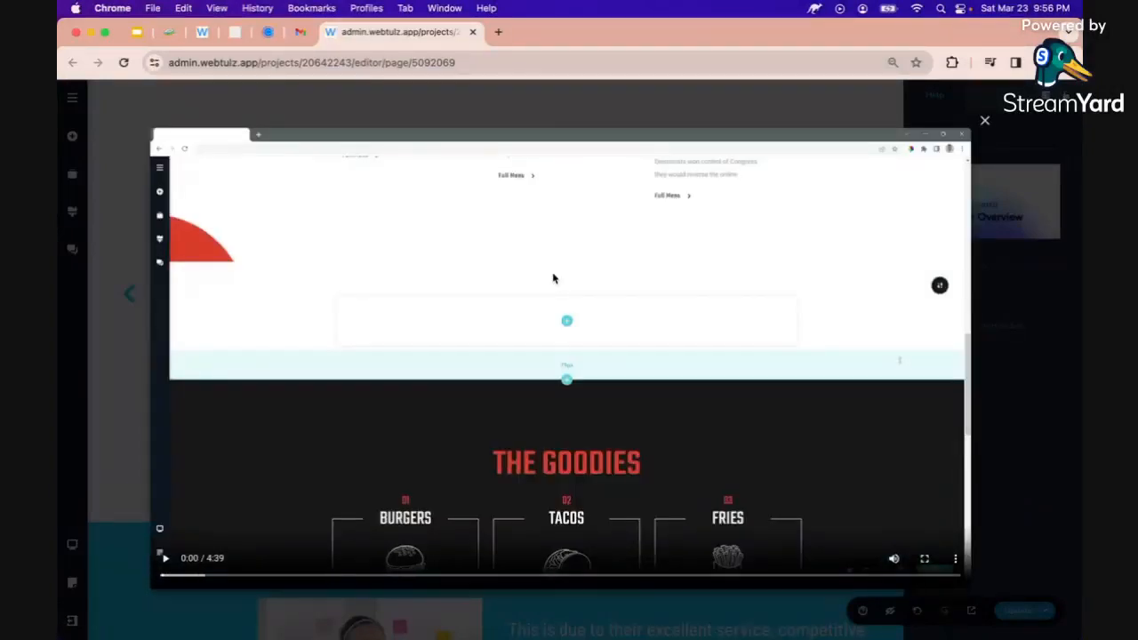
pyautogui.click(985, 120)
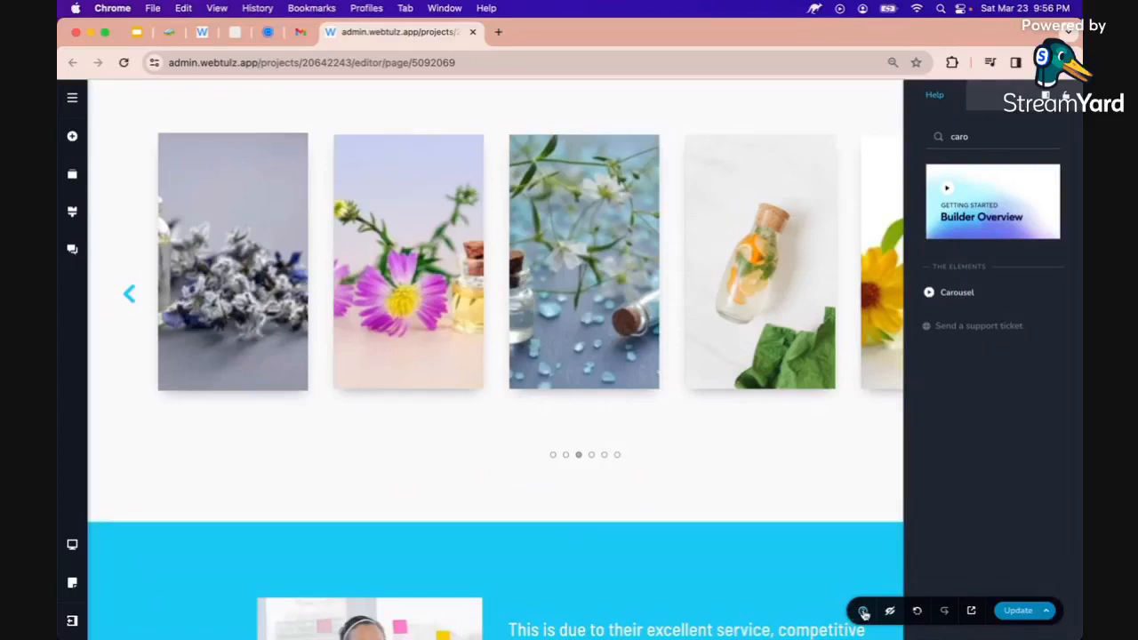
pyautogui.doubleClick(975, 132)
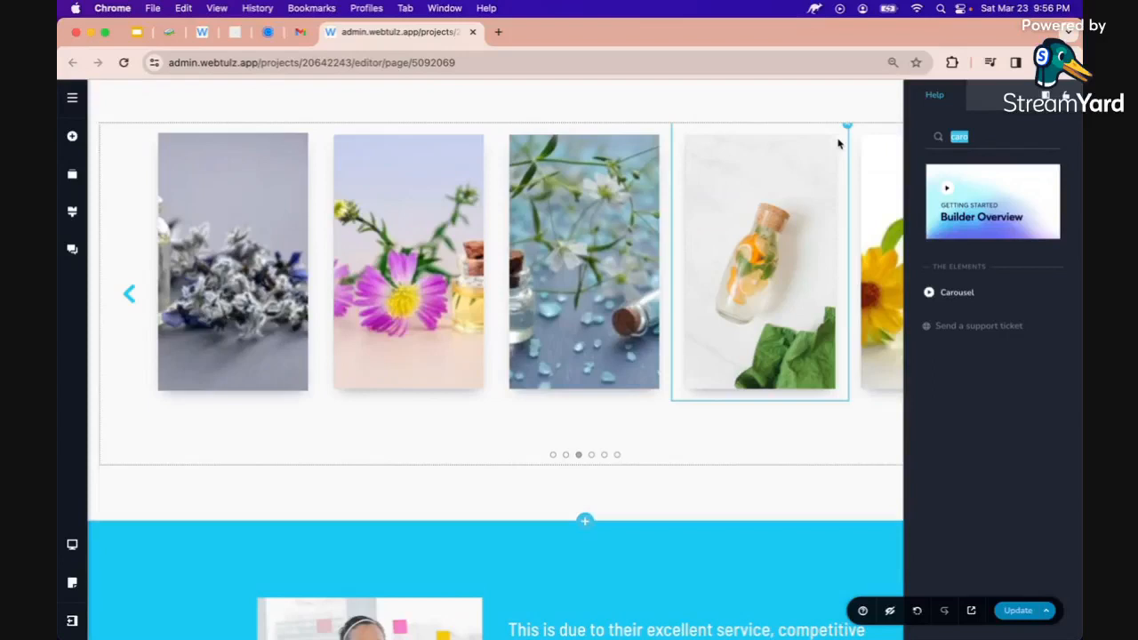
# Save the current page changes
pyautogui.click(829, 173)
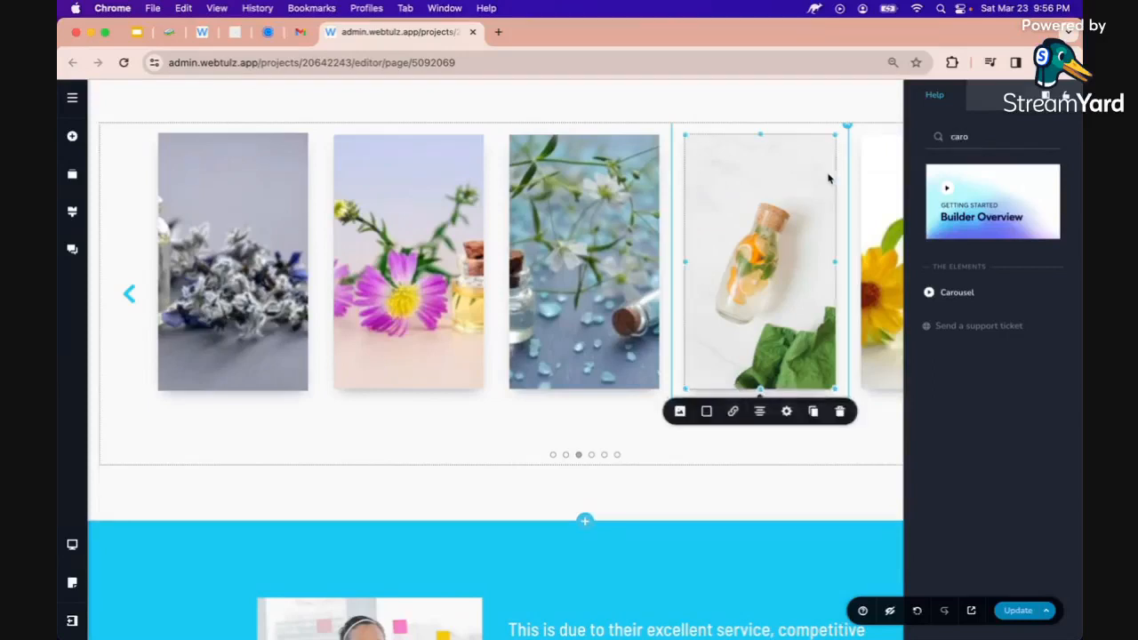
pyautogui.click(900, 447)
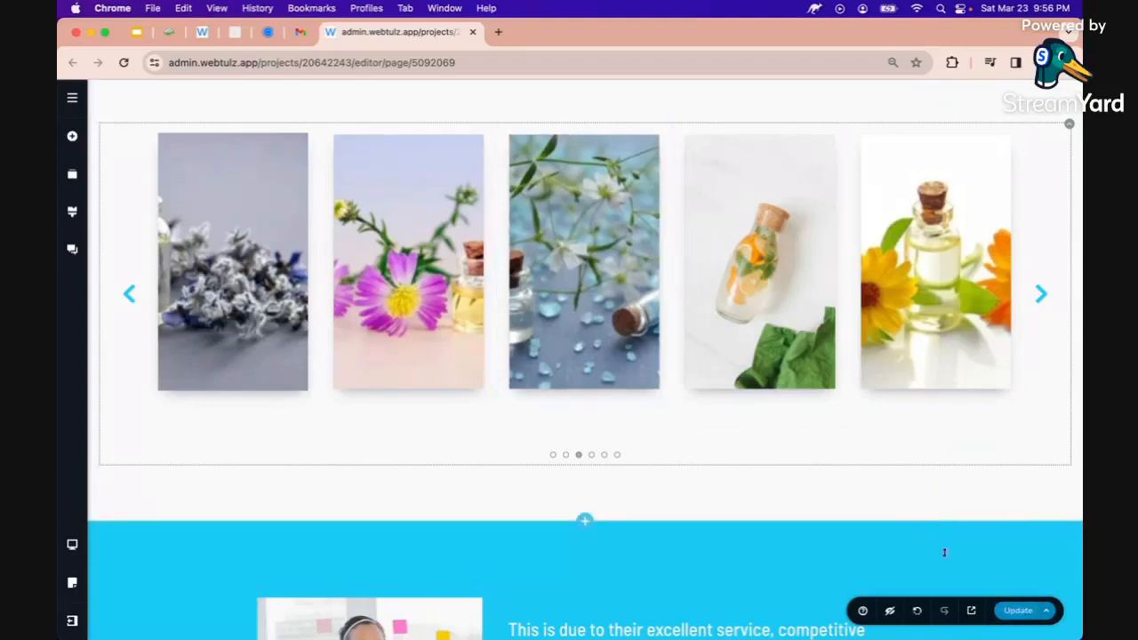
pyautogui.click(1018, 609)
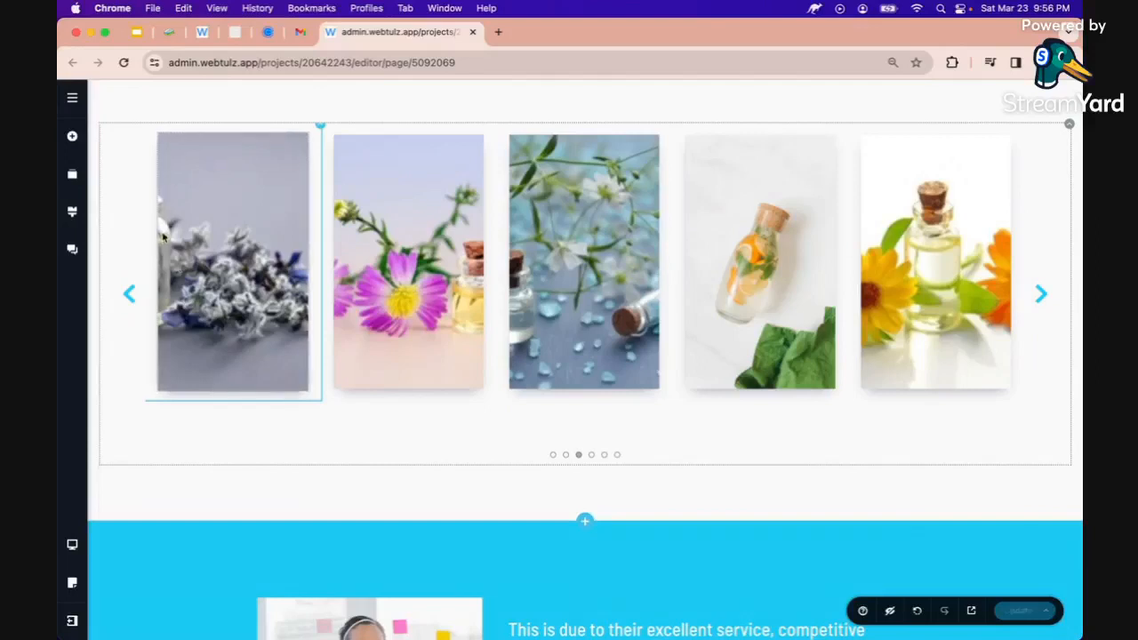
# Move the focal point onto the bottle in the first three carousel images
pyautogui.click(224, 249)
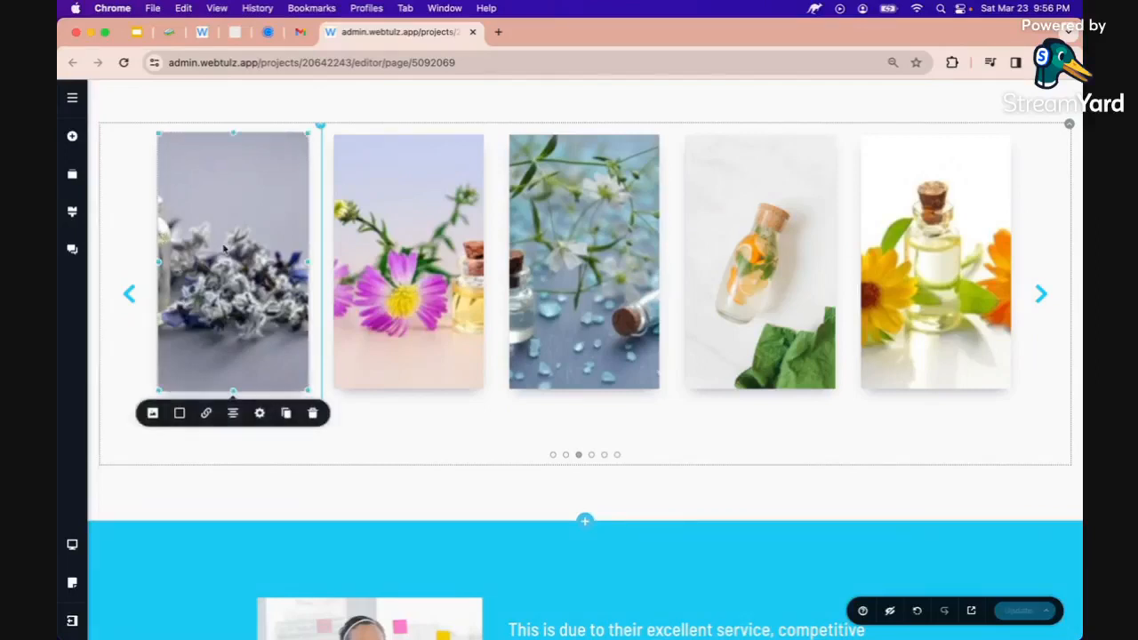
pyautogui.click(152, 415)
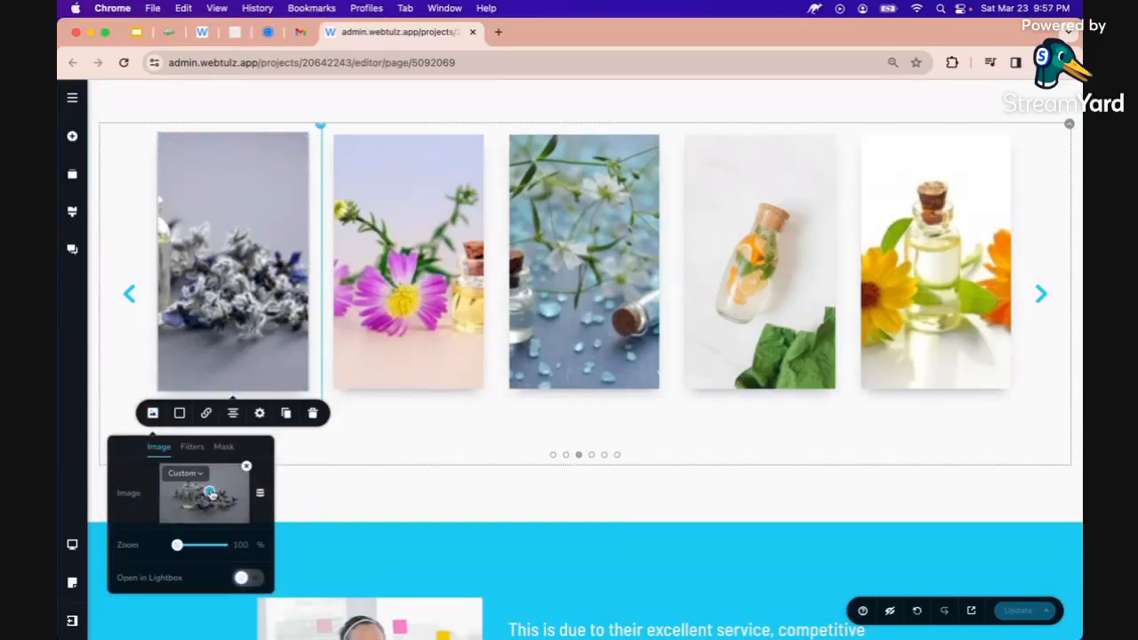
pyautogui.moveTo(210, 493); pyautogui.dragTo(189, 492)
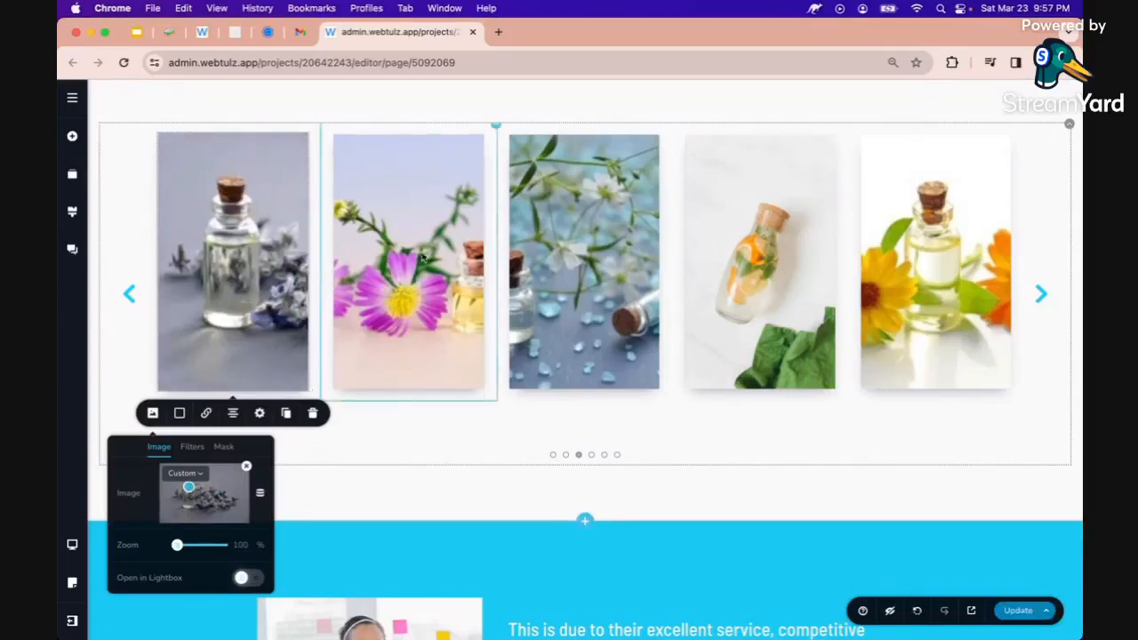
pyautogui.click(391, 355)
pyautogui.click(331, 410)
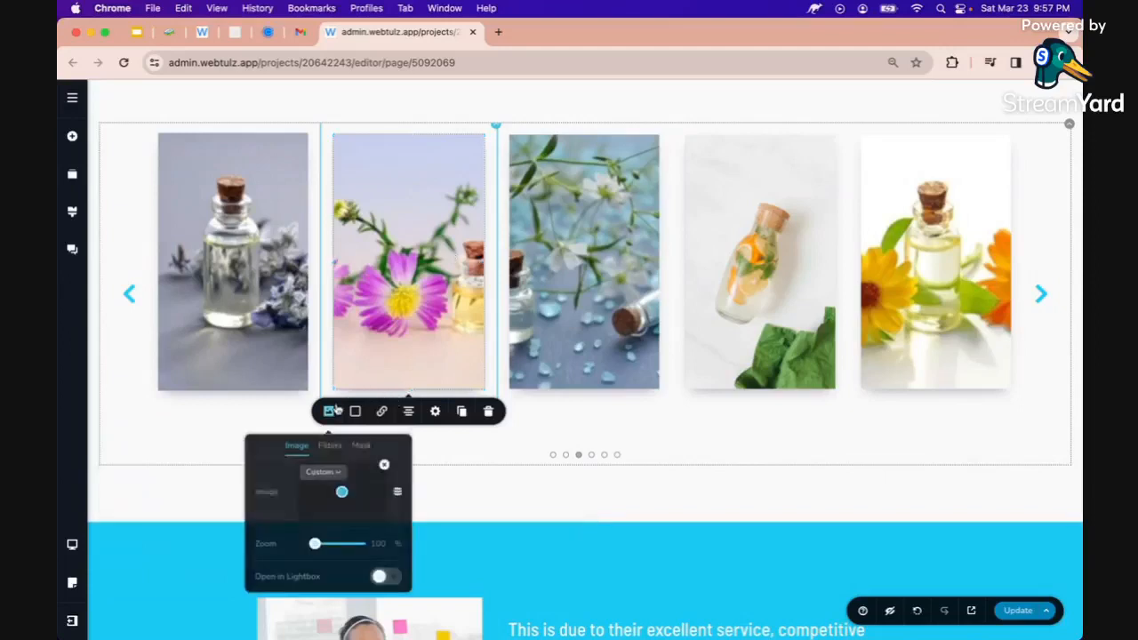
pyautogui.moveTo(358, 496); pyautogui.dragTo(357, 493)
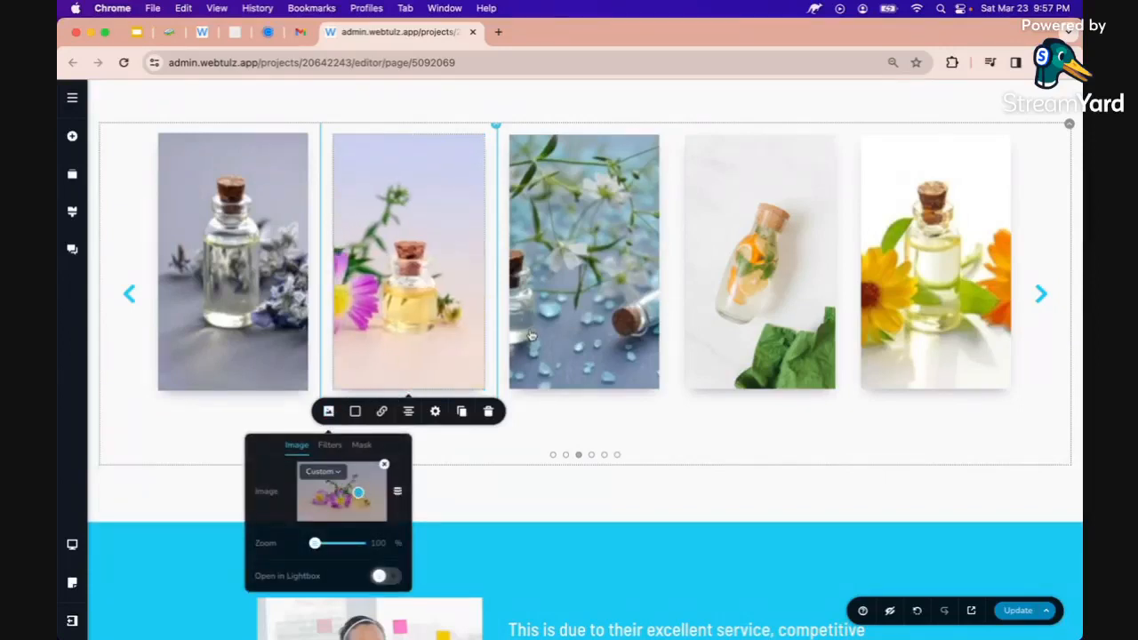
pyautogui.click(552, 340)
pyautogui.click(504, 410)
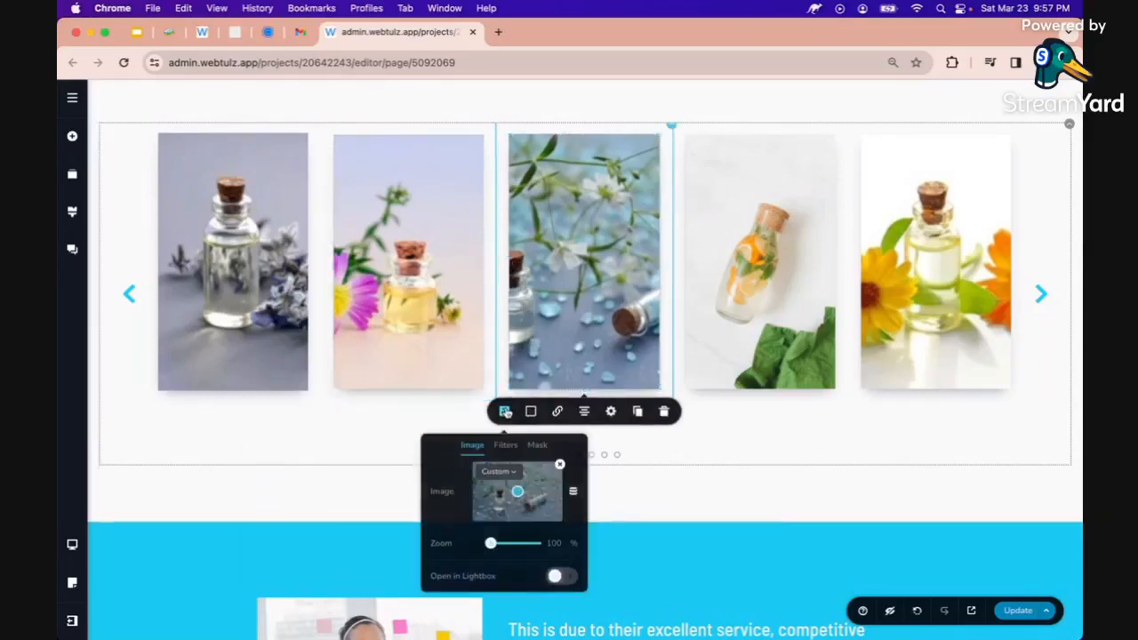
pyautogui.moveTo(517, 491); pyautogui.dragTo(499, 492)
# Re-crop the burlap bottle image around its bottle and save the page
pyautogui.click(696, 350)
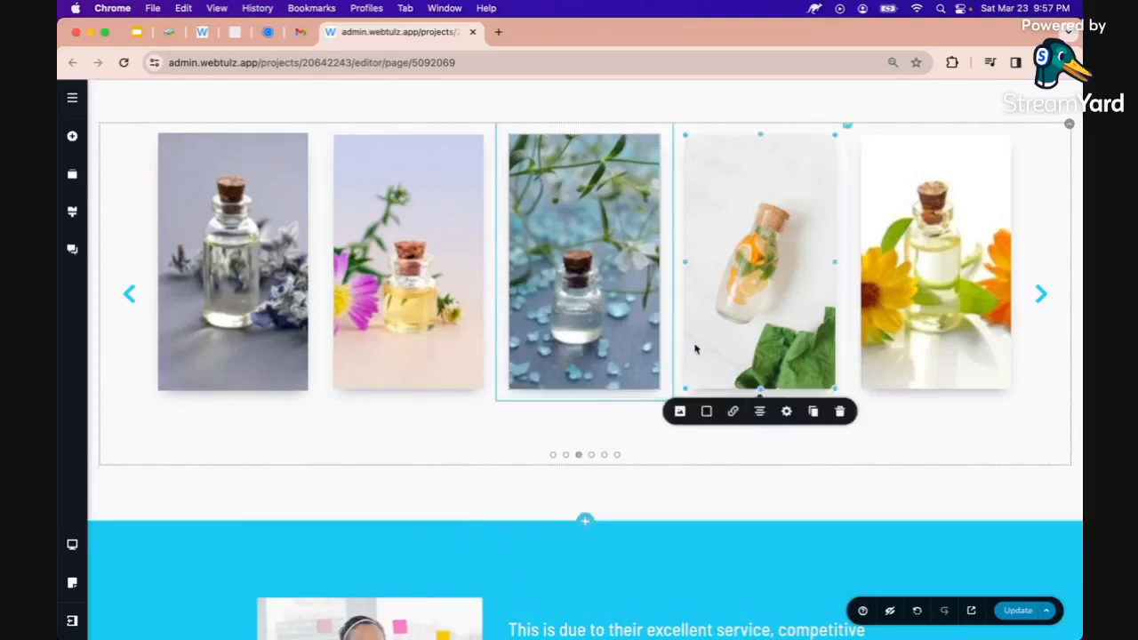
pyautogui.click(680, 411)
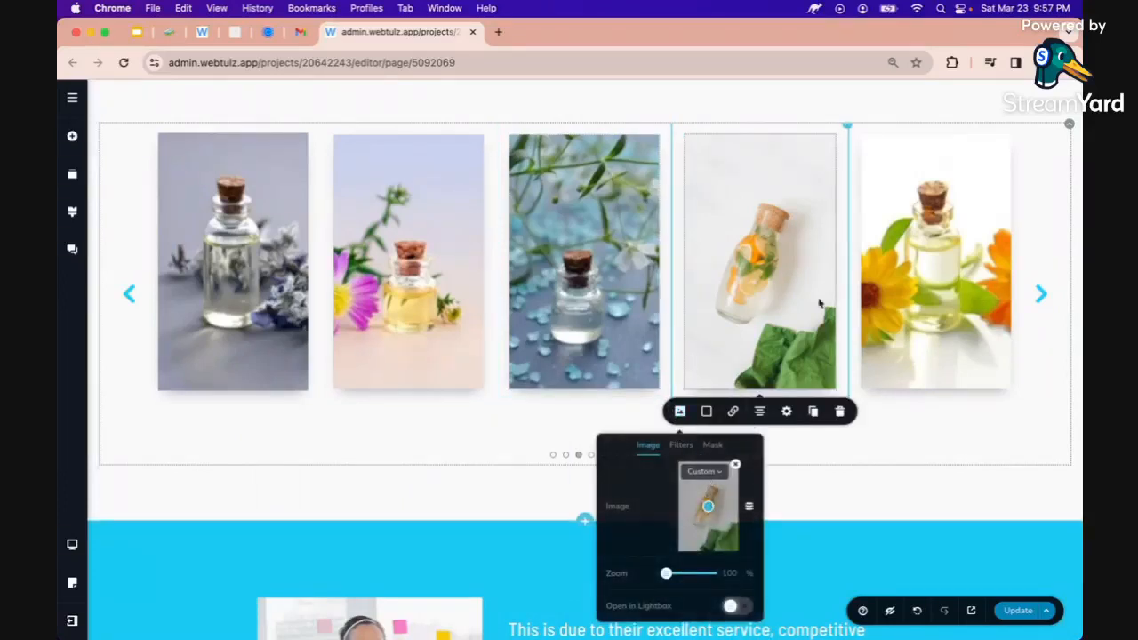
pyautogui.click(898, 285)
pyautogui.click(1041, 294)
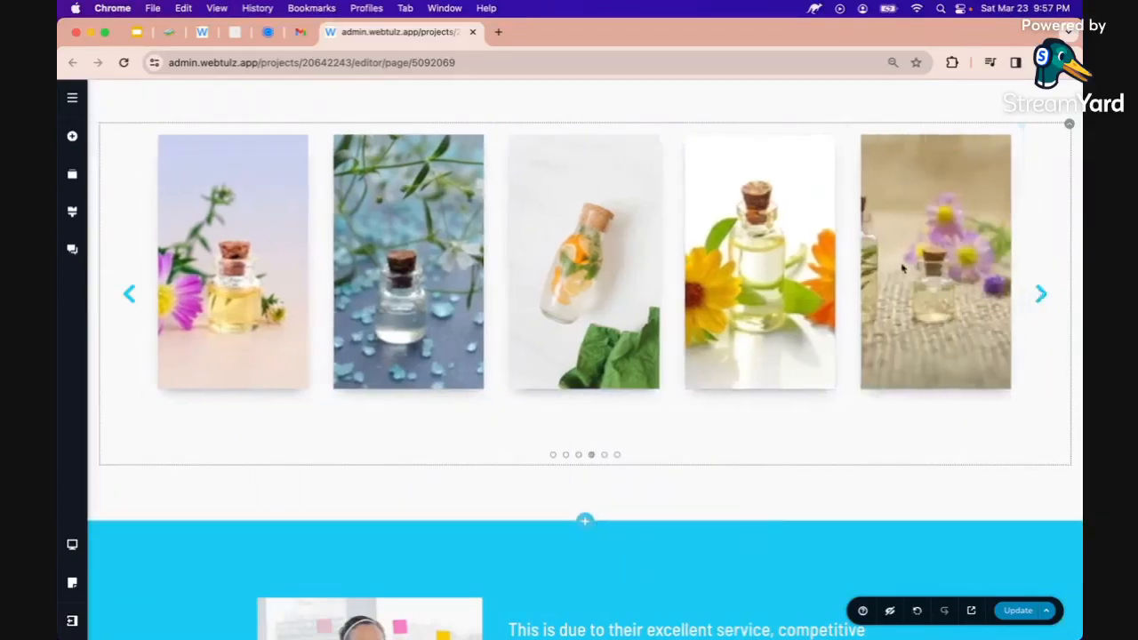
pyautogui.click(903, 269)
pyautogui.click(855, 411)
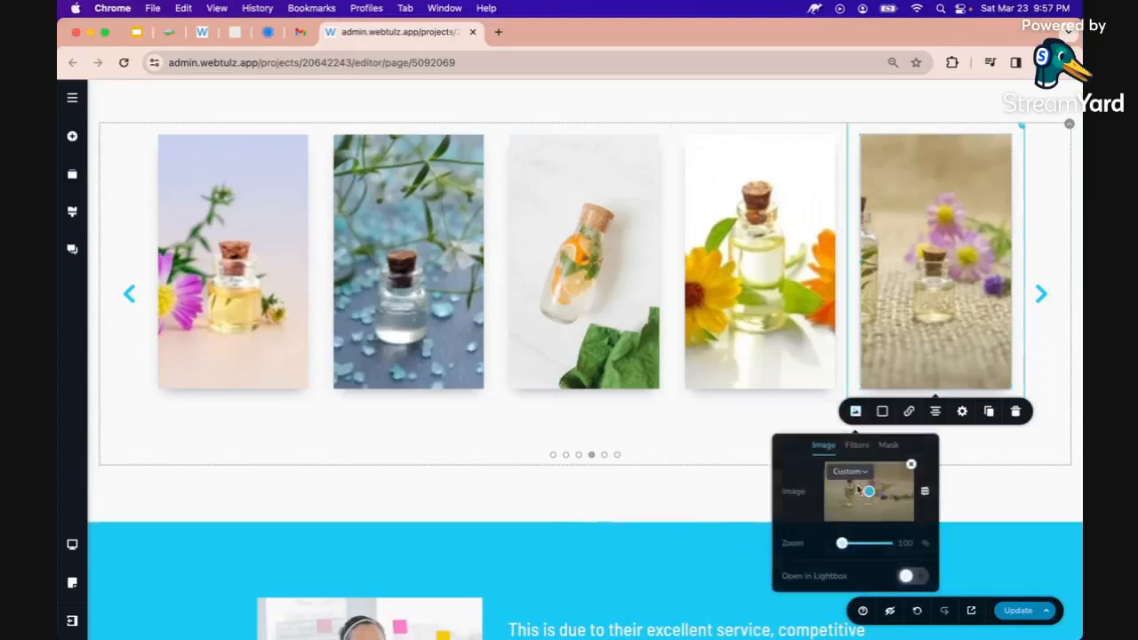
pyautogui.moveTo(870, 494); pyautogui.dragTo(850, 498)
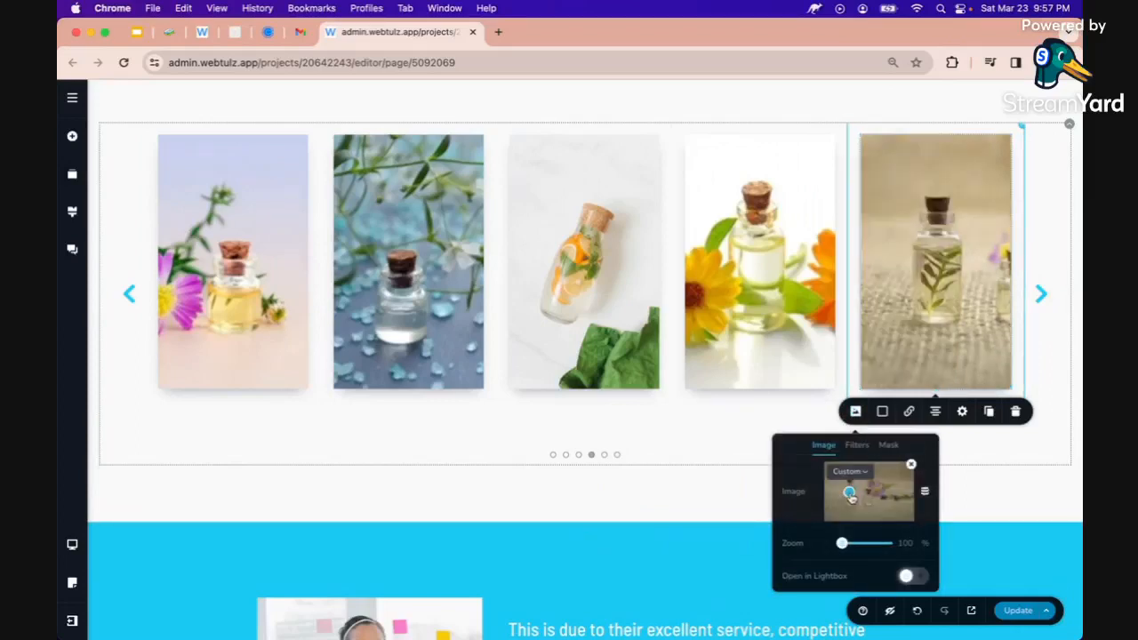
pyautogui.click(1018, 609)
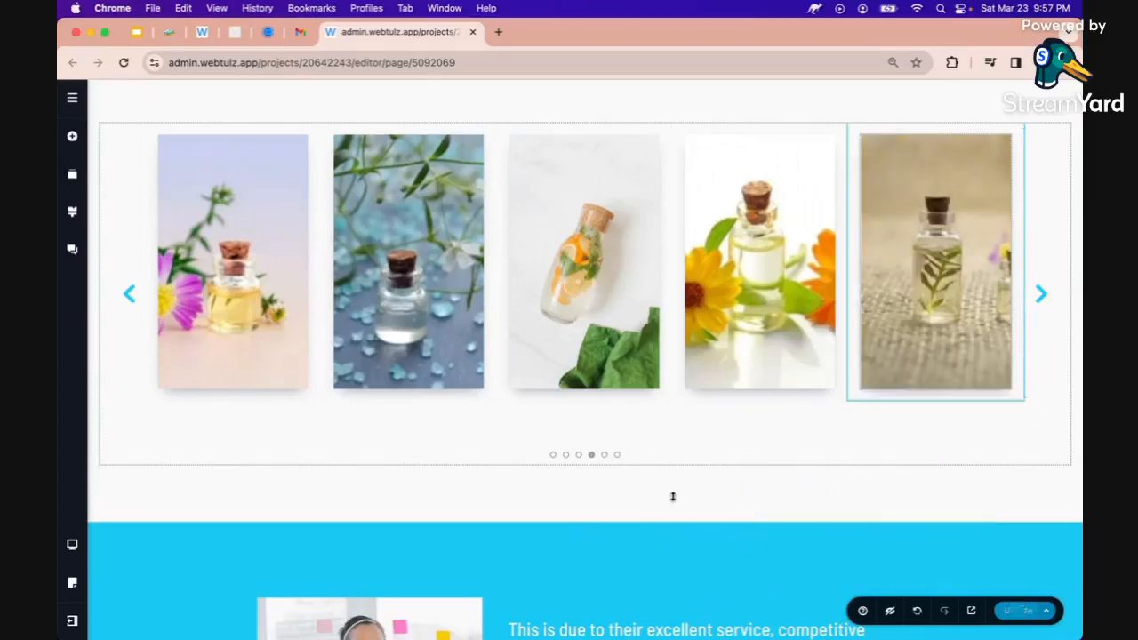
# Open the image settings of the testimonial photo
pyautogui.scroll(-5, 551, 427)
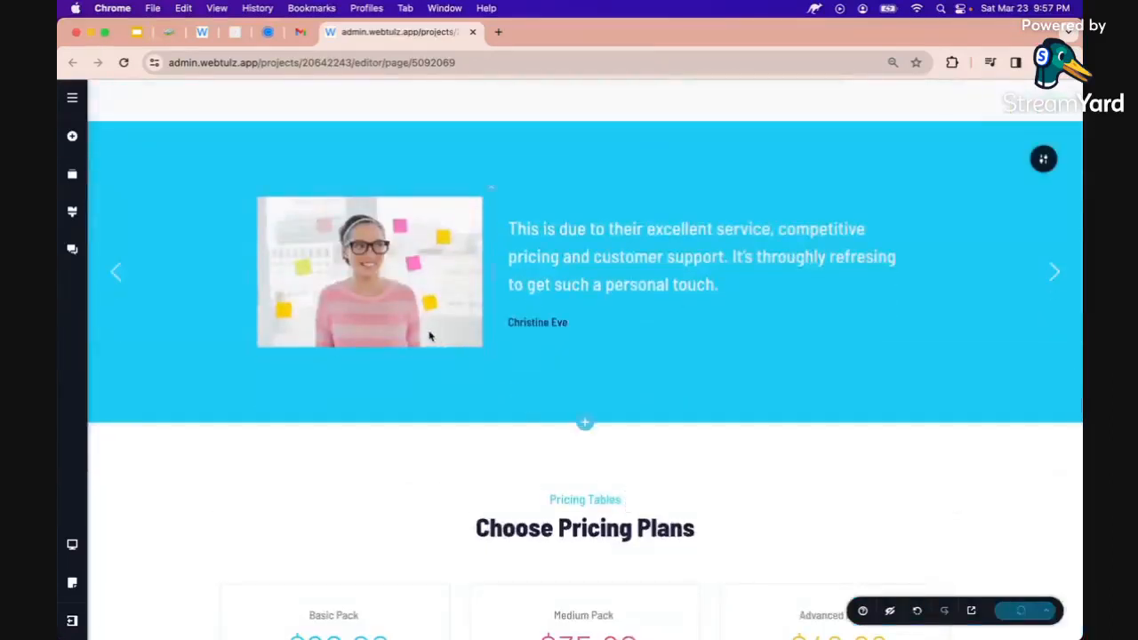
pyautogui.click(429, 336)
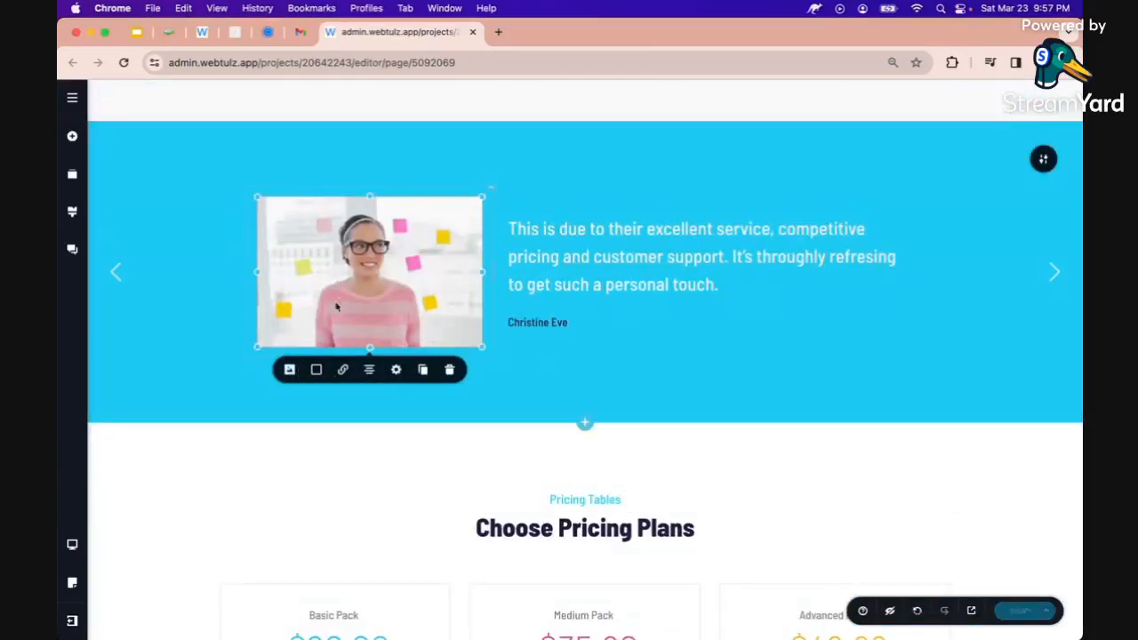
pyautogui.click(286, 370)
# Replace the testimonial photo with a new portrait, then place the caret at the quote's start
pyautogui.click(300, 454)
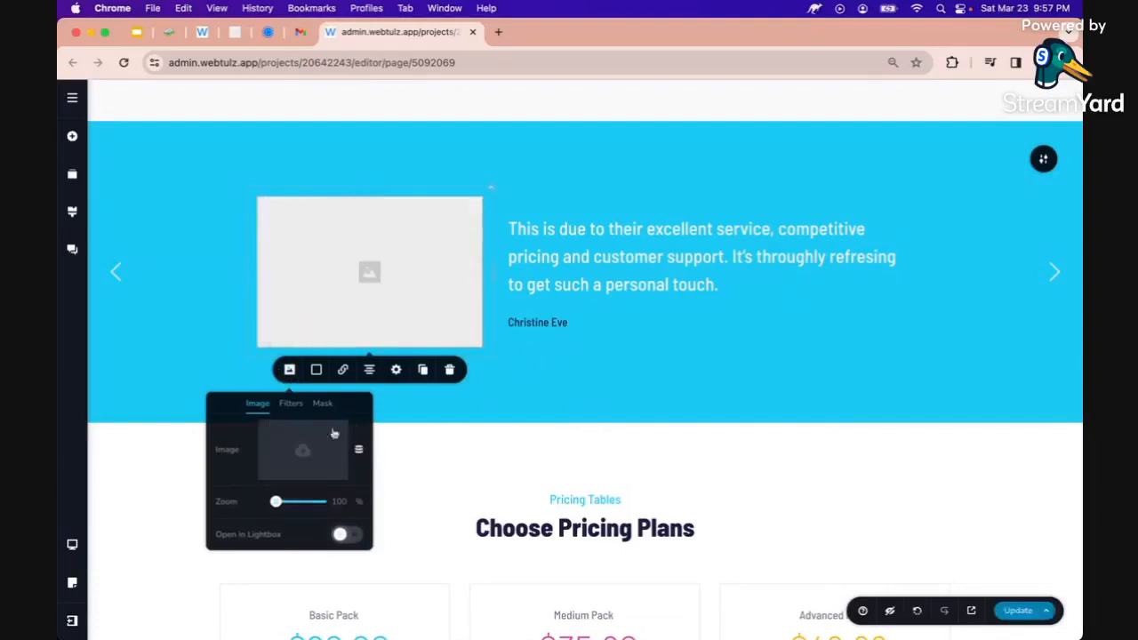
pyautogui.click(302, 456)
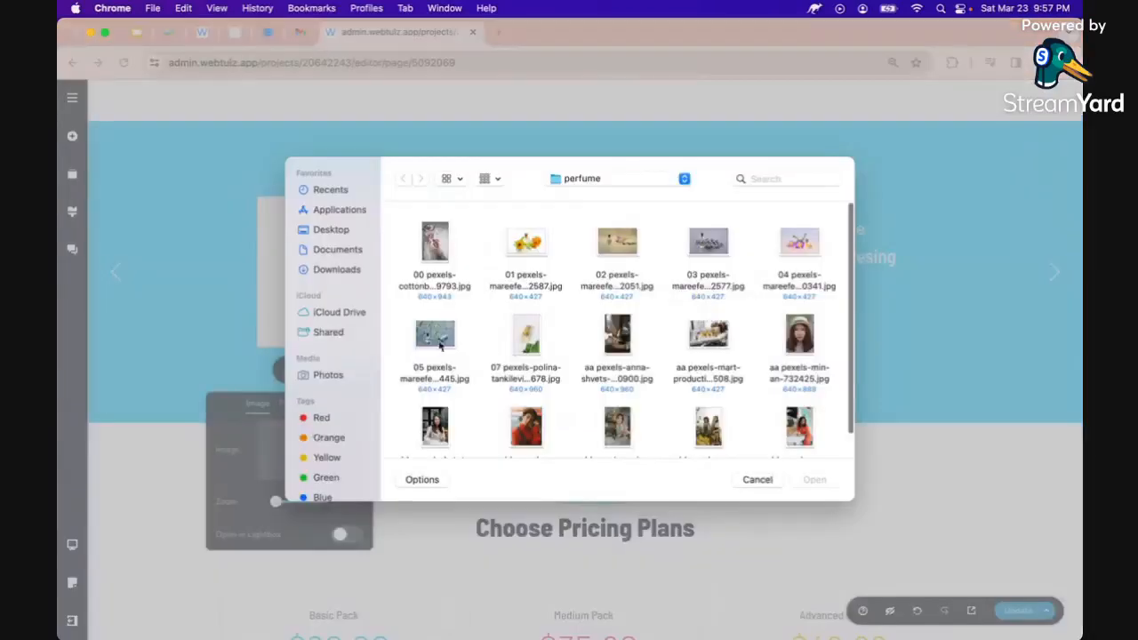
pyautogui.scroll(1, 495, 356)
pyautogui.doubleClick(526, 384)
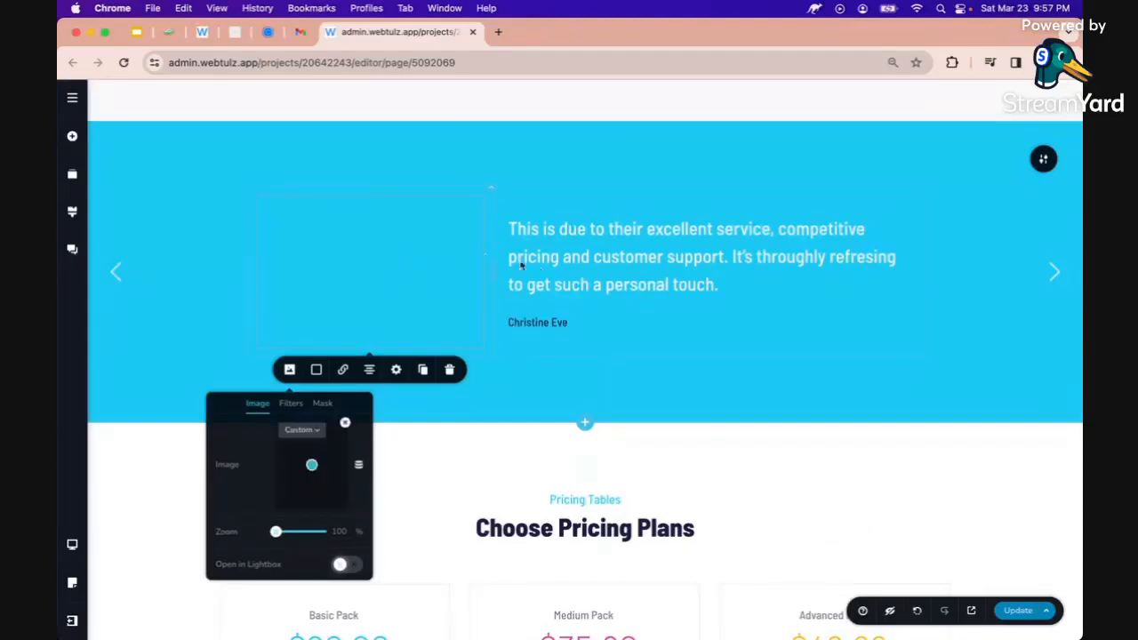
pyautogui.click(581, 258)
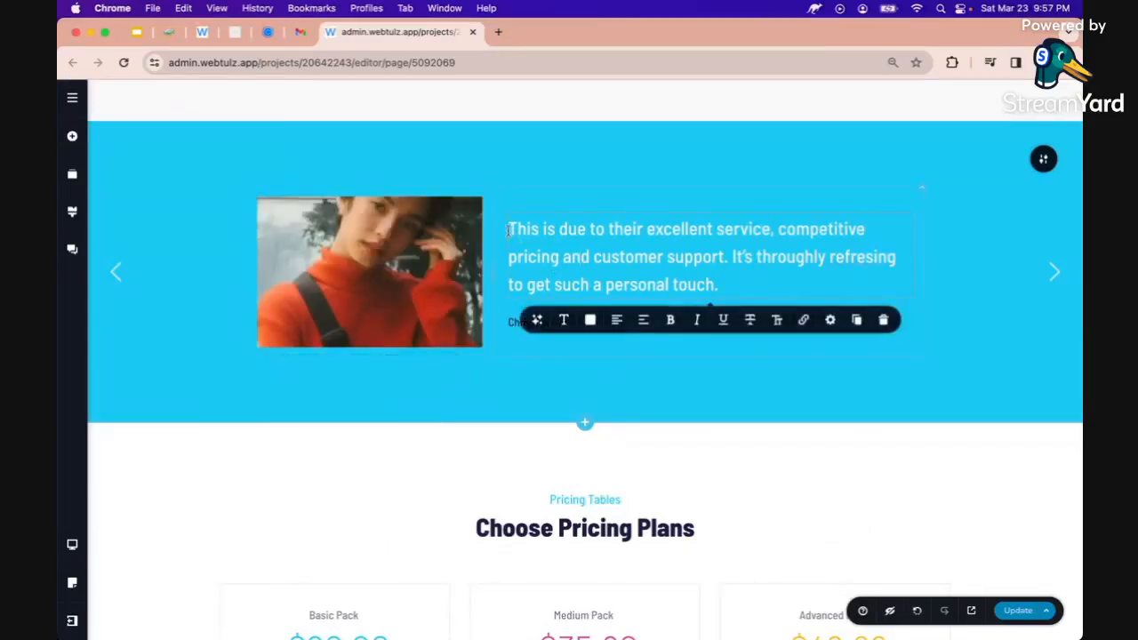
pyautogui.click(510, 230)
# Generate a sample perfume testimonial with the AI writer and delete its quotation mark
pyautogui.click(537, 321)
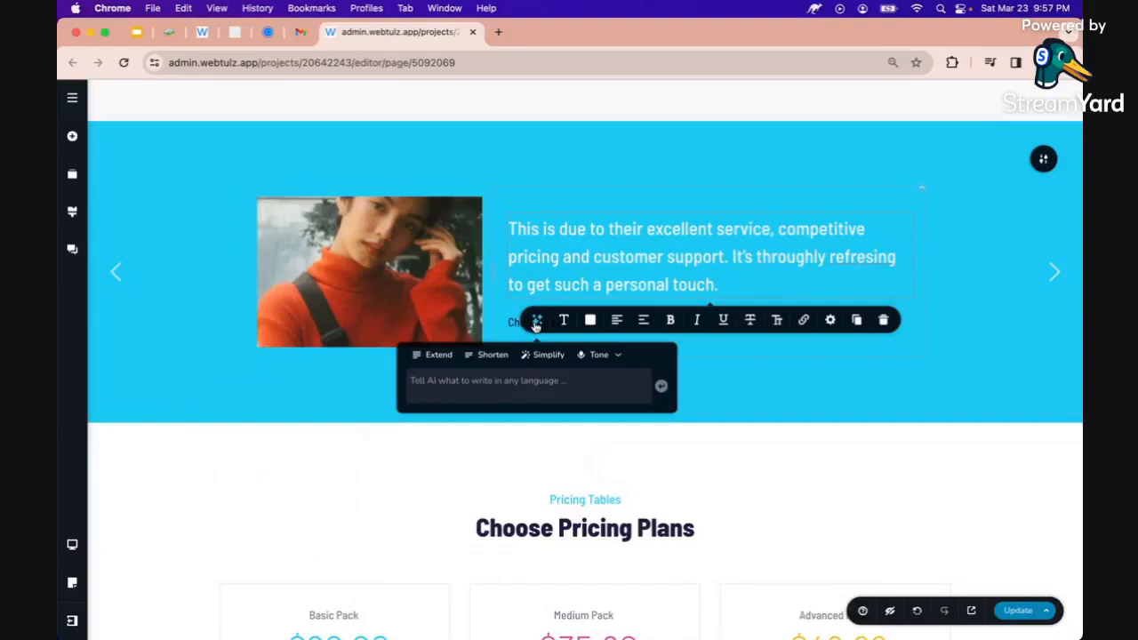
pyautogui.click(467, 382)
pyautogui.write('give sample testimonial for my')
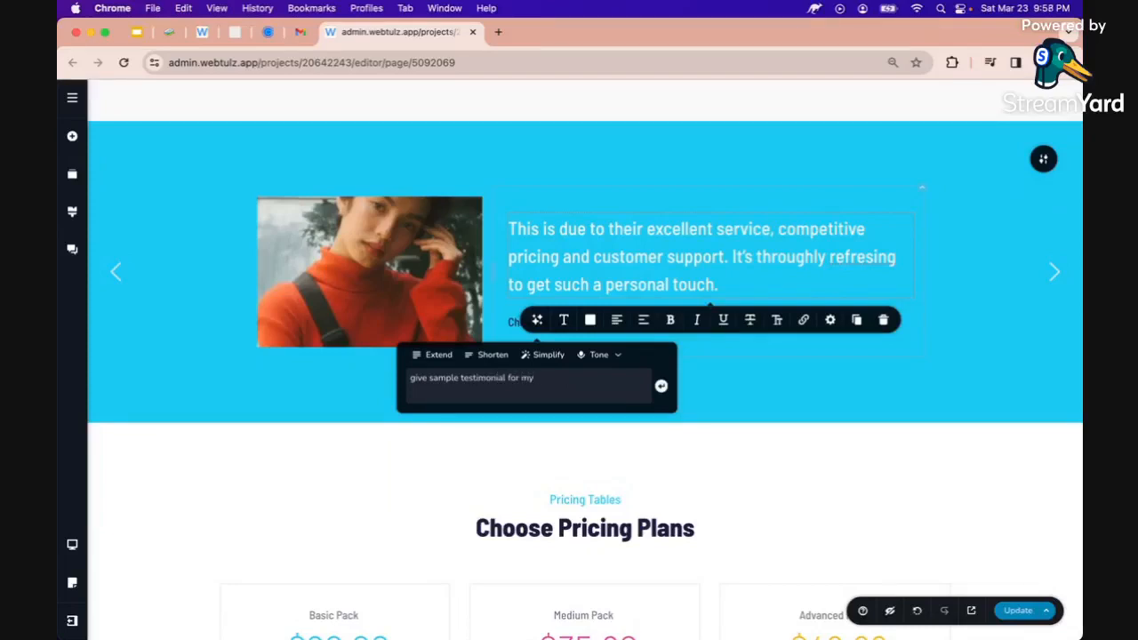
pyautogui.write('ume business')
pyautogui.press('Return')
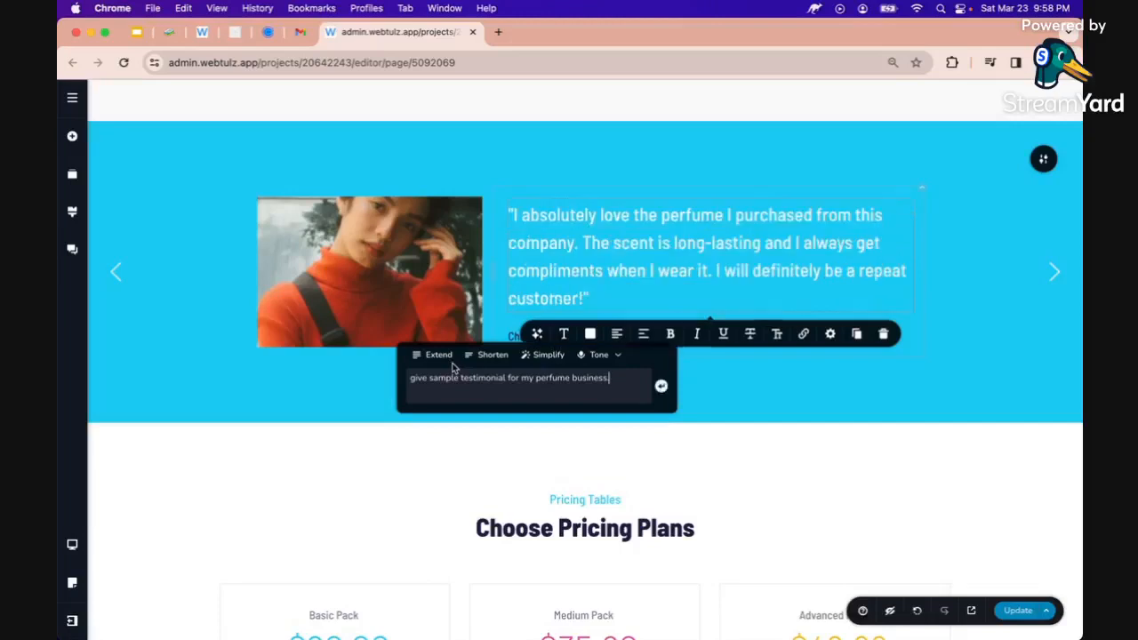
pyautogui.click(537, 272)
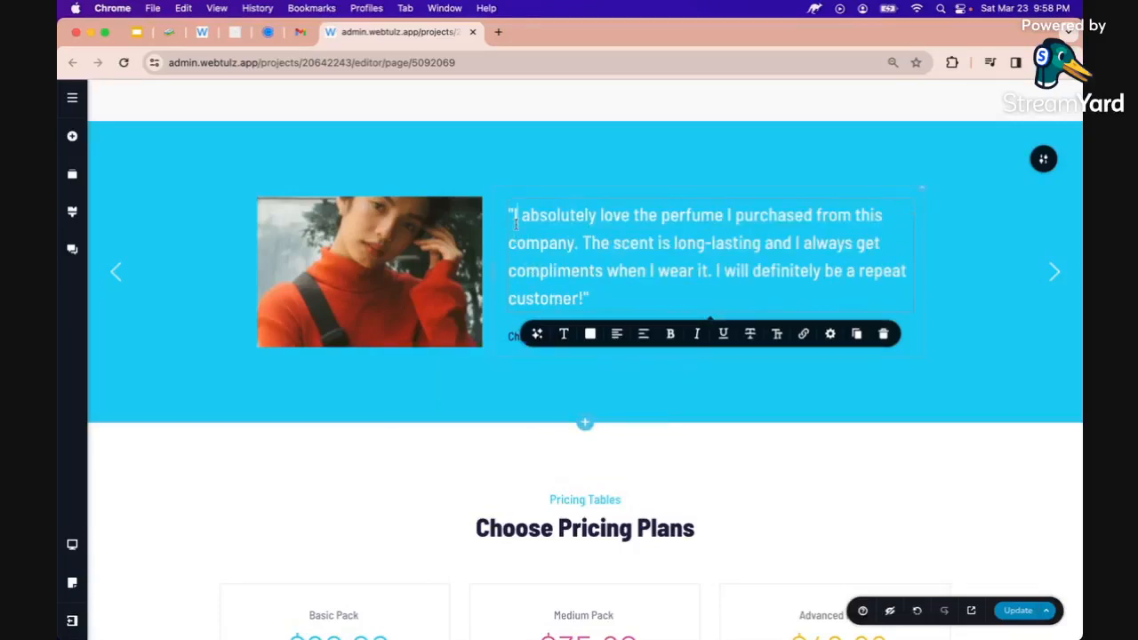
pyautogui.press('Delete')
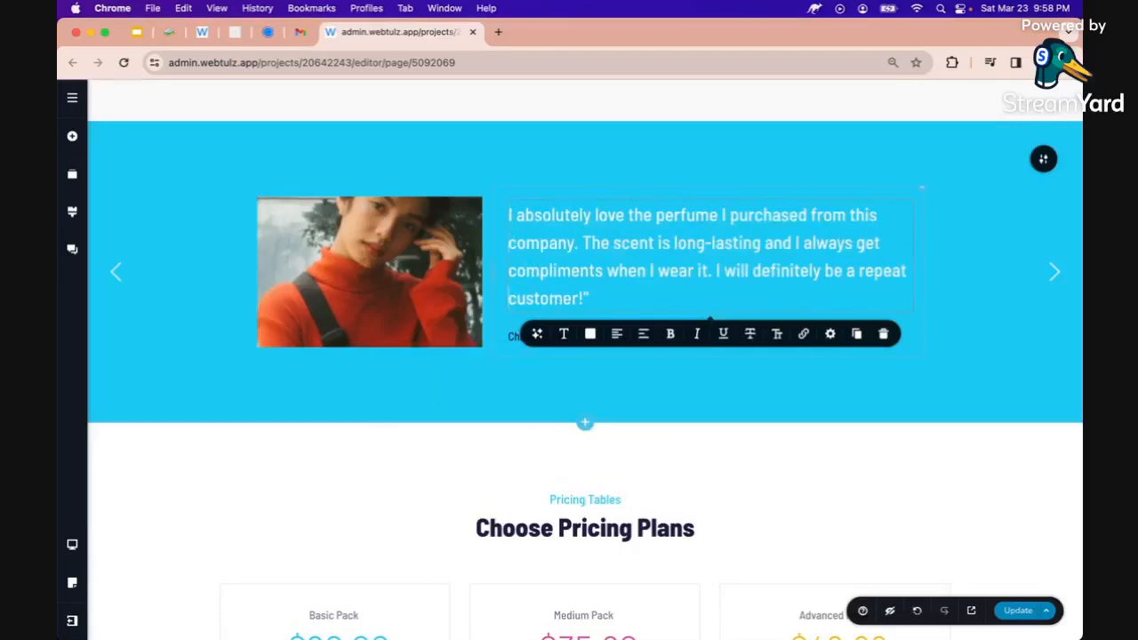
pyautogui.click(492, 362)
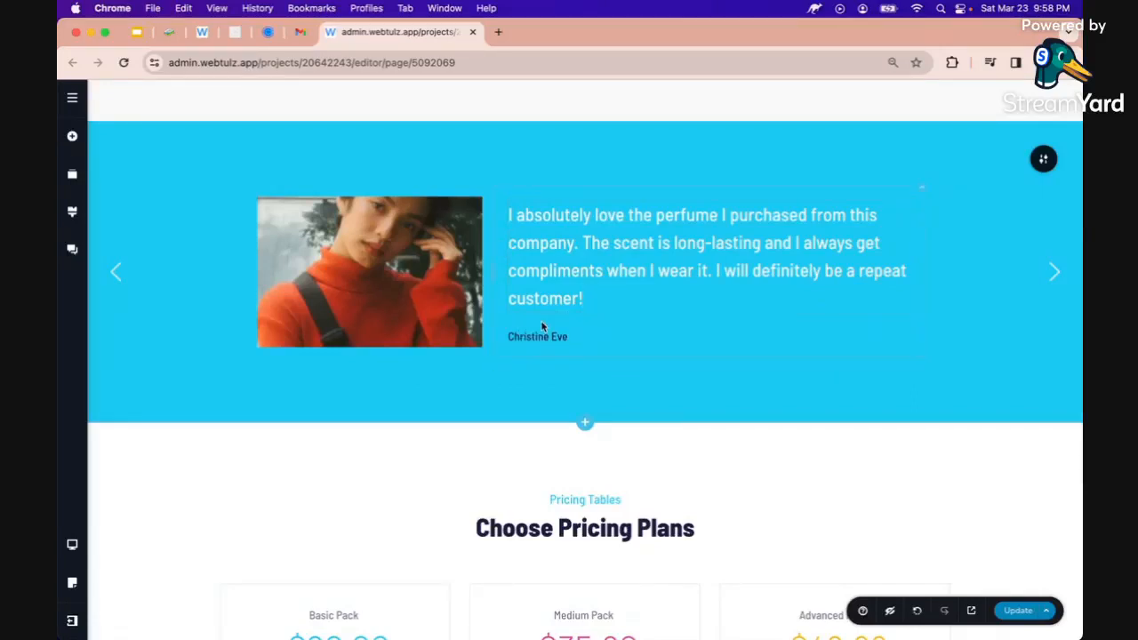
# Move the first testimonial photo's focal point up onto the face
pyautogui.click(368, 251)
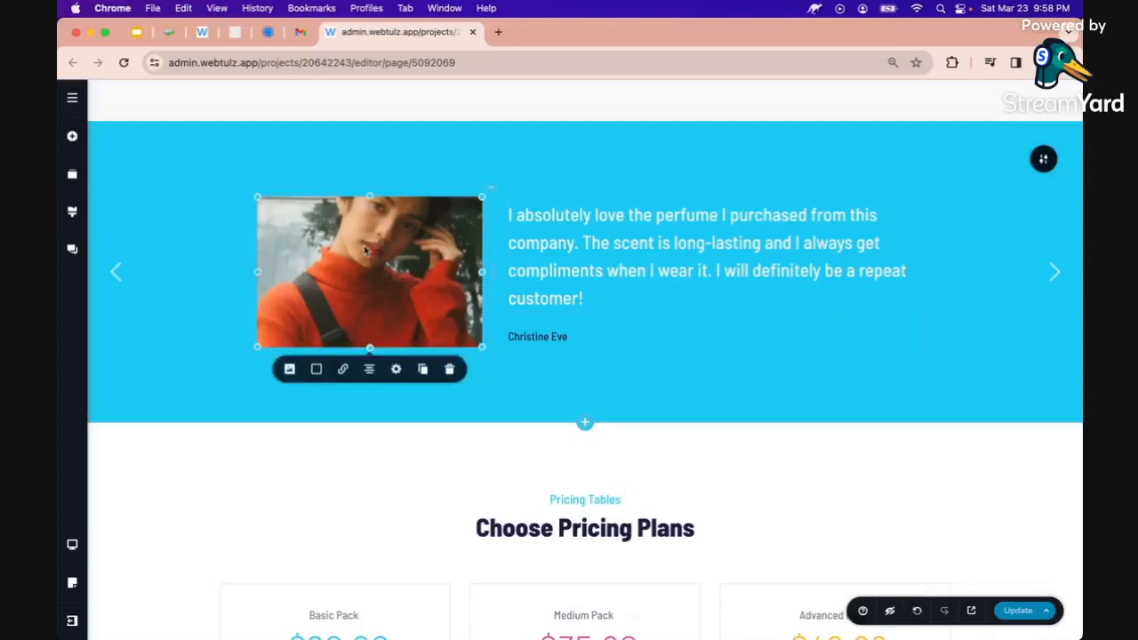
pyautogui.click(289, 369)
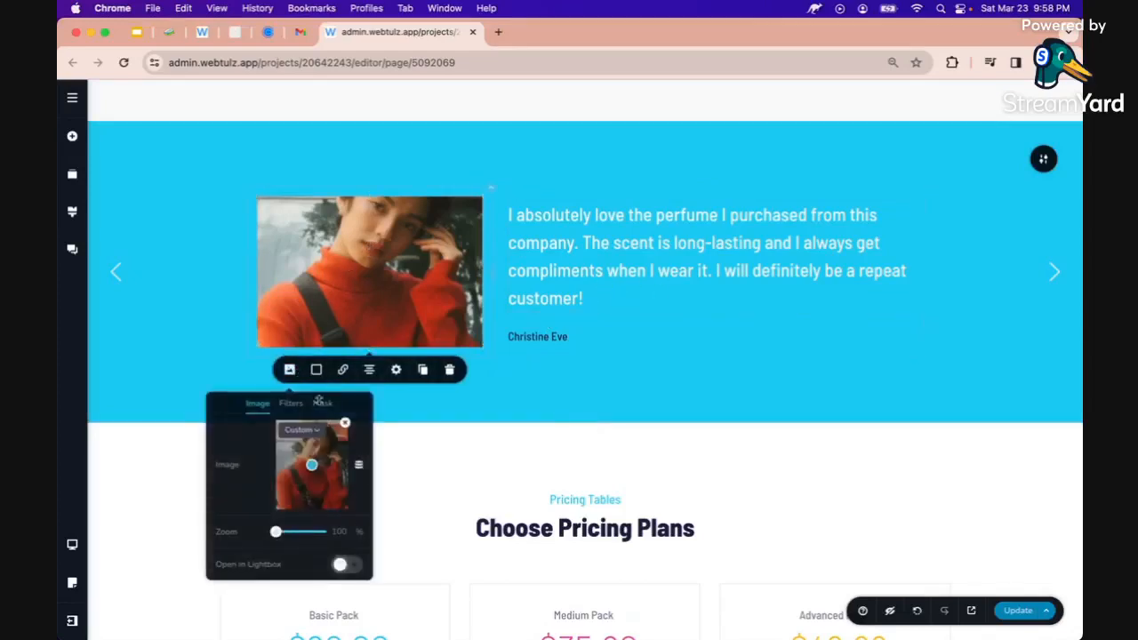
pyautogui.click(315, 454)
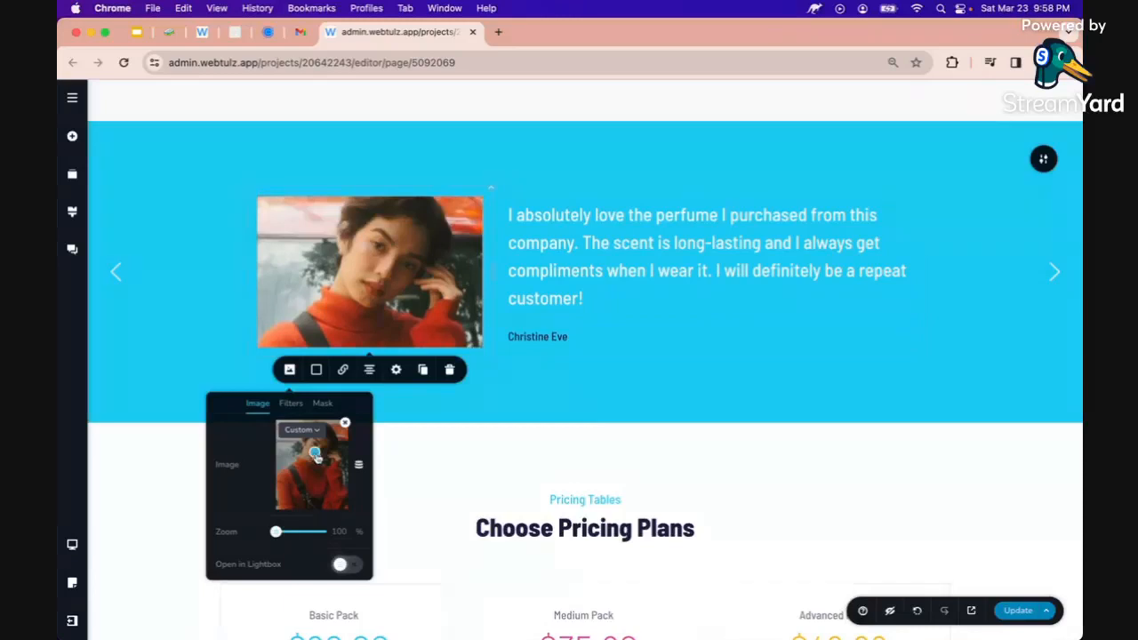
pyautogui.click(841, 336)
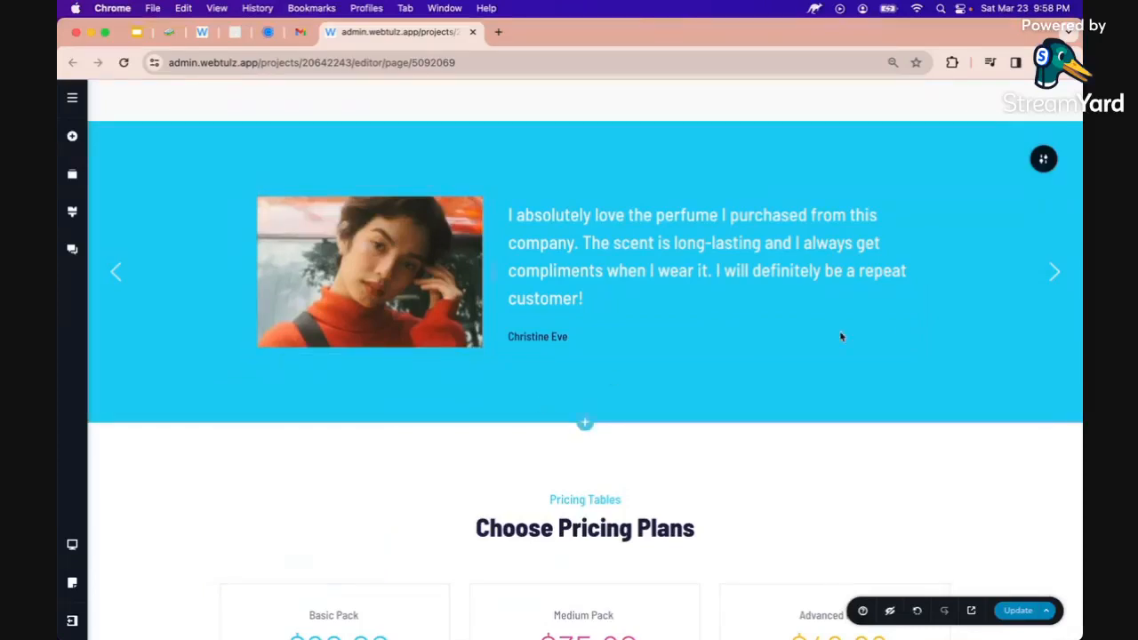
# On the next testimonial slide, replace the photo with a portrait from the perfume folder
pyautogui.click(1054, 271)
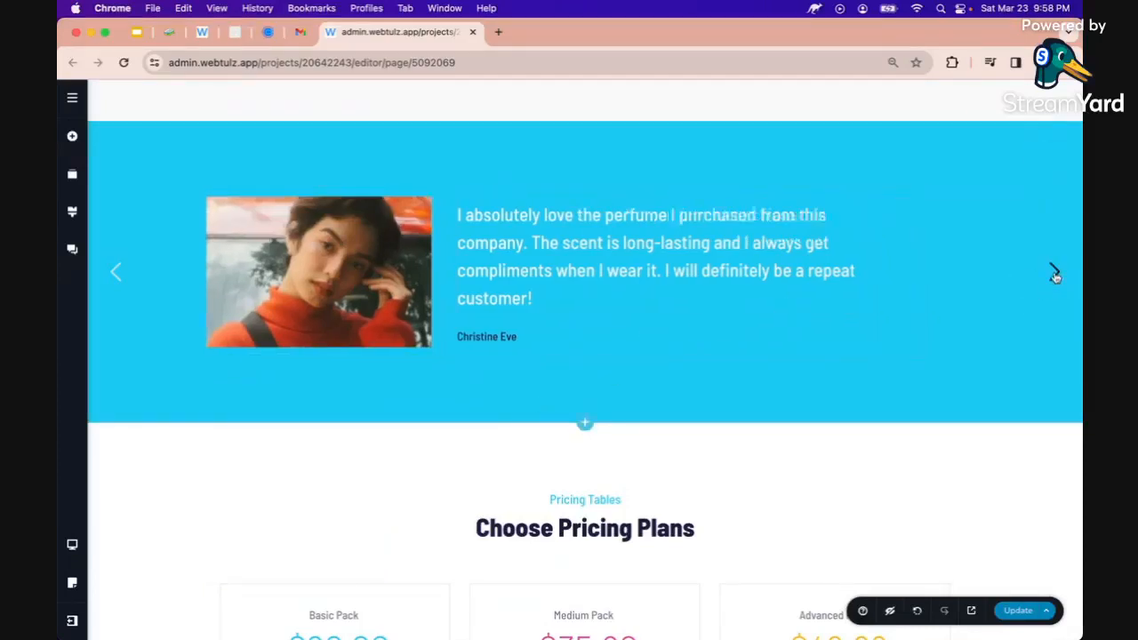
pyautogui.click(697, 282)
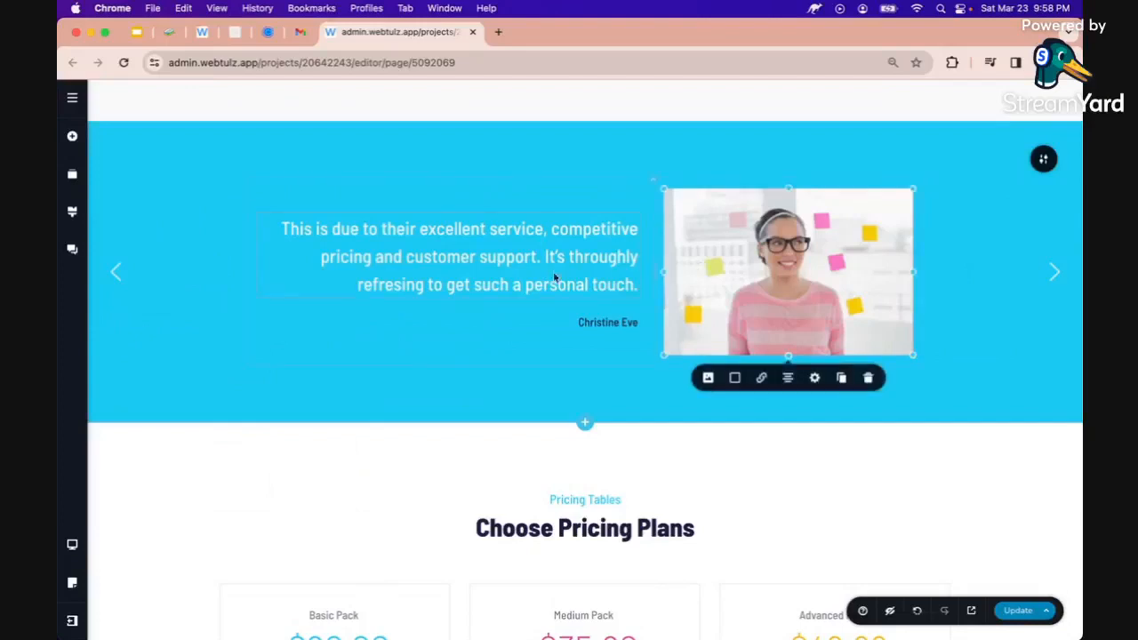
pyautogui.click(708, 377)
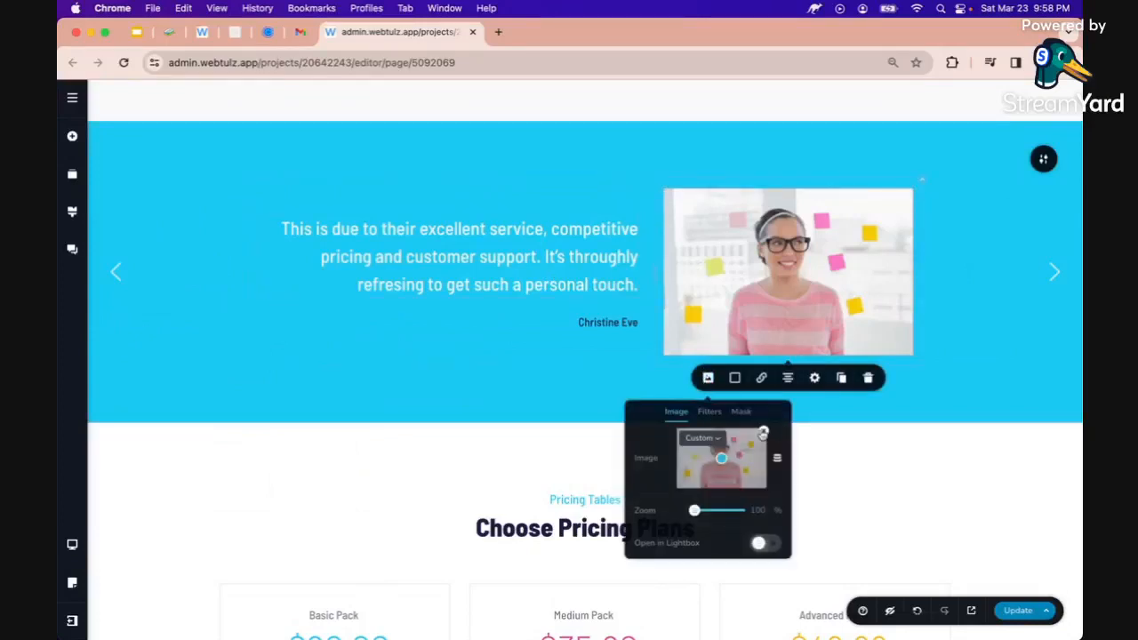
pyautogui.click(763, 432)
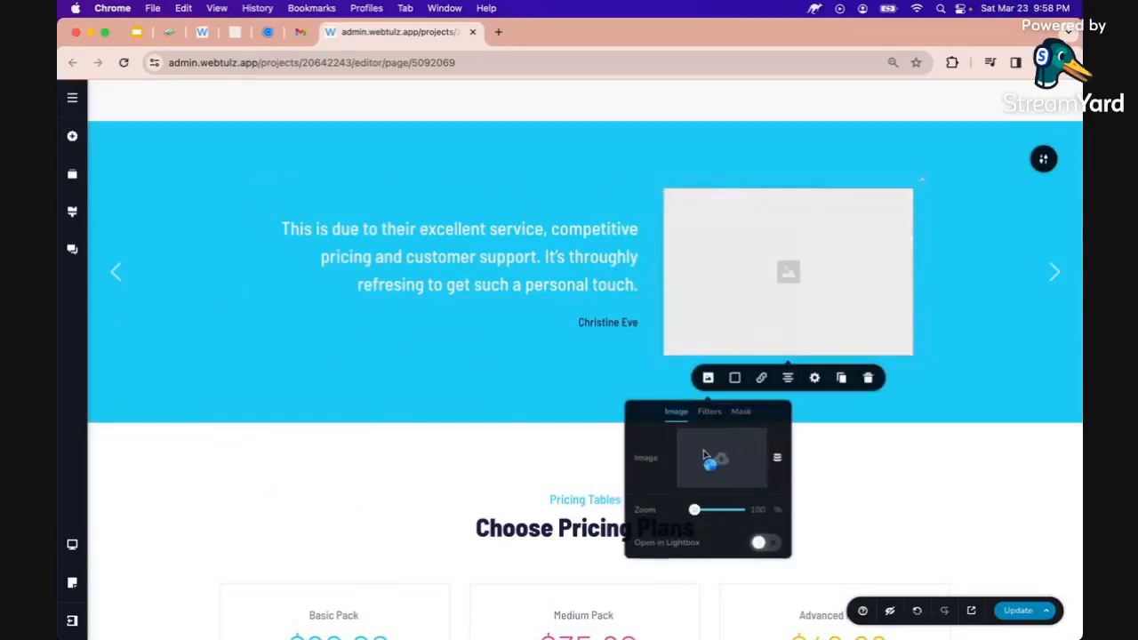
pyautogui.click(704, 456)
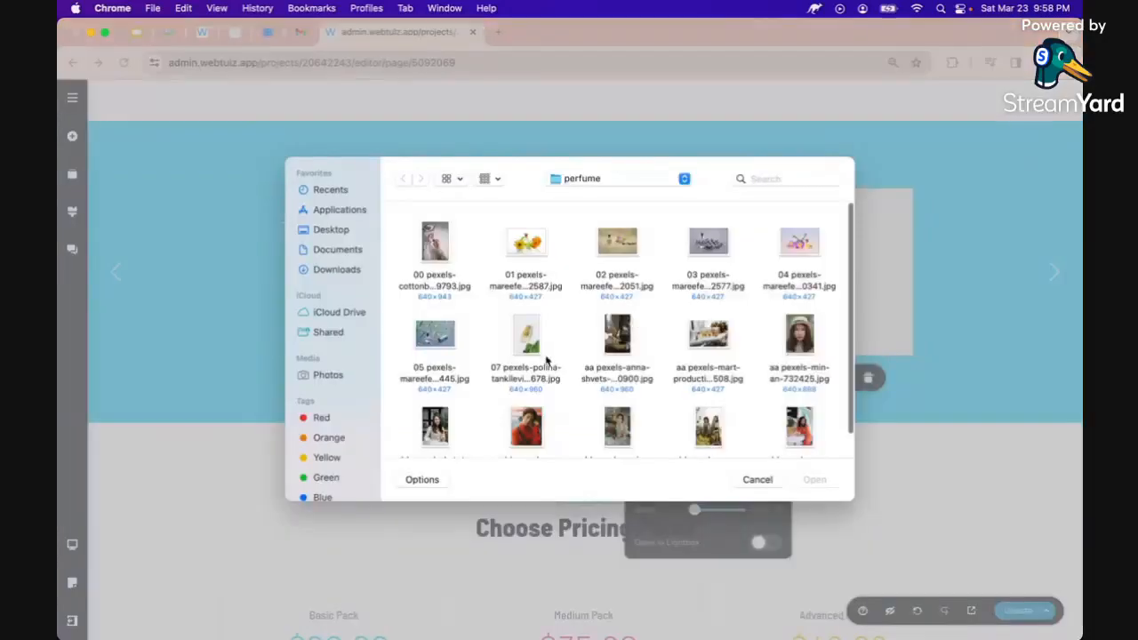
pyautogui.scroll(-2, 546, 361)
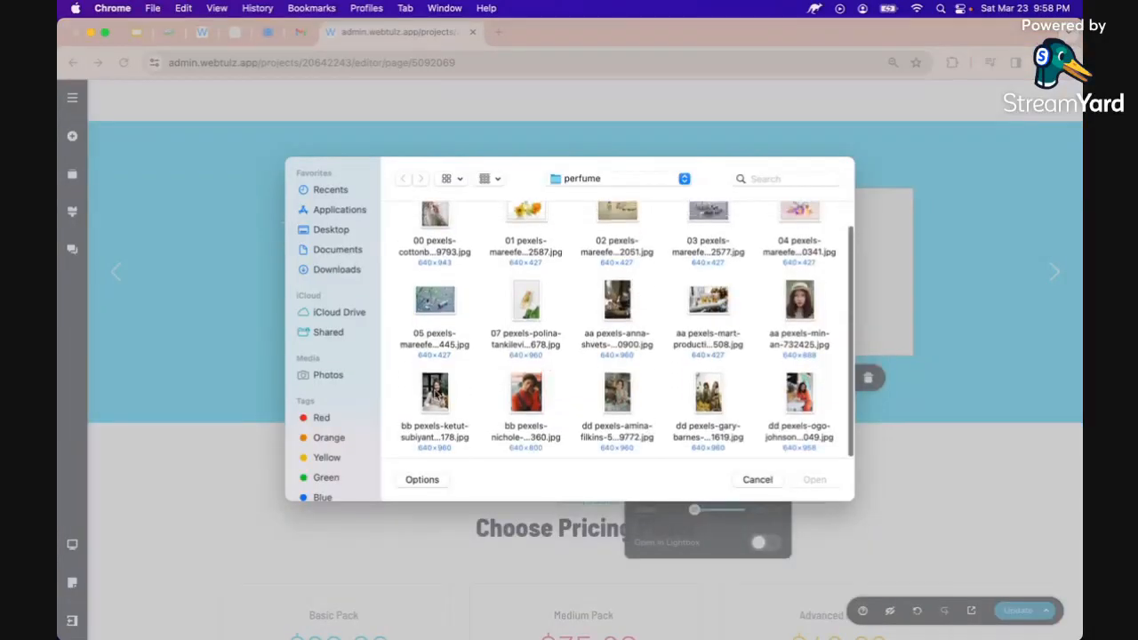
pyautogui.doubleClick(435, 391)
pyautogui.click(485, 260)
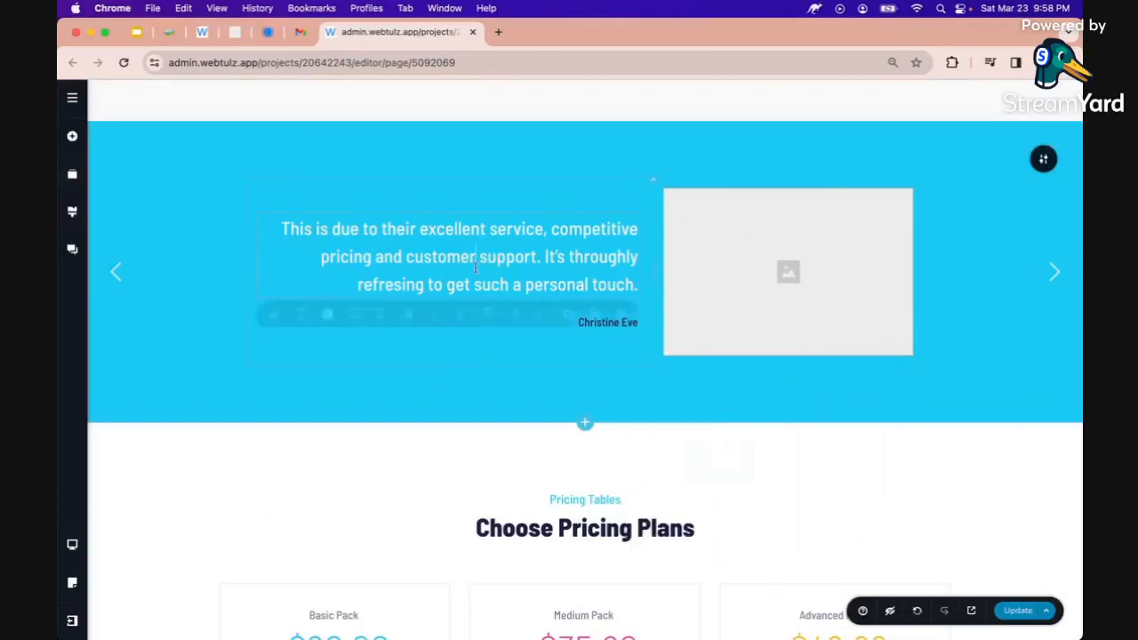
# Generate the second testimonial from 'give me a sample testimonial about my perfume' and remove the closing quote
pyautogui.click(274, 319)
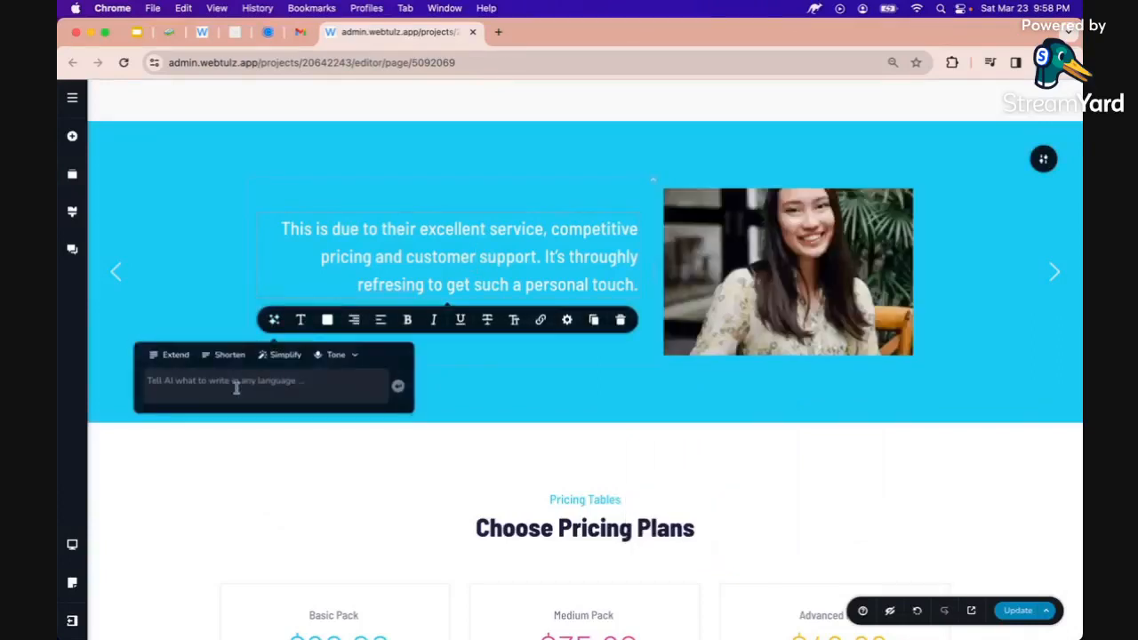
pyautogui.write('give me a ')
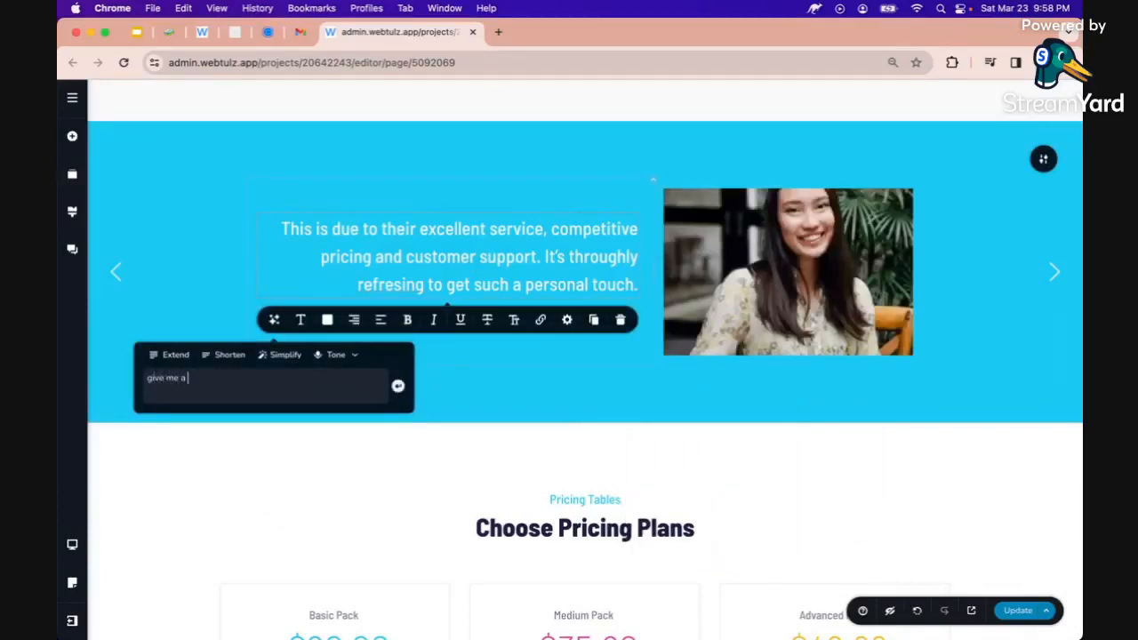
pyautogui.write('sample testimonial about my per')
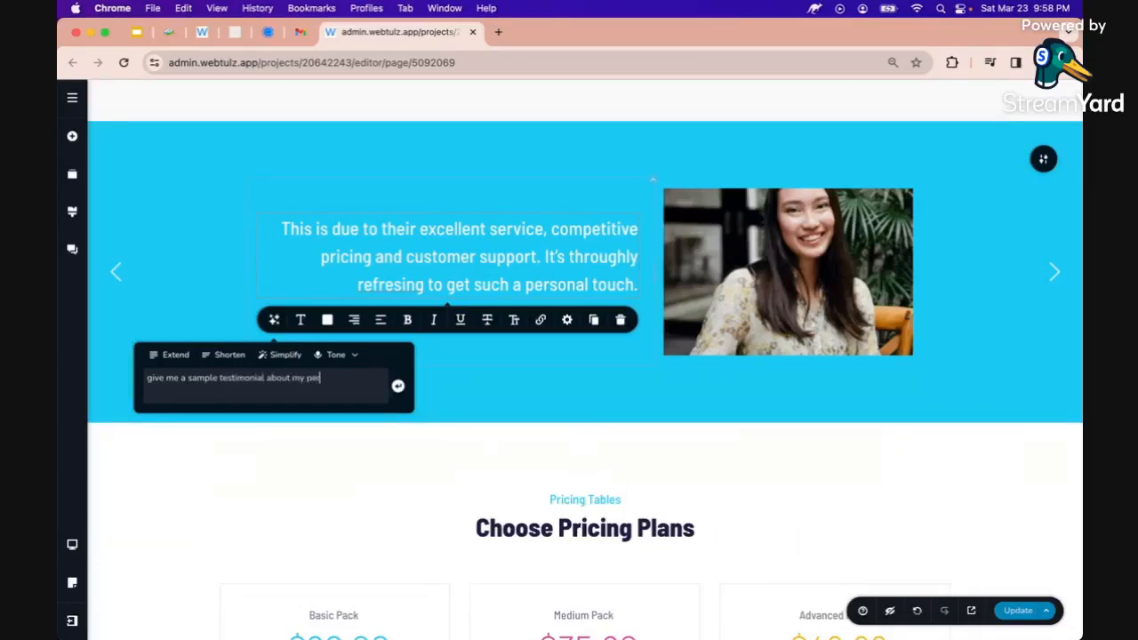
pyautogui.write('fume business.')
pyautogui.press('Return')
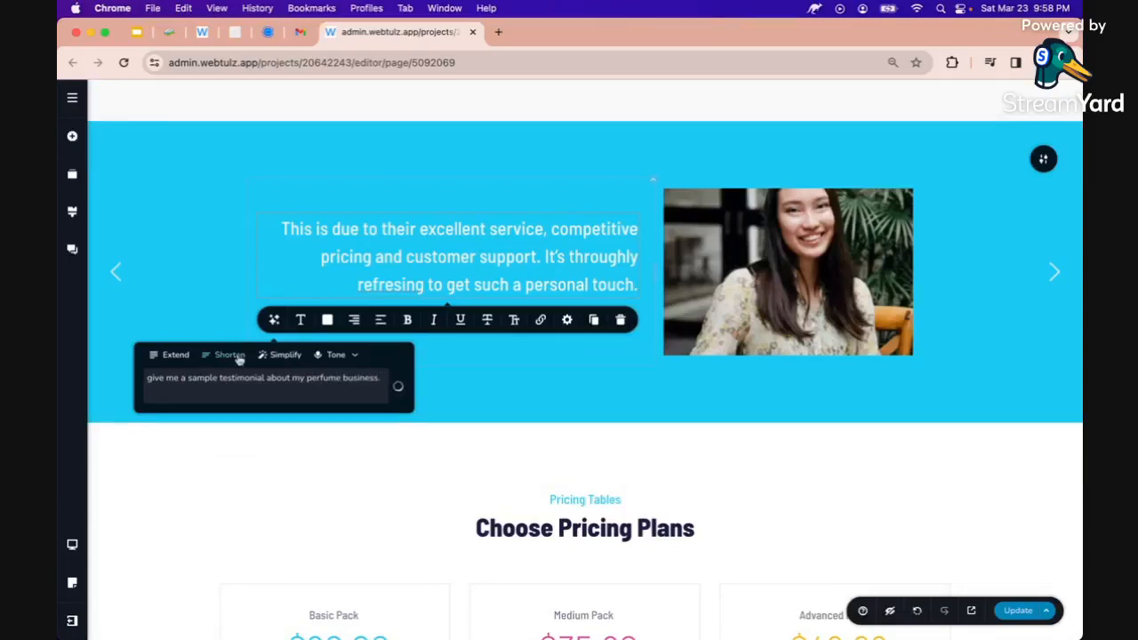
pyautogui.click(280, 269)
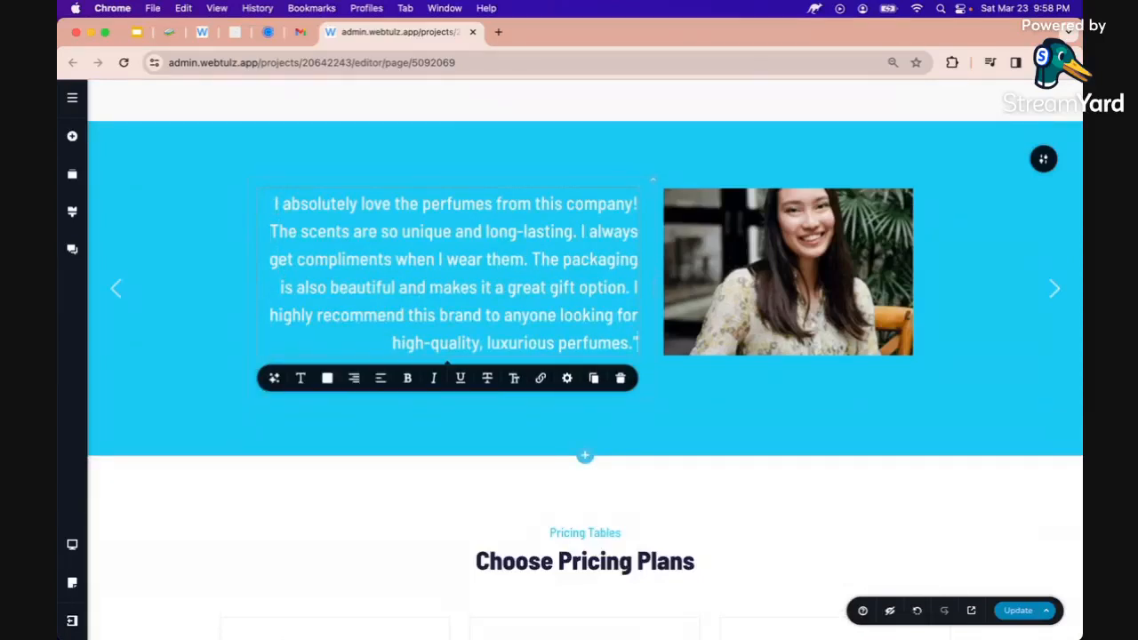
pyautogui.press('BackSpace')
pyautogui.click(516, 438)
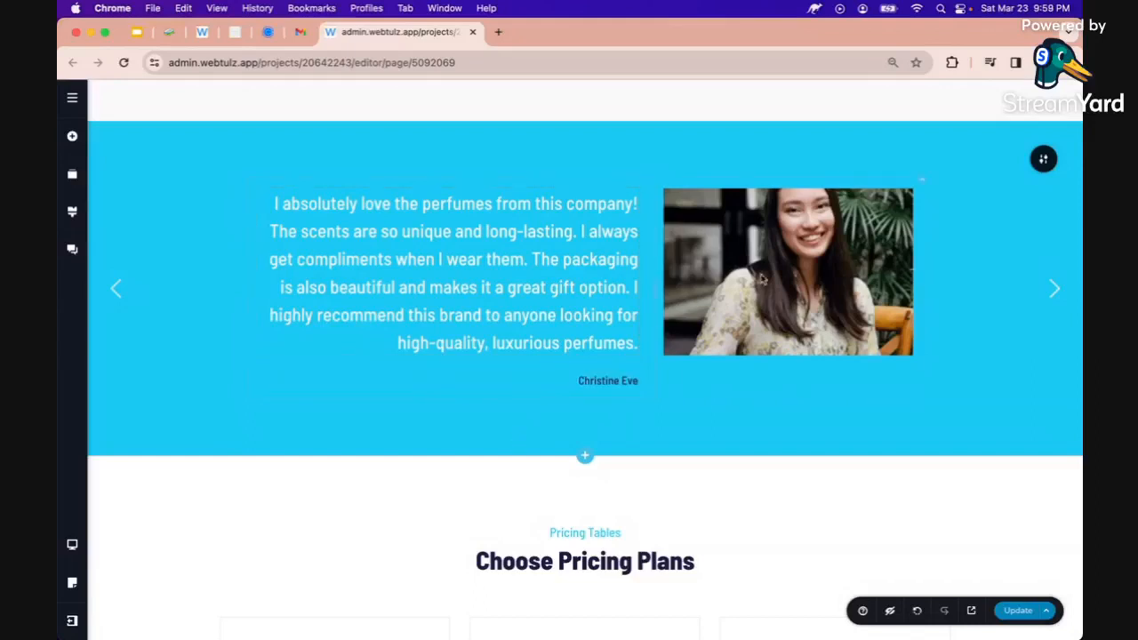
# Open and close the second testimonial photo's image settings
pyautogui.click(763, 278)
pyautogui.click(709, 378)
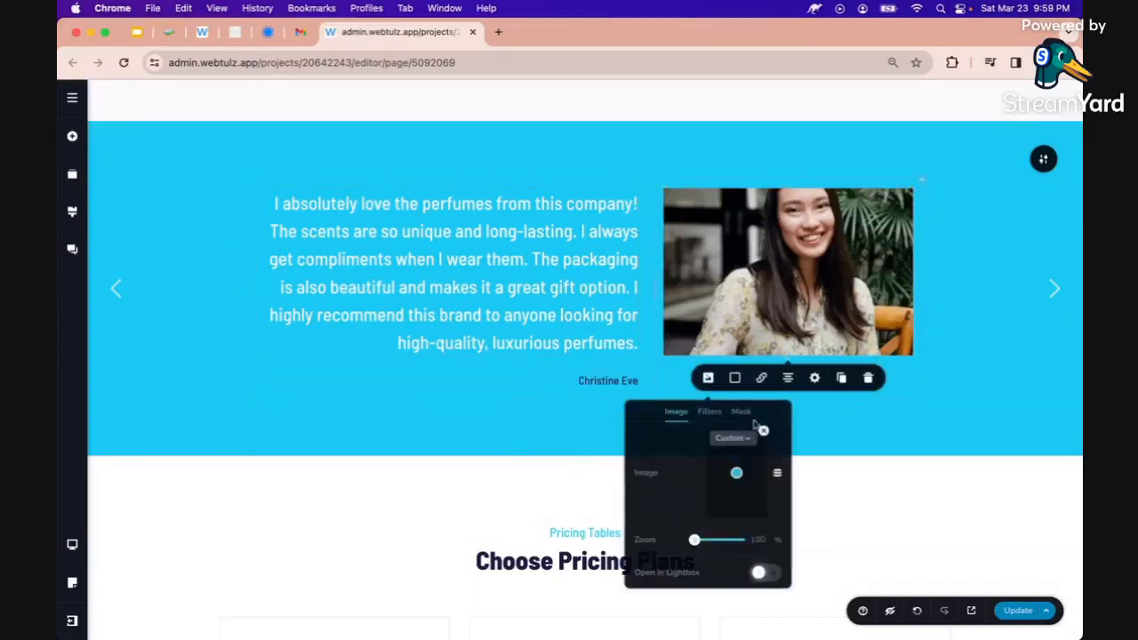
pyautogui.click(872, 460)
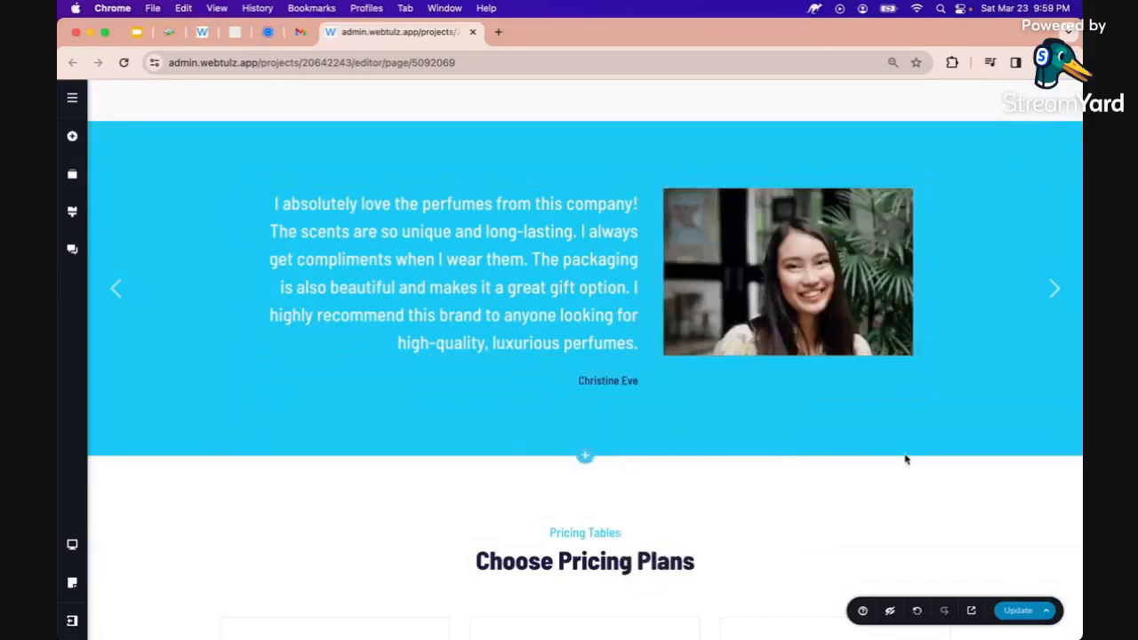
# Save the page changes
pyautogui.scroll(-4, 856, 388)
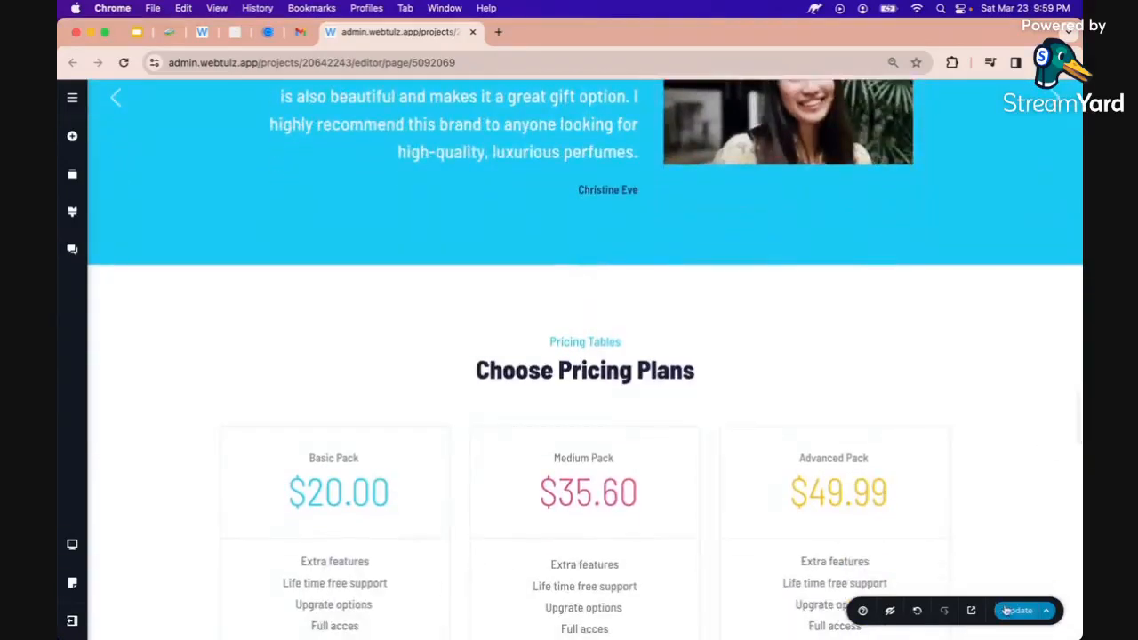
pyautogui.click(1018, 610)
pyautogui.scroll(-10, 749, 437)
pyautogui.scroll(10, 749, 437)
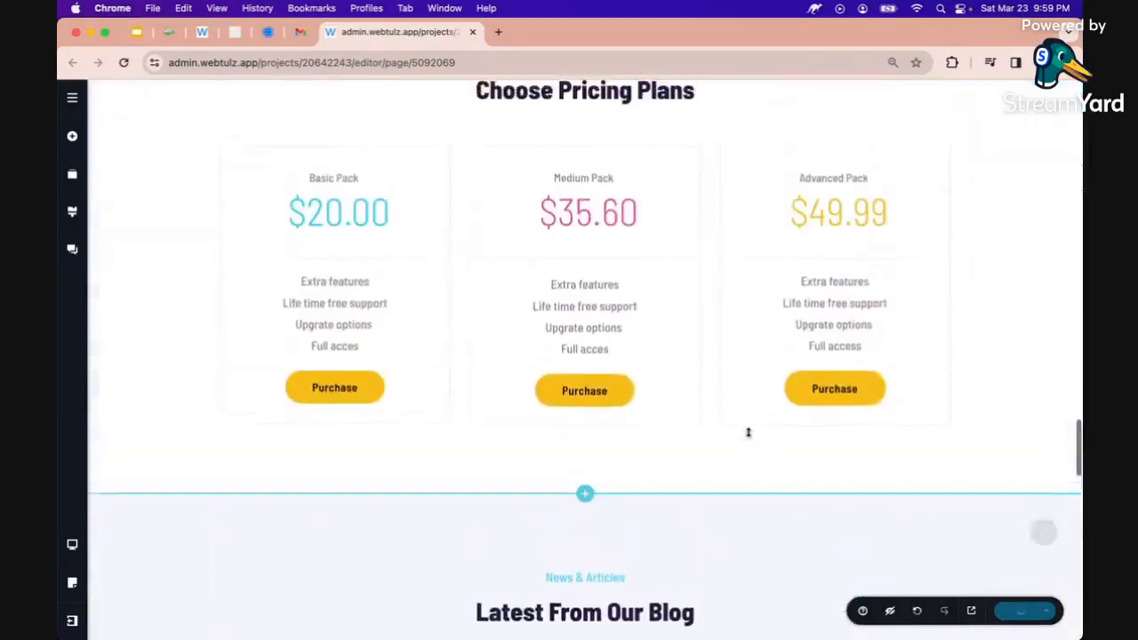
# Change the Basic Pack price to 888 and the Medium Pack price to 6888
pyautogui.click(341, 305)
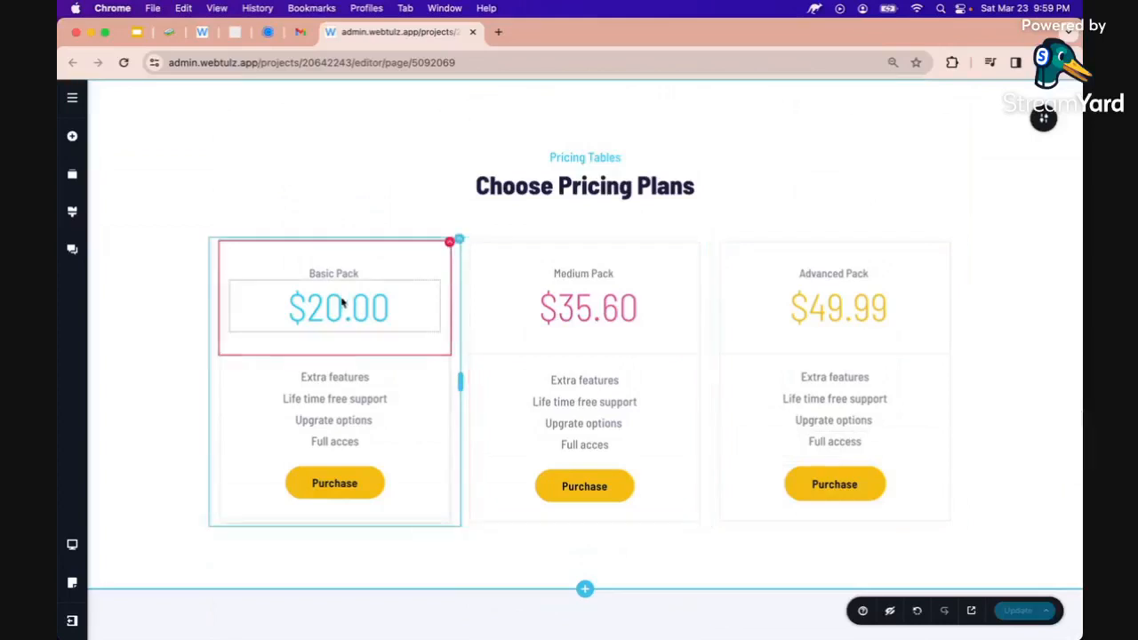
pyautogui.doubleClick(340, 305)
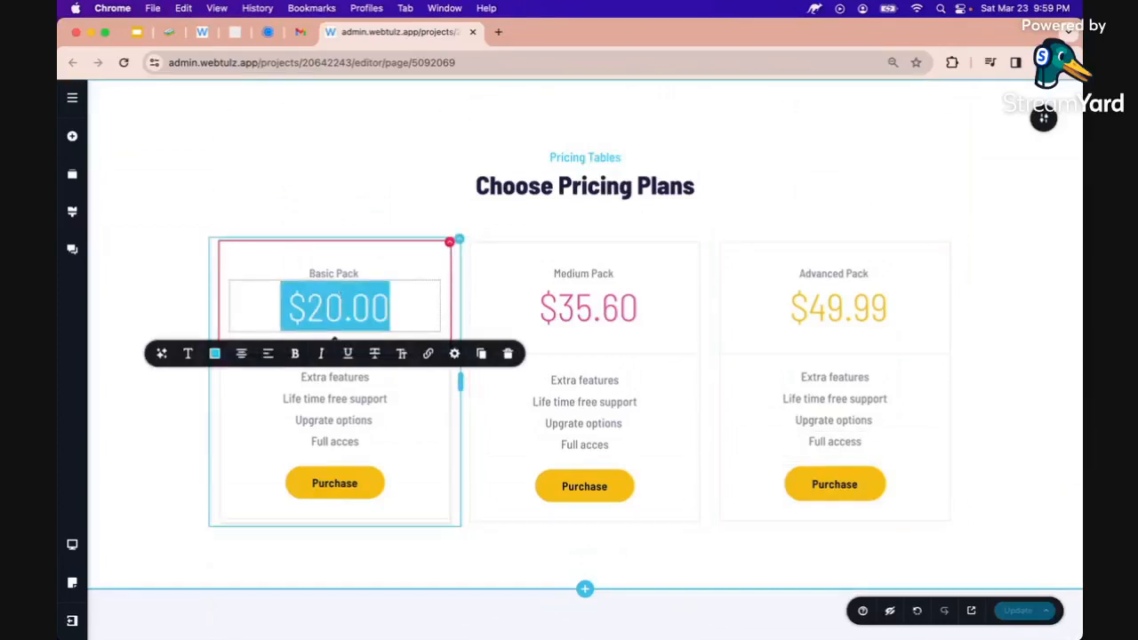
pyautogui.write('888')
pyautogui.click(563, 310)
pyautogui.doubleClick(564, 311)
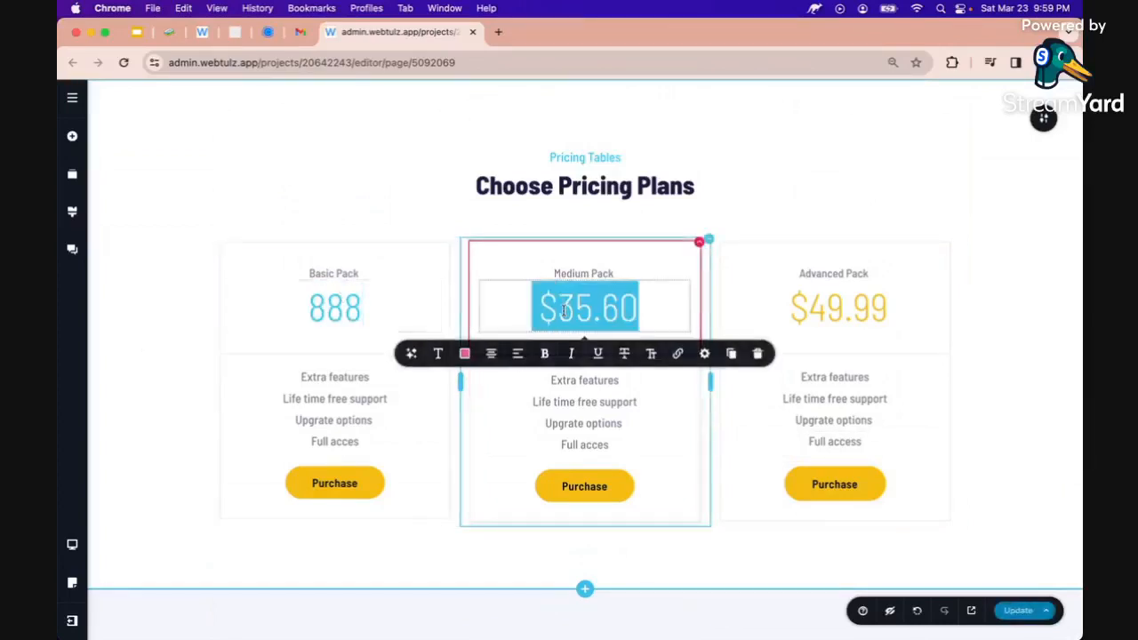
pyautogui.write('6888')
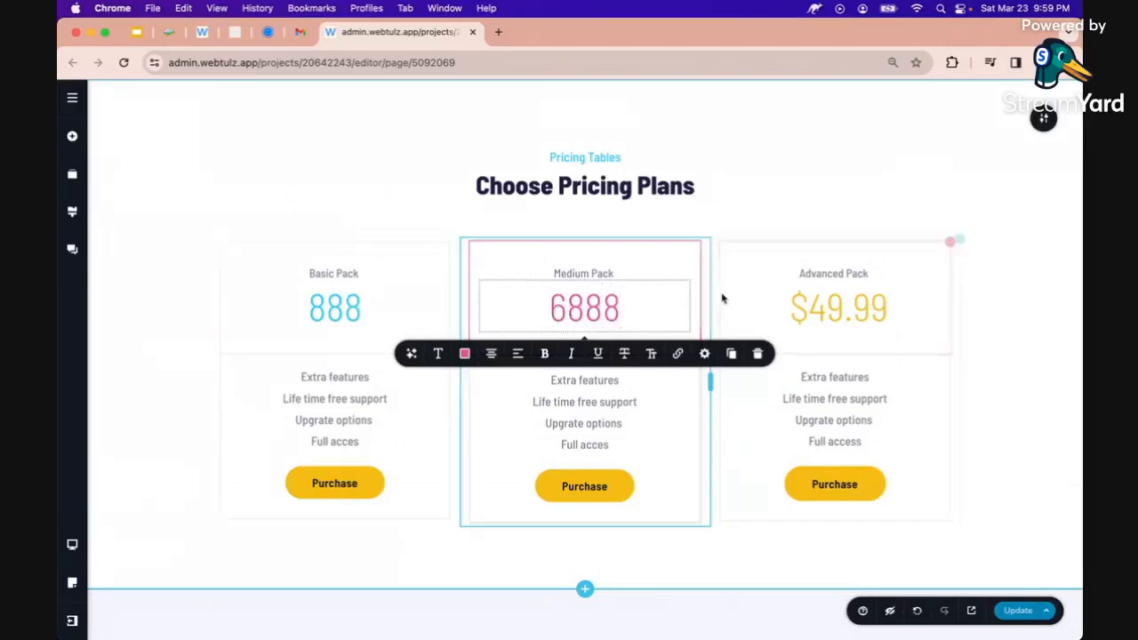
# Replace the Advanced Pack price with 'Call me'
pyautogui.doubleClick(844, 316)
pyautogui.write('call me')
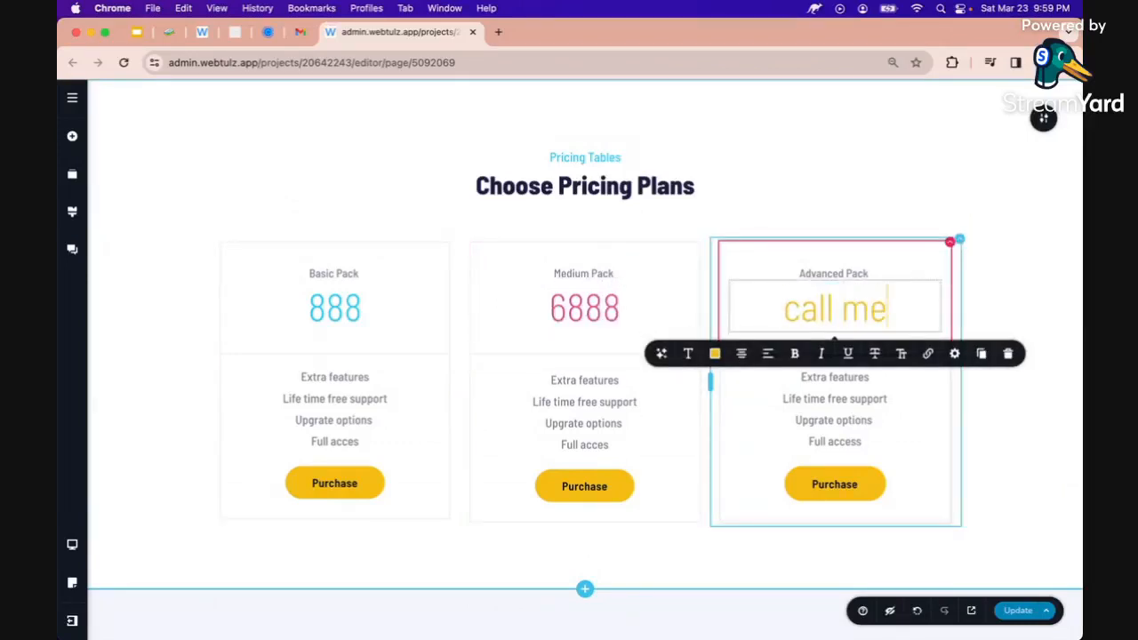
pyautogui.click(785, 308)
pyautogui.press('BackSpace')
pyautogui.write('C')
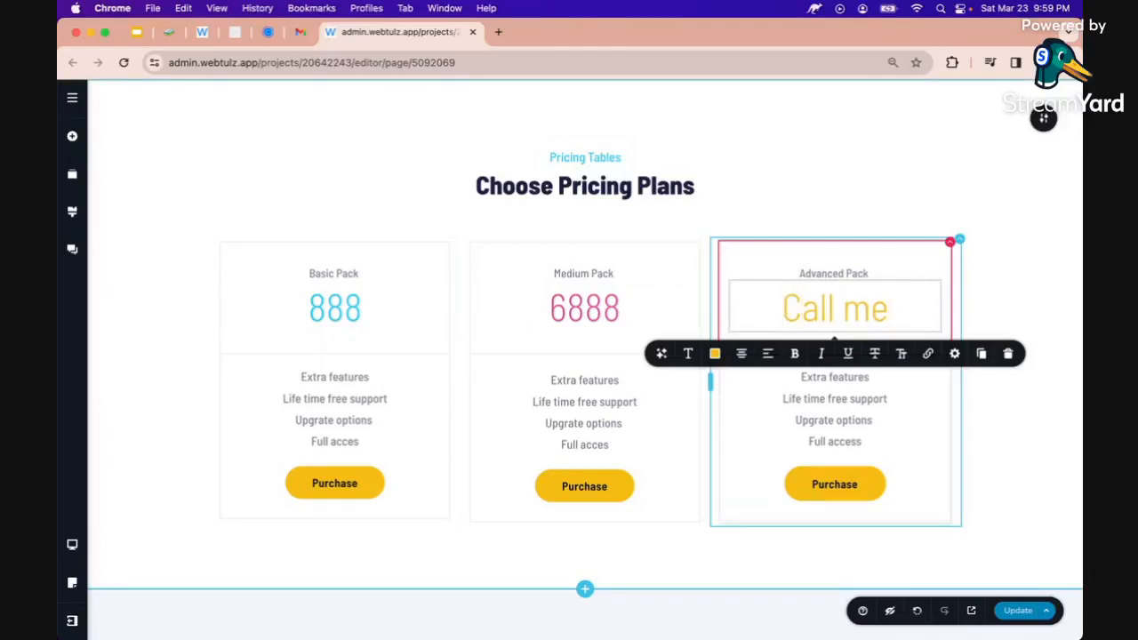
pyautogui.click(764, 440)
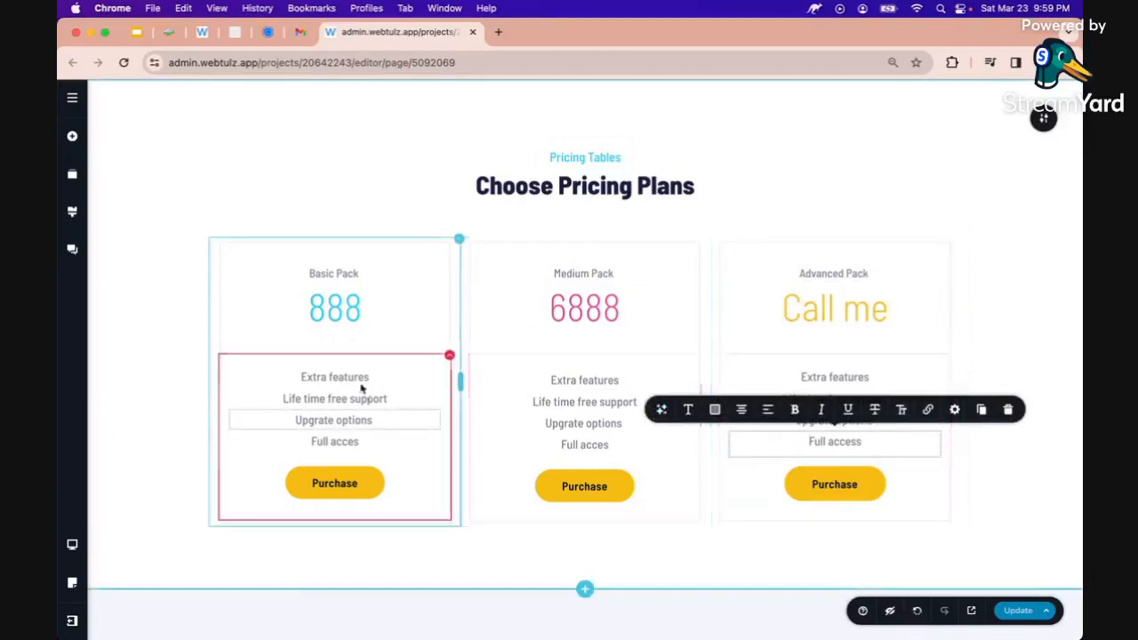
# Relabel all three Purchase buttons to 'Chat With Us'
pyautogui.click(352, 488)
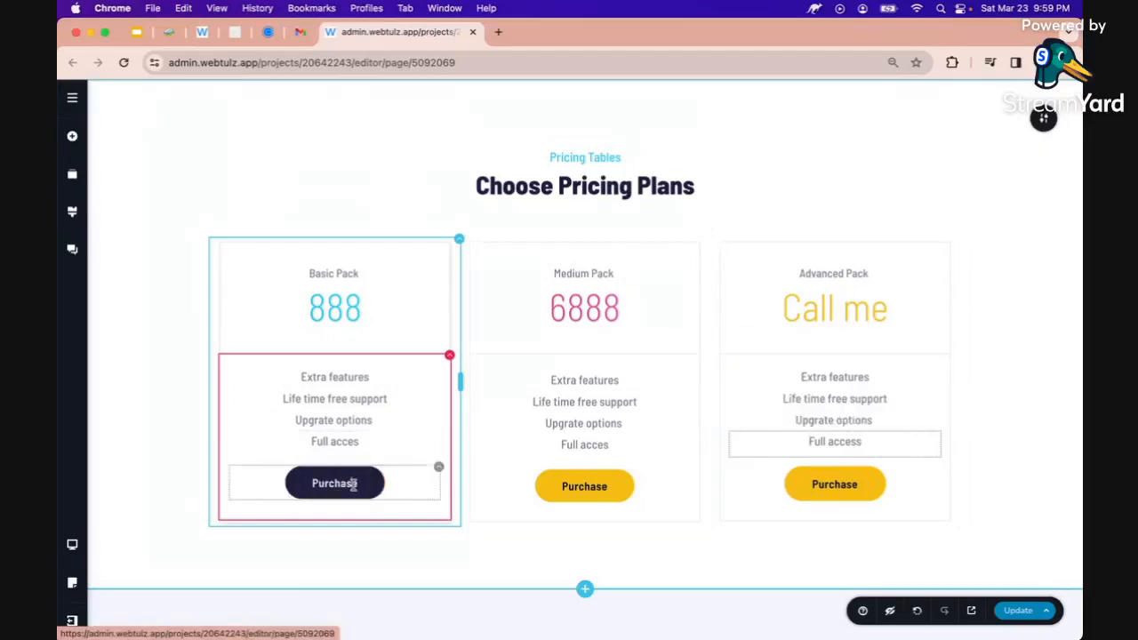
pyautogui.doubleClick(320, 488)
pyautogui.write('Chat')
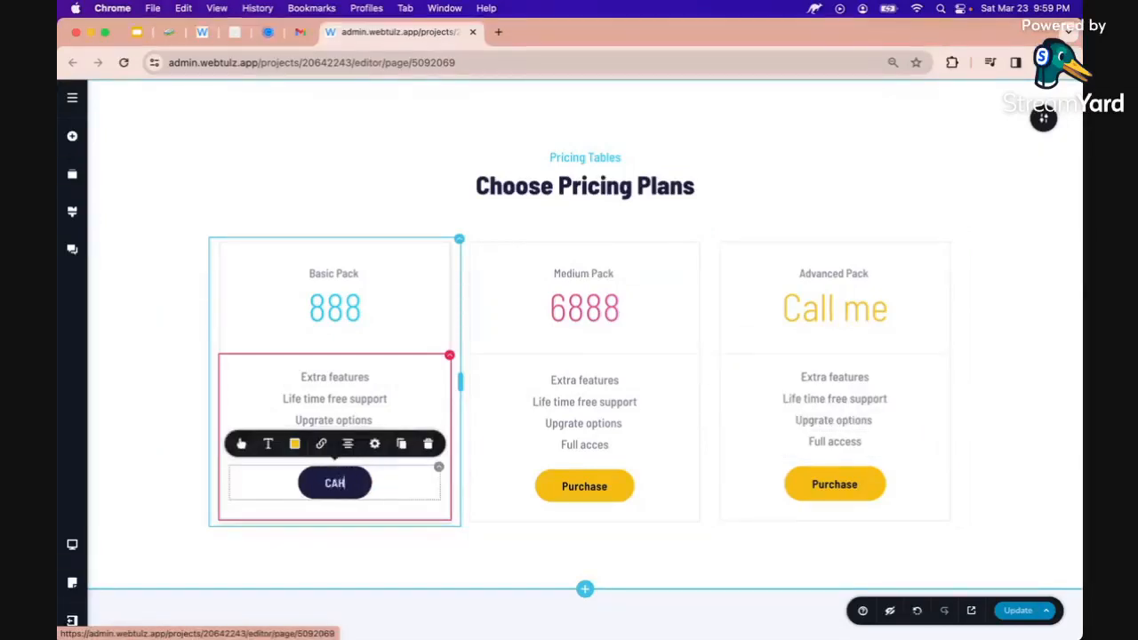
pyautogui.write(' Wi')
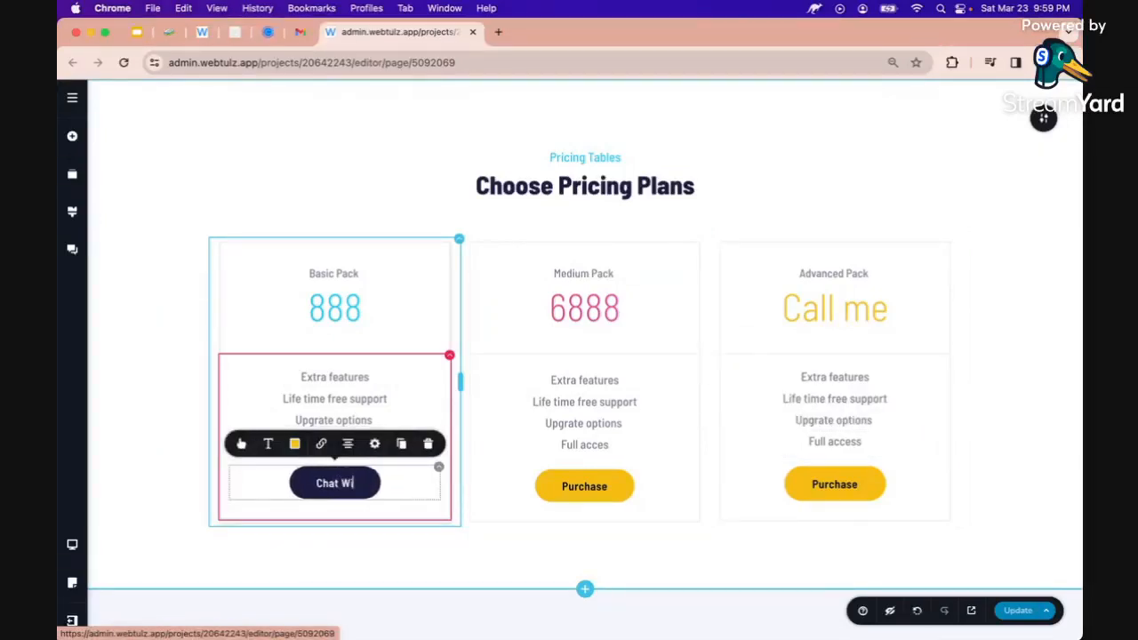
pyautogui.write('th Us')
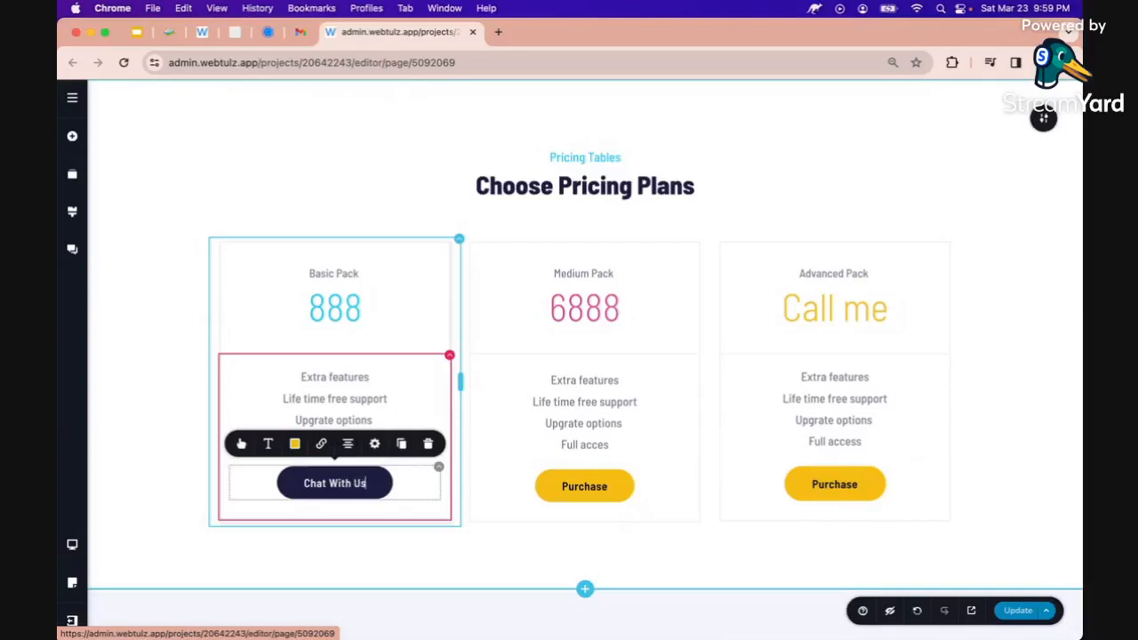
pyautogui.hotkey('ctrl', 'a')
pyautogui.press('super+c')
pyautogui.click(579, 489)
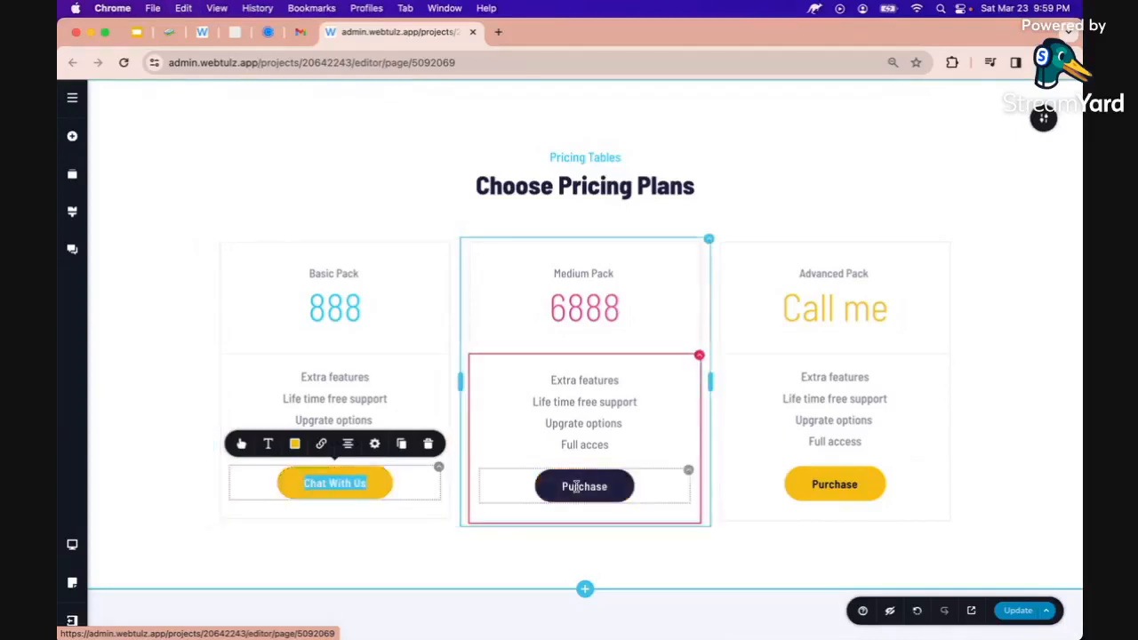
pyautogui.doubleClick(577, 489)
pyautogui.press('super+v')
pyautogui.doubleClick(827, 484)
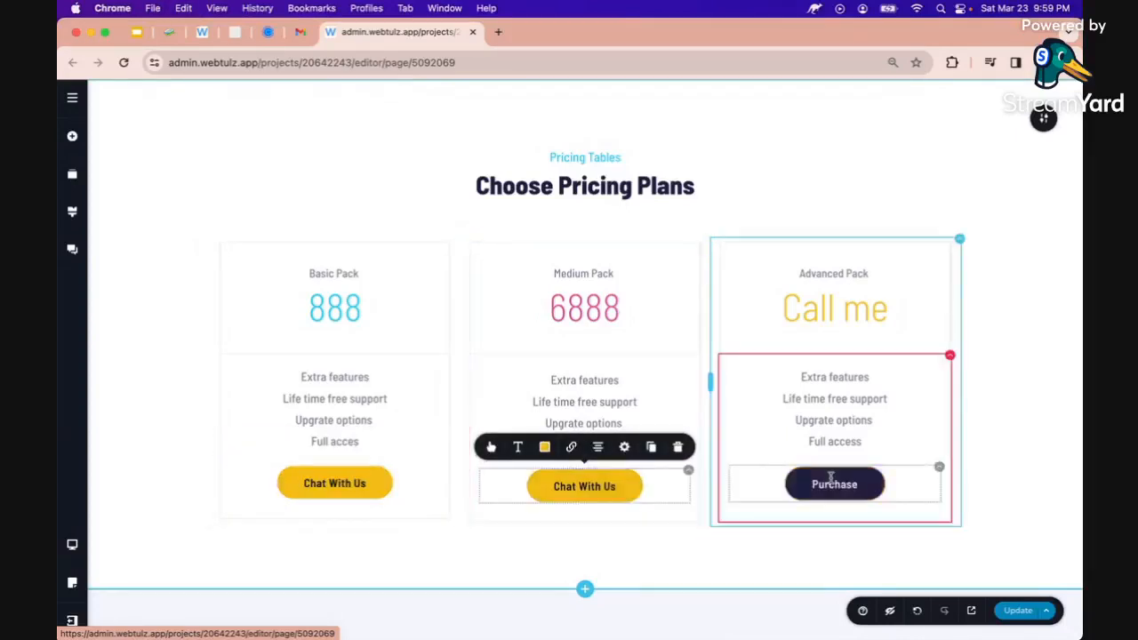
pyautogui.press('super+v')
pyautogui.click(1018, 509)
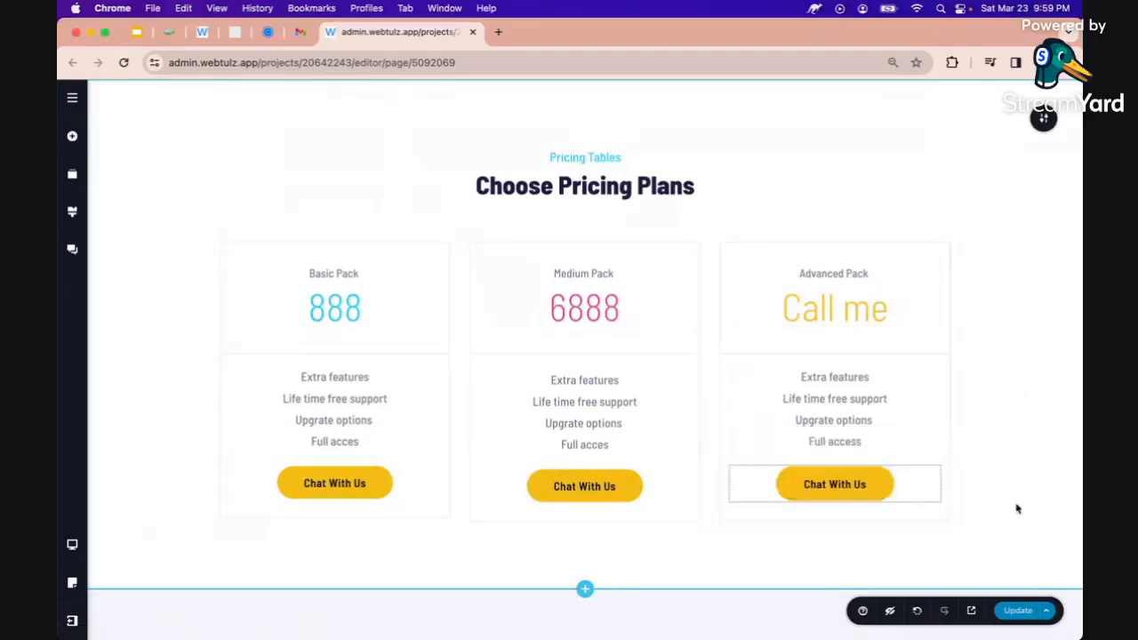
# Save the page, then swap the first blog card's phone image for a perfume-folder photo
pyautogui.click(1018, 611)
pyautogui.scroll(-2, 915, 573)
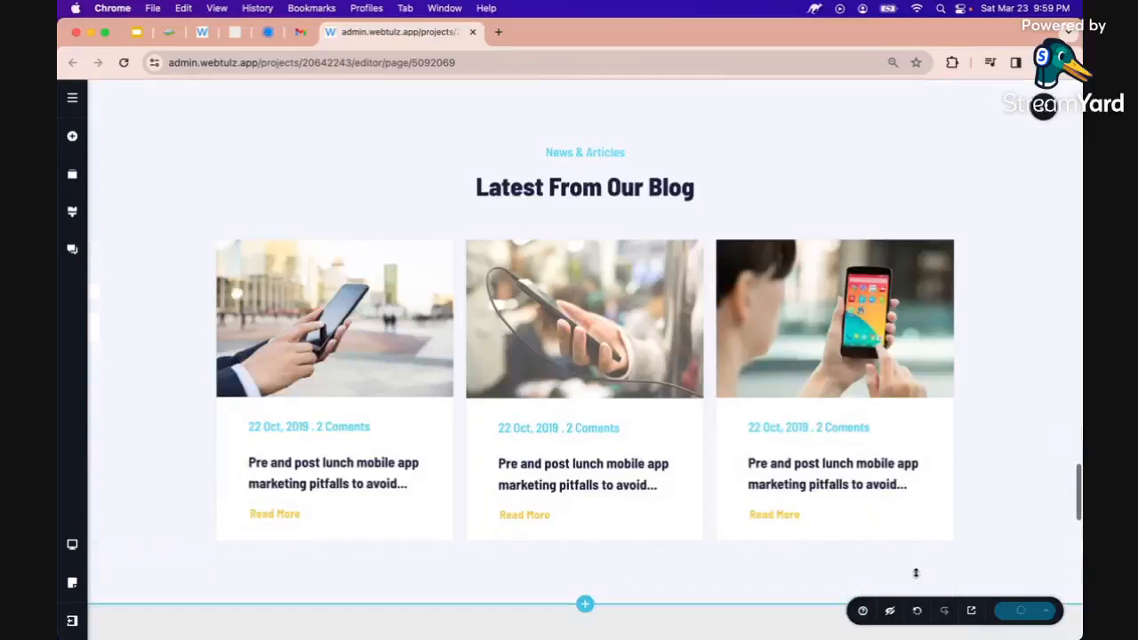
pyautogui.click(357, 324)
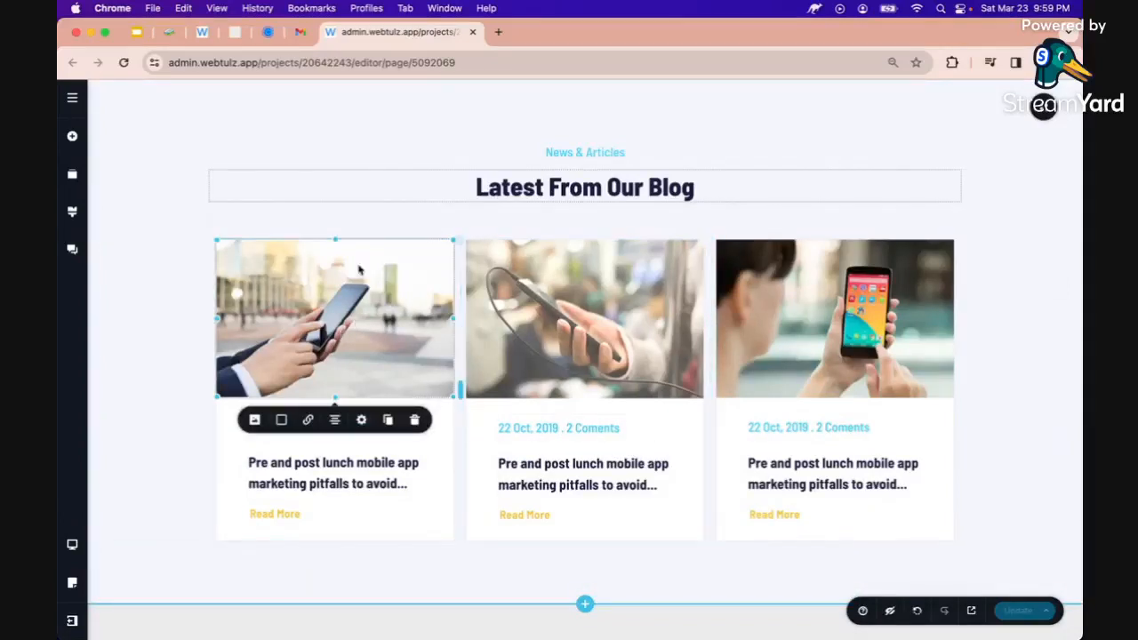
pyautogui.click(255, 421)
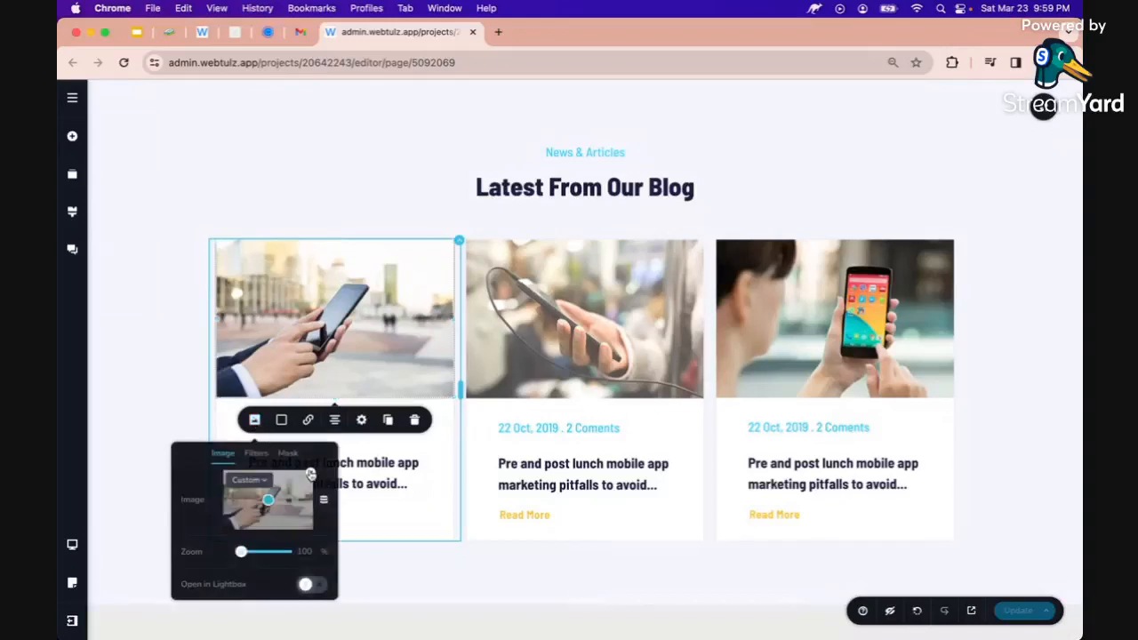
pyautogui.click(310, 476)
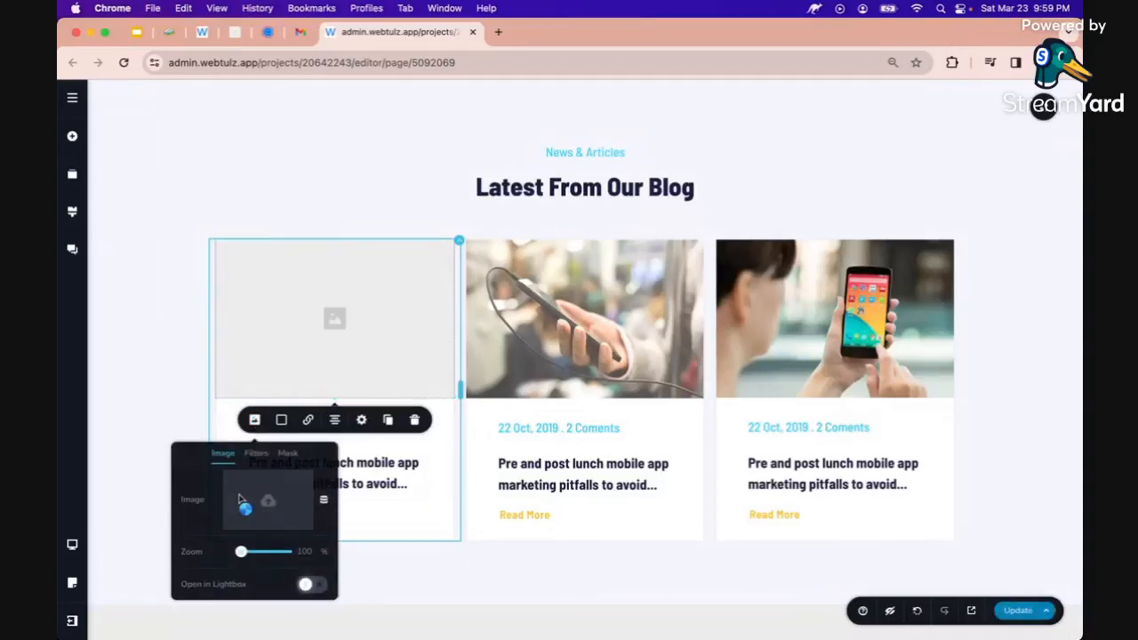
pyautogui.click(240, 501)
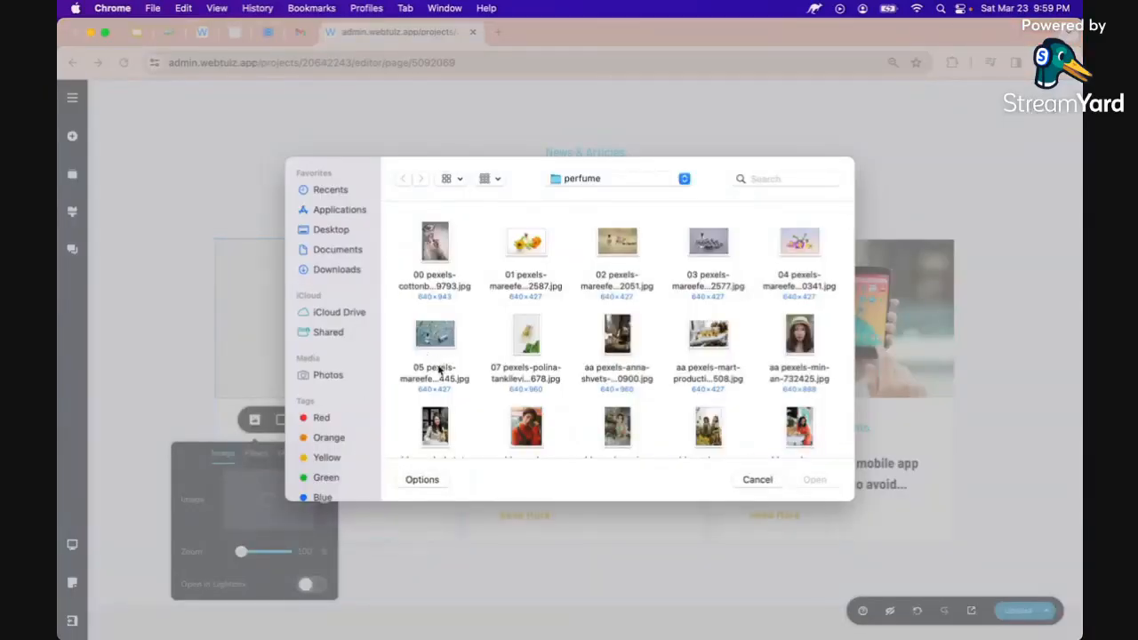
pyautogui.scroll(-2, 500, 347)
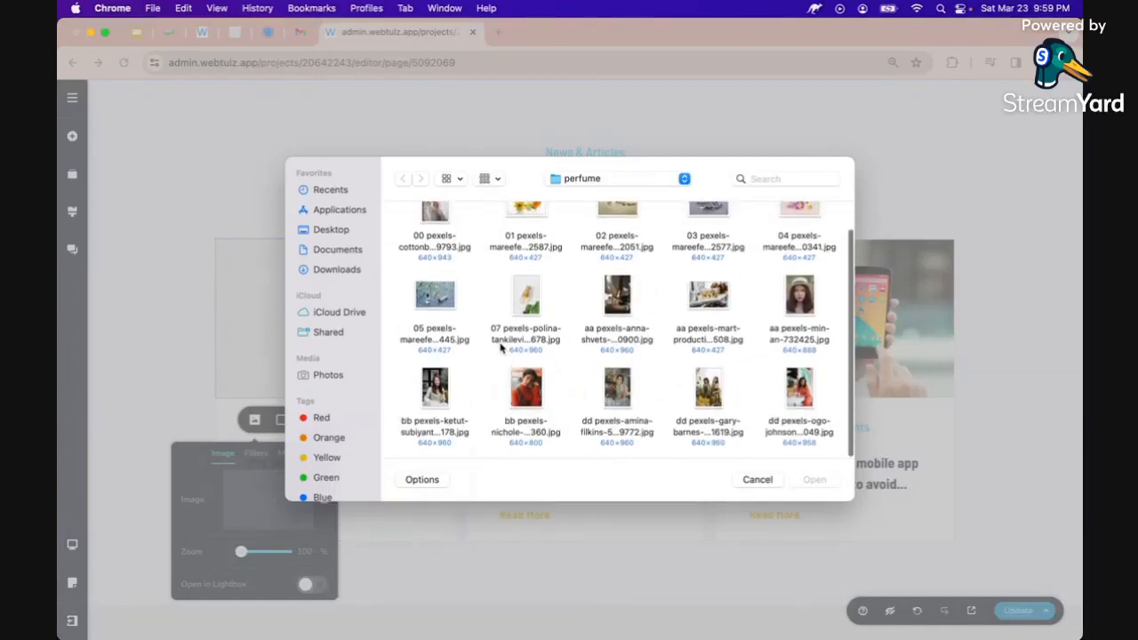
pyautogui.click(434, 391)
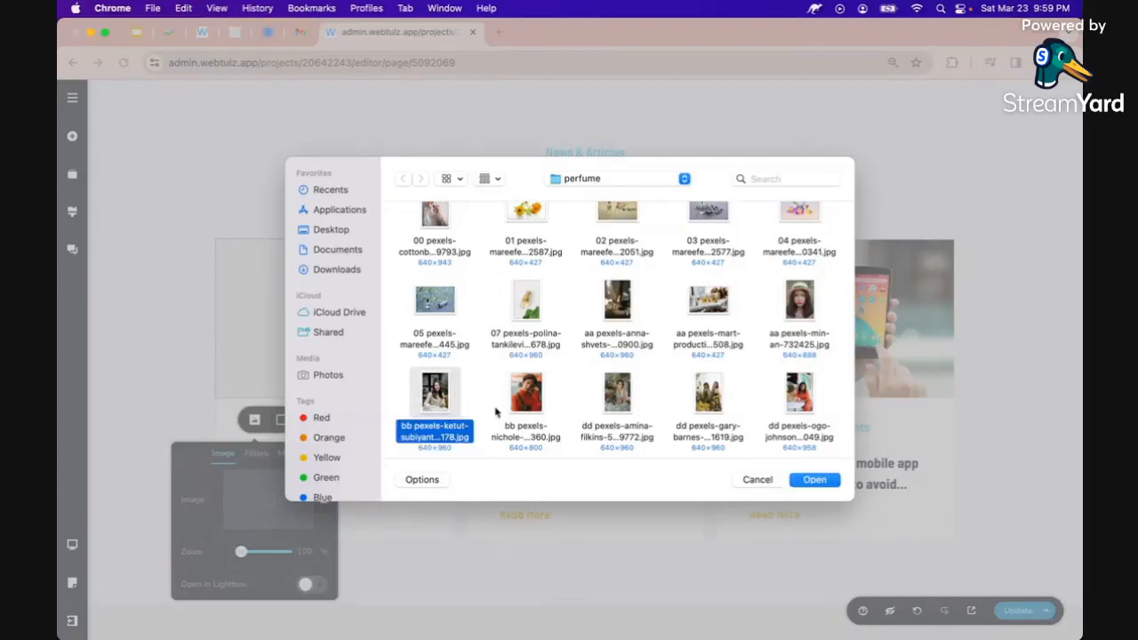
pyautogui.click(617, 398)
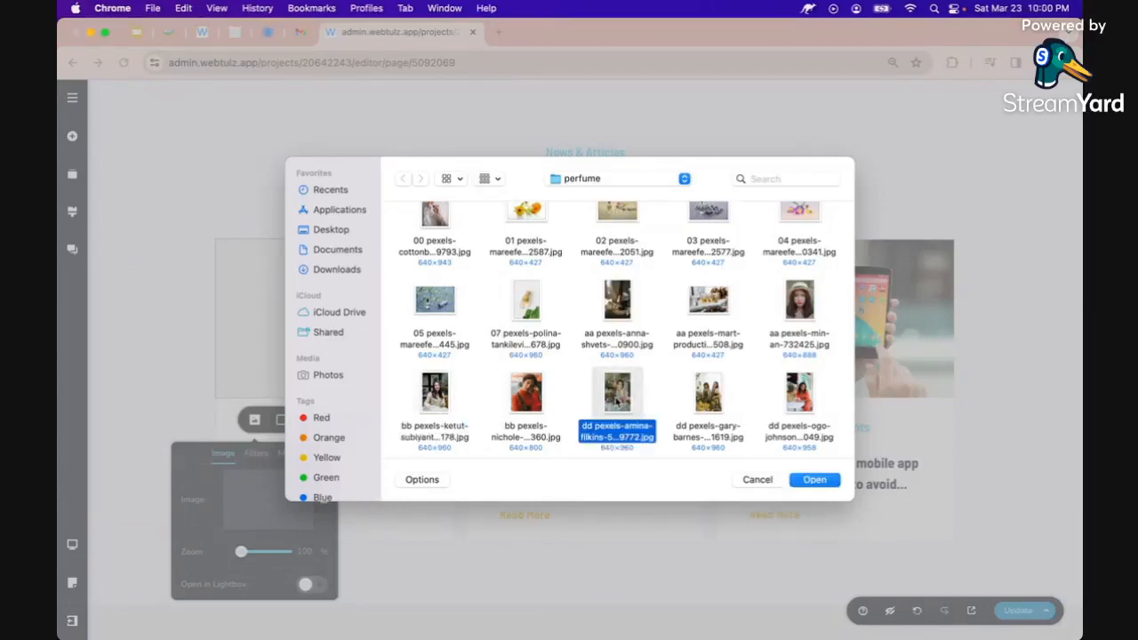
pyautogui.press('Return')
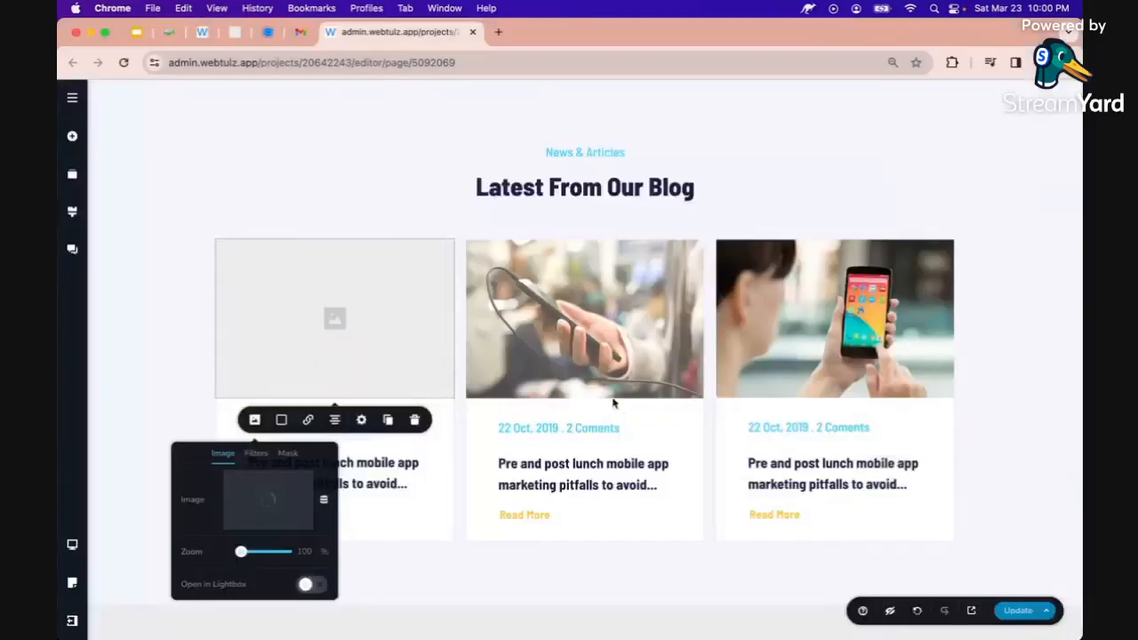
# Upload new photos into the middle and third blog cards
pyautogui.click(504, 421)
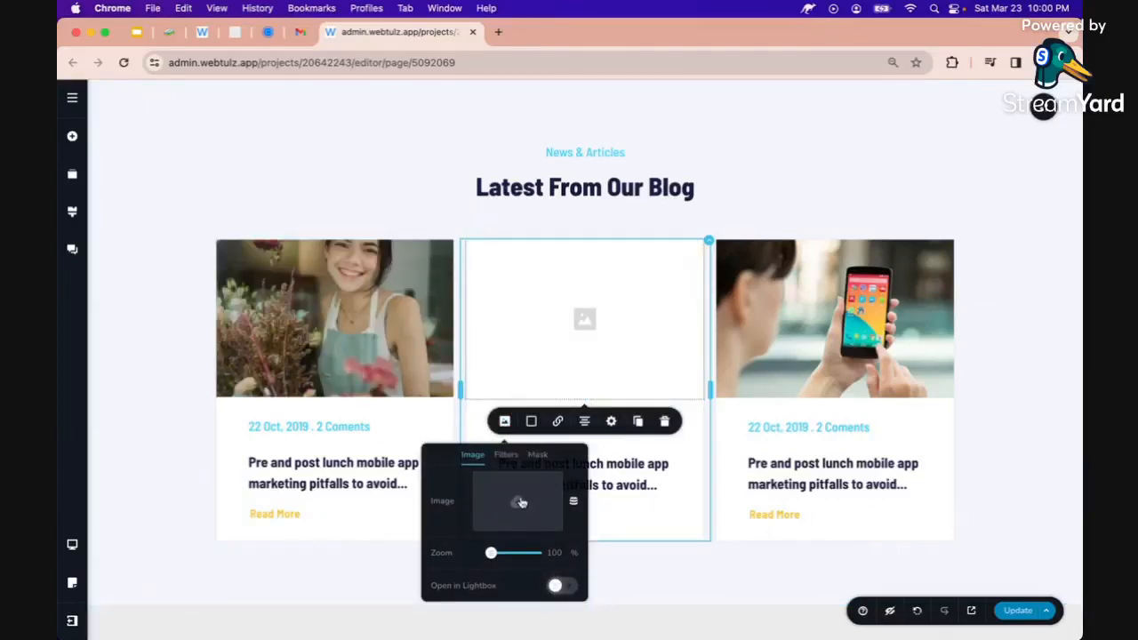
pyautogui.click(520, 503)
pyautogui.doubleClick(710, 426)
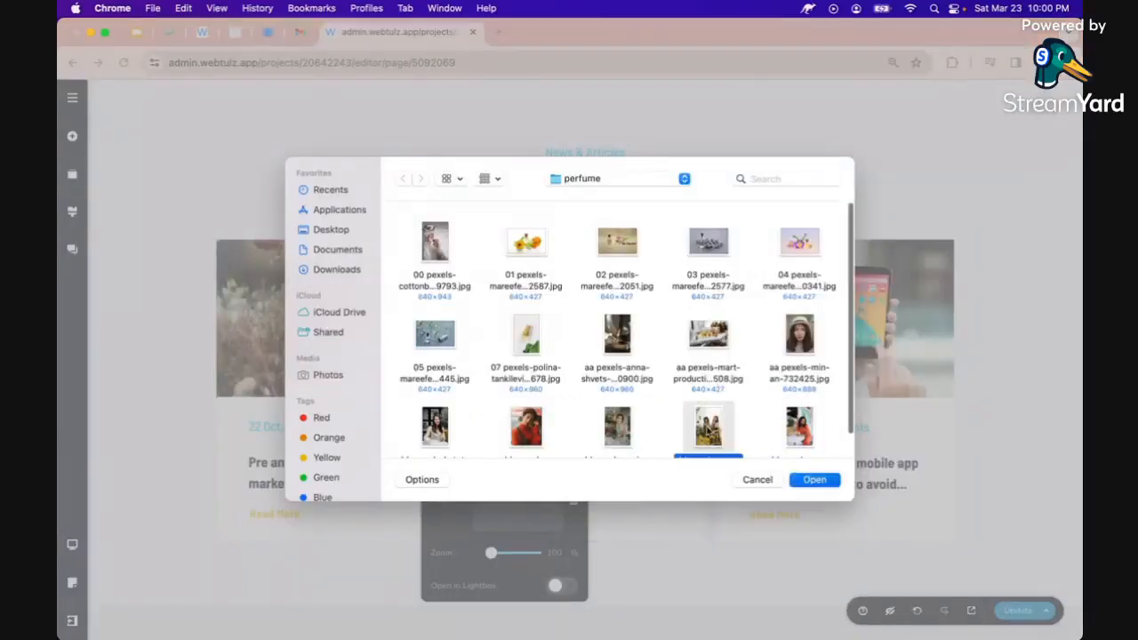
pyautogui.click(768, 360)
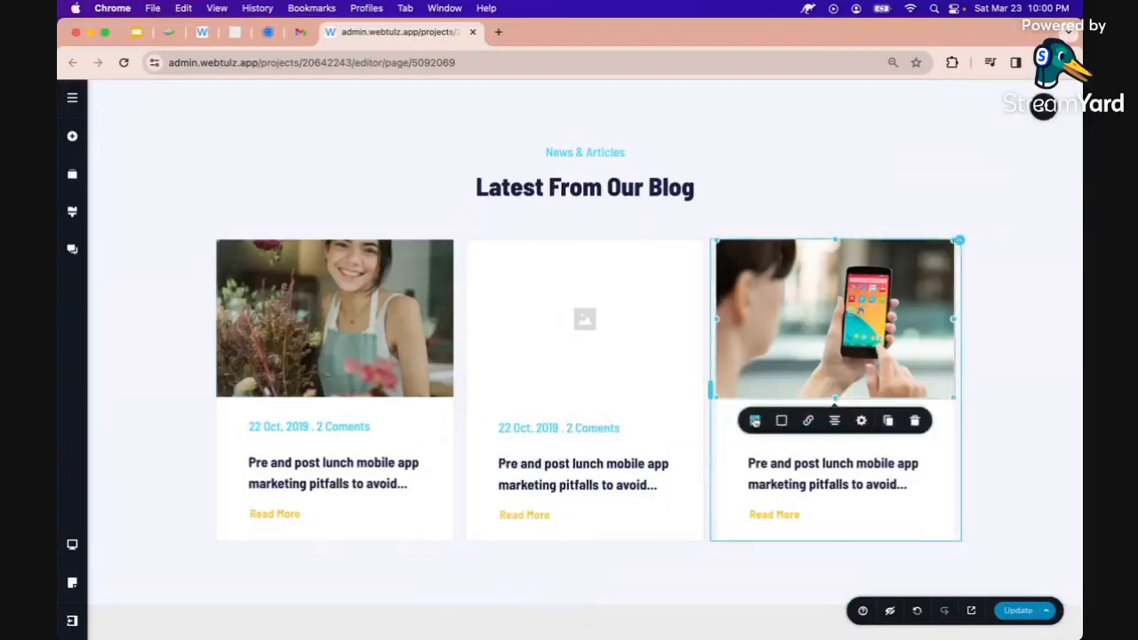
pyautogui.click(754, 420)
pyautogui.click(809, 475)
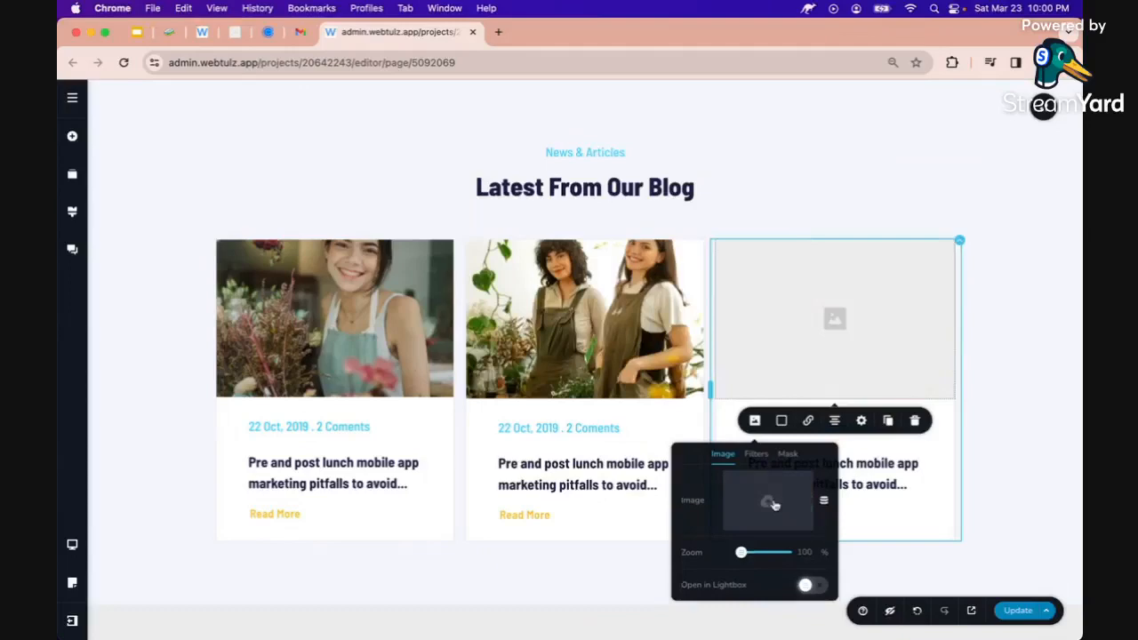
pyautogui.click(773, 504)
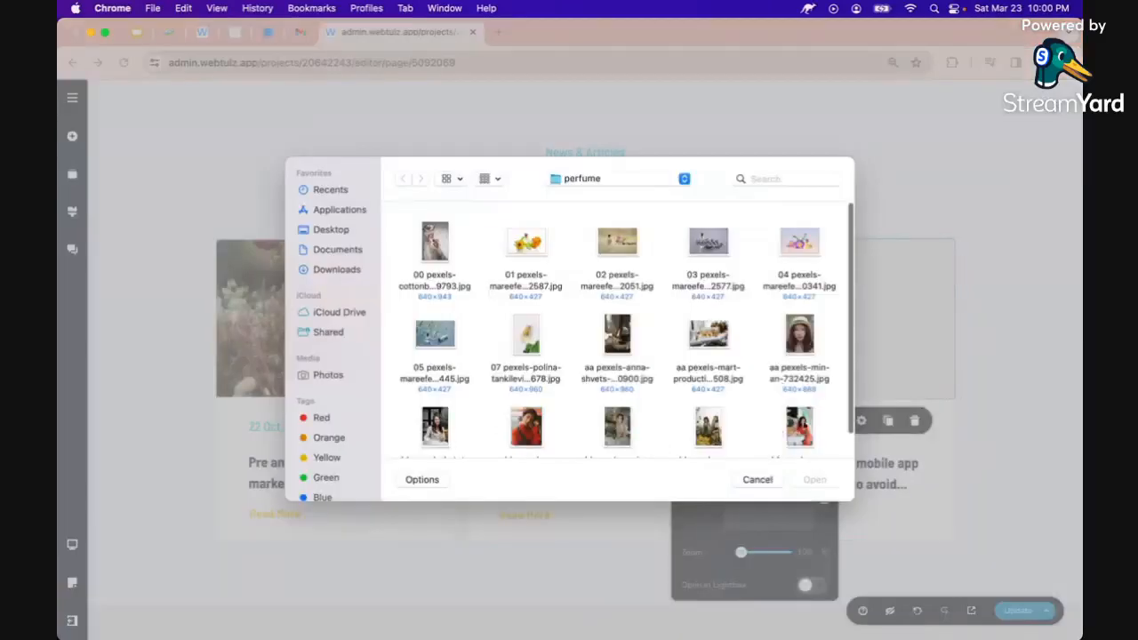
pyautogui.doubleClick(805, 424)
pyautogui.scroll(-2, 594, 276)
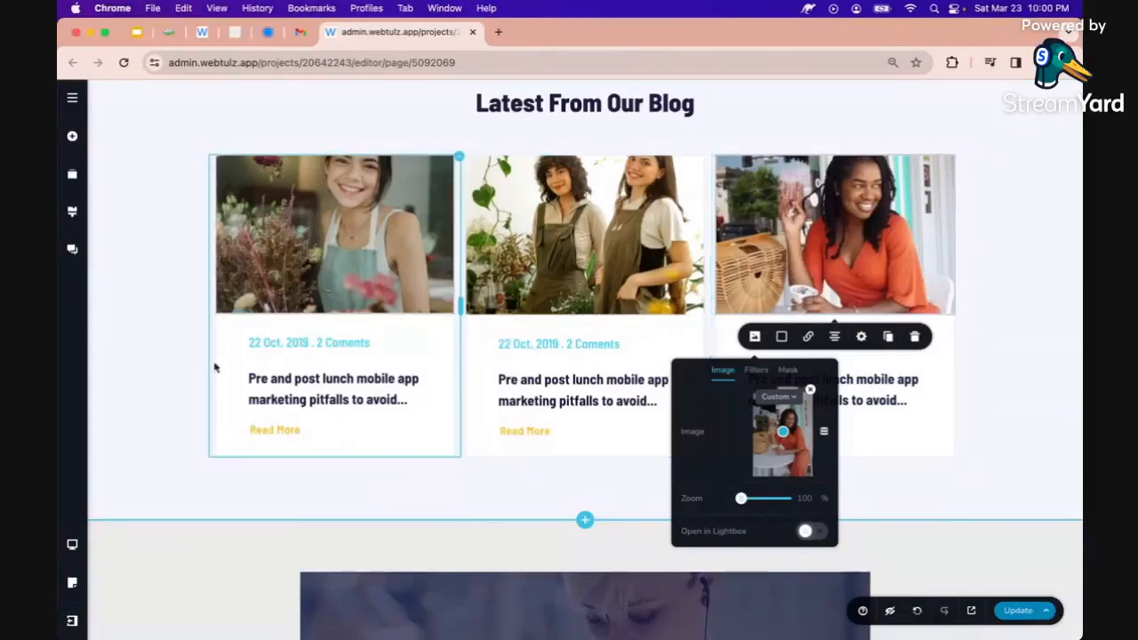
# Scroll past the blog cards without editing, select the stock video, and open a new Google tab
pyautogui.doubleClick(308, 380)
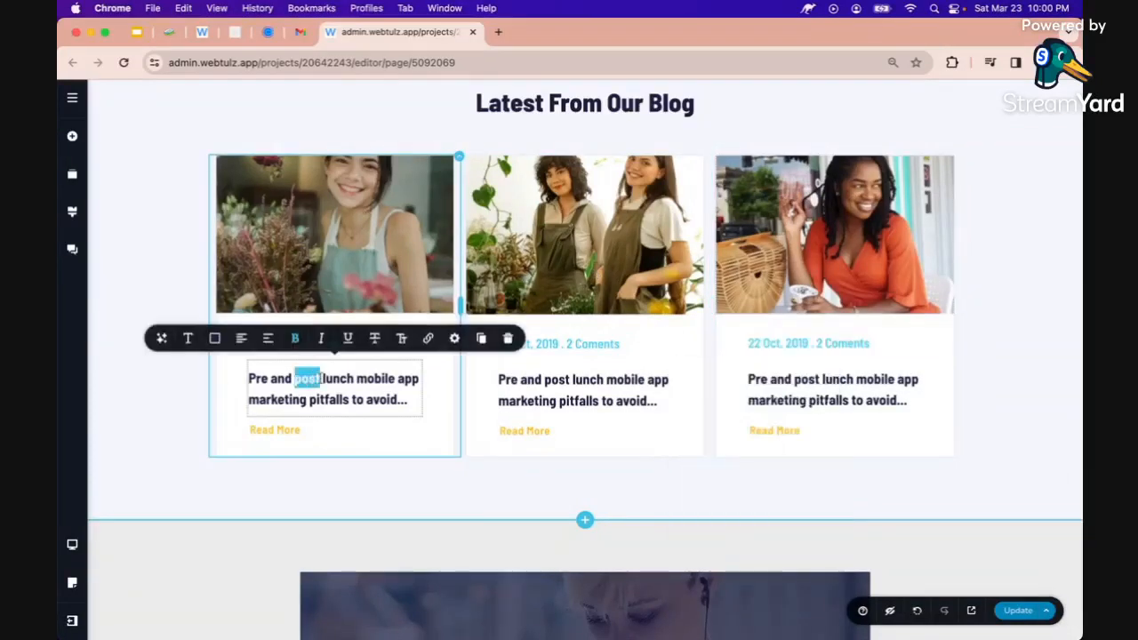
pyautogui.scroll(-2, 310, 389)
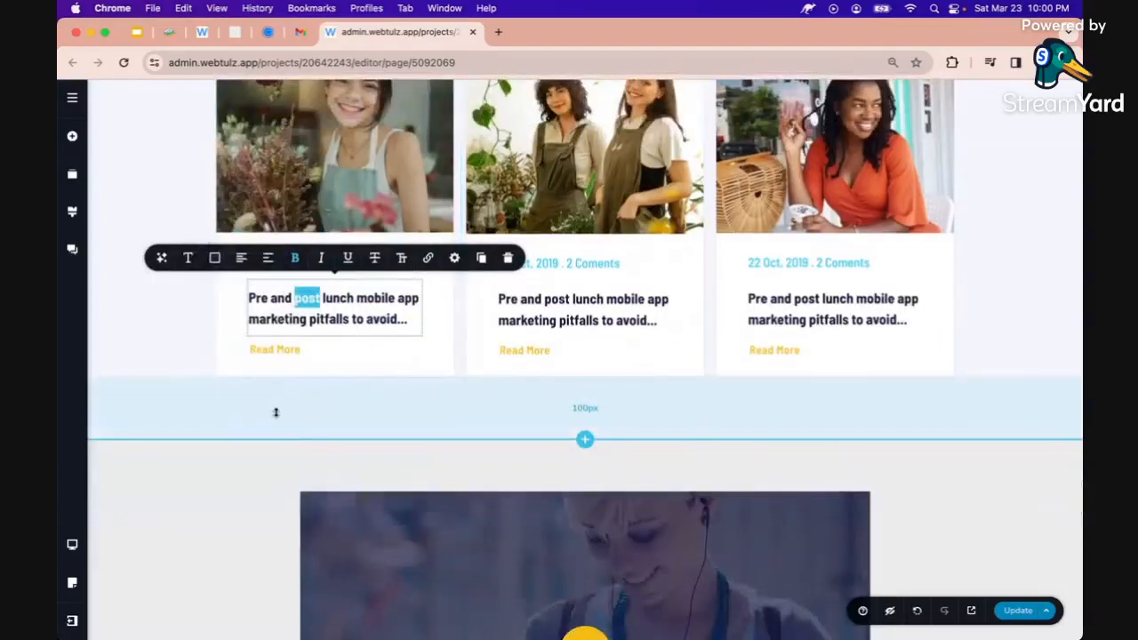
pyautogui.click(188, 323)
pyautogui.scroll(-1, 188, 323)
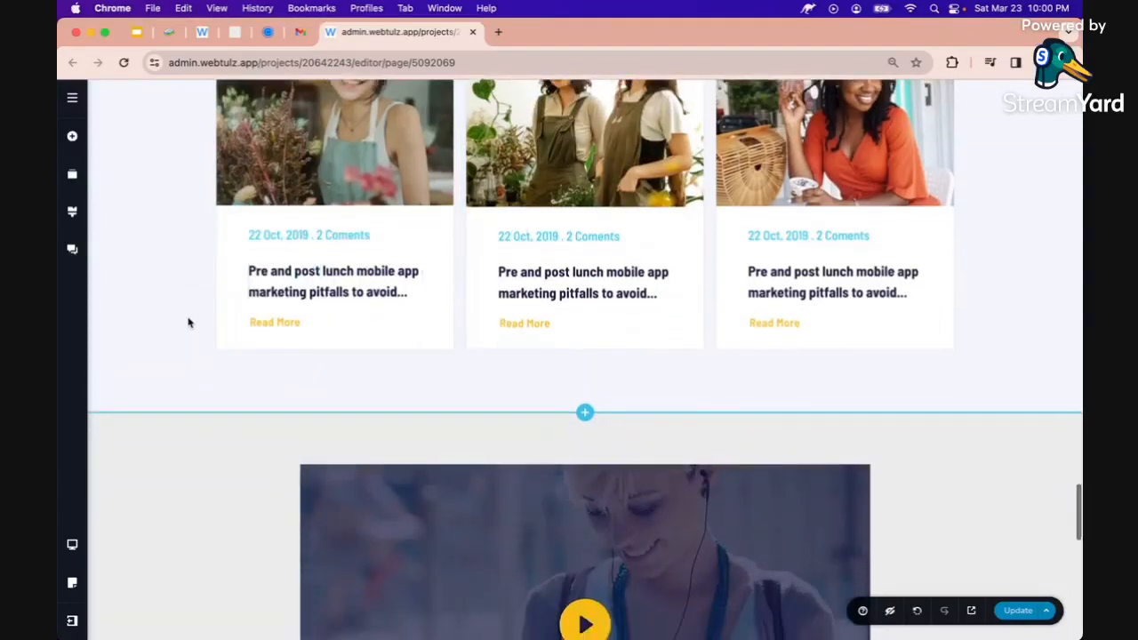
pyautogui.scroll(-8, 311, 276)
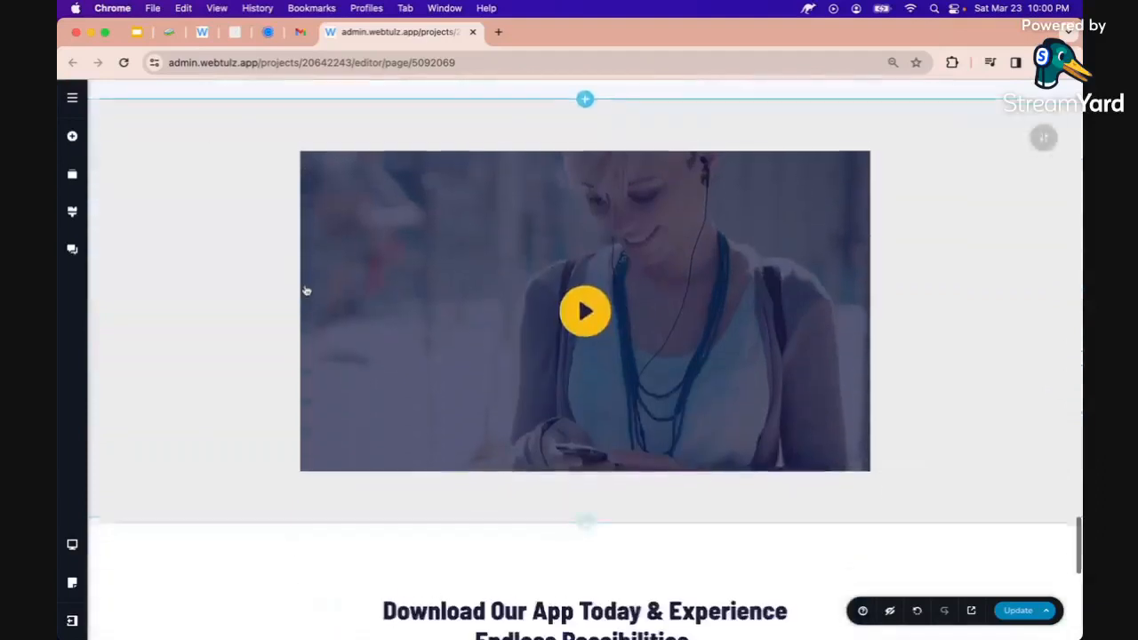
pyautogui.click(384, 293)
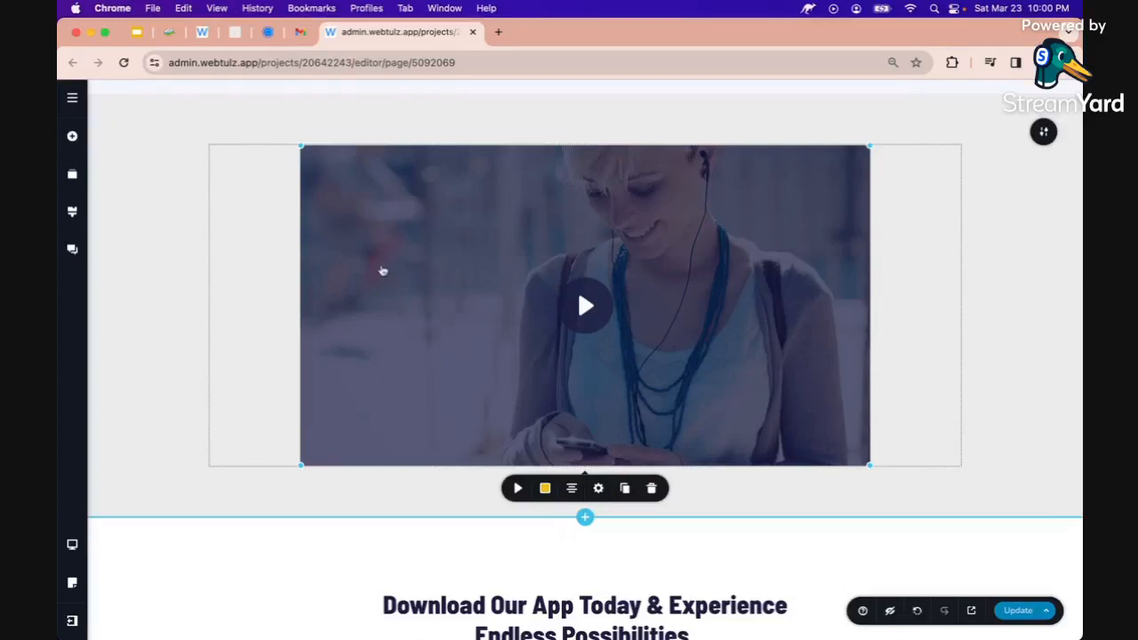
pyautogui.click(499, 33)
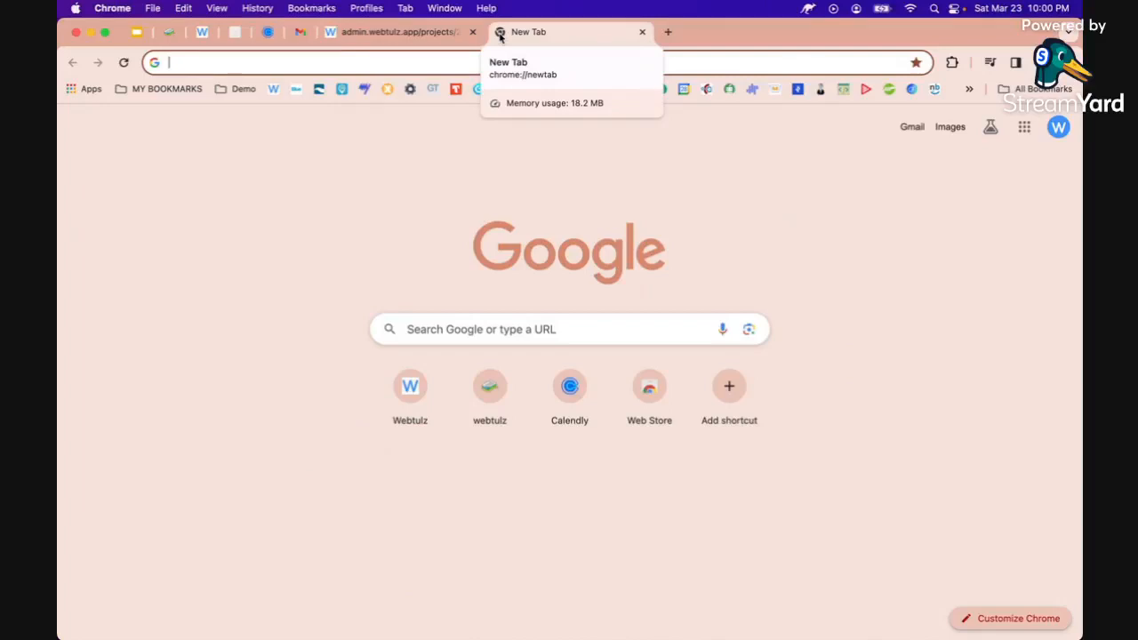
# Search Google for 'site:*.webtulz.site perfume' and open the Jardin Enchanté result in a new tab
pyautogui.write('si')
pyautogui.press('BackSpace')
pyautogui.press('BackSpace')
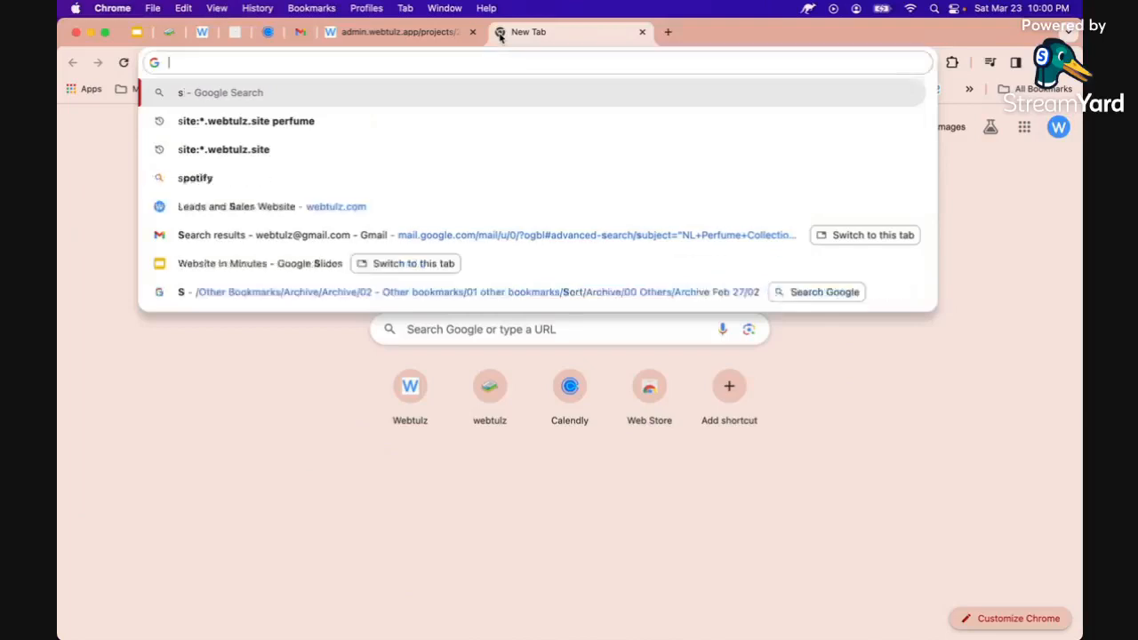
pyautogui.press('Escape')
pyautogui.write('site:*.')
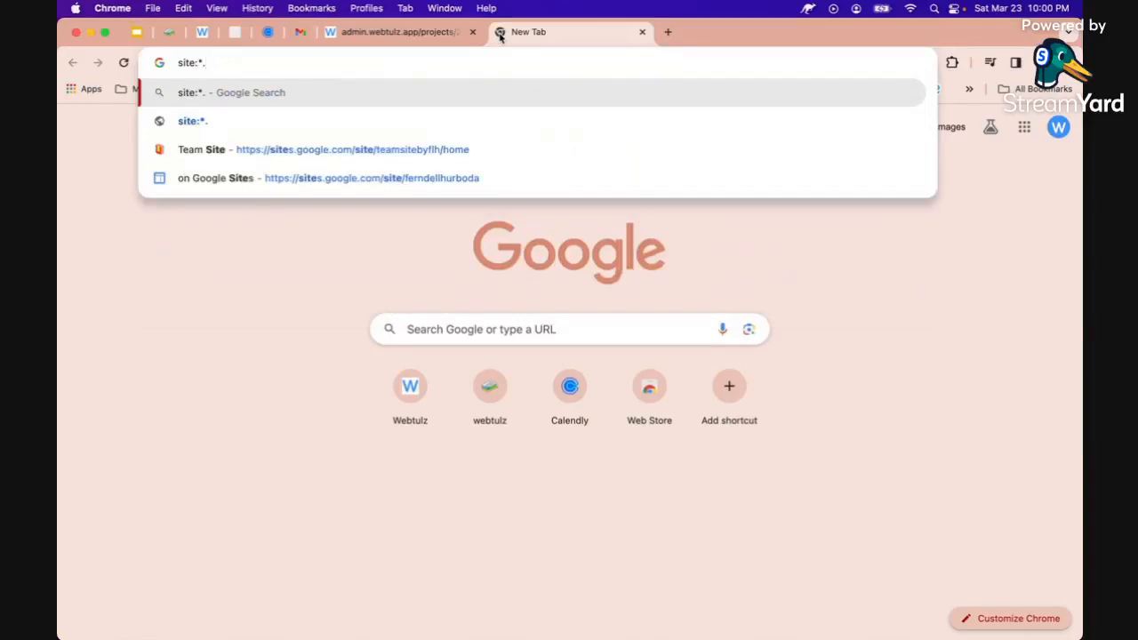
pyautogui.write('web')
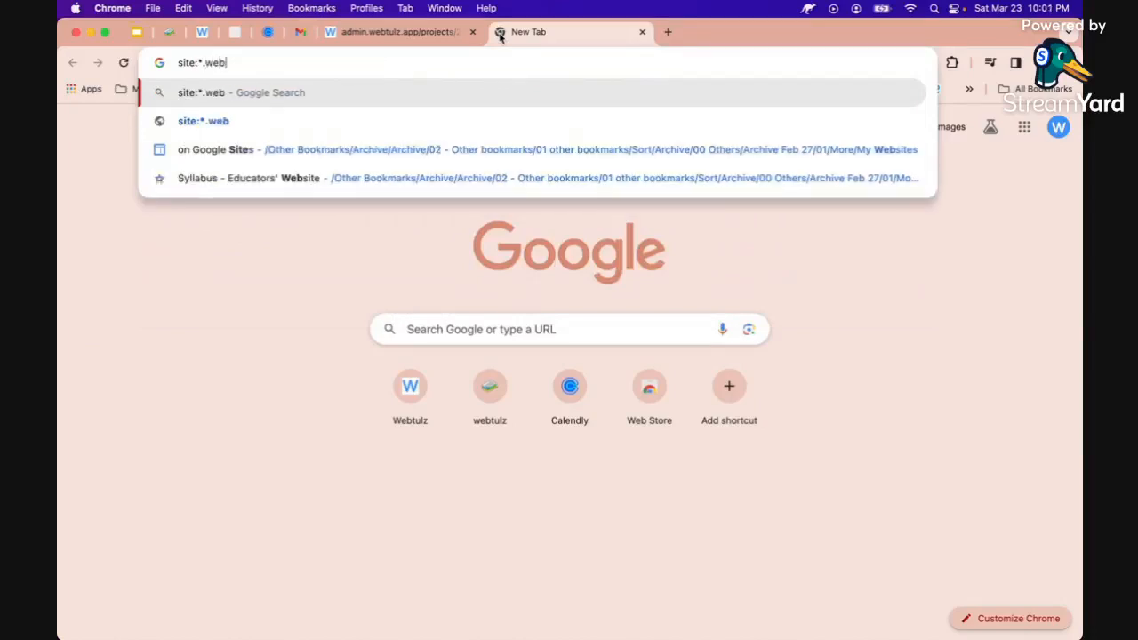
pyautogui.write('tulz.site')
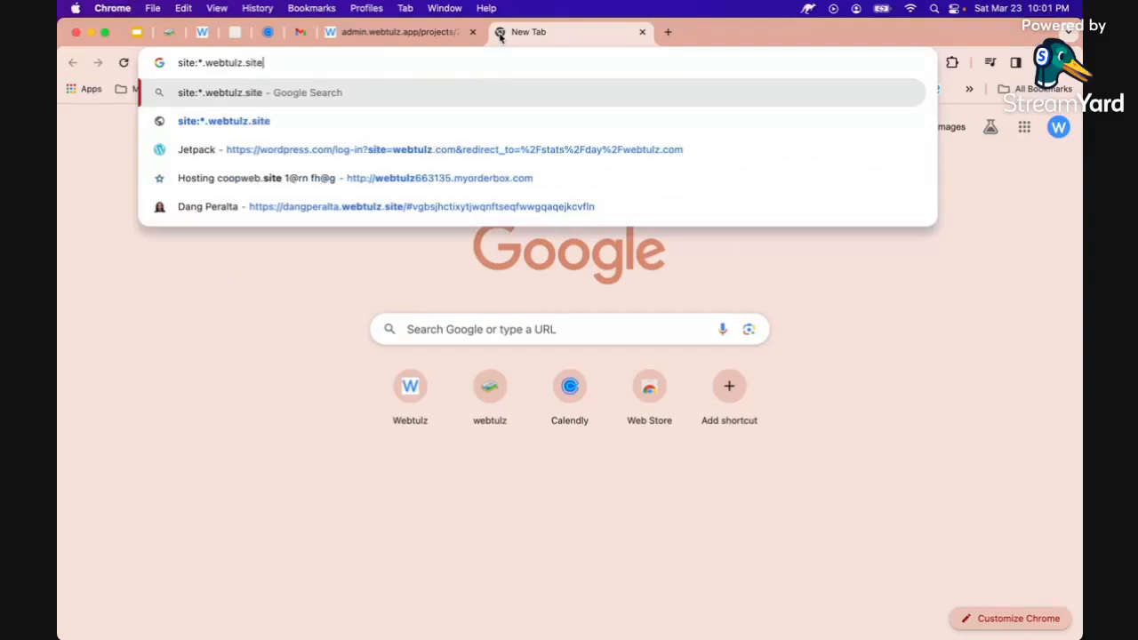
pyautogui.write(' per')
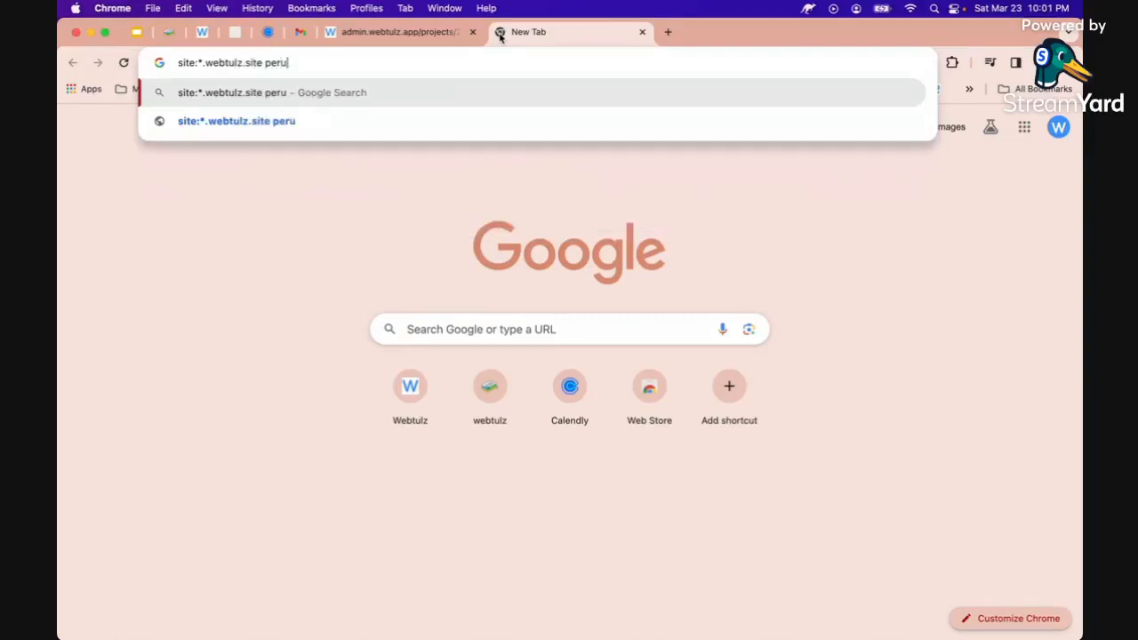
pyautogui.write('fume')
pyautogui.press('Return')
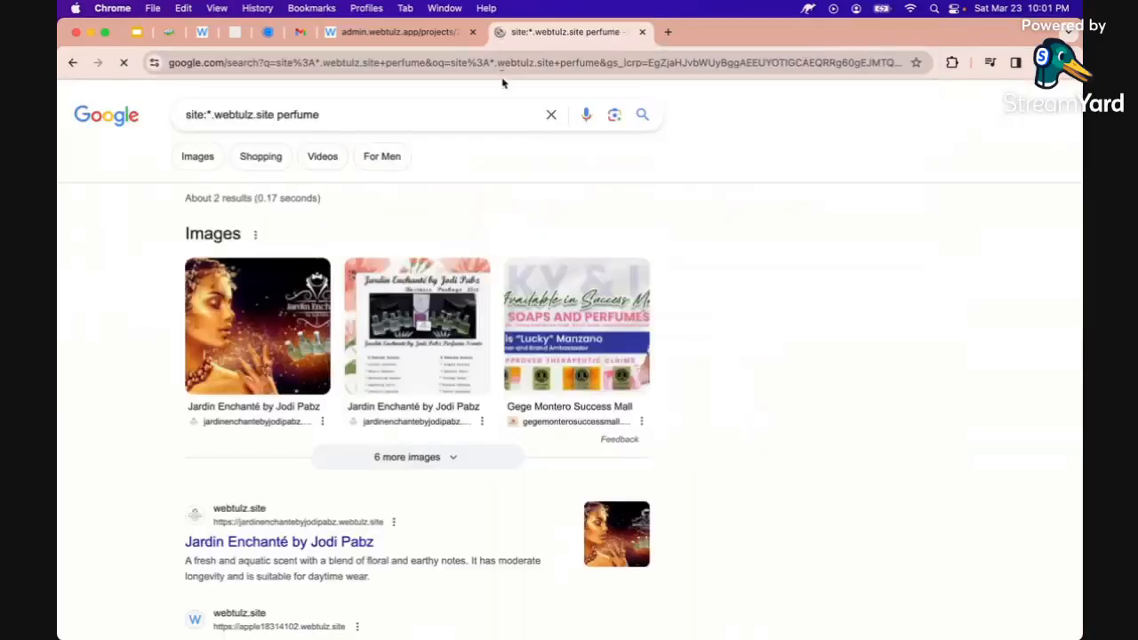
pyautogui.scroll(-3, 241, 362)
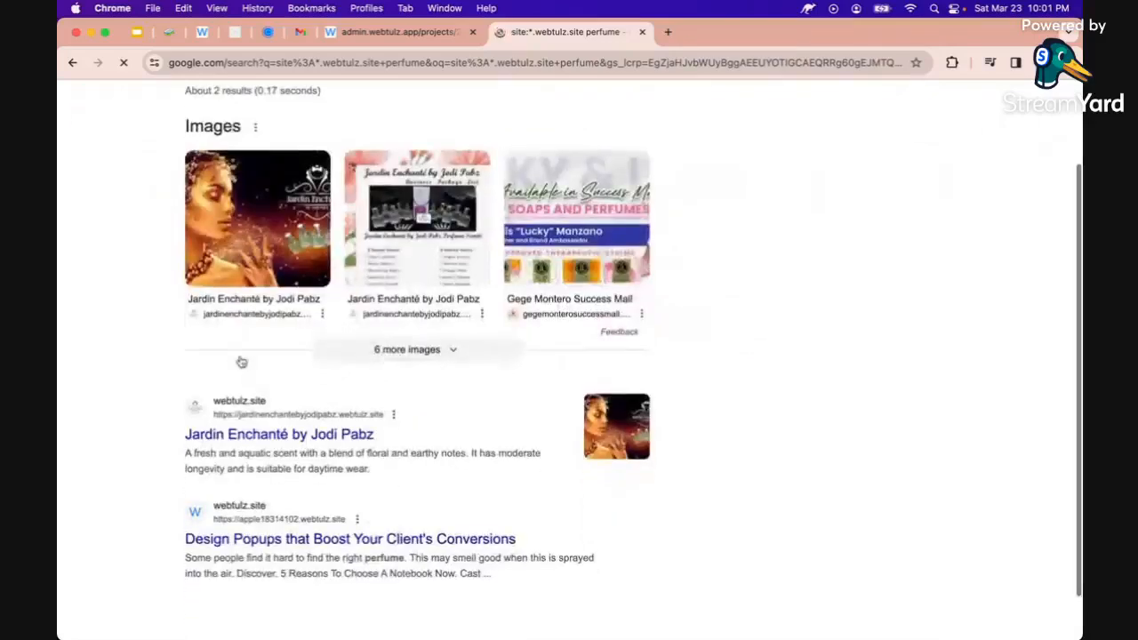
pyautogui.keyDown('super'); pyautogui.click(233, 435); pyautogui.keyUp('super')
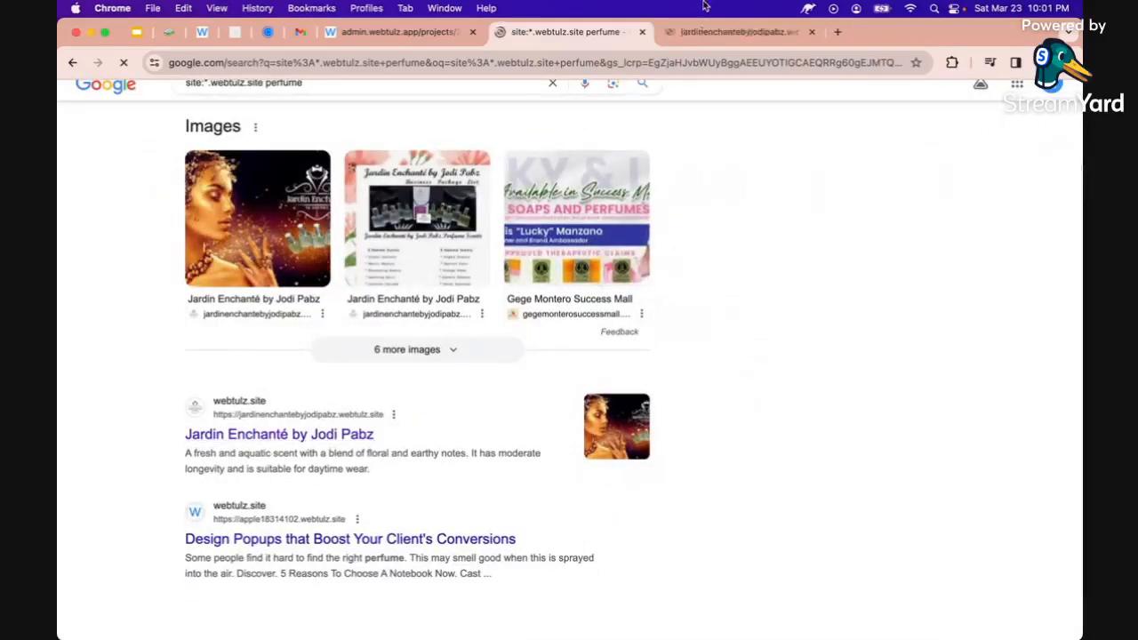
# On the Jardin Enchanté site, follow the footer's Facebook icon to the brand's Facebook page
pyautogui.click(703, 32)
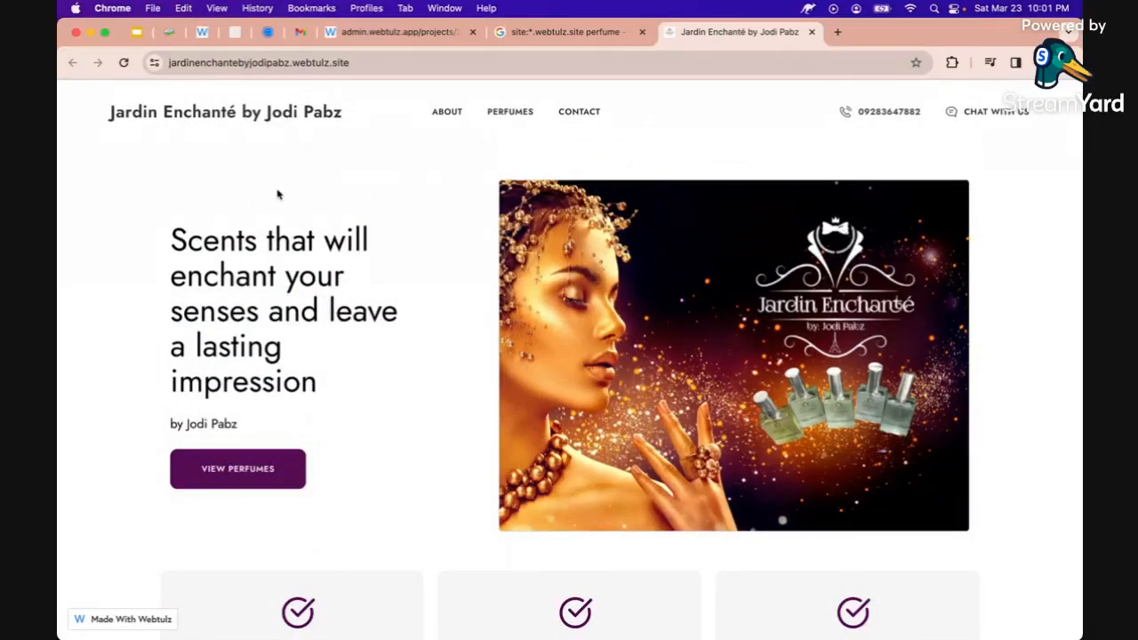
pyautogui.scroll(-6, 277, 195)
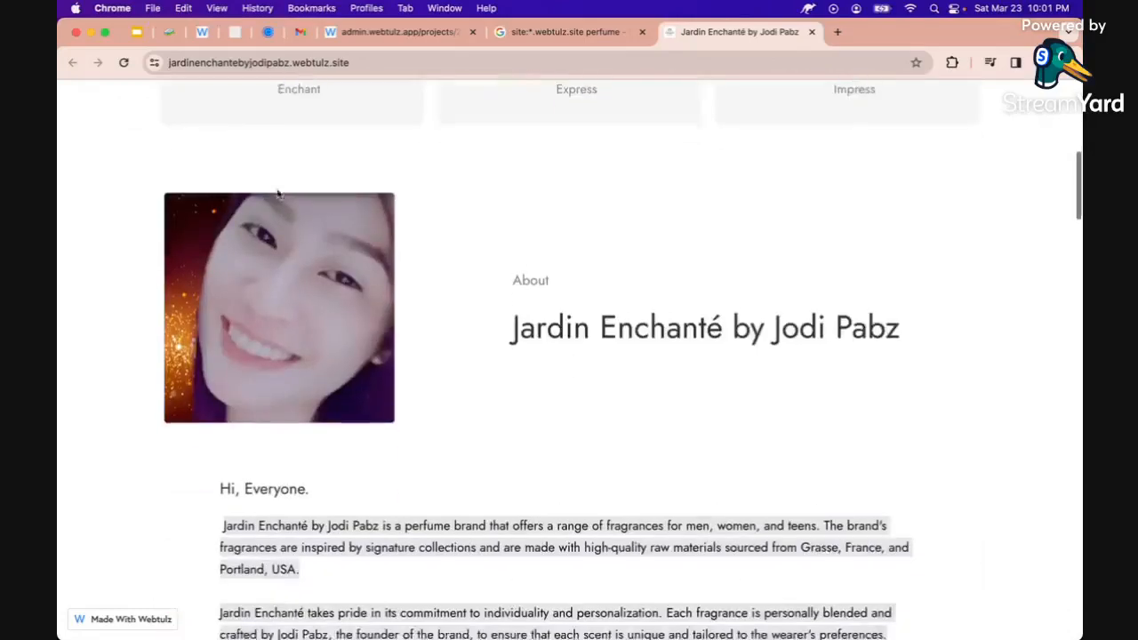
pyautogui.scroll(-3, 499, 273)
pyautogui.scroll(1, 495, 294)
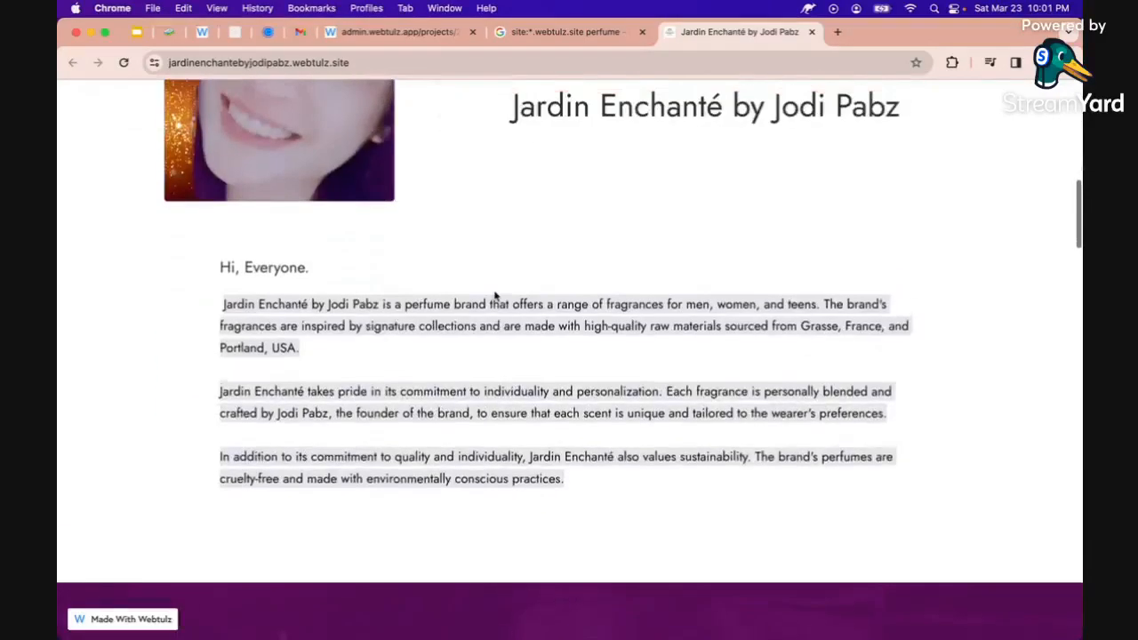
pyautogui.scroll(-5, 496, 294)
pyautogui.scroll(-15, 495, 294)
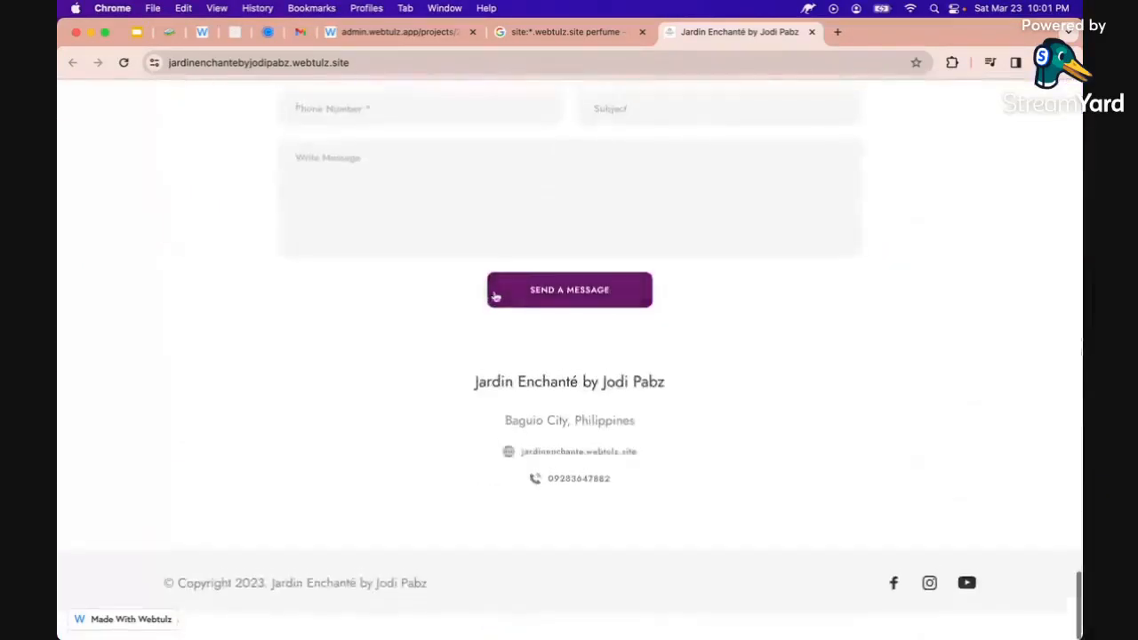
pyautogui.click(895, 612)
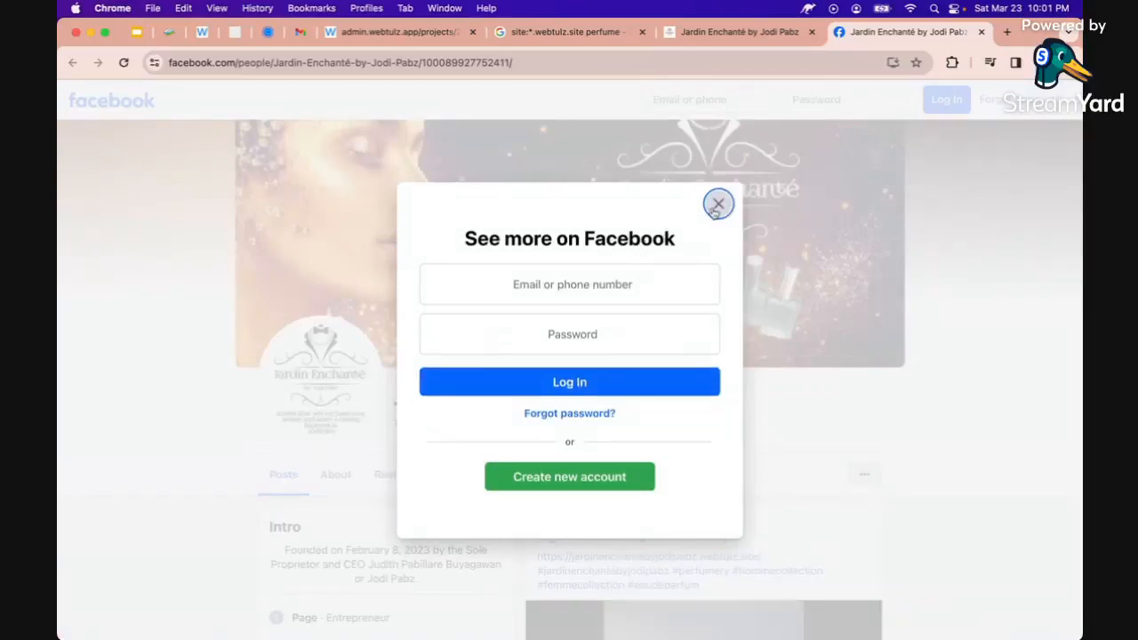
# Dismiss the Facebook login prompt covering the Jardin Enchanté page
pyautogui.click(717, 204)
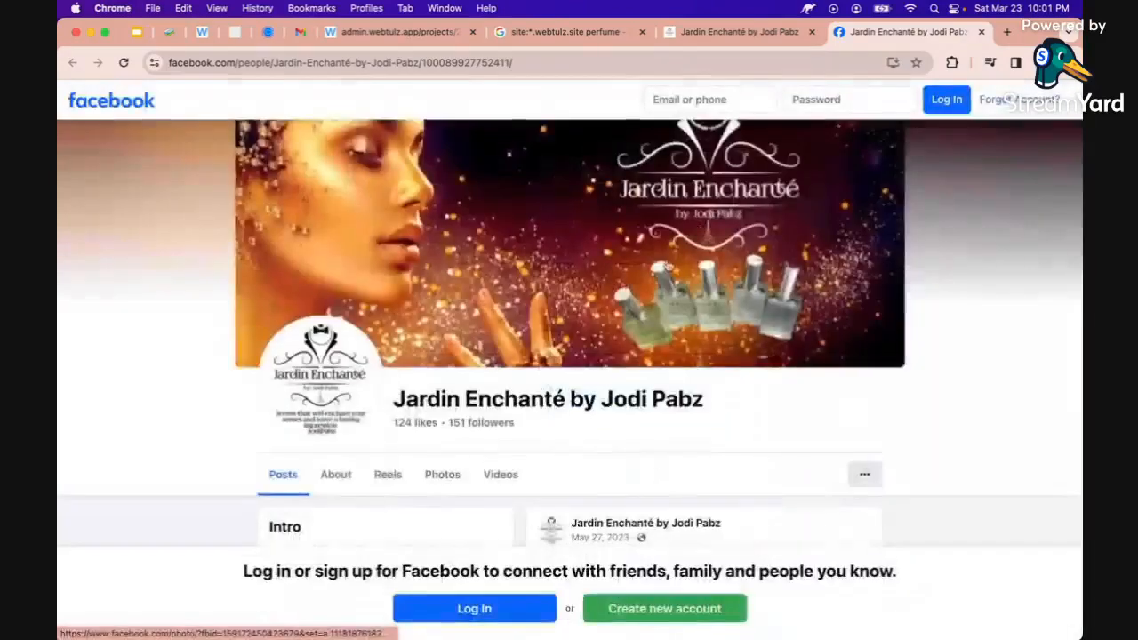
pyautogui.scroll(-5, 553, 409)
pyautogui.scroll(3, 554, 409)
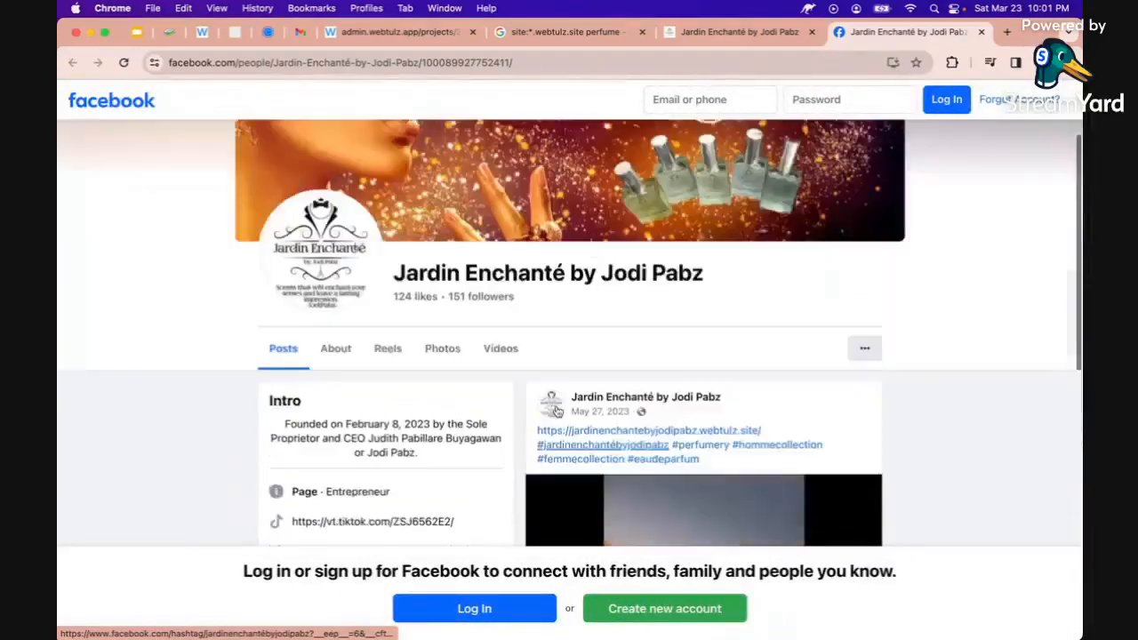
# Show the page's Videos section and browse the perfume promo clip thumbnails
pyautogui.click(500, 347)
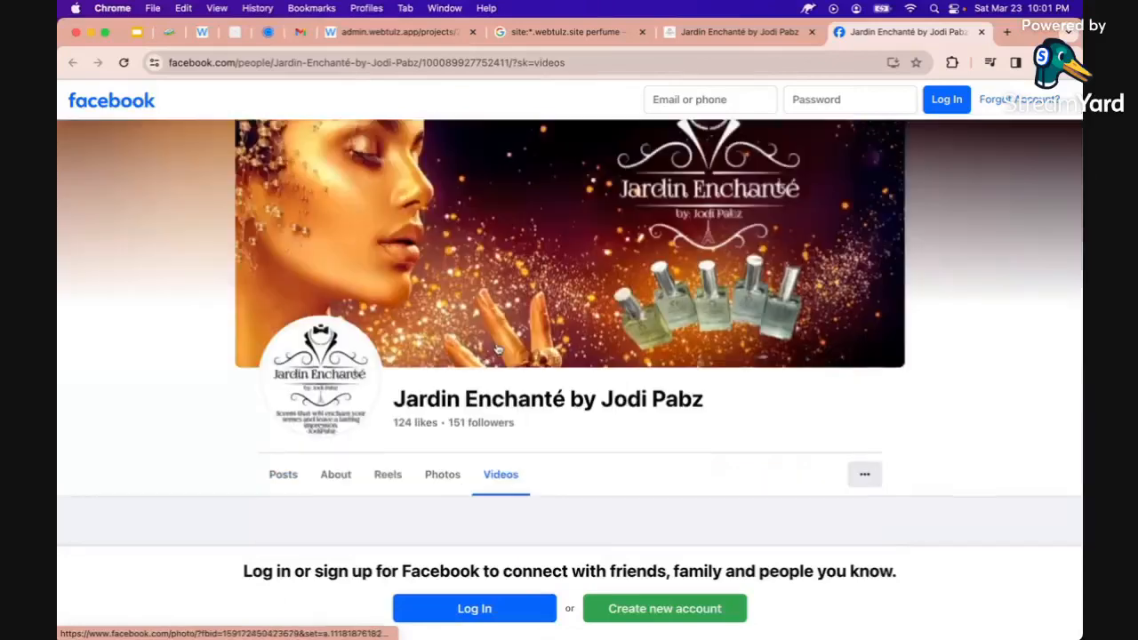
pyautogui.scroll(-5, 490, 393)
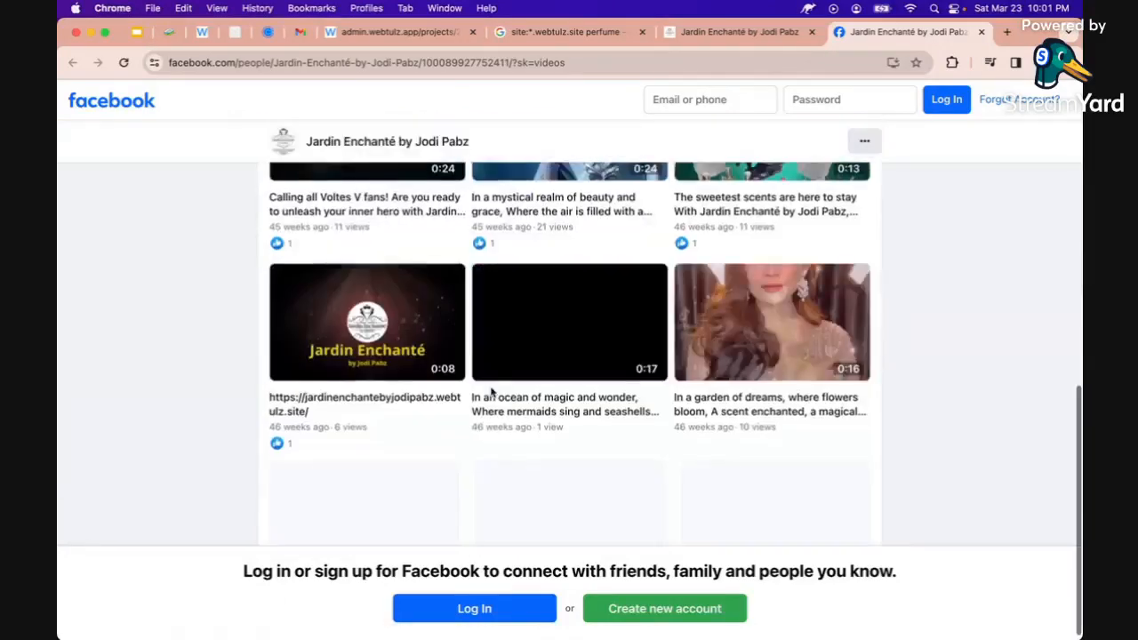
pyautogui.scroll(2, 491, 393)
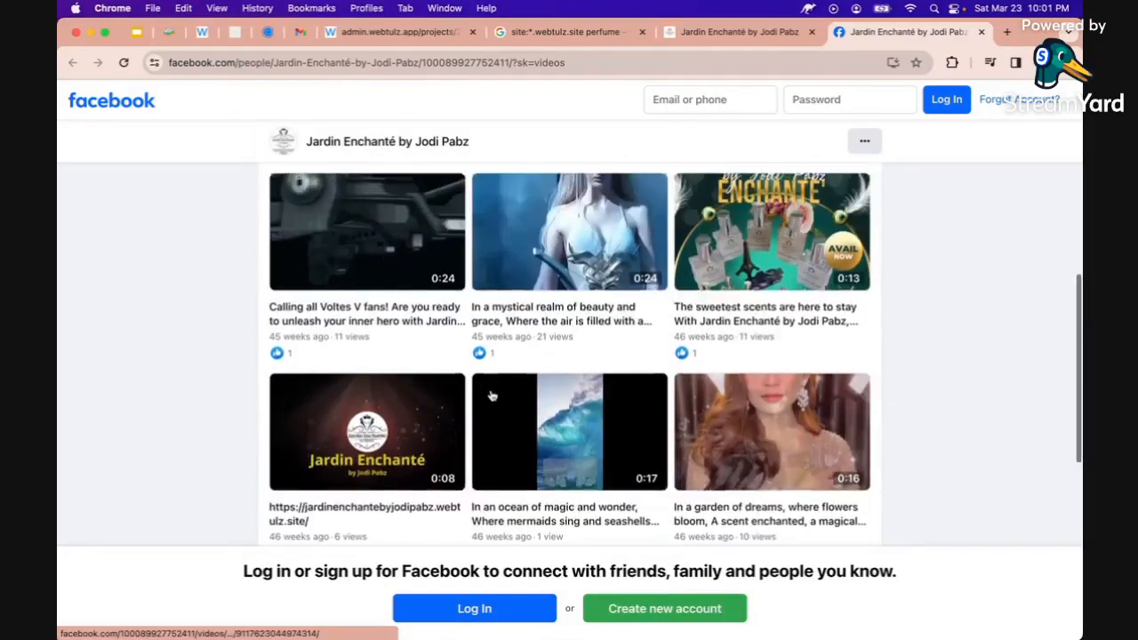
pyautogui.scroll(1, 492, 395)
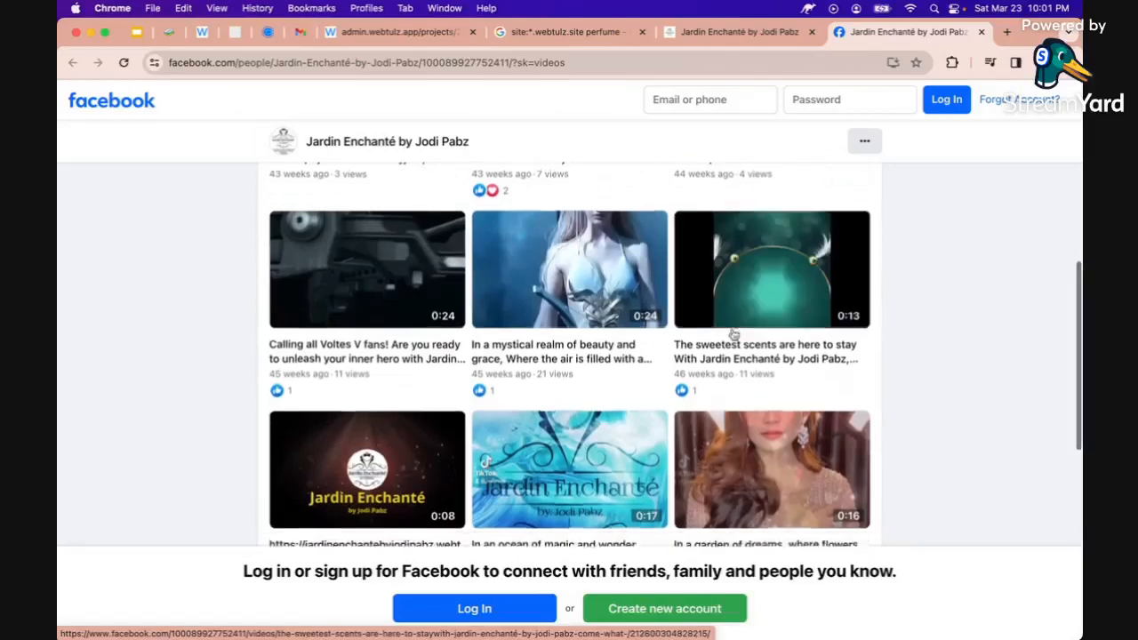
pyautogui.scroll(-5, 760, 313)
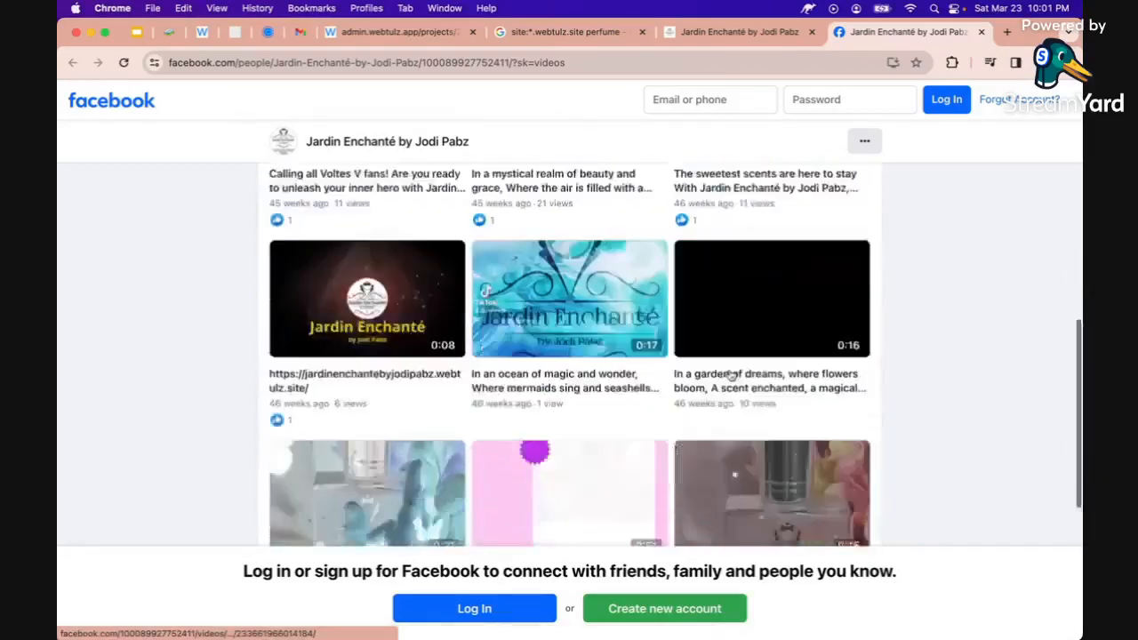
pyautogui.scroll(-9, 729, 374)
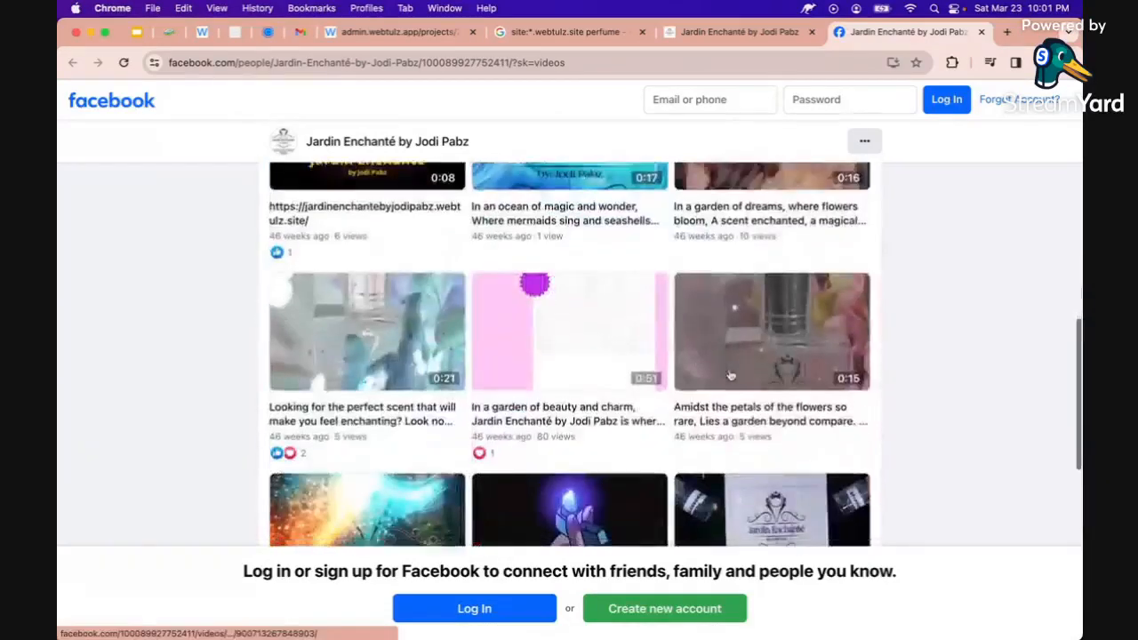
pyautogui.scroll(-5, 729, 374)
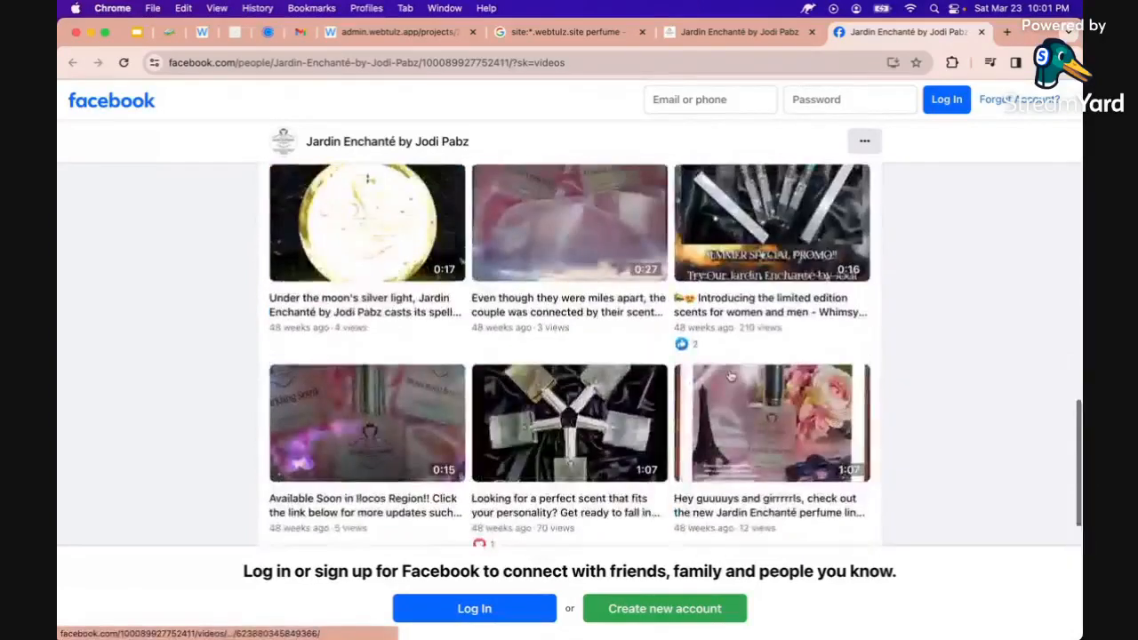
pyautogui.scroll(12, 729, 374)
pyautogui.scroll(4, 731, 375)
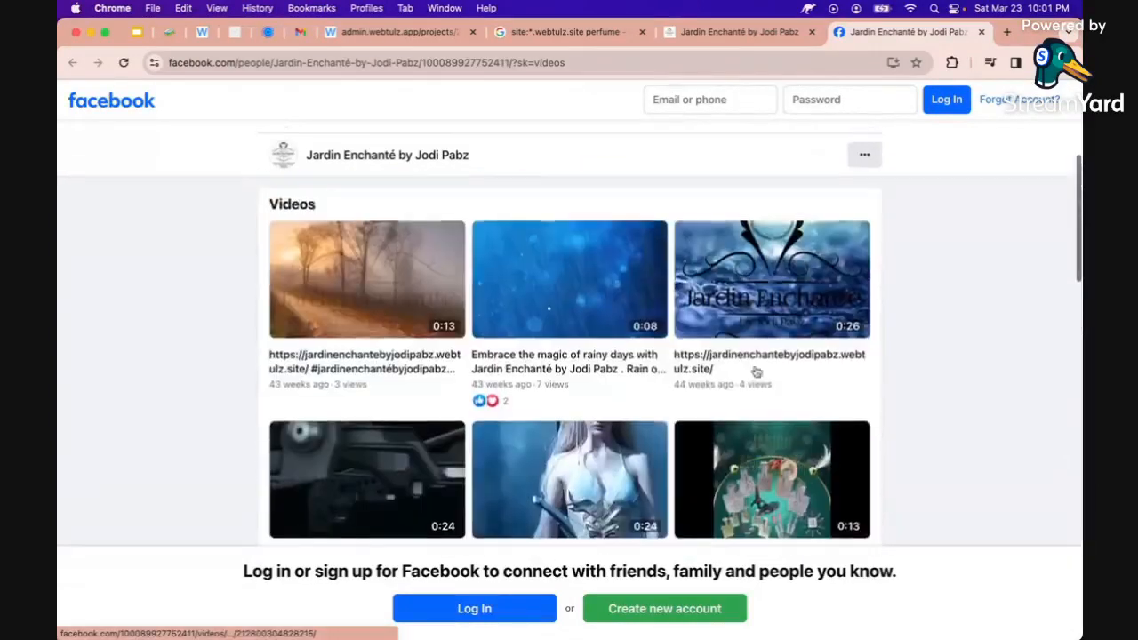
pyautogui.scroll(-1, 755, 371)
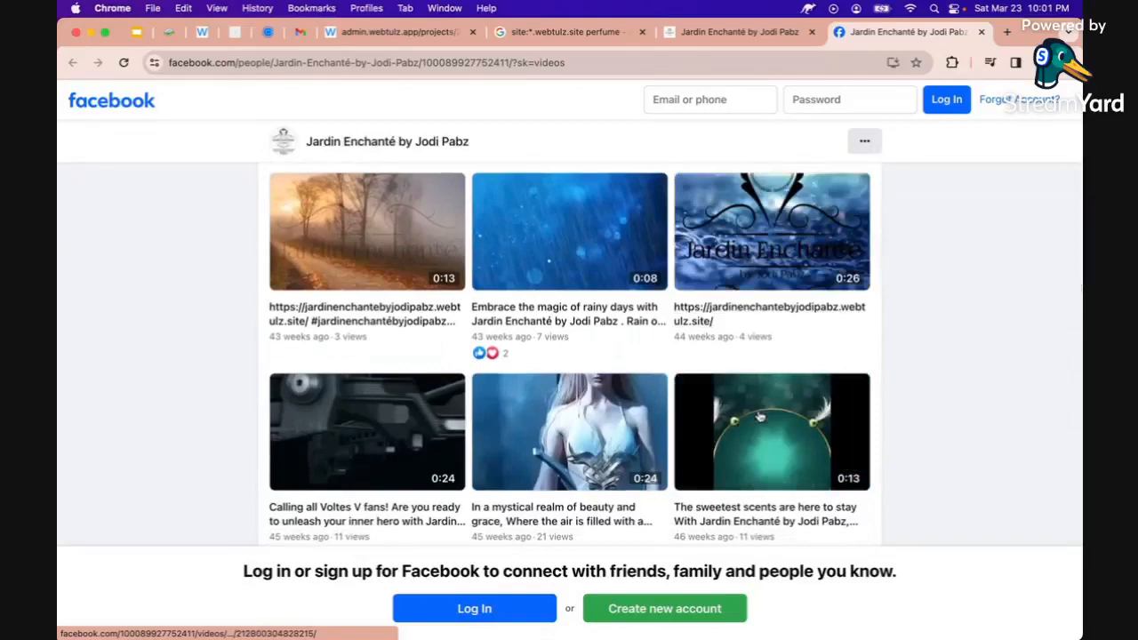
# Open the 'The sweetest scents are here to stay' video, copy its URL, and return to Webtulz
pyautogui.click(763, 433)
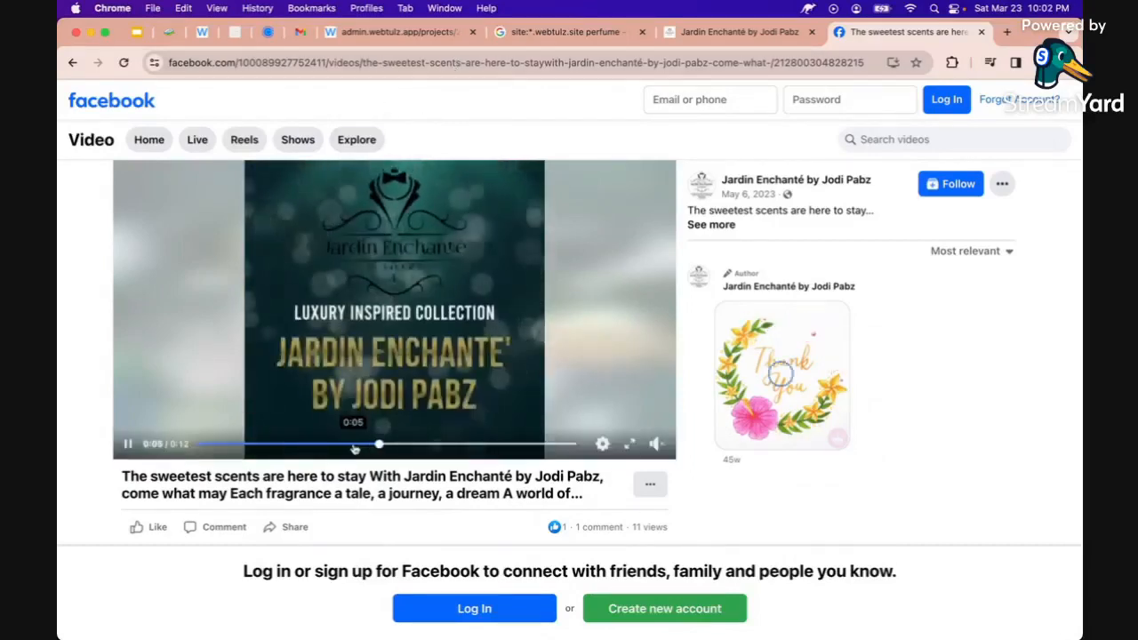
pyautogui.click(306, 64)
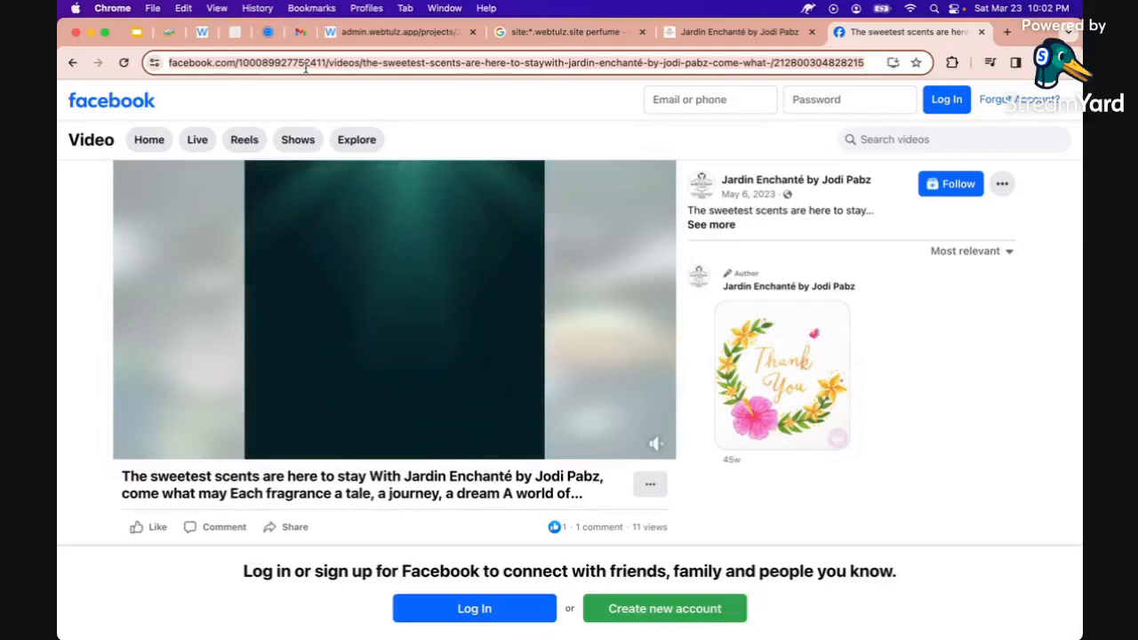
pyautogui.rightClick(306, 67)
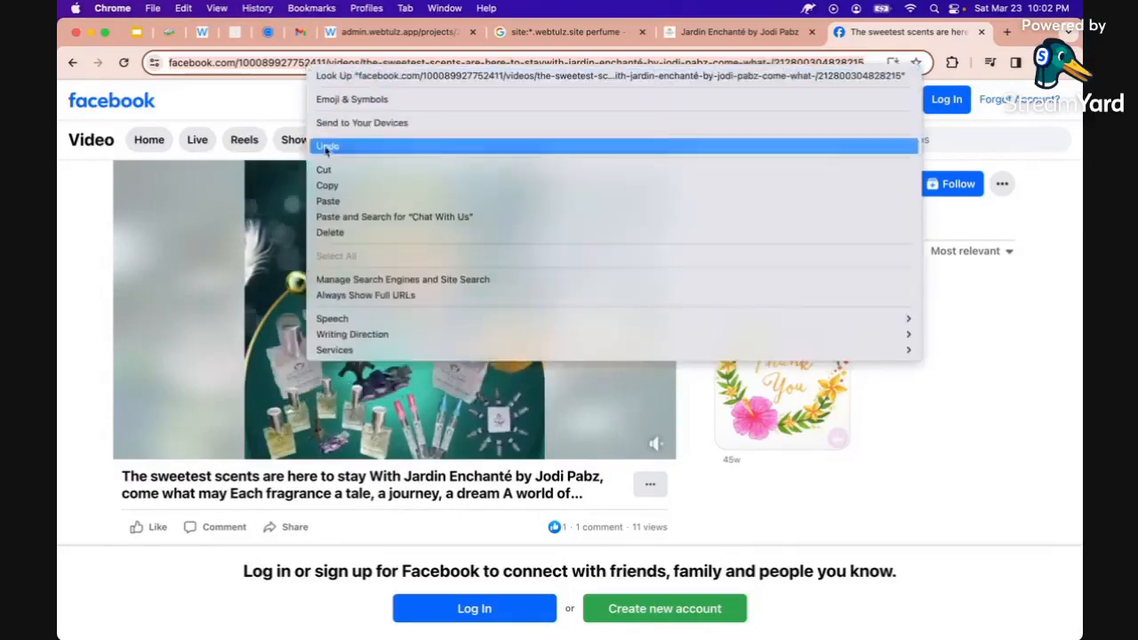
pyautogui.click(327, 185)
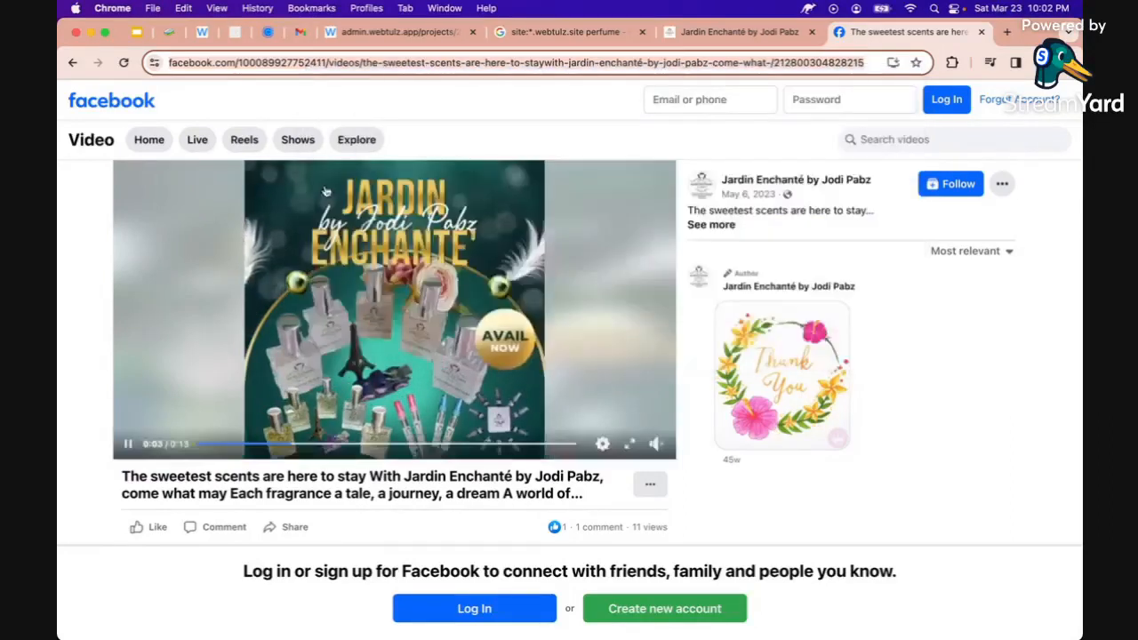
pyautogui.click(383, 34)
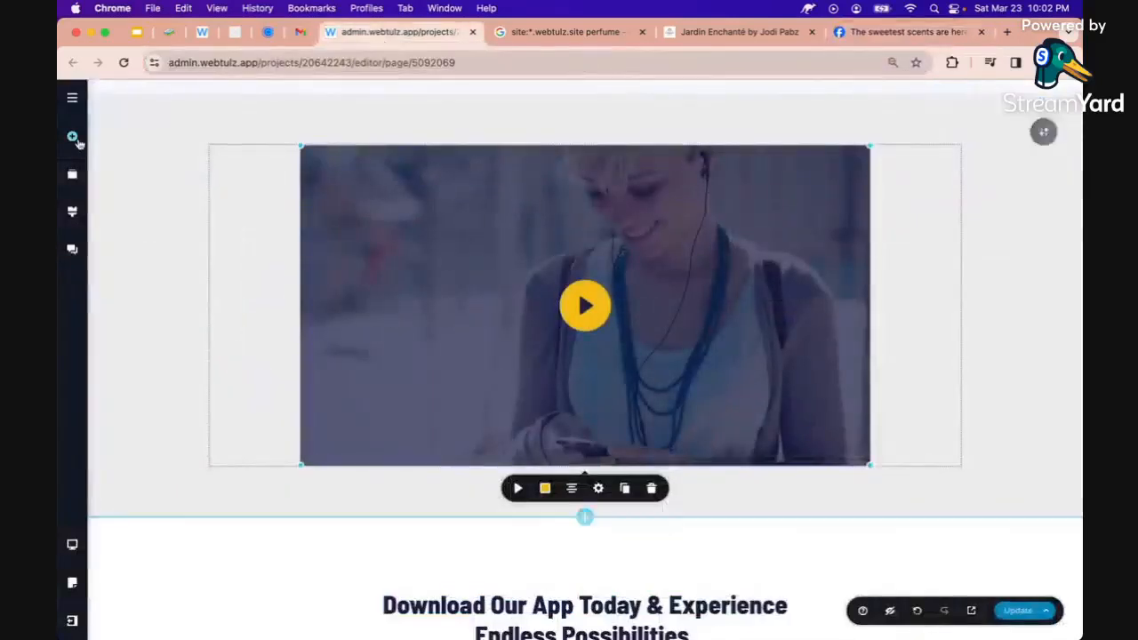
# Find the Facebook element by searching 'facebo' and drag it onto the page
pyautogui.click(73, 138)
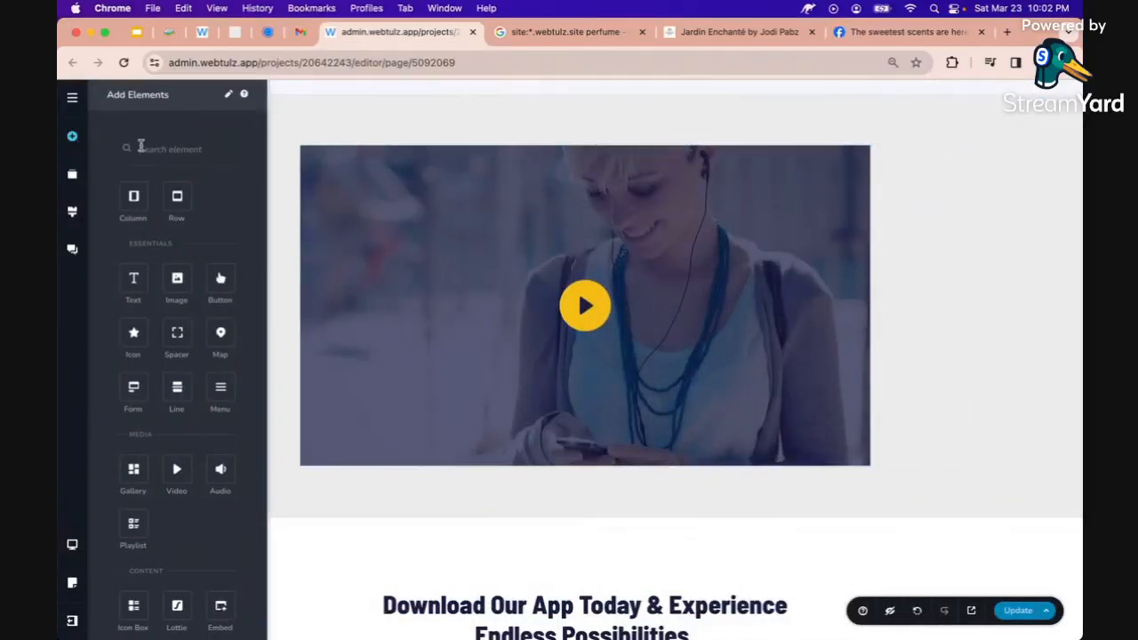
pyautogui.click(142, 149)
pyautogui.write('facebook')
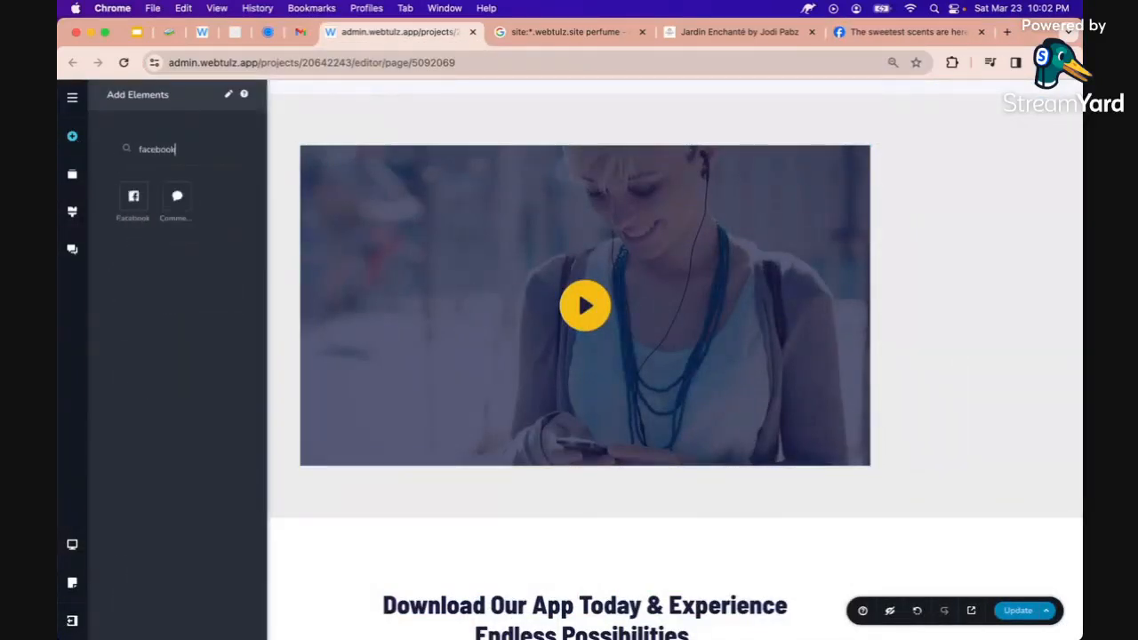
pyautogui.moveTo(415, 124); pyautogui.dragTo(489, 160)
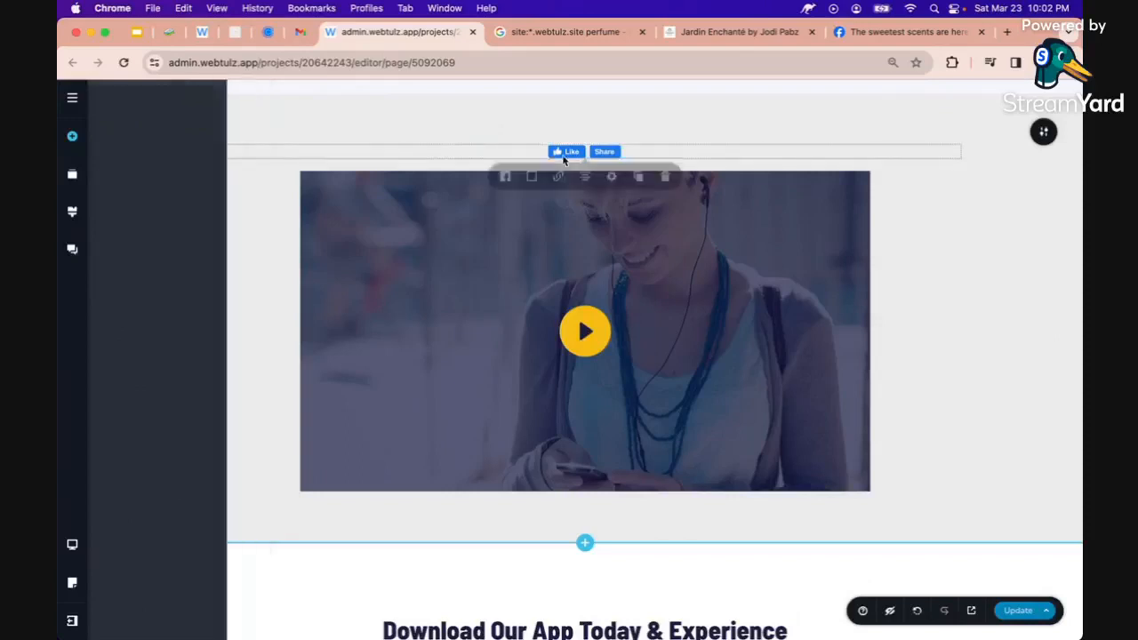
# Set the Facebook element to Embed, type Video, with the pasted Jardin Enchanté video link
pyautogui.click(505, 181)
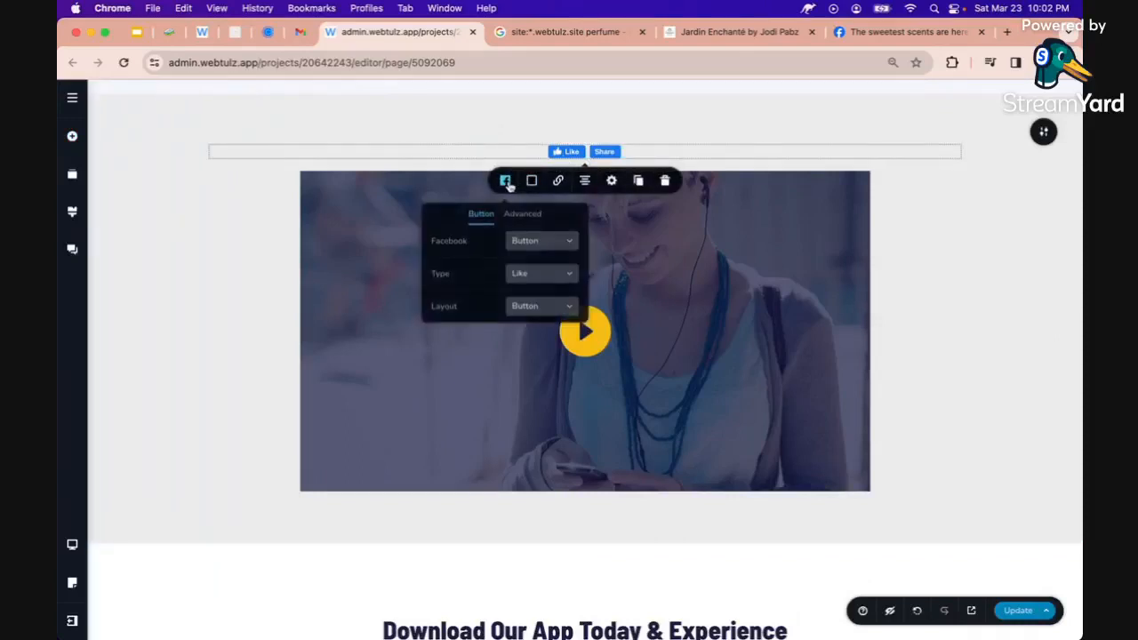
pyautogui.click(528, 242)
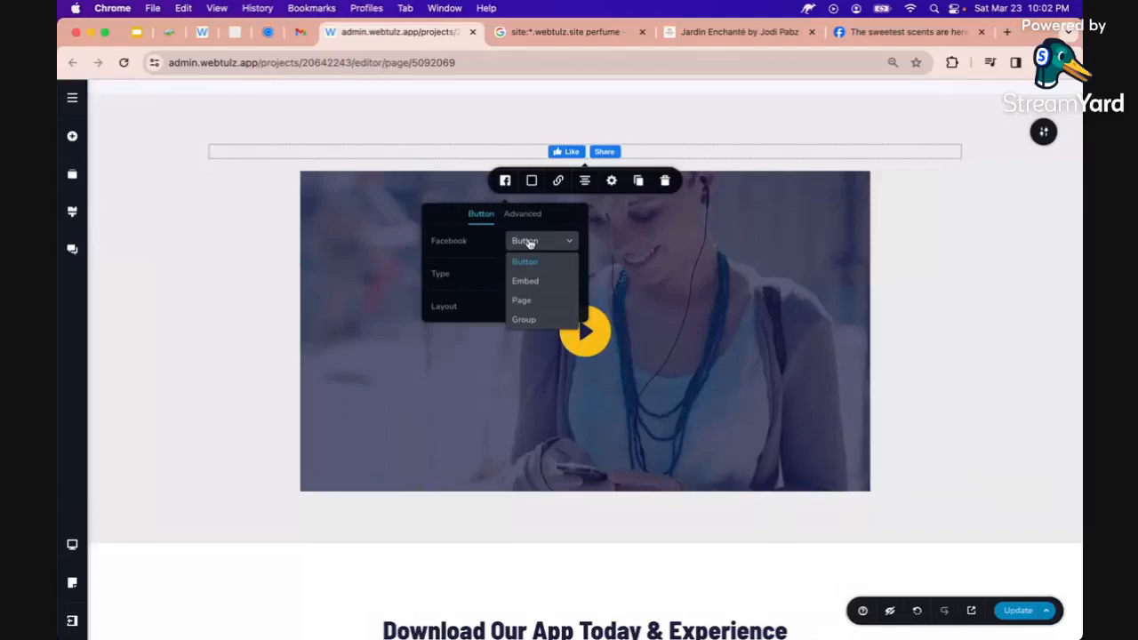
pyautogui.click(532, 282)
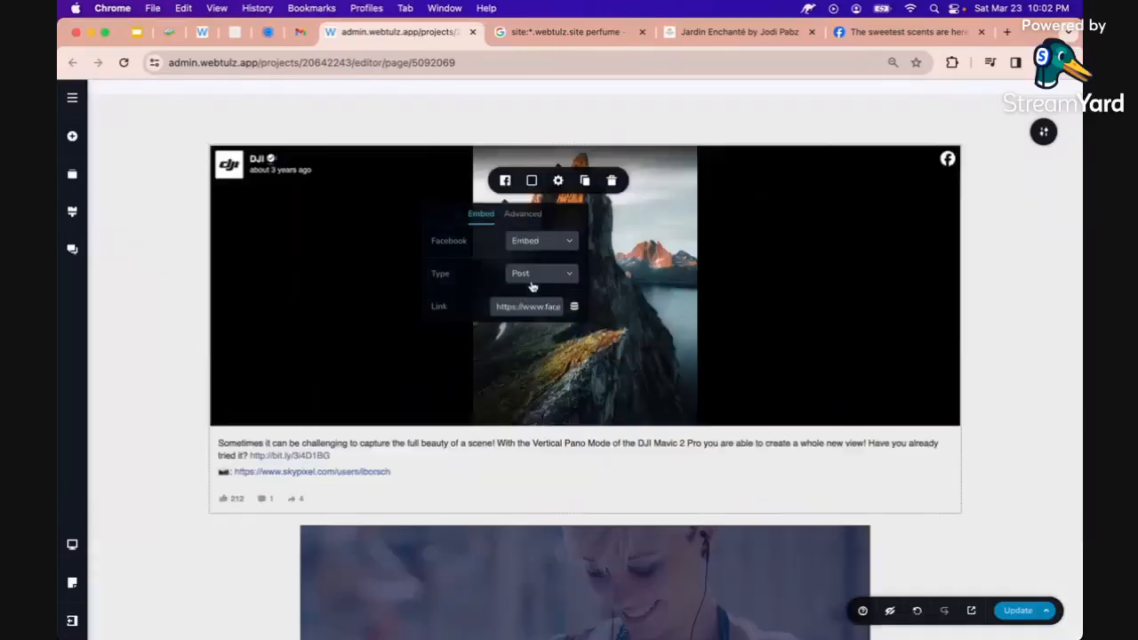
pyautogui.click(531, 281)
pyautogui.click(523, 315)
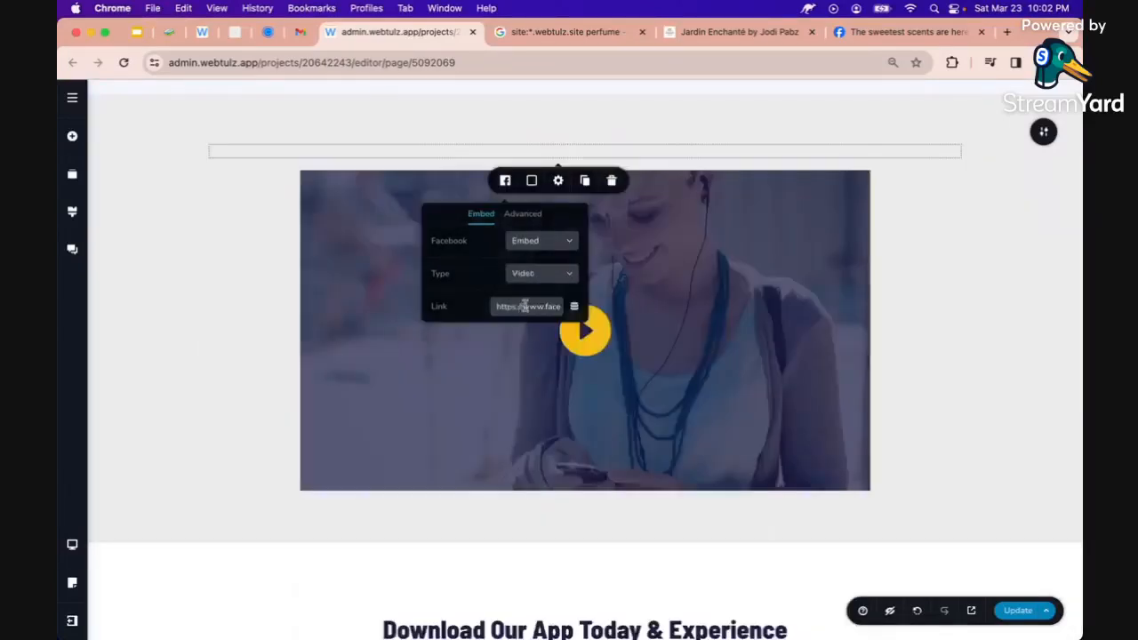
pyautogui.tripleClick(525, 304)
pyautogui.press('BackSpace')
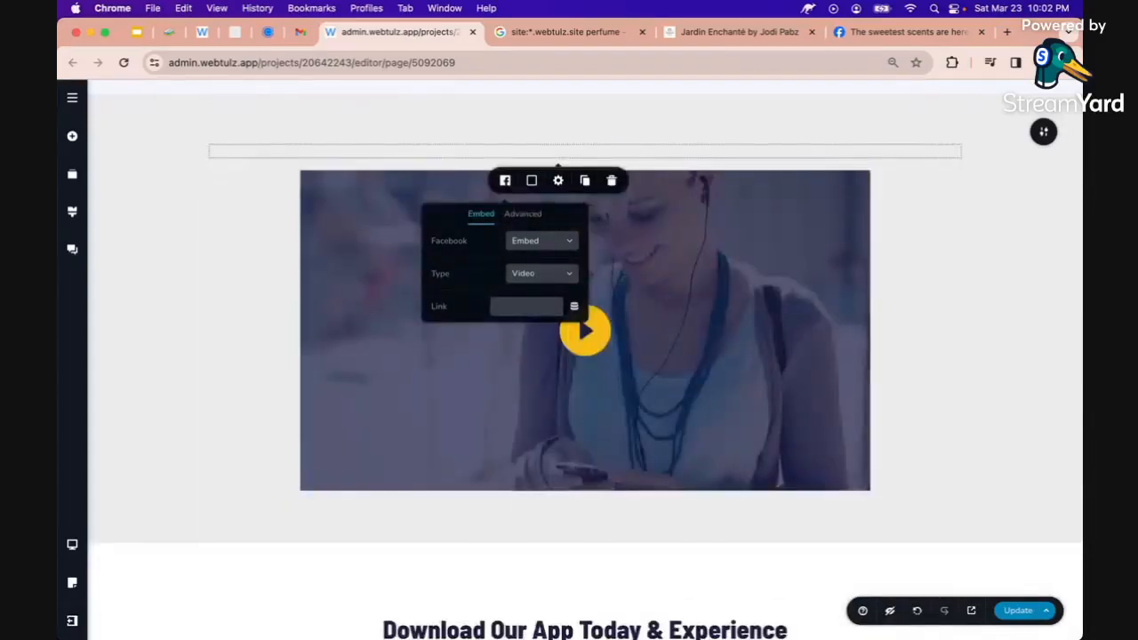
pyautogui.press('super+v')
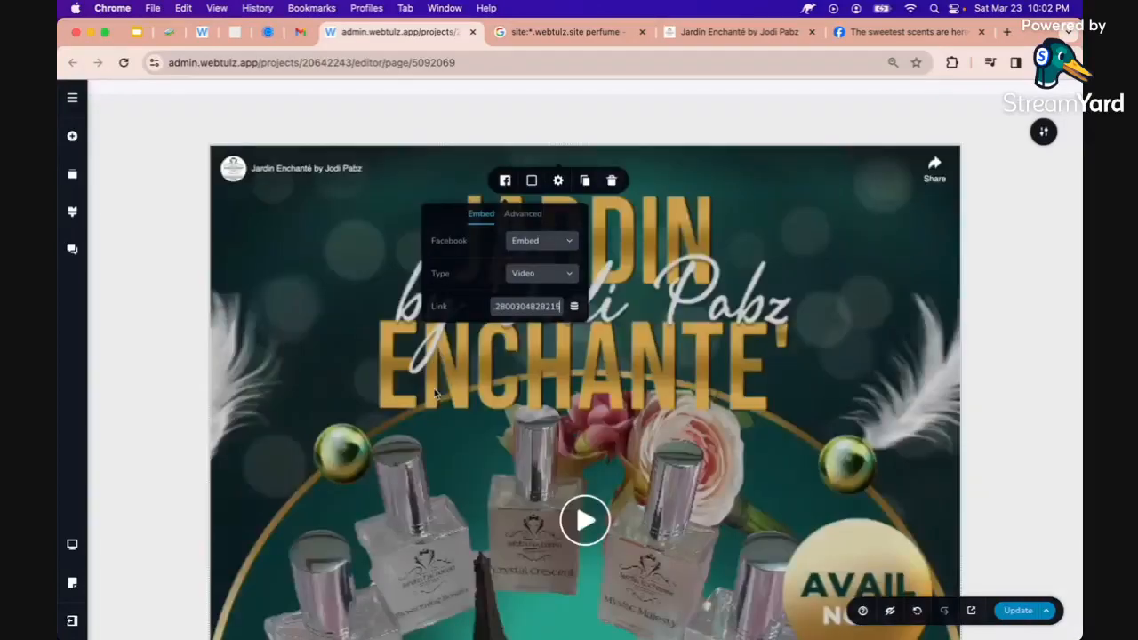
pyautogui.scroll(-5, 436, 392)
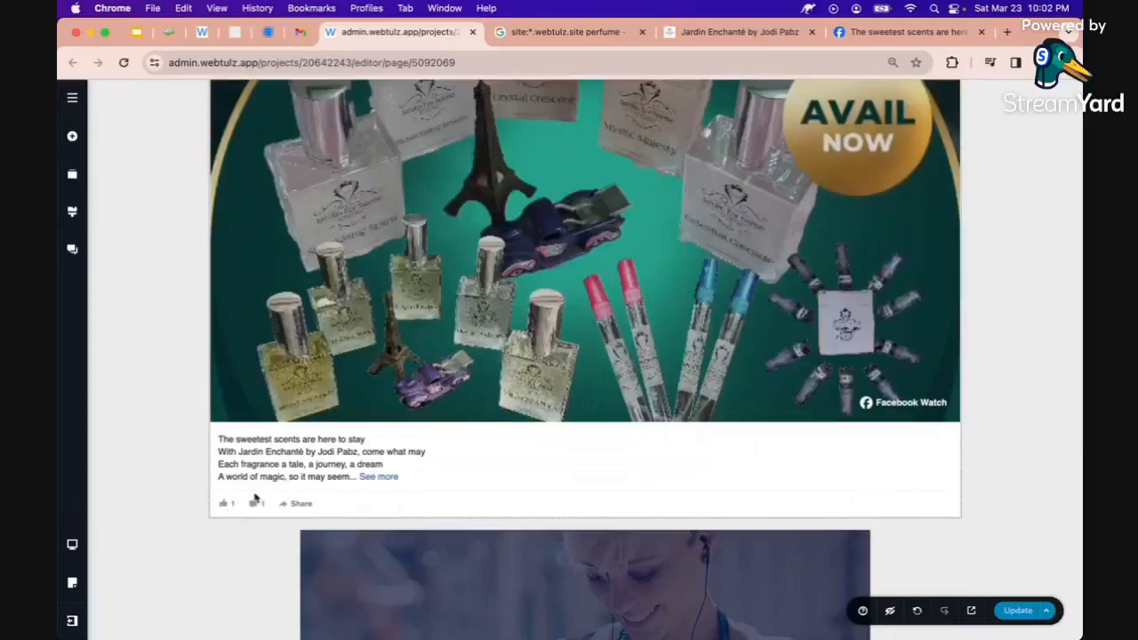
pyautogui.scroll(5, 322, 480)
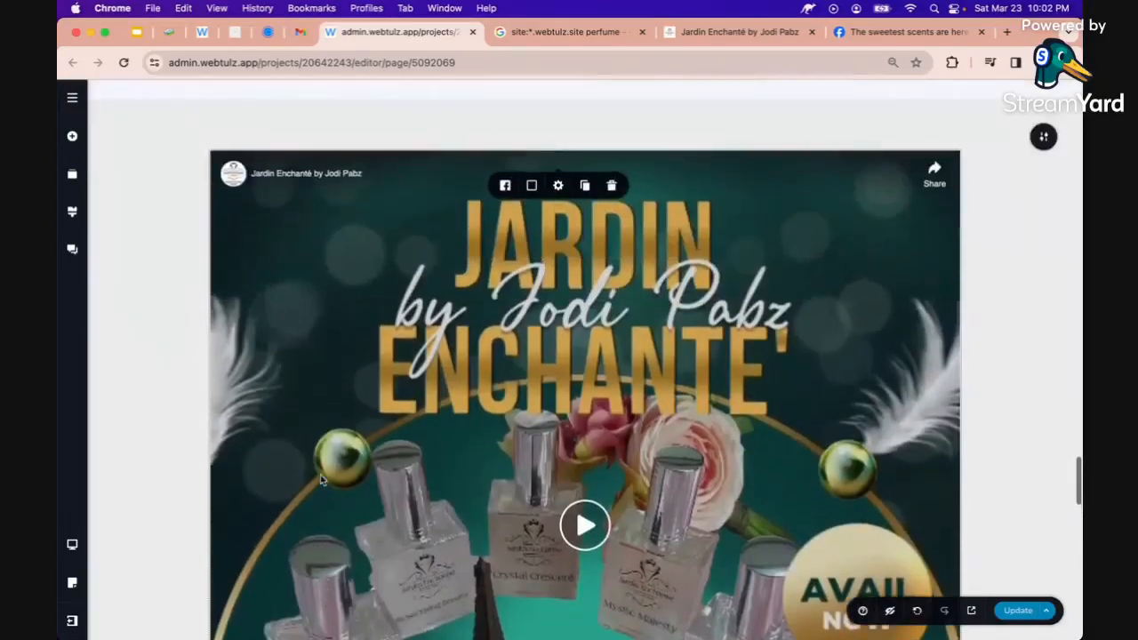
pyautogui.scroll(-5, 793, 307)
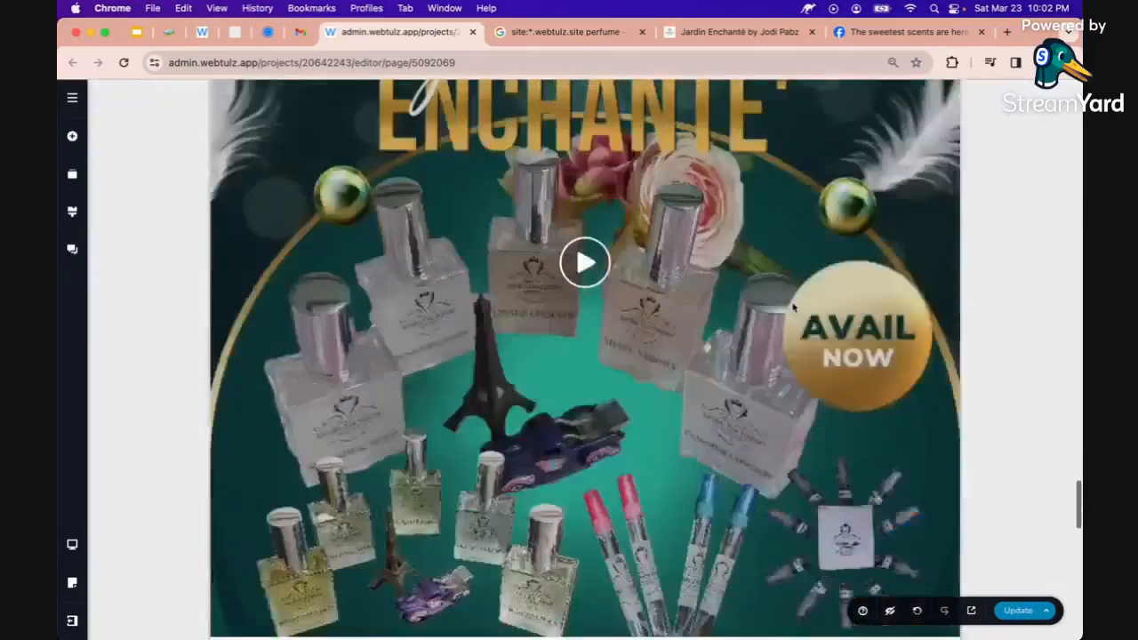
pyautogui.scroll(5, 786, 323)
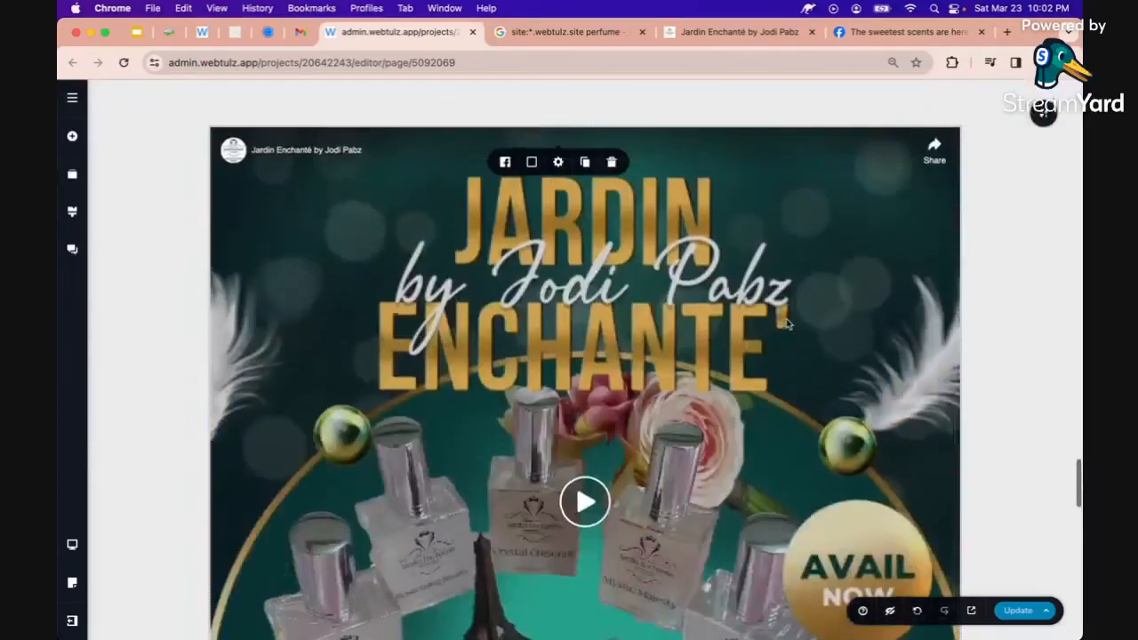
pyautogui.scroll(-4, 788, 323)
pyautogui.scroll(-5, 784, 321)
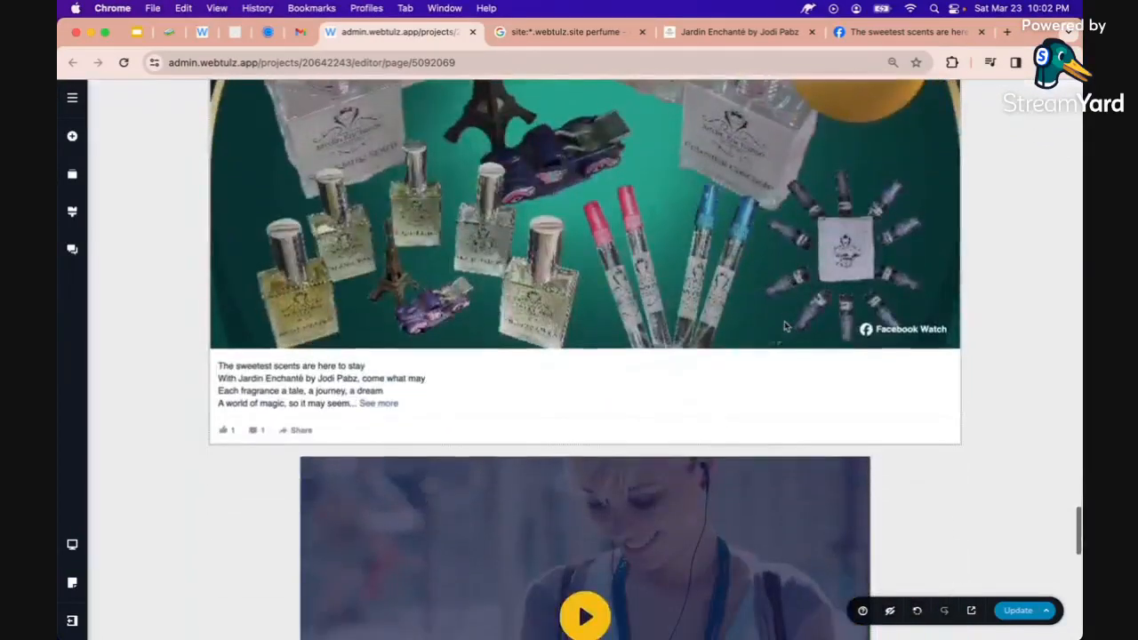
pyautogui.scroll(1, 679, 487)
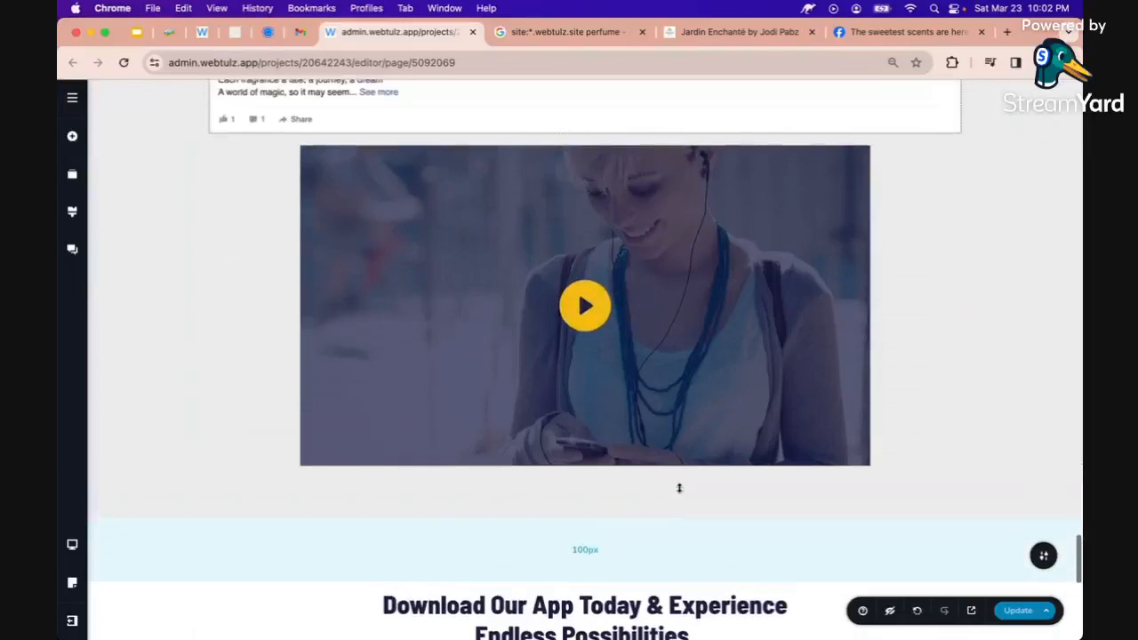
# Delete the stock video element and save the page changes with Update
pyautogui.click(802, 419)
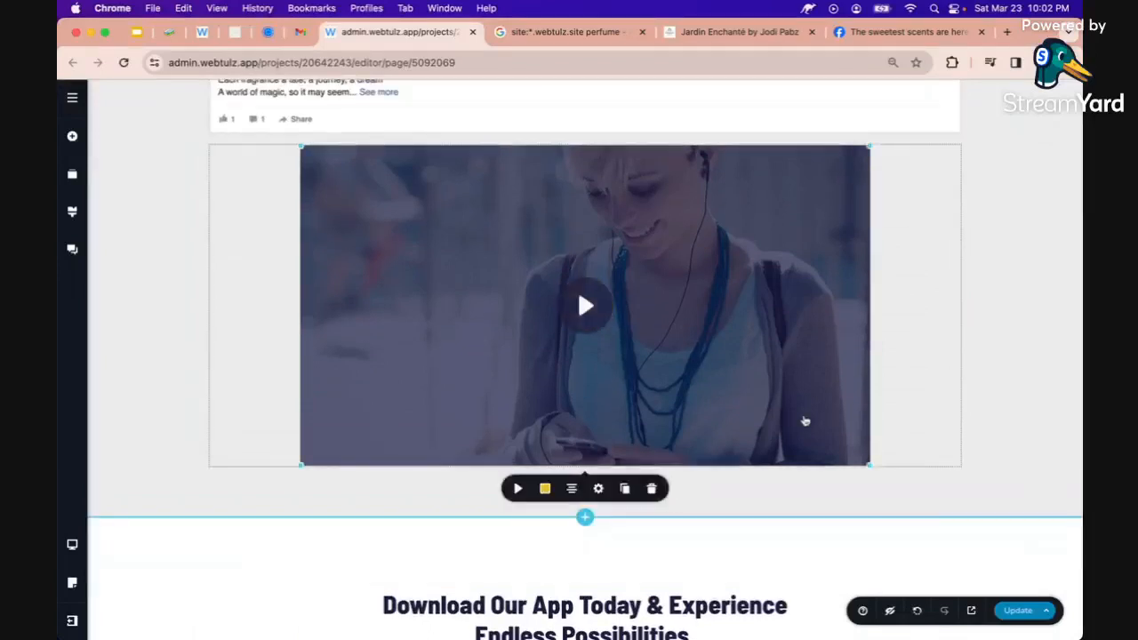
pyautogui.click(653, 489)
pyautogui.scroll(4, 633, 493)
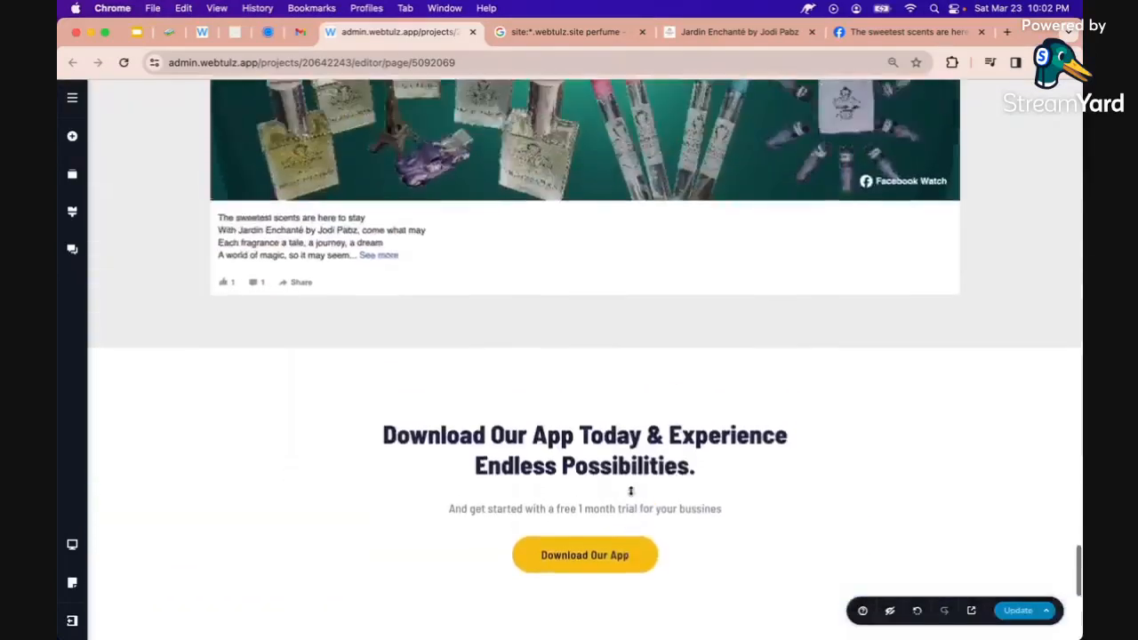
pyautogui.scroll(-5, 631, 493)
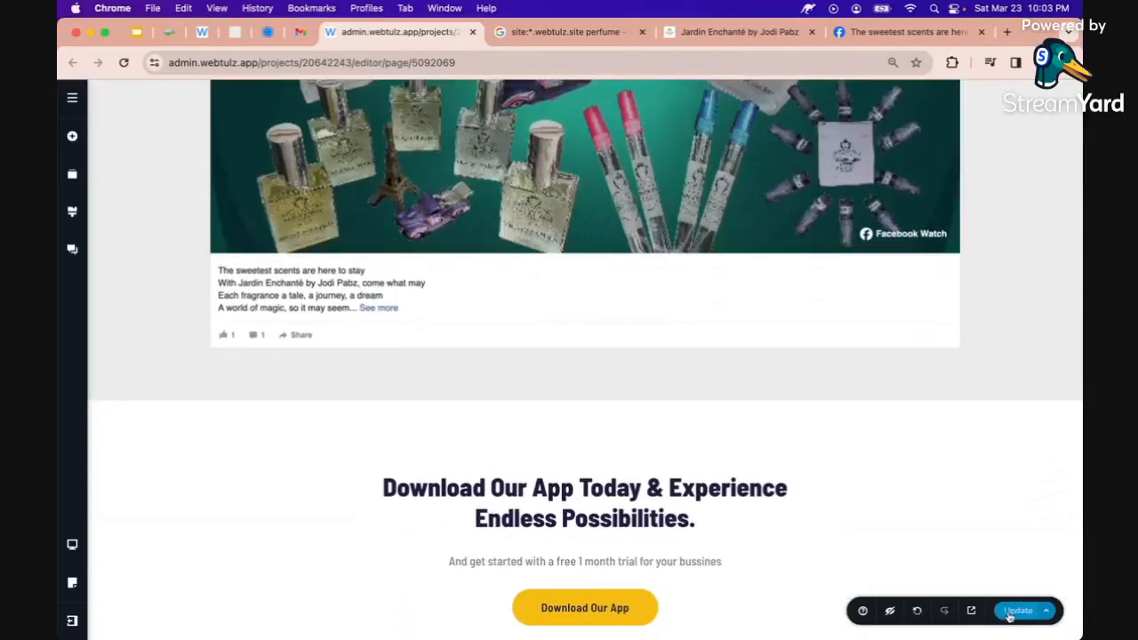
pyautogui.click(1015, 612)
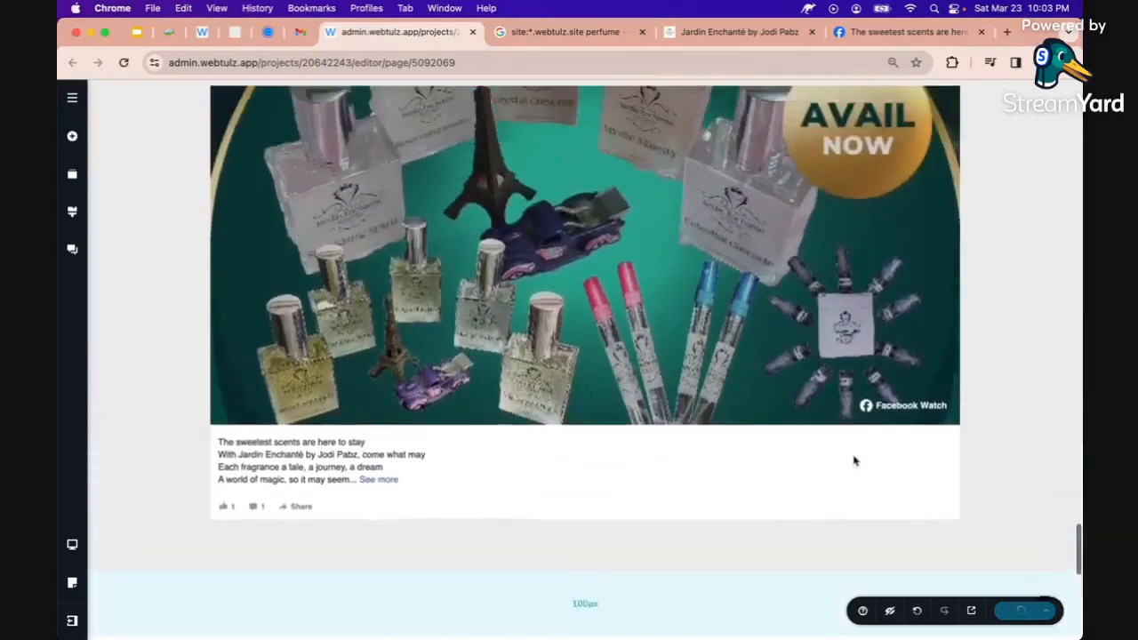
pyautogui.scroll(-12, 853, 458)
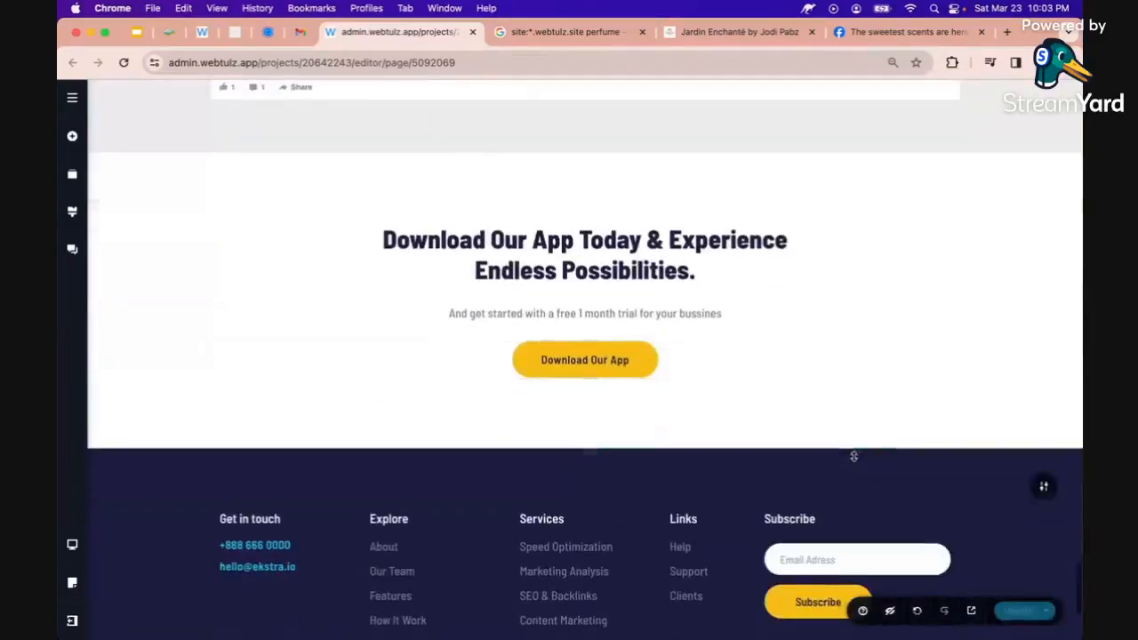
# Change the section heading to 'Contact Us' and the button label to 'Learn More'
pyautogui.tripleClick(609, 254)
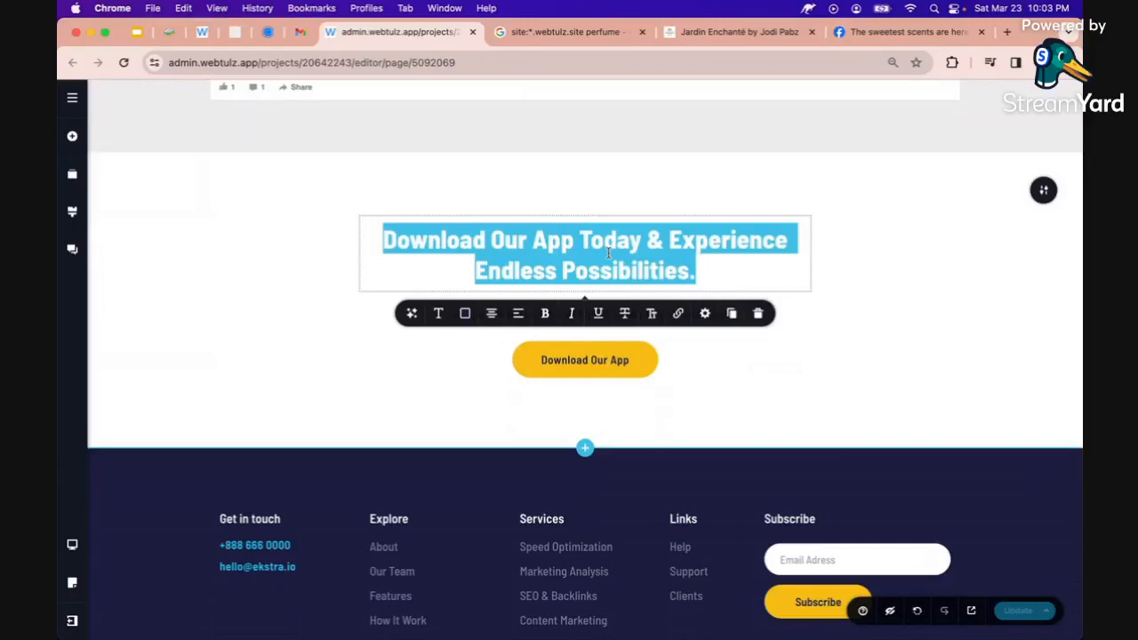
pyautogui.write('Get')
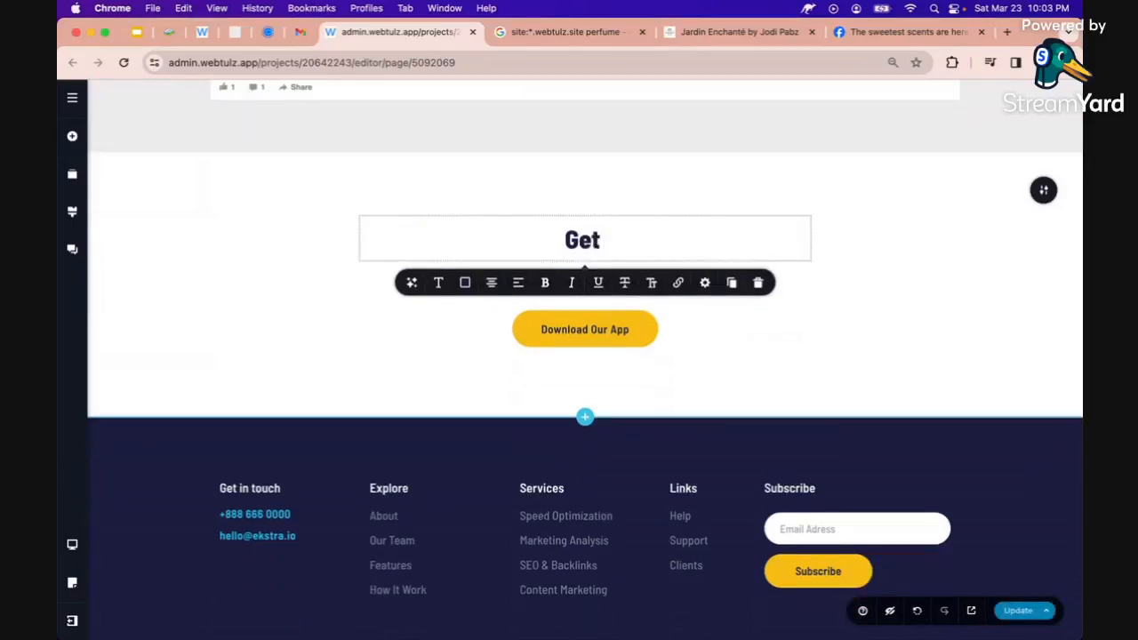
pyautogui.press('BackSpace')
pyautogui.press('BackSpace')
pyautogui.press('BackSpace')
pyautogui.press('BackSpace')
pyautogui.write('Get I')
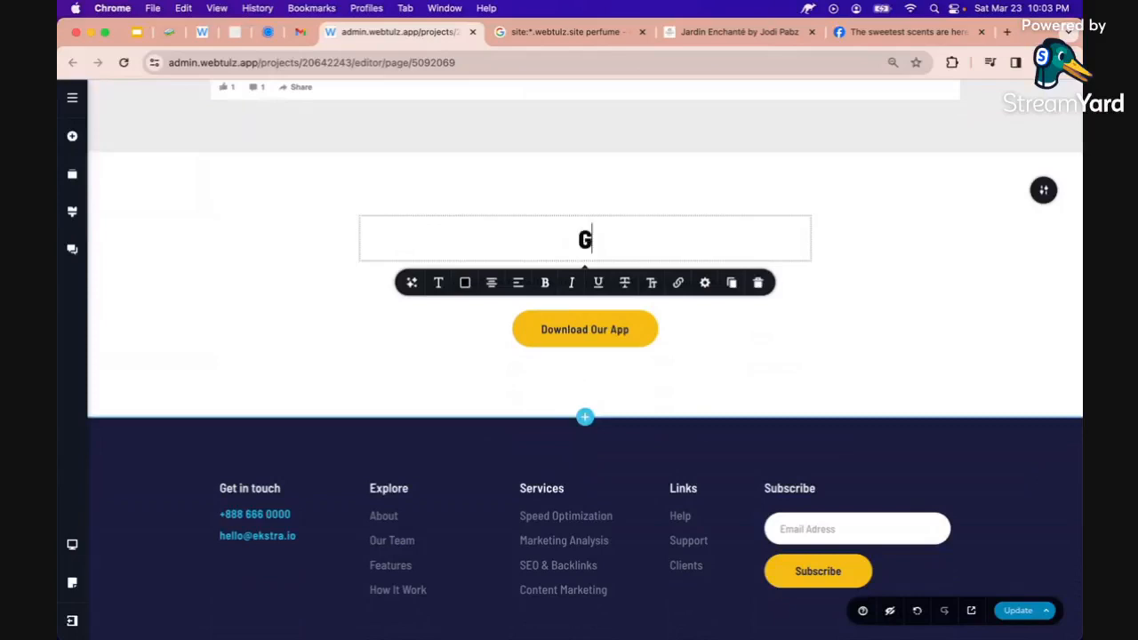
pyautogui.press('BackSpace')
pyautogui.press('BackSpace')
pyautogui.press('BackSpace')
pyautogui.press('BackSpace')
pyautogui.press('BackSpace')
pyautogui.write('Contact Us')
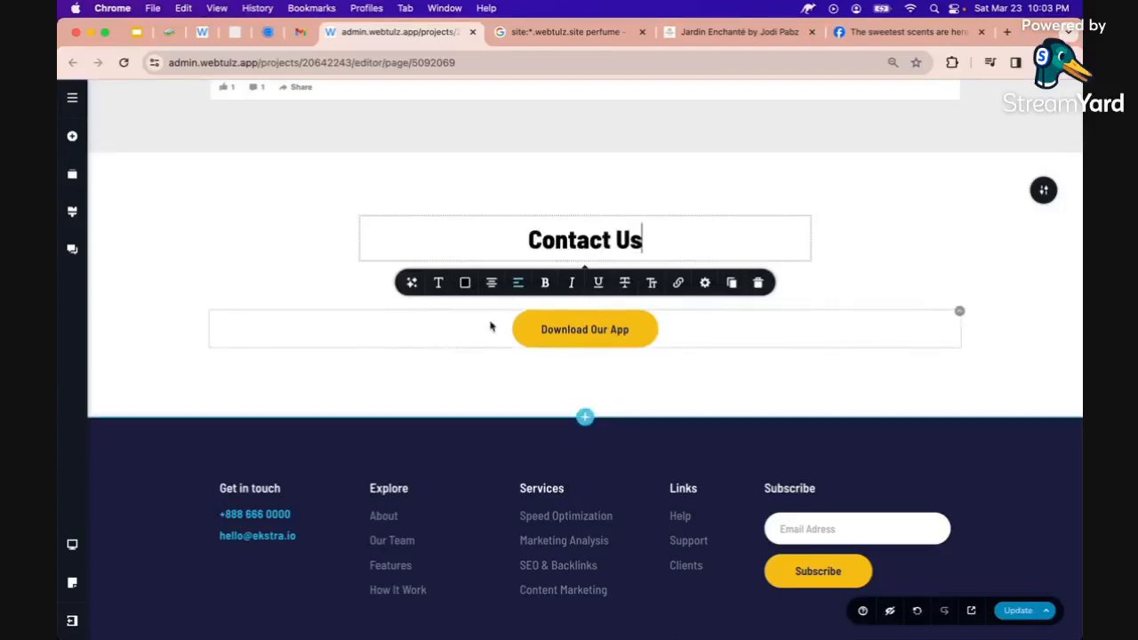
pyautogui.tripleClick(570, 325)
pyautogui.write('Learn More')
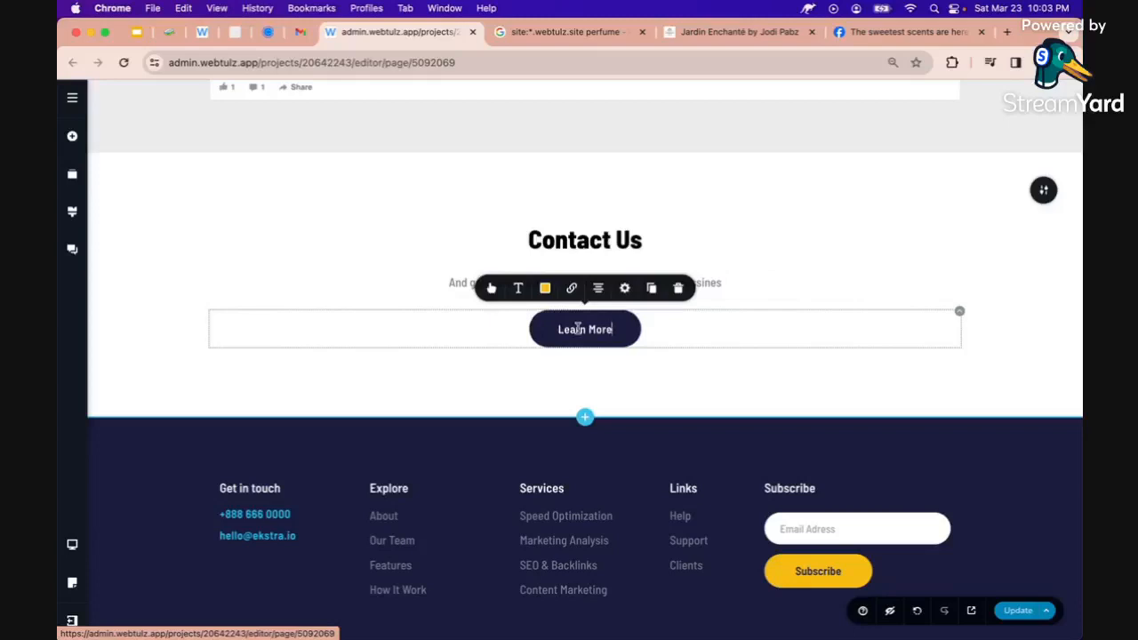
# Select the free-trial paragraph and start an AI rewrite prompt, typing 'pro'
pyautogui.tripleClick(472, 282)
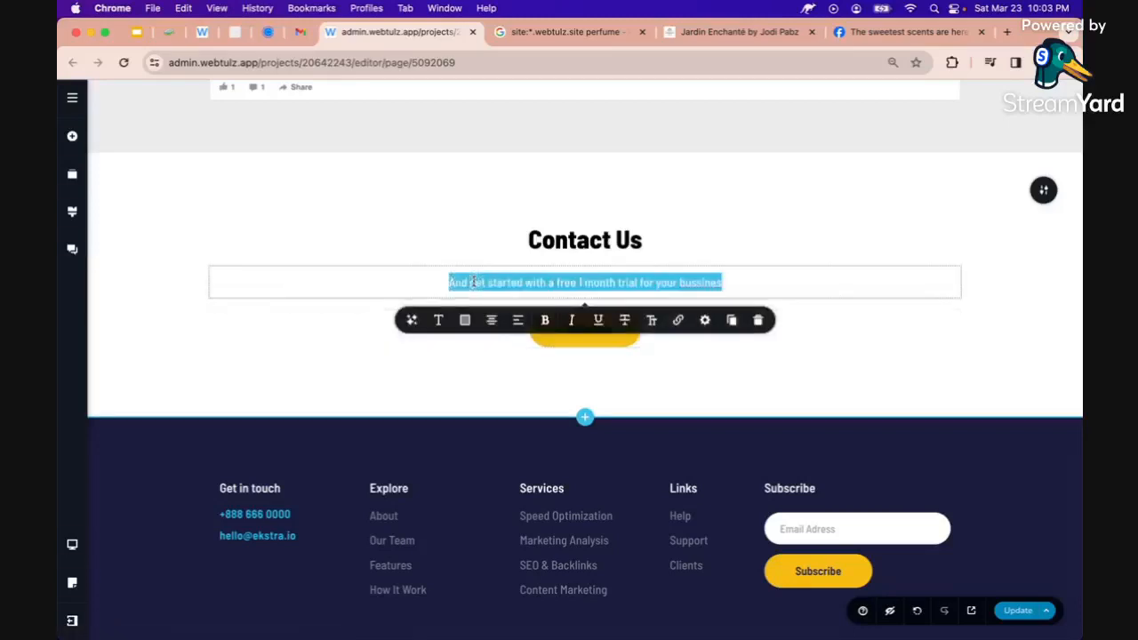
pyautogui.click(412, 320)
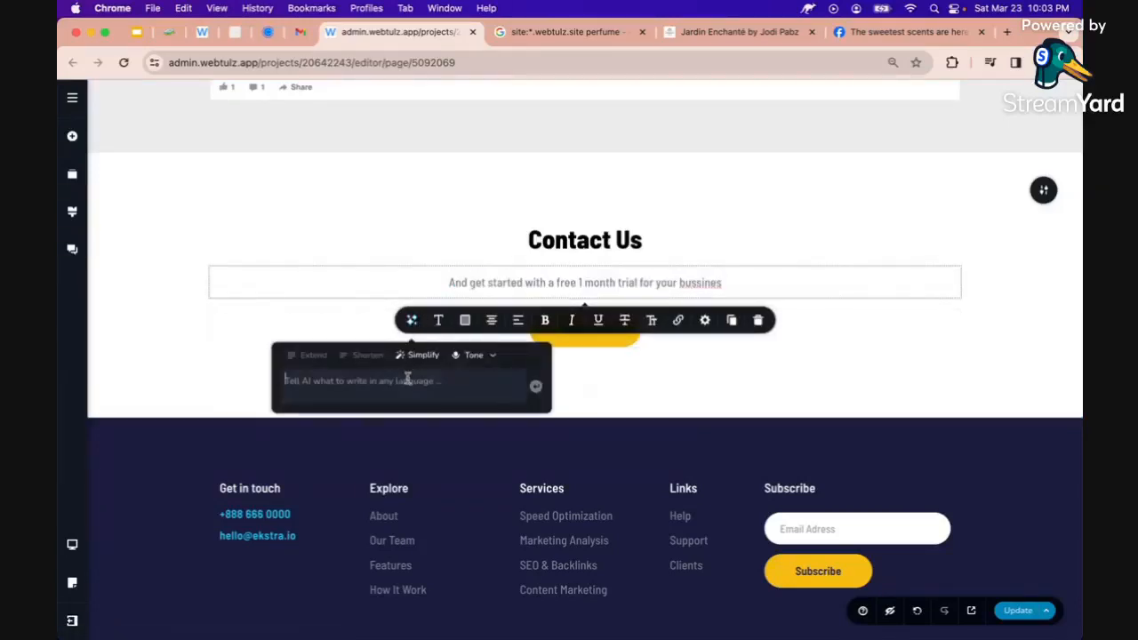
pyautogui.write('promoti')
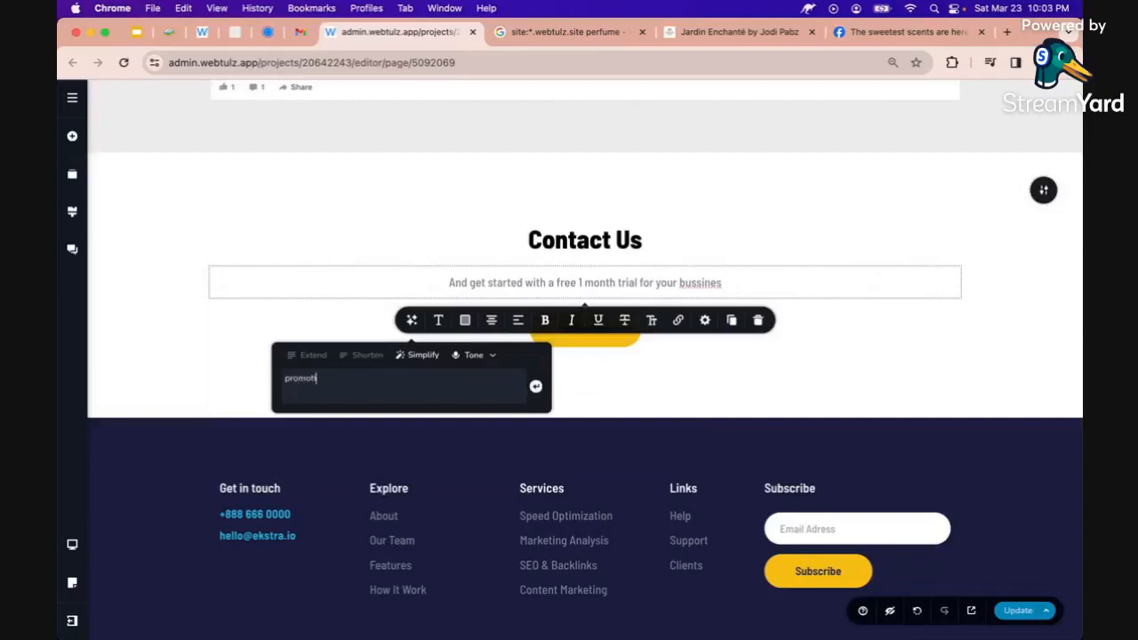
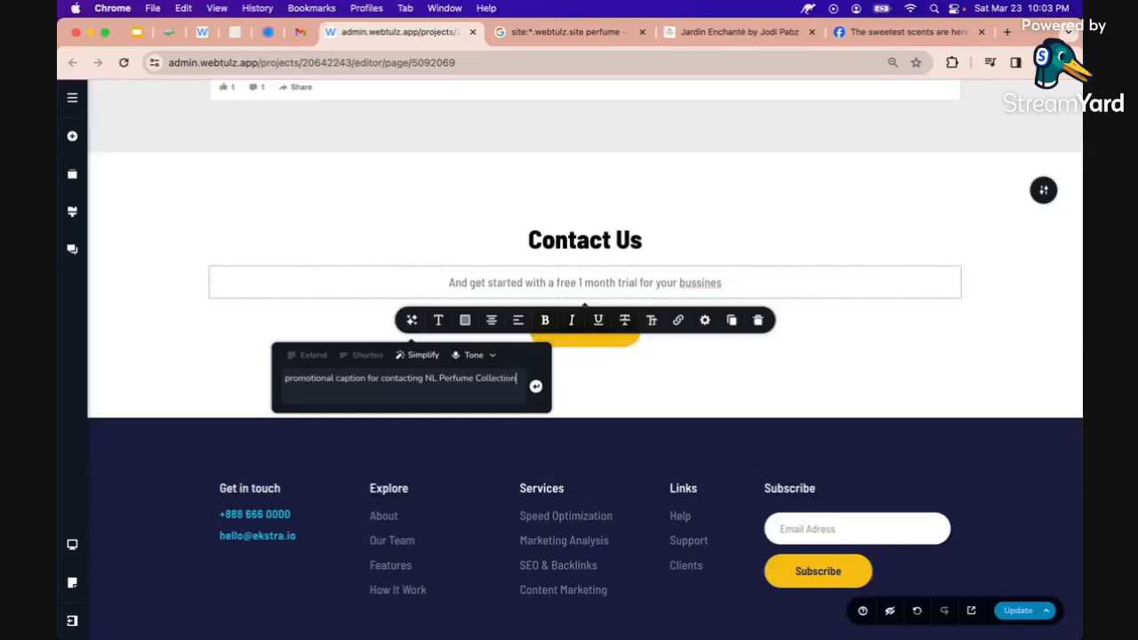
# Generate the caption 'Discover your signature scent with NL Perfume Collection…' and delete its leading quotation mark
pyautogui.press('Return')
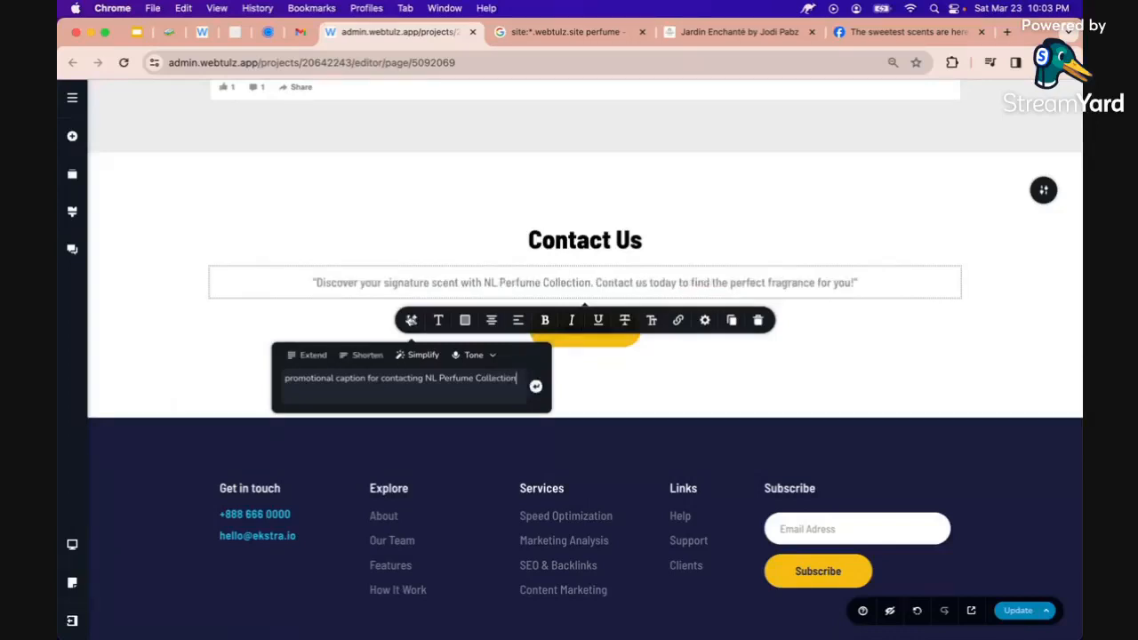
pyautogui.click(361, 283)
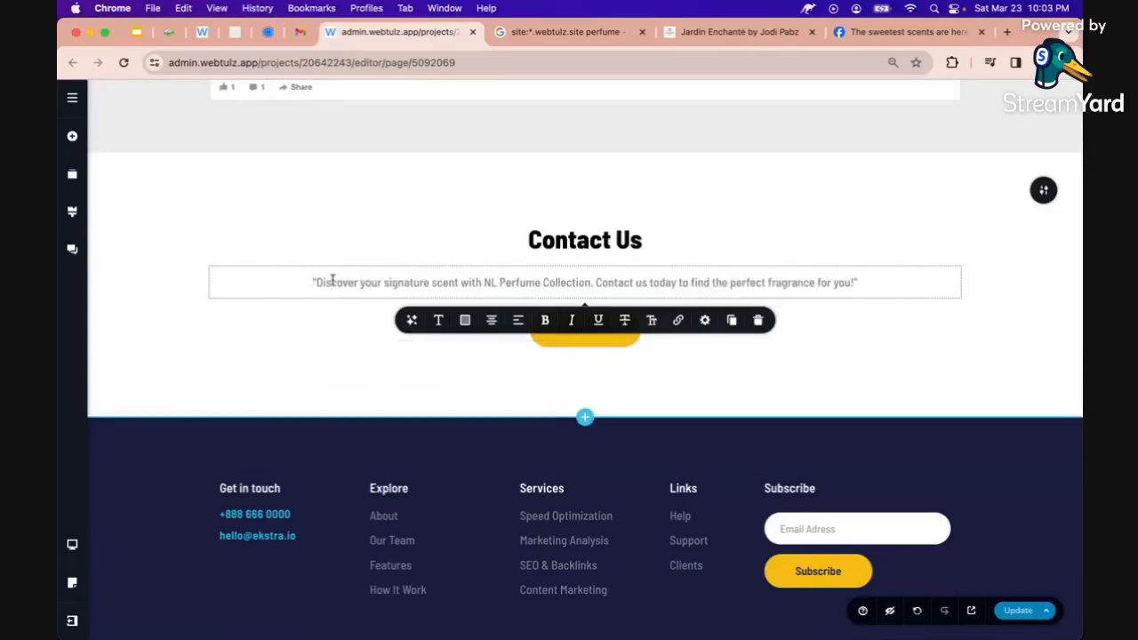
pyautogui.press('BackSpace')
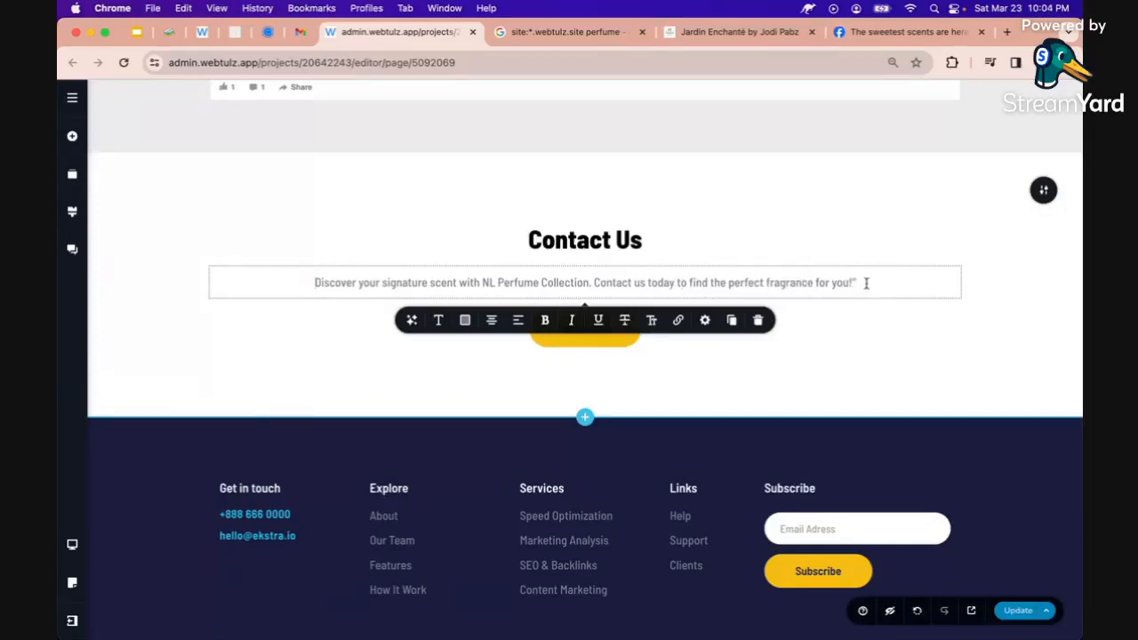
pyautogui.click(930, 334)
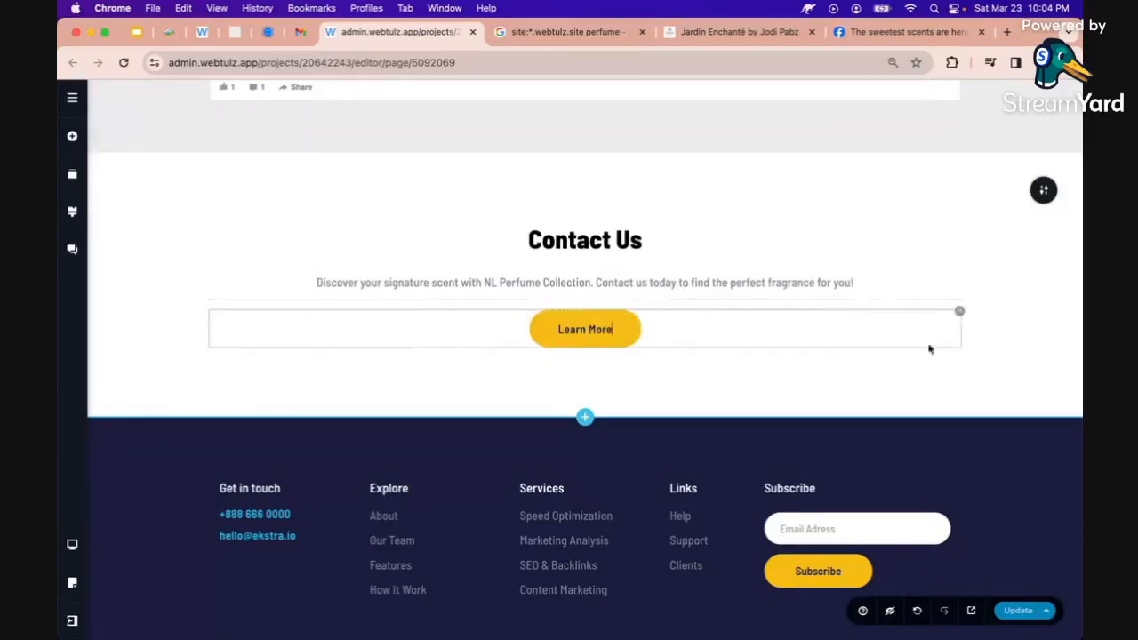
# Save the page, then delete the Explore and Links footer columns
pyautogui.click(1018, 610)
pyautogui.scroll(-3, 800, 471)
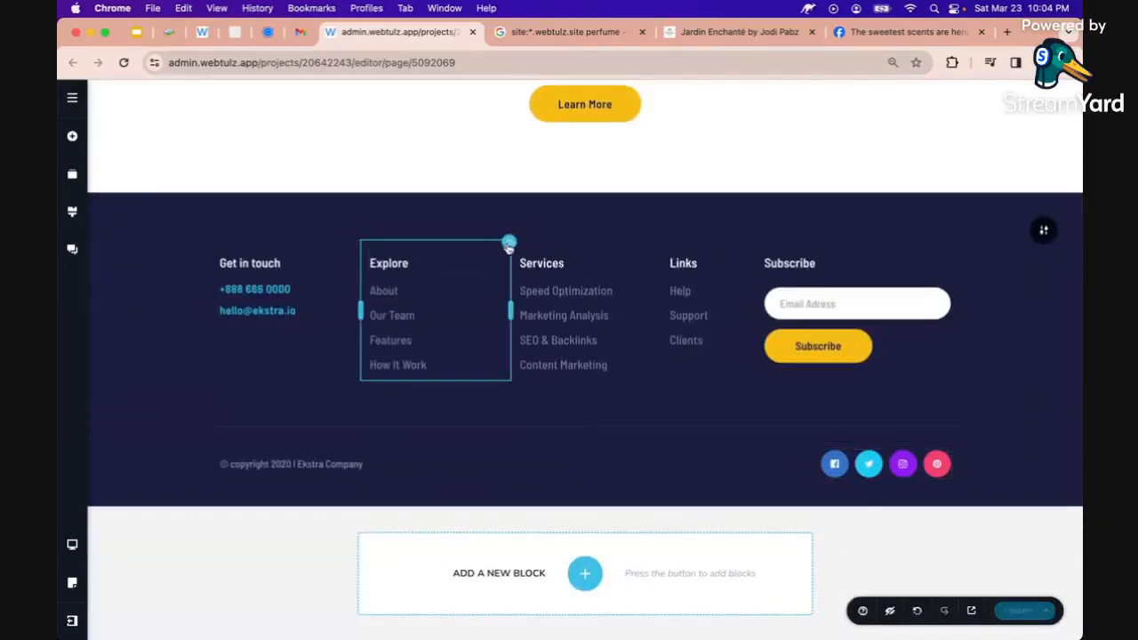
pyautogui.click(508, 246)
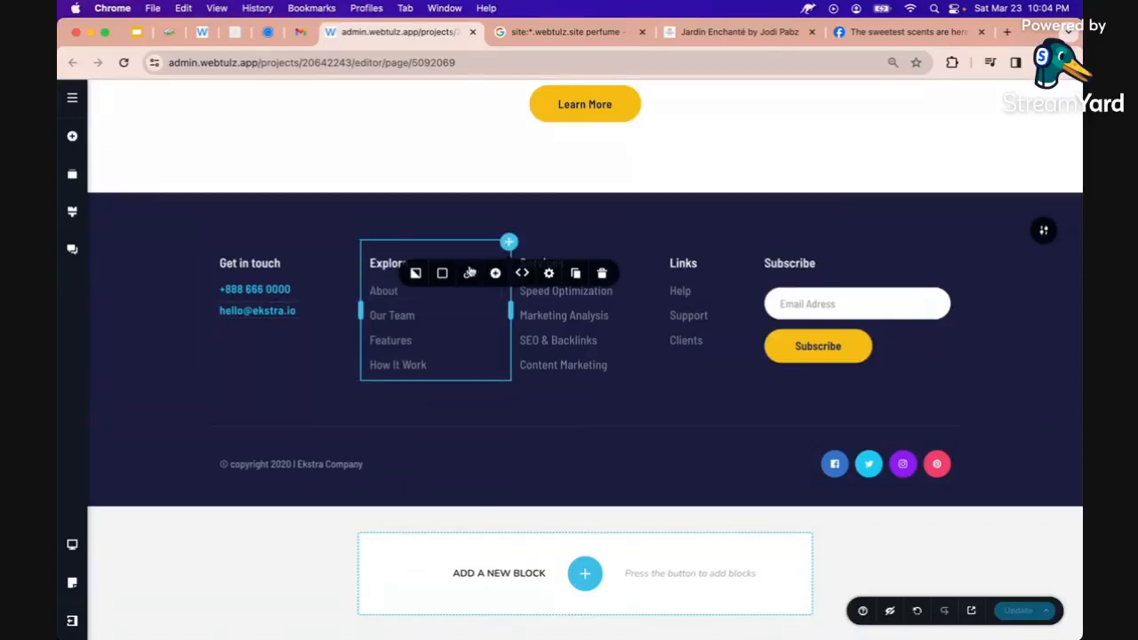
pyautogui.click(603, 274)
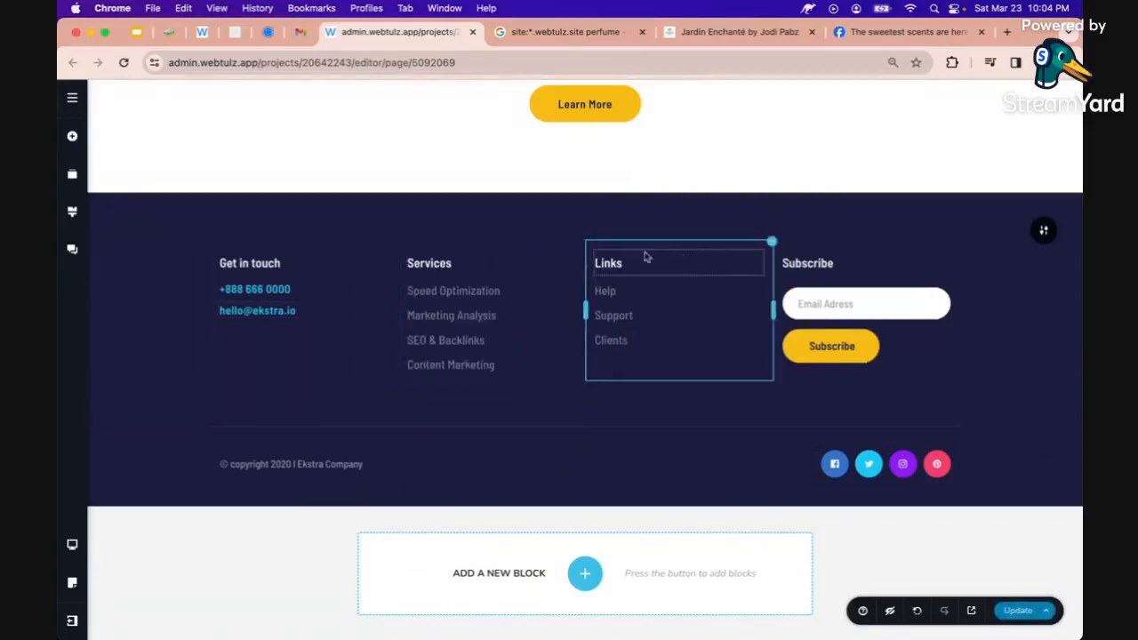
pyautogui.moveTo(769, 245)
pyautogui.click(864, 272)
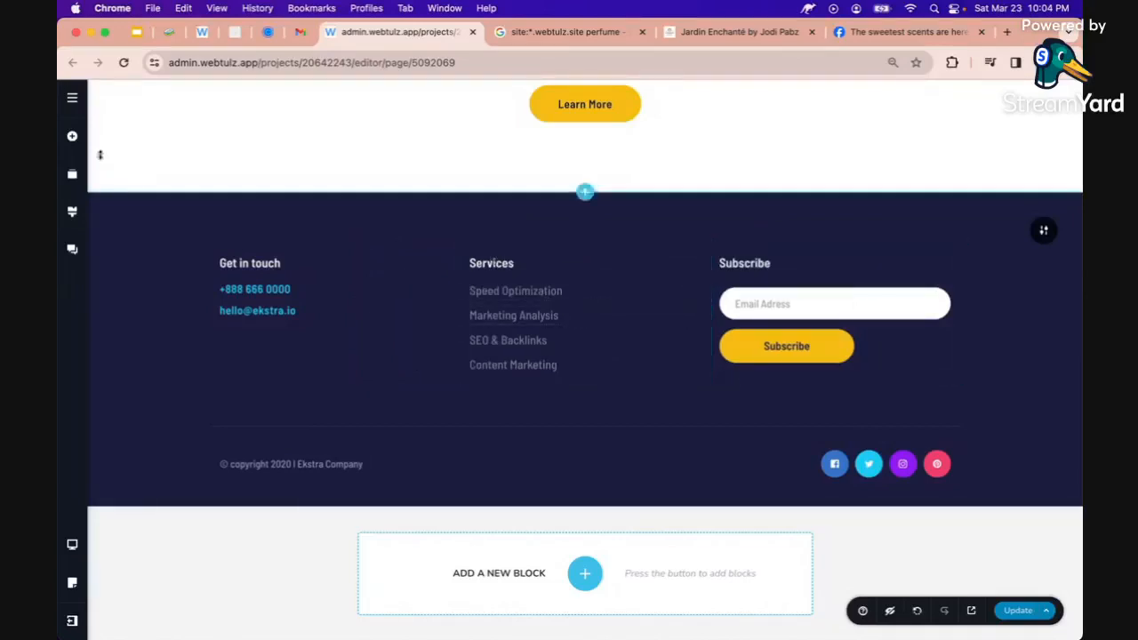
# Search the Add Elements list for 'map'
pyautogui.click(75, 136)
pyautogui.click(147, 150)
pyautogui.write('map')
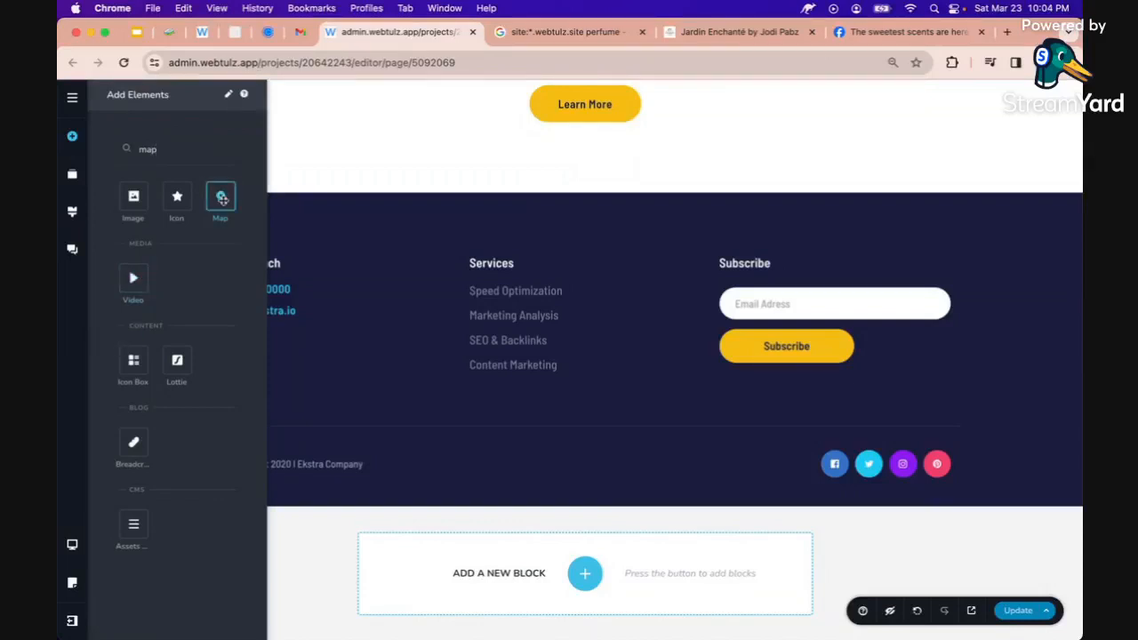
# Place a Map element in the footer above Services and make it shorter
pyautogui.moveTo(222, 198); pyautogui.dragTo(501, 264)
pyautogui.scroll(-2, 534, 363)
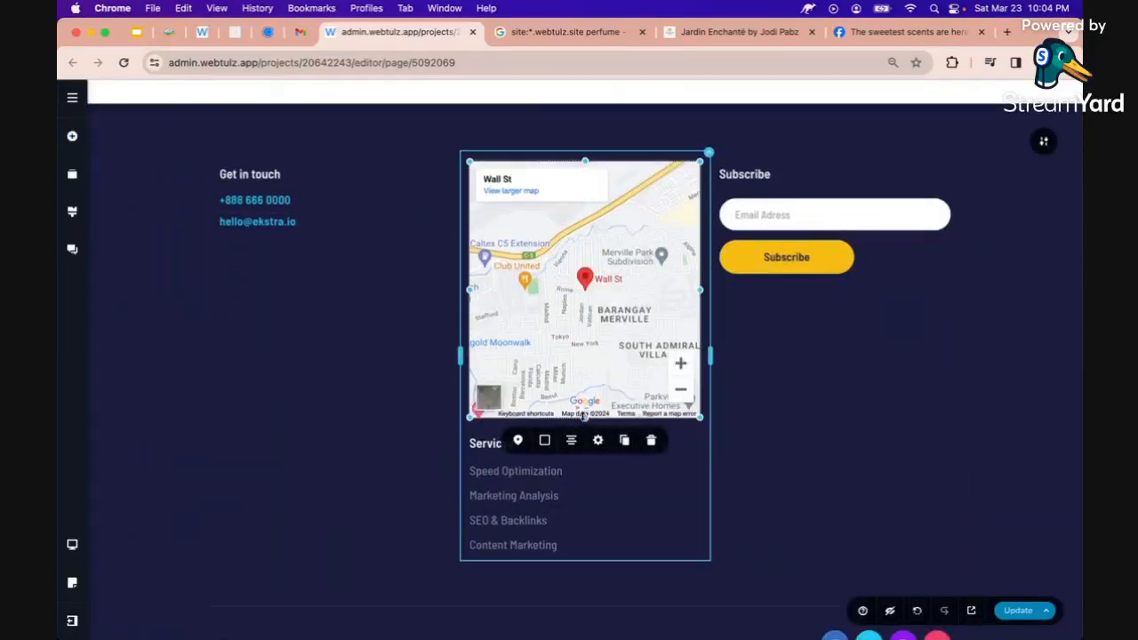
pyautogui.moveTo(584, 416); pyautogui.dragTo(585, 288)
pyautogui.click(472, 322)
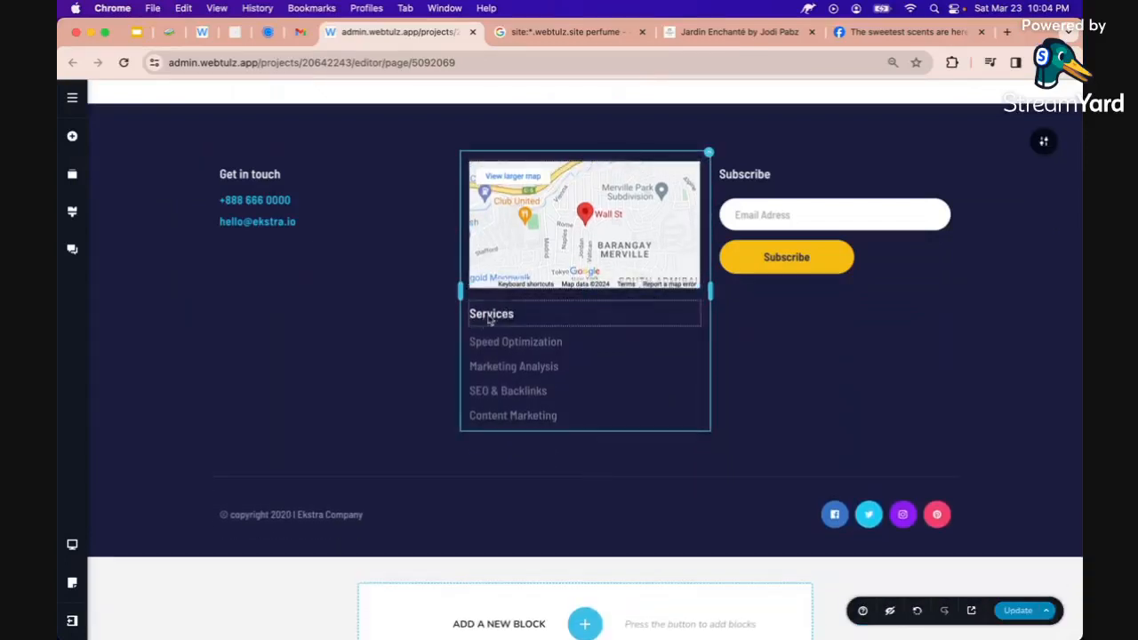
# Delete the Services heading and its Speed Optimization, Marketing Analysis, SEO & Backlinks, Content Marketing links
pyautogui.click(489, 317)
pyautogui.click(760, 278)
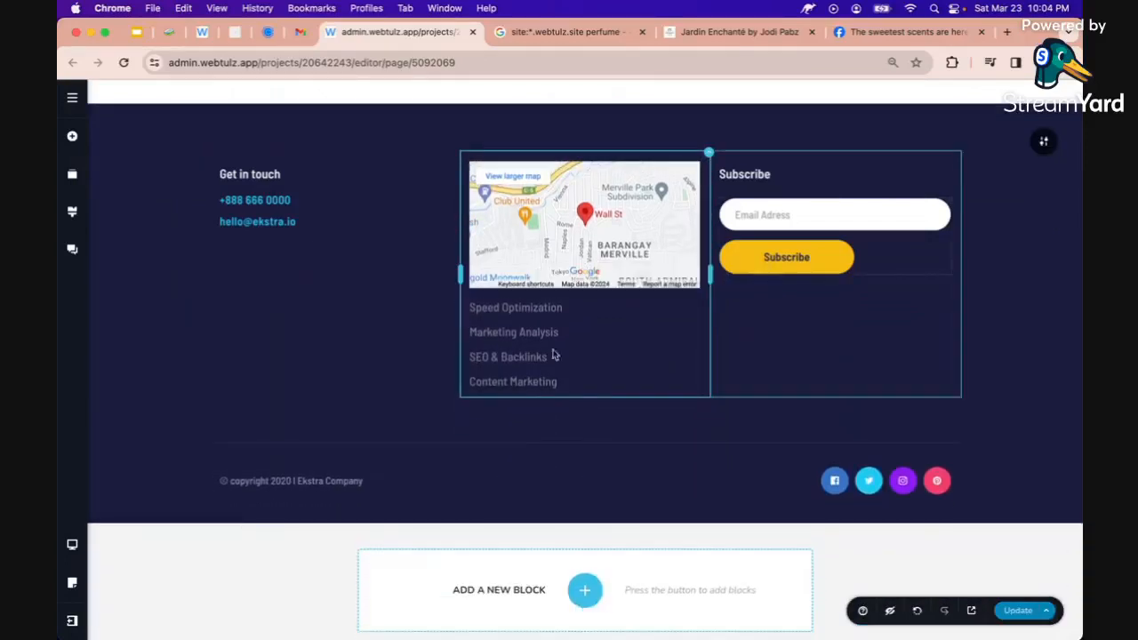
pyautogui.click(530, 308)
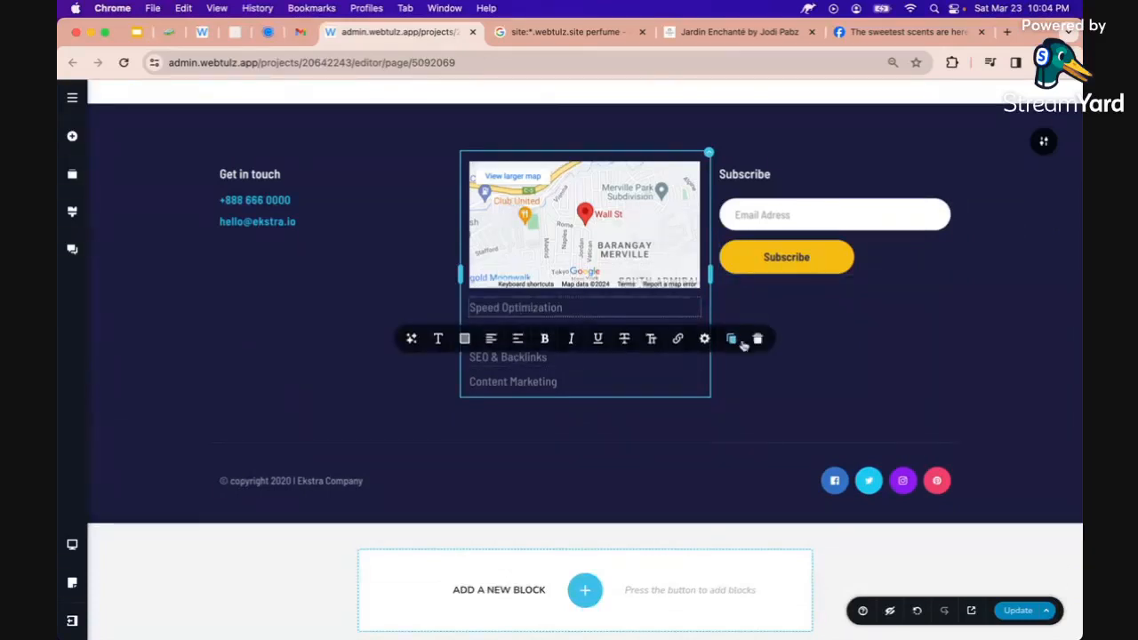
pyautogui.click(757, 339)
pyautogui.click(521, 317)
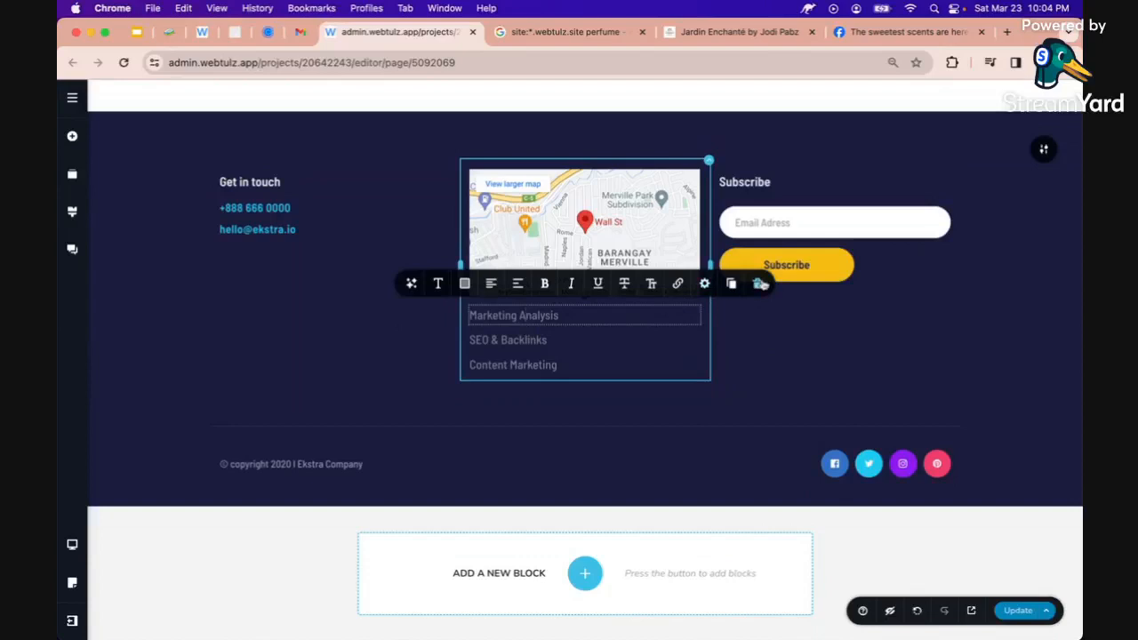
pyautogui.click(760, 285)
pyautogui.click(544, 336)
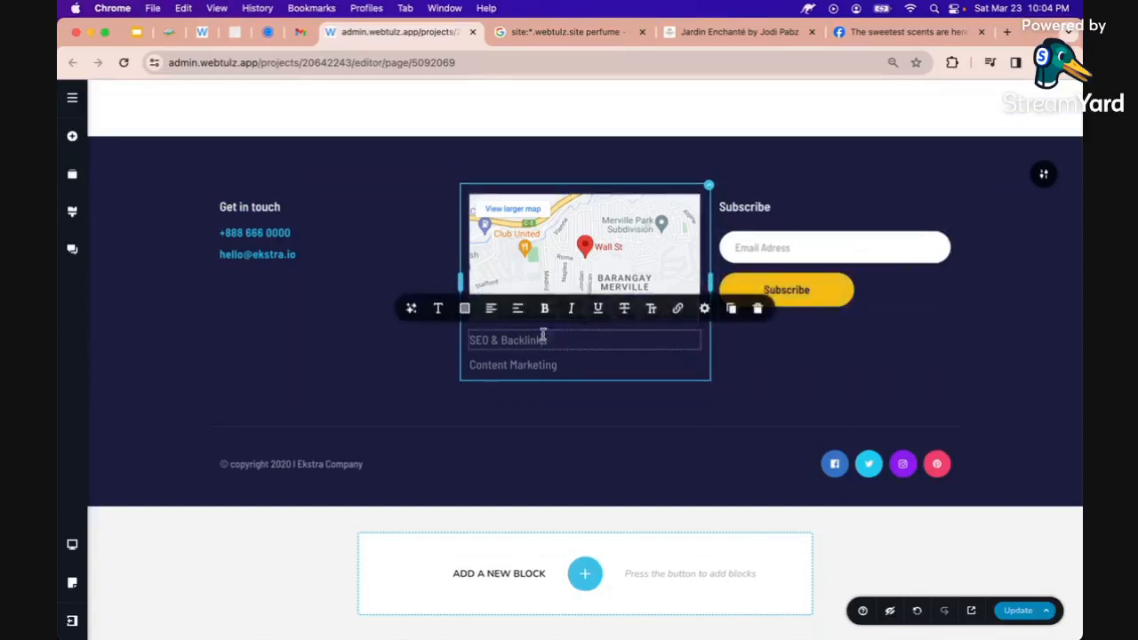
pyautogui.click(757, 309)
pyautogui.click(534, 364)
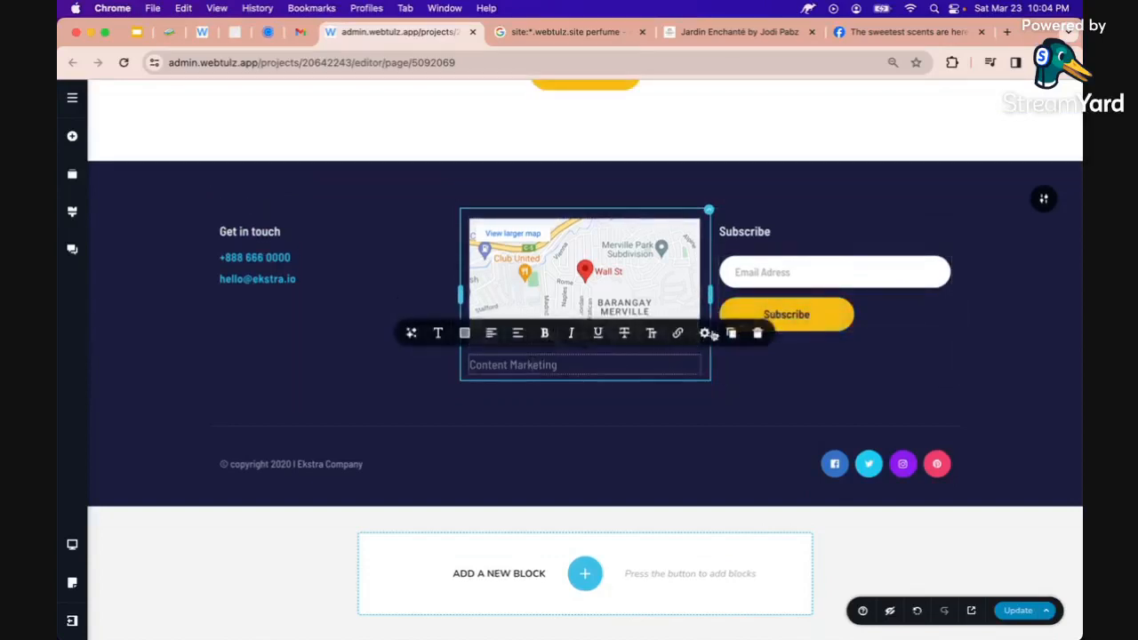
pyautogui.click(757, 333)
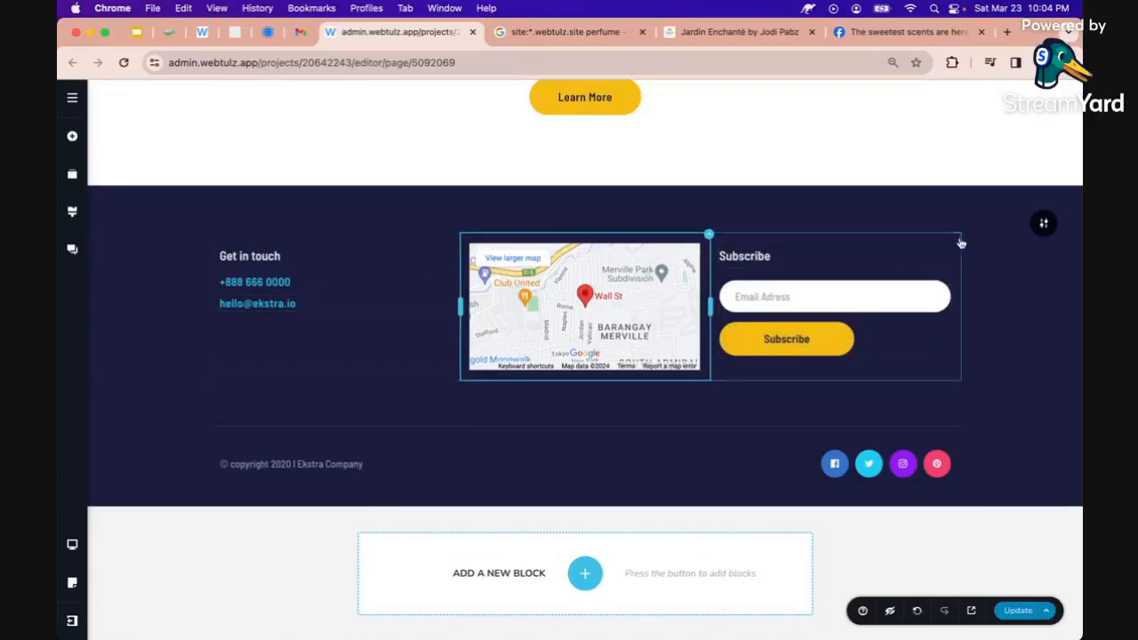
# Move Subscribe left of the map, widen the map column, set its address to Diliman Quezon City, and save
pyautogui.moveTo(960, 238); pyautogui.dragTo(334, 305)
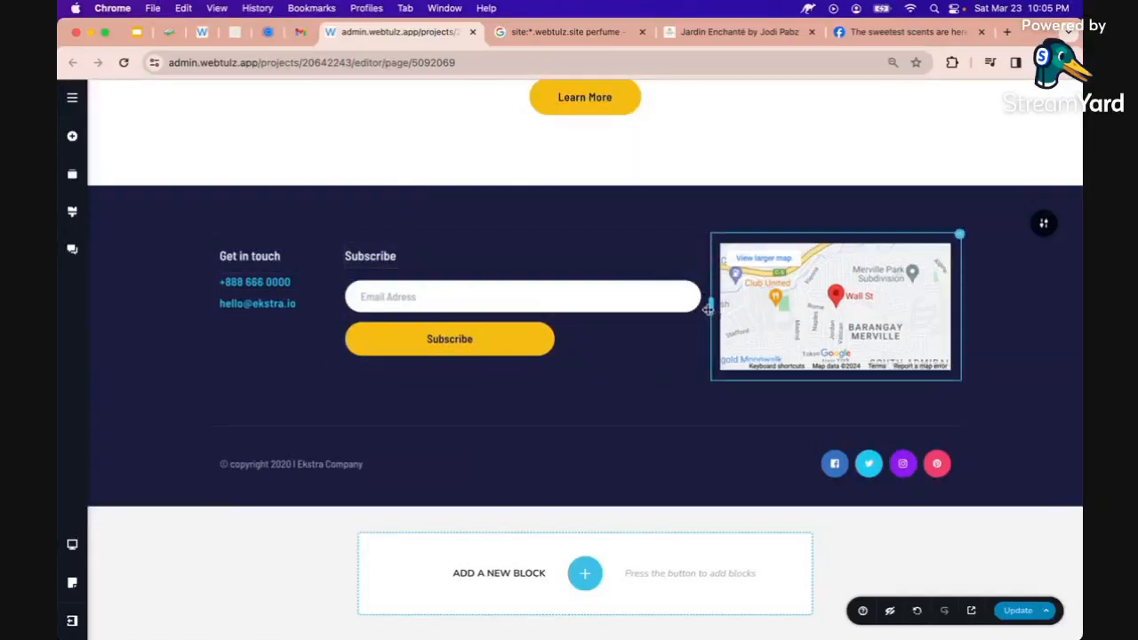
pyautogui.moveTo(709, 309); pyautogui.dragTo(705, 309)
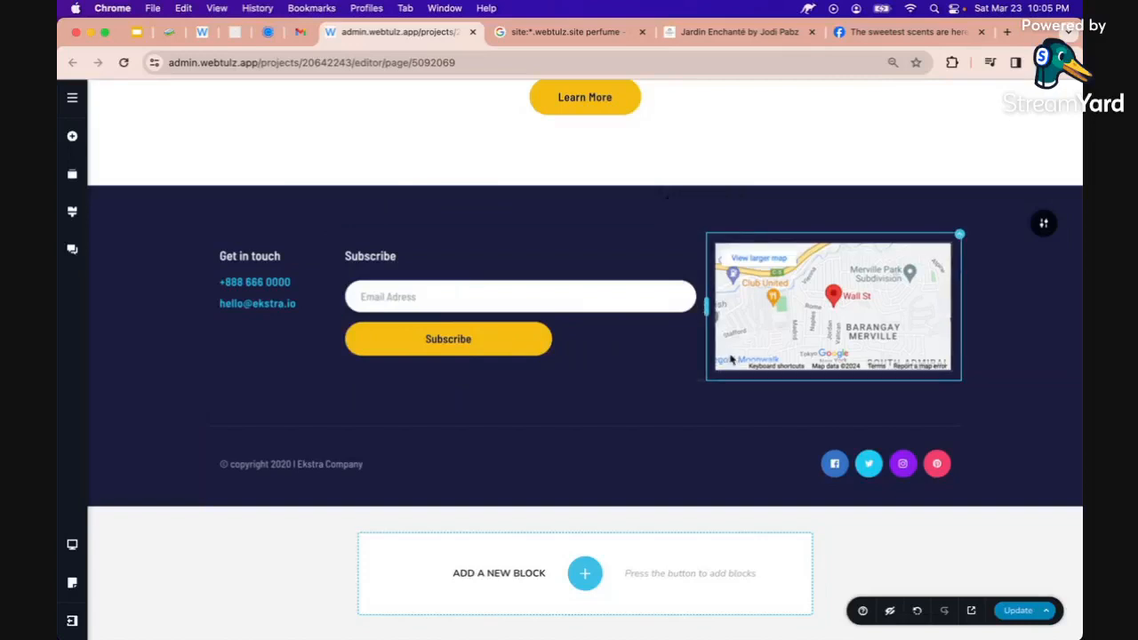
pyautogui.click(779, 348)
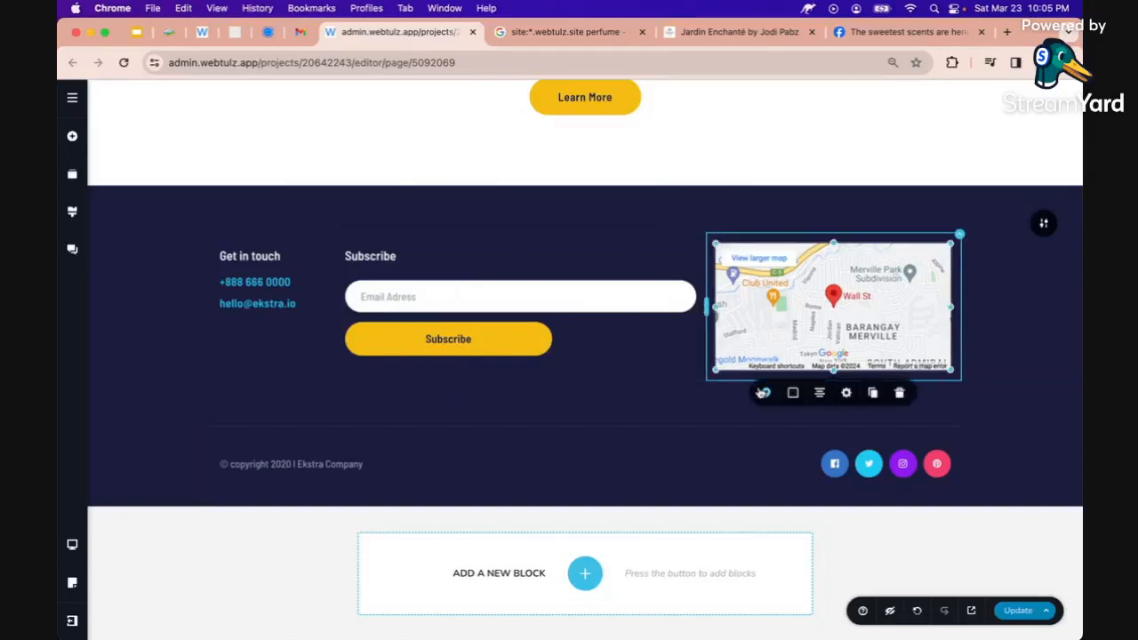
pyautogui.click(766, 392)
pyautogui.tripleClick(779, 455)
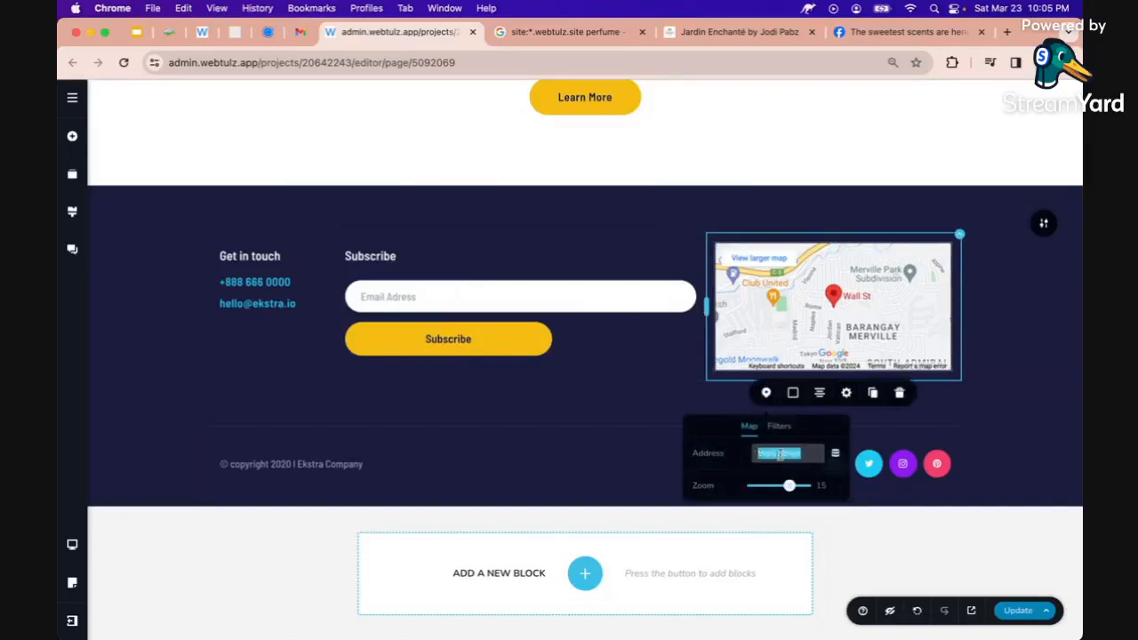
pyautogui.write('M')
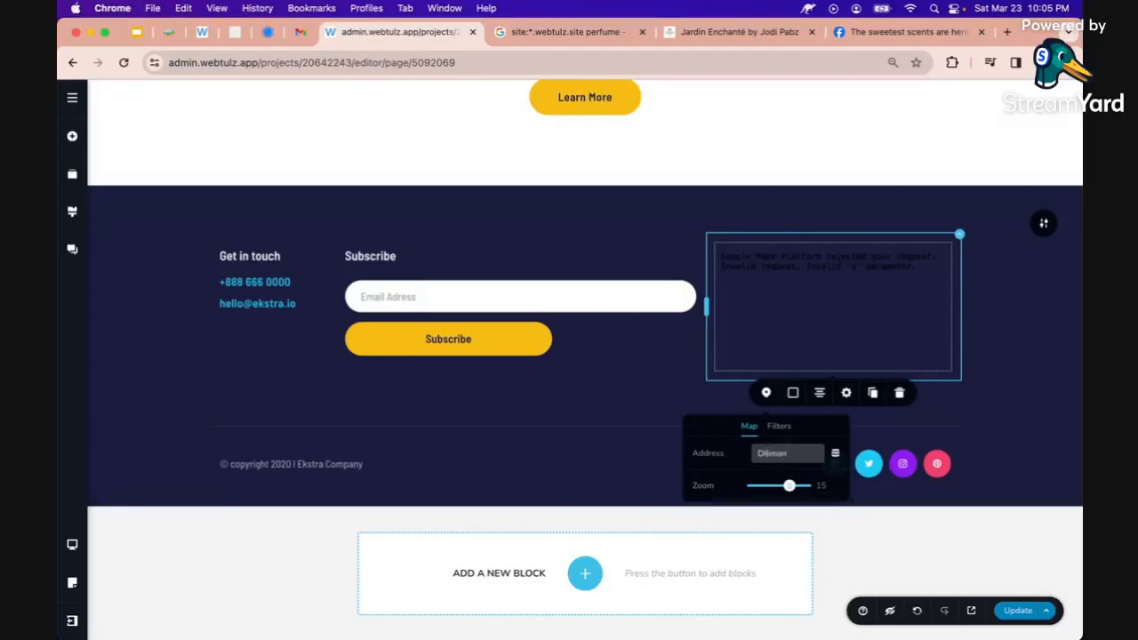
pyautogui.write('iliman Quezon City')
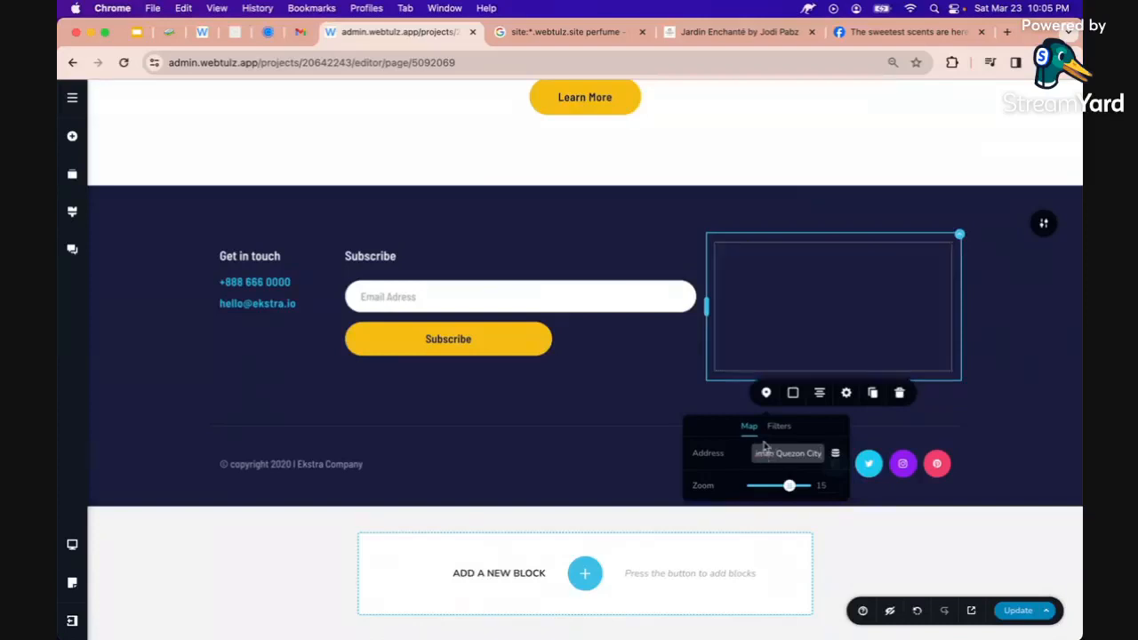
pyautogui.click(993, 353)
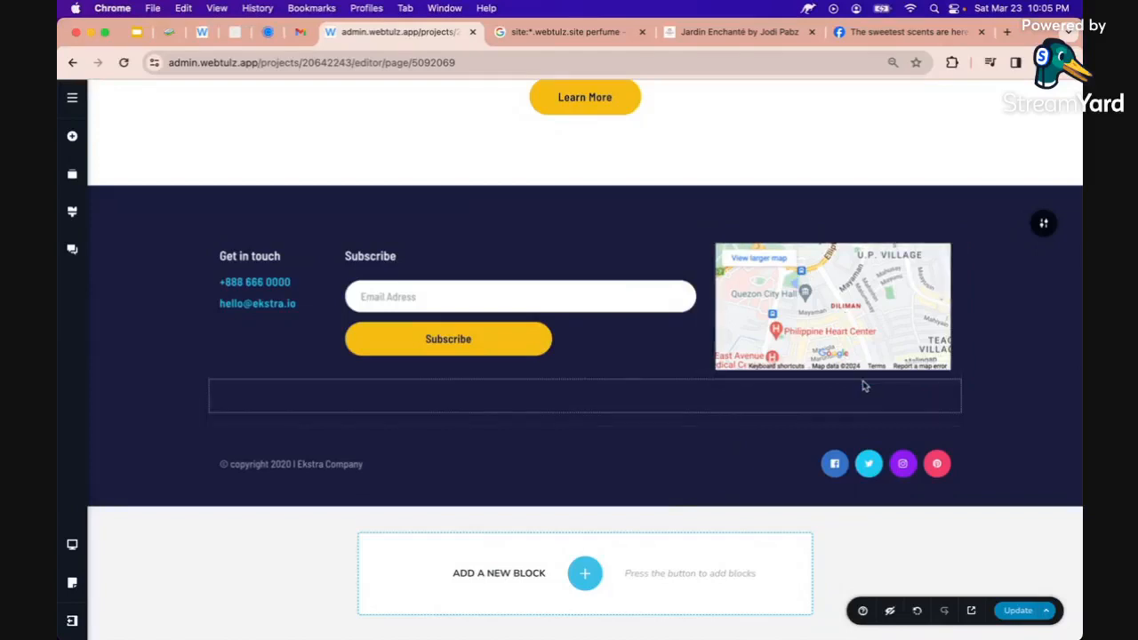
pyautogui.click(1021, 613)
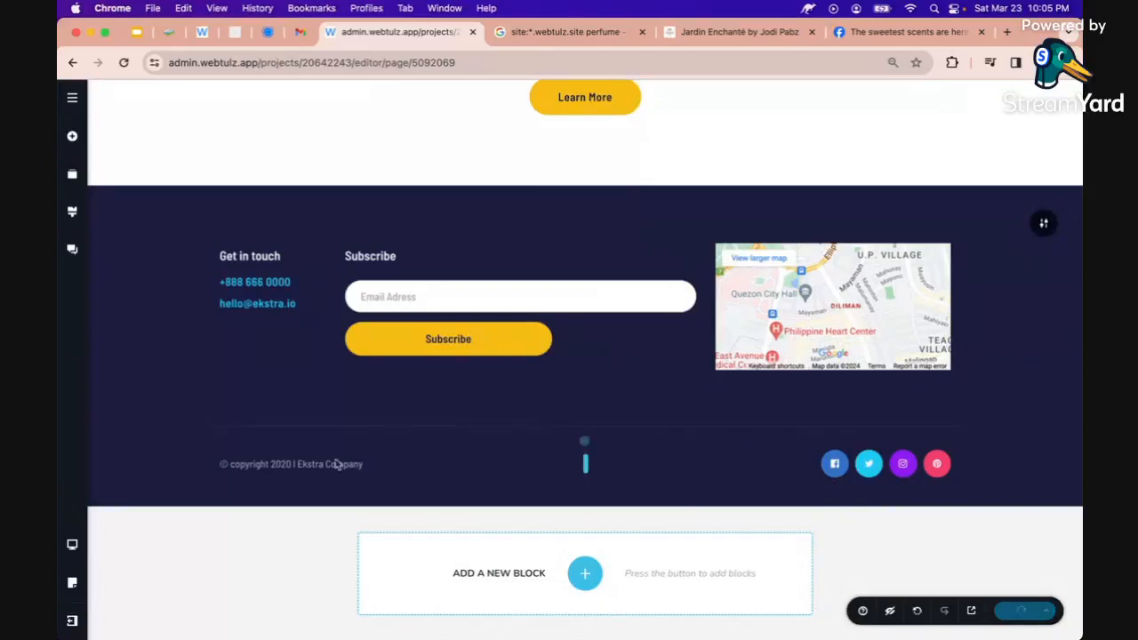
# Change the copyright year from 2020 to 2024 and replace Ekstra Company with 'NL'
pyautogui.doubleClick(308, 469)
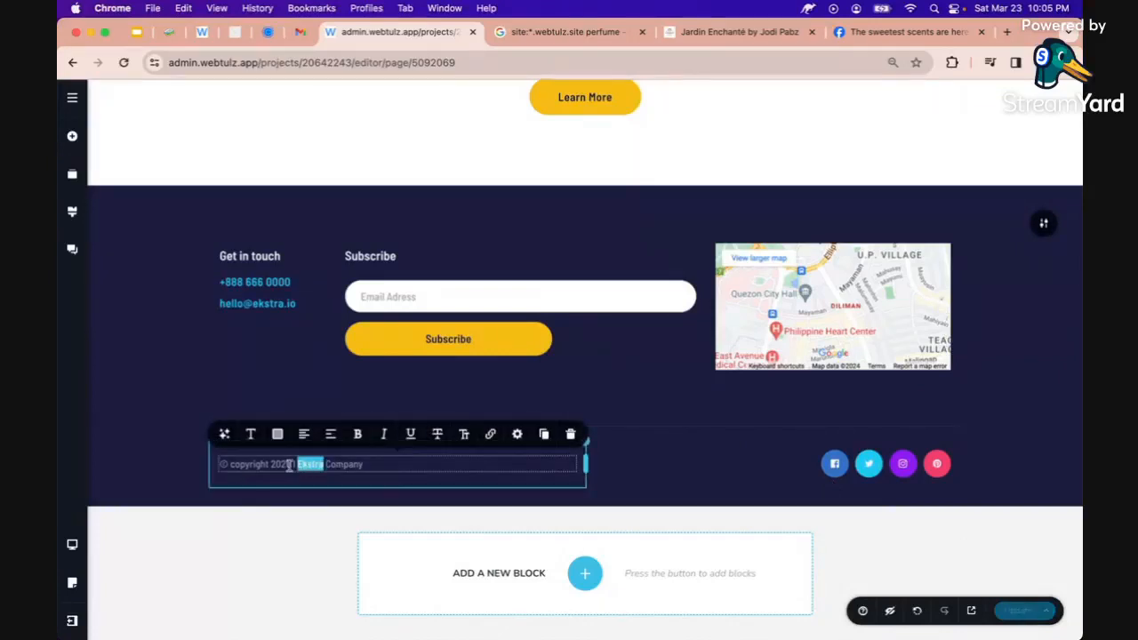
pyautogui.click(290, 465)
pyautogui.press('BackSpace')
pyautogui.write('4')
pyautogui.press('Right')
pyautogui.press('Right')
pyautogui.press('Right')
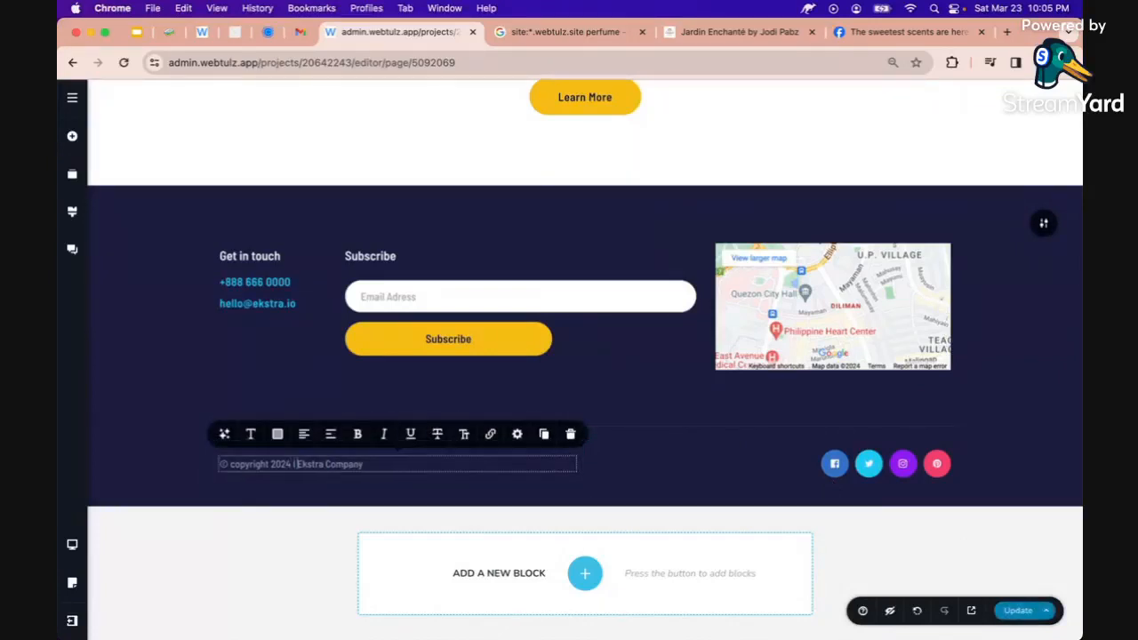
pyautogui.hotkey('shift', 'End')
pyautogui.write('NL')
pyautogui.click(811, 459)
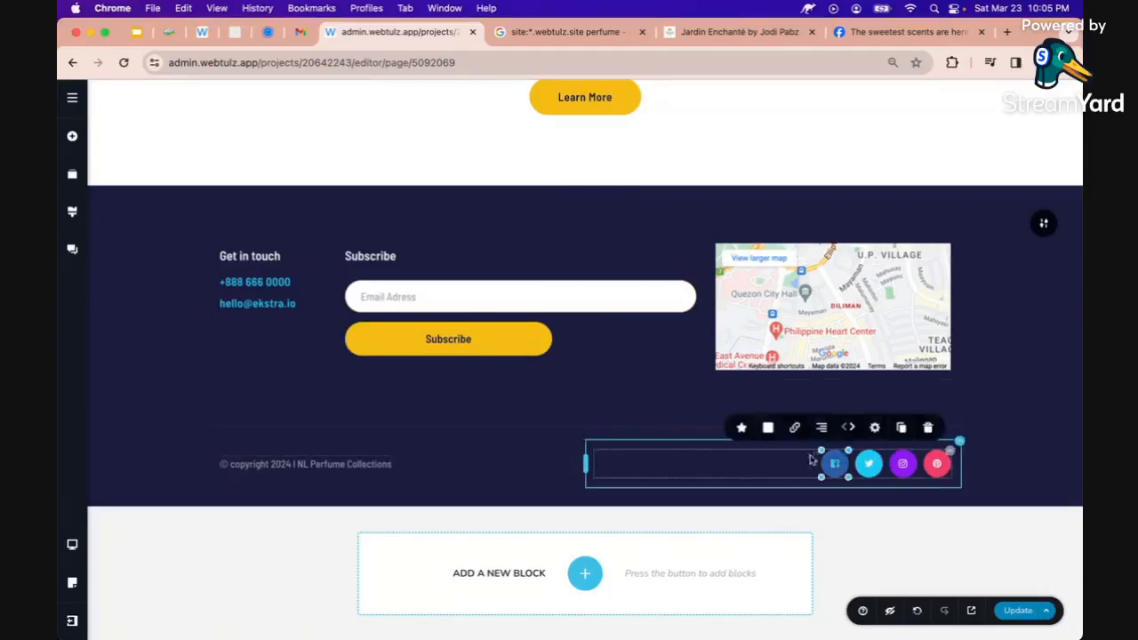
pyautogui.click(794, 428)
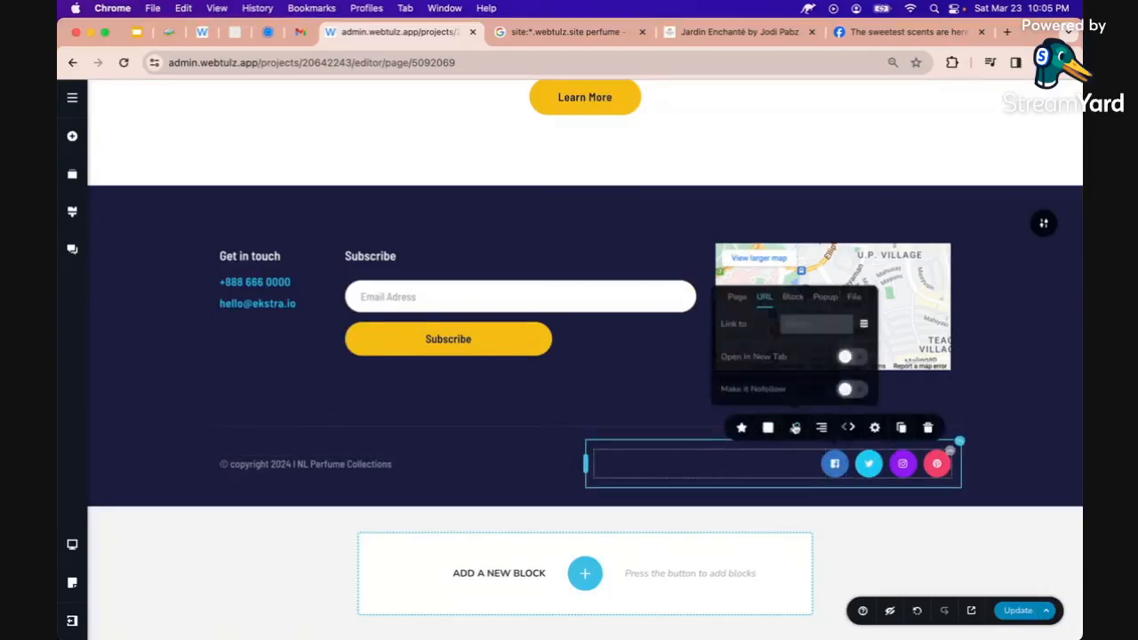
pyautogui.click(827, 467)
pyautogui.click(794, 427)
pyautogui.click(805, 325)
pyautogui.write('h')
pyautogui.write('ttps://www.facebook.co')
pyautogui.write('m/')
pyautogui.write('n')
pyautogui.write('lperfumecollec')
pyautogui.write('tions')
pyautogui.click(852, 357)
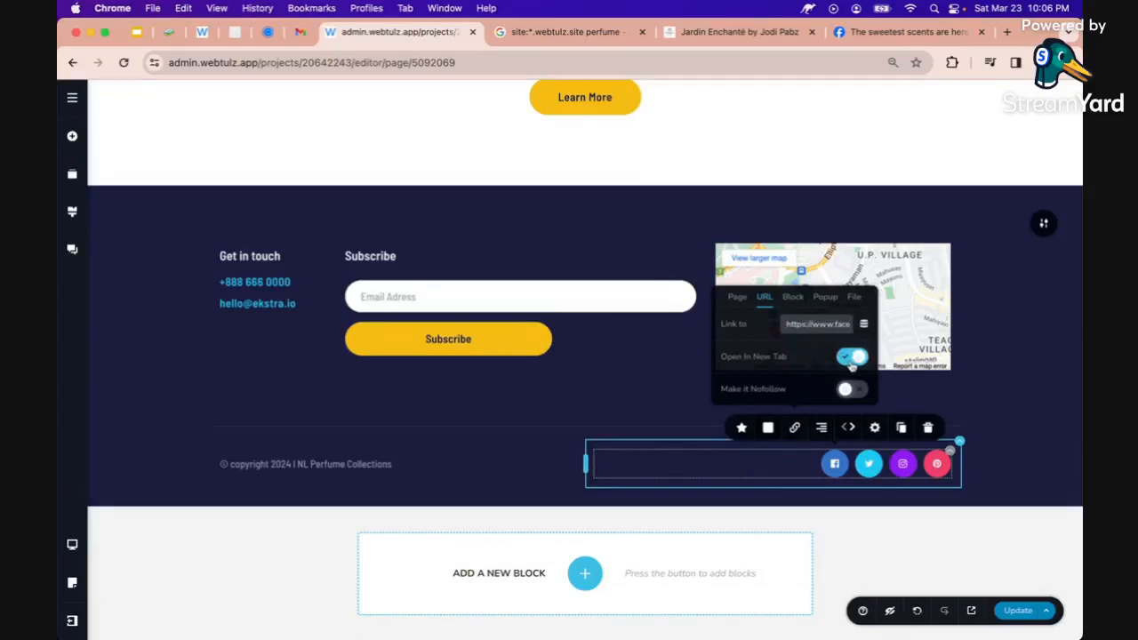
pyautogui.click(1020, 613)
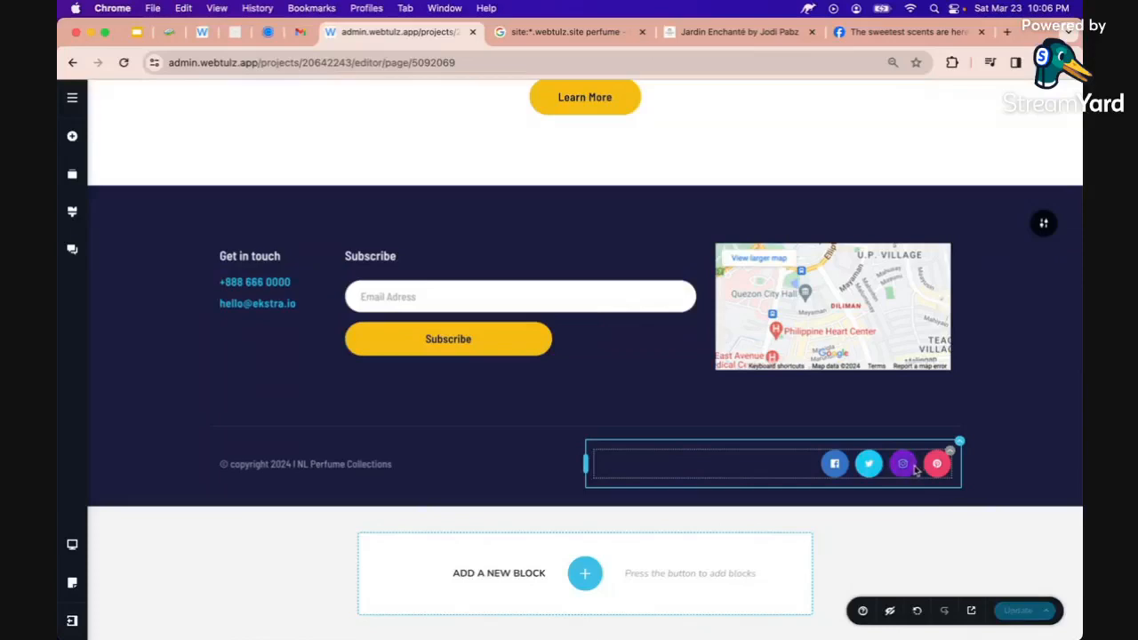
# Make the header's Chat With Us button open its Messenger link in a new tab, and save
pyautogui.scroll(15, 914, 471)
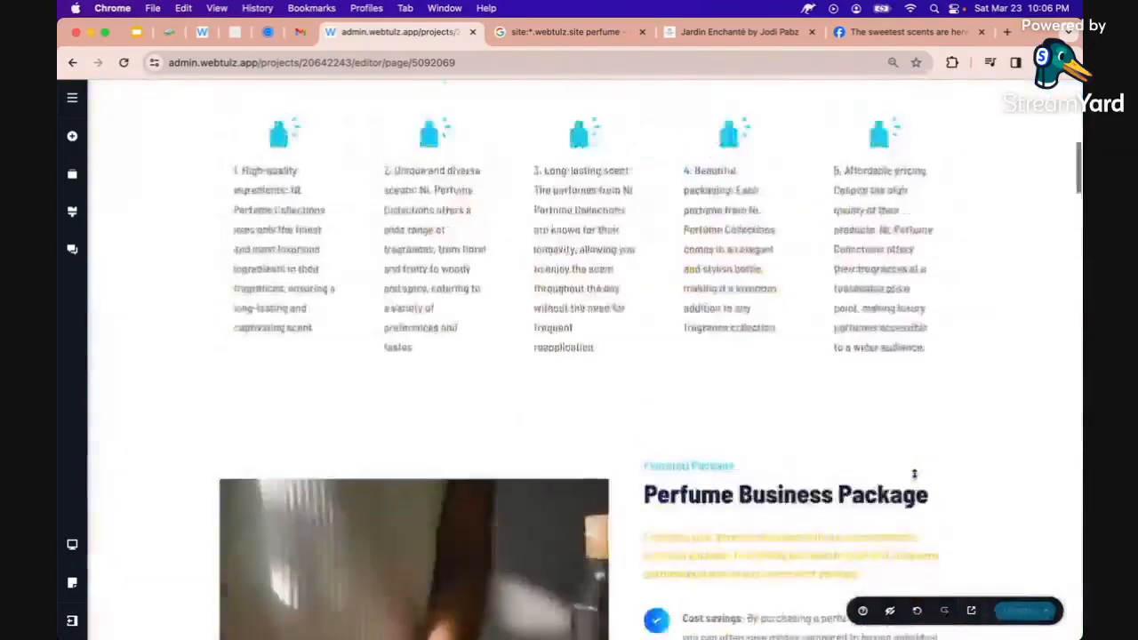
pyautogui.scroll(6, 914, 474)
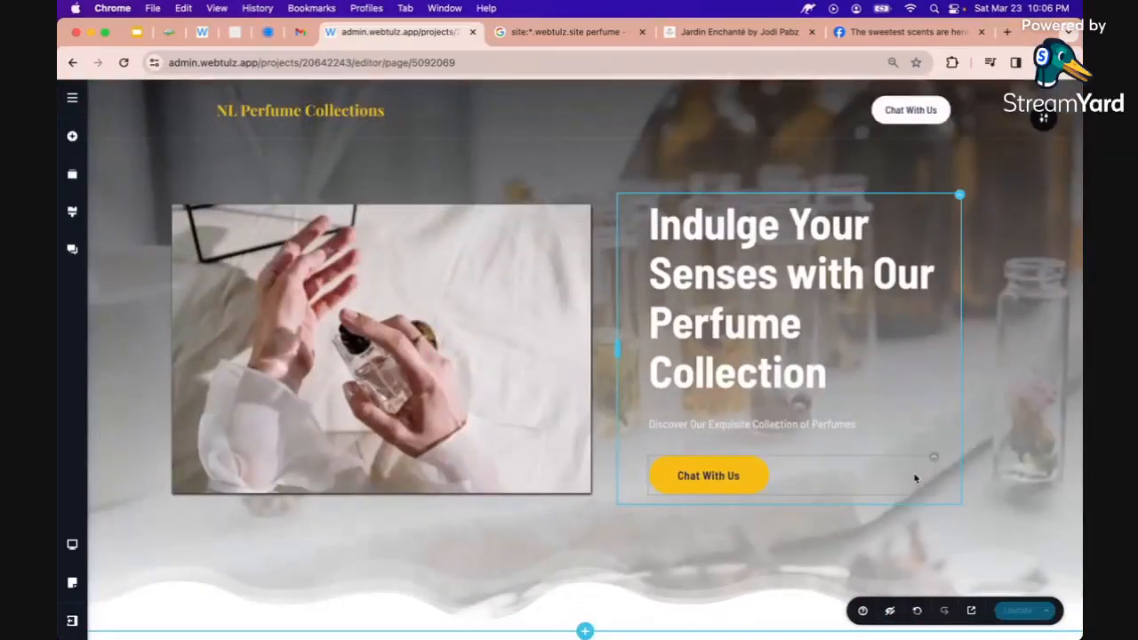
pyautogui.click(898, 114)
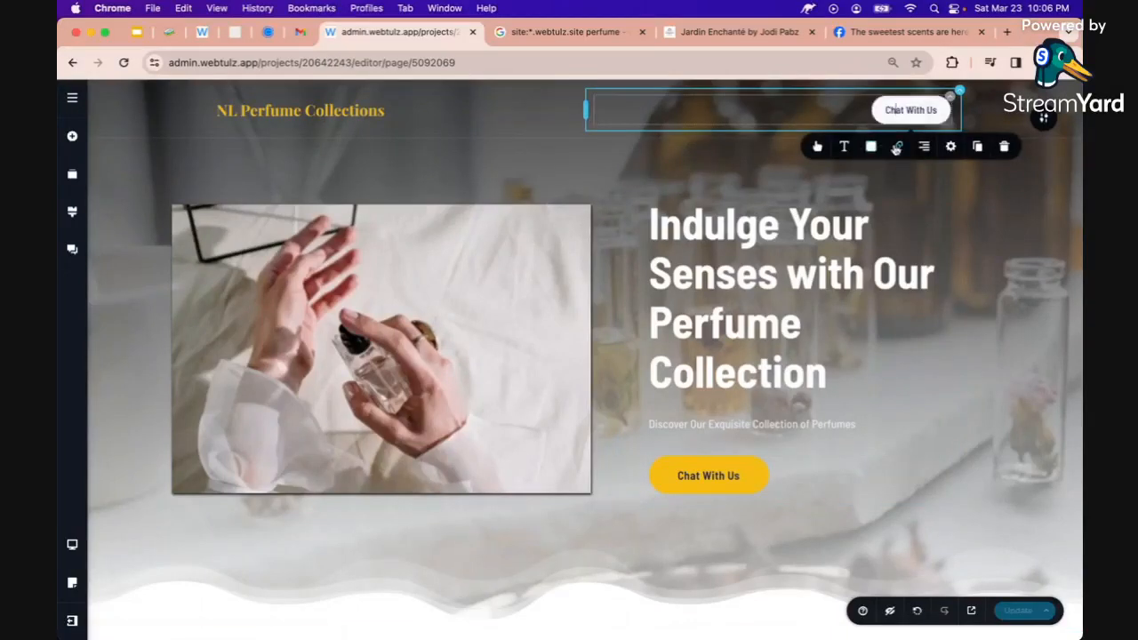
pyautogui.click(896, 146)
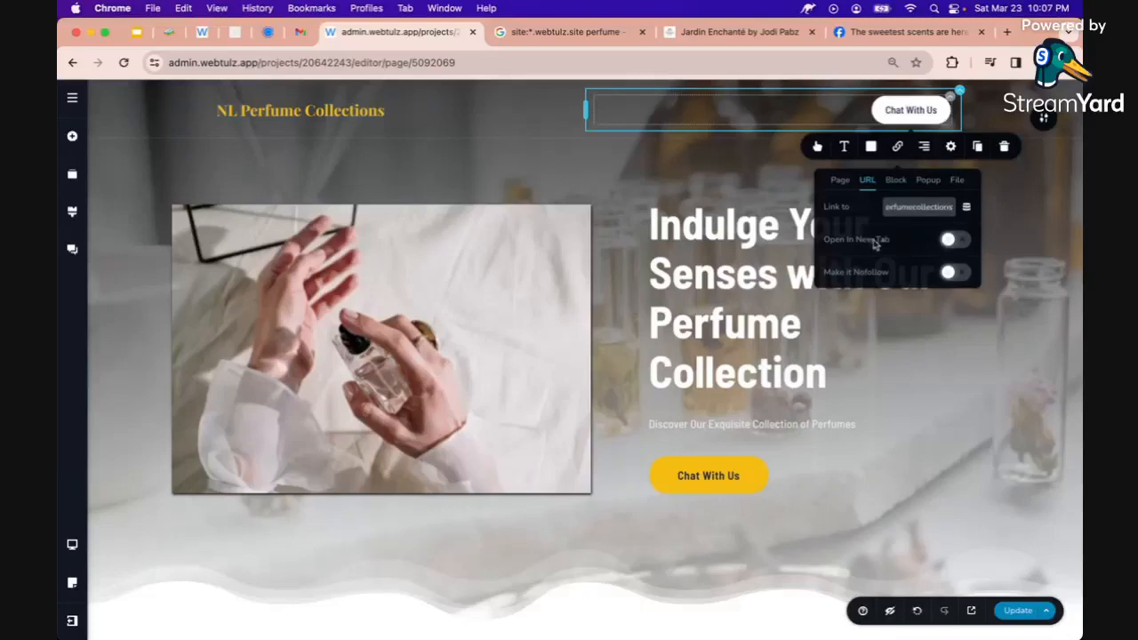
pyautogui.click(960, 242)
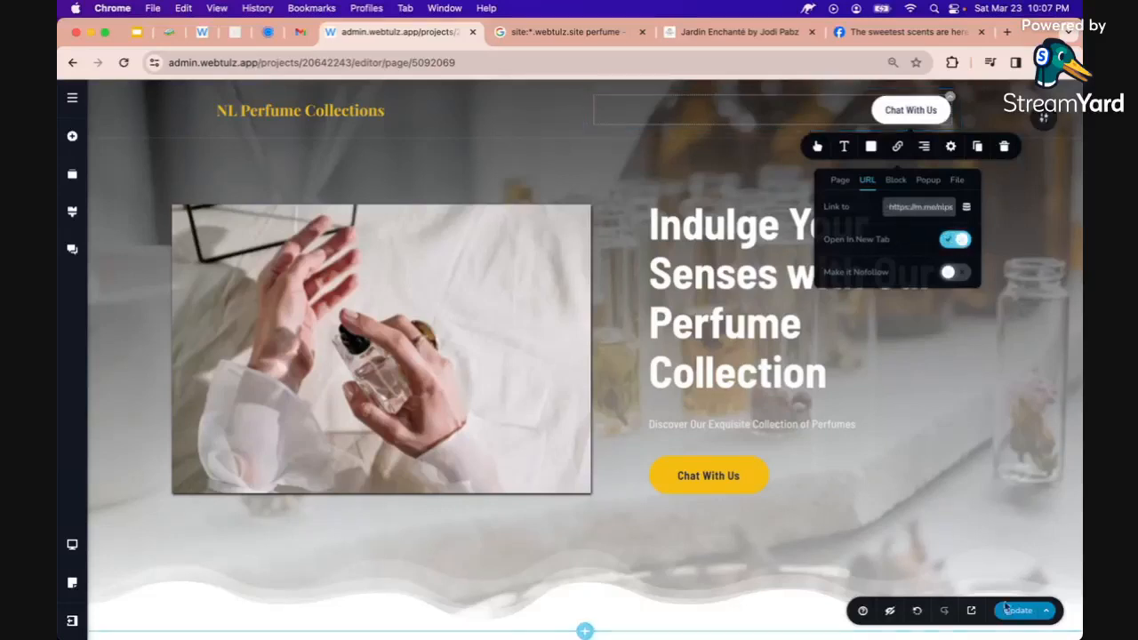
pyautogui.click(949, 383)
# Copy the header button's Messenger link and paste it into the hero Chat With Us button
pyautogui.click(910, 123)
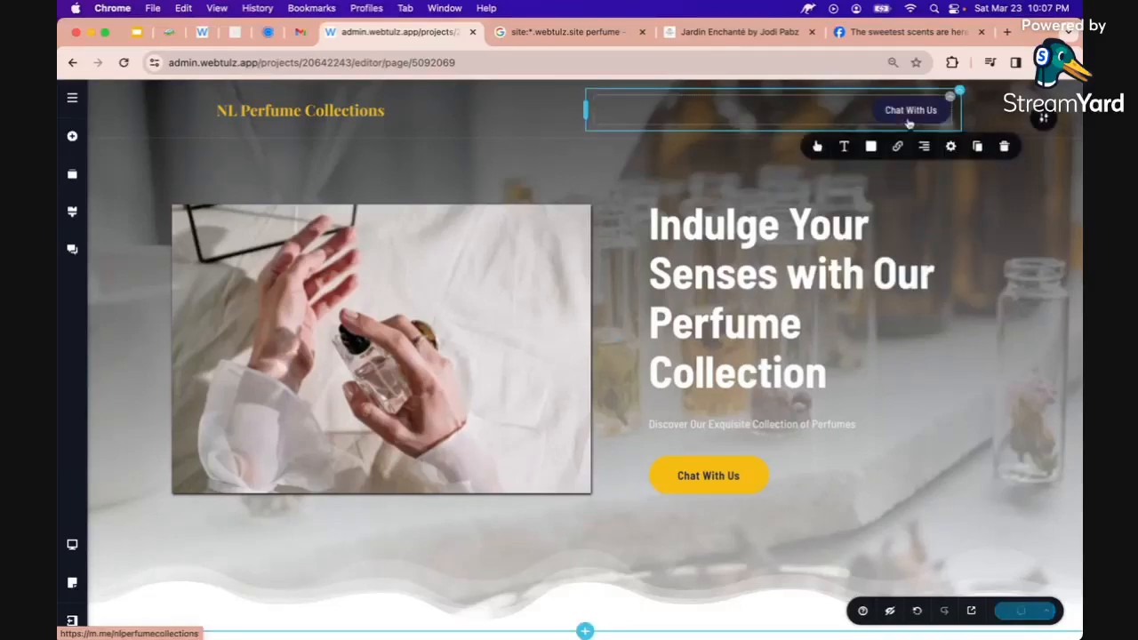
pyautogui.click(896, 148)
pyautogui.tripleClick(909, 205)
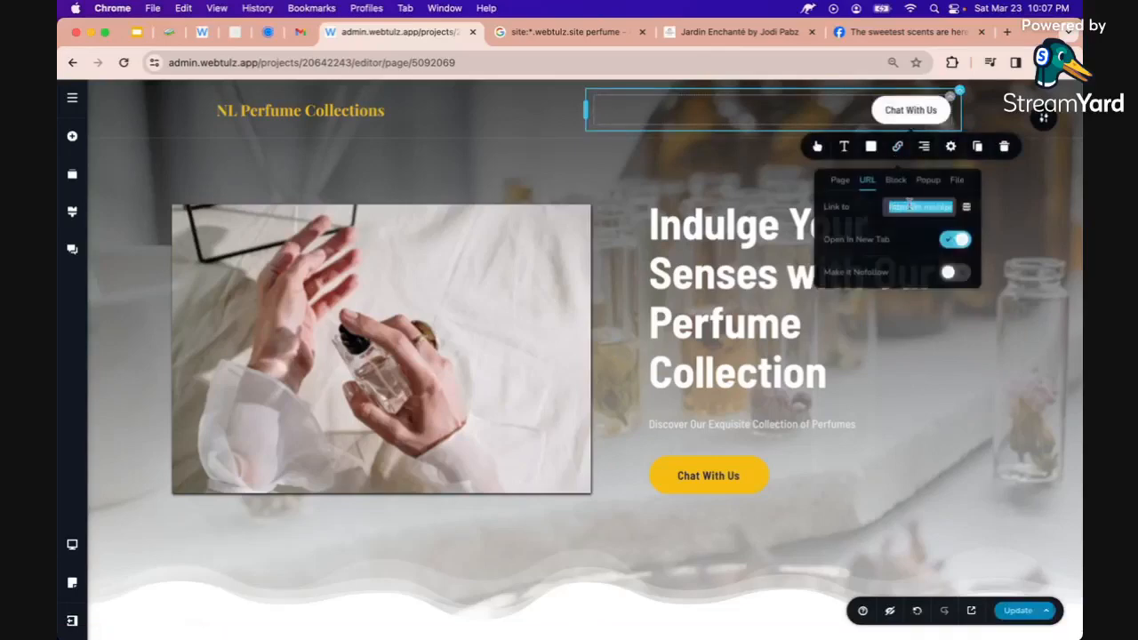
pyautogui.click(704, 473)
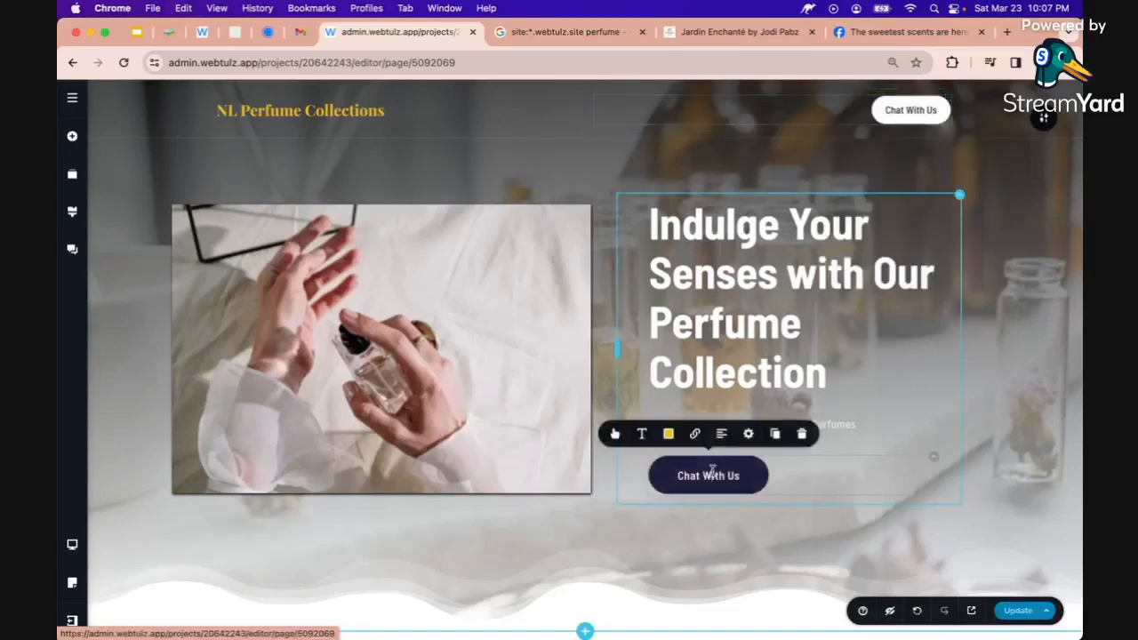
pyautogui.click(696, 434)
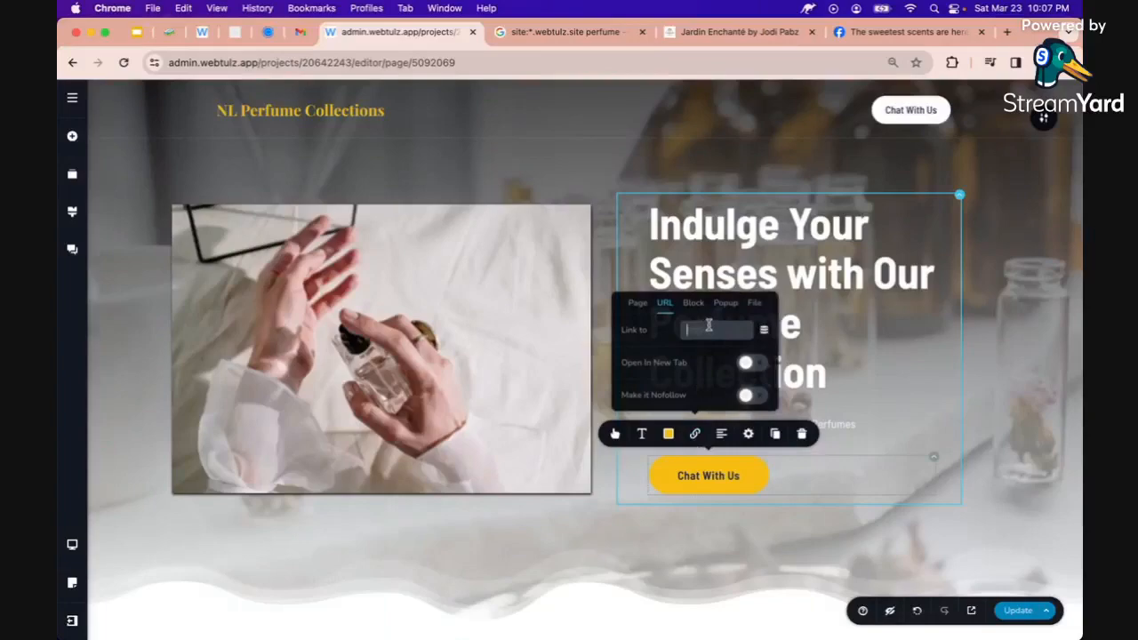
pyautogui.press('super+v')
# Link the package section's Chat With Us button to the Messenger address, opening in a new tab
pyautogui.scroll(-15, 711, 419)
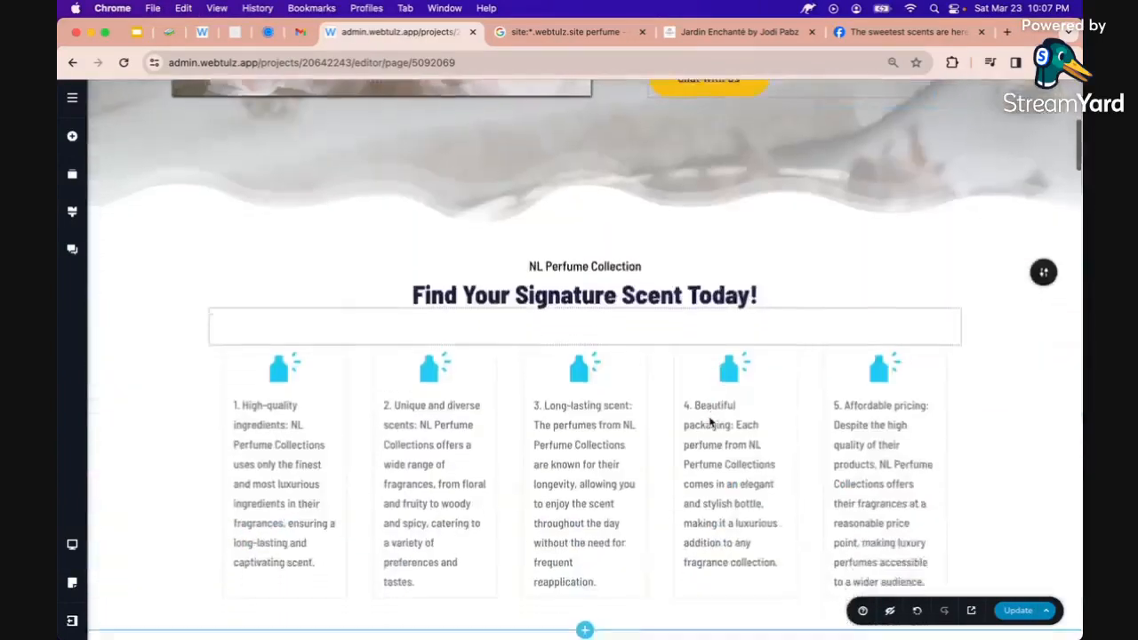
pyautogui.scroll(-2, 710, 420)
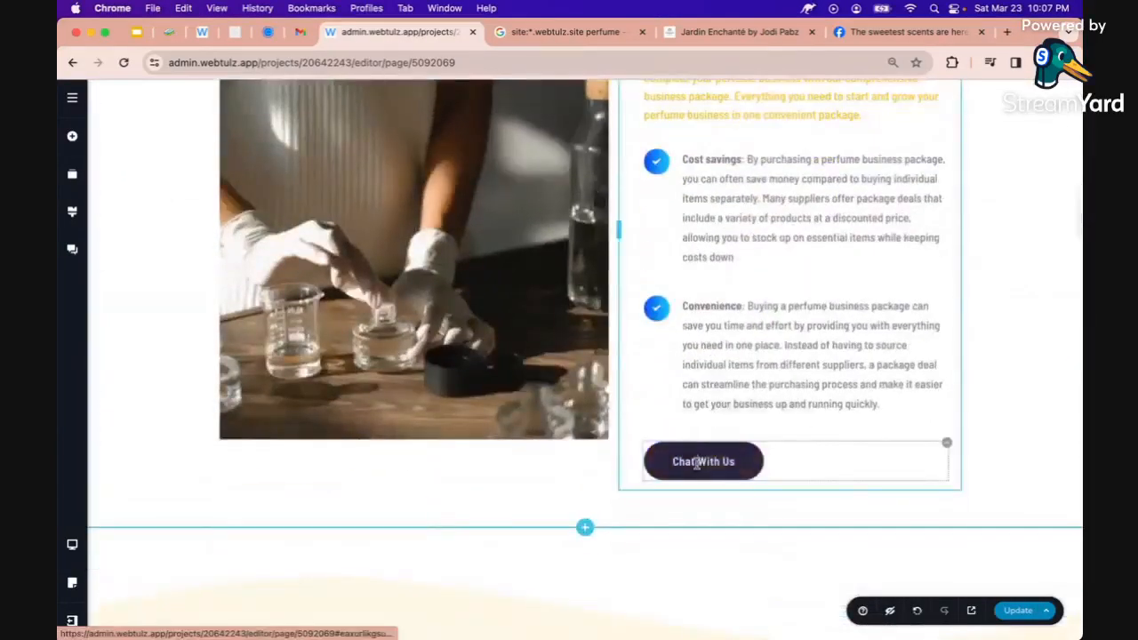
pyautogui.click(687, 459)
pyautogui.click(688, 423)
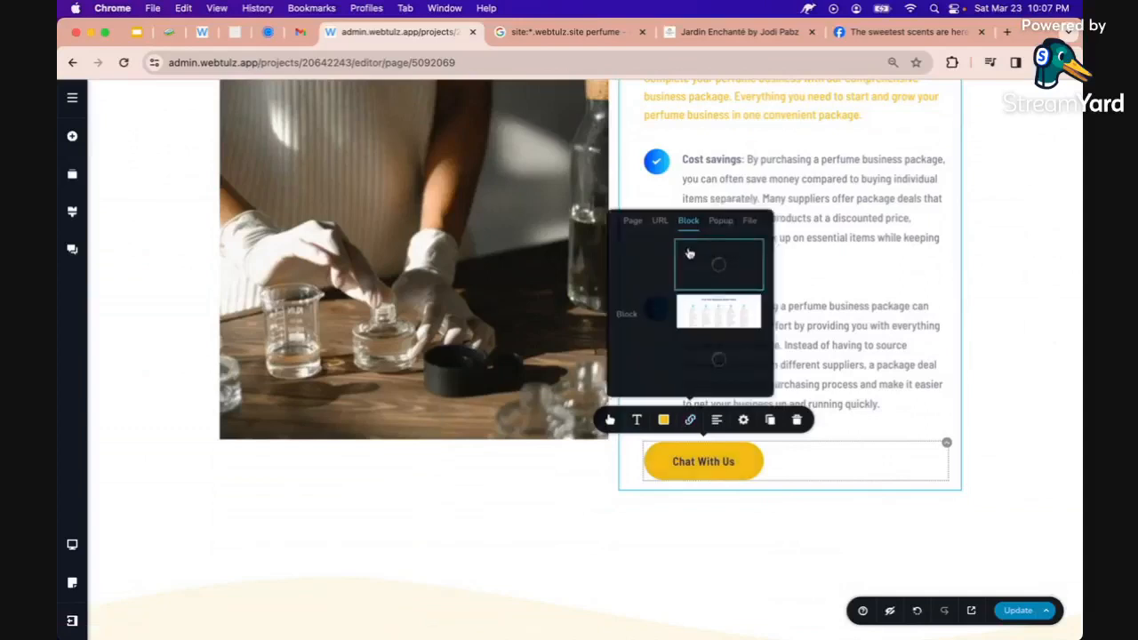
pyautogui.click(660, 222)
pyautogui.press('super+v')
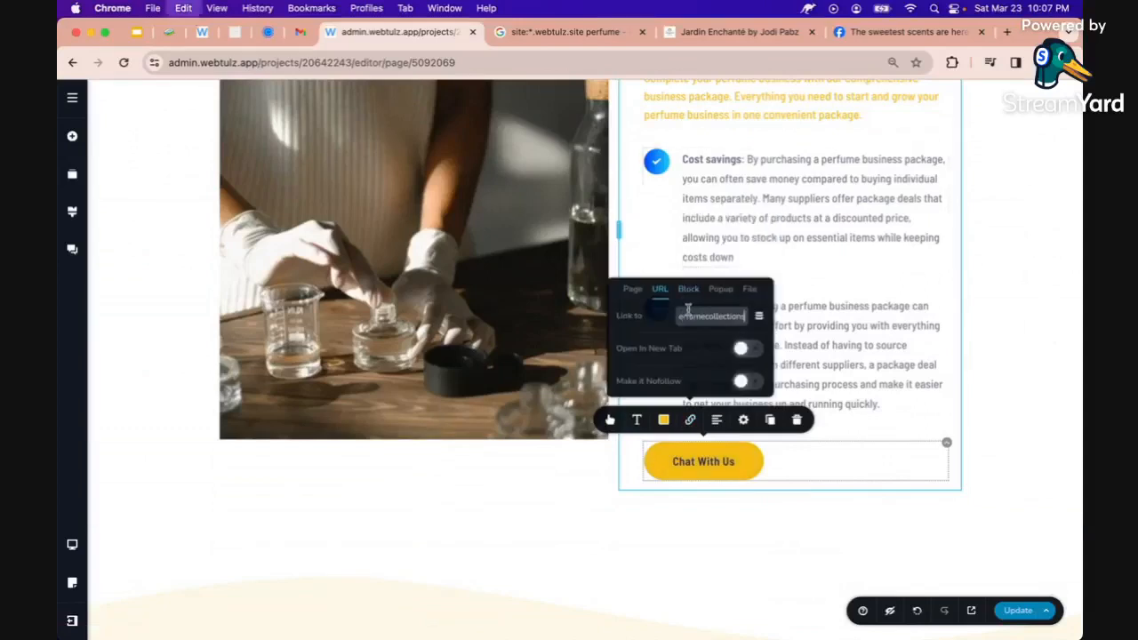
pyautogui.click(742, 349)
# Link the About section's Chat With Us button to the Messenger address in a new tab, and save
pyautogui.scroll(-10, 736, 427)
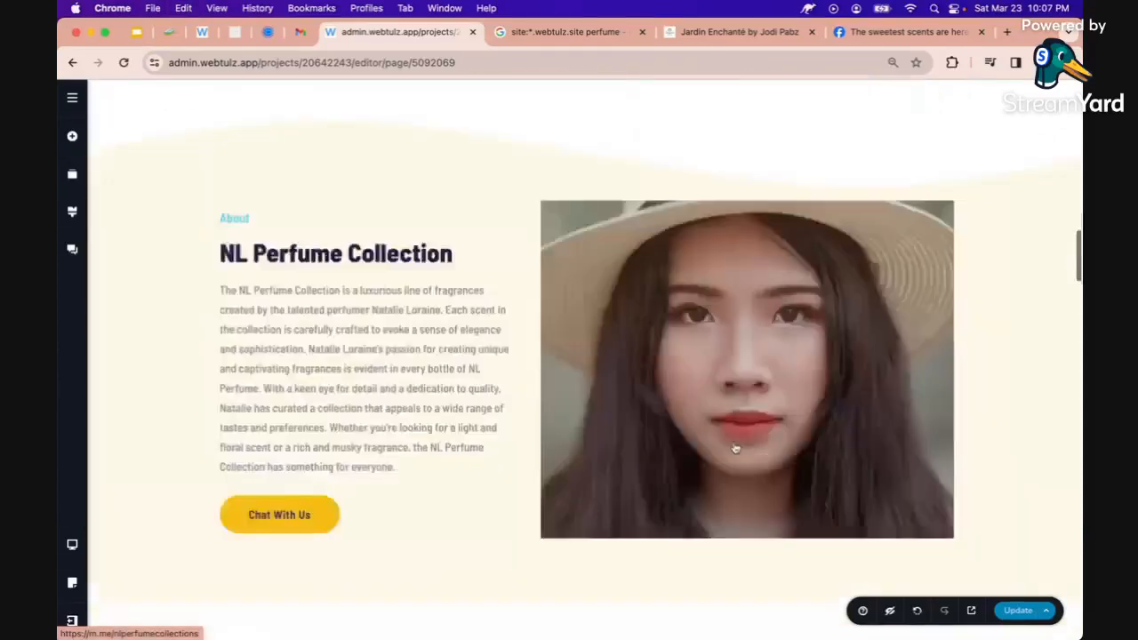
pyautogui.scroll(5, 735, 447)
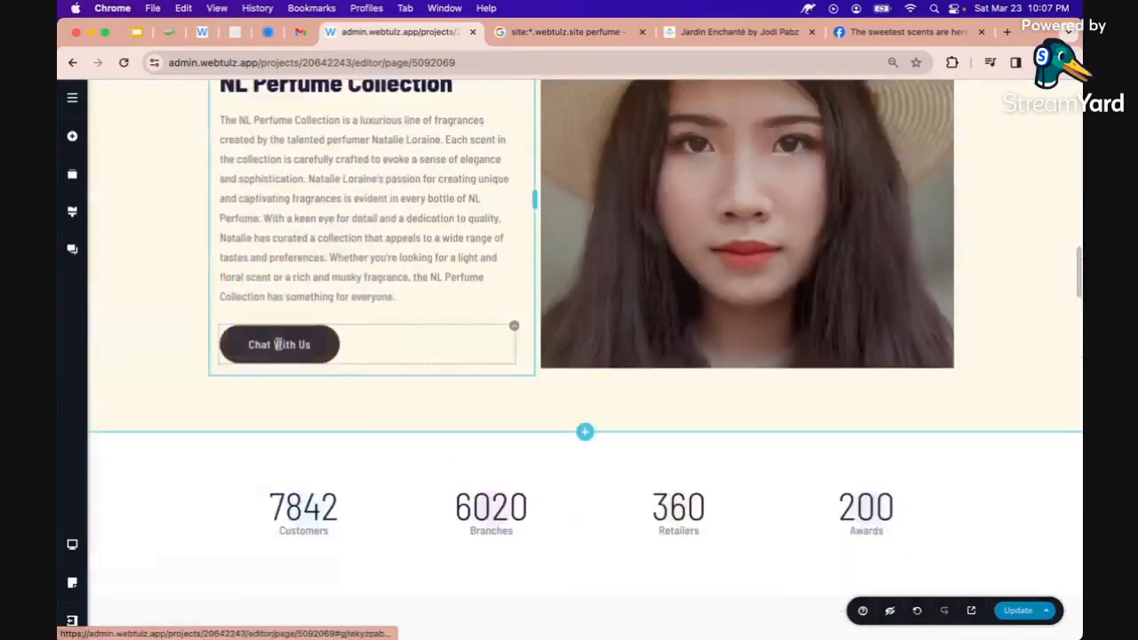
pyautogui.click(279, 344)
pyautogui.click(263, 303)
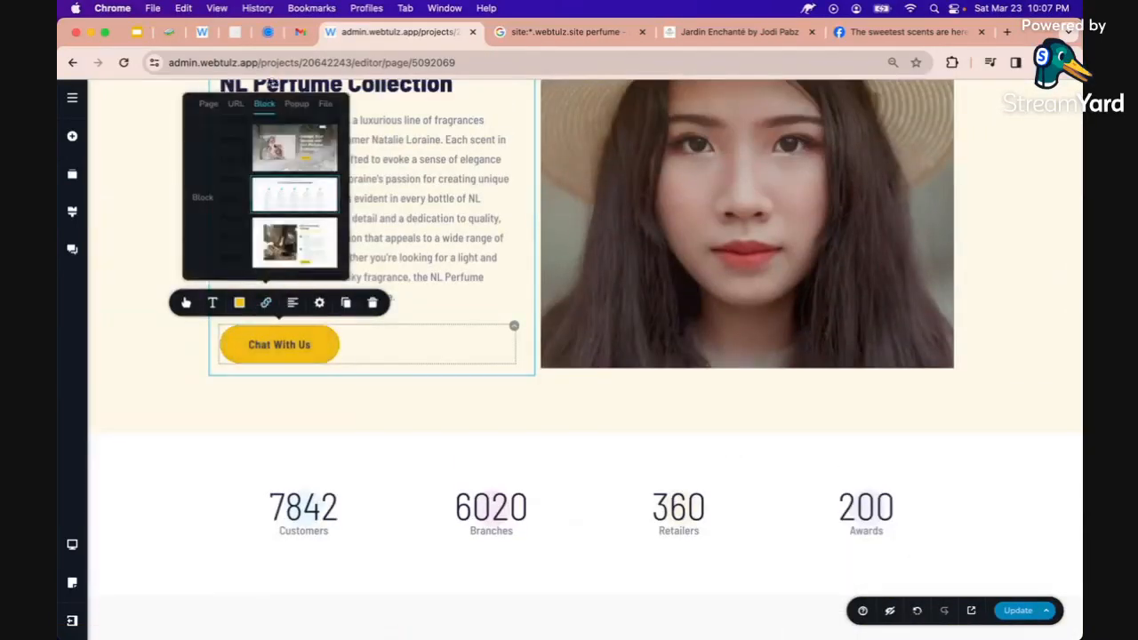
pyautogui.click(236, 103)
pyautogui.click(272, 195)
pyautogui.press('super+v')
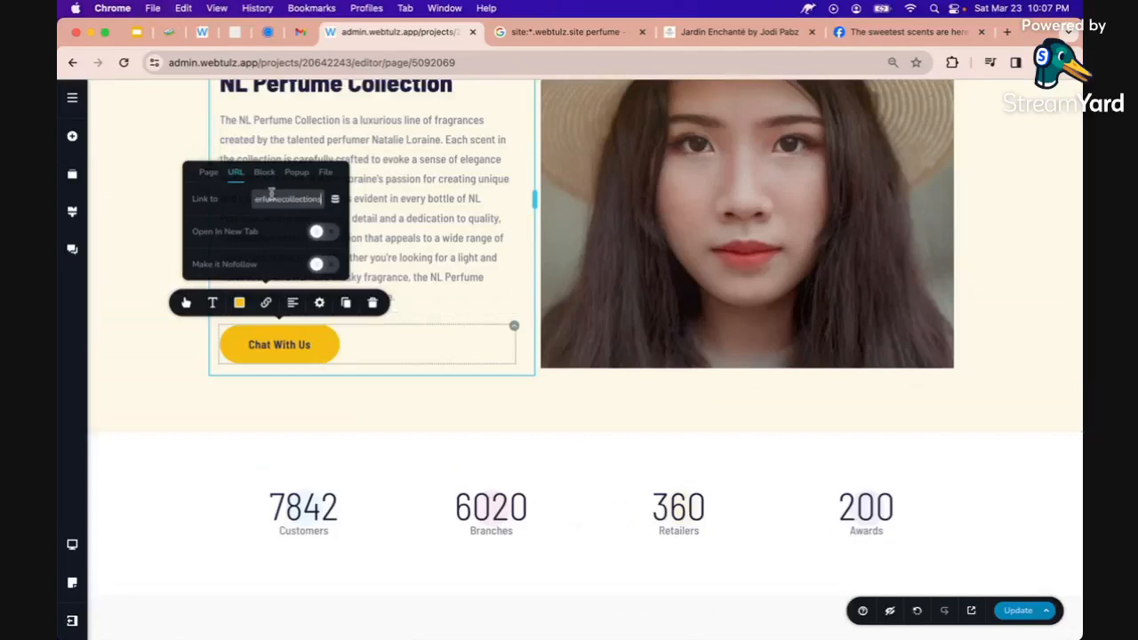
pyautogui.click(320, 233)
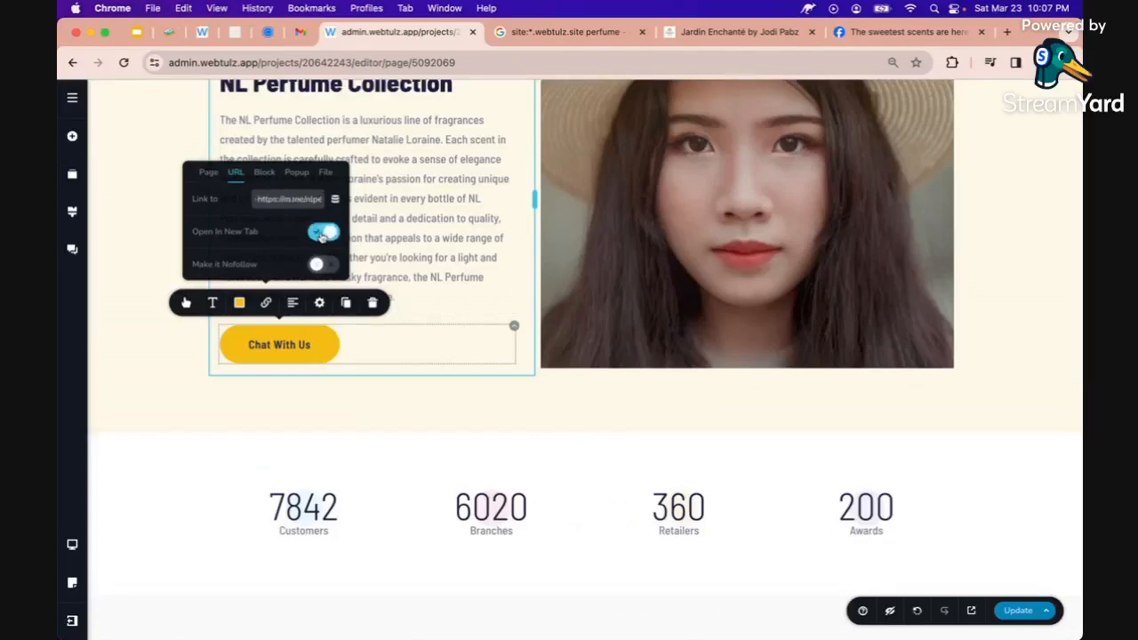
pyautogui.click(401, 401)
pyautogui.click(1018, 610)
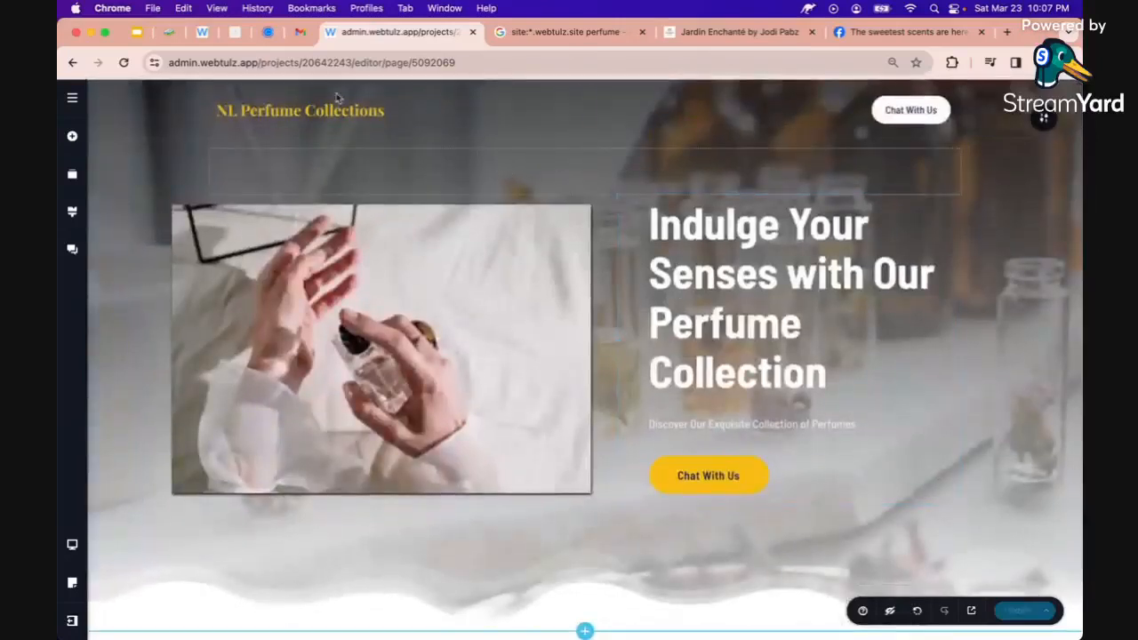
pyautogui.click(169, 33)
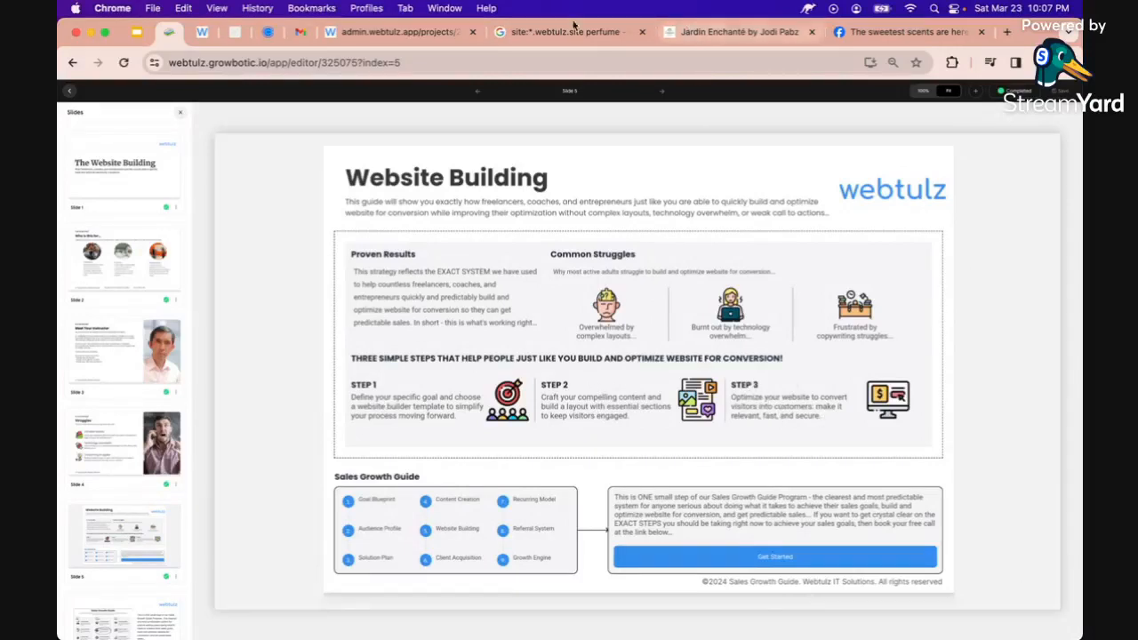
pyautogui.click(412, 33)
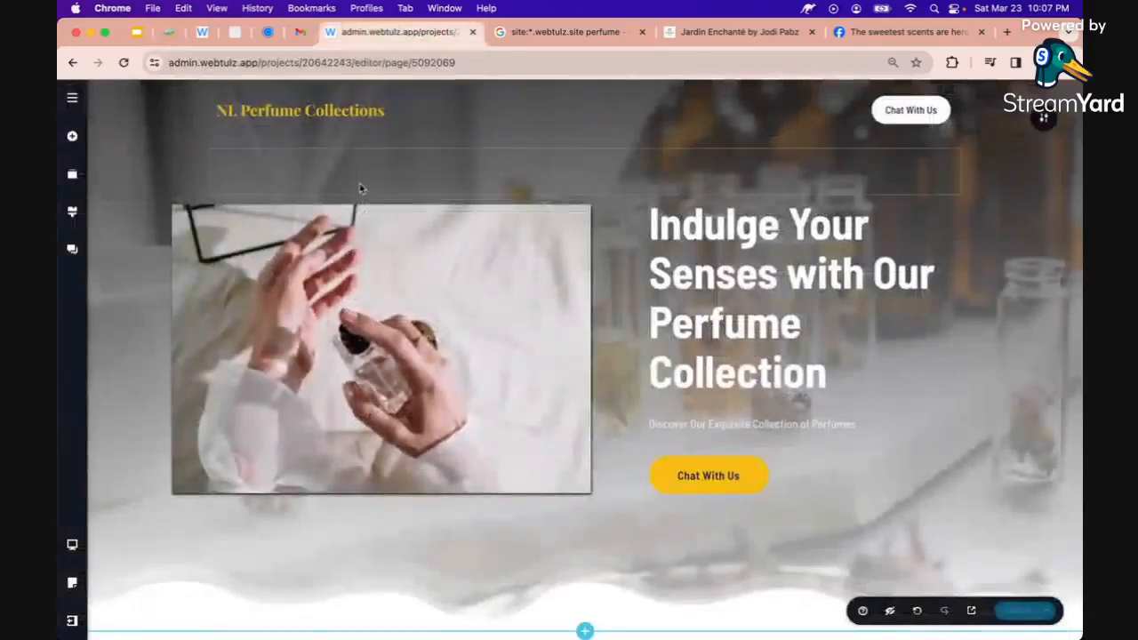
pyautogui.click(72, 544)
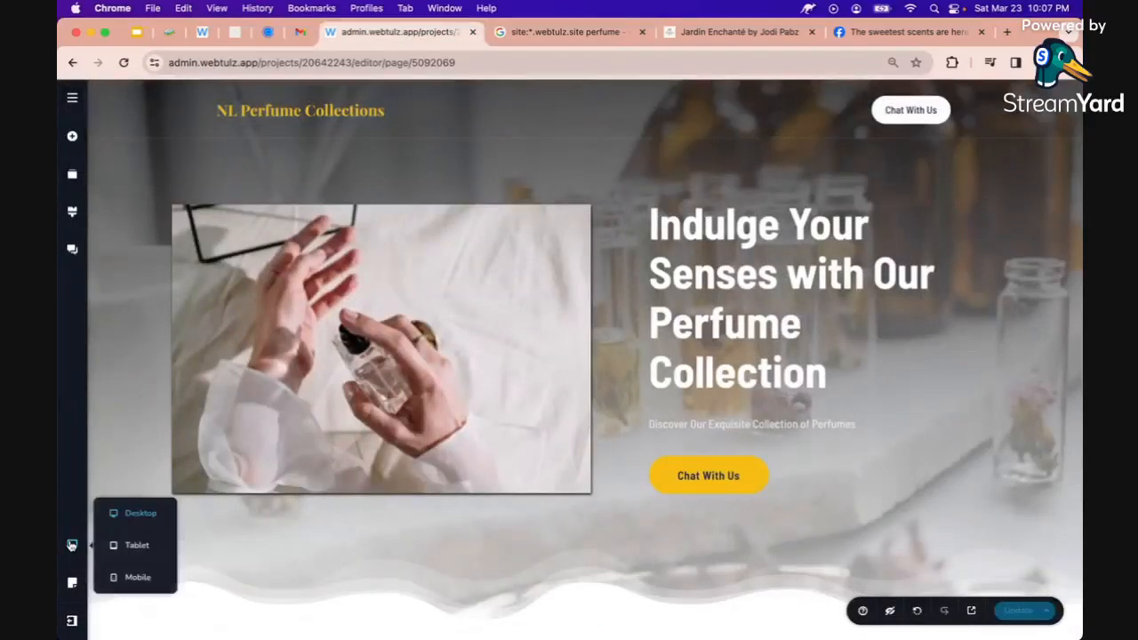
# In tablet view, widen the header and logo boxes and narrow the header section to 74%
pyautogui.click(135, 544)
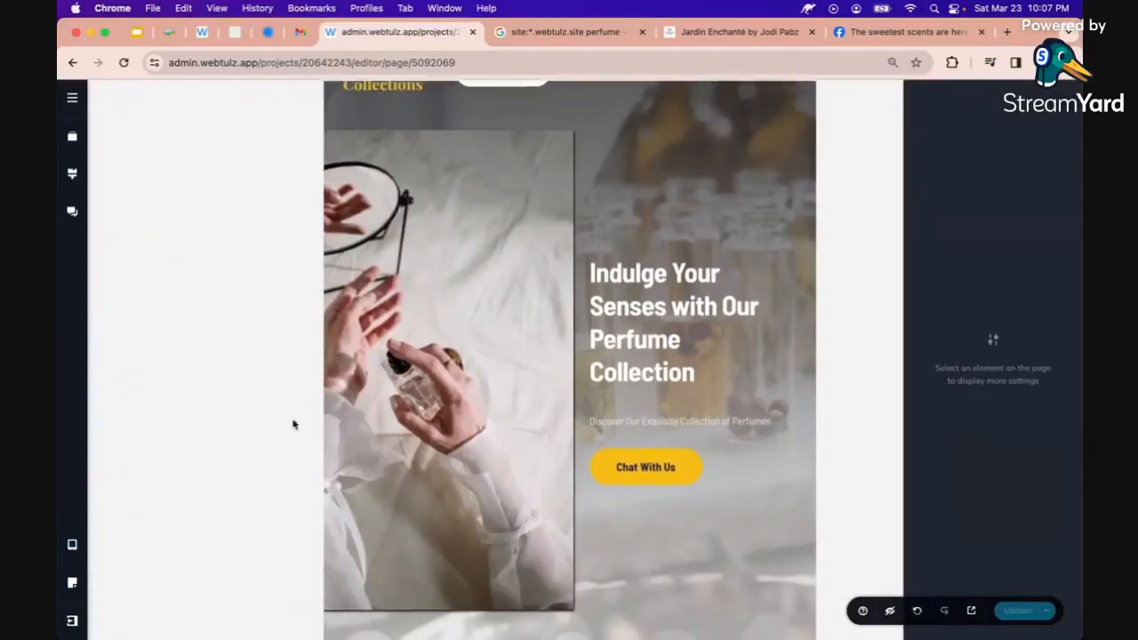
pyautogui.scroll(1, 331, 411)
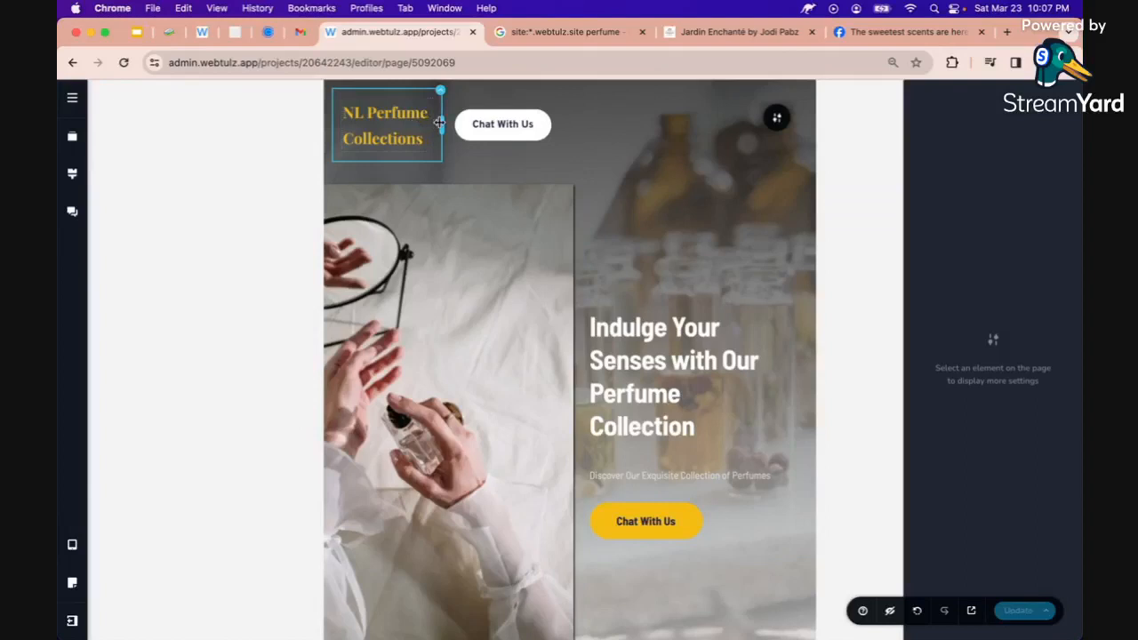
pyautogui.moveTo(564, 128); pyautogui.dragTo(680, 149)
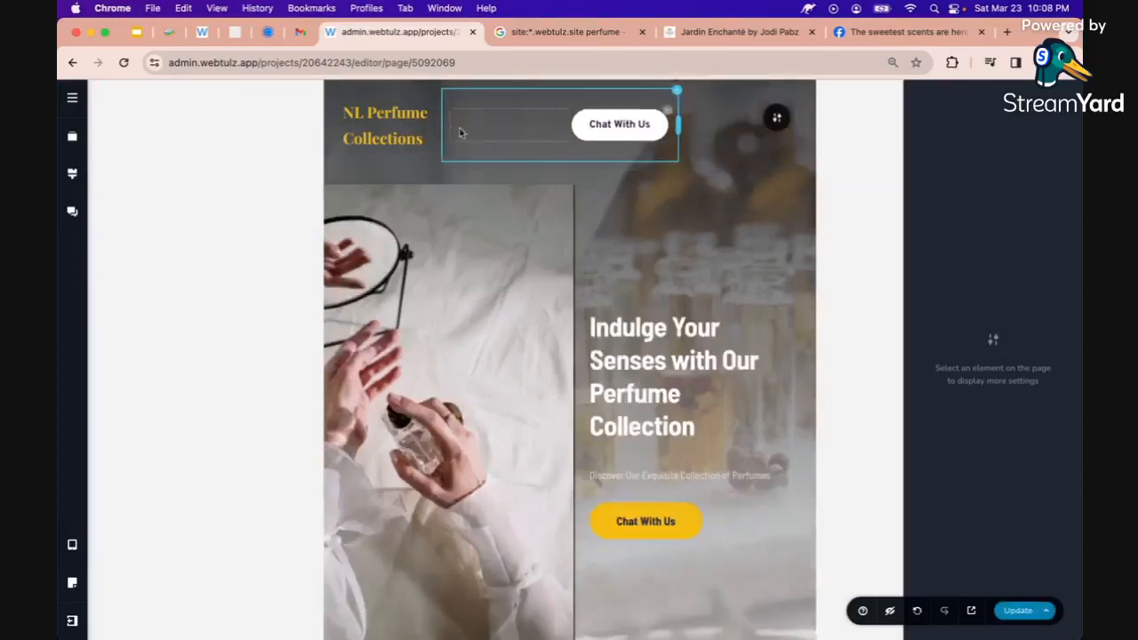
pyautogui.moveTo(445, 125); pyautogui.dragTo(541, 116)
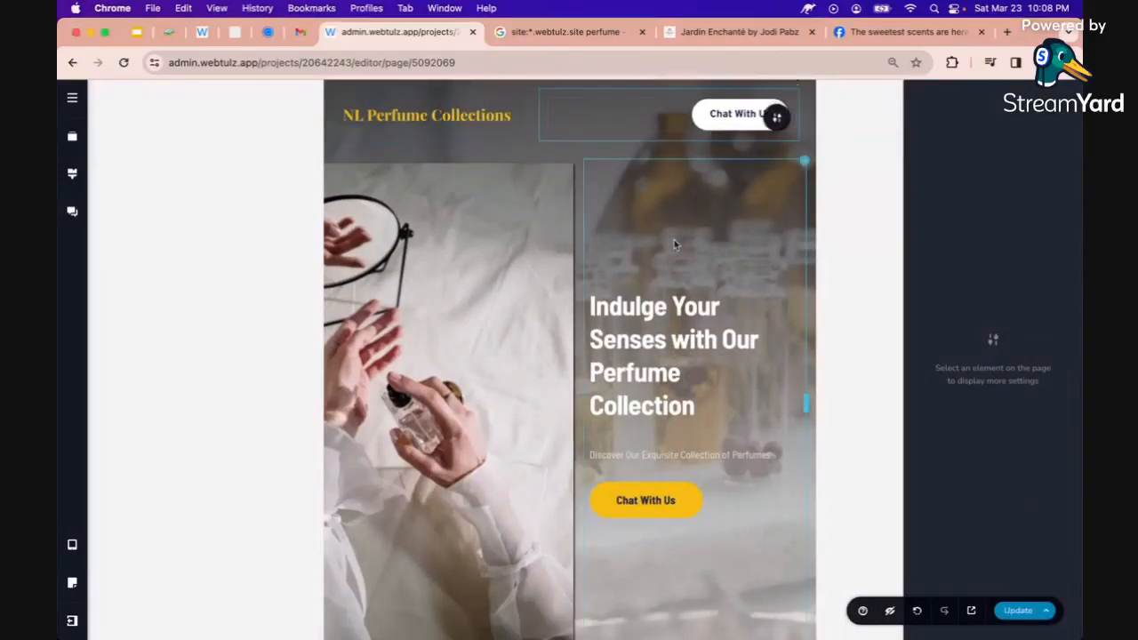
pyautogui.scroll(-2, 676, 247)
pyautogui.scroll(2, 675, 241)
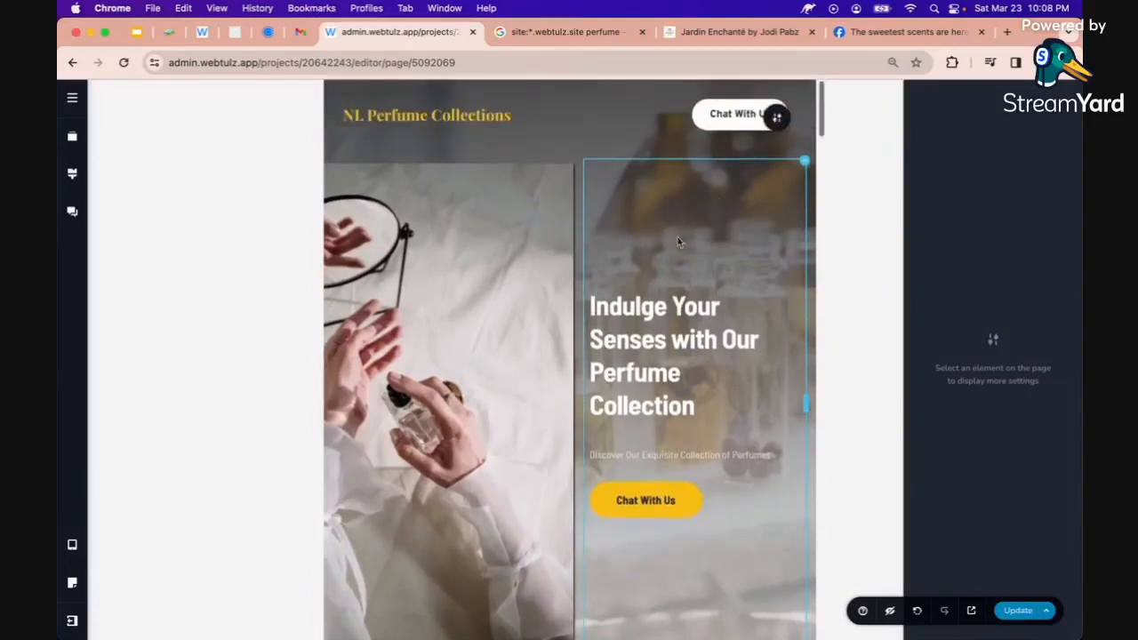
pyautogui.click(779, 119)
pyautogui.click(779, 119)
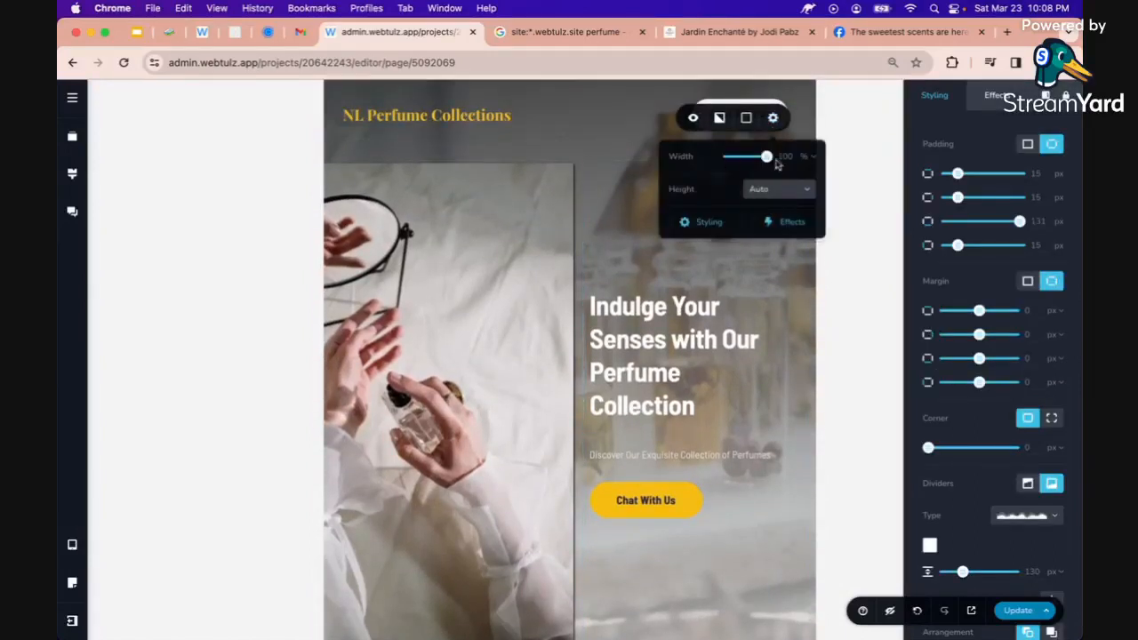
pyautogui.moveTo(767, 160)
pyautogui.mouseDown()
pyautogui.moveTo(751, 157)
pyautogui.moveTo(763, 158)
pyautogui.mouseUp()
# Shorten the hero perfume image, shift its focal point left, and zoom the crop to 139%
pyautogui.click(477, 276)
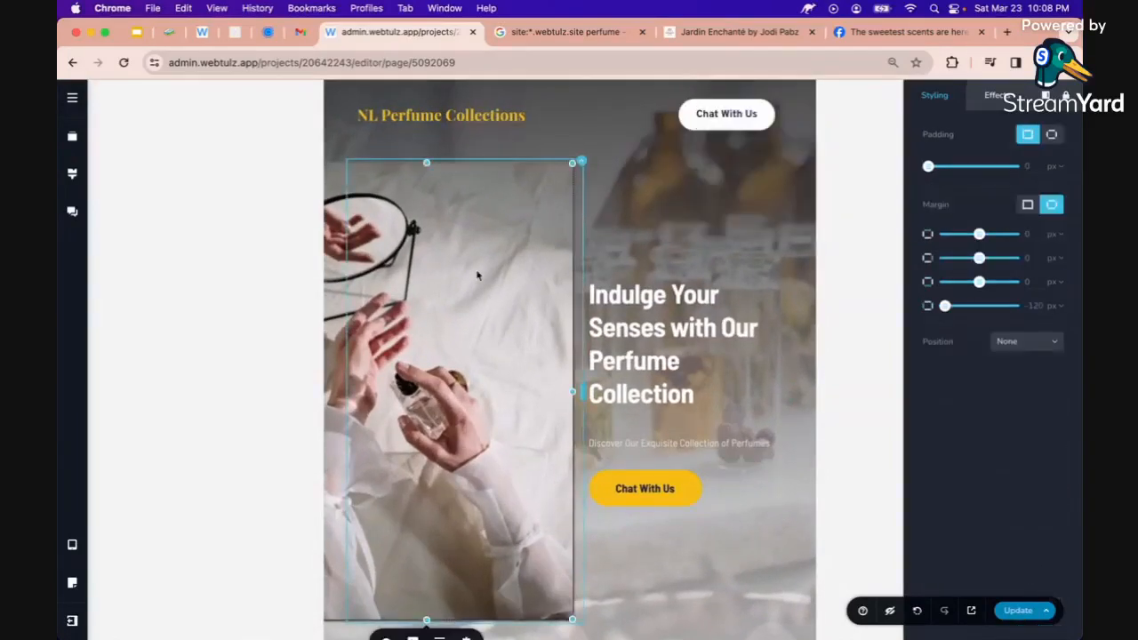
pyautogui.scroll(-2, 379, 454)
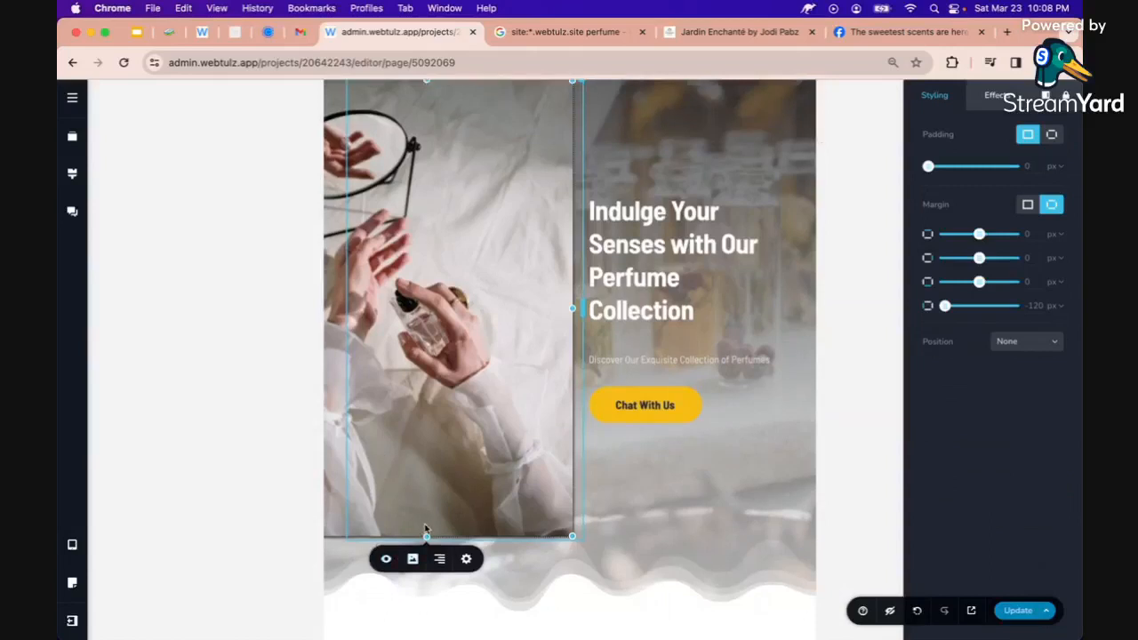
pyautogui.moveTo(426, 534); pyautogui.dragTo(427, 360)
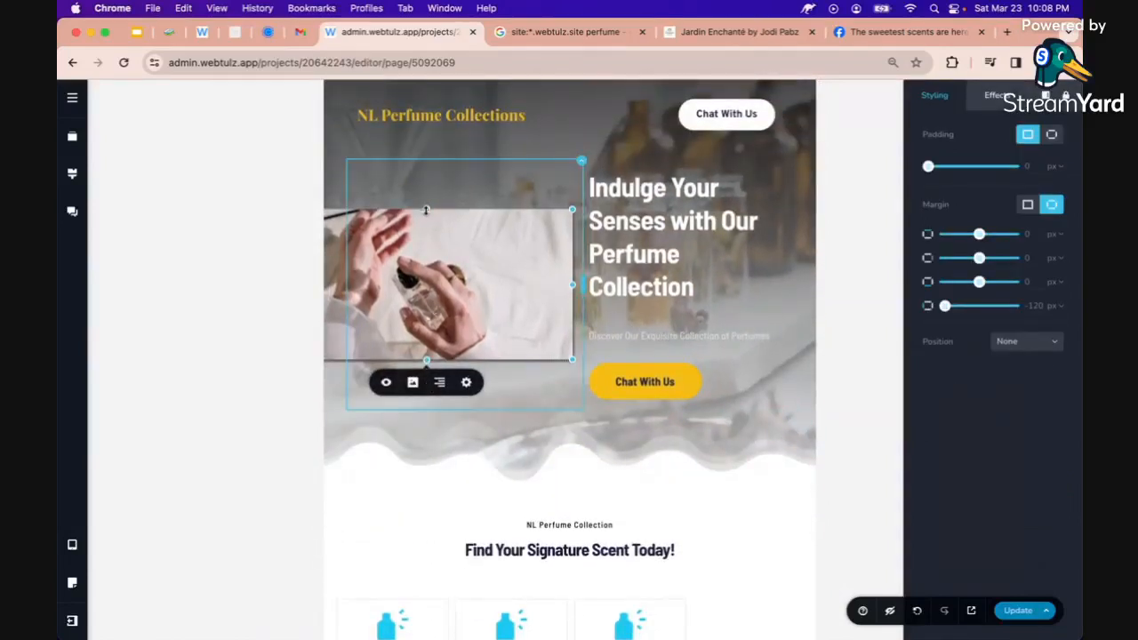
pyautogui.moveTo(425, 210); pyautogui.dragTo(427, 189)
pyautogui.click(407, 322)
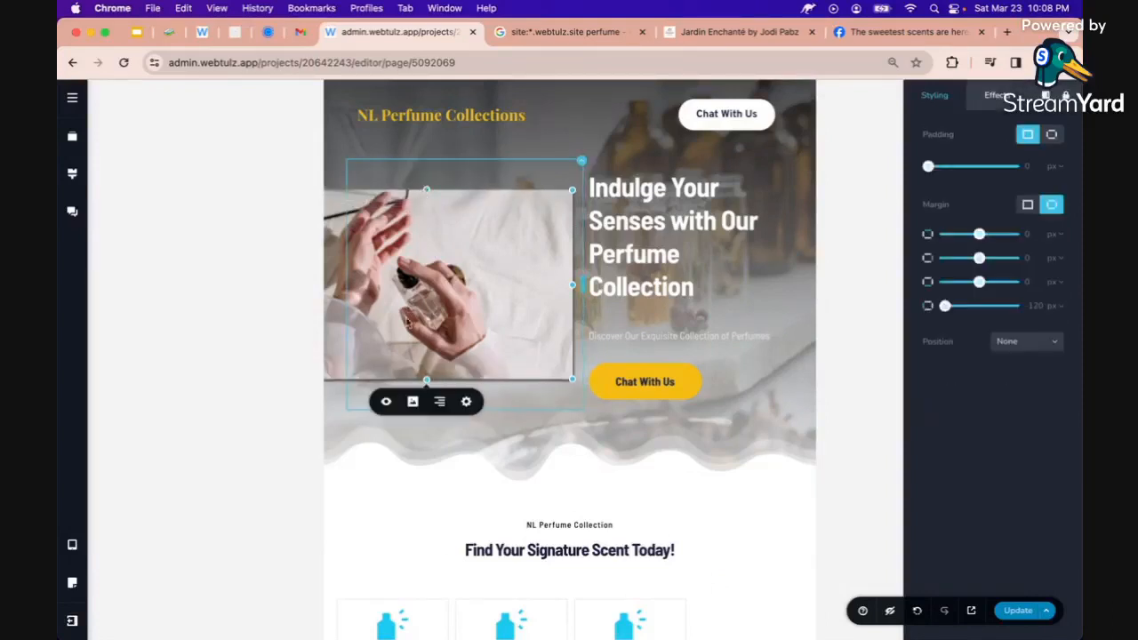
pyautogui.click(411, 402)
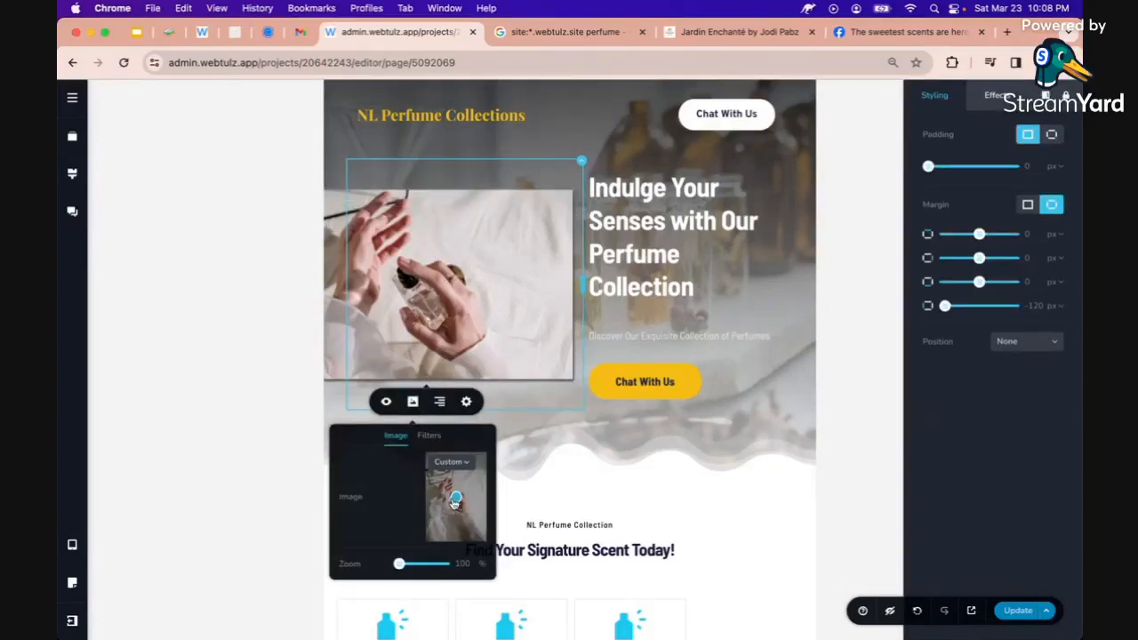
pyautogui.moveTo(454, 502); pyautogui.dragTo(445, 504)
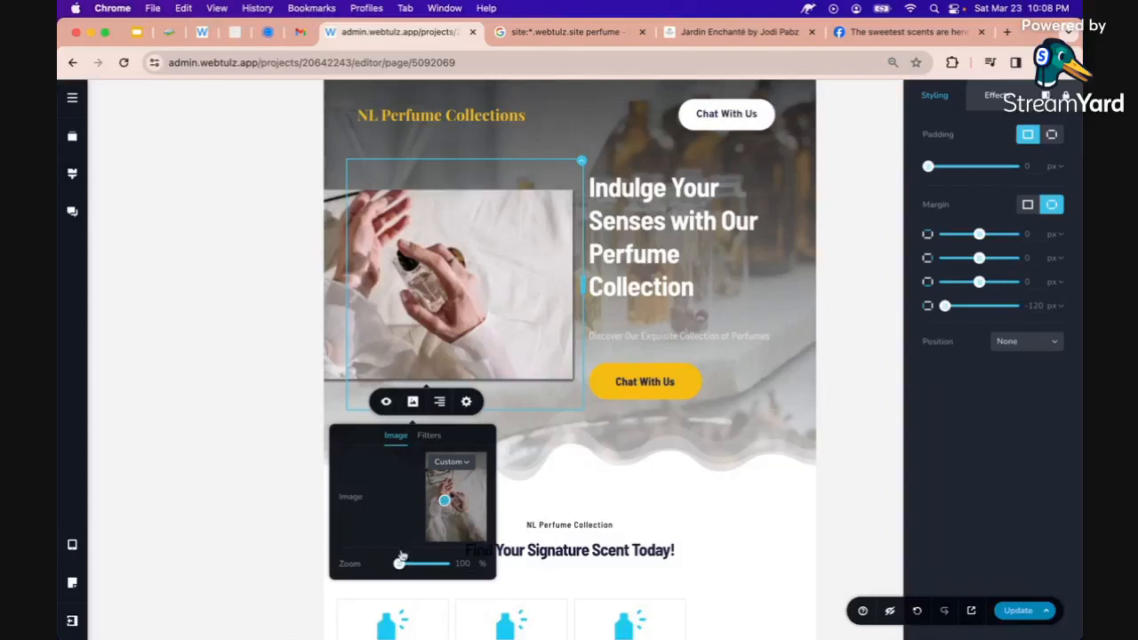
pyautogui.rightClick(399, 565)
pyautogui.press('Escape')
pyautogui.moveTo(399, 564); pyautogui.dragTo(416, 564)
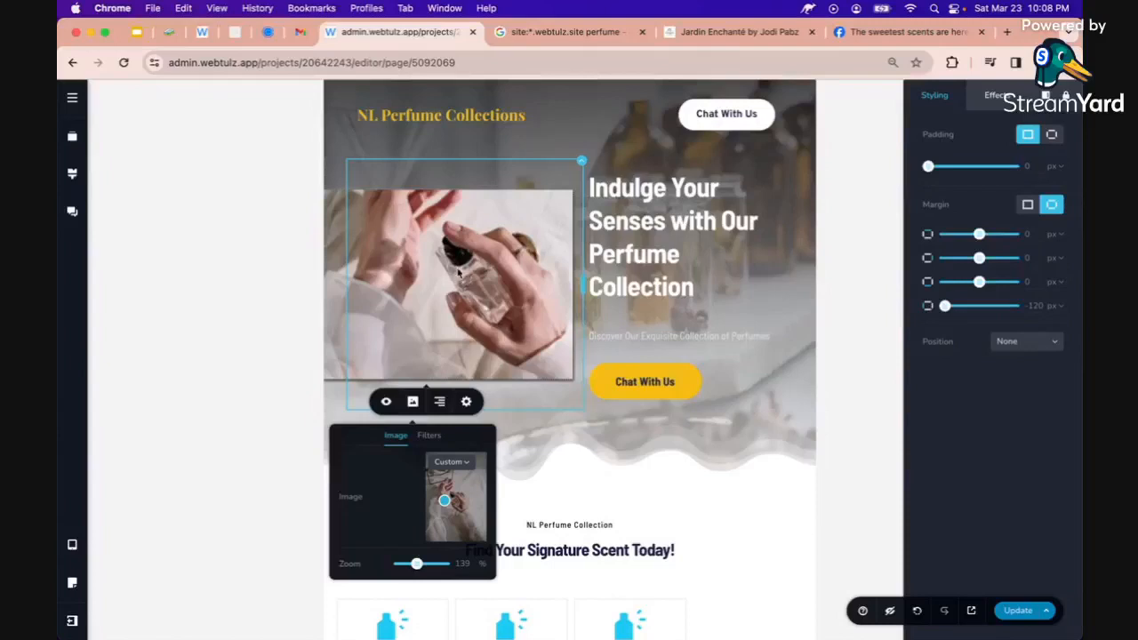
pyautogui.click(602, 341)
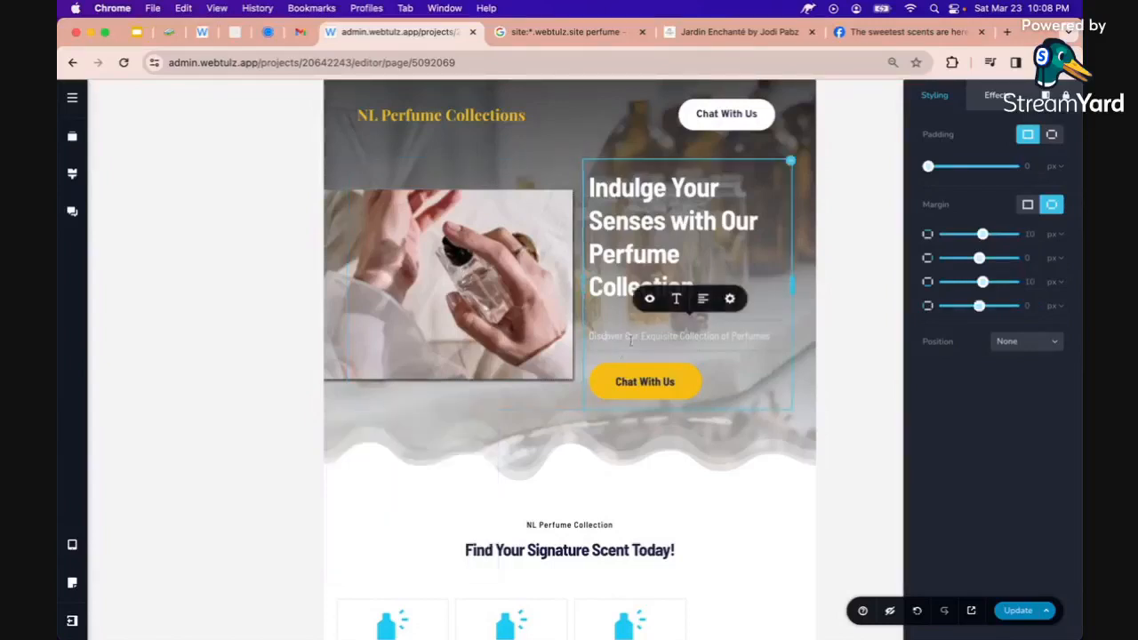
# Set the first and second feature columns to 50% width
pyautogui.scroll(-3, 604, 394)
pyautogui.scroll(-8, 604, 394)
pyautogui.scroll(6, 604, 397)
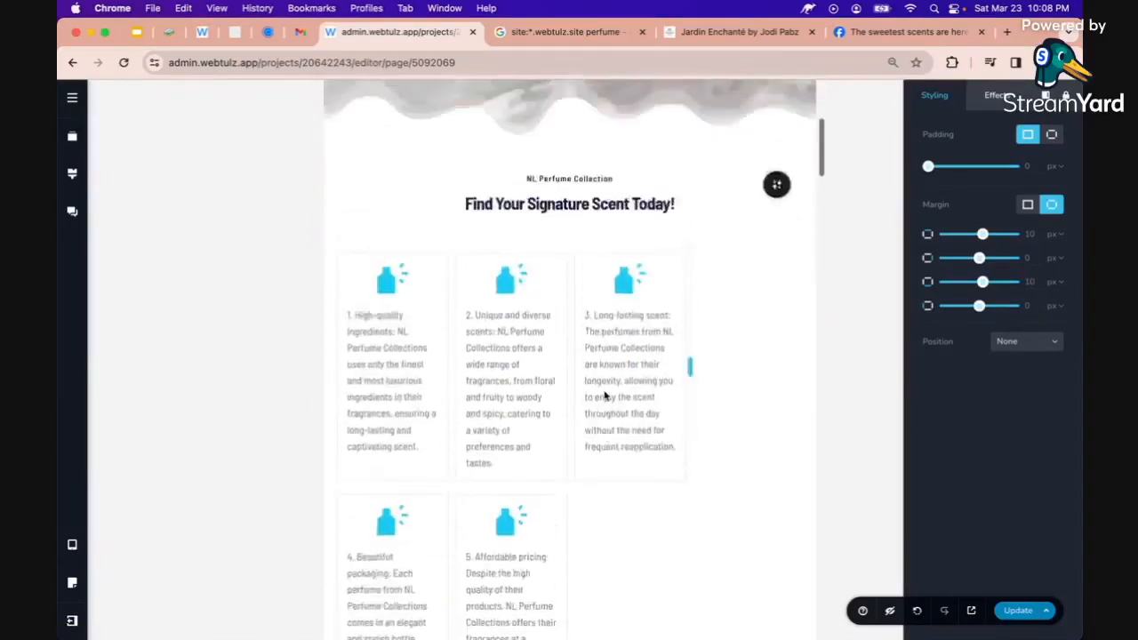
pyautogui.click(666, 451)
pyautogui.scroll(-2, 666, 452)
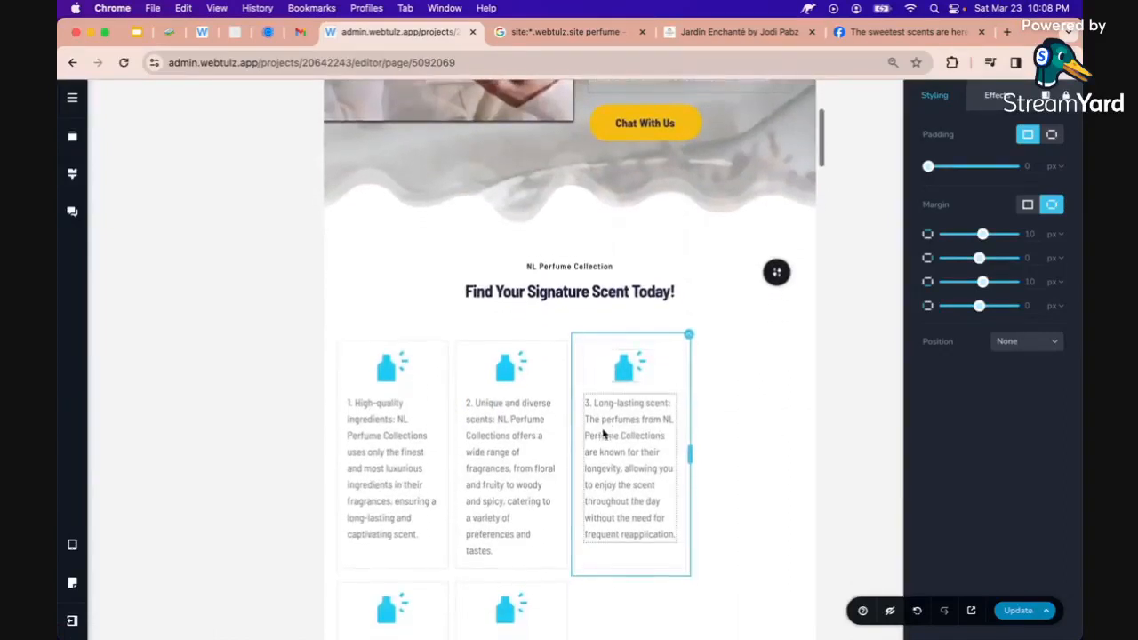
pyautogui.scroll(-1, 602, 434)
pyautogui.click(507, 318)
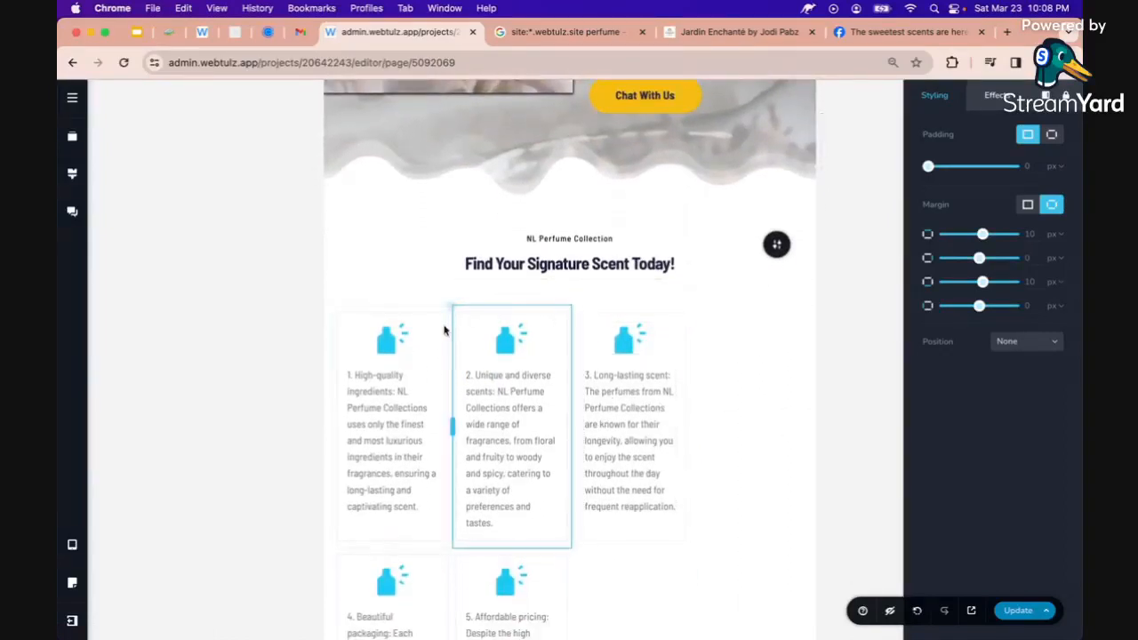
pyautogui.click(453, 411)
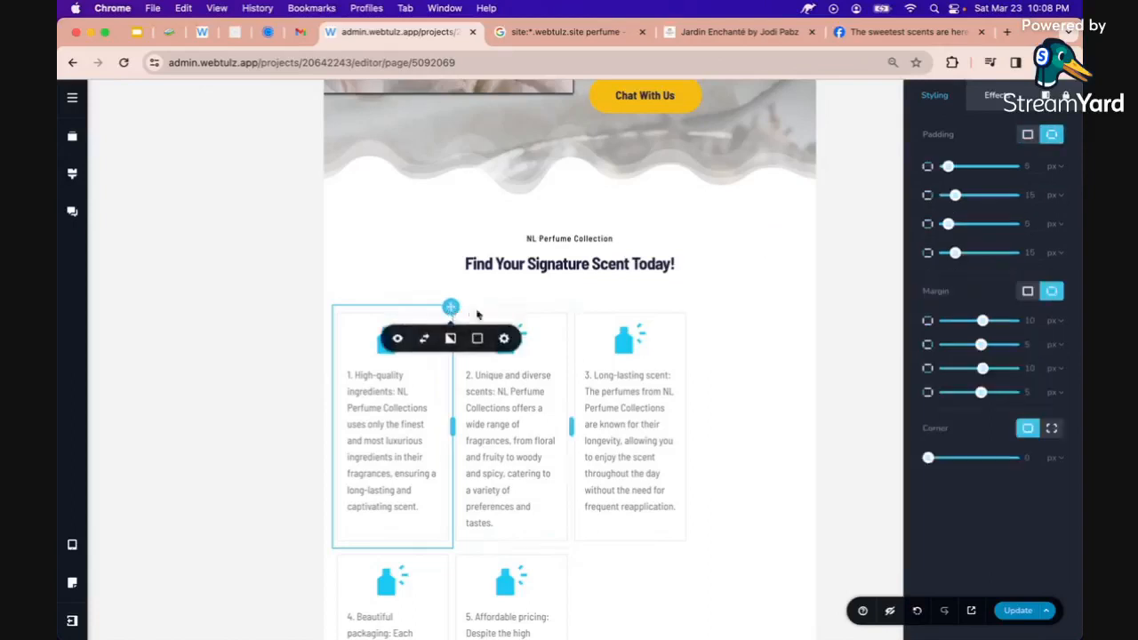
pyautogui.click(504, 339)
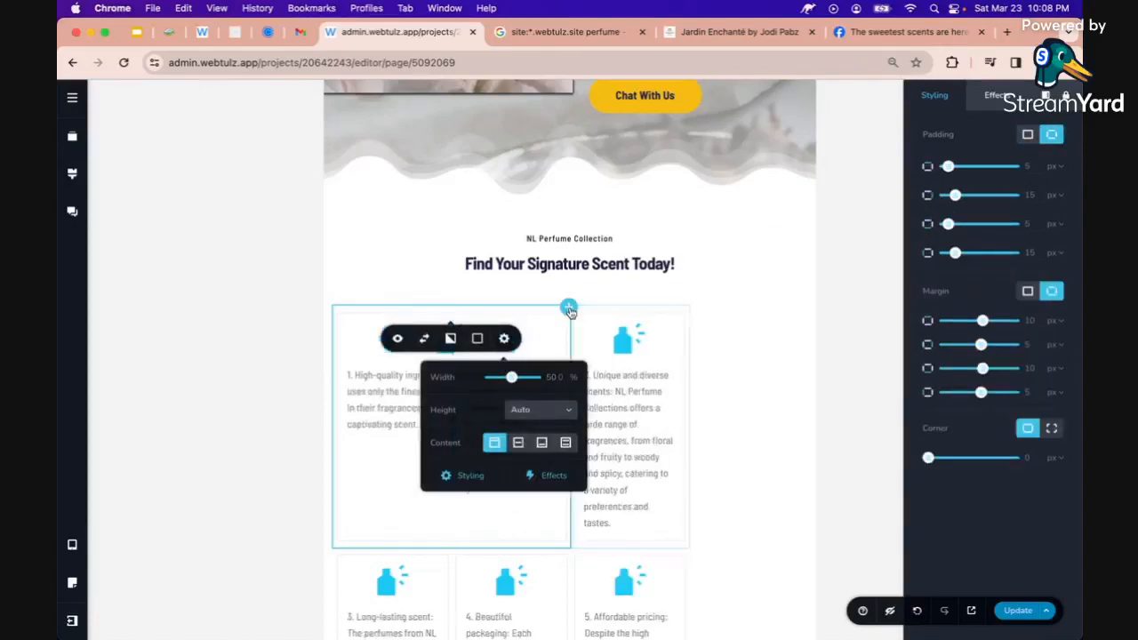
pyautogui.click(568, 310)
pyautogui.click(689, 311)
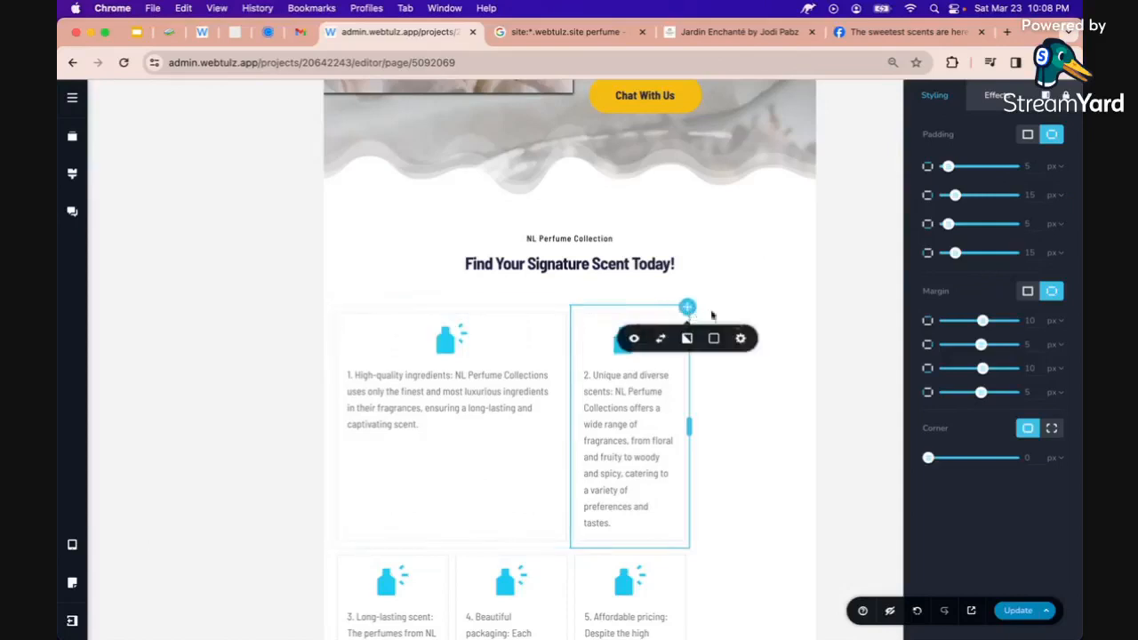
pyautogui.click(741, 340)
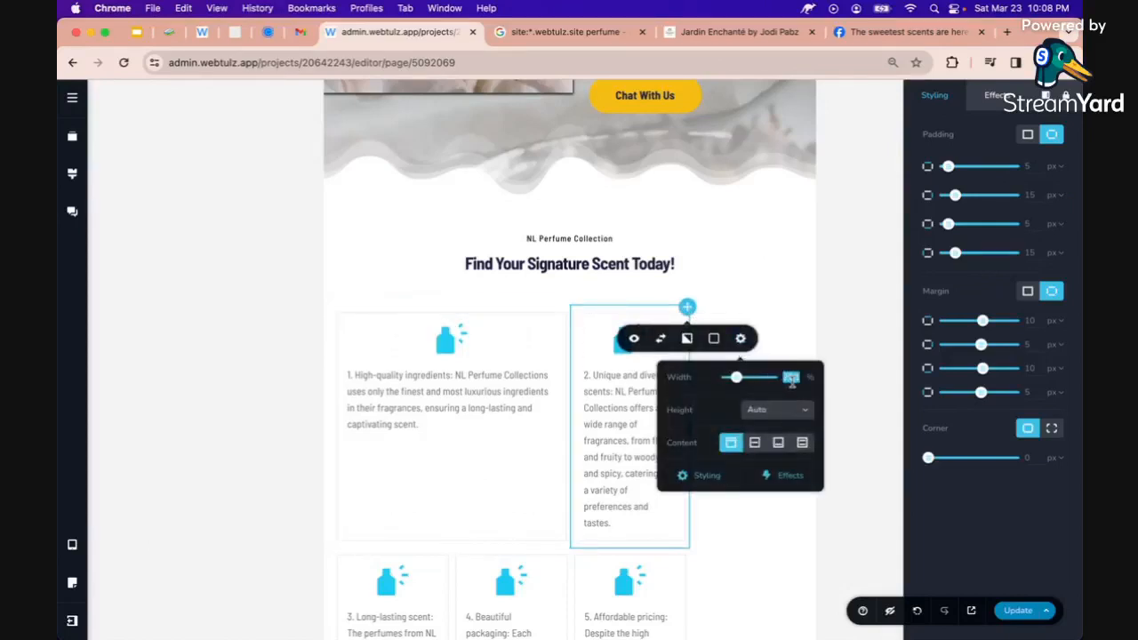
pyautogui.moveTo(736, 377); pyautogui.dragTo(790, 377)
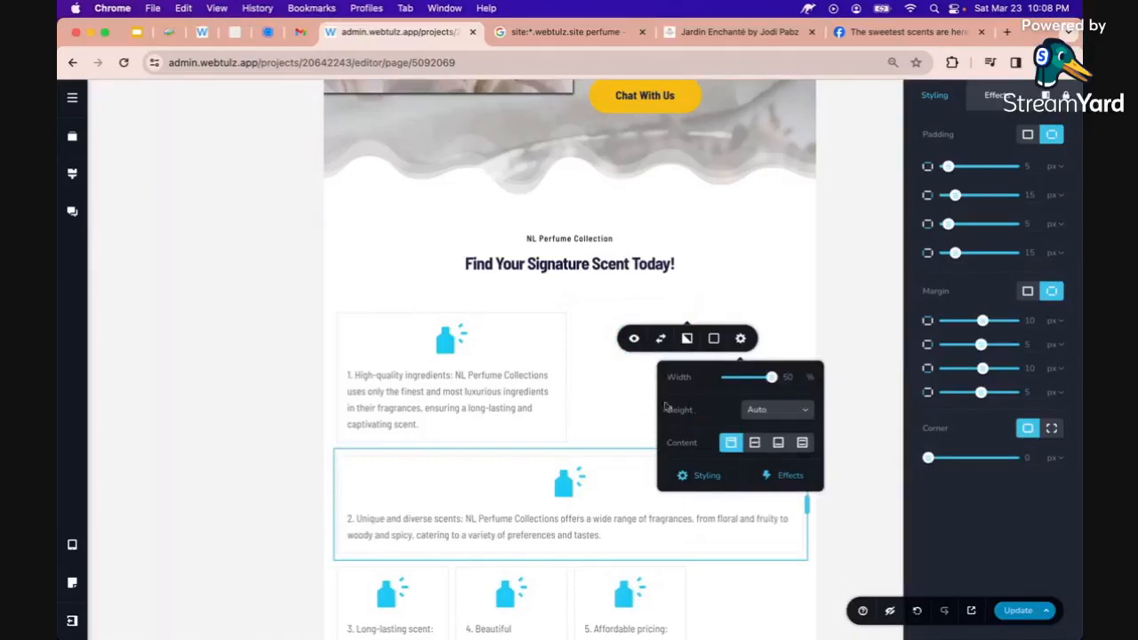
# Set the third, fourth and fifth feature columns, ending with Affordable pricing, to 33% width
pyautogui.scroll(-2, 498, 369)
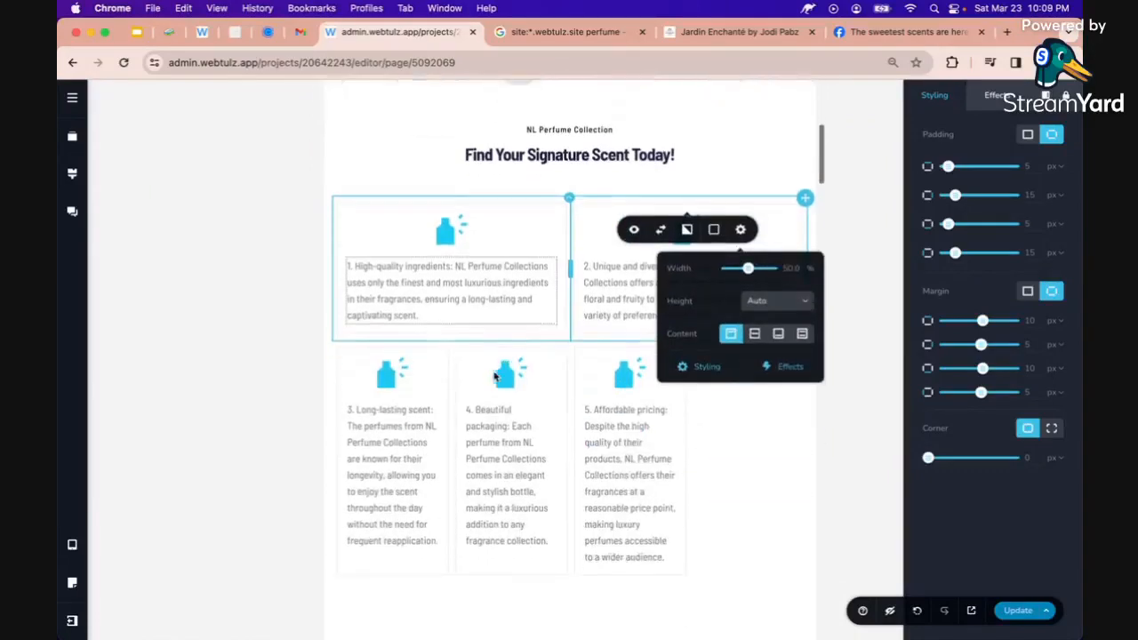
pyautogui.click(446, 351)
pyautogui.click(503, 311)
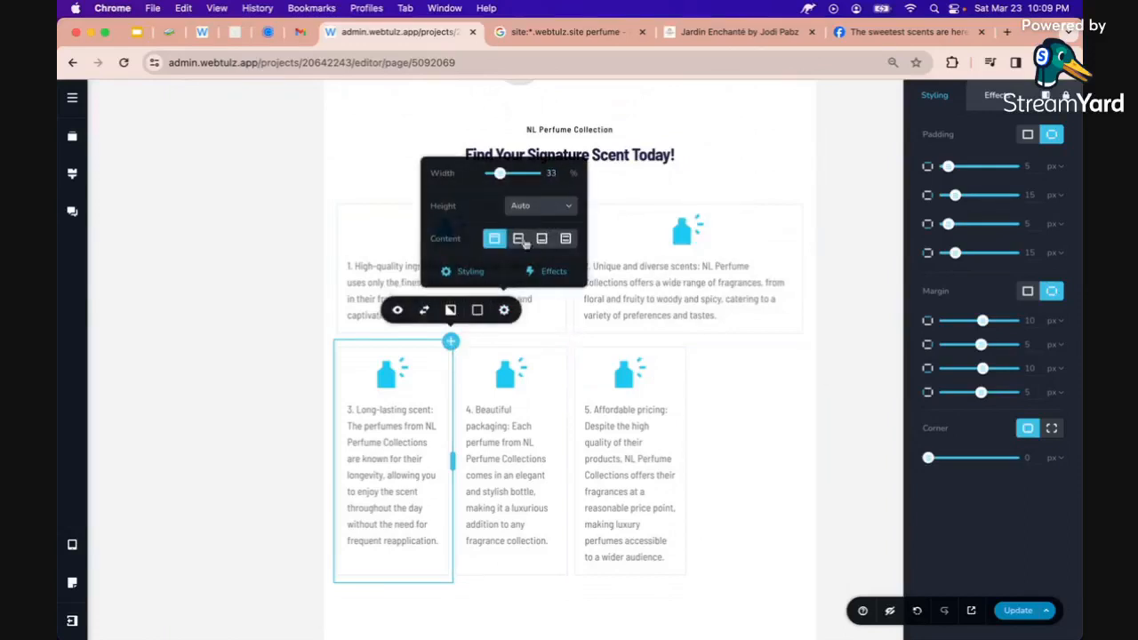
pyautogui.click(571, 345)
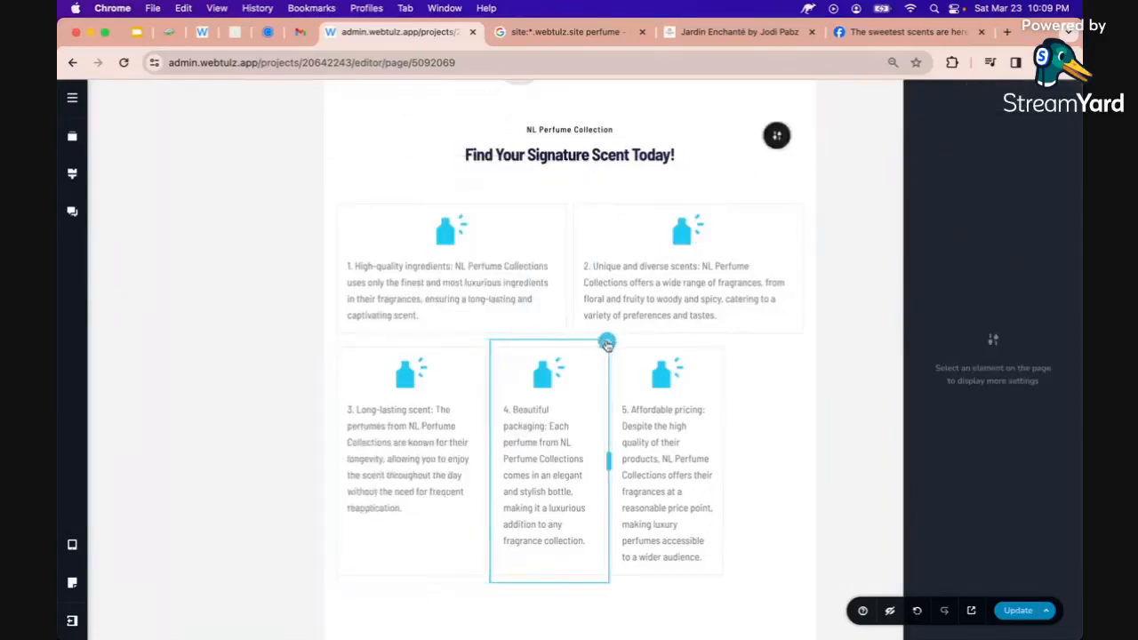
pyautogui.click(604, 350)
pyautogui.click(660, 309)
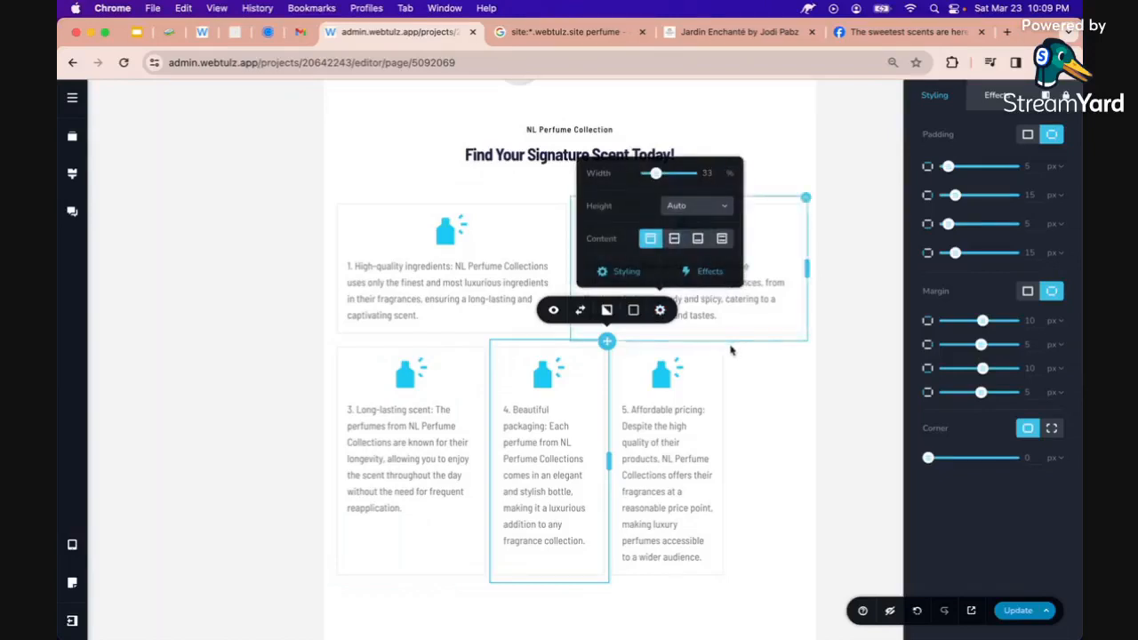
pyautogui.click(758, 349)
pyautogui.click(807, 310)
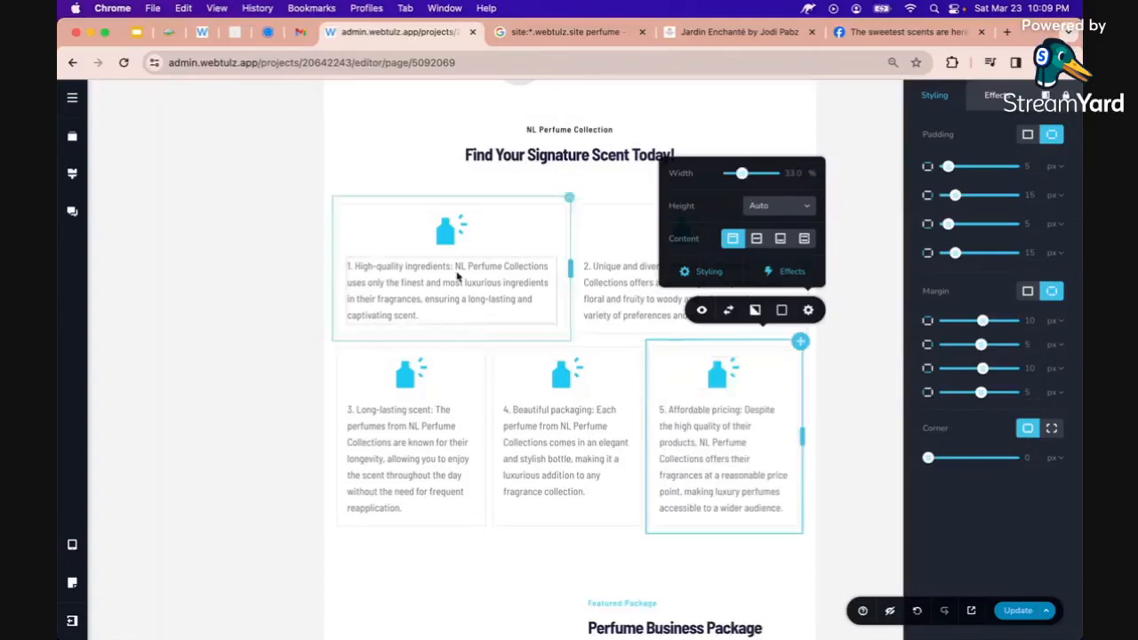
pyautogui.click(524, 293)
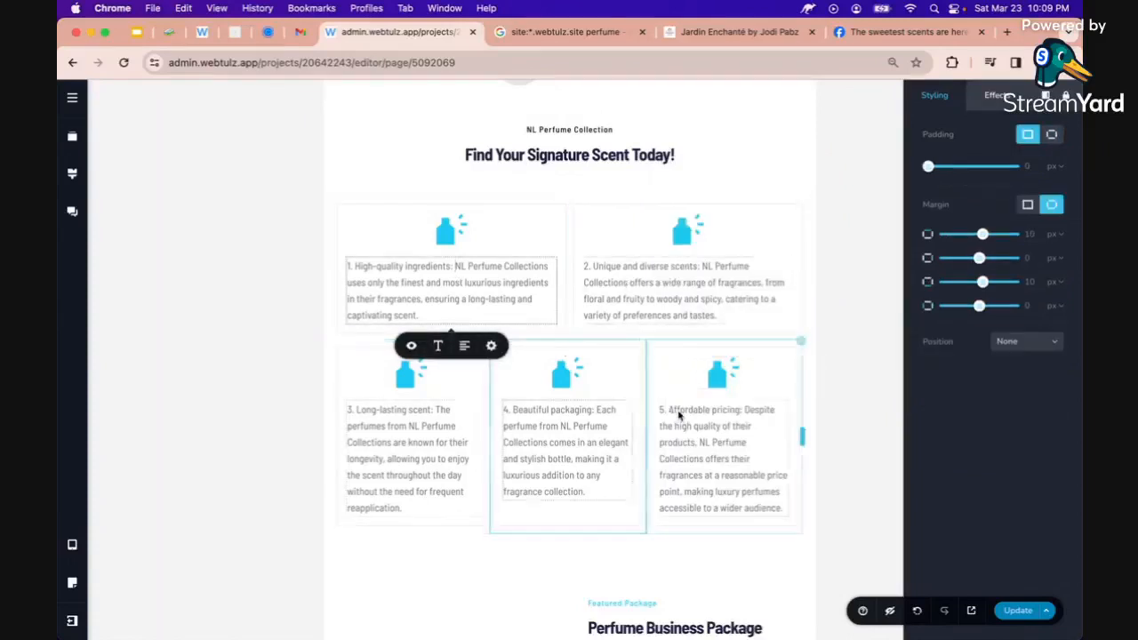
pyautogui.scroll(-2, 658, 426)
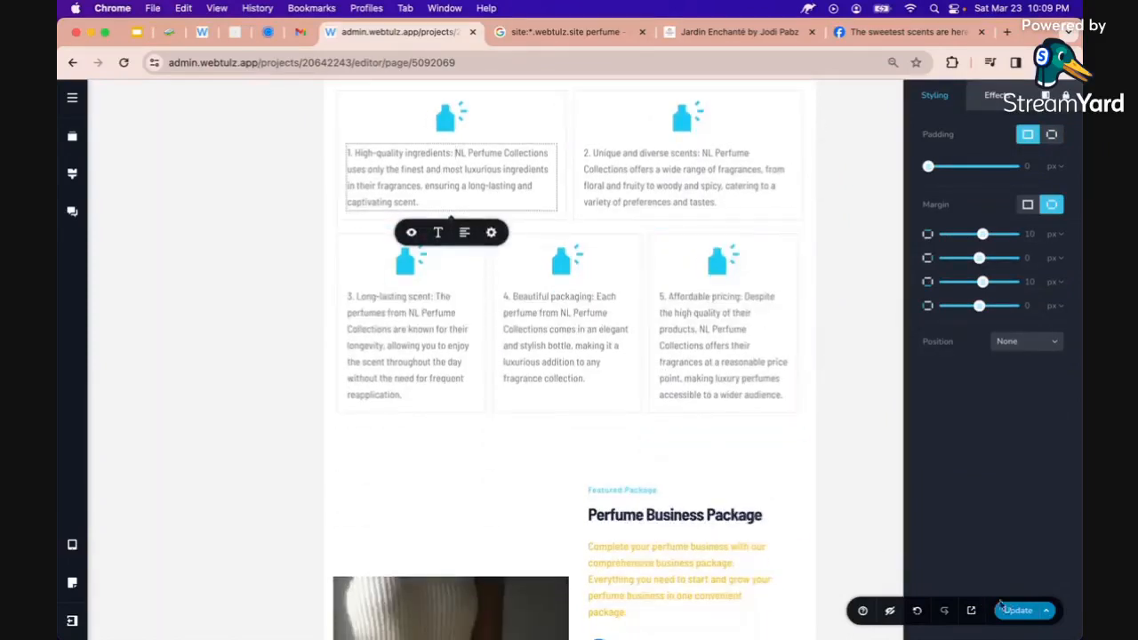
pyautogui.scroll(-2, 665, 511)
pyautogui.scroll(-12, 665, 511)
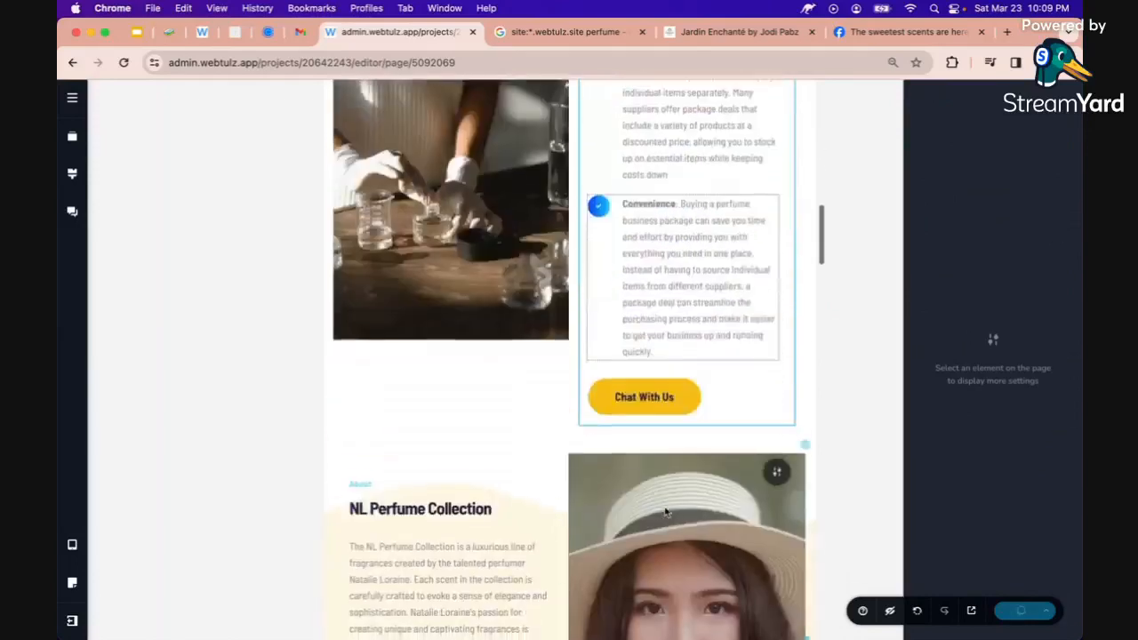
pyautogui.scroll(-15, 665, 511)
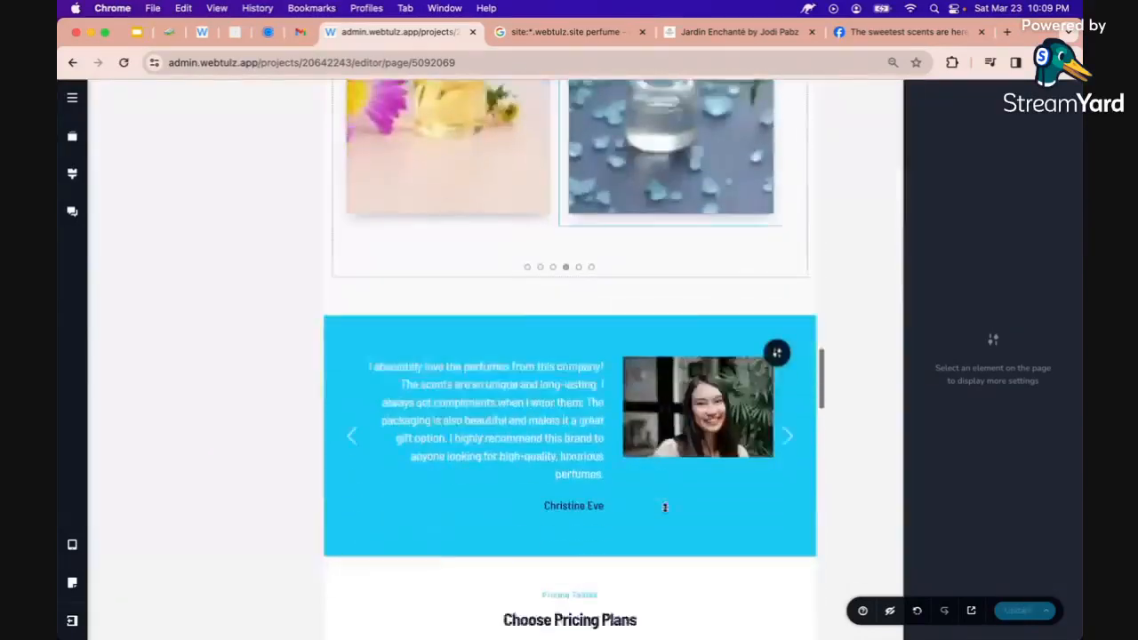
pyautogui.scroll(-8, 665, 511)
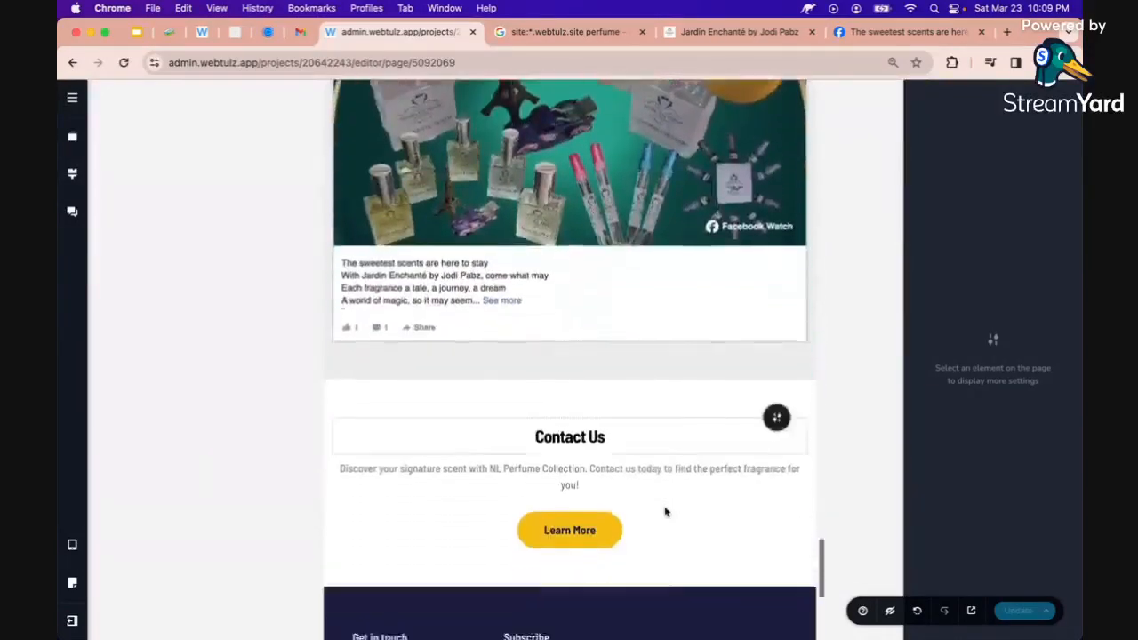
# Switch to the mobile view and widen the brand name and Chat With Us button to full width
pyautogui.click(72, 544)
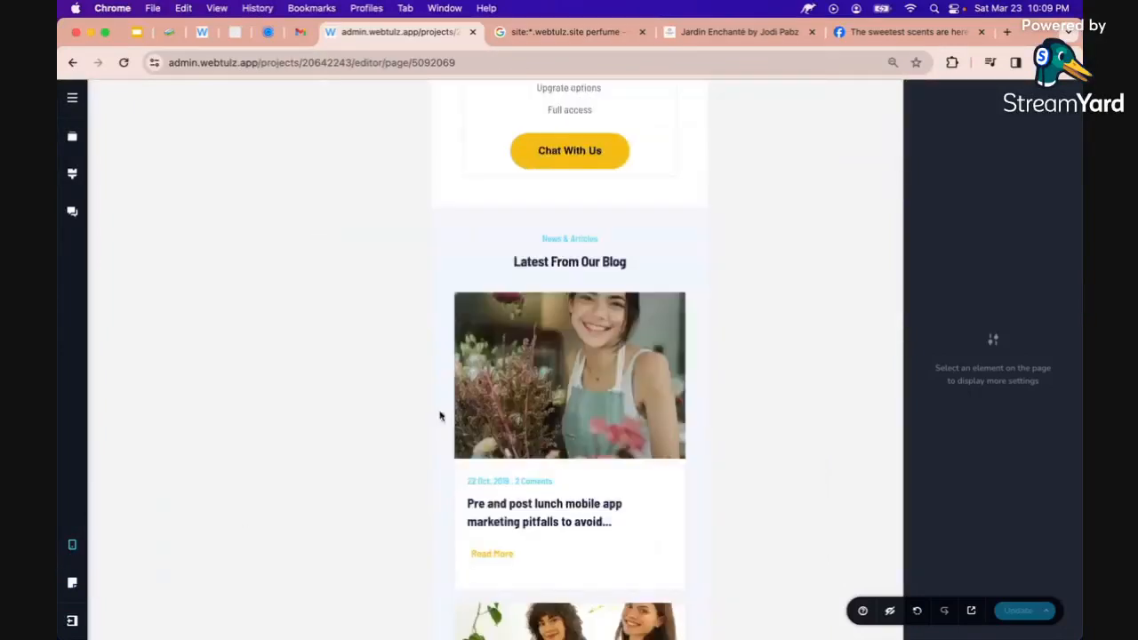
pyautogui.scroll(15, 536, 330)
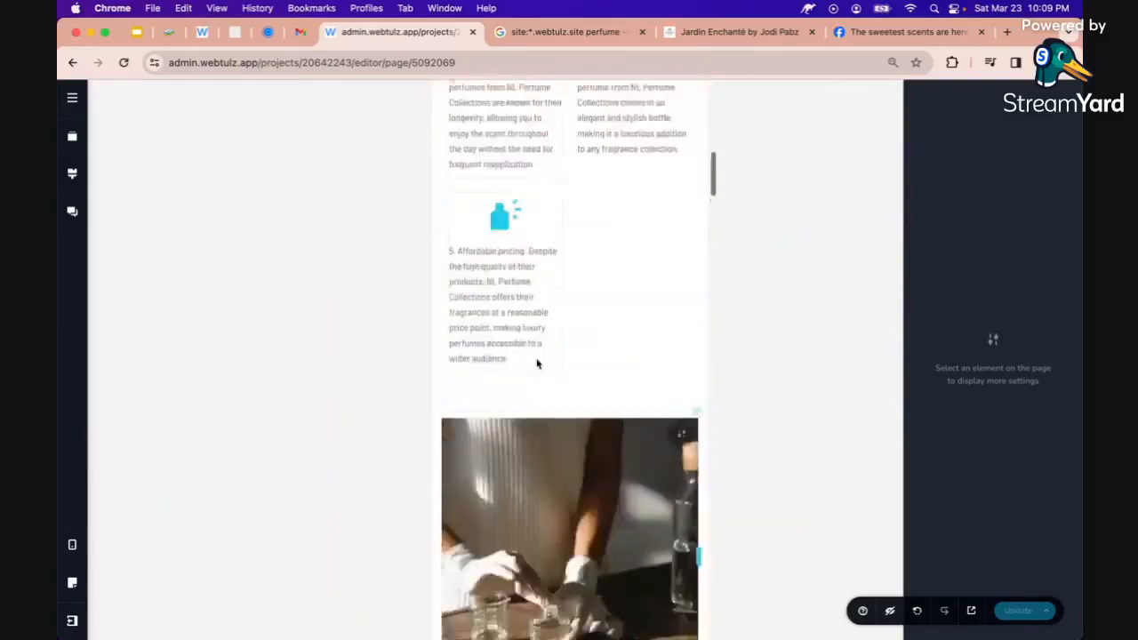
pyautogui.scroll(-20, 537, 363)
pyautogui.scroll(12, 536, 365)
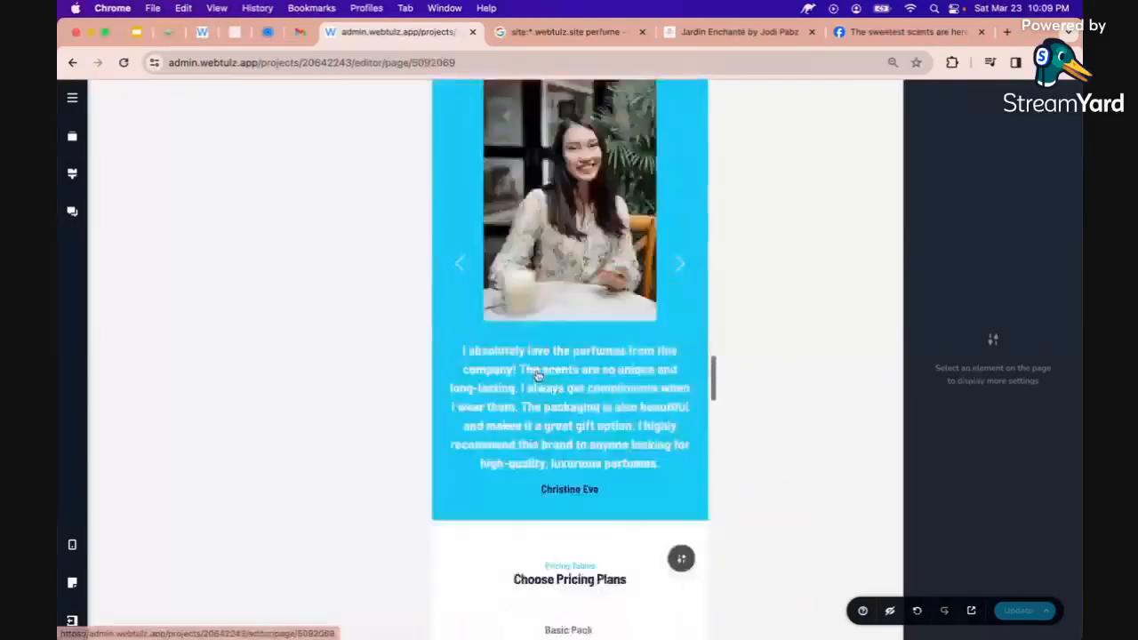
pyautogui.scroll(10, 536, 374)
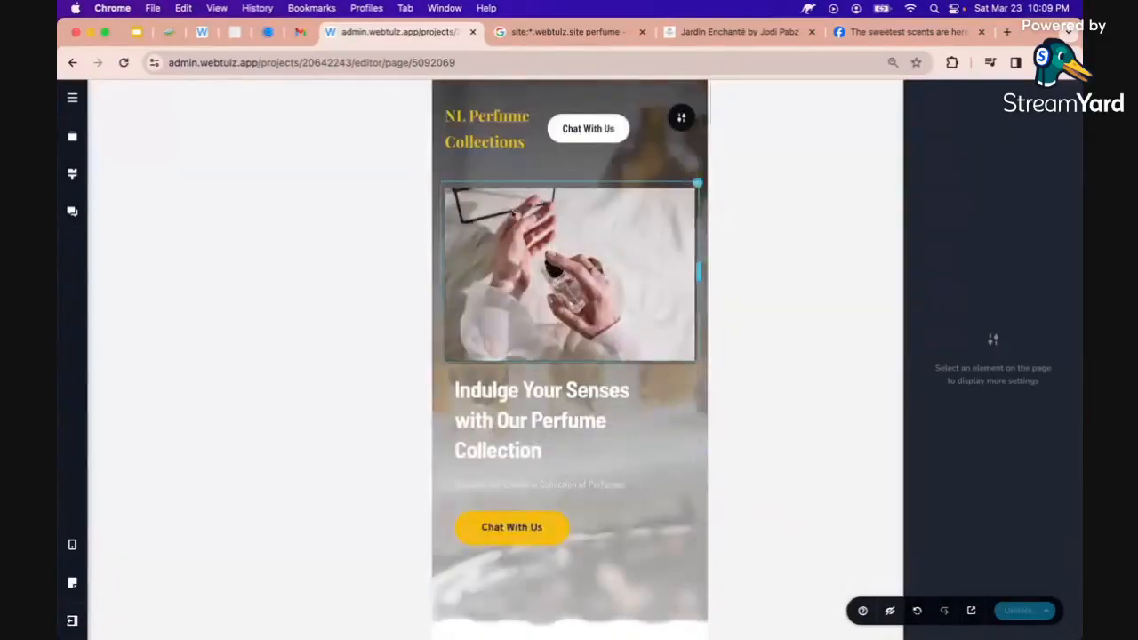
pyautogui.moveTo(530, 132); pyautogui.dragTo(729, 142)
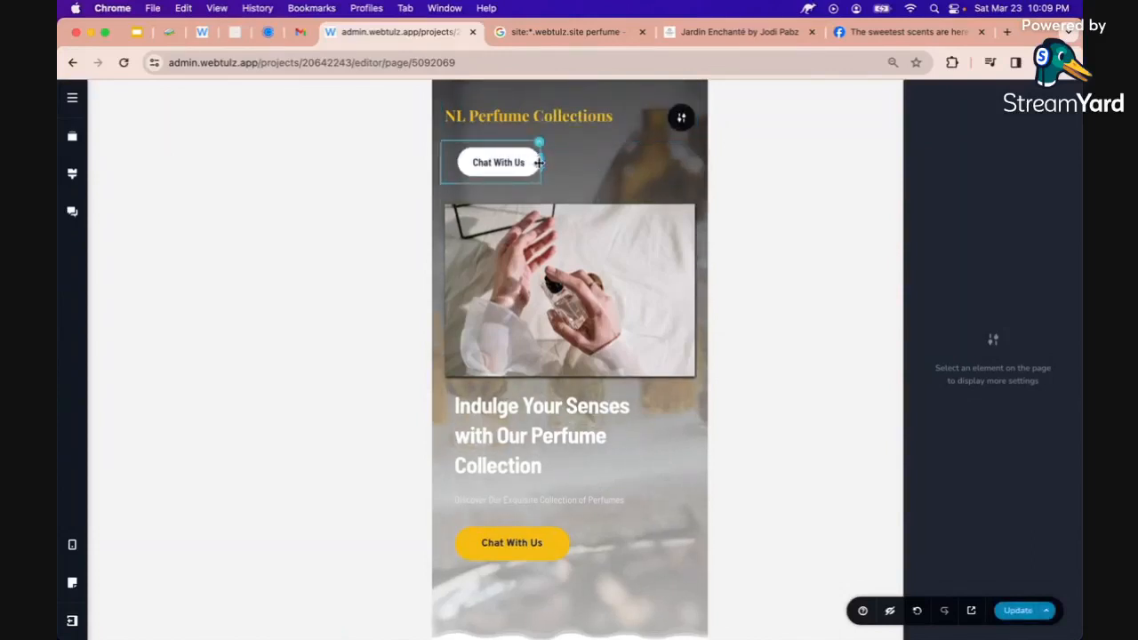
pyautogui.moveTo(539, 164); pyautogui.dragTo(759, 173)
# Centre NL Perfume Collections and the Chat With Us button in the mobile header
pyautogui.click(569, 114)
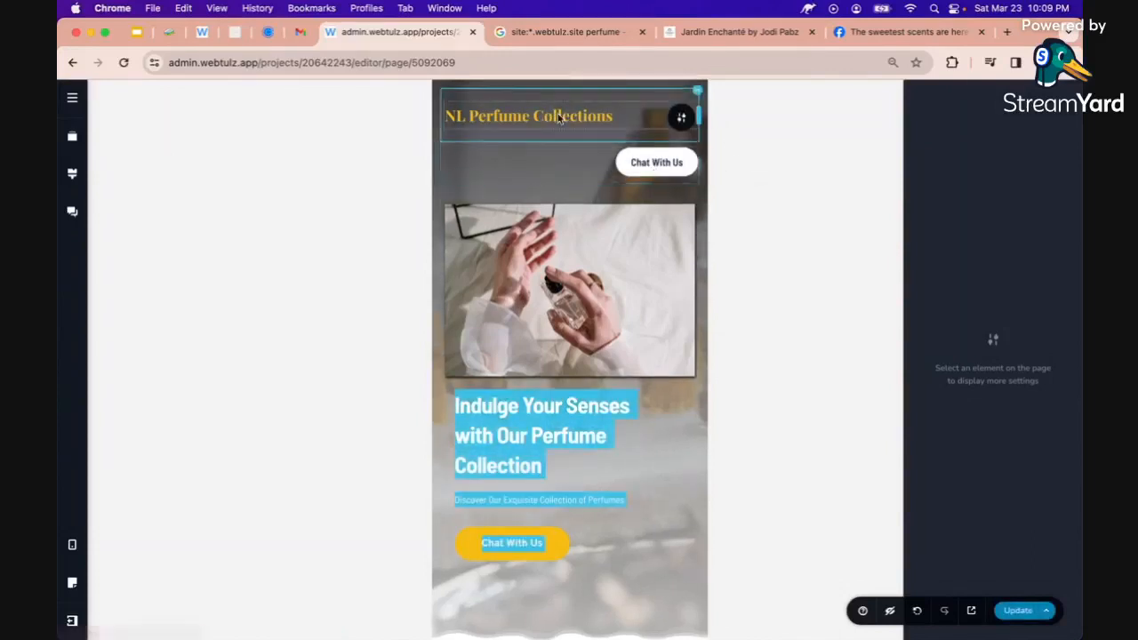
pyautogui.click(585, 152)
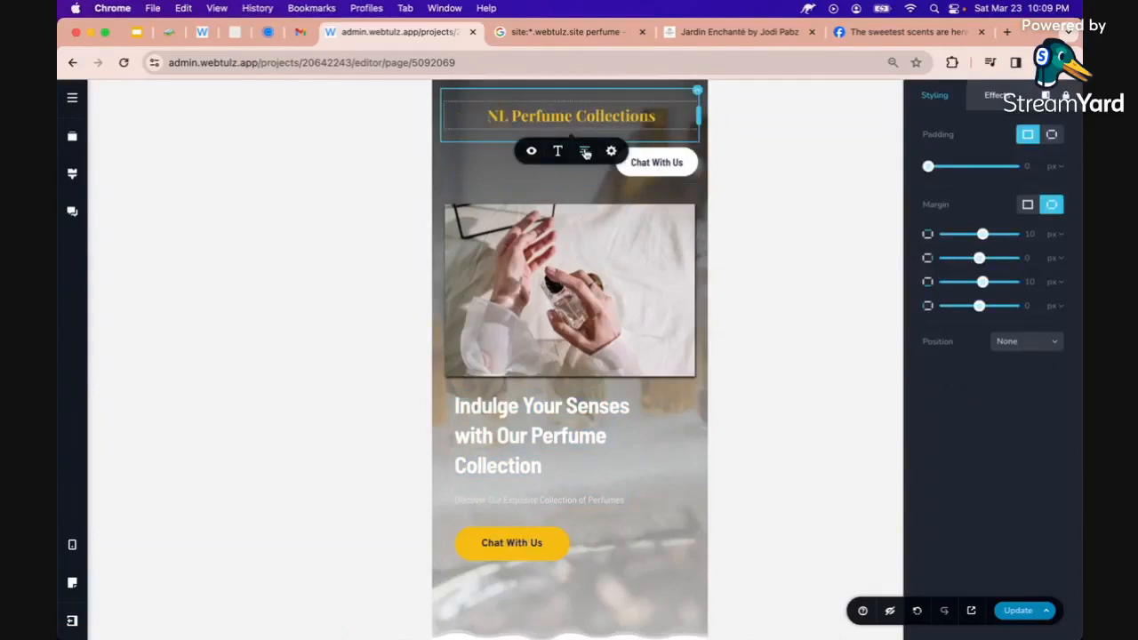
pyautogui.click(635, 172)
pyautogui.click(699, 199)
pyautogui.click(699, 200)
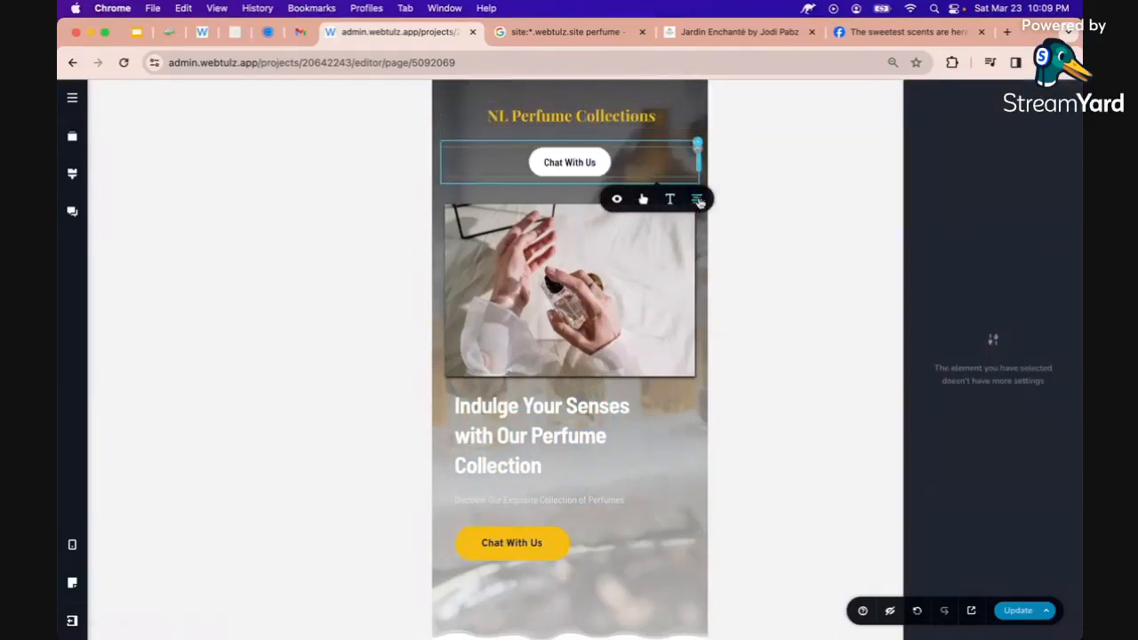
pyautogui.click(480, 330)
pyautogui.scroll(-5, 480, 330)
# Widen the footer map embed in the mobile layout to fill its column
pyautogui.scroll(-10, 480, 331)
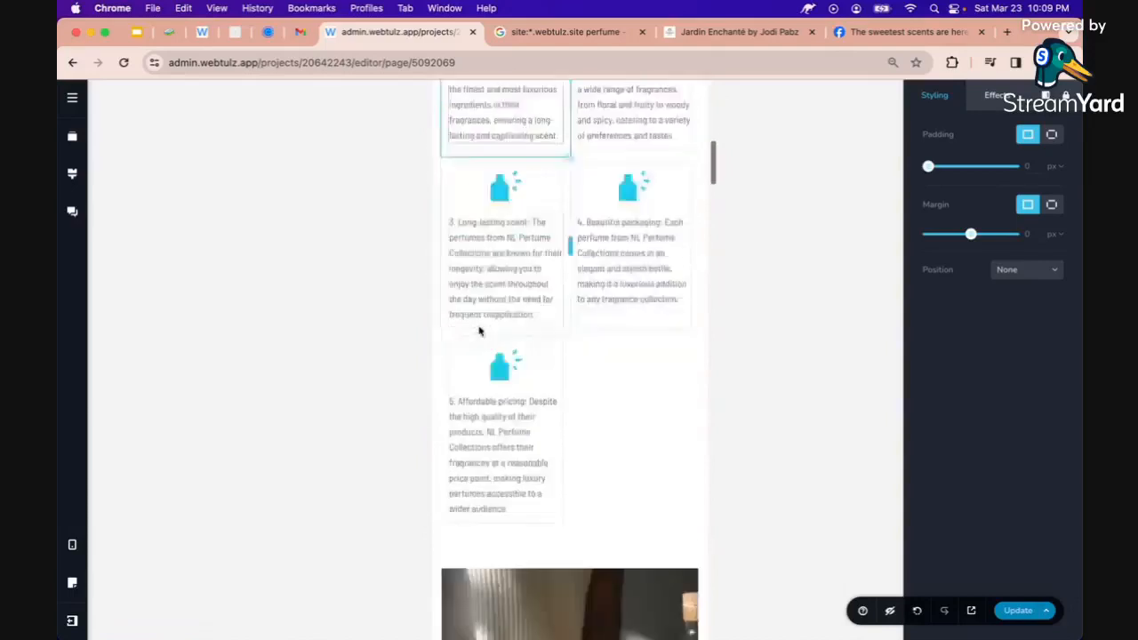
pyautogui.scroll(-8, 478, 331)
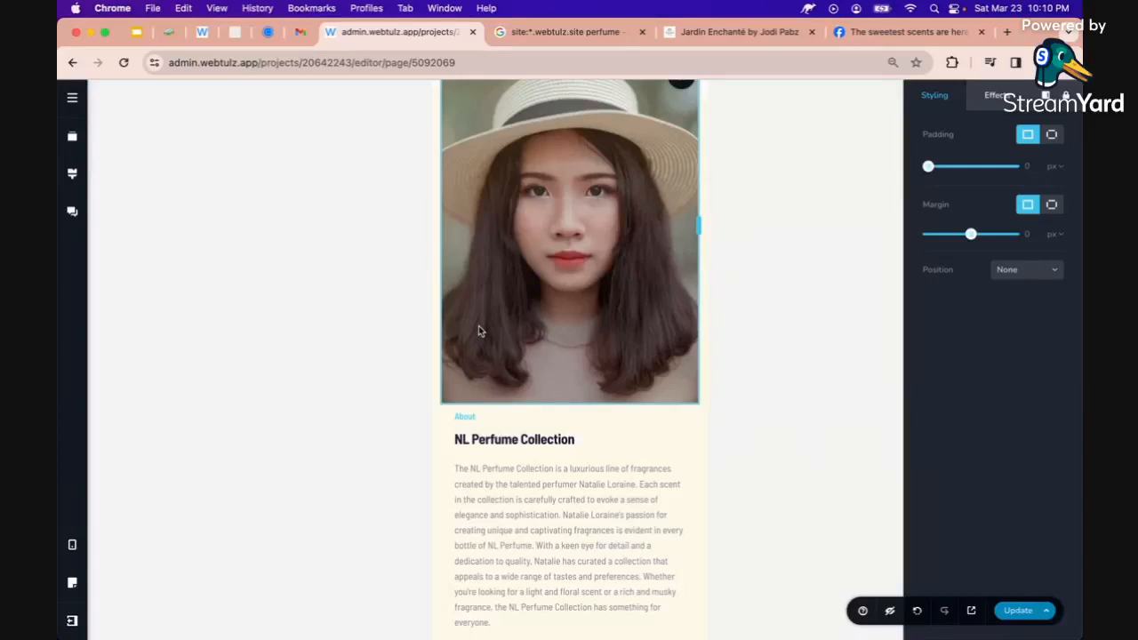
pyautogui.scroll(-10, 530, 331)
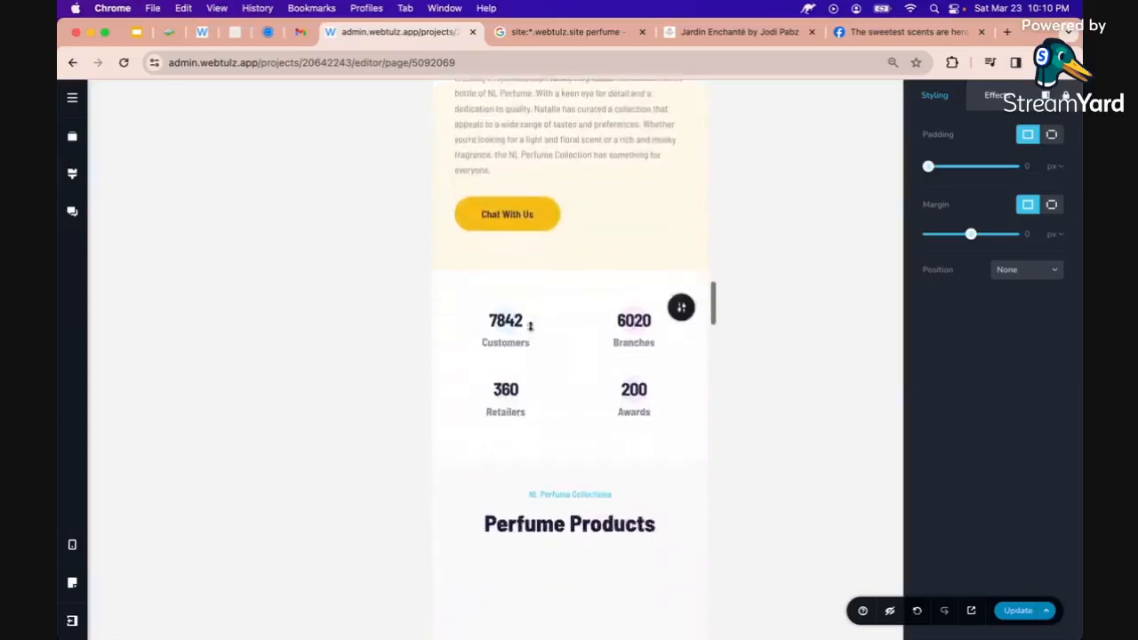
pyautogui.scroll(-10, 530, 331)
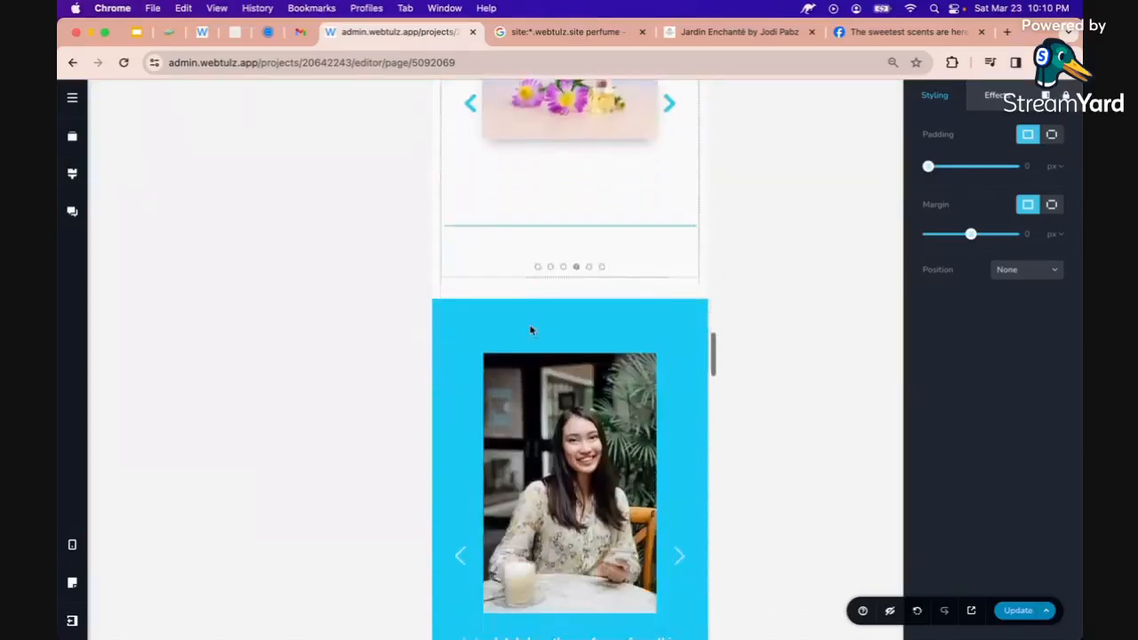
pyautogui.scroll(-10, 532, 330)
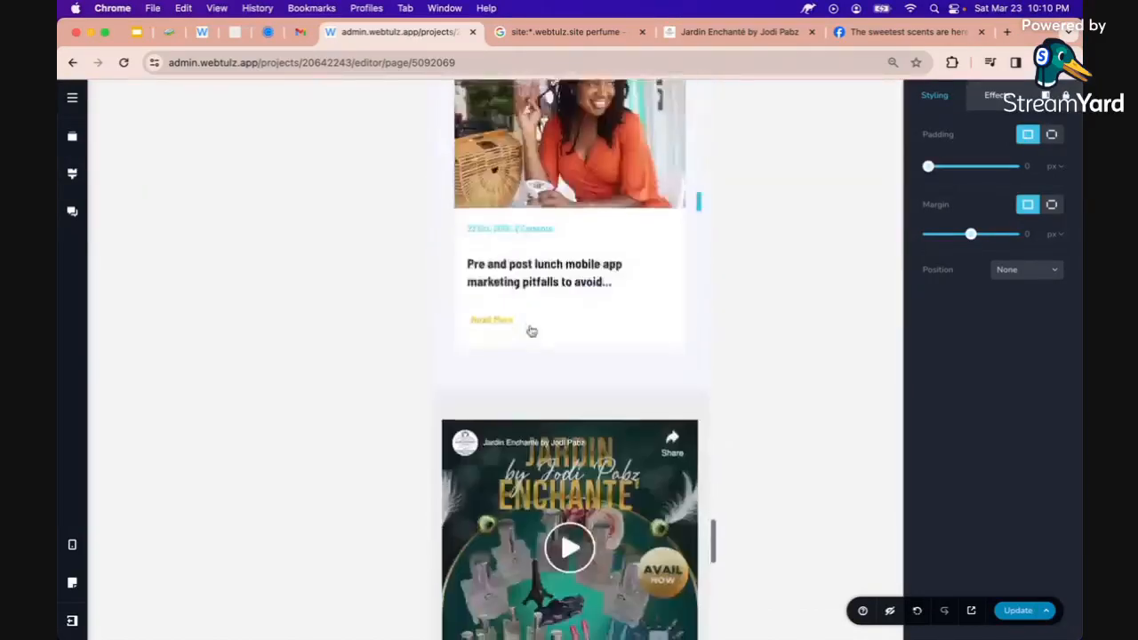
pyautogui.scroll(-10, 531, 330)
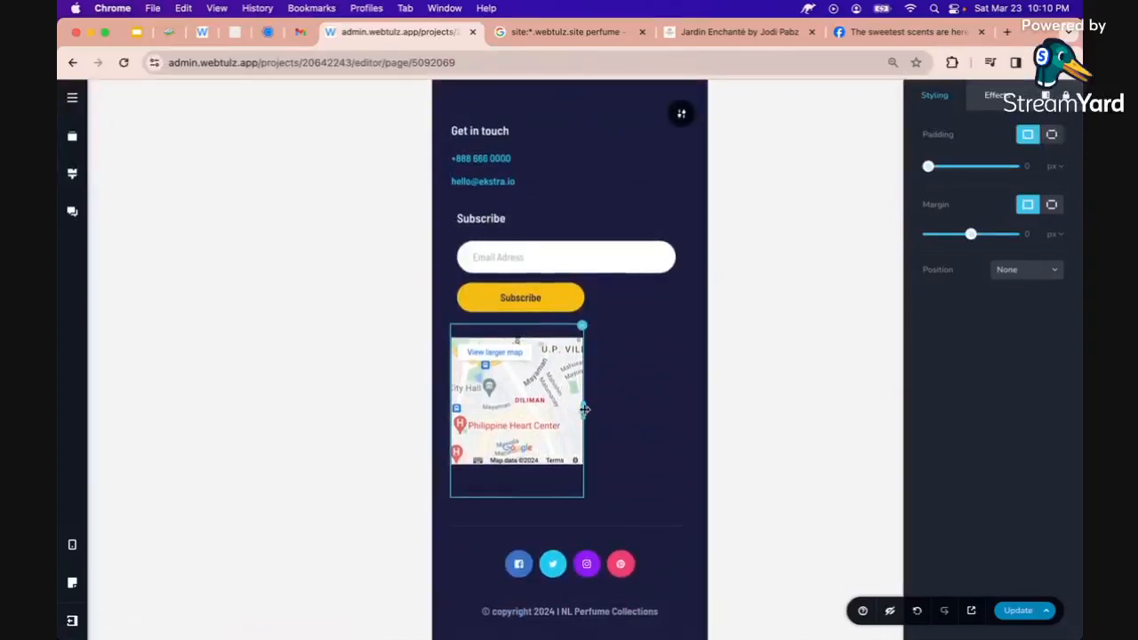
pyautogui.moveTo(583, 411); pyautogui.dragTo(719, 424)
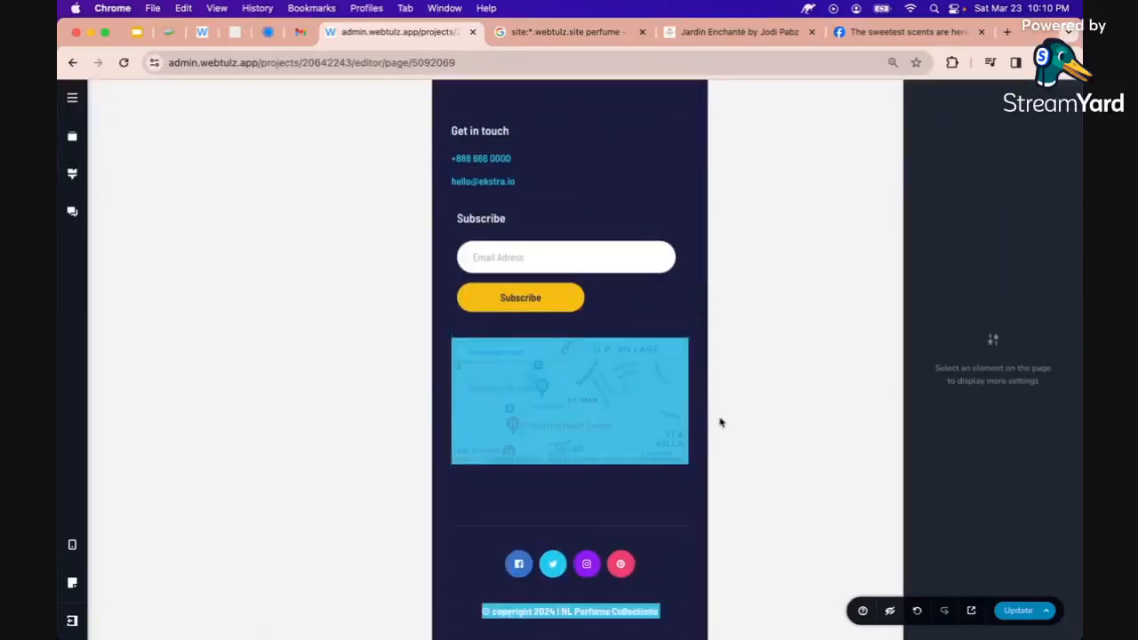
pyautogui.click(649, 439)
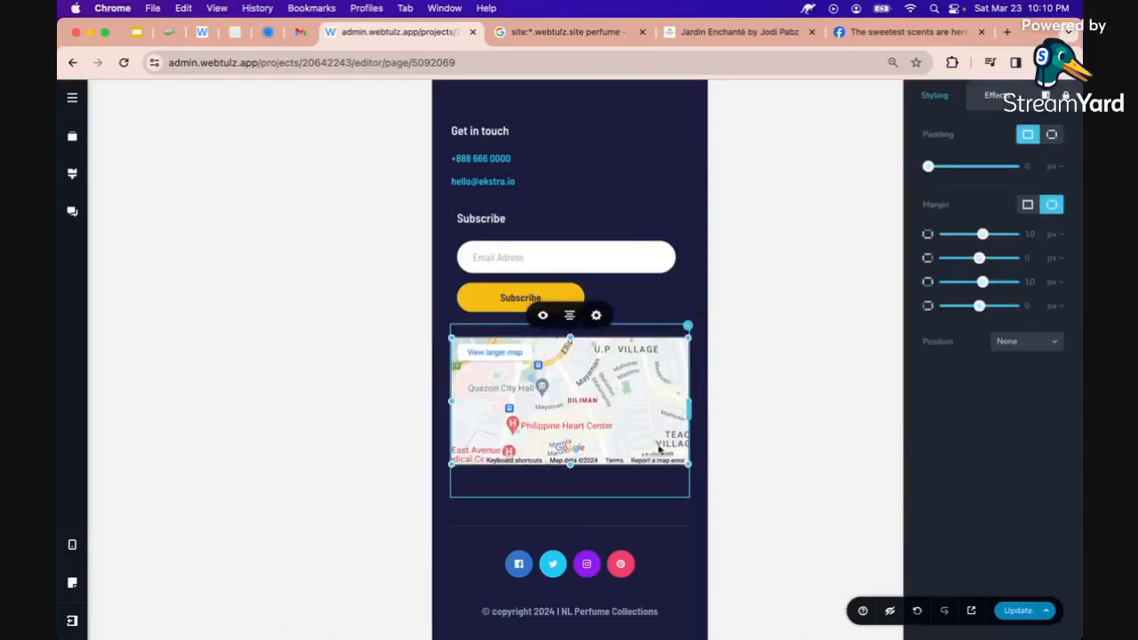
# Save the page changes with Update and return to the top of the mobile layout
pyautogui.click(1016, 615)
pyautogui.scroll(4, 631, 521)
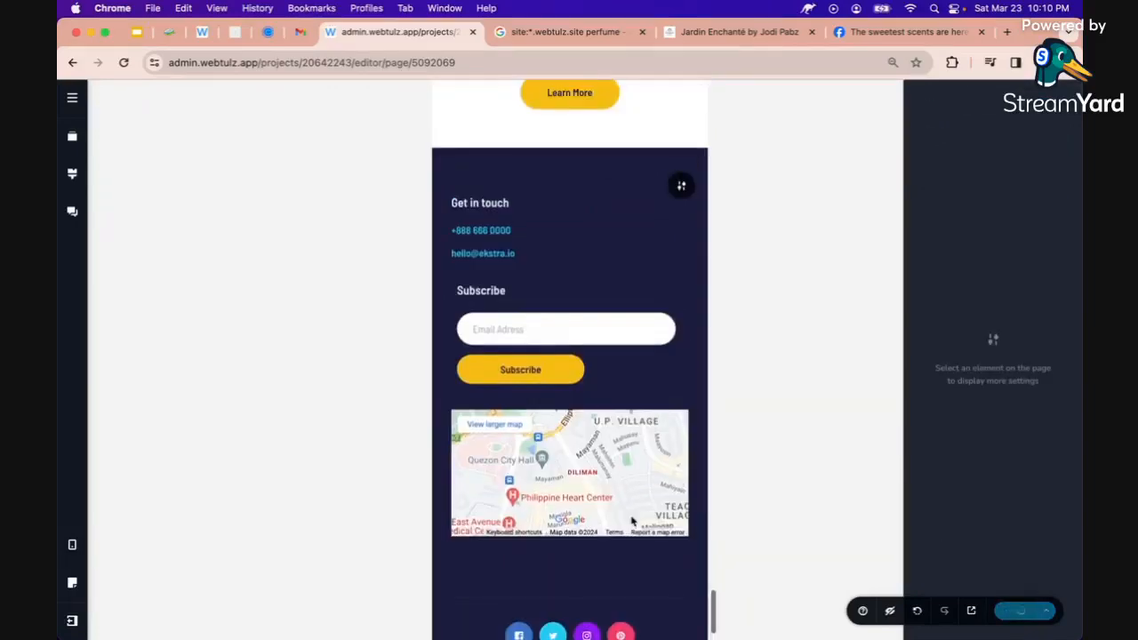
pyautogui.scroll(20, 631, 521)
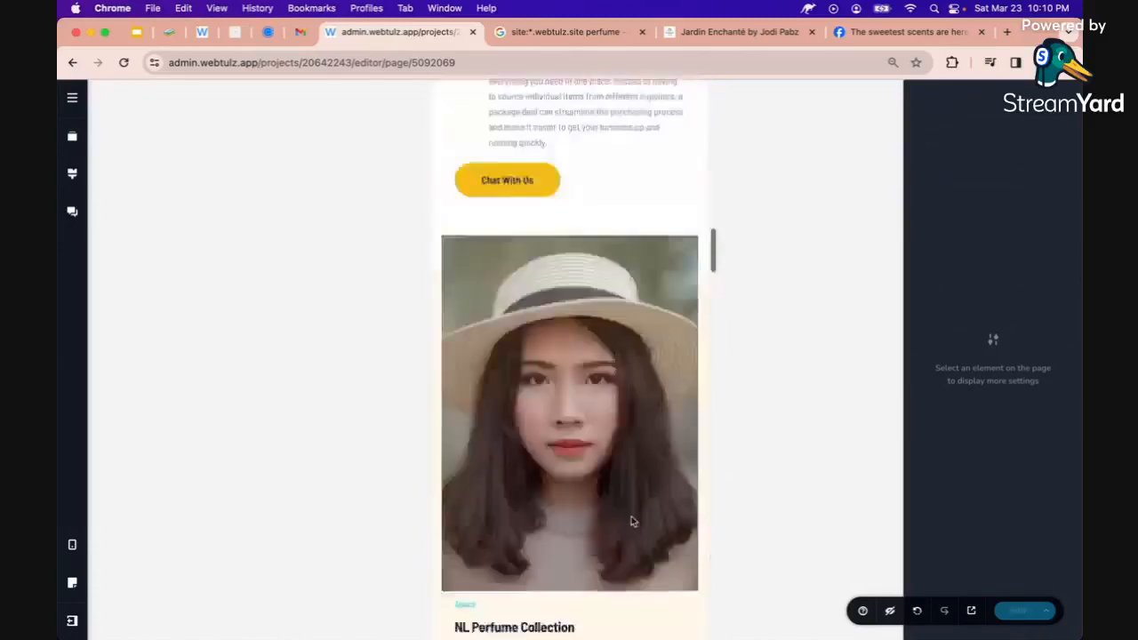
pyautogui.scroll(2, 632, 521)
pyautogui.scroll(10, 627, 498)
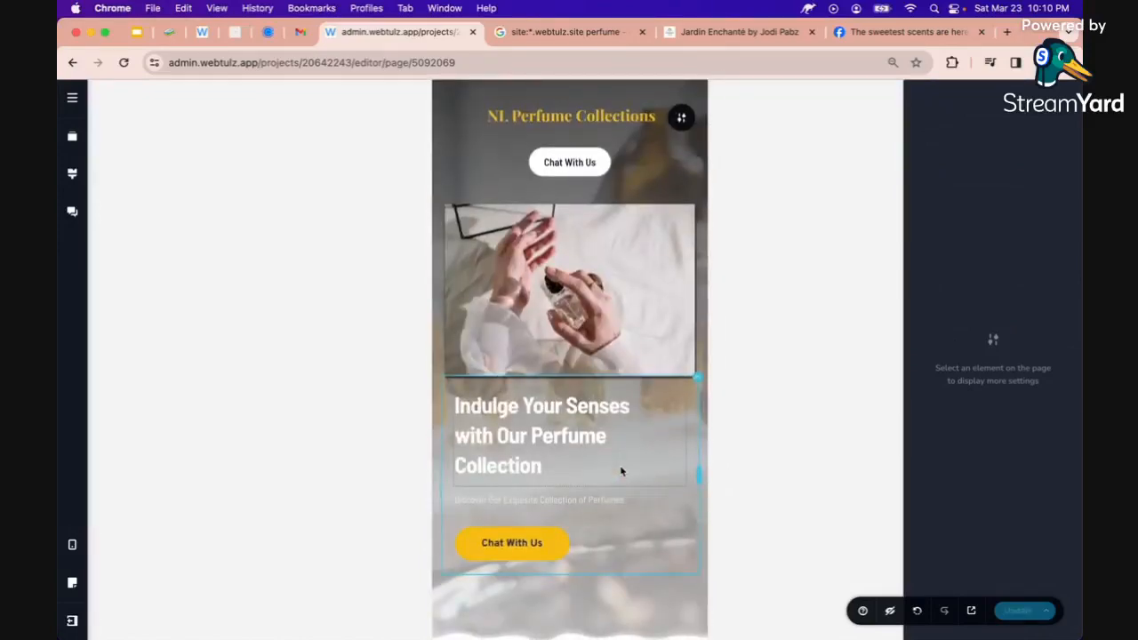
# Switch the canvas back to the desktop layout and open the live site in a new tab
pyautogui.click(72, 545)
pyautogui.click(133, 513)
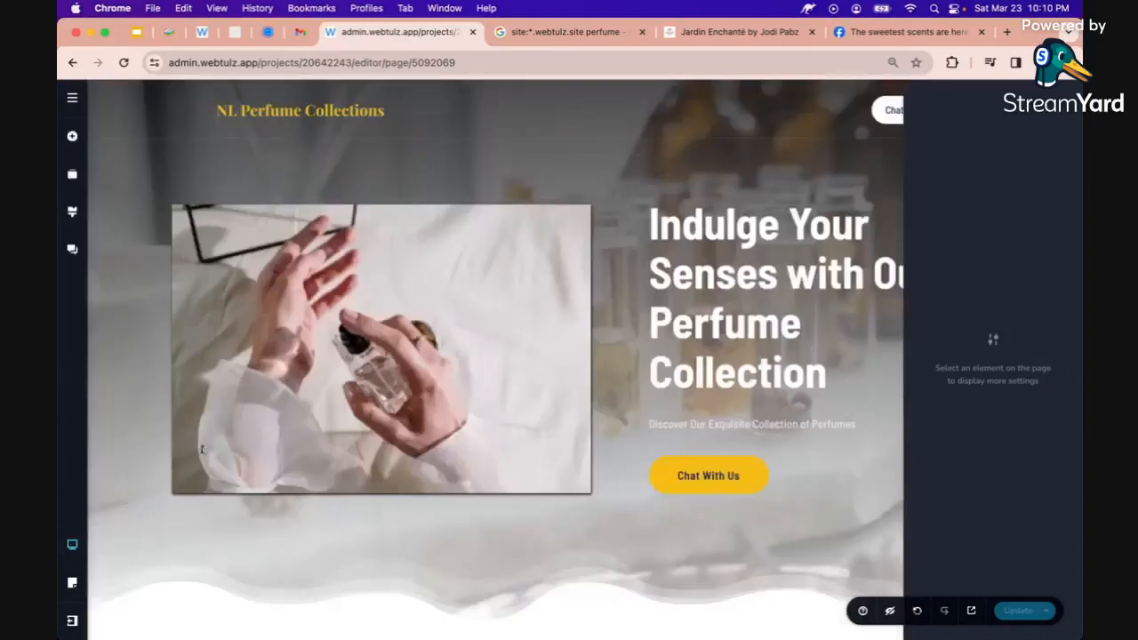
pyautogui.click(574, 401)
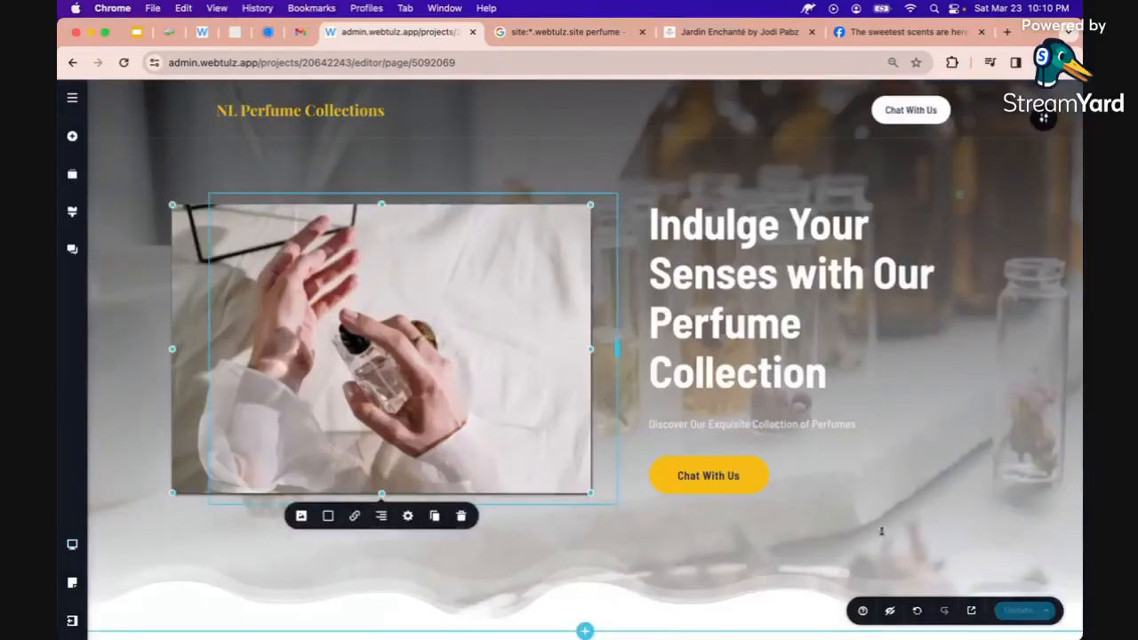
pyautogui.click(972, 615)
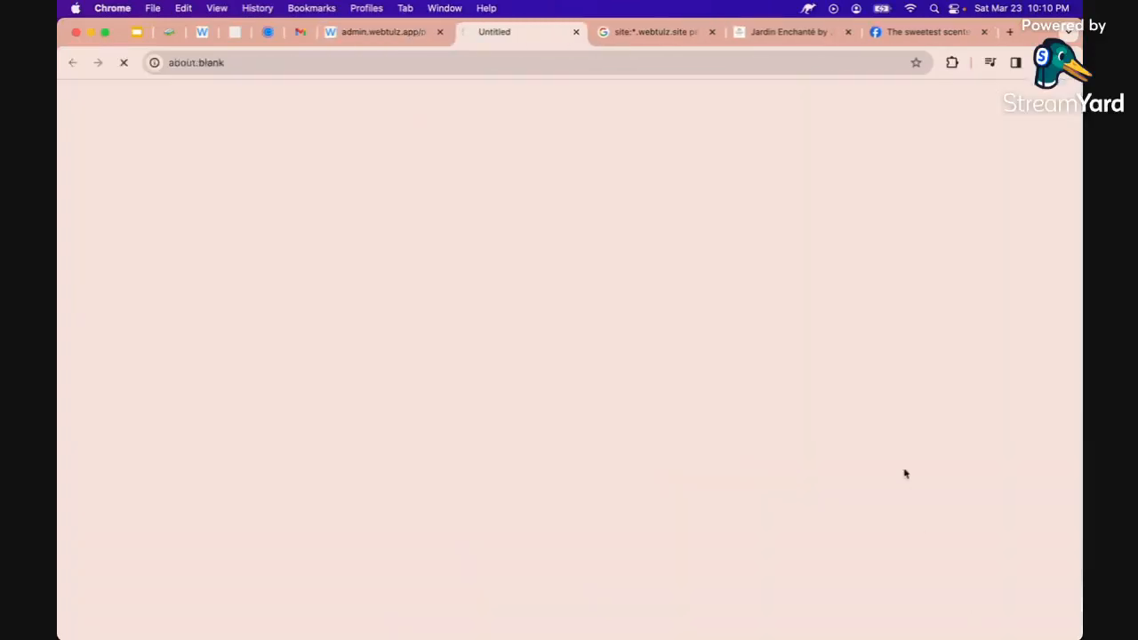
# Close the Google, Jardin Enchanté and Facebook tabs and scroll through the live site to its footer
pyautogui.click(711, 32)
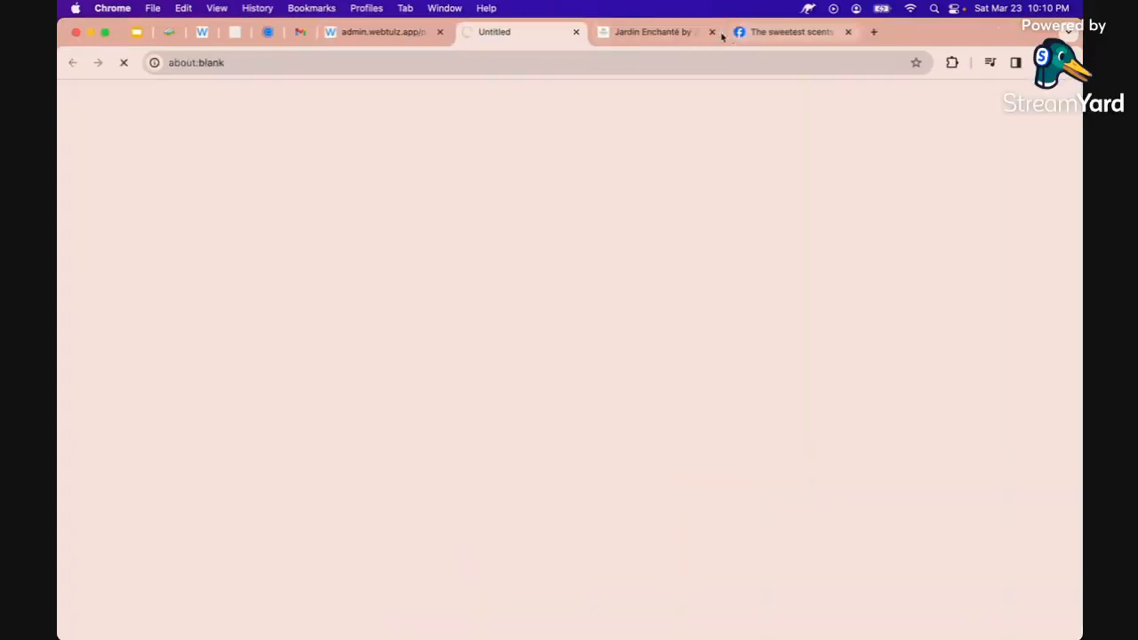
pyautogui.click(711, 32)
pyautogui.click(711, 32)
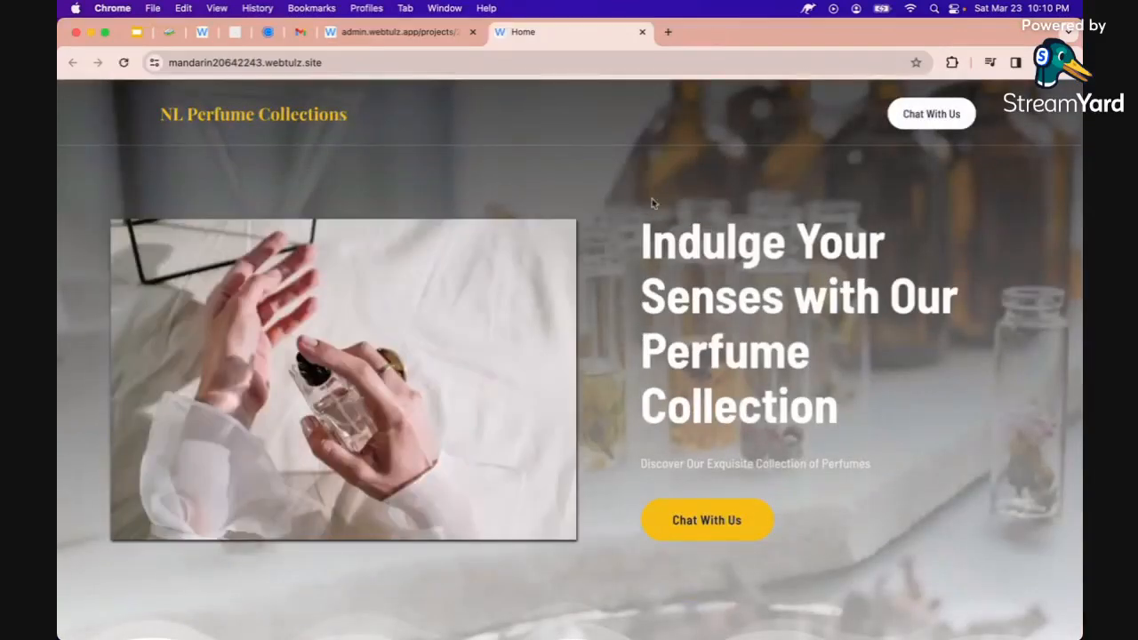
pyautogui.scroll(-5, 651, 201)
pyautogui.scroll(-20, 652, 204)
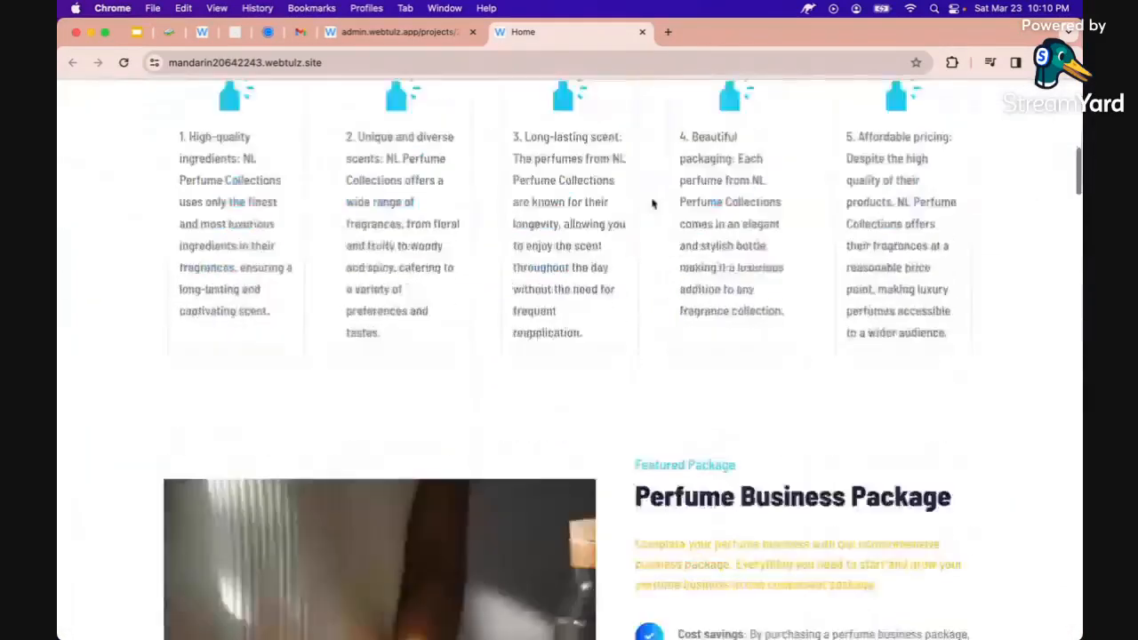
pyautogui.scroll(-5, 651, 203)
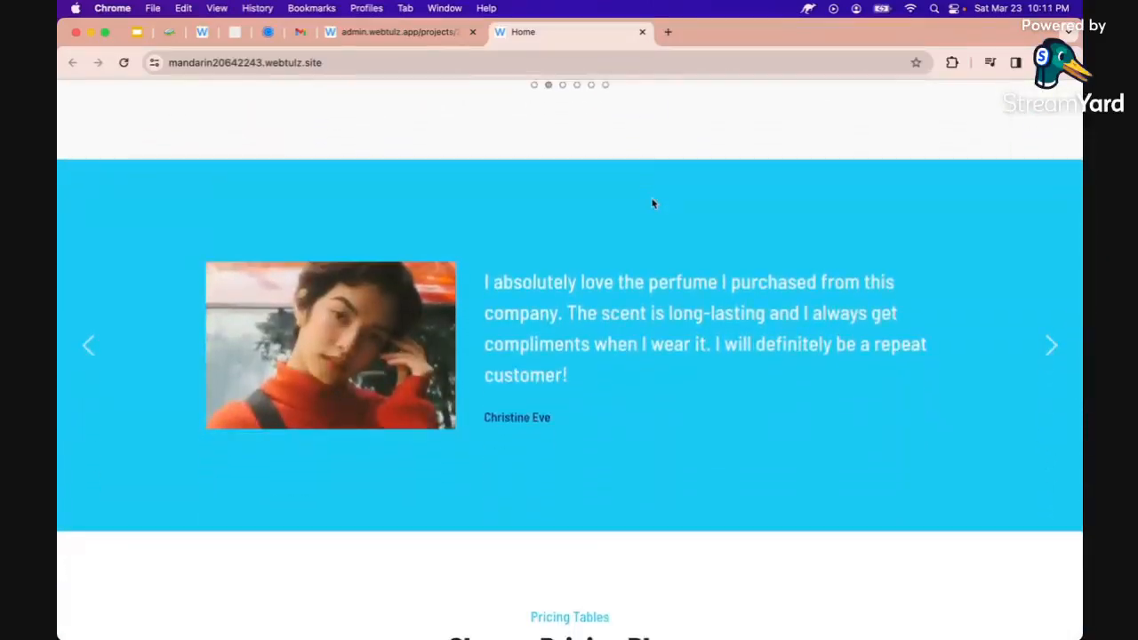
pyautogui.scroll(-2, 609, 279)
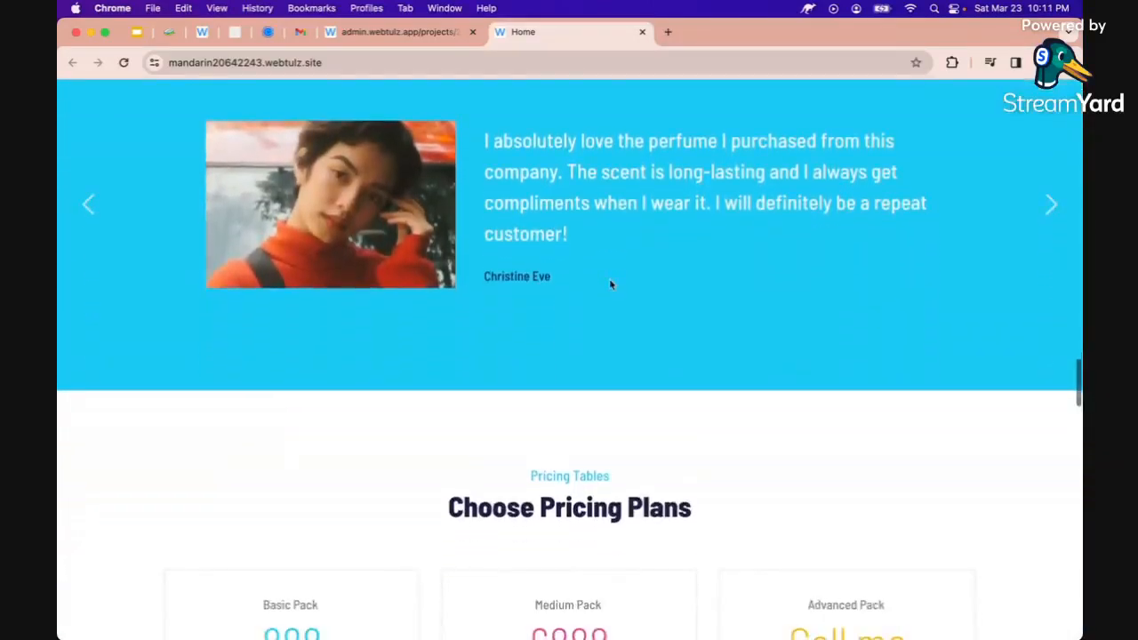
pyautogui.scroll(-10, 609, 278)
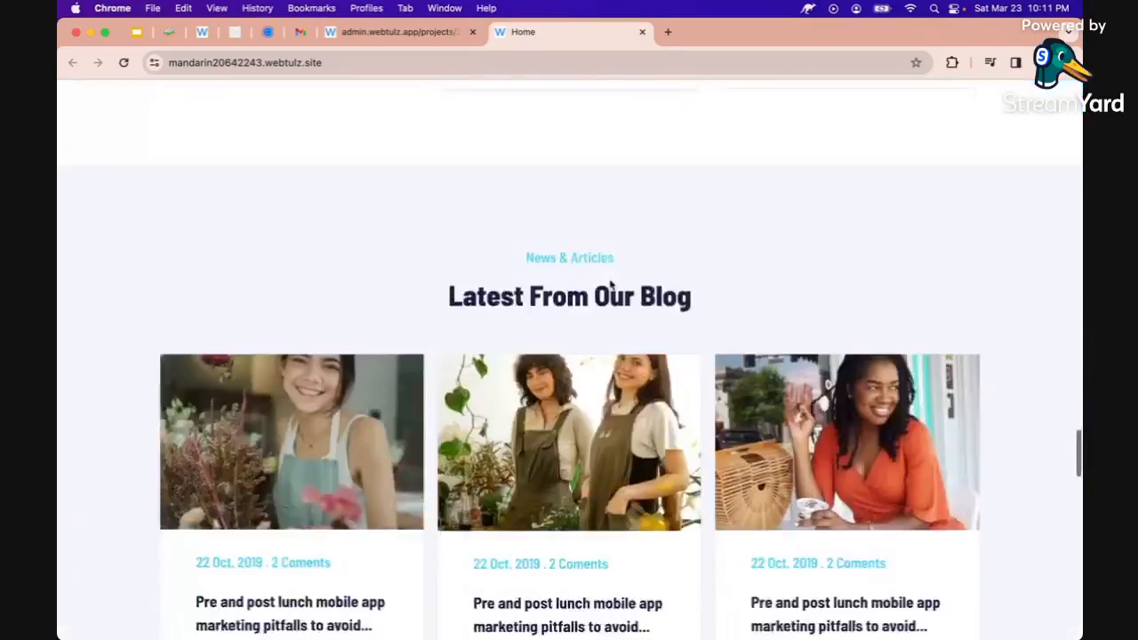
pyautogui.scroll(-12, 610, 282)
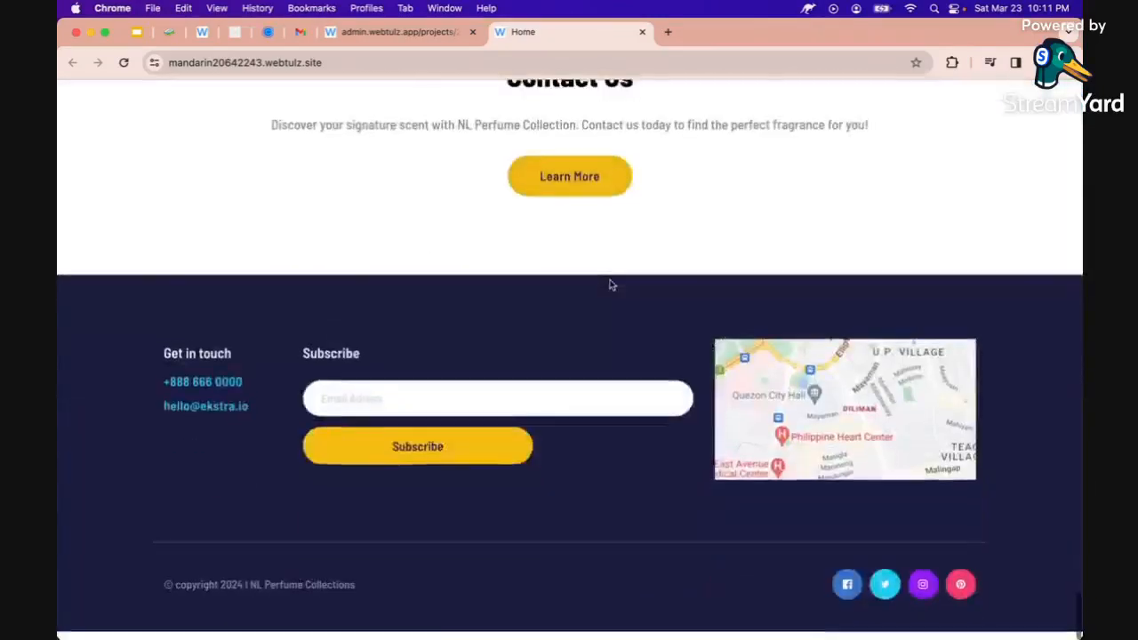
pyautogui.scroll(20, 609, 284)
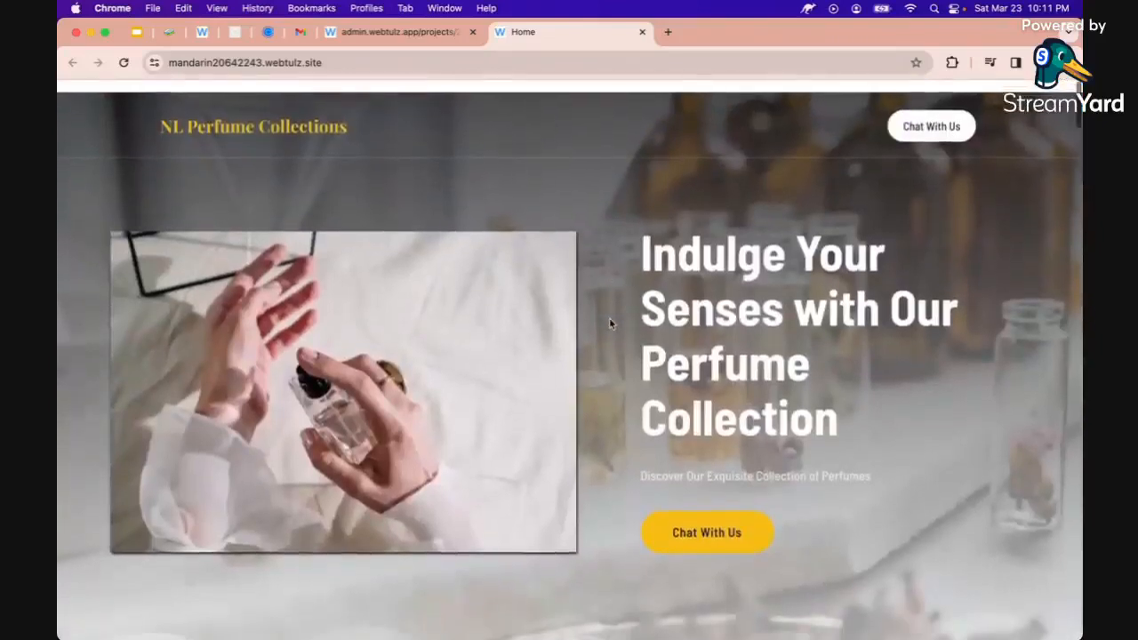
# Go from the live site through the editor back to the Webtulz project dashboard
pyautogui.click(216, 63)
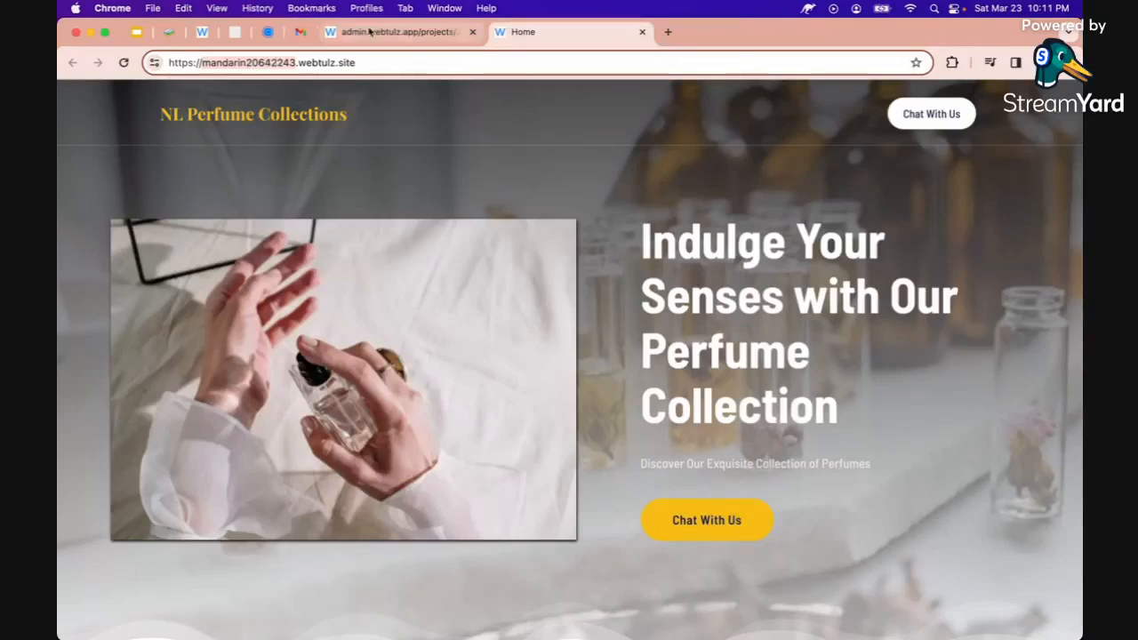
pyautogui.click(369, 32)
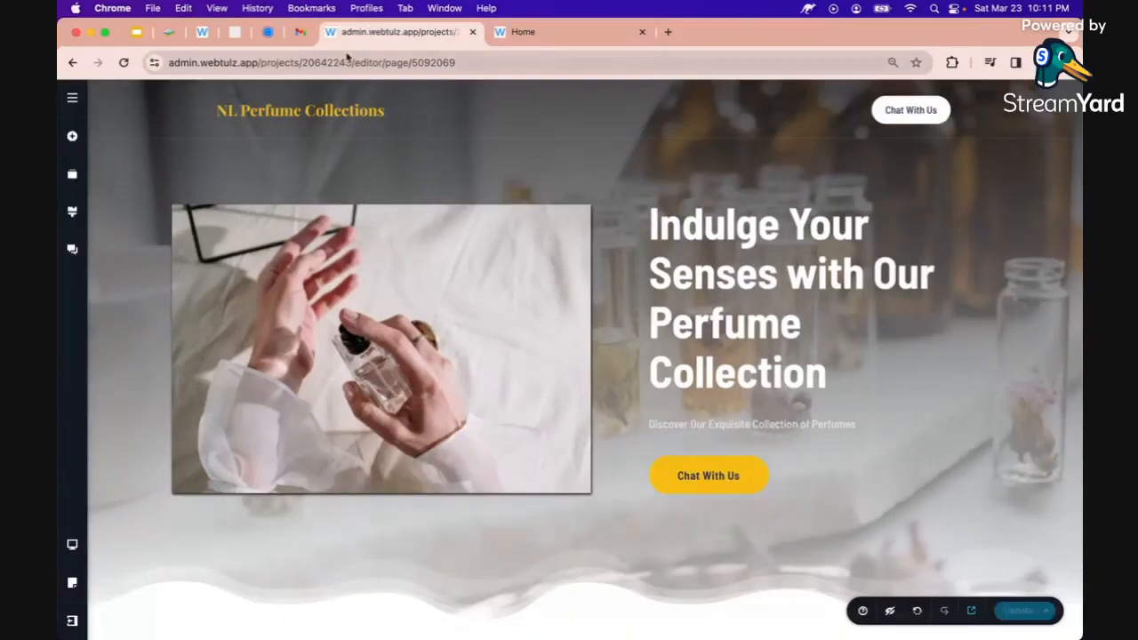
pyautogui.click(74, 623)
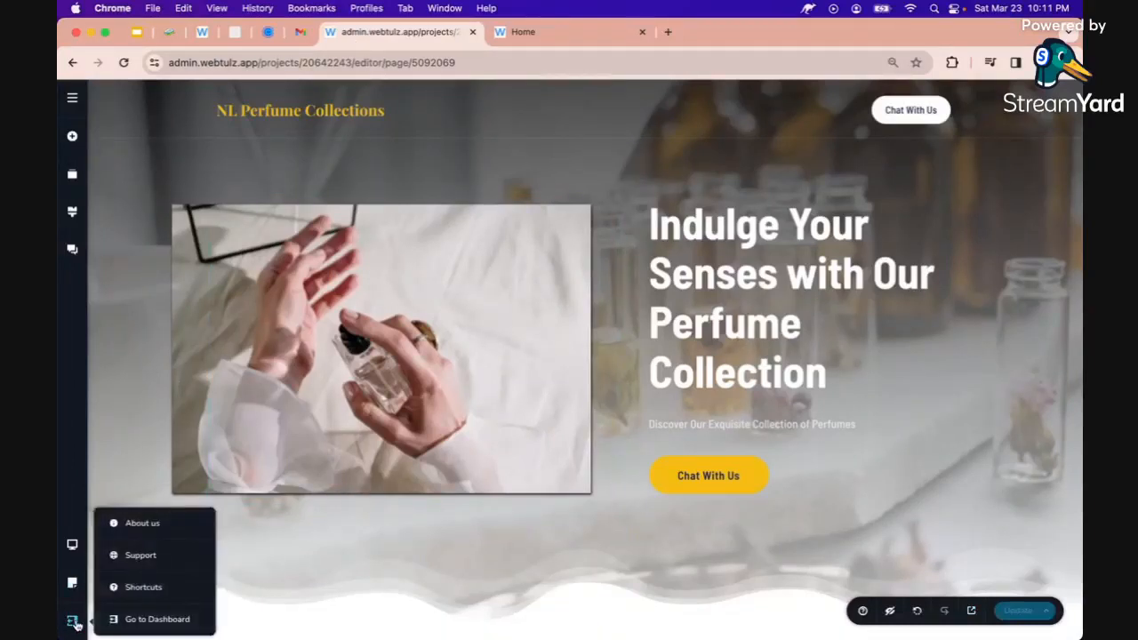
pyautogui.click(144, 619)
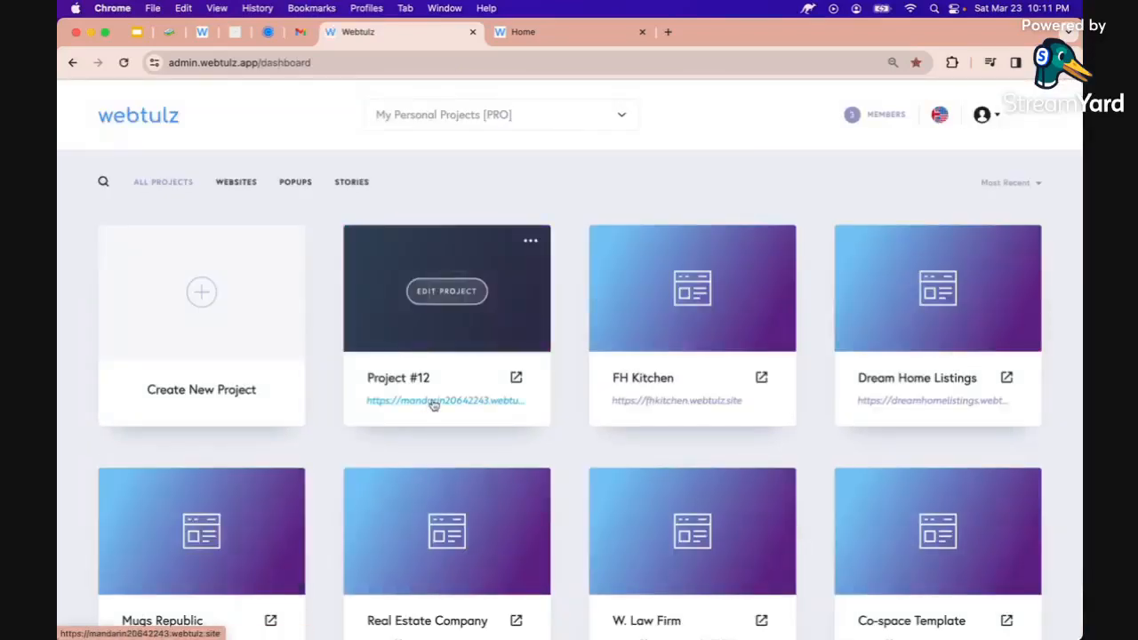
pyautogui.click(552, 34)
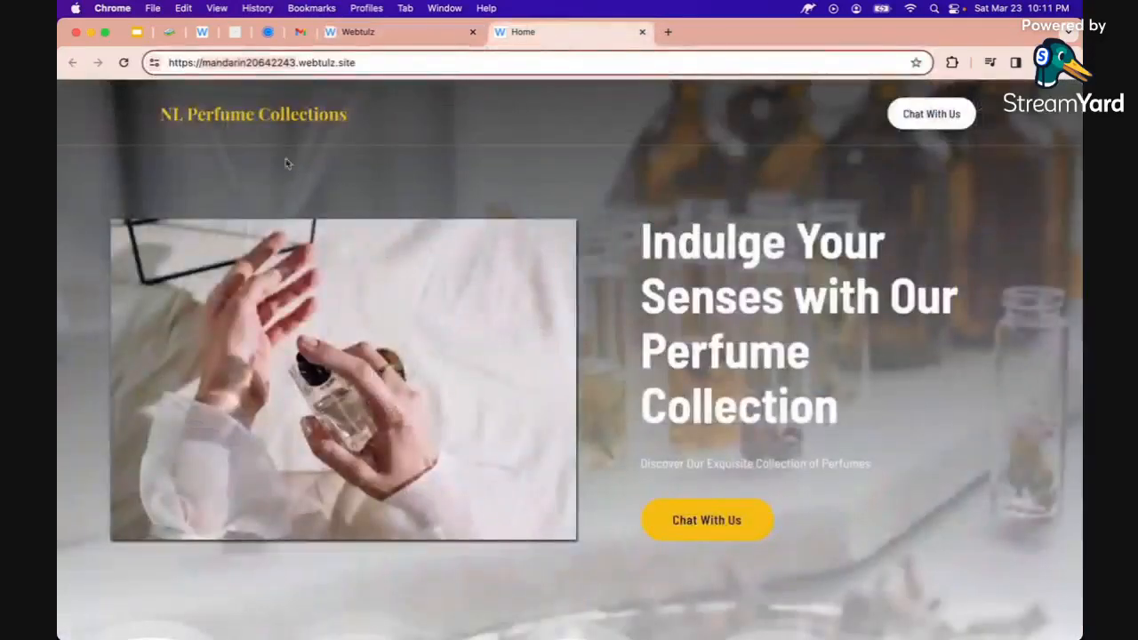
pyautogui.click(358, 30)
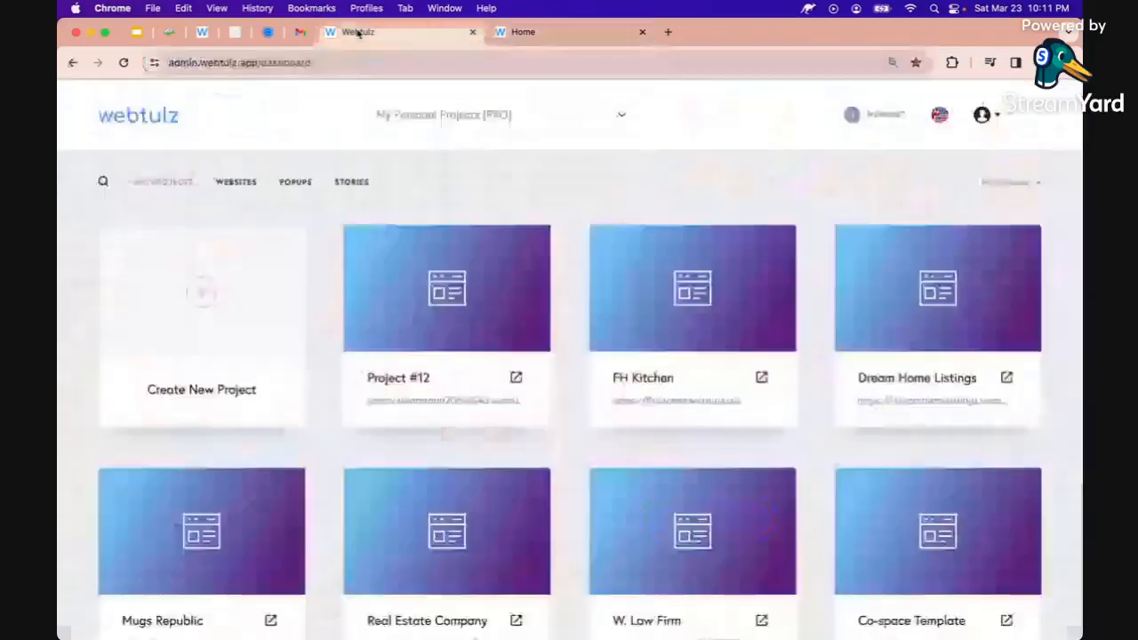
# Rename the Project #12 card to NL Perfume Collections
pyautogui.tripleClick(427, 380)
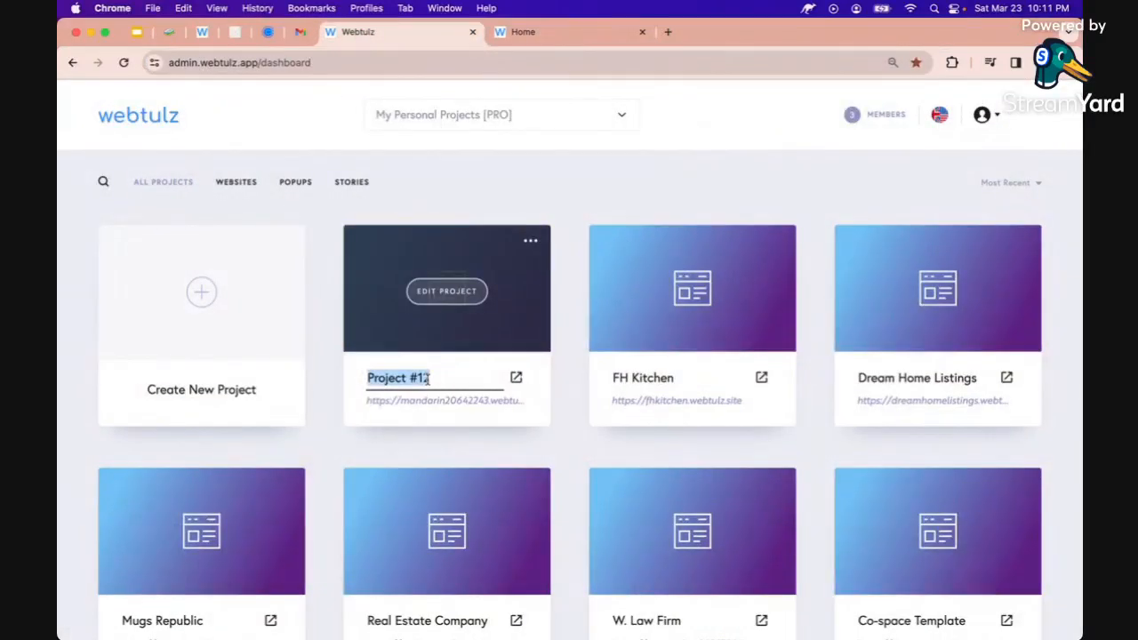
pyautogui.write('NL')
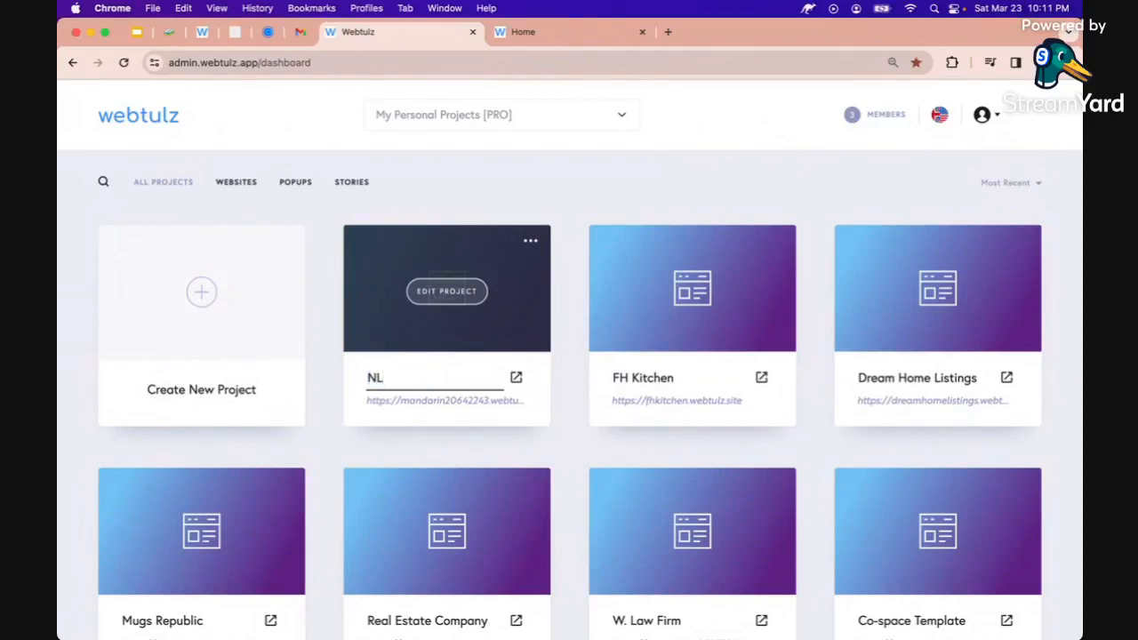
pyautogui.write(' Perfume Collections')
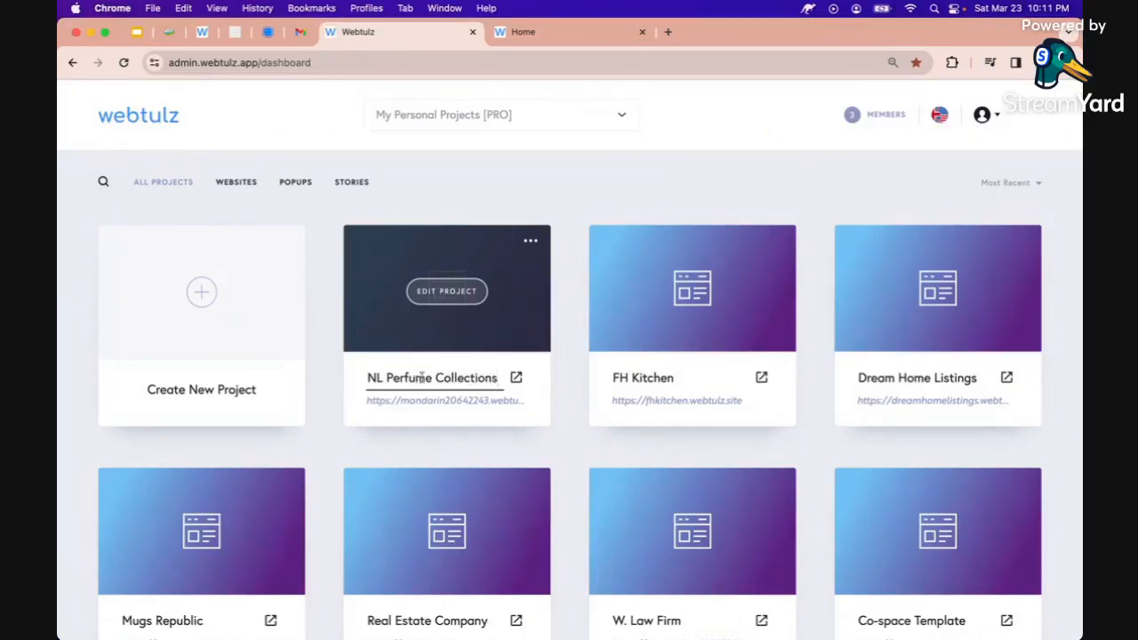
pyautogui.click(529, 241)
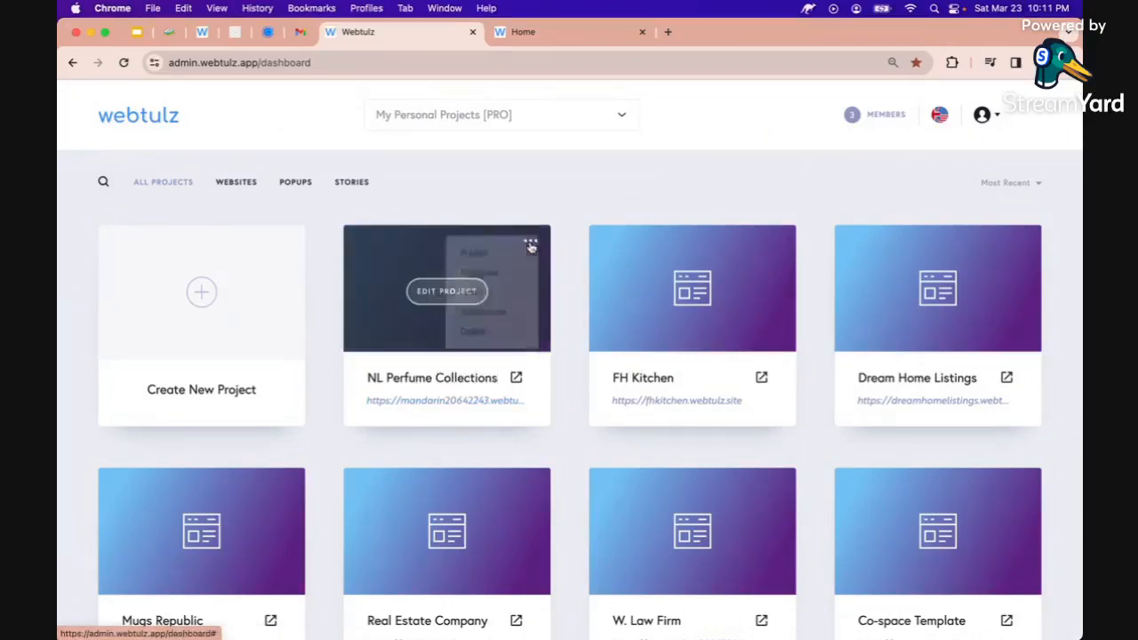
# Publish the project on the nlperfumecollections.webtulz.site subdomain and open it in a new tab
pyautogui.click(474, 261)
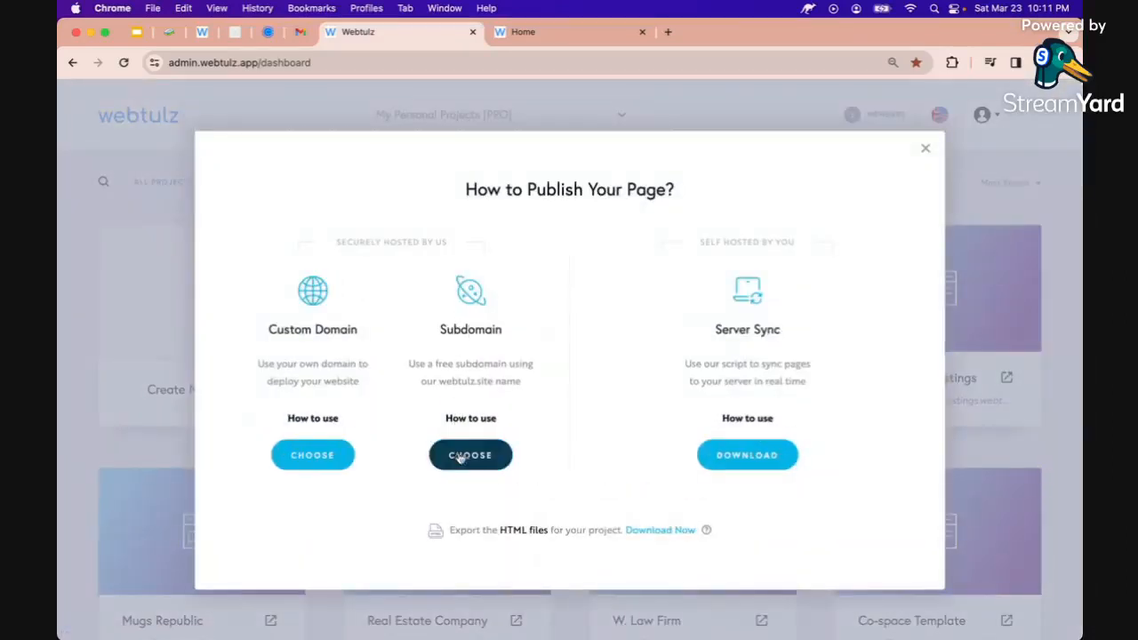
pyautogui.click(462, 457)
pyautogui.doubleClick(513, 369)
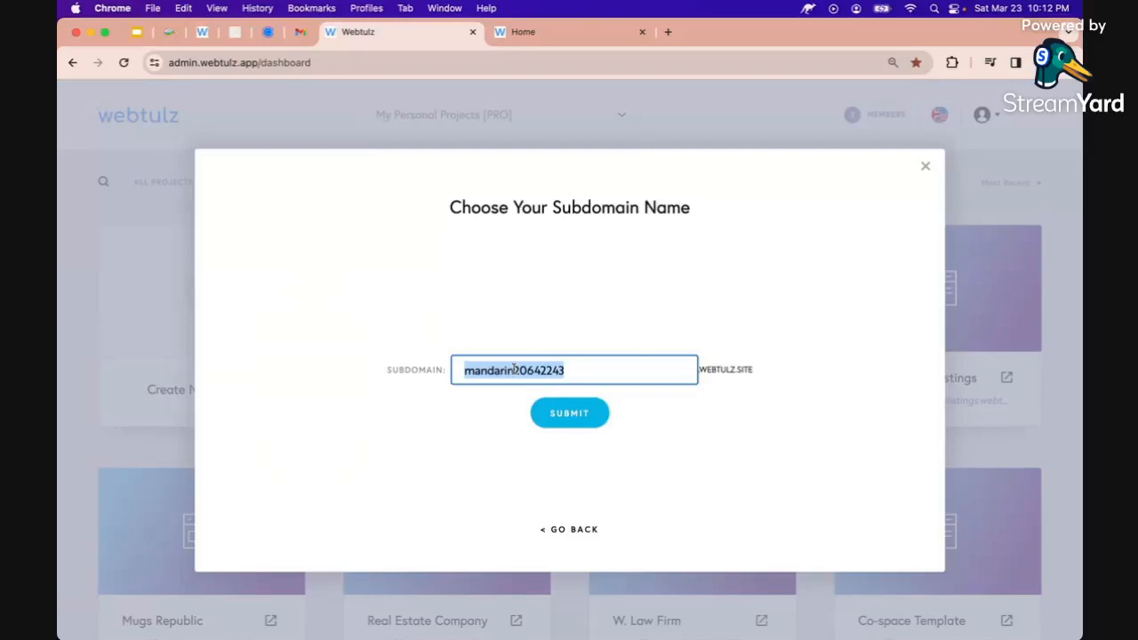
pyautogui.write('n')
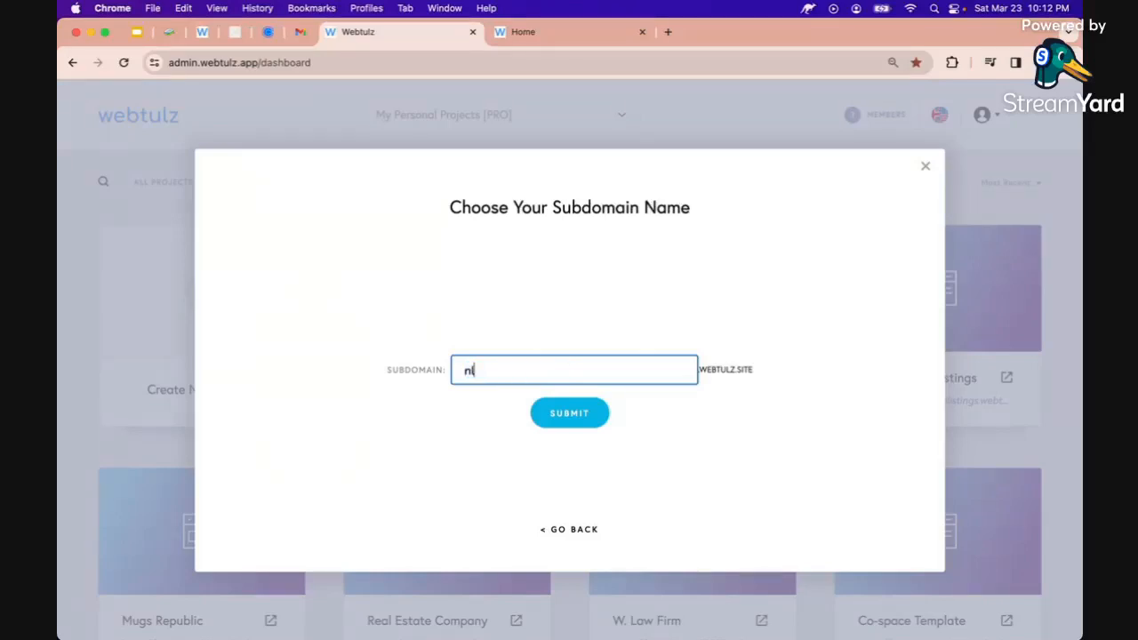
pyautogui.write('lperfumecollections')
pyautogui.click(562, 414)
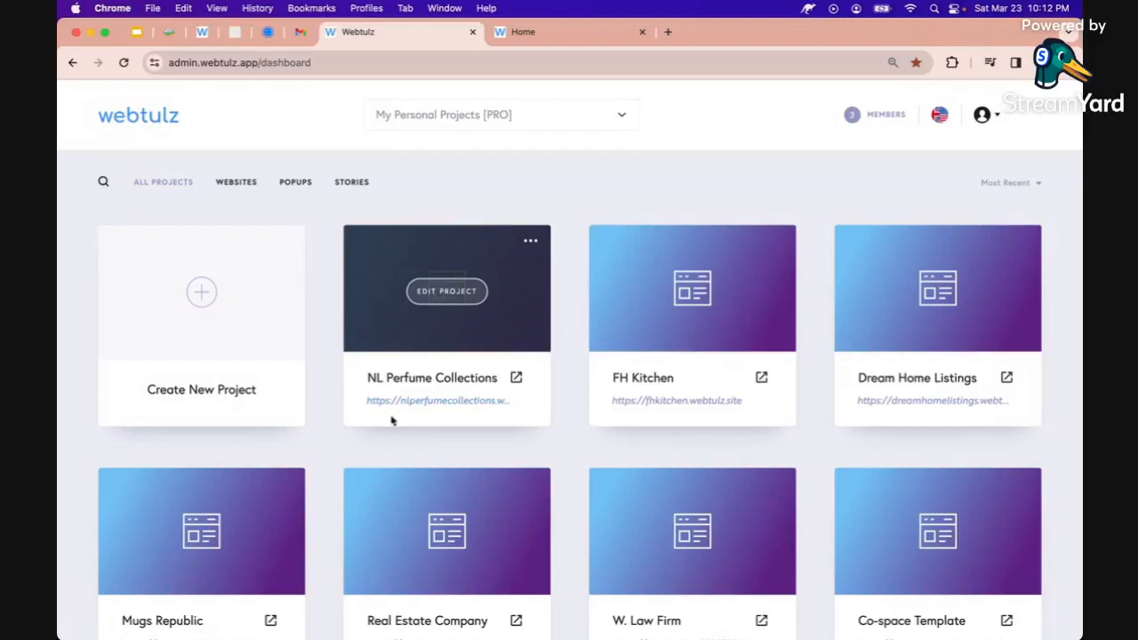
pyautogui.click(517, 378)
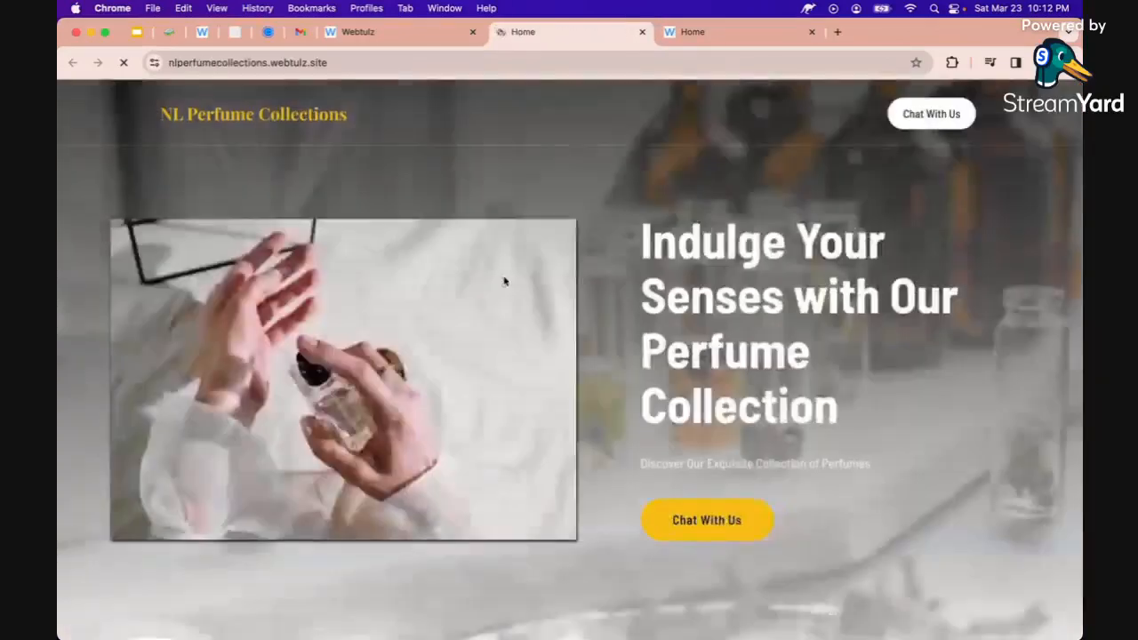
# Compare the site on the new subdomain with the old one, then scroll to its footer
pyautogui.click(204, 68)
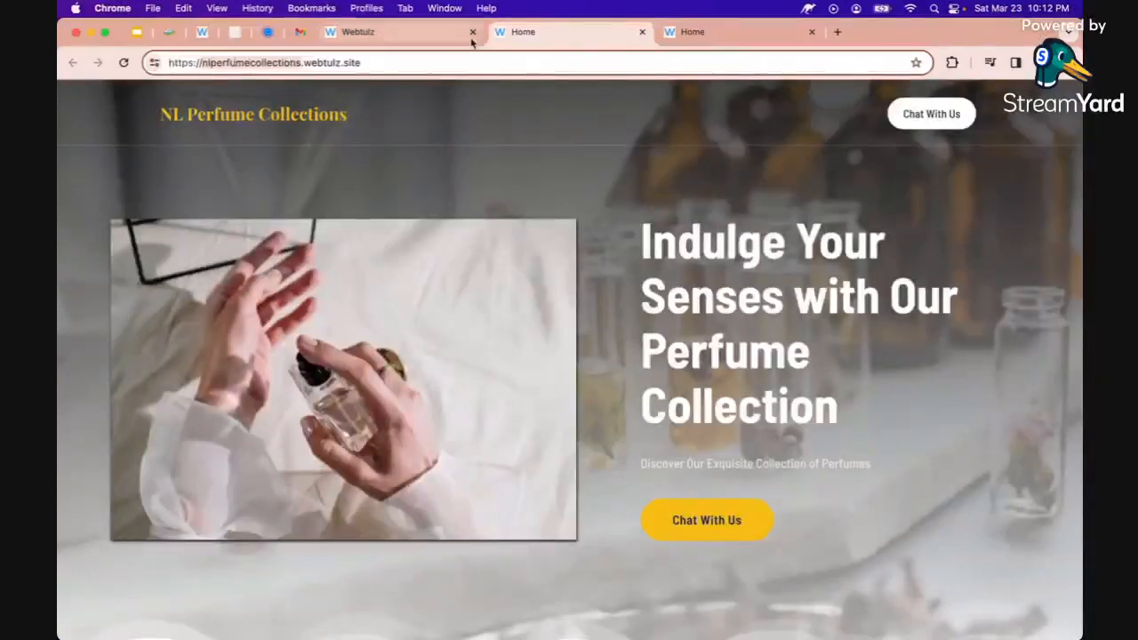
pyautogui.click(694, 34)
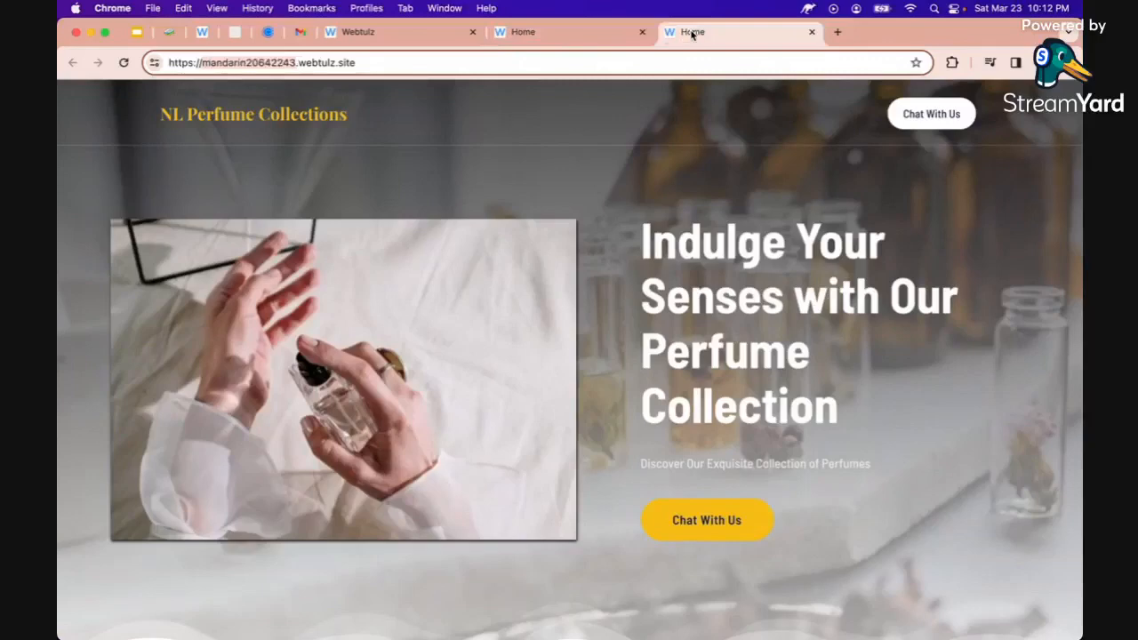
pyautogui.click(529, 32)
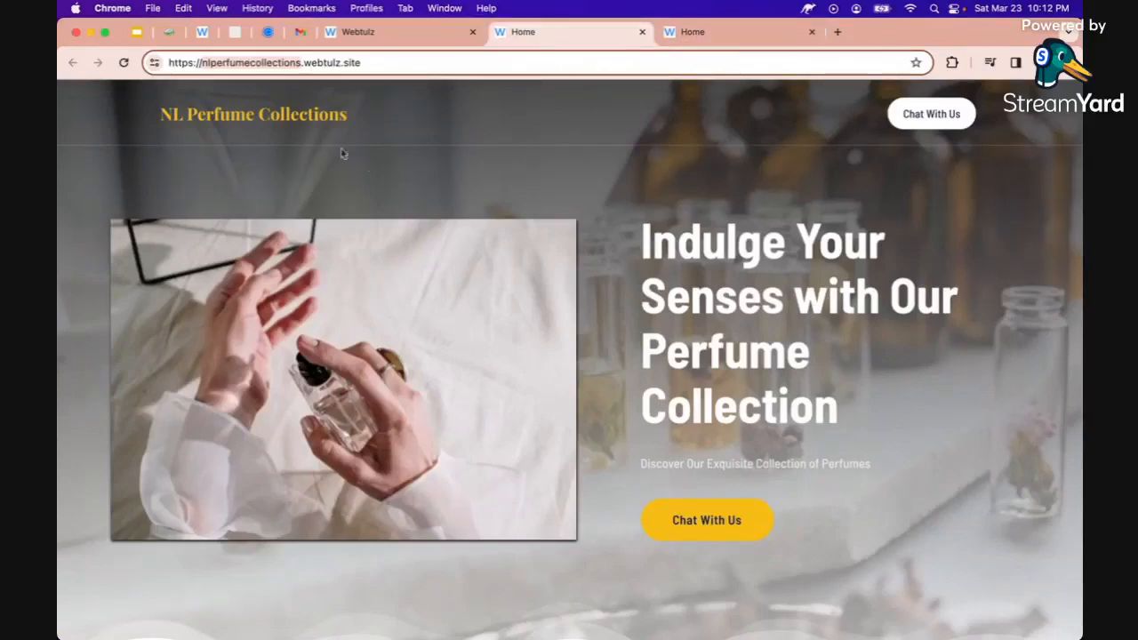
pyautogui.scroll(-15, 382, 170)
pyautogui.scroll(-20, 382, 168)
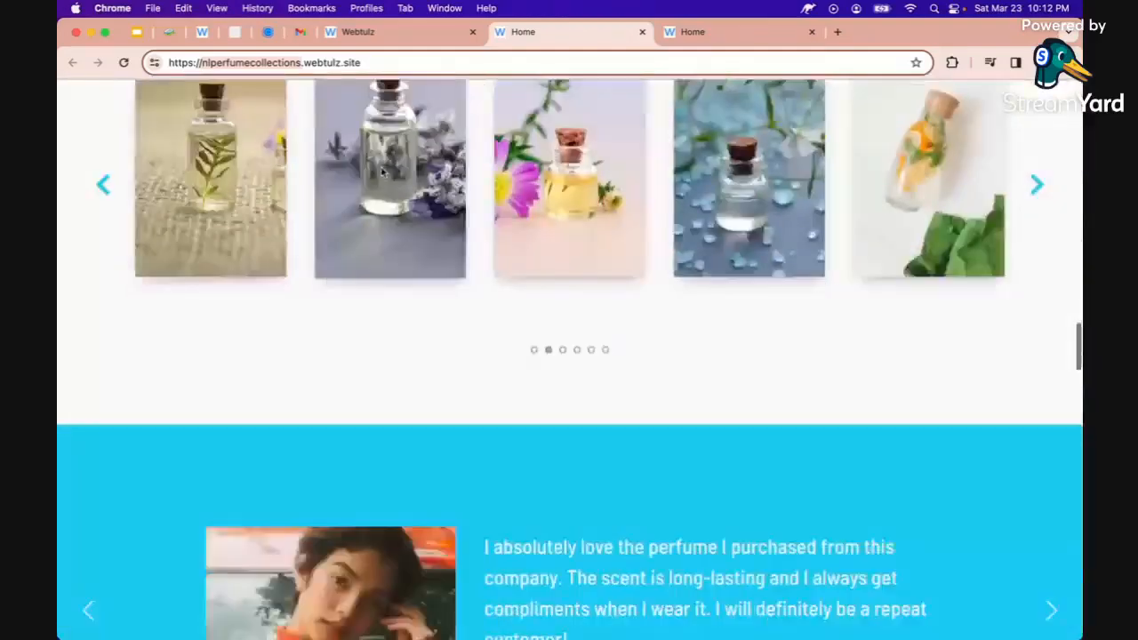
pyautogui.scroll(-15, 381, 172)
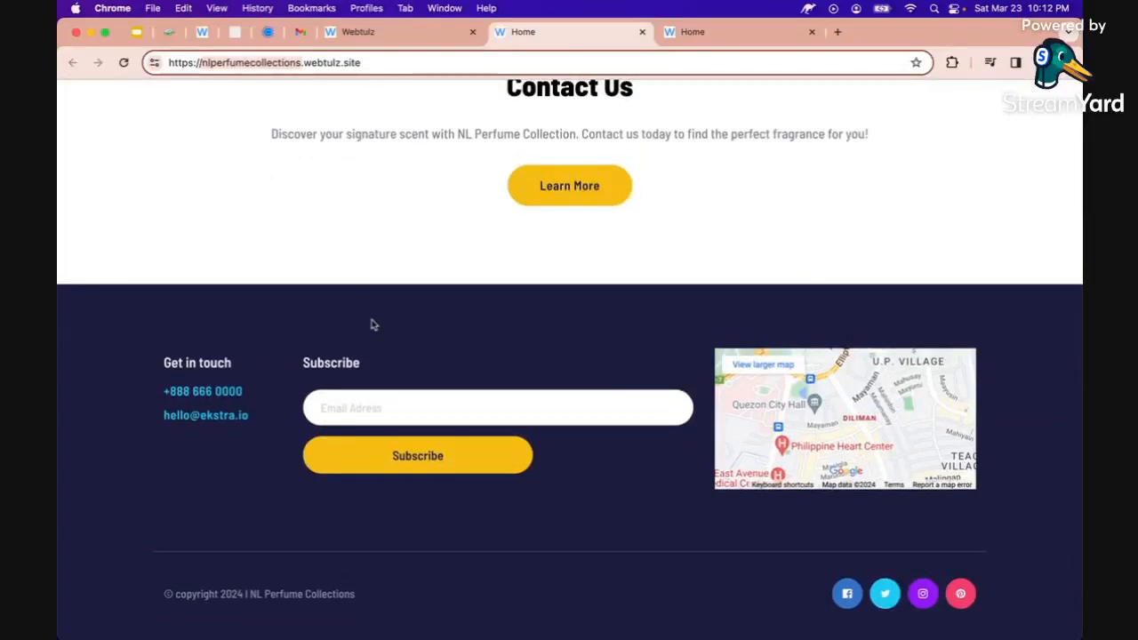
# Submit a test email address through the Subscribe form, then return to the dashboard
pyautogui.click(368, 411)
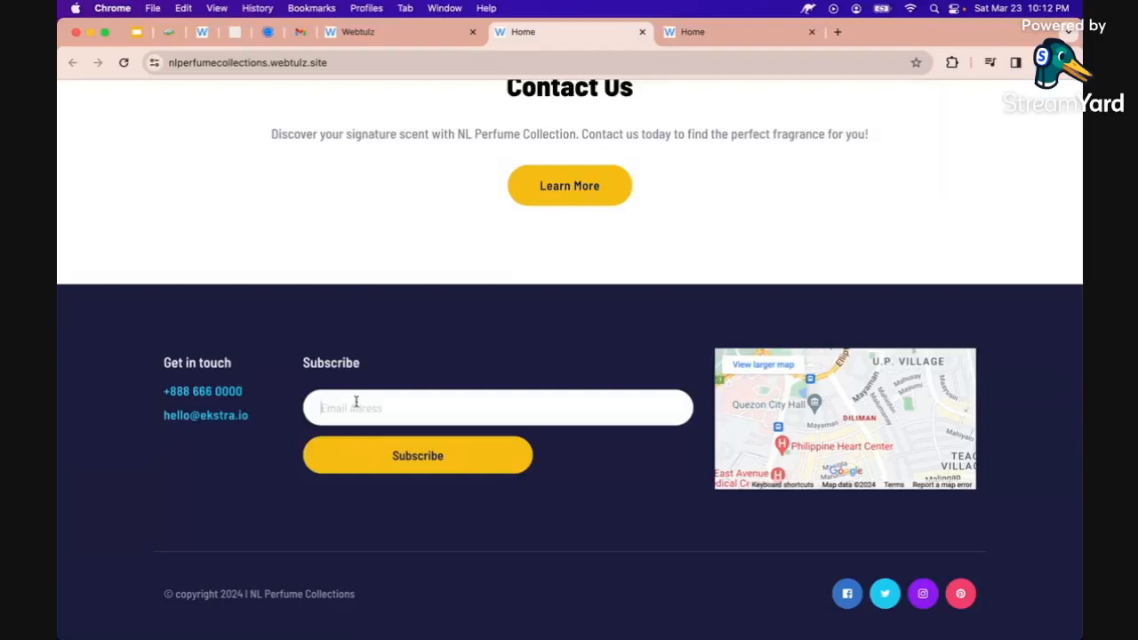
pyautogui.click(362, 447)
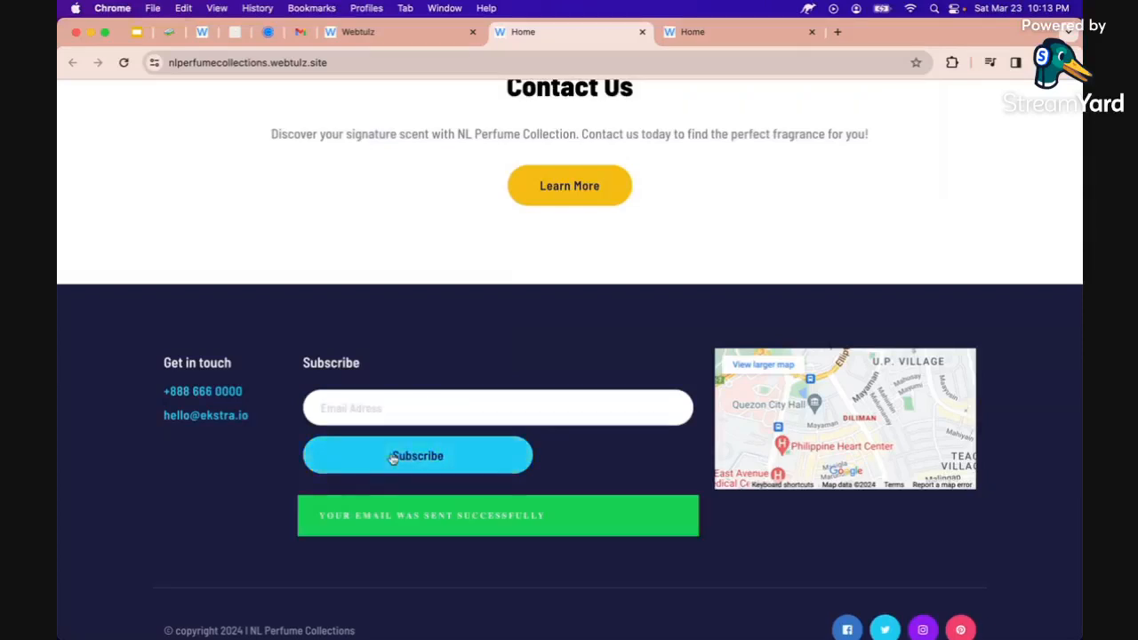
pyautogui.click(385, 42)
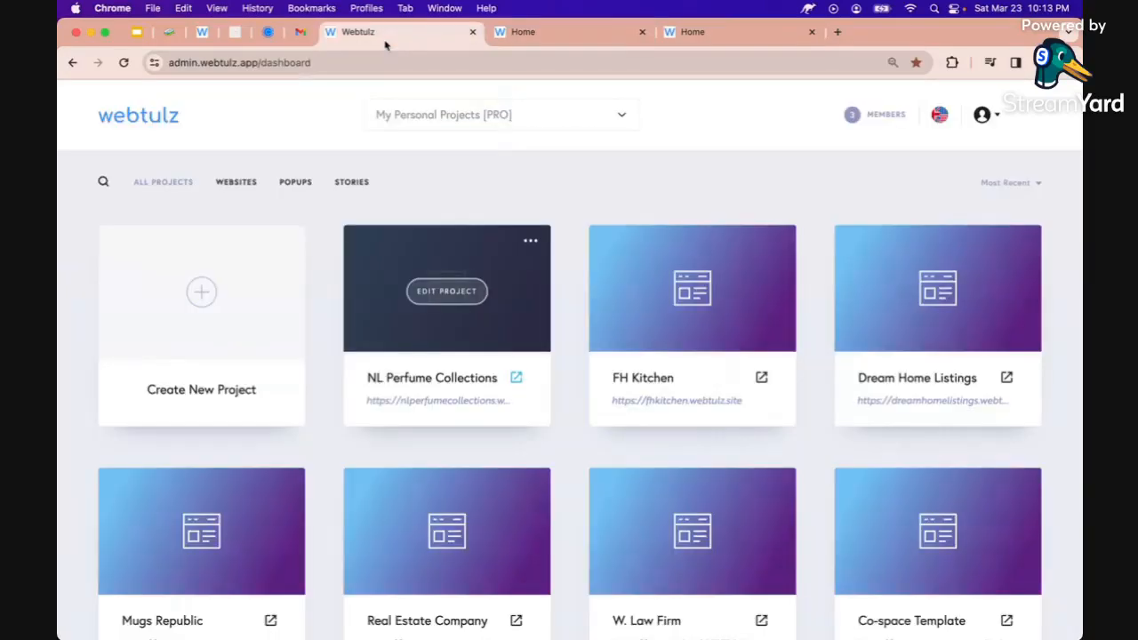
# Open the project's Leads list, check Gmail for the notification, then close the list
pyautogui.click(531, 244)
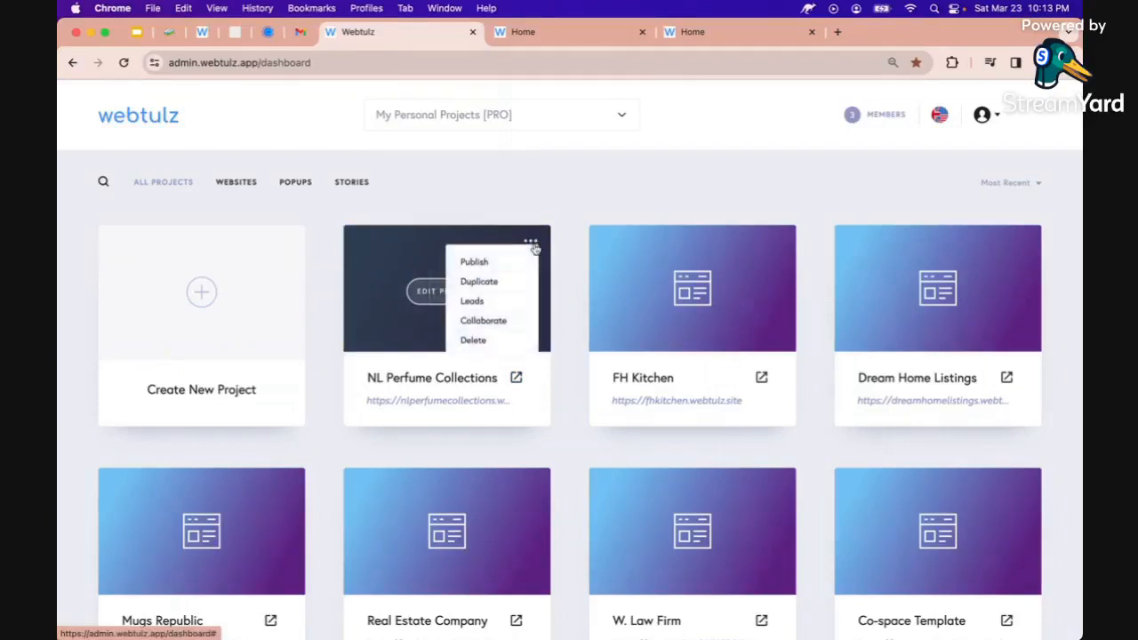
pyautogui.click(473, 302)
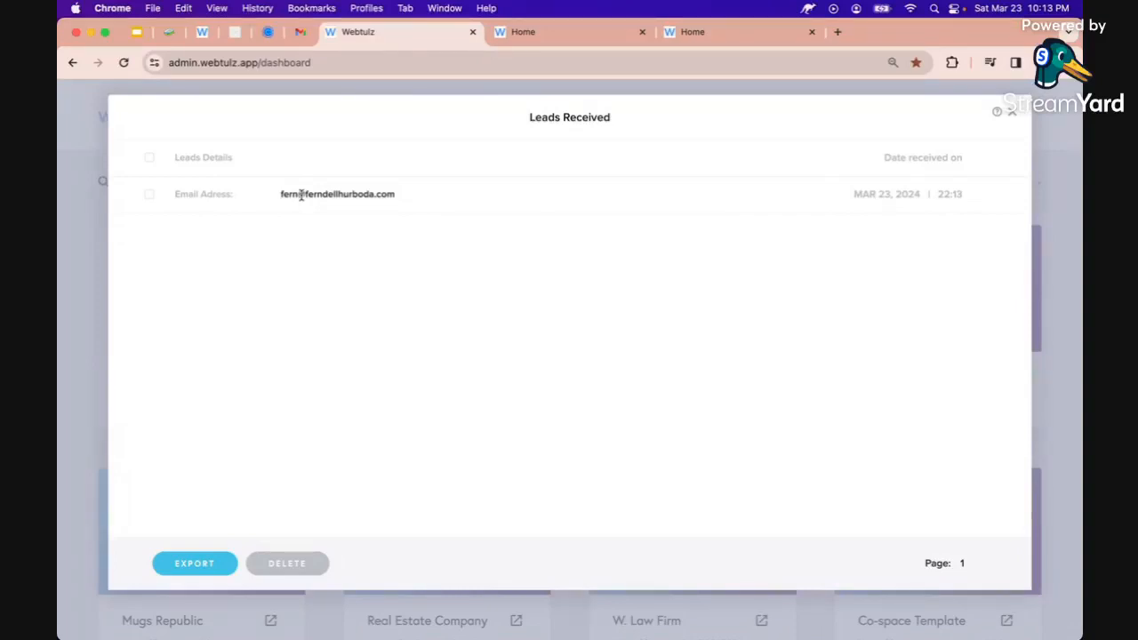
pyautogui.click(300, 33)
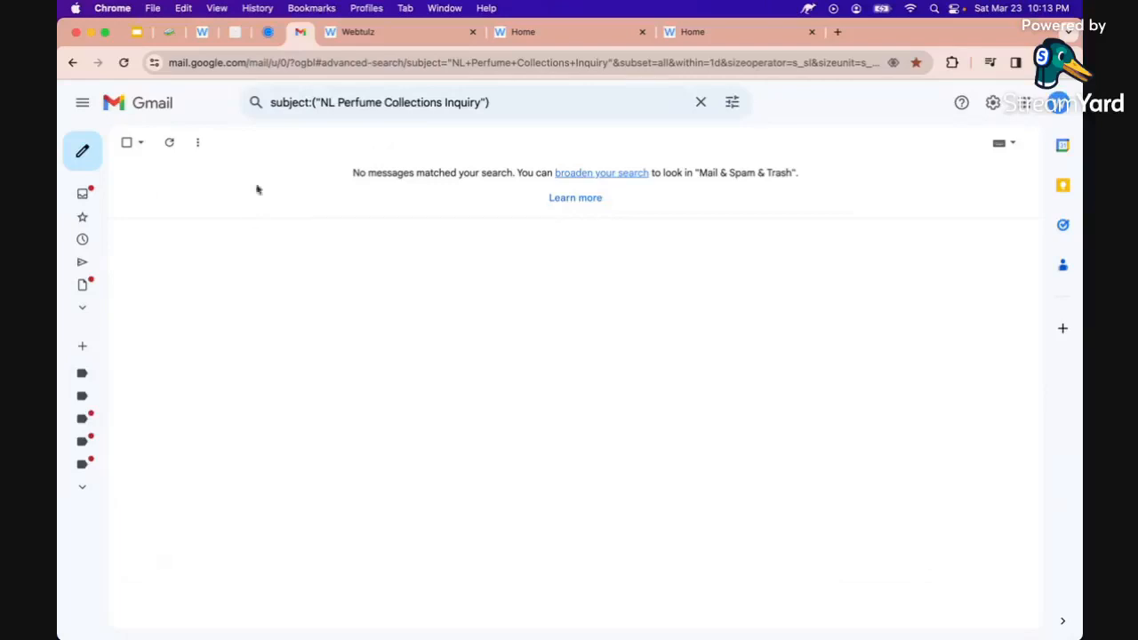
pyautogui.click(373, 33)
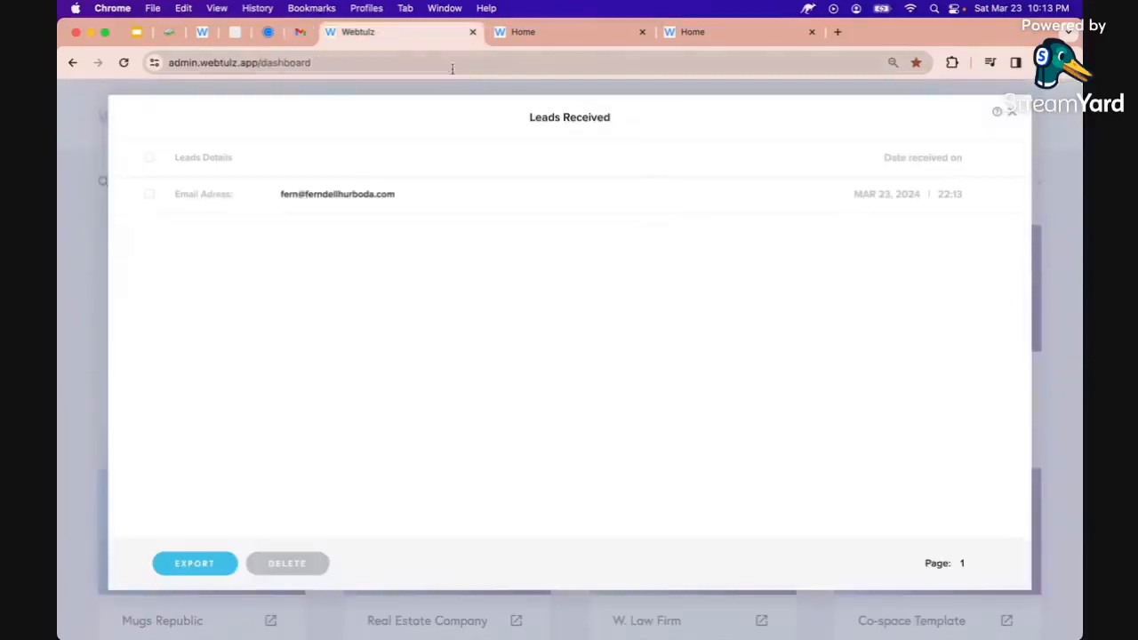
pyautogui.click(1012, 112)
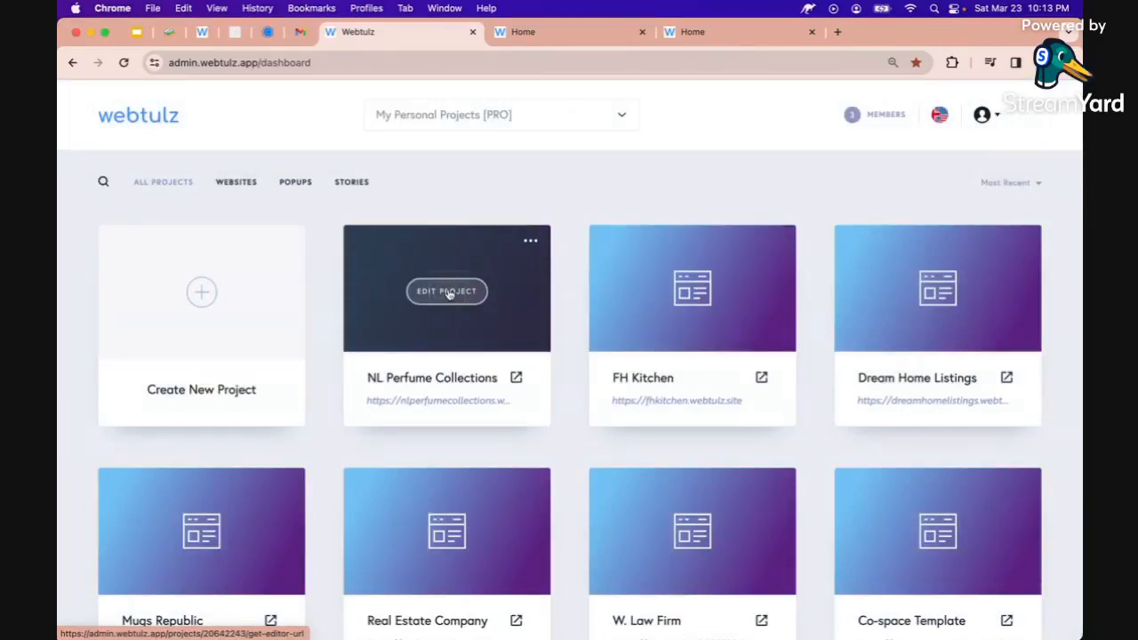
# Open the project editor, select the footer Subscribe form and open its integration settings
pyautogui.click(447, 292)
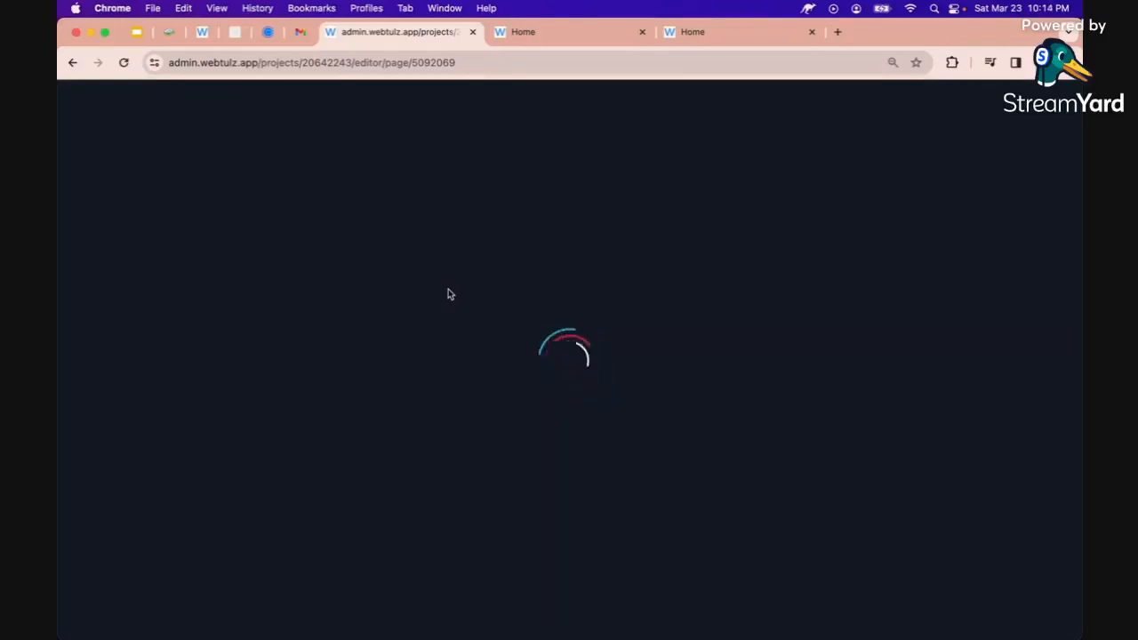
pyautogui.scroll(-20, 470, 396)
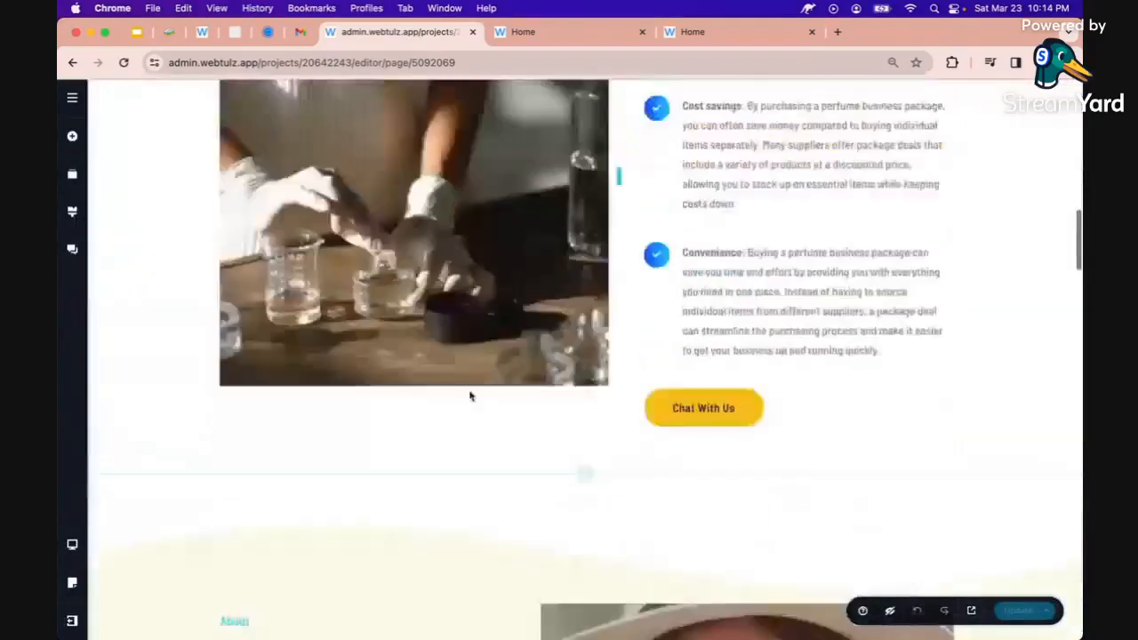
pyautogui.scroll(-6, 469, 397)
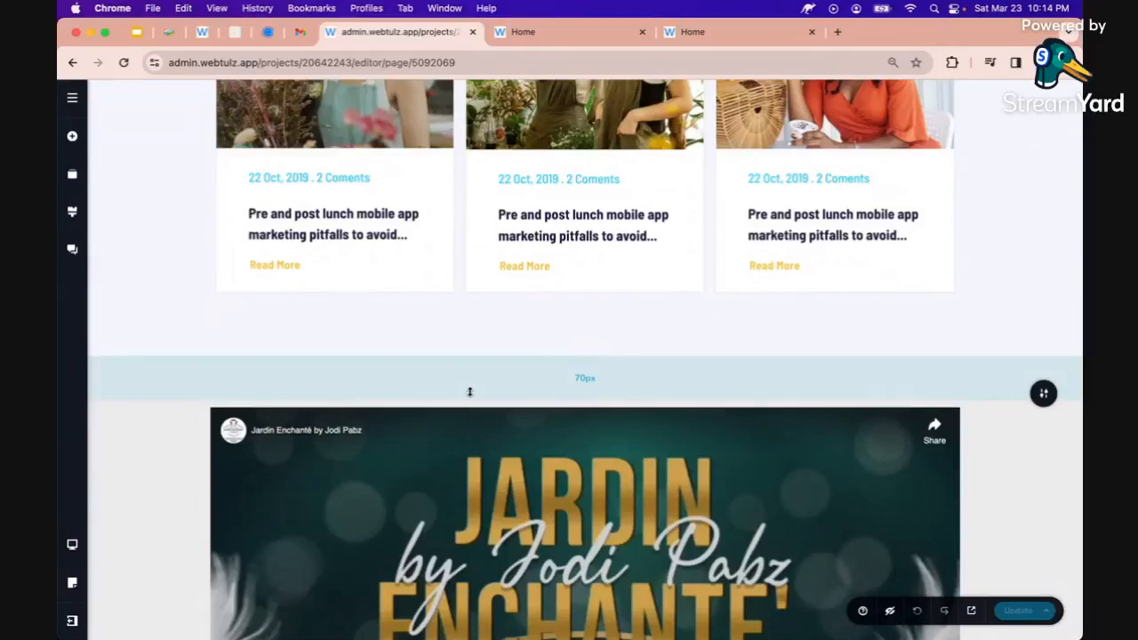
pyautogui.scroll(-15, 467, 462)
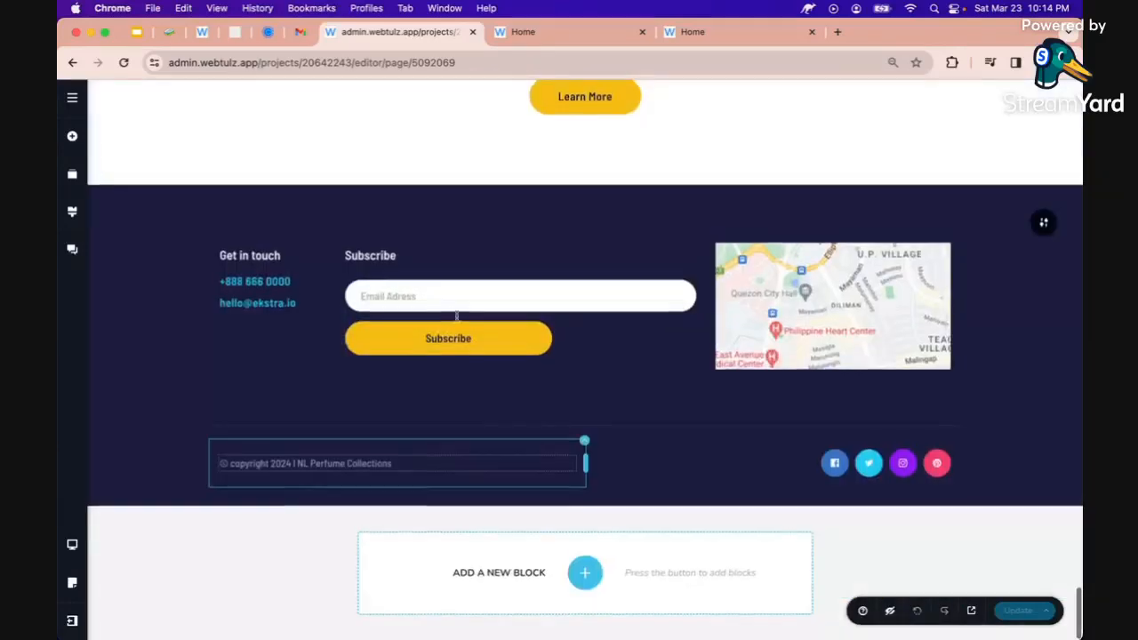
pyautogui.click(456, 307)
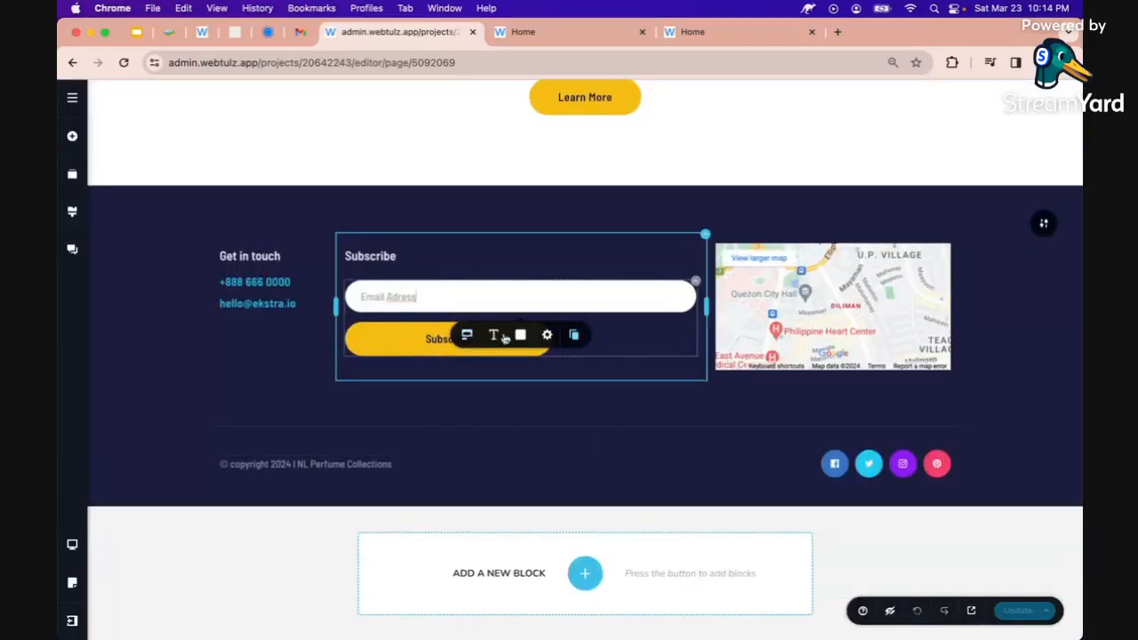
pyautogui.click(696, 291)
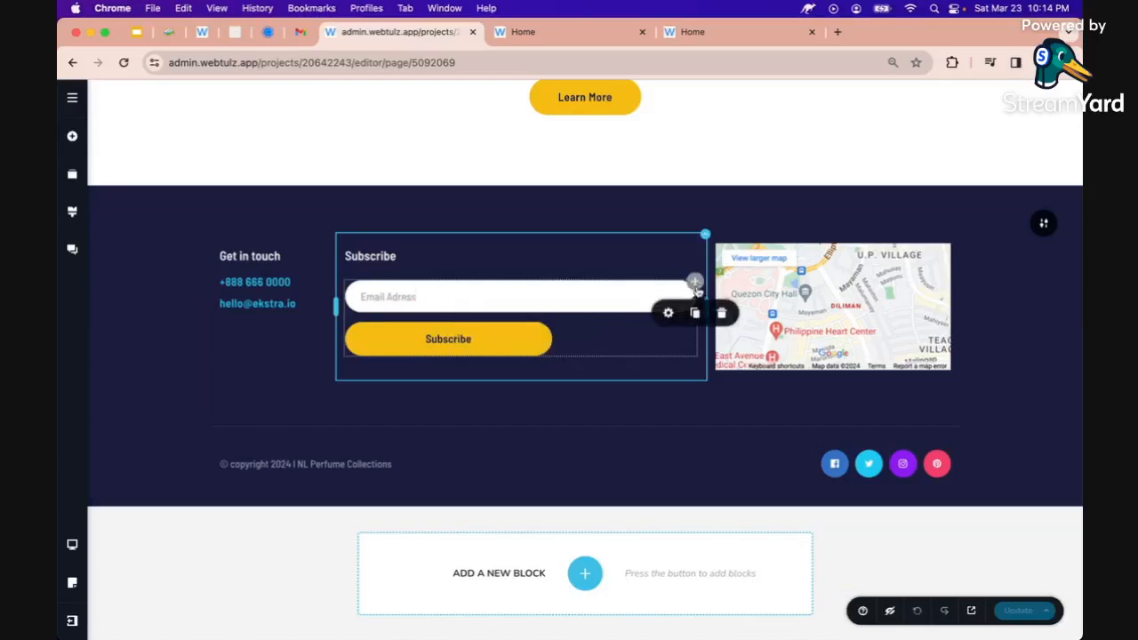
pyautogui.click(439, 338)
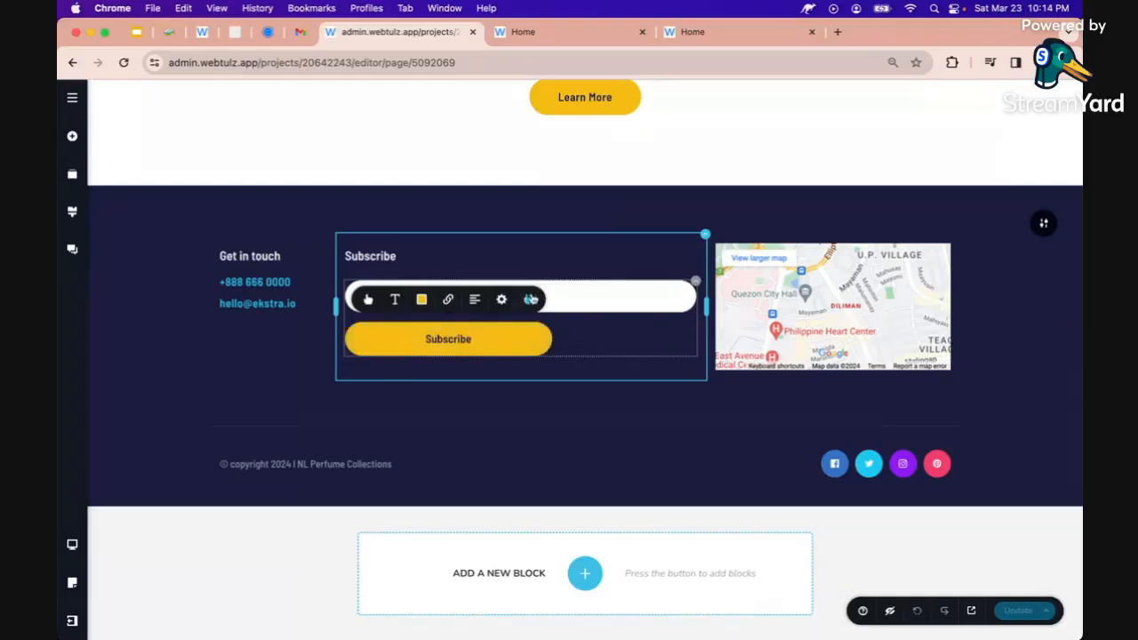
pyautogui.click(531, 300)
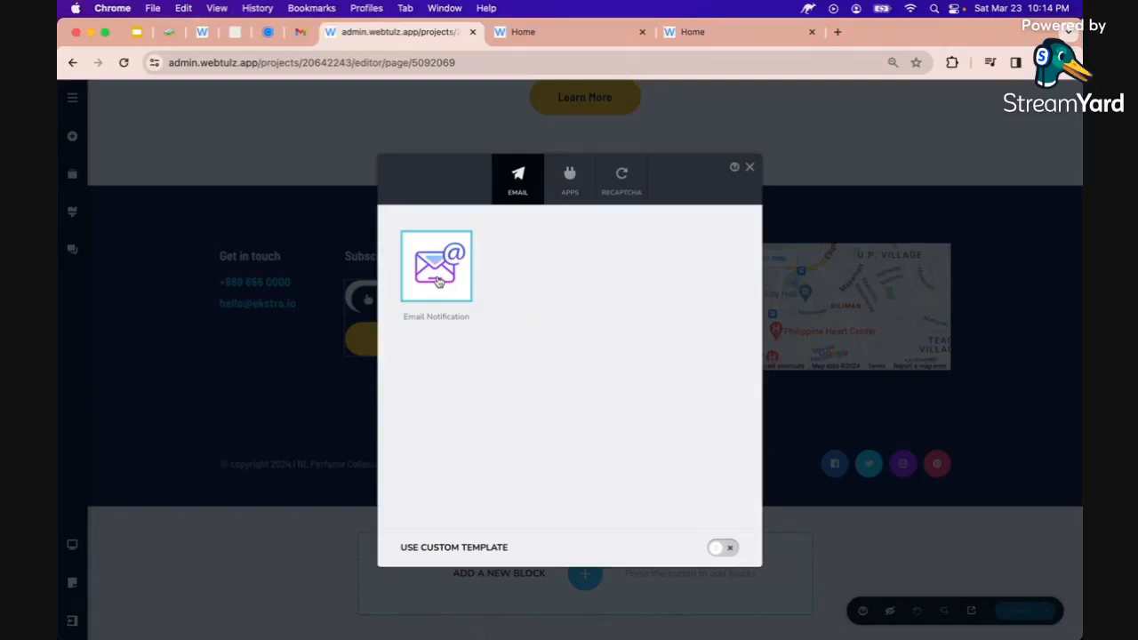
# Choose Email Notification with the recipient address and subject 'NL Perfume Collections Inquiry'
pyautogui.click(438, 281)
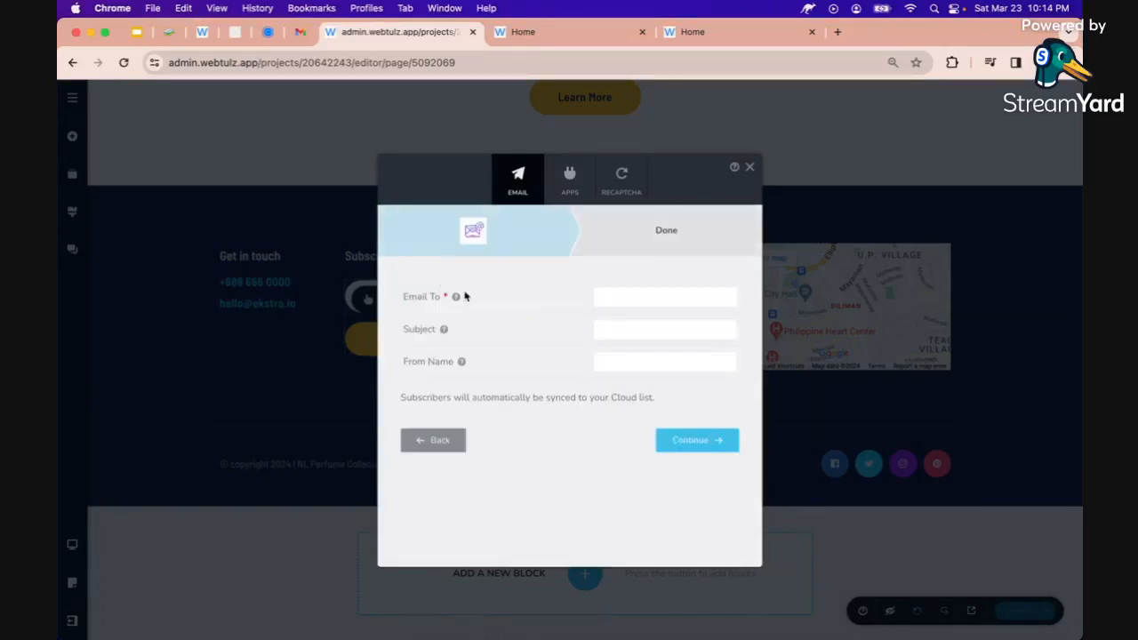
pyautogui.click(610, 291)
pyautogui.click(625, 333)
pyautogui.write('NL Pe')
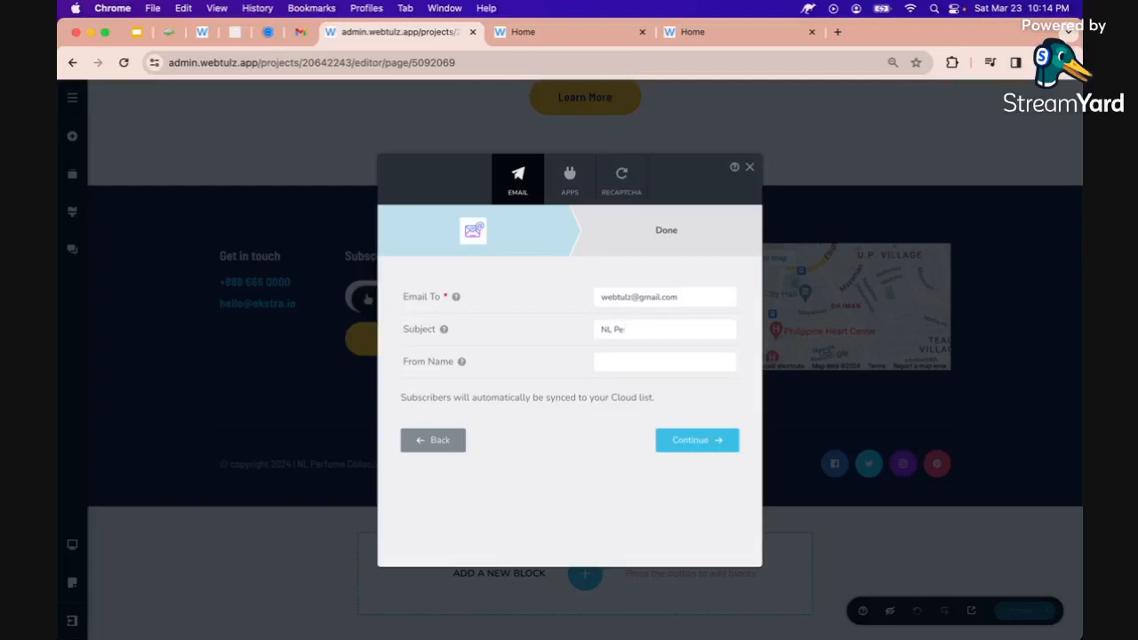
pyautogui.write('rfume Collecti')
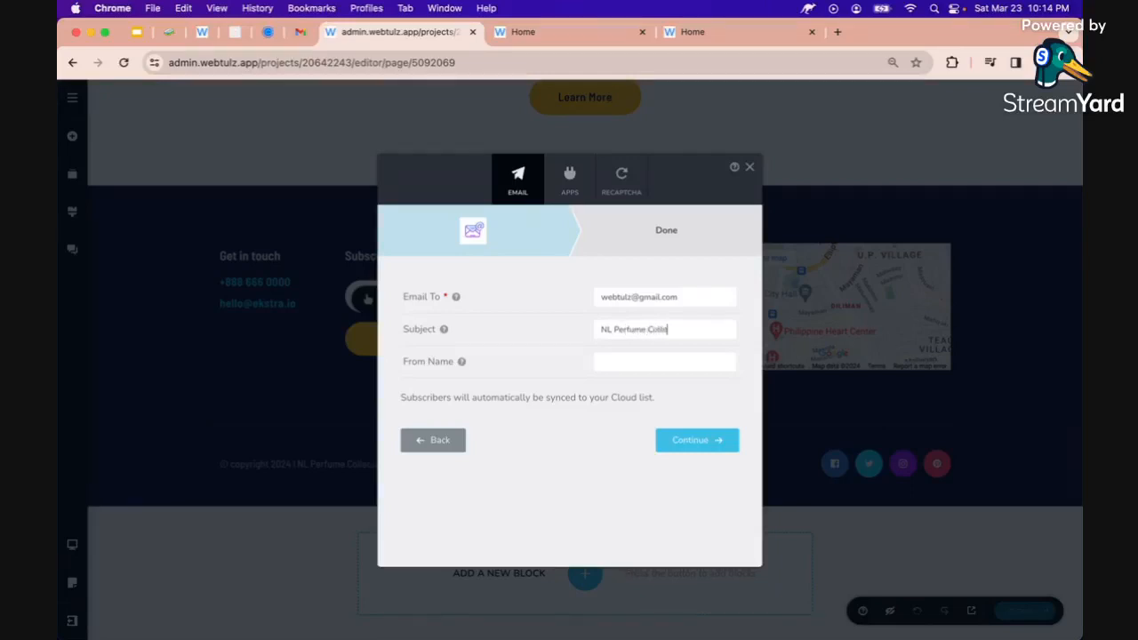
pyautogui.write('ons Inquiry')
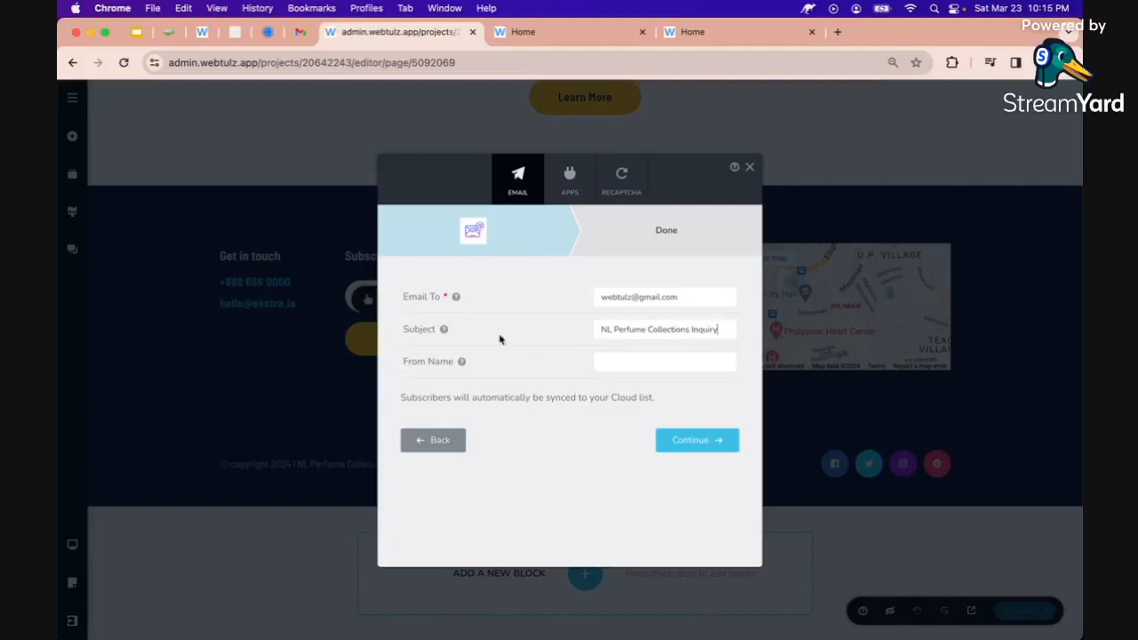
# Paste the {{Email Adress}} shortcode as sender name, finish the setup and update the page
pyautogui.moveTo(462, 359)
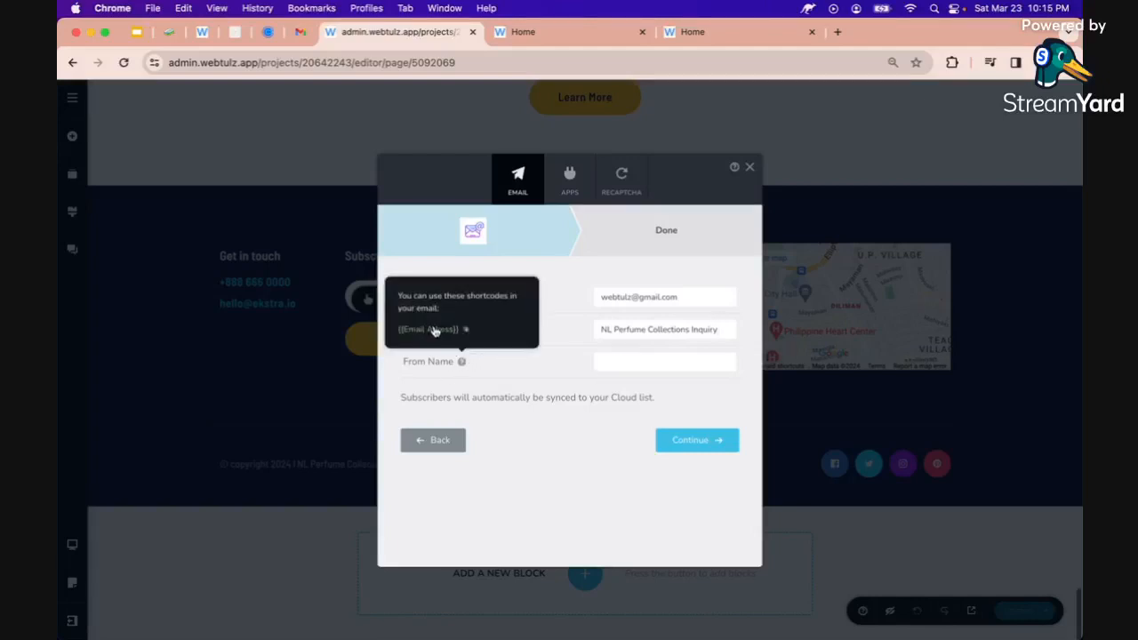
pyautogui.click(620, 365)
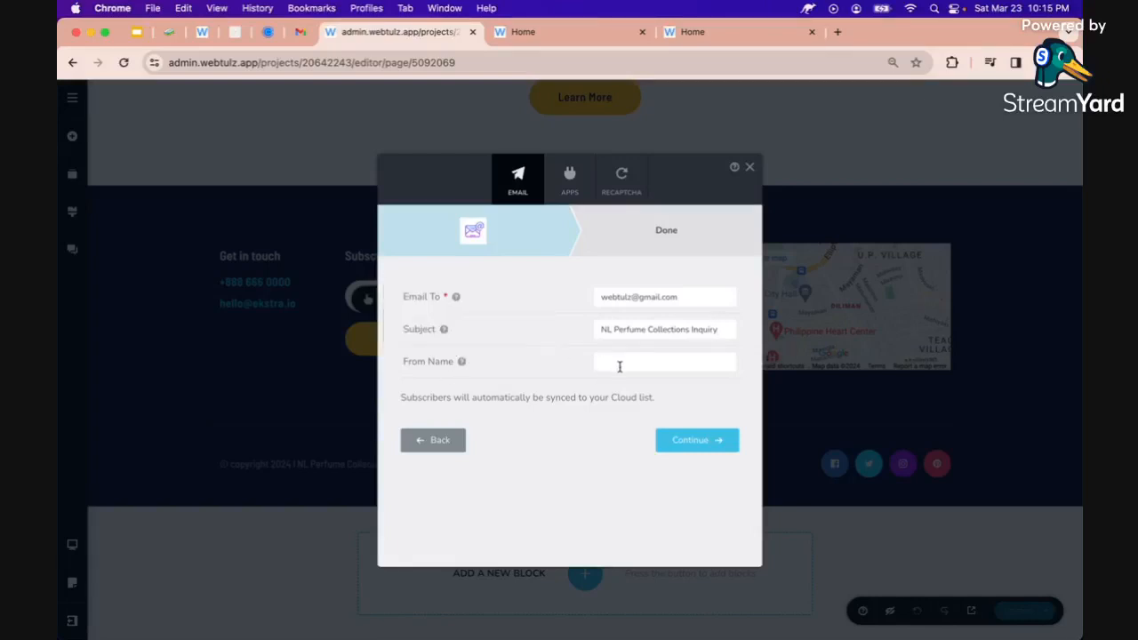
pyautogui.rightClick(622, 356)
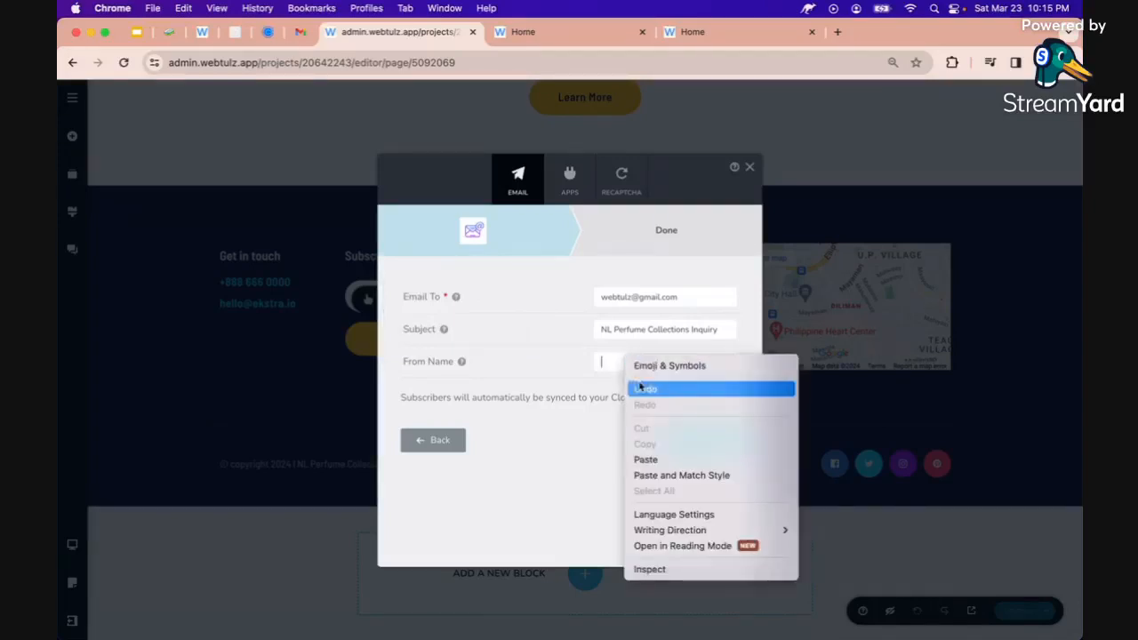
pyautogui.click(645, 460)
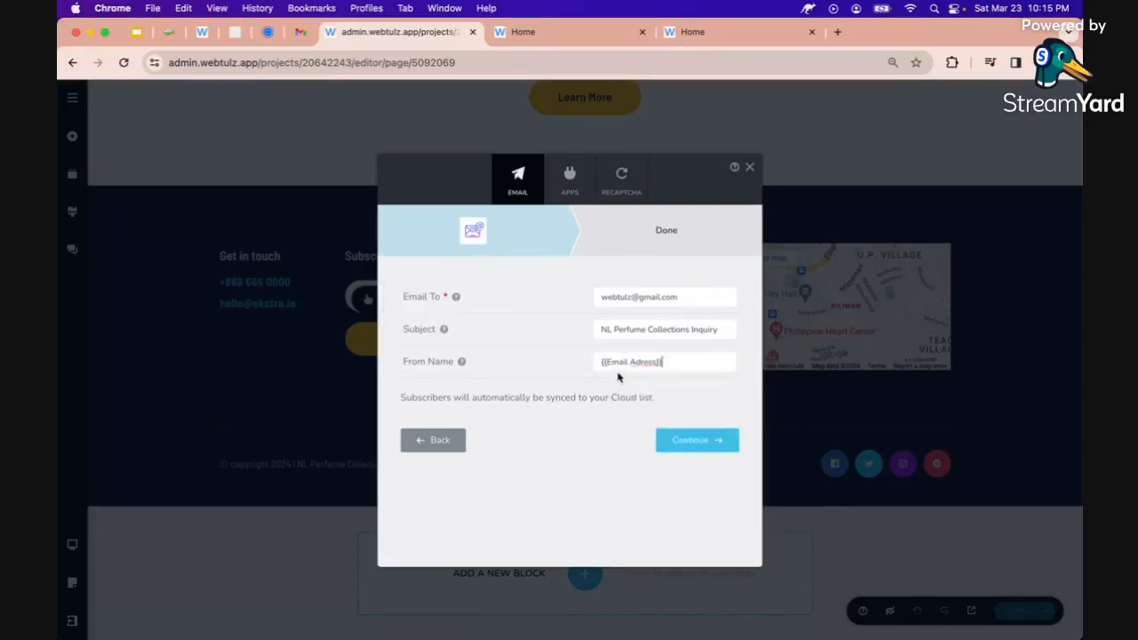
pyautogui.click(688, 439)
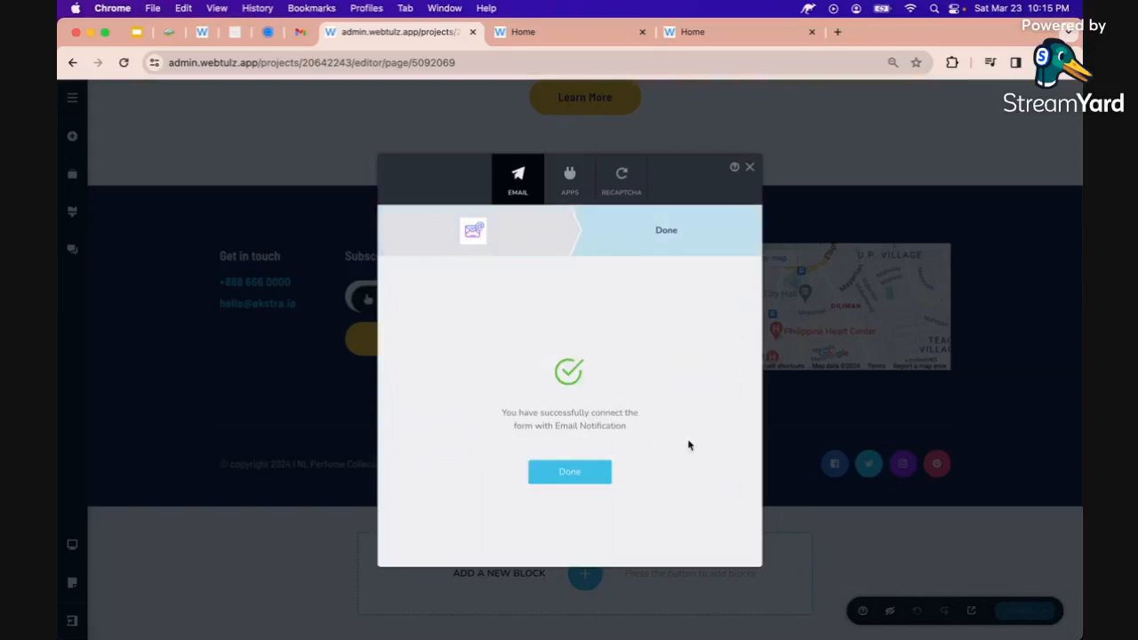
pyautogui.click(558, 474)
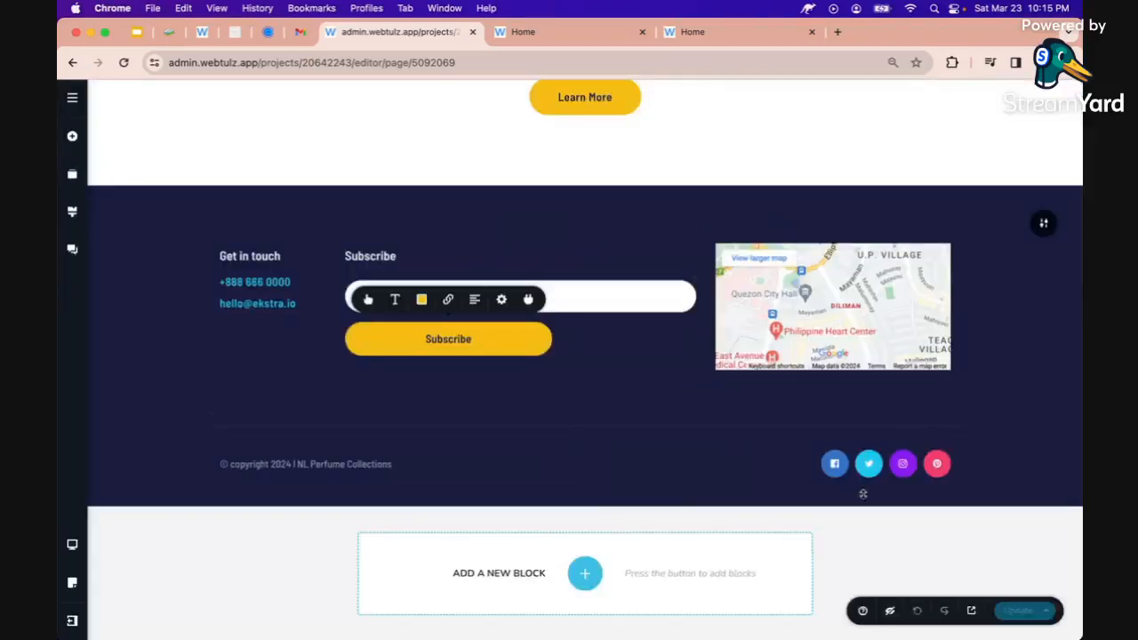
pyautogui.click(379, 252)
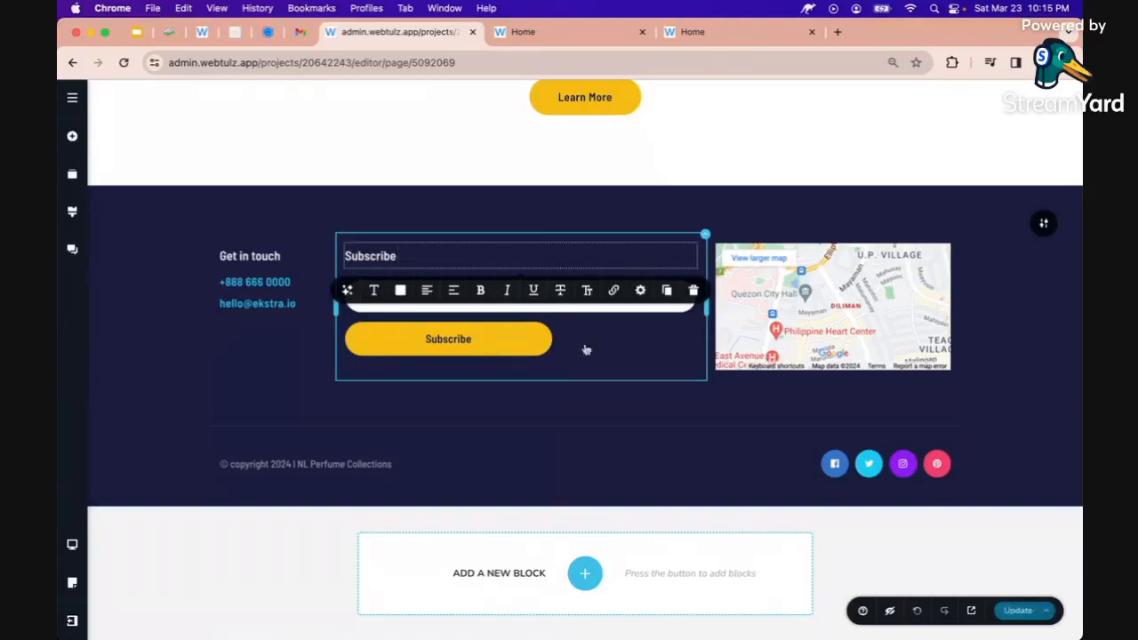
pyautogui.click(1025, 613)
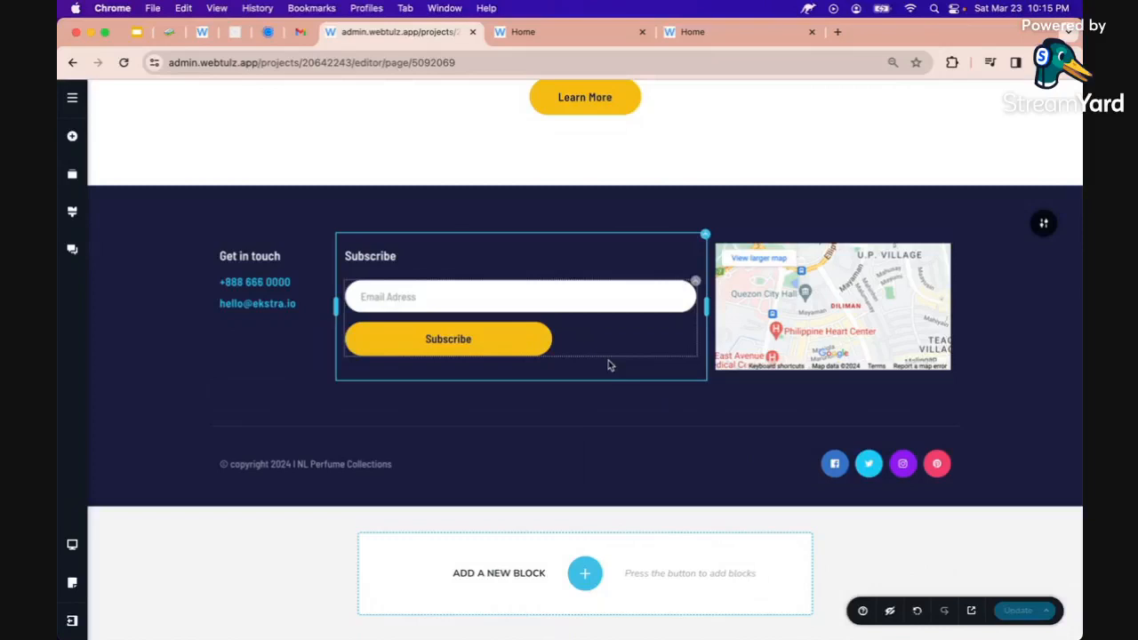
# Reload the live site, subscribe another test email address, and return to the editor
pyautogui.click(523, 31)
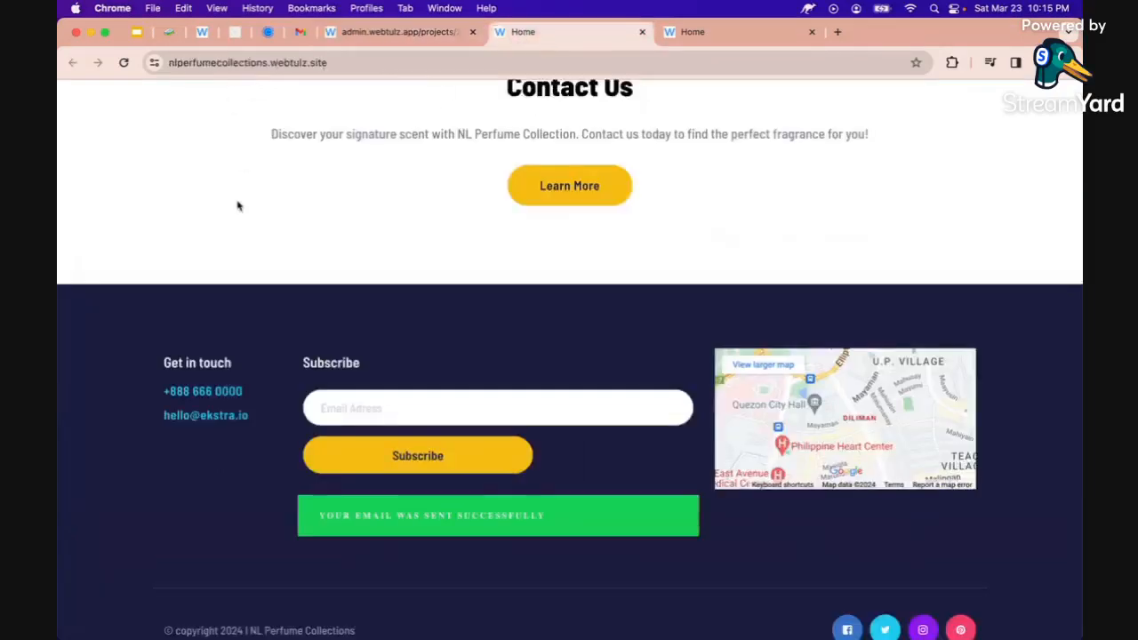
pyautogui.click(124, 62)
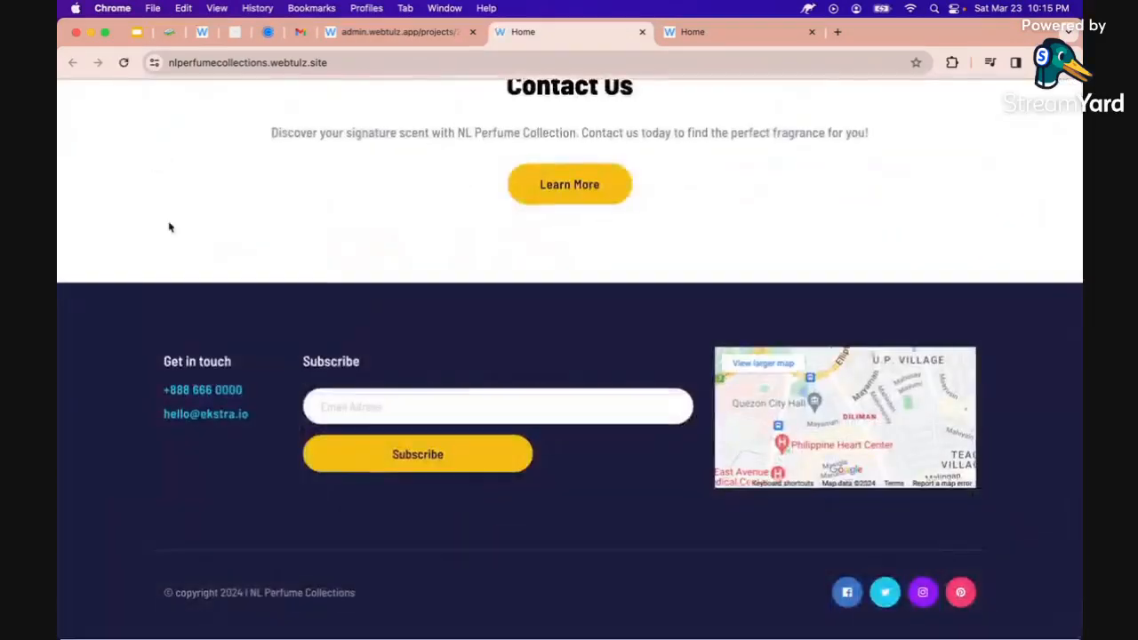
pyautogui.click(378, 407)
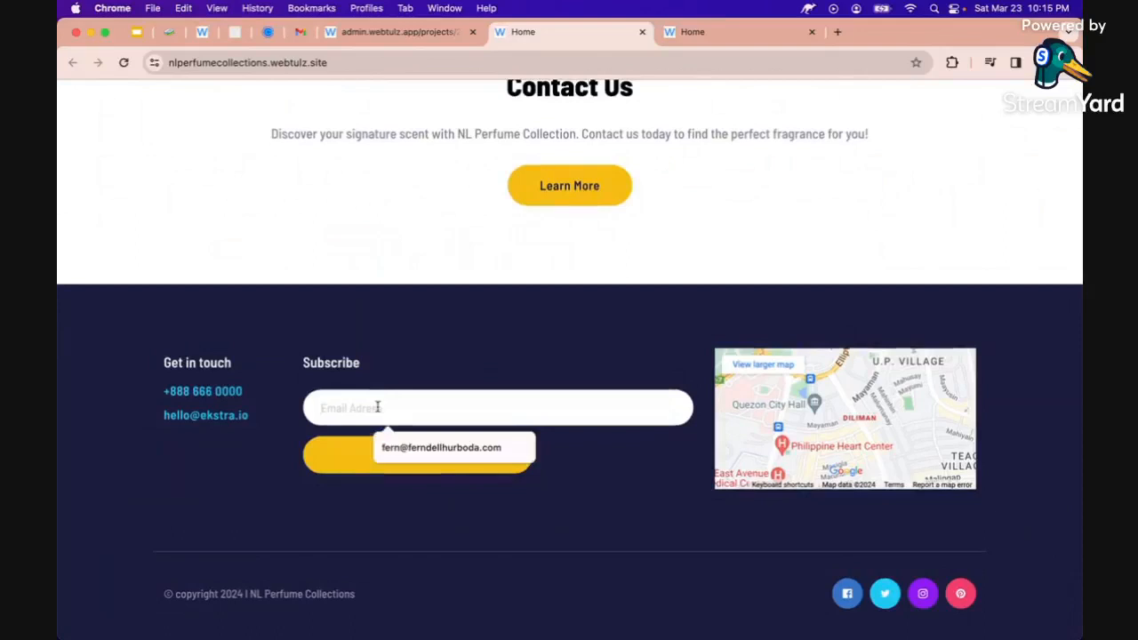
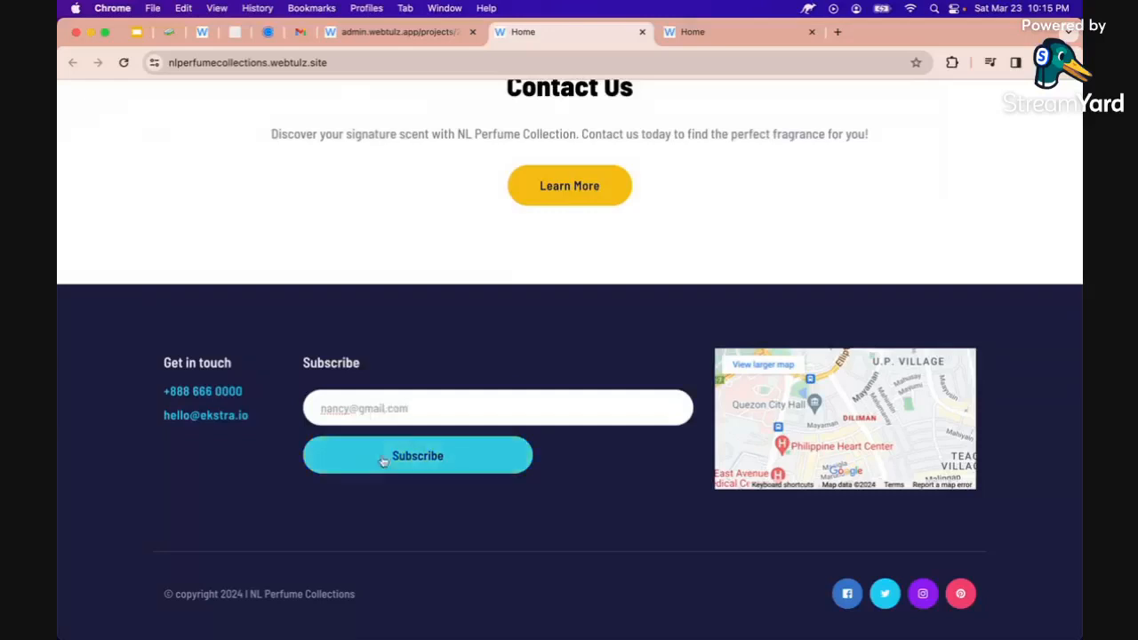
pyautogui.click(416, 457)
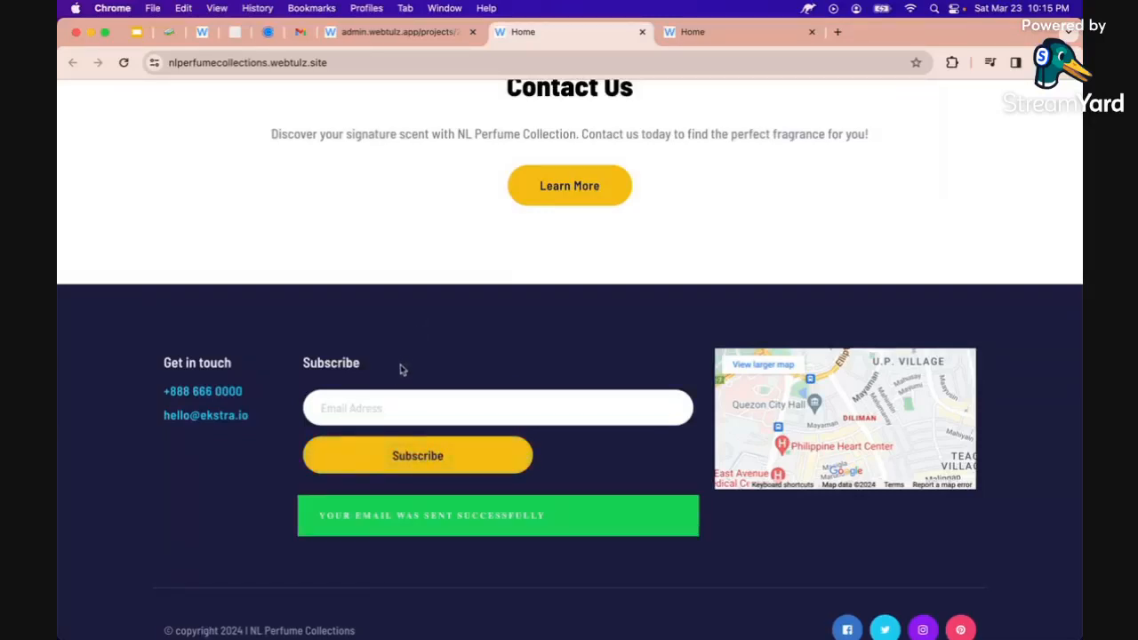
pyautogui.click(384, 33)
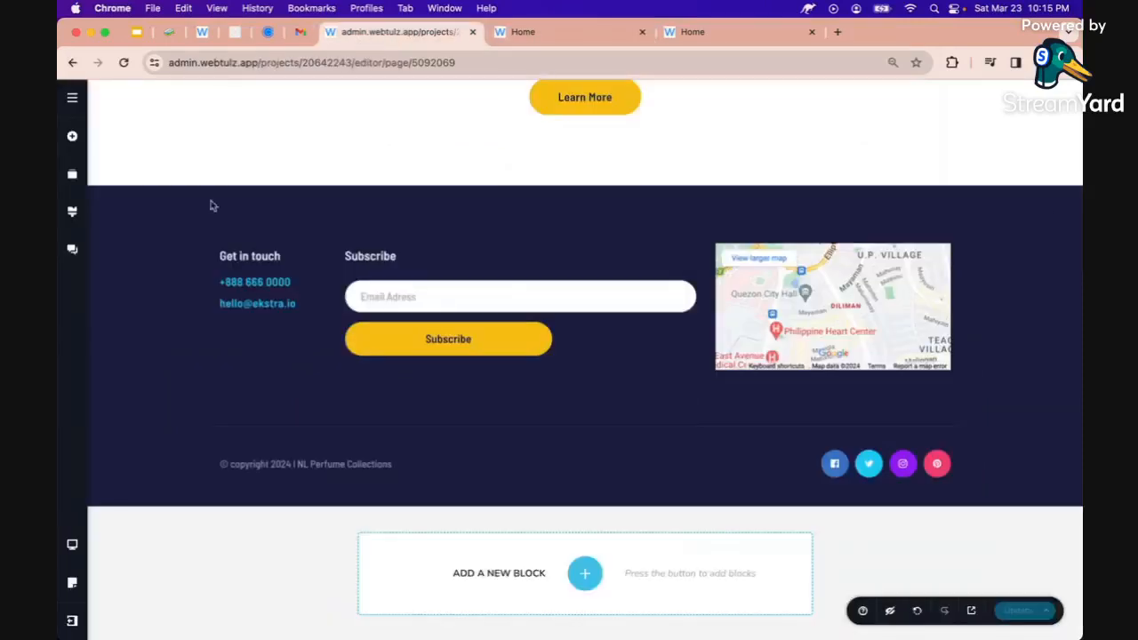
# Open the NL Perfume Collections project's received leads from the dashboard, then check Gmail for inquiries
pyautogui.click(72, 618)
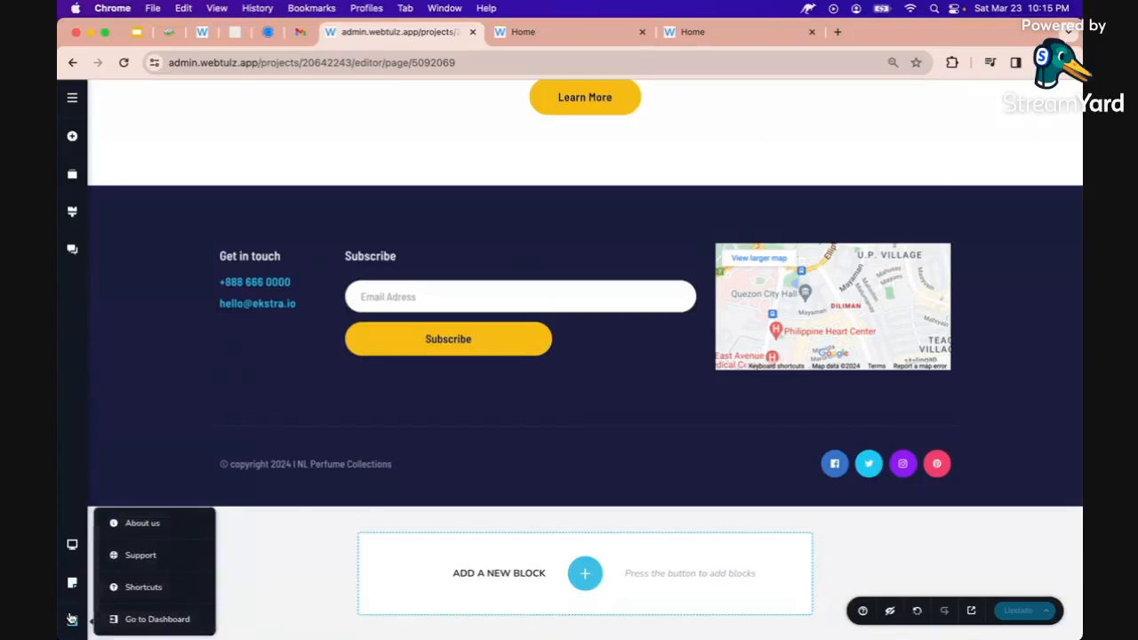
pyautogui.click(149, 621)
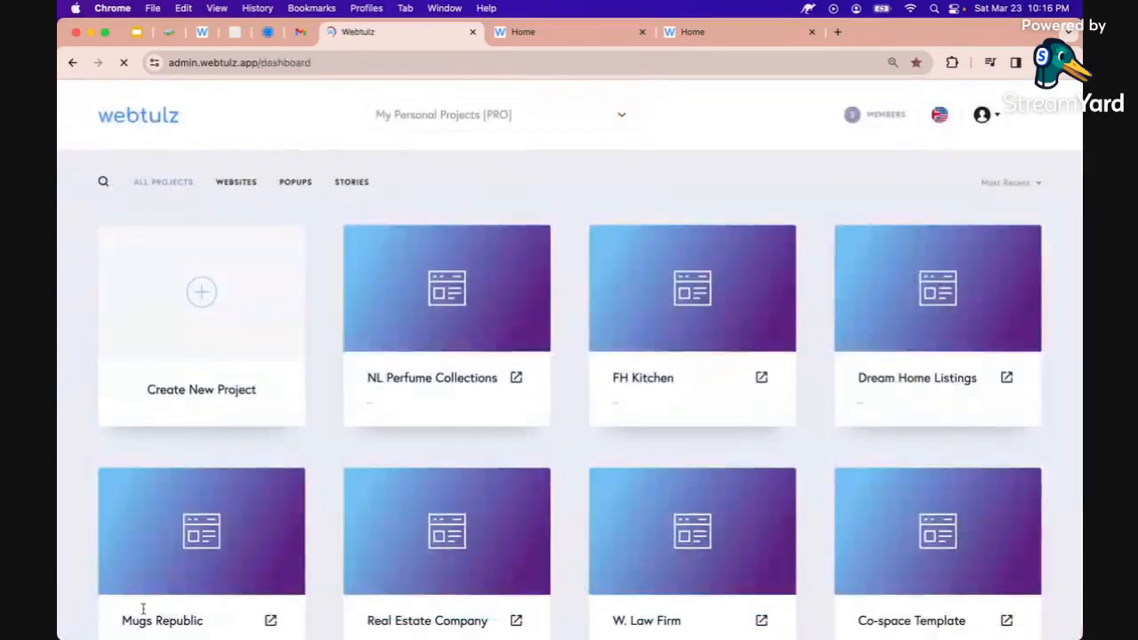
pyautogui.click(531, 244)
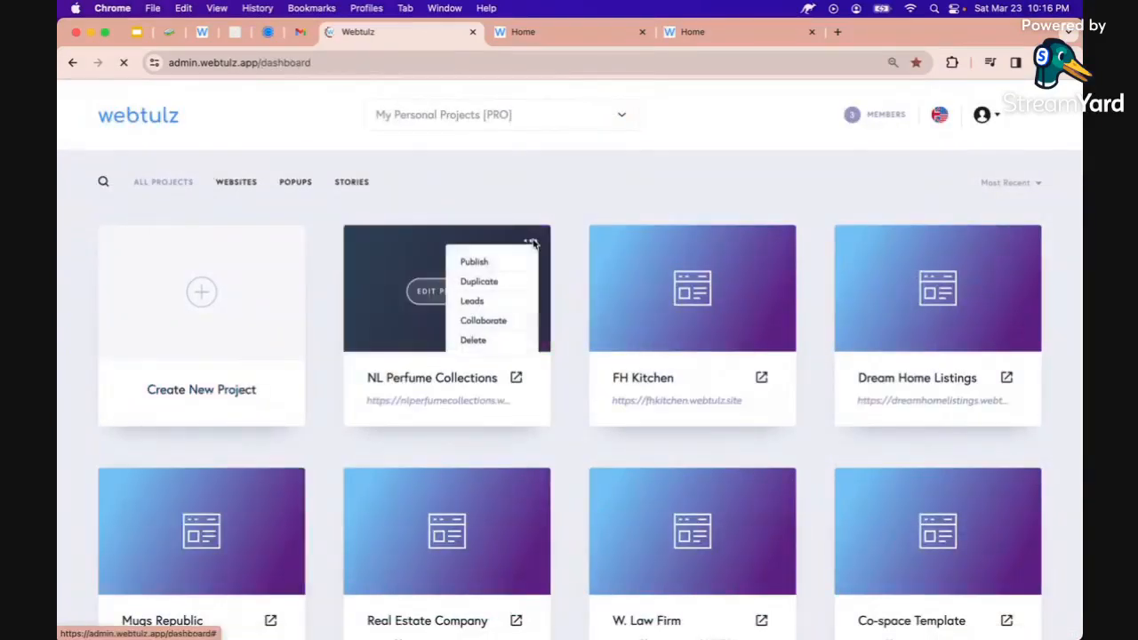
pyautogui.click(474, 302)
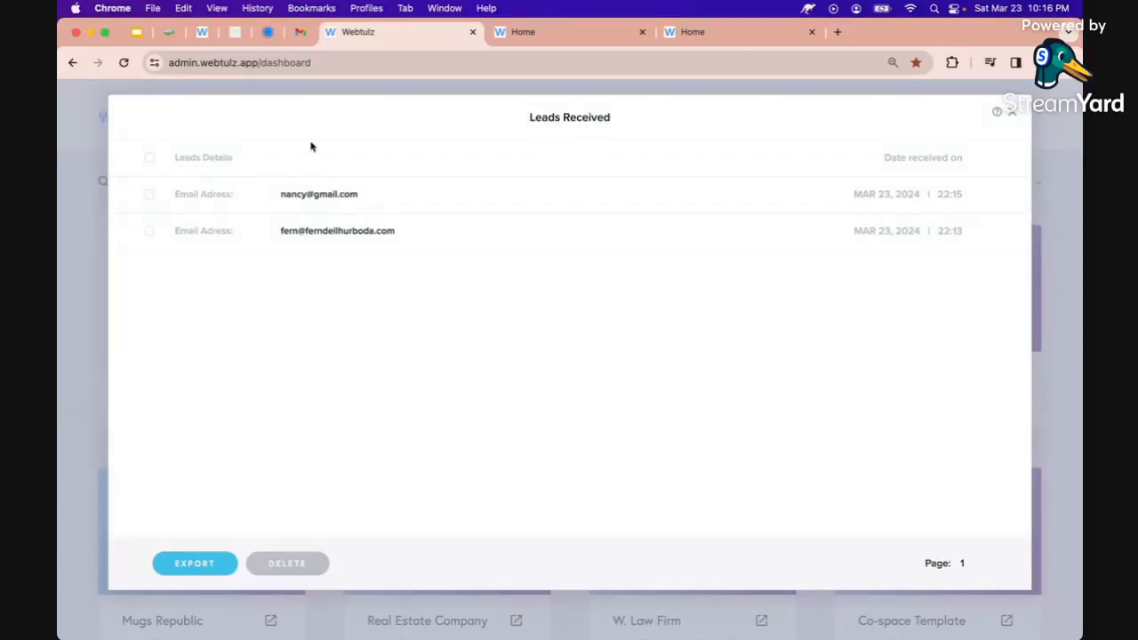
pyautogui.click(302, 32)
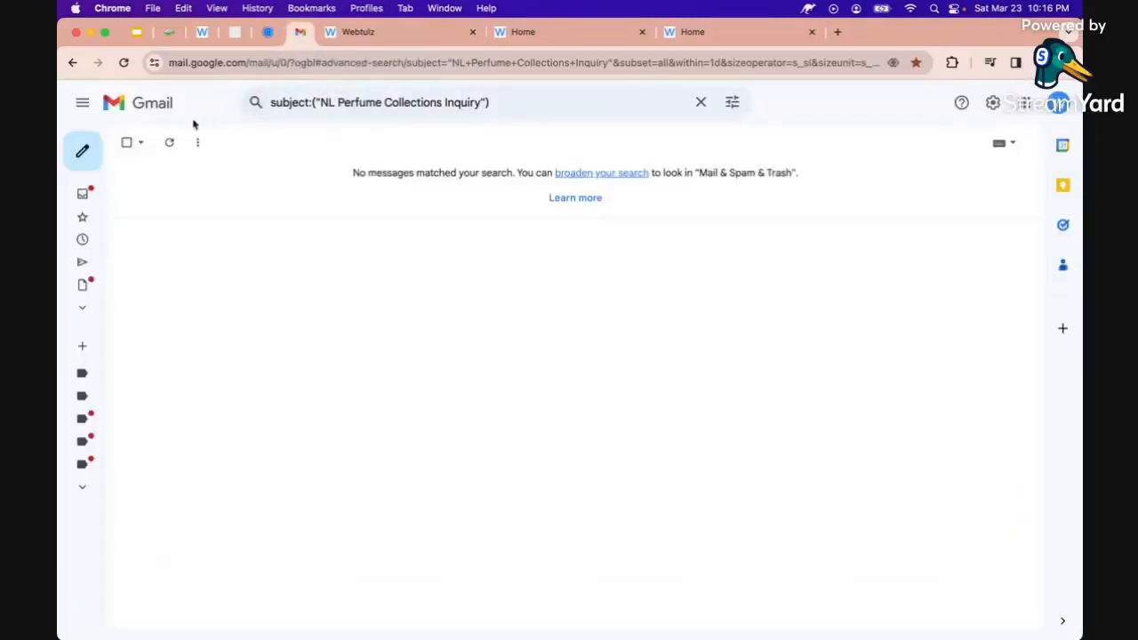
# Refresh Gmail to reveal the NL Perfume Collections Inquiry email, then close Webtulz's leads list
pyautogui.click(167, 144)
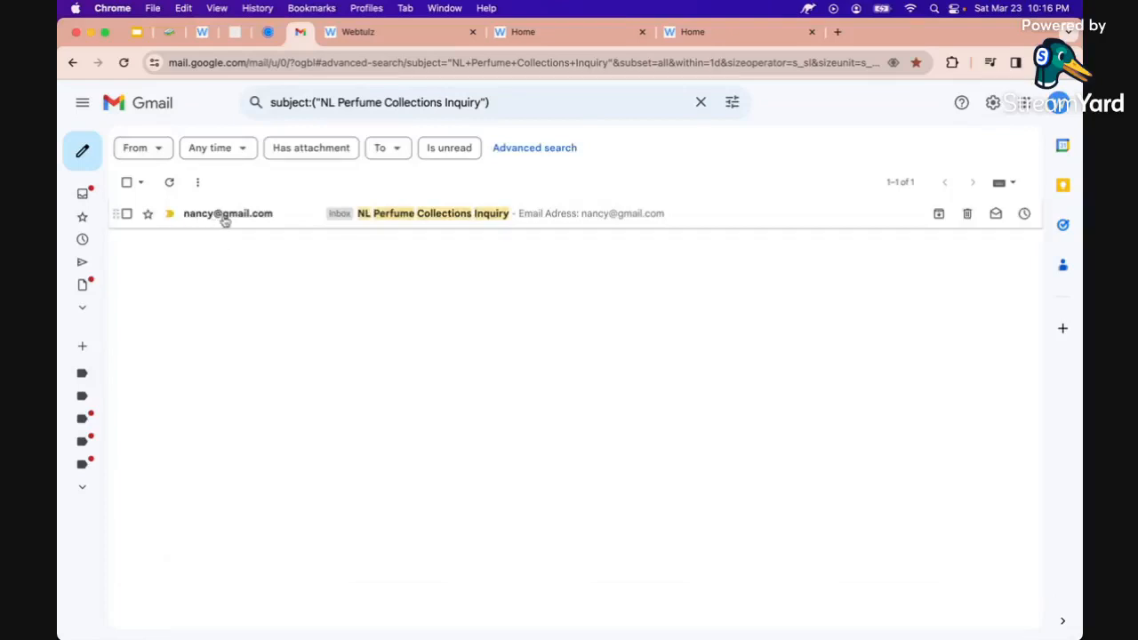
pyautogui.moveTo(224, 220)
pyautogui.click(388, 32)
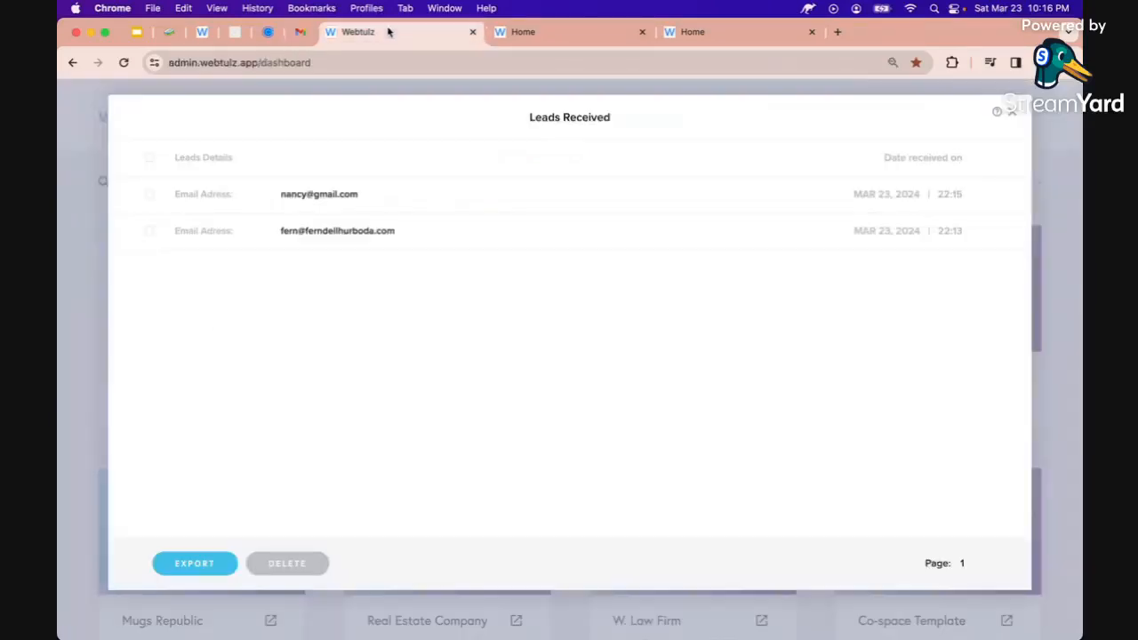
pyautogui.click(1013, 116)
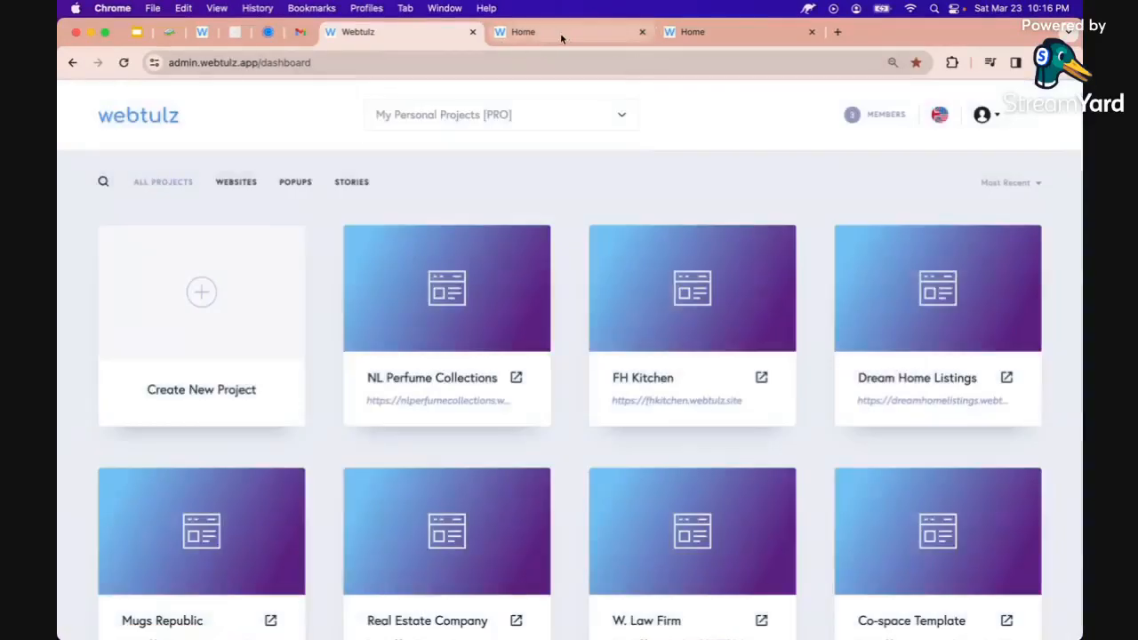
# Return to the Growbotic guide editor at Slide 5, 'Website Building'
pyautogui.click(171, 34)
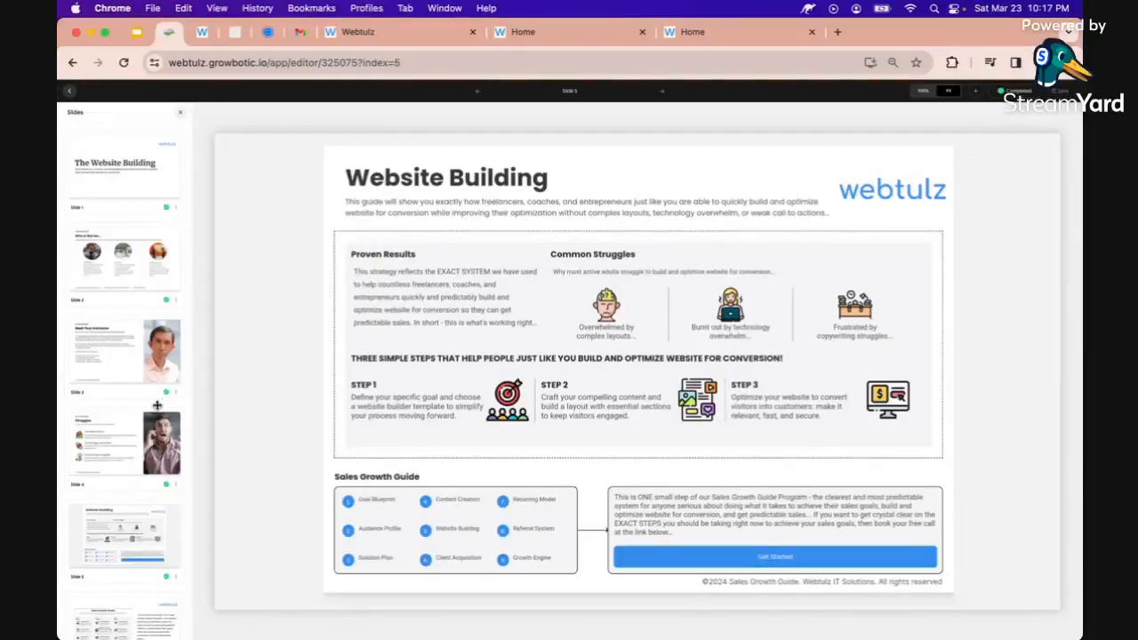
# Review guide slides 6 and 7 ('Don't Delay'), then bring up the live websiteinminutes.webtulz.site page
pyautogui.scroll(-3, 157, 410)
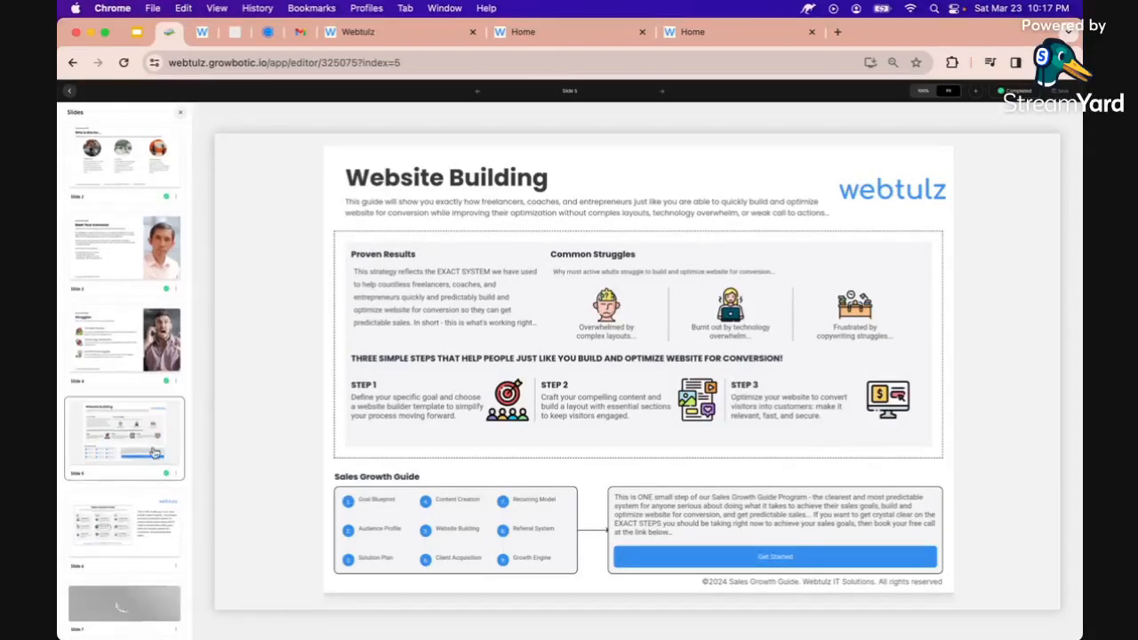
pyautogui.click(160, 521)
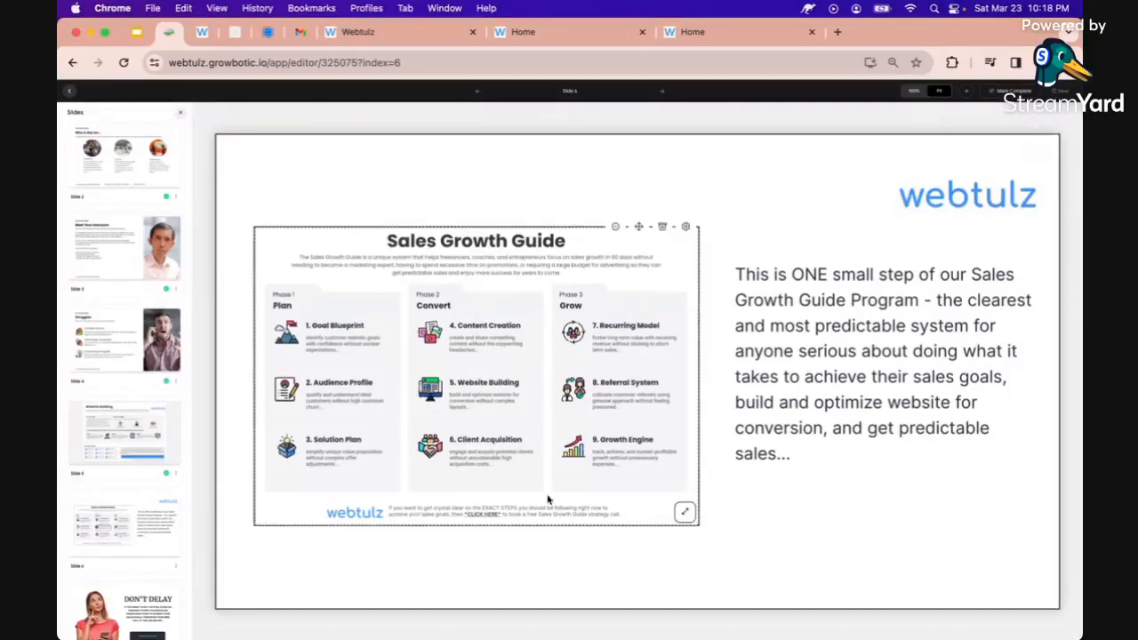
pyautogui.scroll(-1, 156, 544)
pyautogui.click(147, 576)
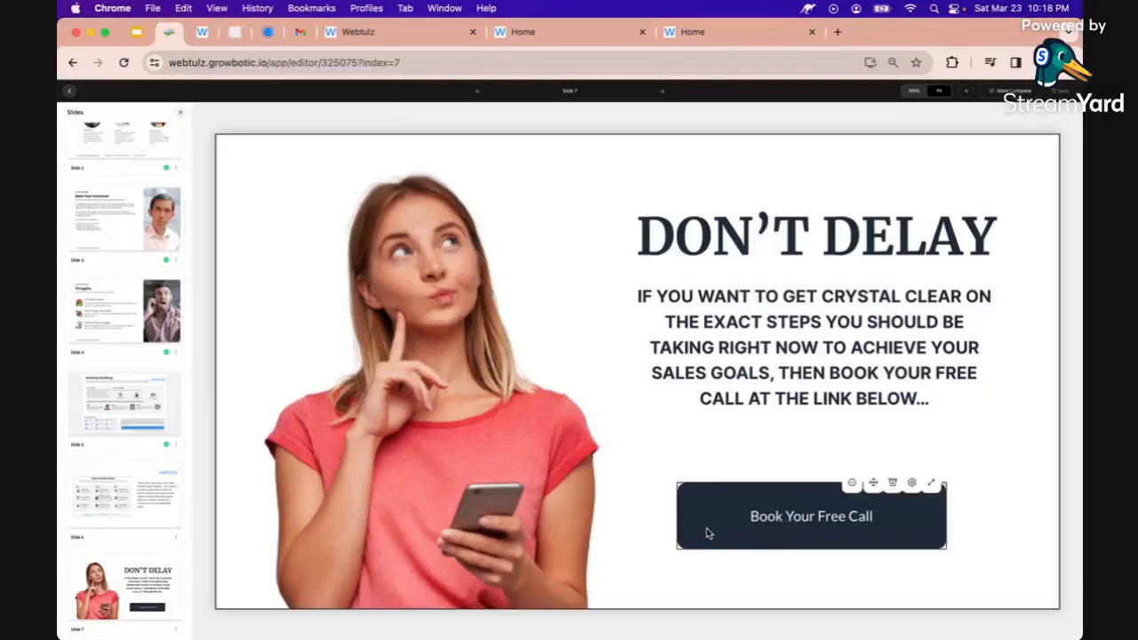
pyautogui.click(234, 32)
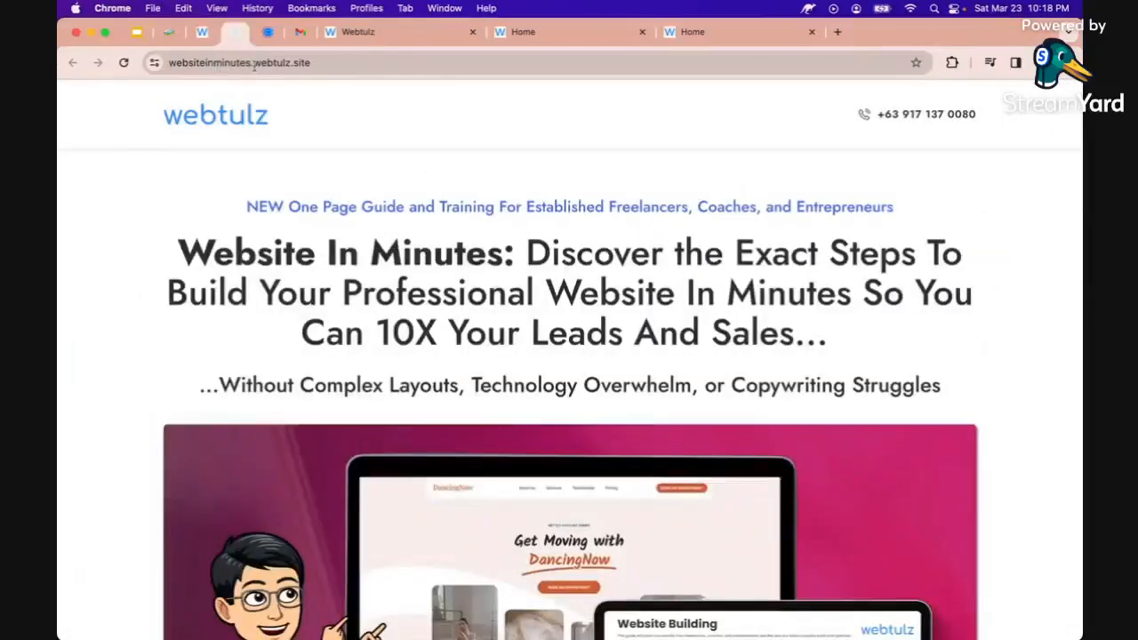
# Submit the free PDF & Training sign-up with the lead's first name and pasted email address
pyautogui.scroll(-15, 258, 323)
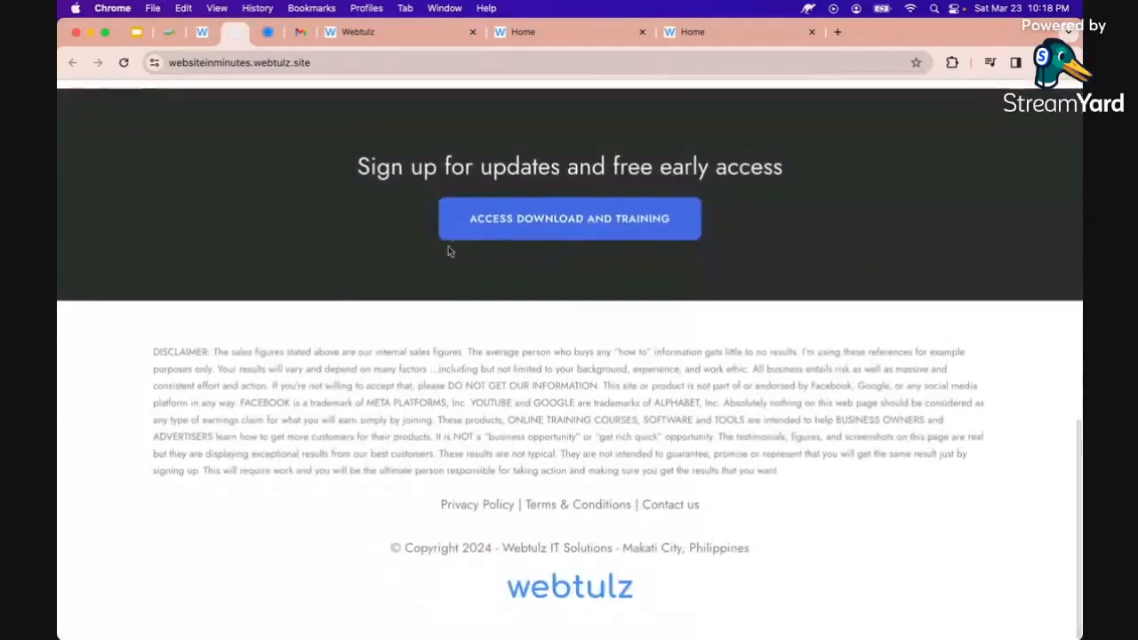
pyautogui.click(540, 225)
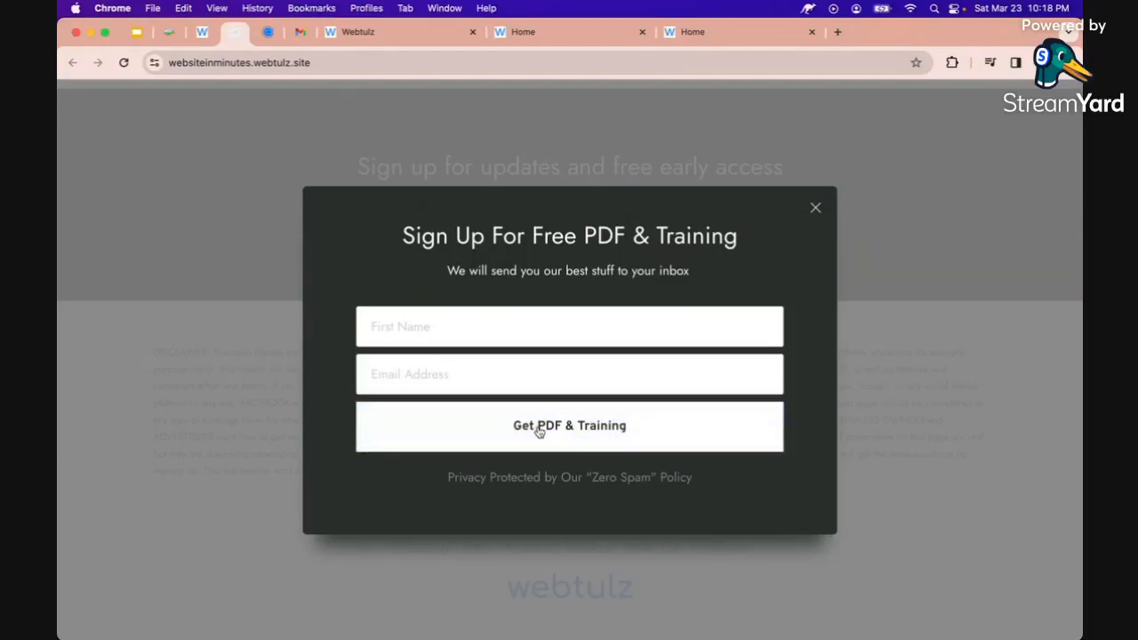
pyautogui.click(480, 326)
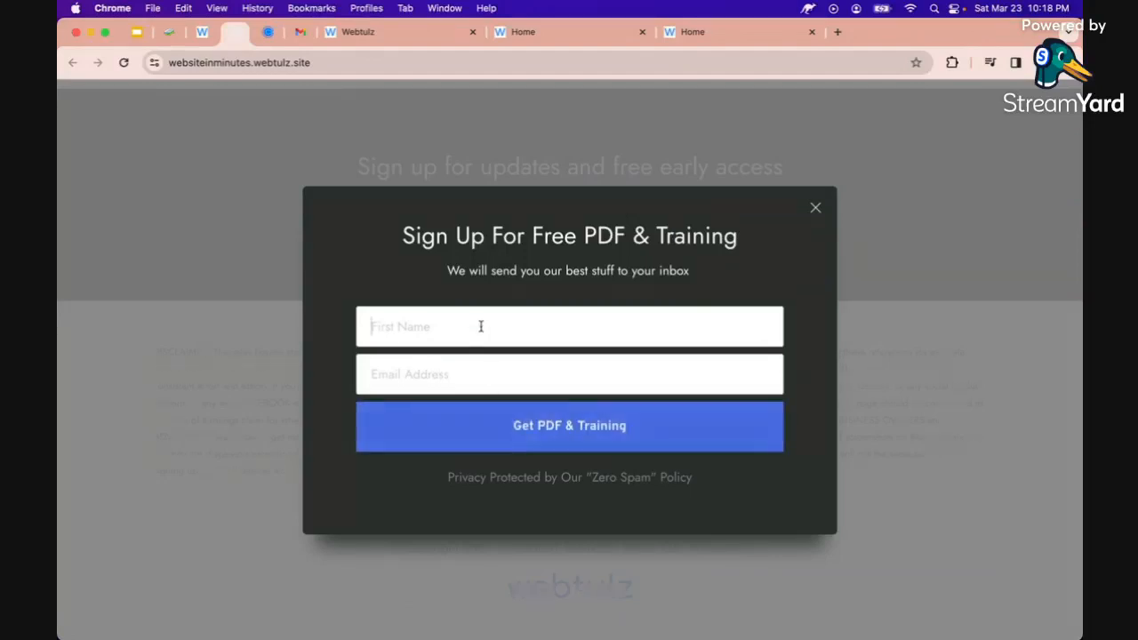
pyautogui.press('Tab')
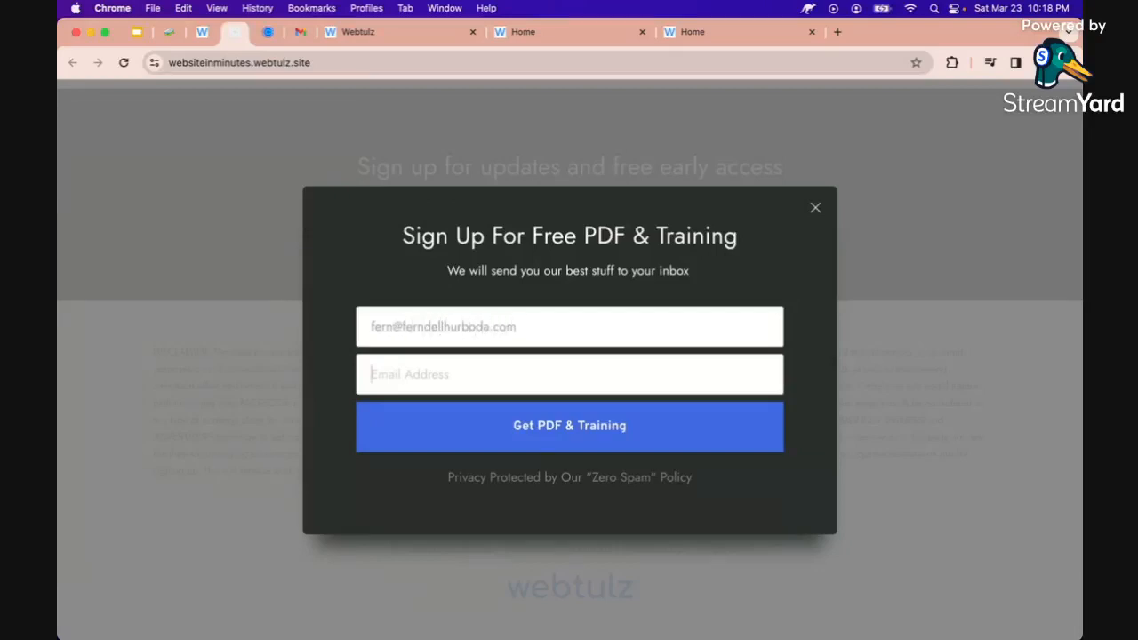
pyautogui.hotkey('shift', 'Tab')
pyautogui.press('super+c')
pyautogui.press('BackSpace')
pyautogui.write('F')
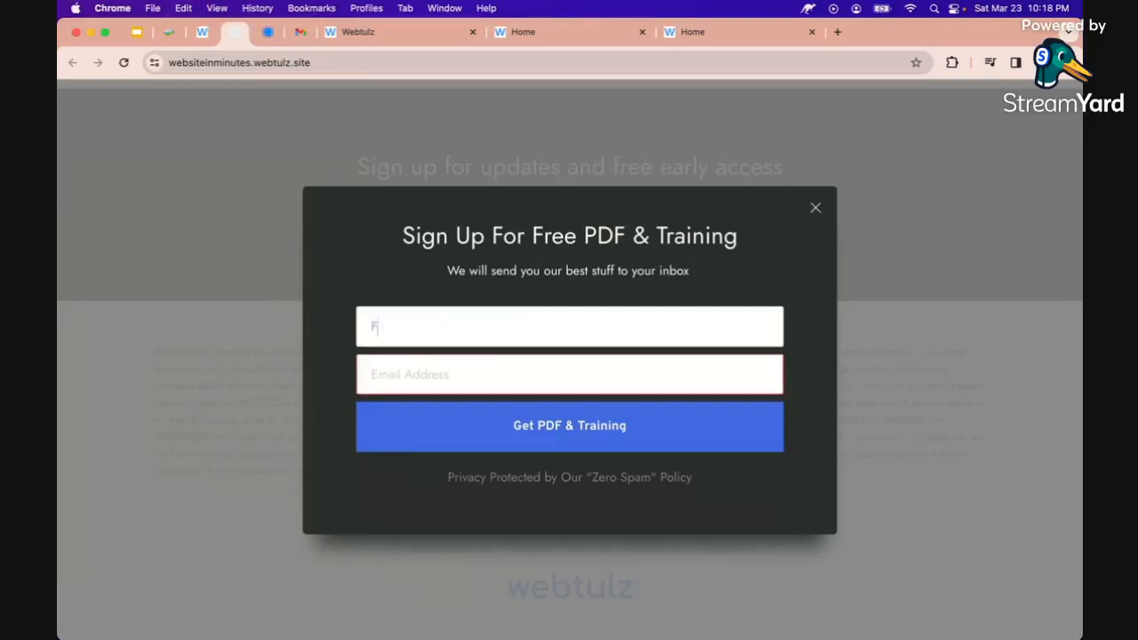
pyautogui.write('erndell')
pyautogui.press('Tab')
pyautogui.press('super+v')
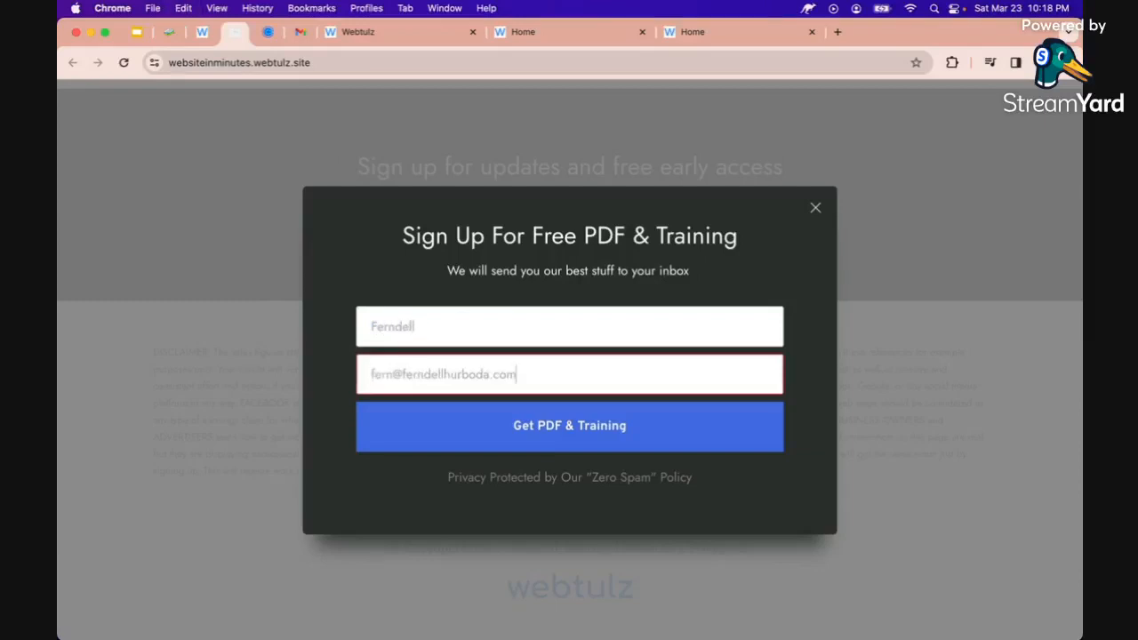
pyautogui.click(556, 430)
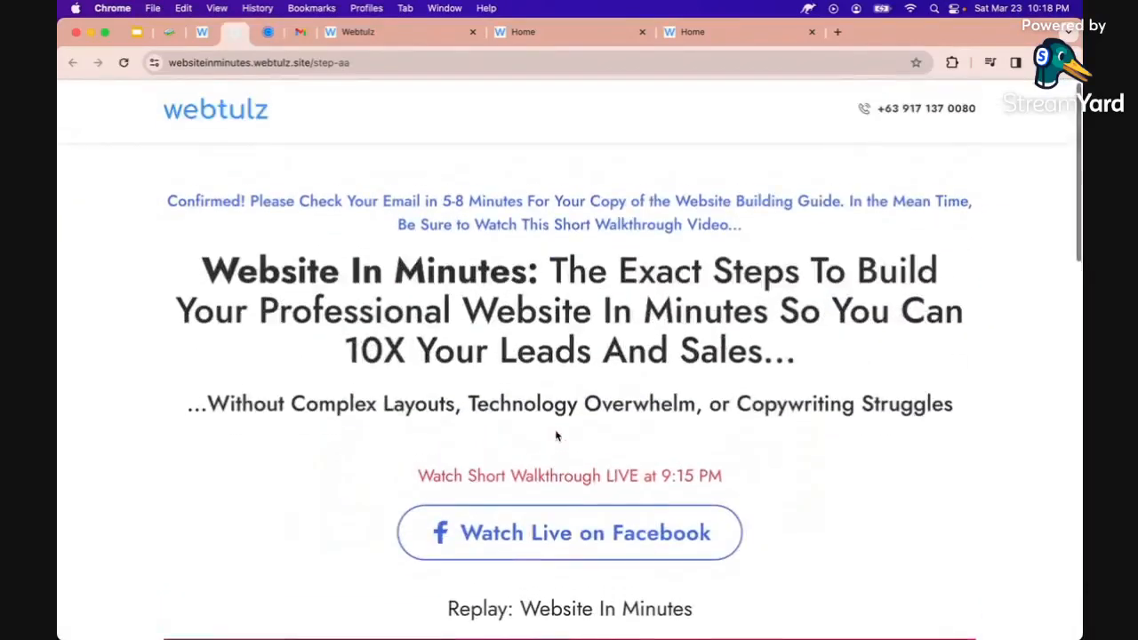
# Scroll through the Confirmed! check-your-email page to review its content
pyautogui.scroll(-1, 556, 434)
pyautogui.scroll(-3, 556, 435)
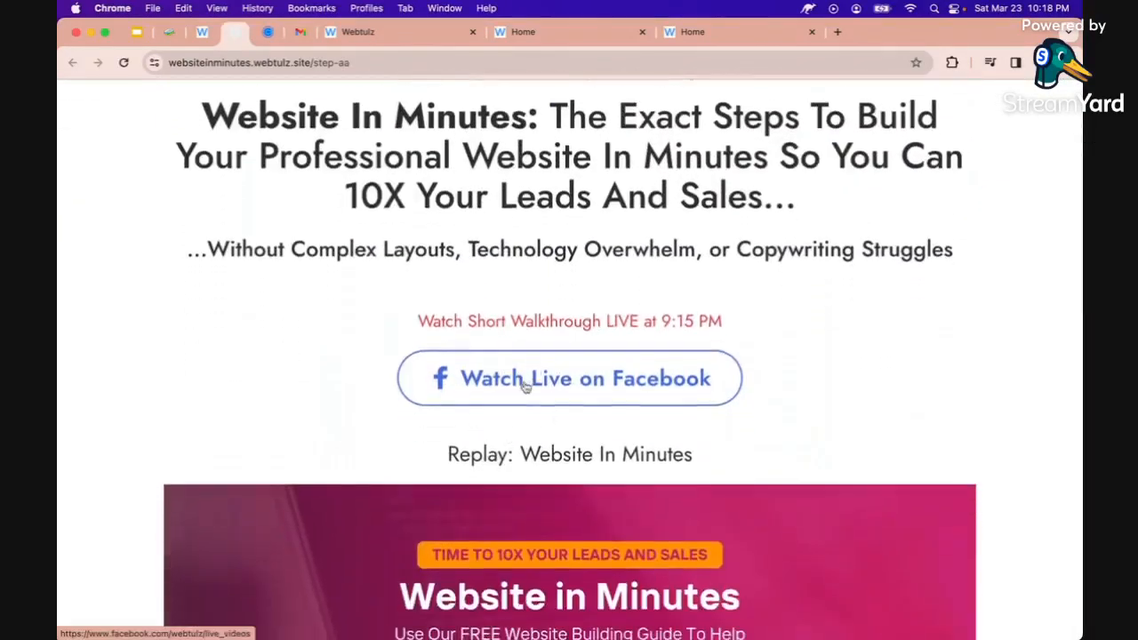
pyautogui.scroll(-5, 524, 389)
pyautogui.scroll(3, 519, 293)
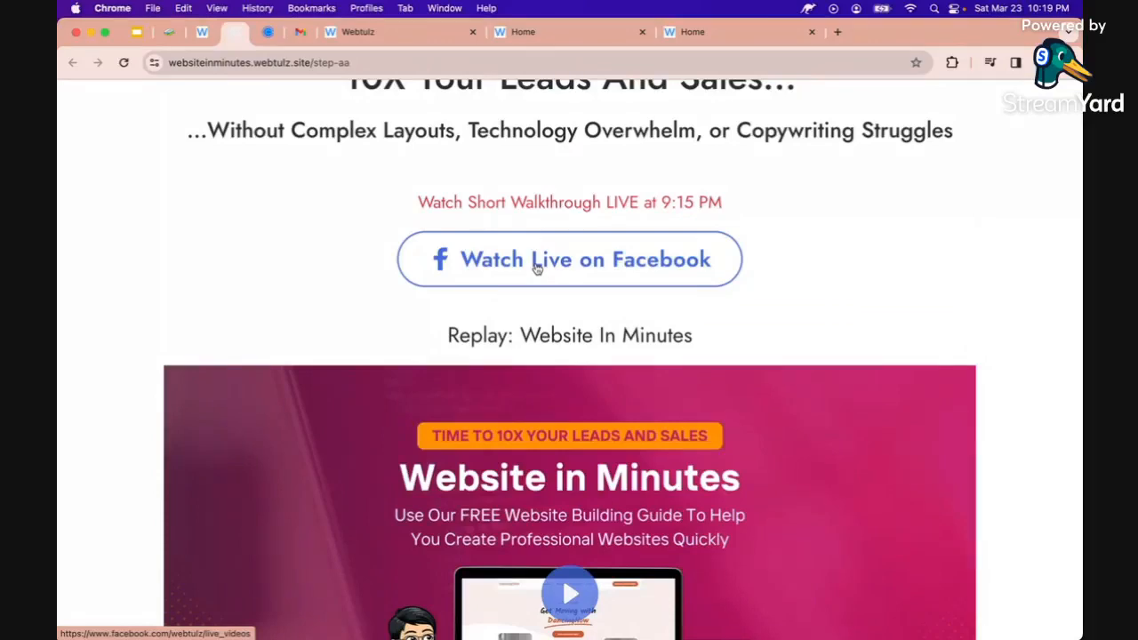
pyautogui.scroll(-10, 537, 268)
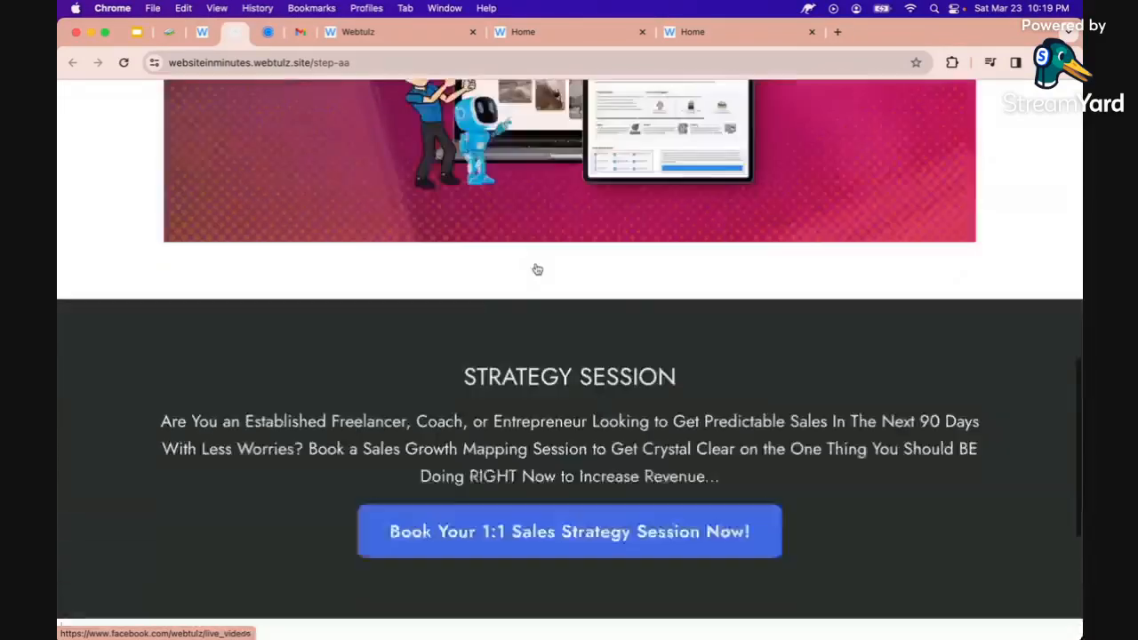
pyautogui.scroll(5, 537, 268)
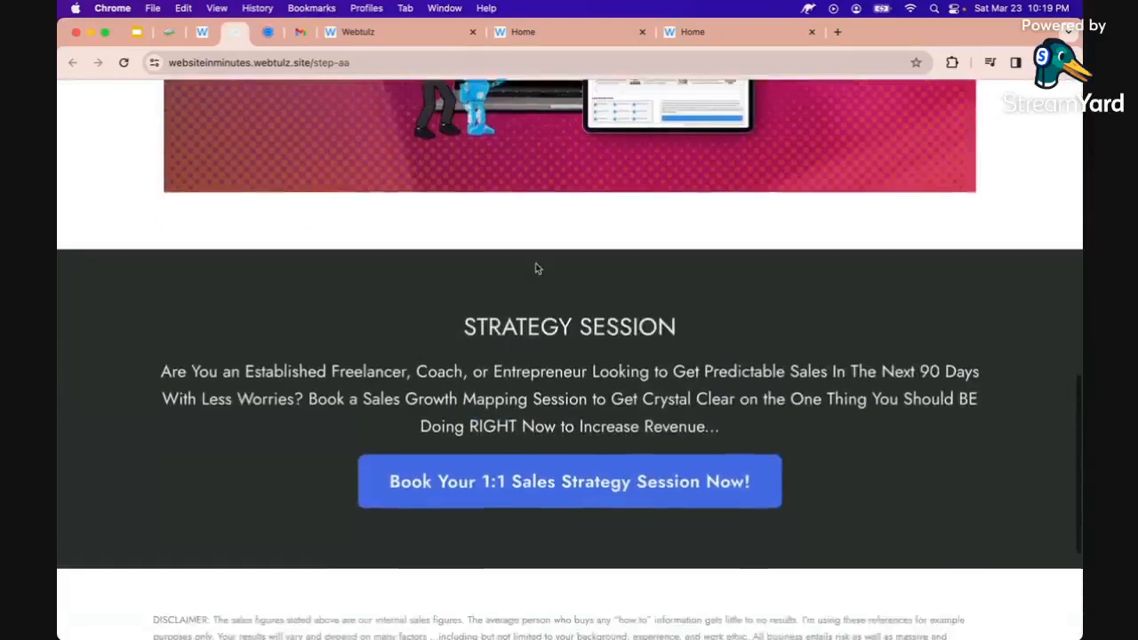
pyautogui.scroll(-2, 543, 257)
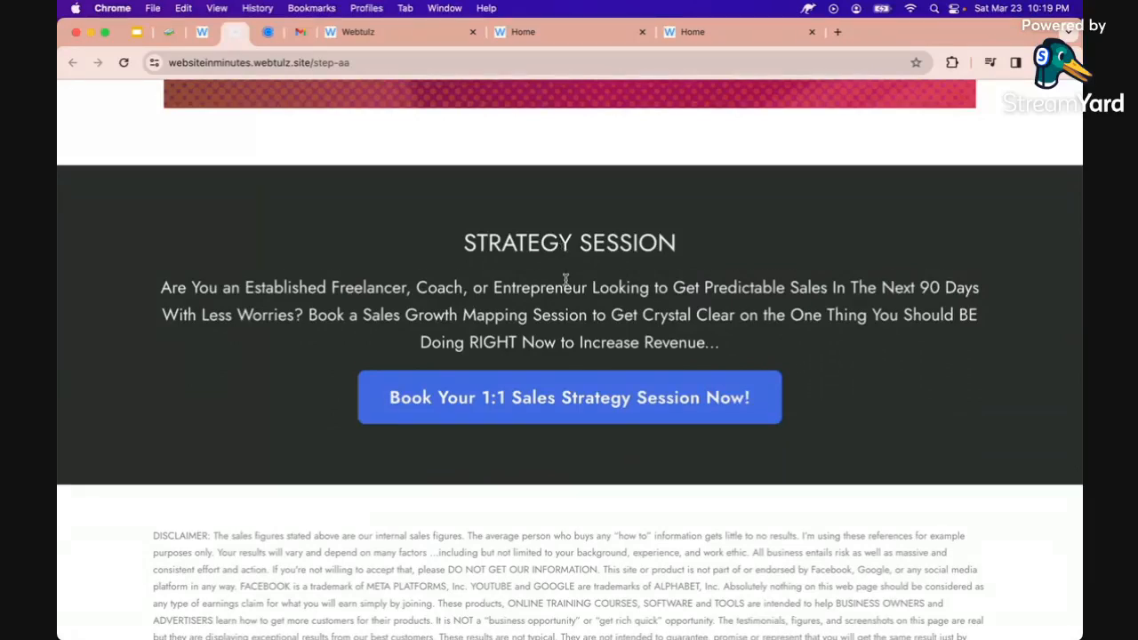
pyautogui.scroll(-1, 563, 279)
pyautogui.scroll(10, 536, 273)
pyautogui.scroll(3, 536, 274)
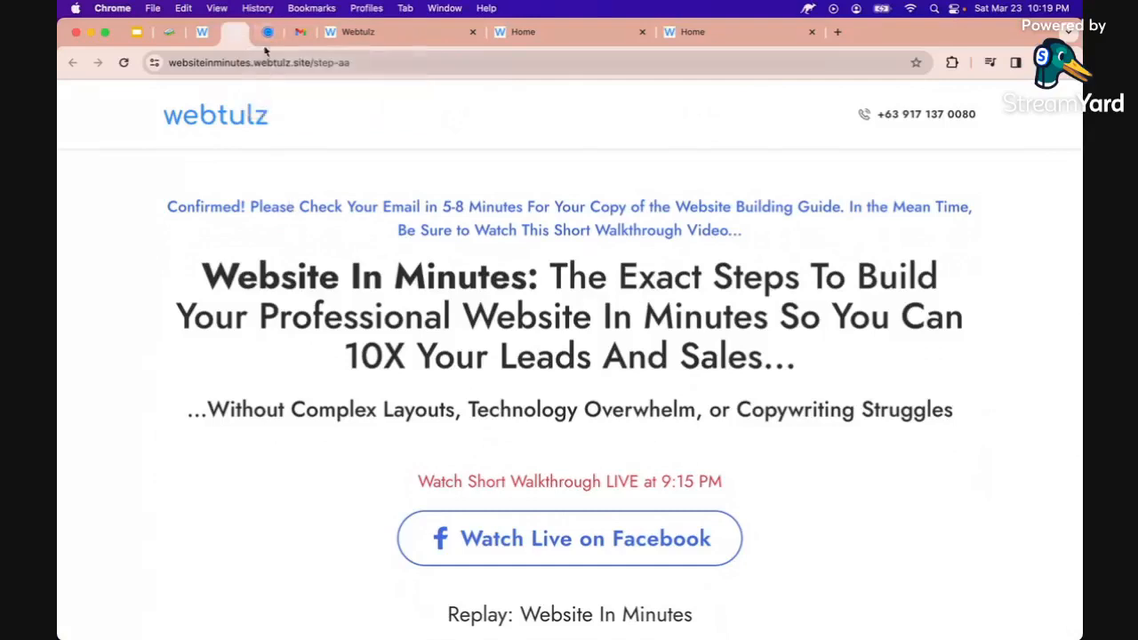
# Glance at the Strategy Session booking page and guide editor, then show presentation slide 4
pyautogui.click(268, 36)
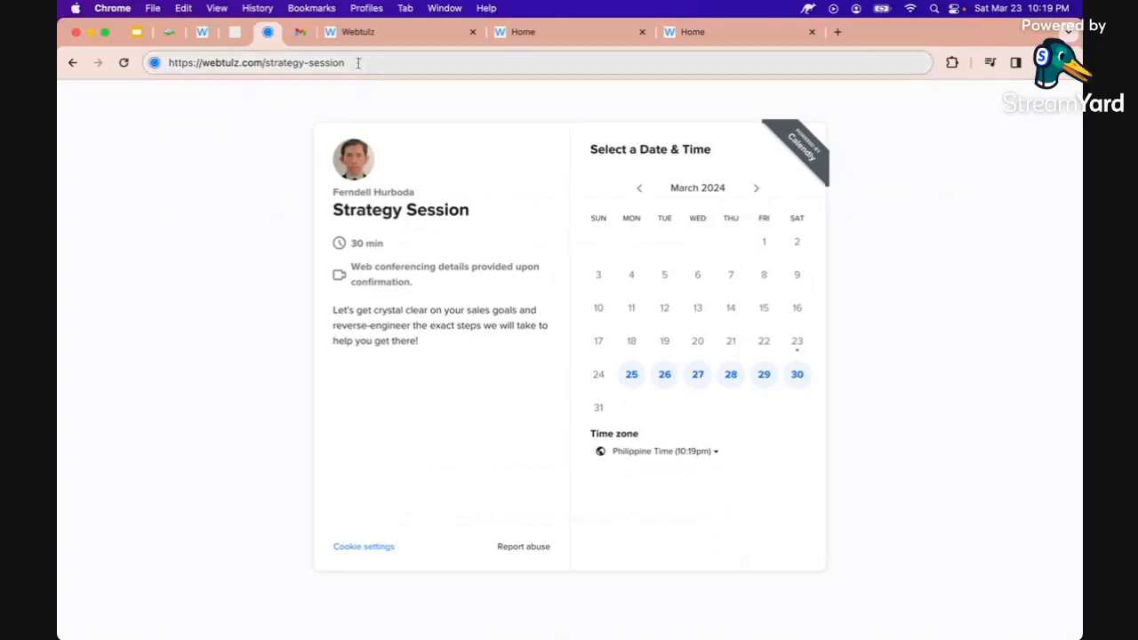
pyautogui.click(169, 33)
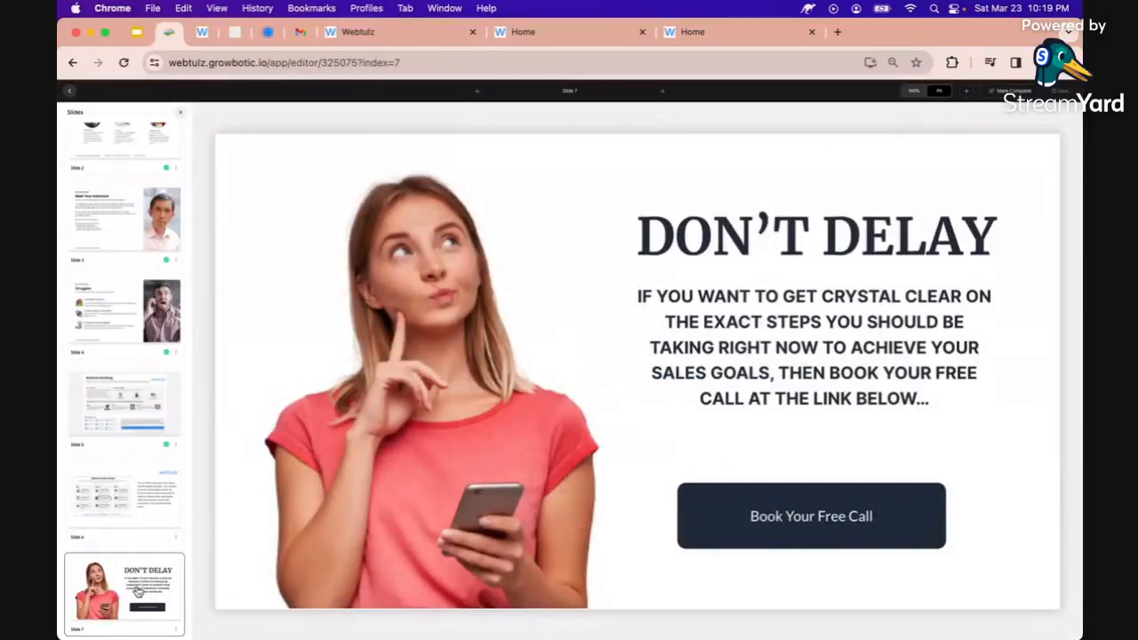
pyautogui.click(136, 32)
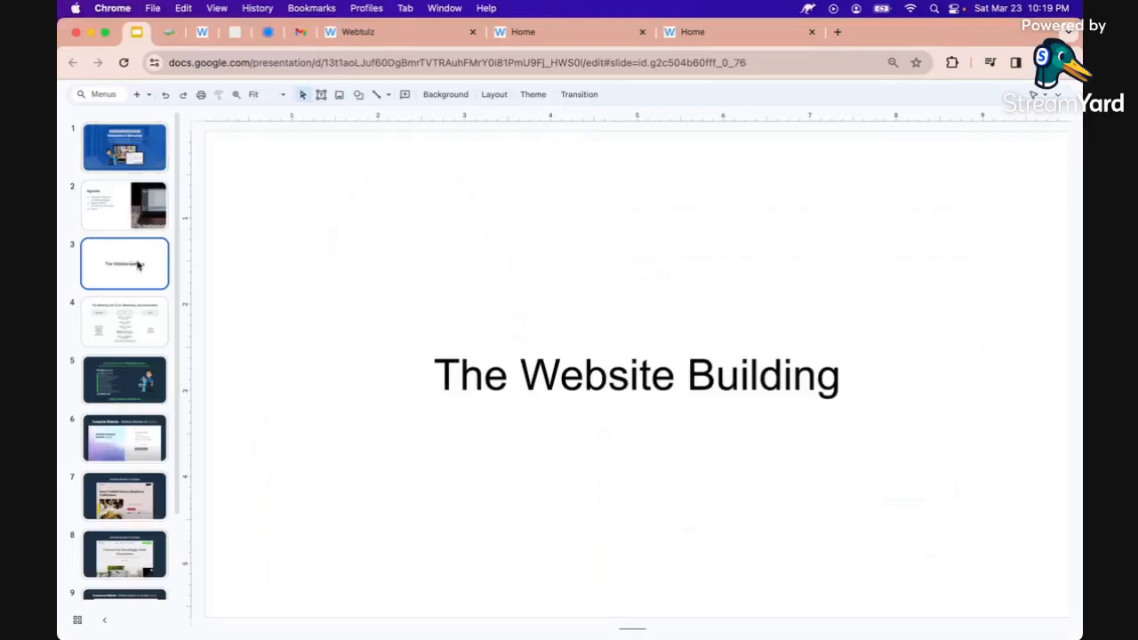
pyautogui.click(130, 325)
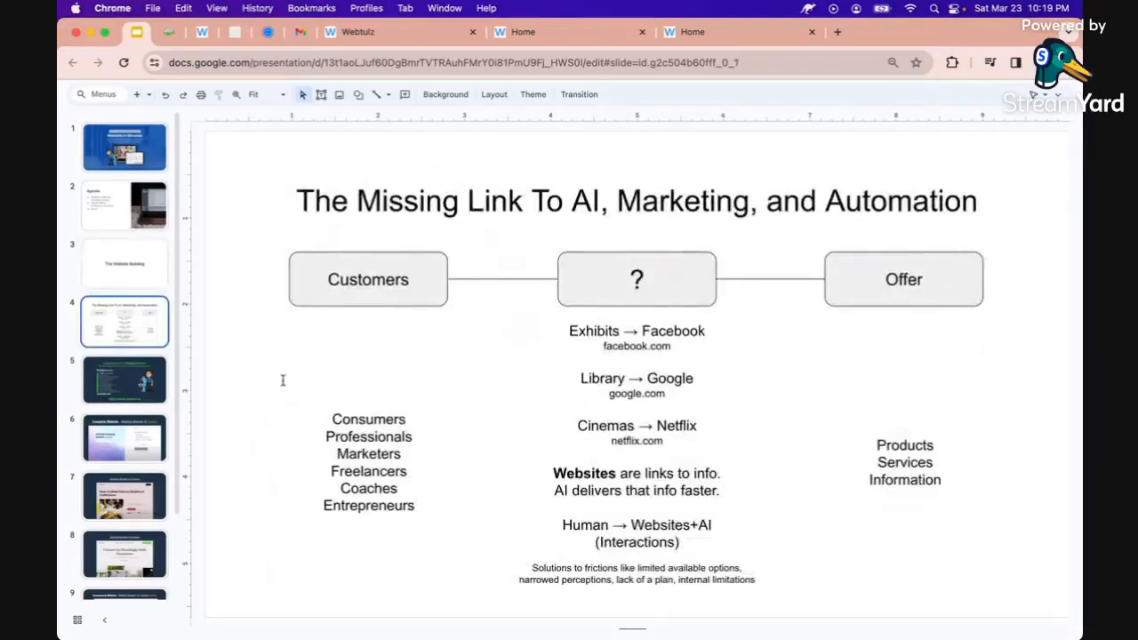